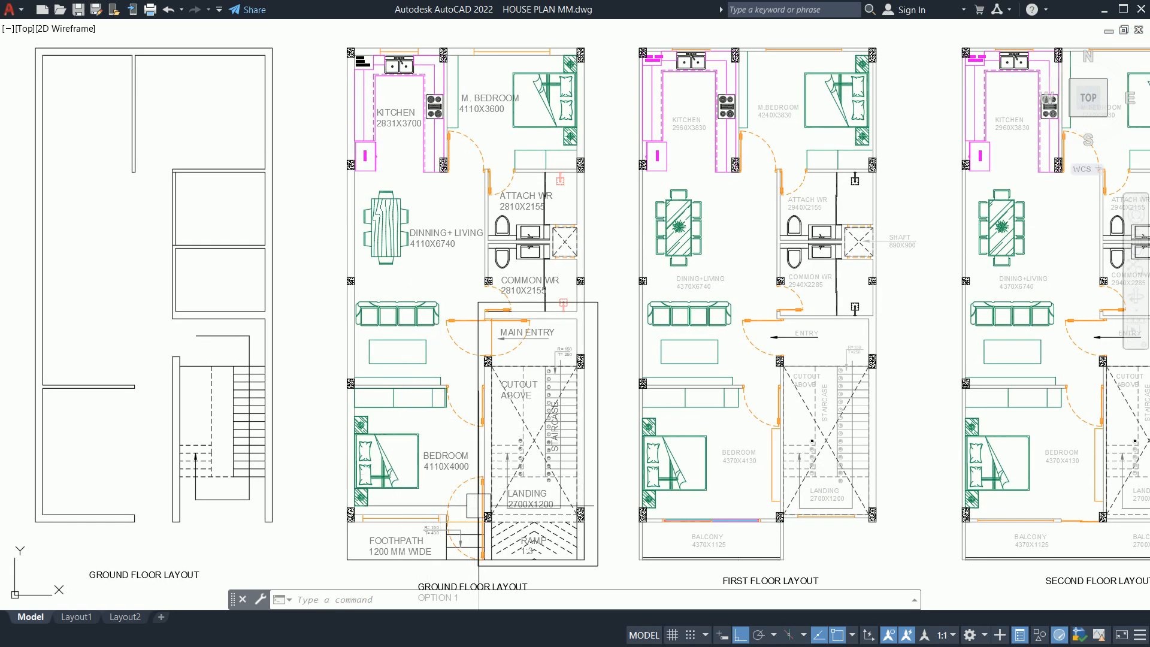
Review the ground, first, second and terrace floor layouts of the house plan, including the ground floor Option 1 front area.
middle_drag(450, 380, 446, 435)
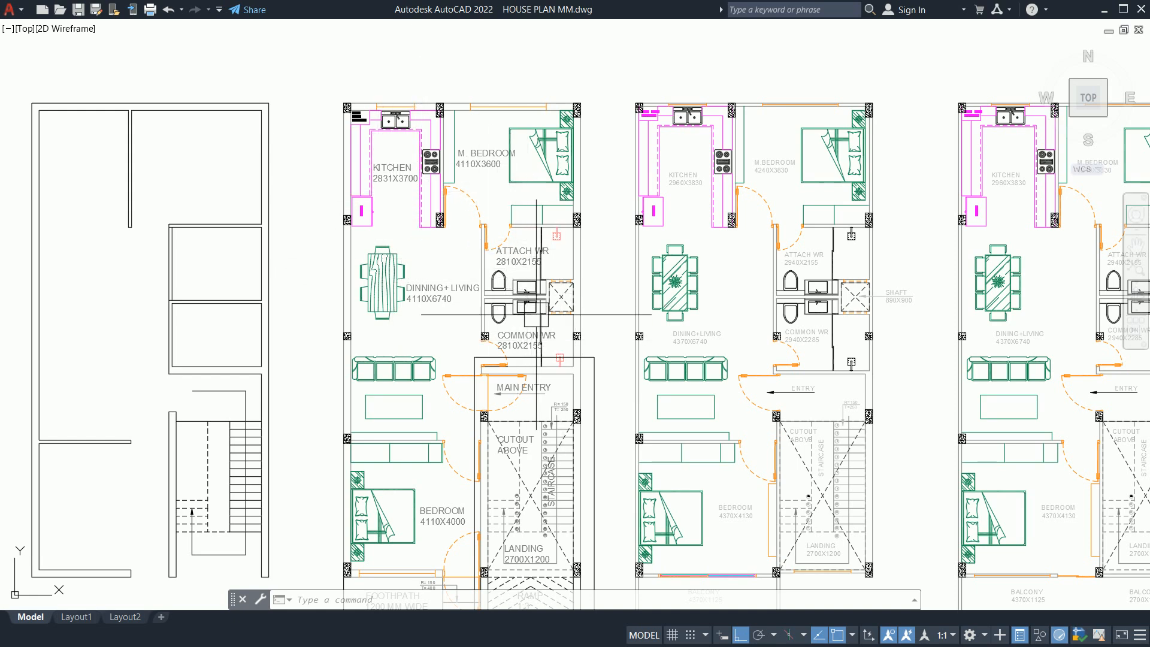
scroll(317, 176, down, 2)
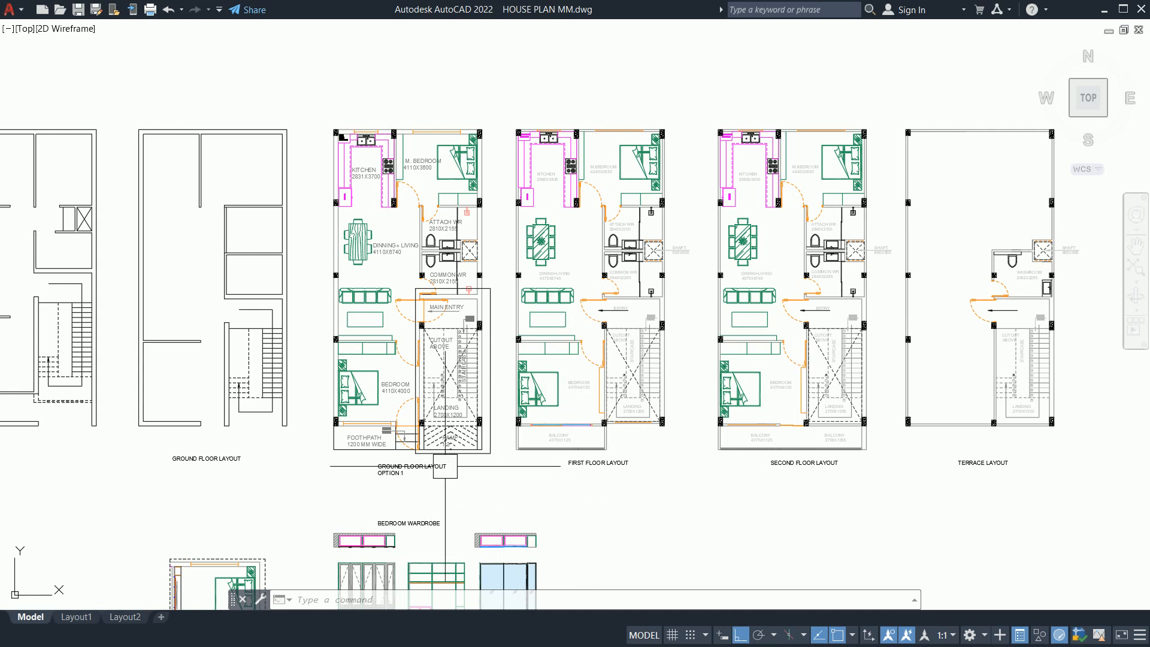
scroll(428, 458, up, 2)
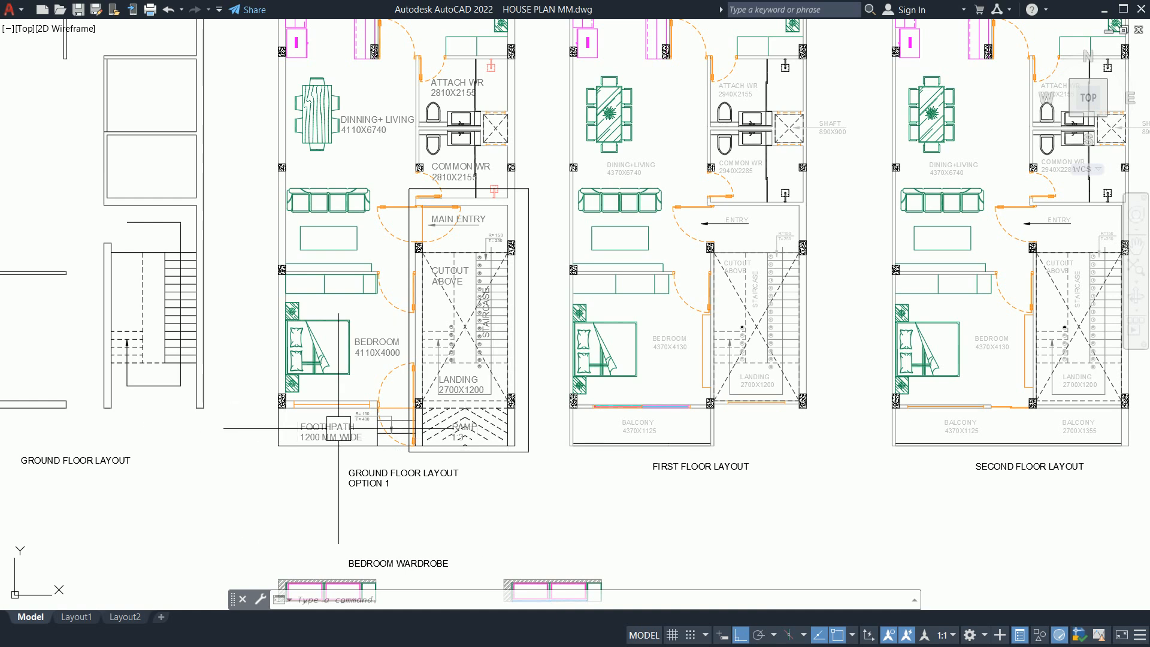
scroll(704, 448, up, 2)
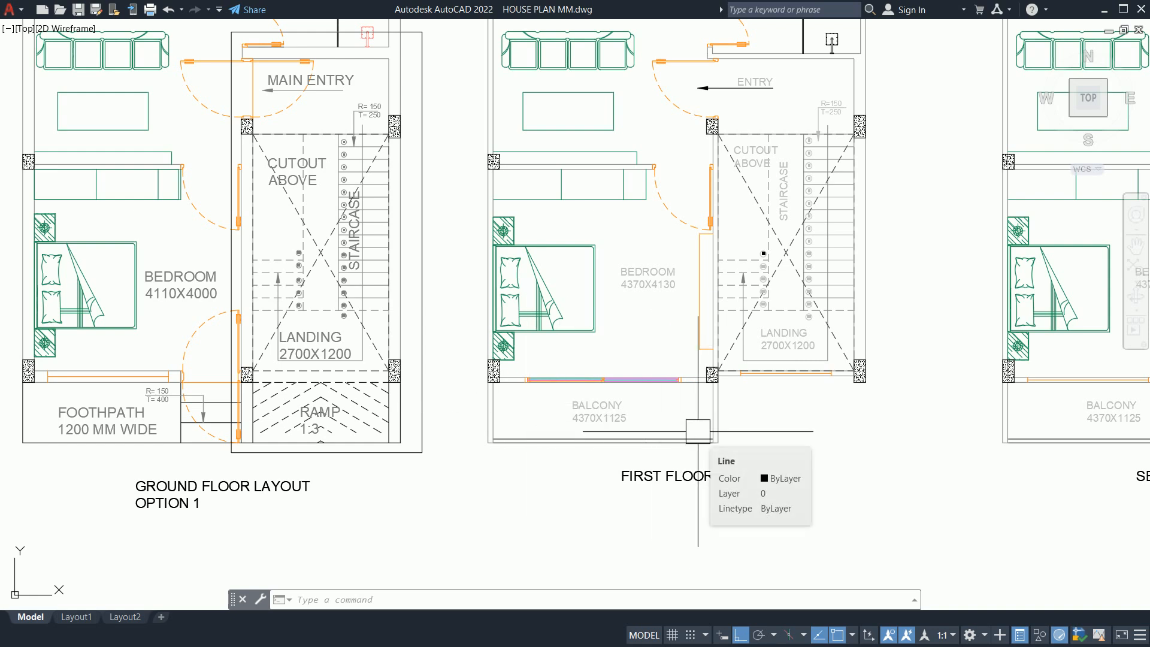
scroll(770, 431, down, 3)
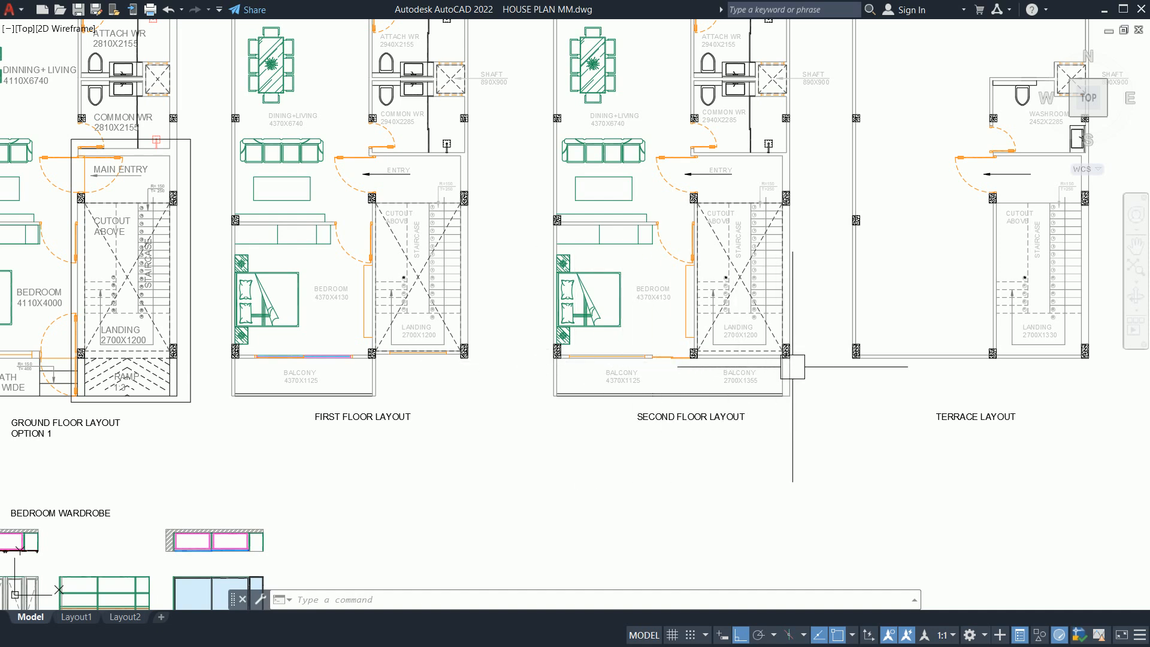
scroll(780, 366, down, 2)
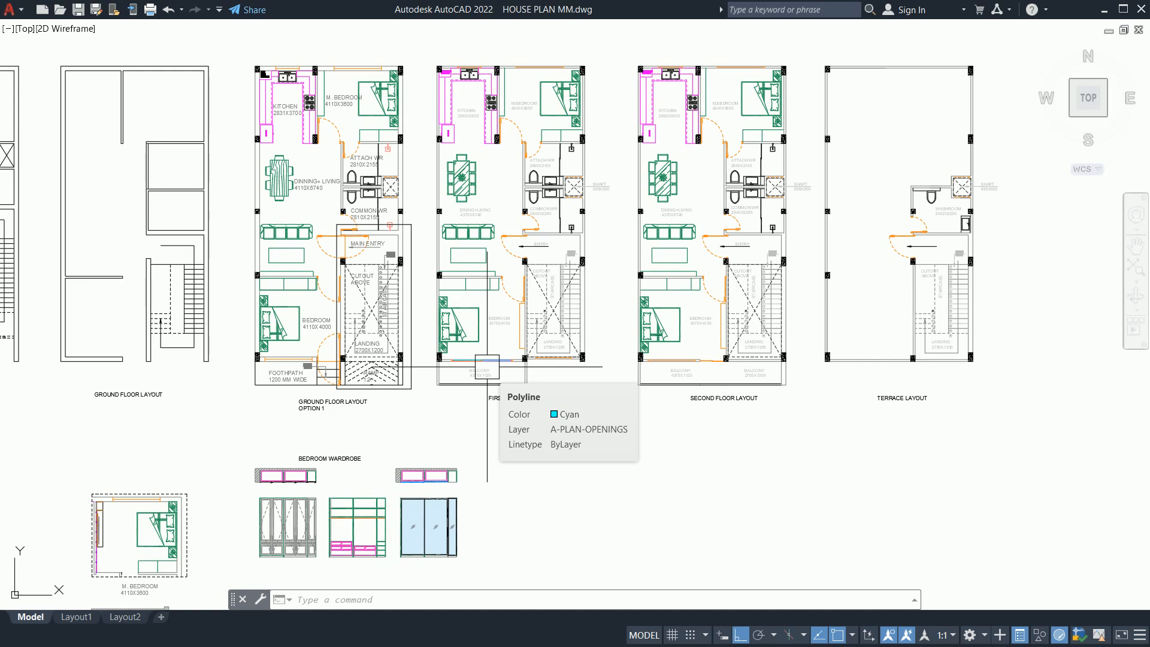
scroll(487, 367, down, 3)
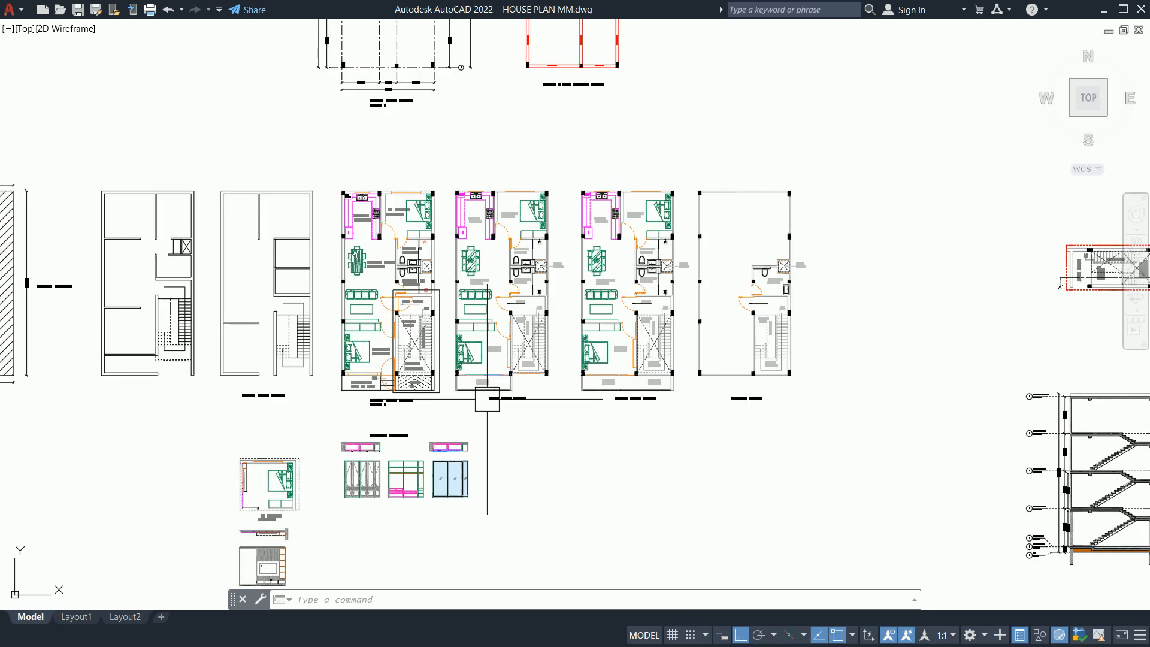
Examine the bedroom wardrobe's hinged-door elevation and its plan detail below the ground floor layout.
mouse_move(479, 397)
middle_down()
mouse_move(654, 334)
mouse_move(571, 376)
mouse_move(595, 218)
middle_up()
scroll(637, 347, down, 2)
scroll(606, 389, up, 6)
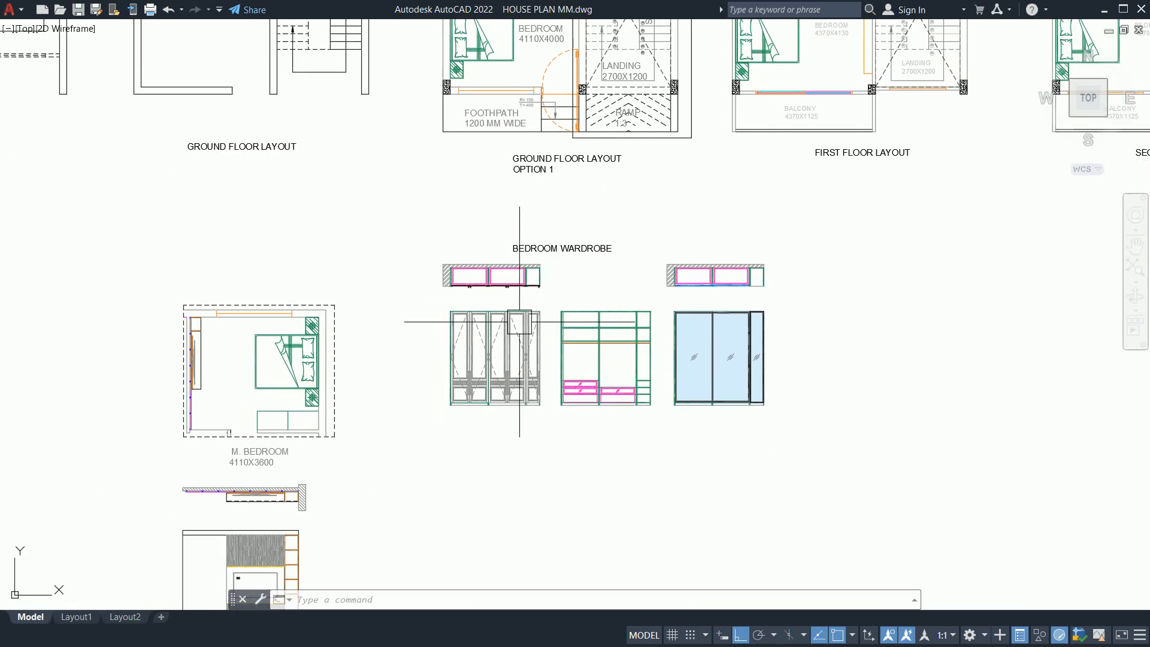
scroll(423, 354, up, 3)
scroll(494, 392, up, 4)
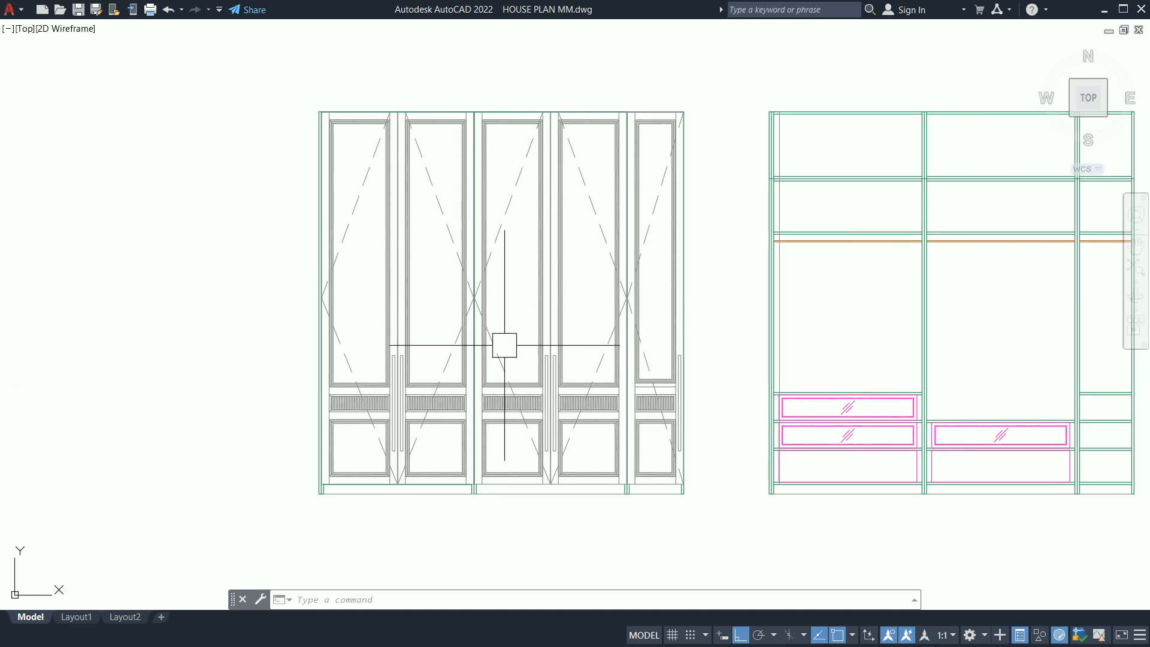
middle_drag(495, 354, 495, 431)
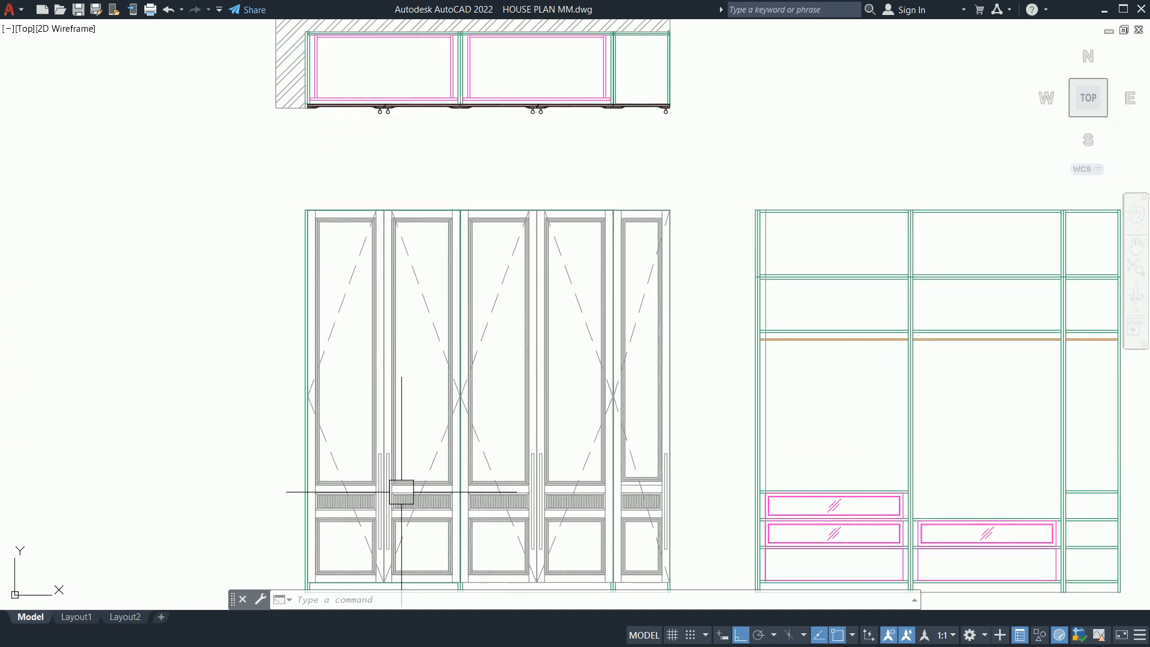
scroll(399, 365, down, 3)
middle_drag(395, 293, 300, 260)
scroll(360, 199, up, 5)
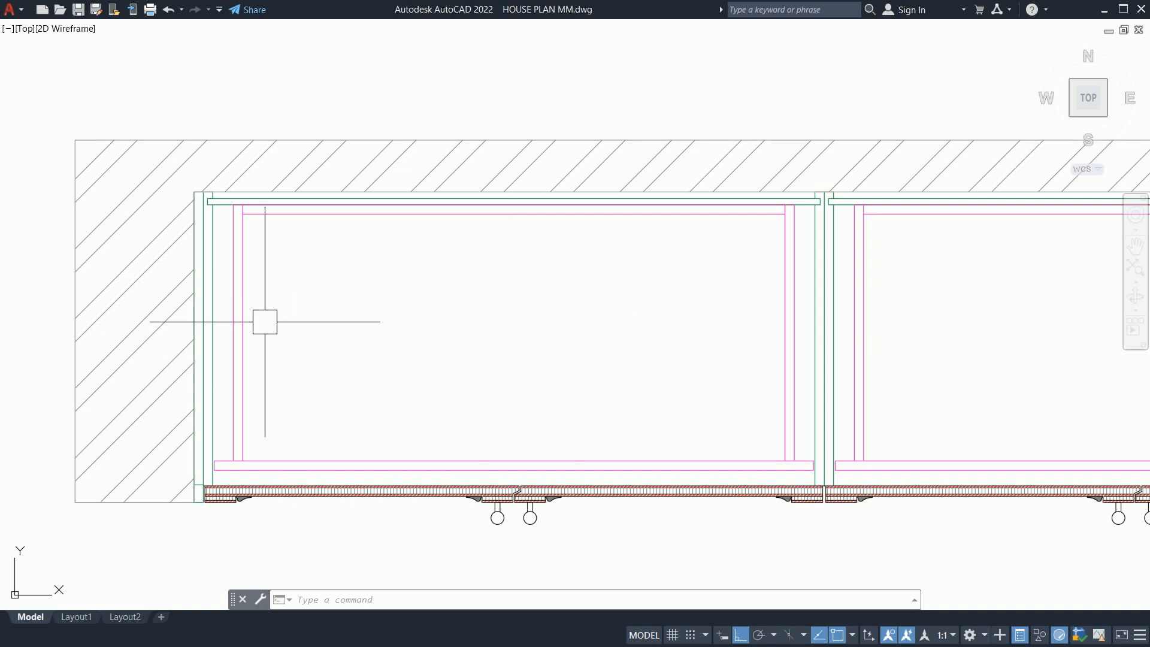
middle_drag(698, 477, 580, 403)
scroll(641, 398, down, 4)
scroll(641, 398, up, 6)
scroll(680, 419, down, 5)
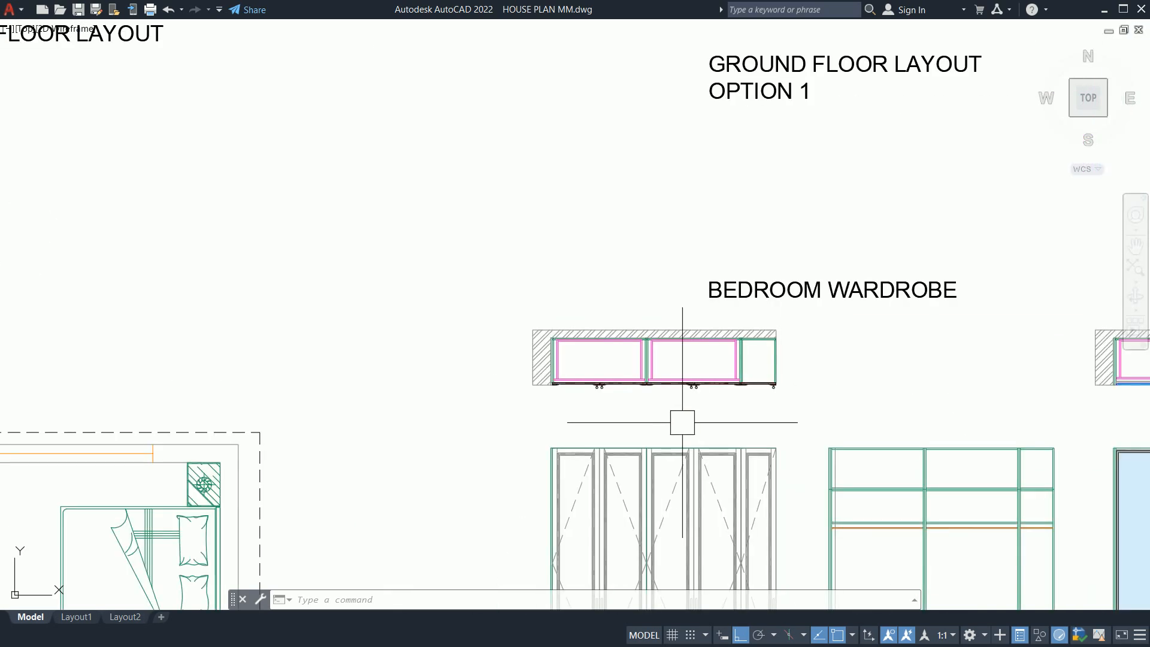
Compare the bedroom wardrobe's door elevation, internal shelf and drawer layout, and glass-door elevation.
scroll(546, 264, up, 2)
scroll(721, 367, down, 2)
scroll(756, 461, up, 3)
scroll(756, 460, up, 2)
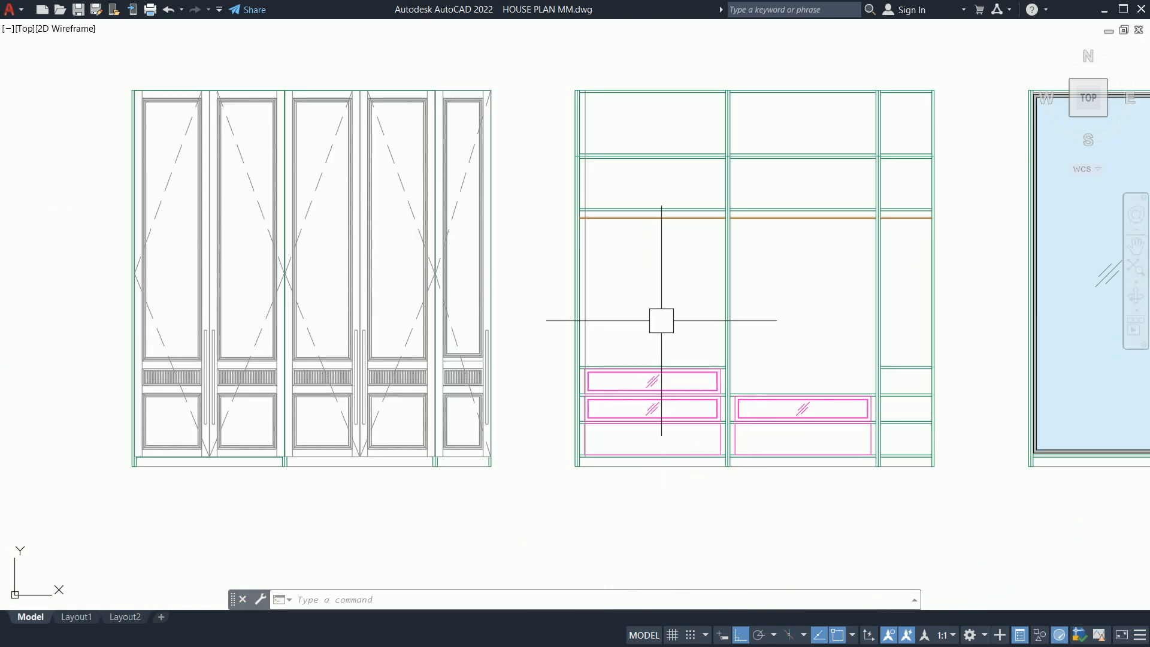
scroll(680, 397, down, 2)
middle_drag(718, 411, 682, 417)
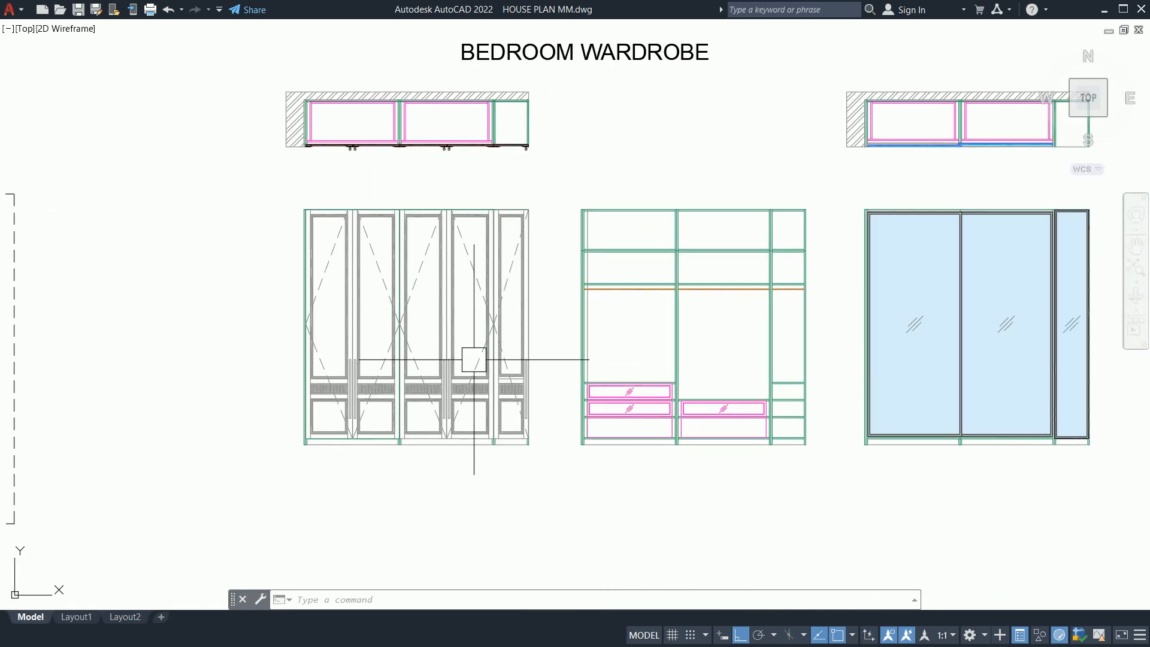
middle_drag(852, 397, 760, 397)
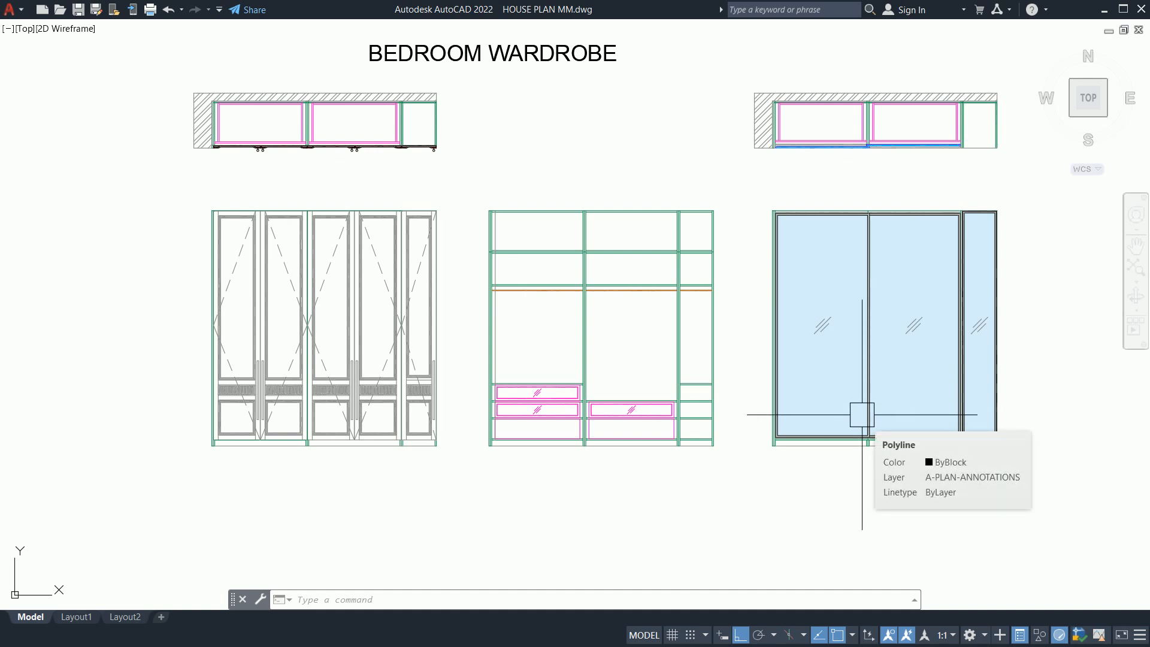
scroll(861, 415, down, 6)
middle_drag(706, 436, 675, 357)
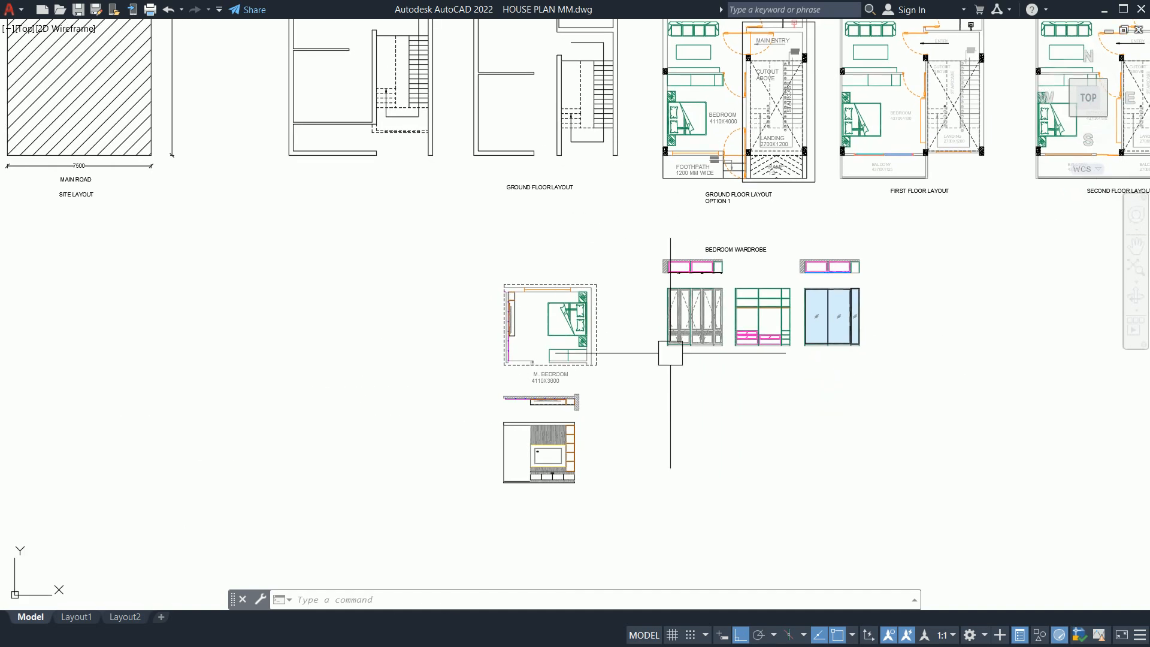
Examine the TV unit's plan detail and wall elevation below the M. Bedroom plan.
scroll(575, 359, down, 2)
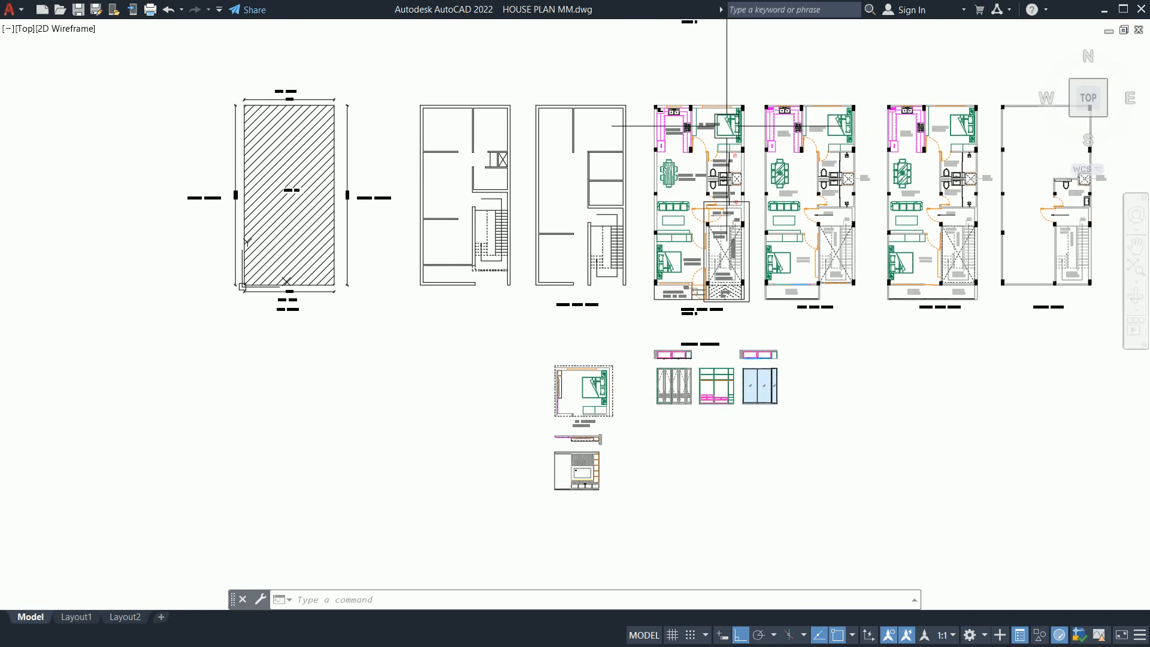
scroll(644, 394, up, 8)
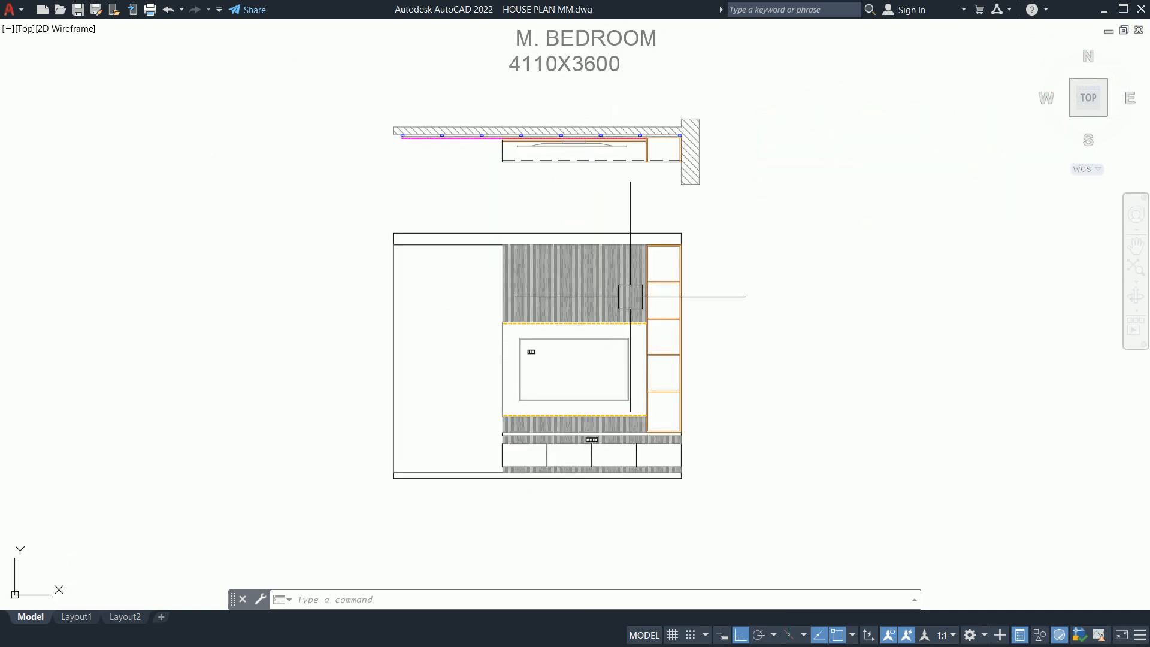
scroll(600, 392, up, 4)
scroll(504, 195, down, 2)
scroll(466, 211, down, 3)
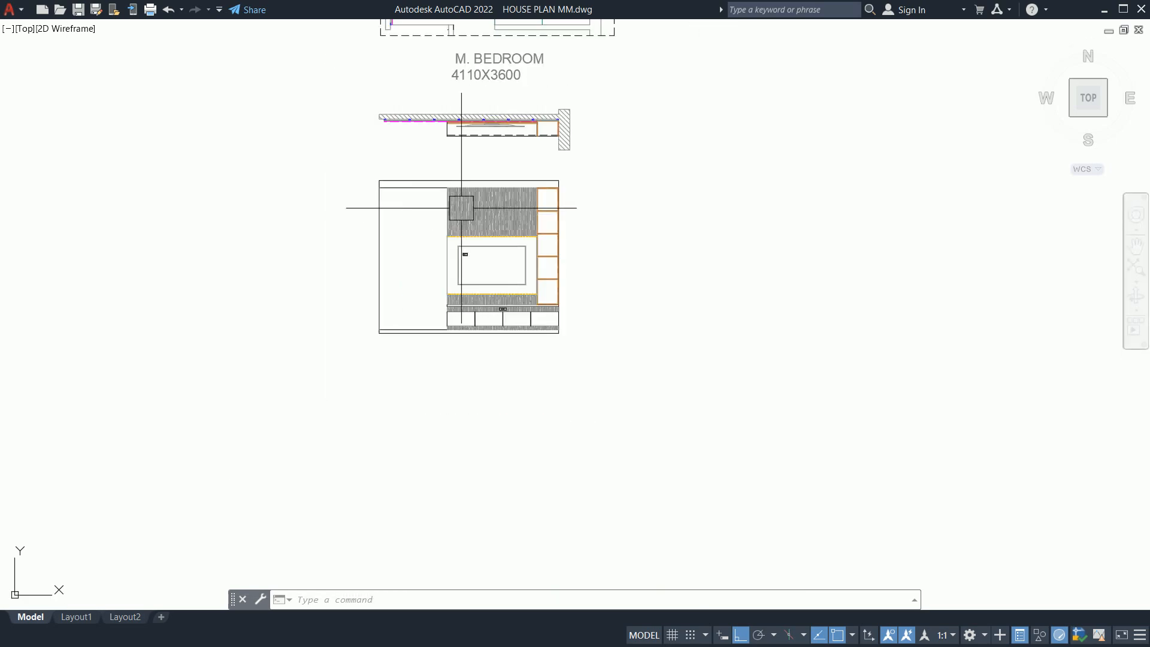
scroll(462, 209, down, 5)
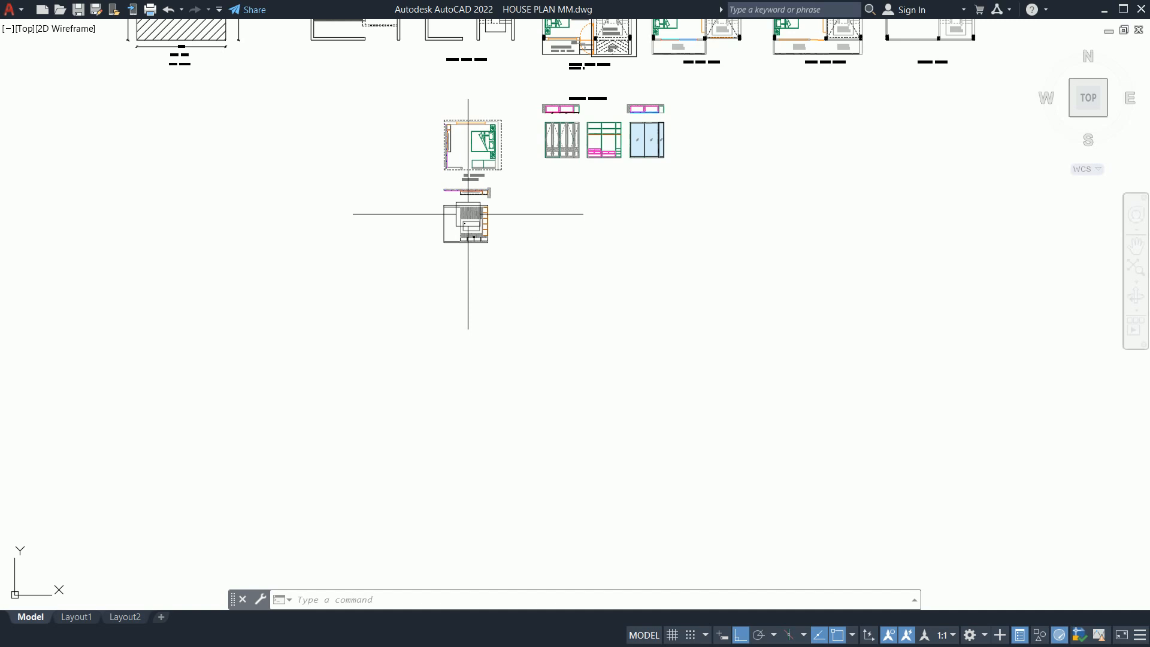
scroll(467, 214, up, 5)
scroll(446, 156, up, 3)
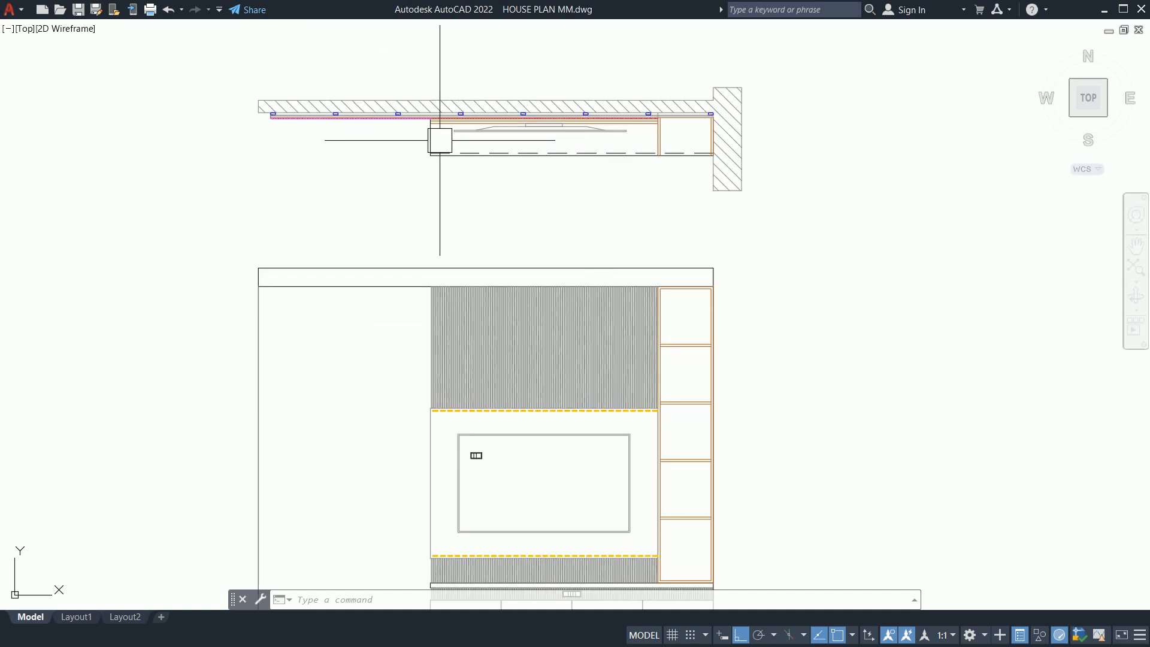
scroll(440, 140, down, 9)
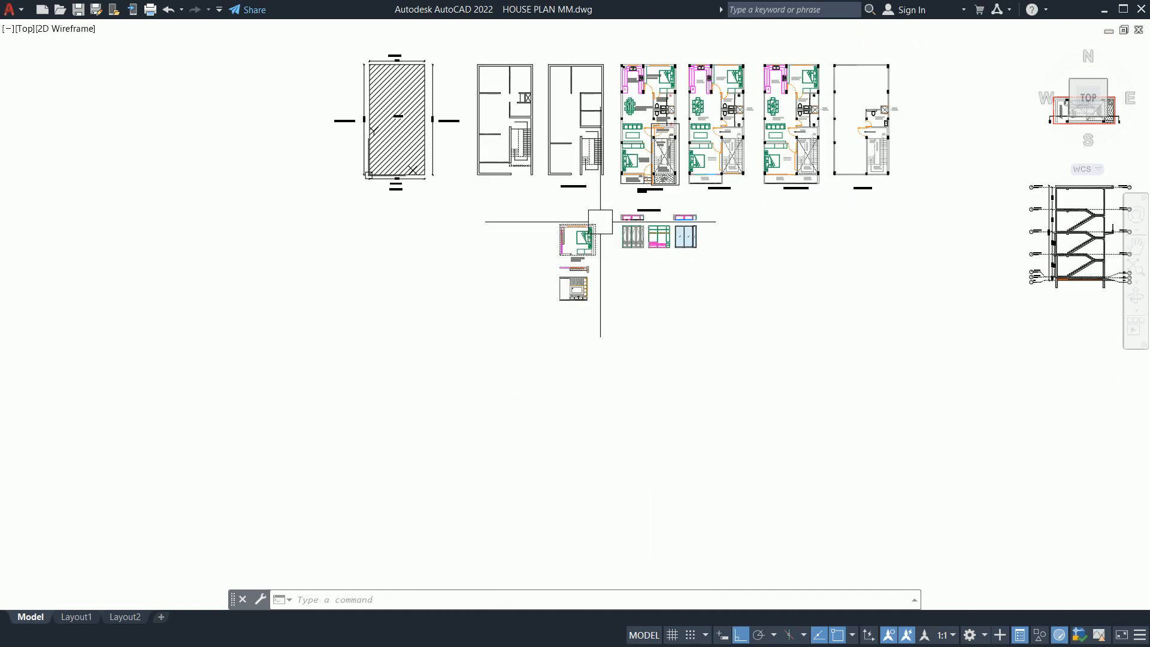
Review the staircase section drawings and the structural drawings with the column grid and the column and beam framing layout.
middle_drag(699, 245, 604, 270)
middle_drag(824, 294, 577, 299)
scroll(747, 359, up, 4)
scroll(816, 341, down, 2)
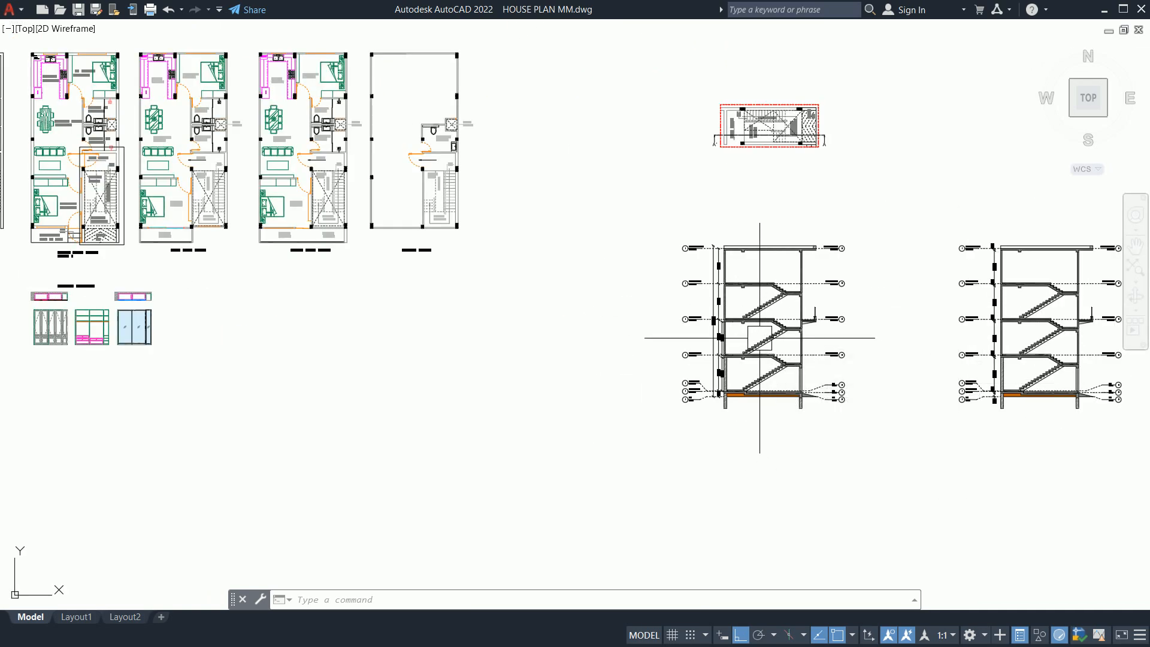
scroll(850, 332, down, 2)
middle_drag(762, 290, 816, 405)
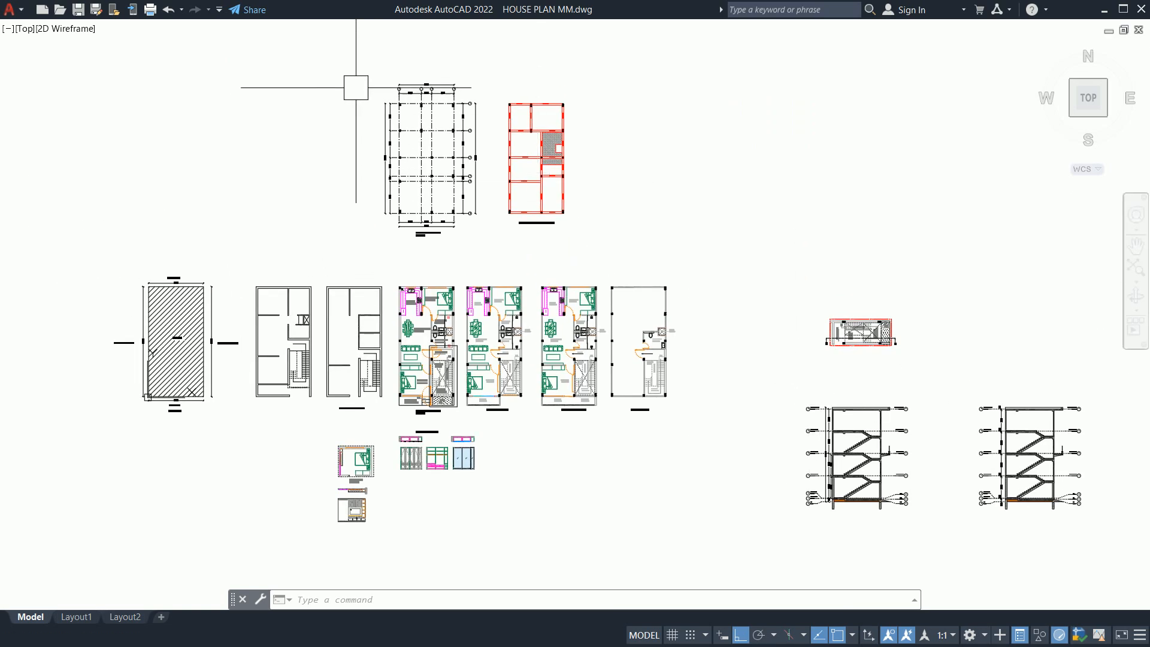
scroll(431, 139, up, 6)
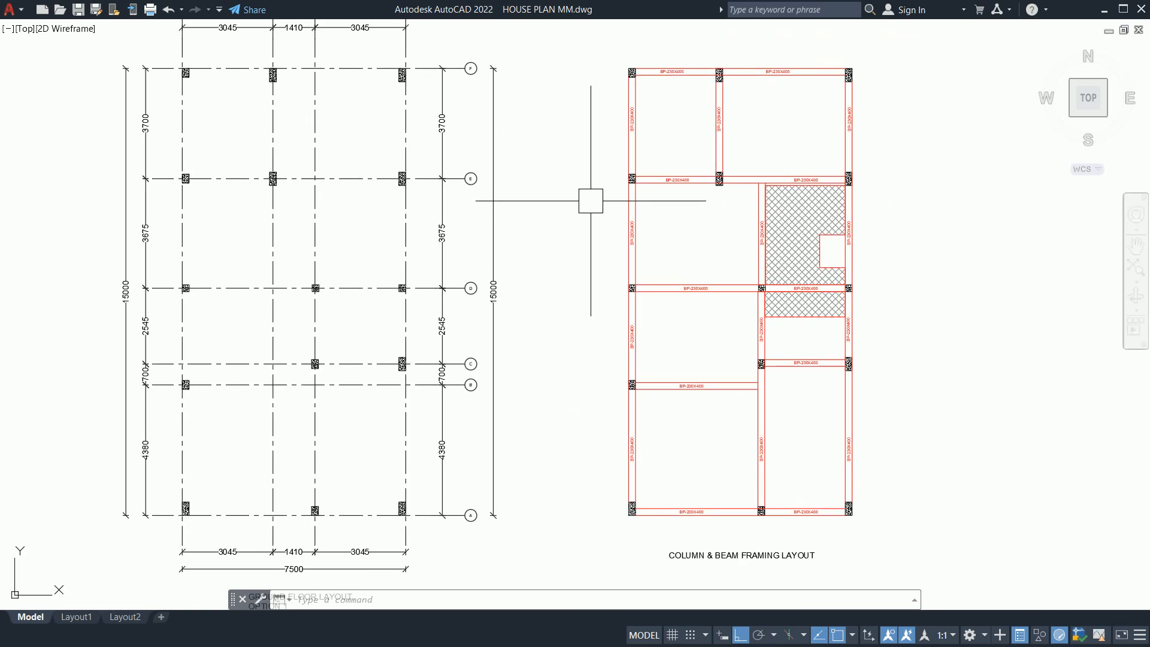
middle_drag(672, 390, 898, 334)
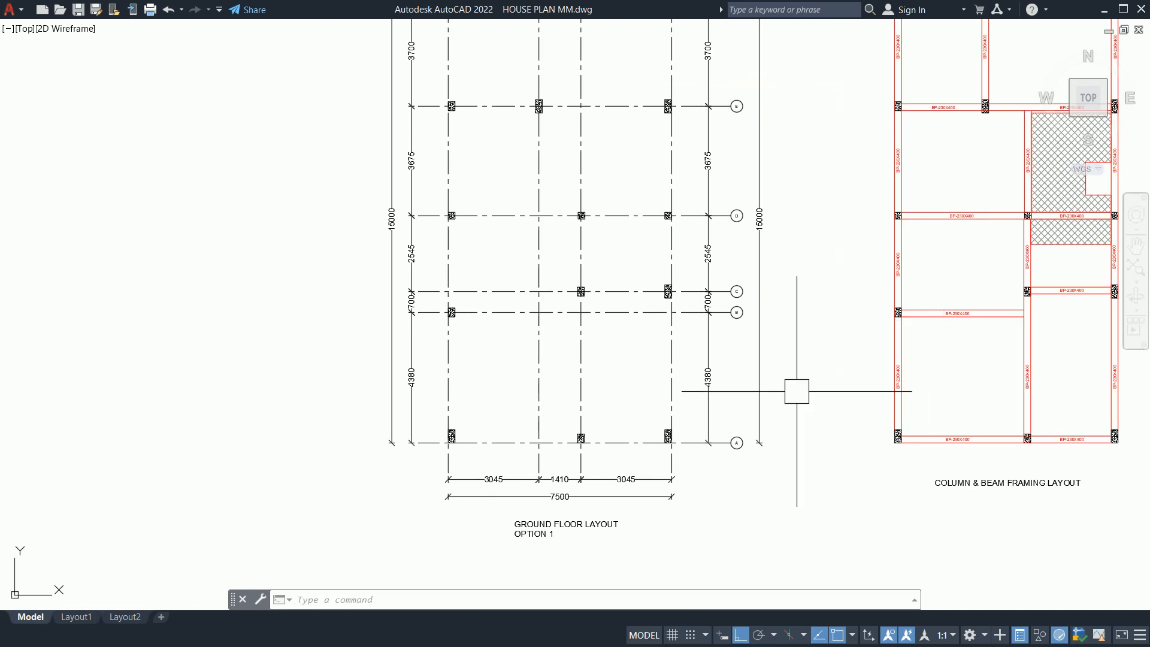
scroll(552, 340, down, 4)
mouse_move(552, 339)
middle_down()
mouse_move(554, 354)
mouse_move(559, 299)
middle_up()
scroll(569, 239, up, 2)
scroll(564, 342, down, 4)
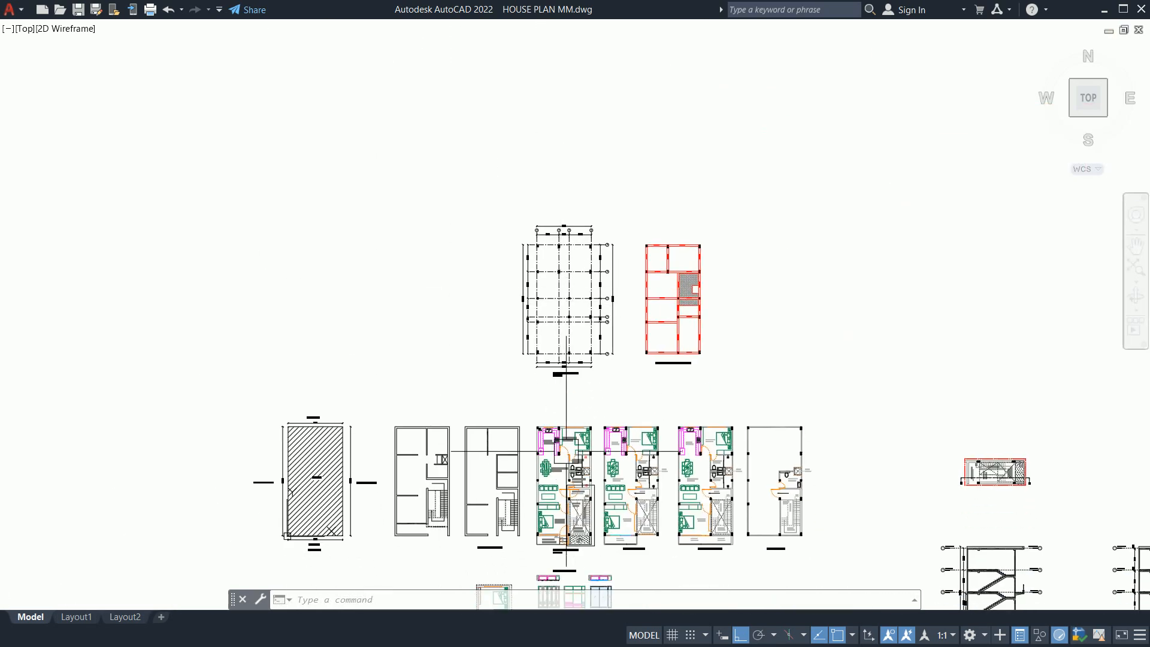
Set the colour of the "ar-id-flase ceiling" layer to index colour 42, with the ground floor Option 1 bedroom in view.
scroll(544, 334, up, 4)
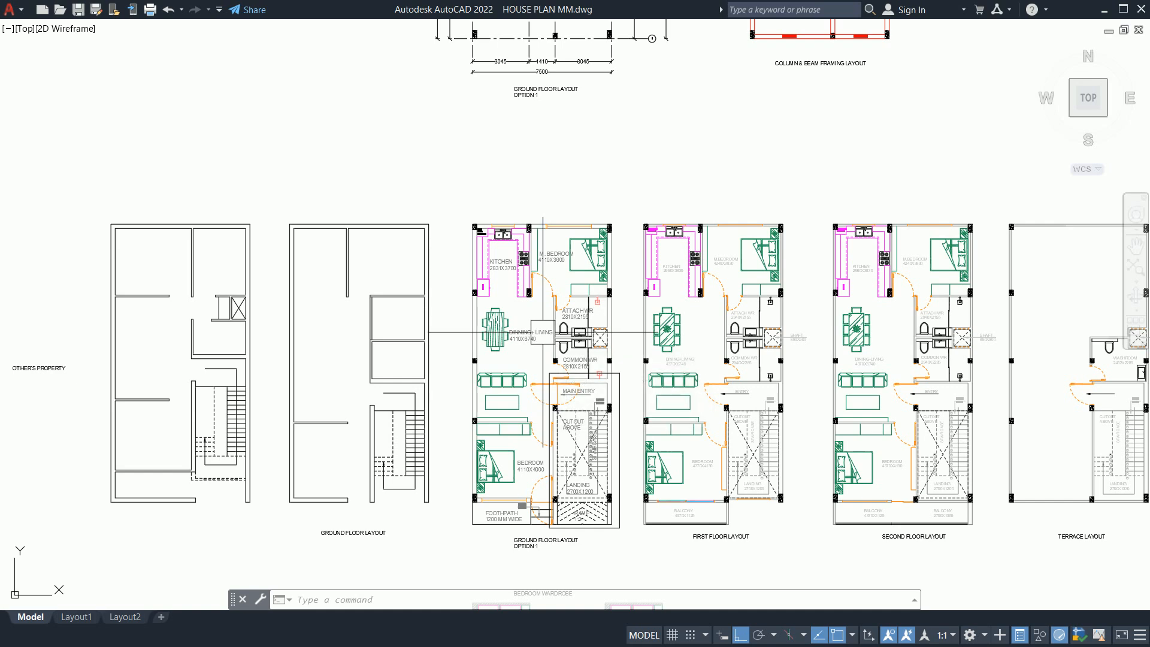
middle_drag(539, 455, 542, 329)
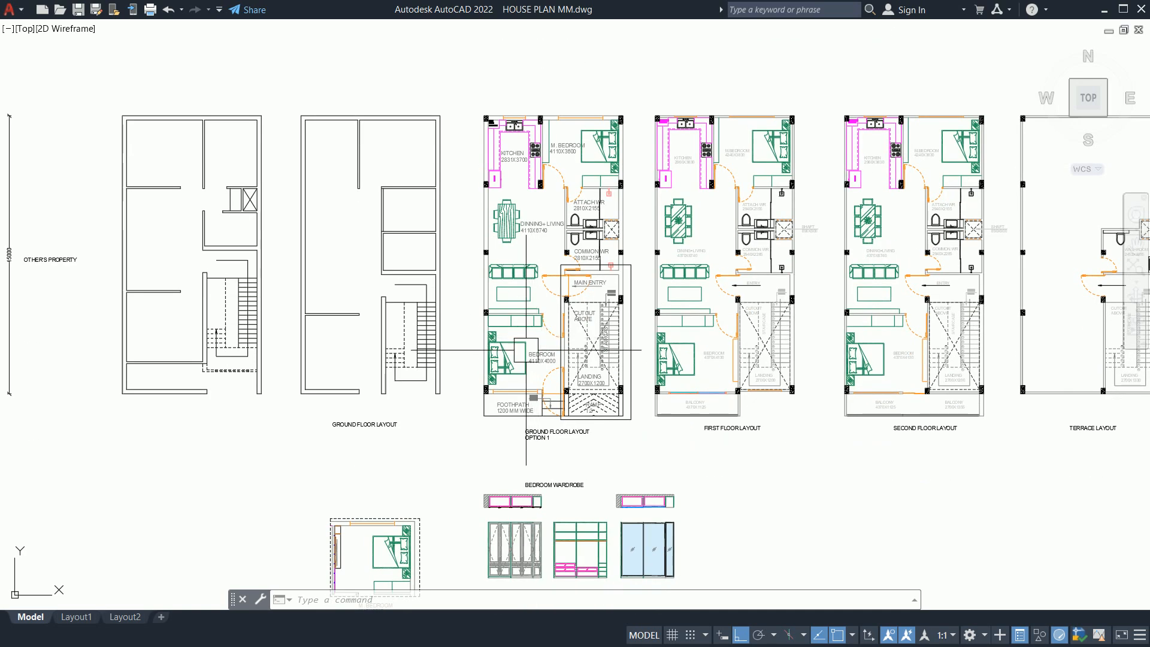
scroll(491, 389, up, 6)
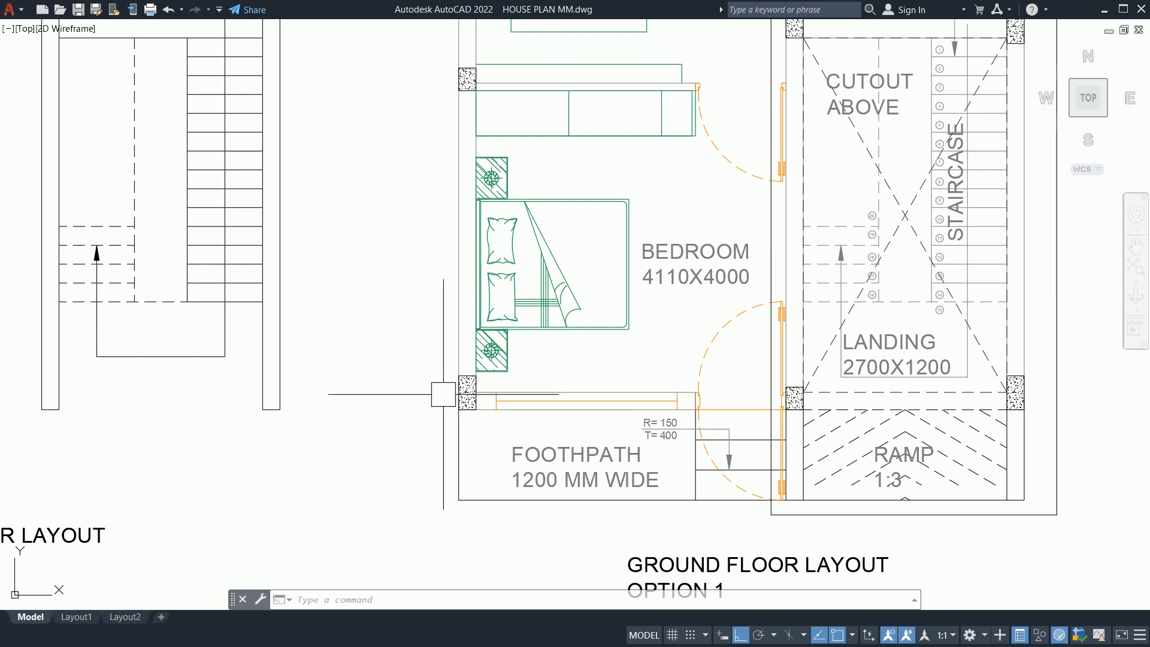
text(la)
key(Return)
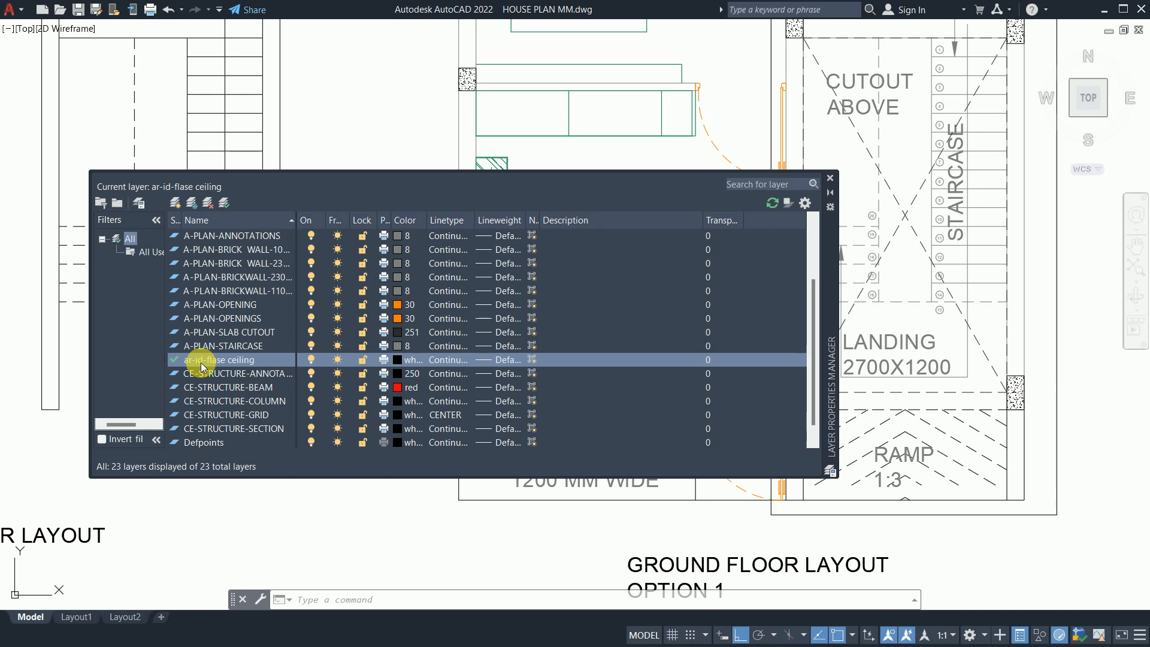
click(398, 359)
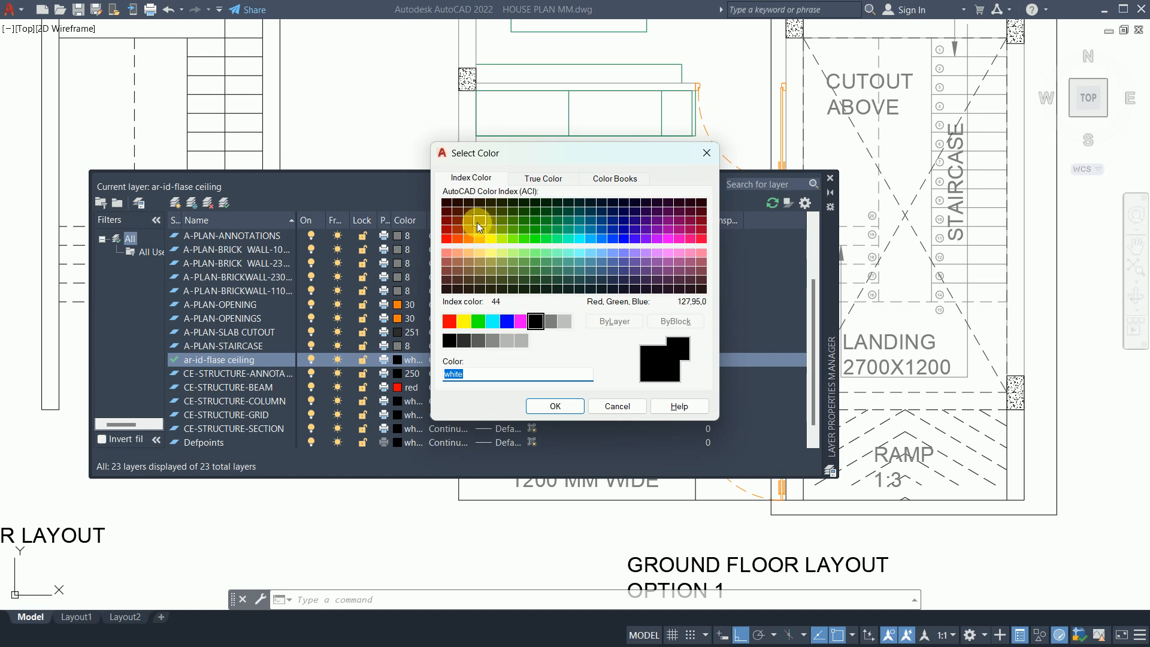
click(476, 235)
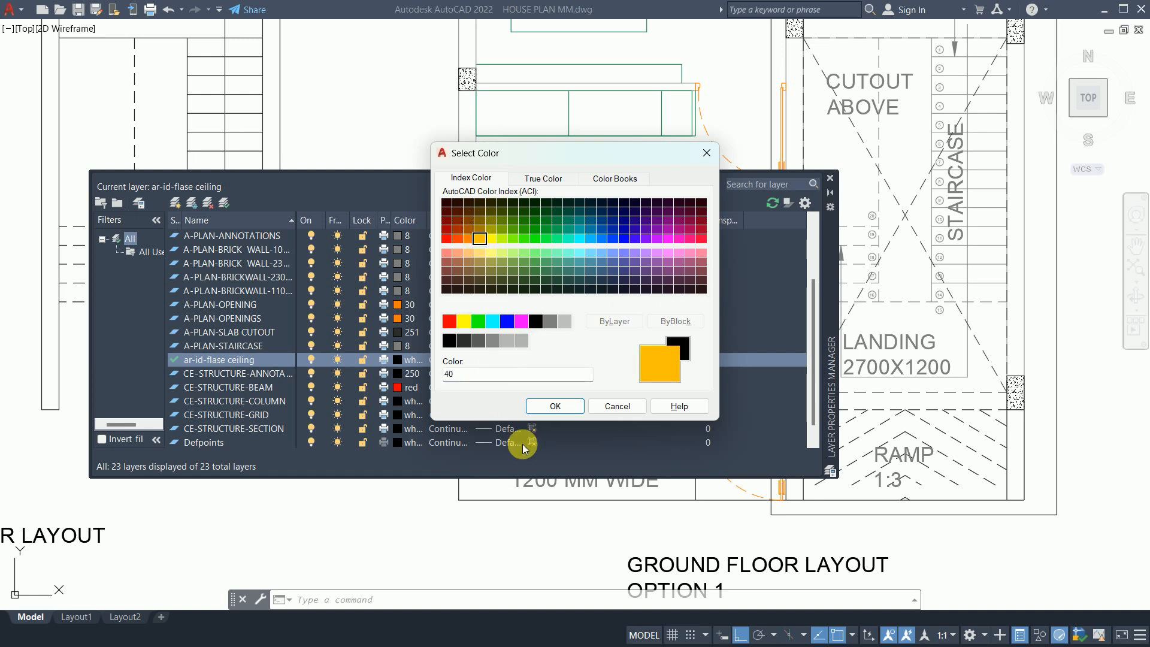
click(476, 227)
click(554, 406)
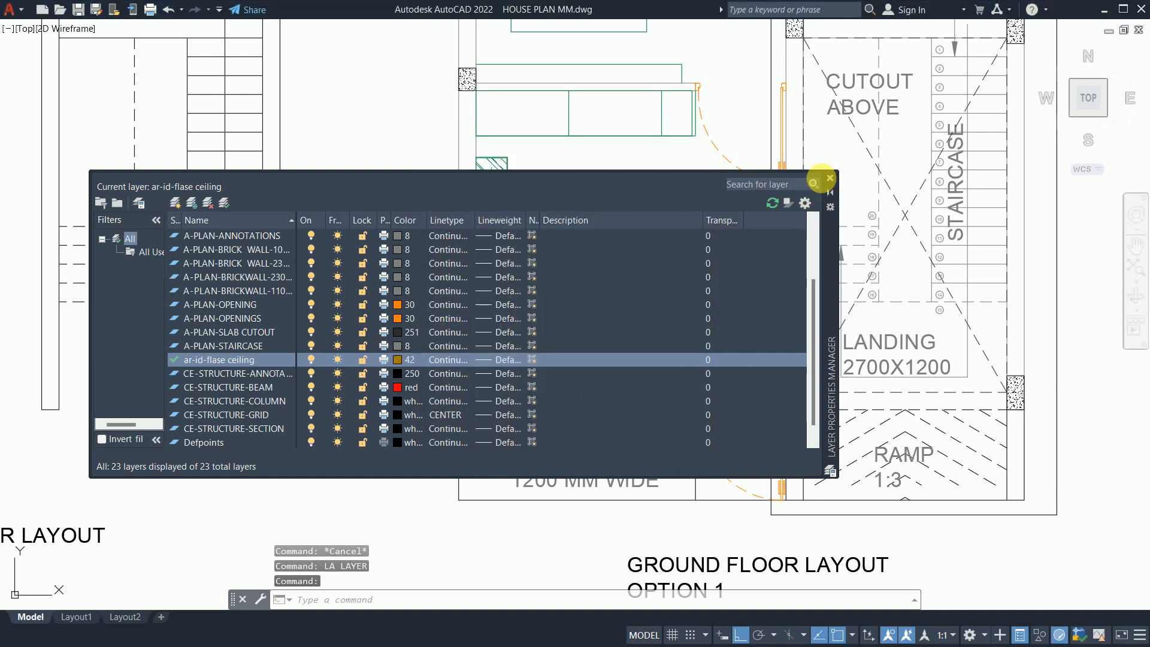
click(831, 178)
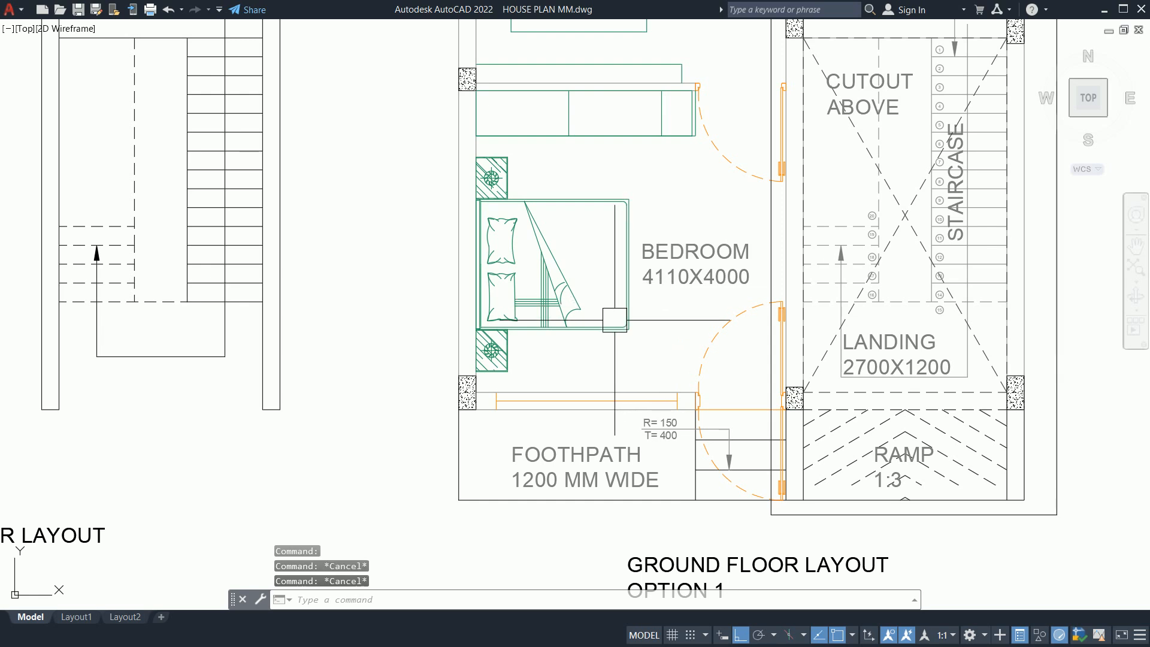
text(rec)
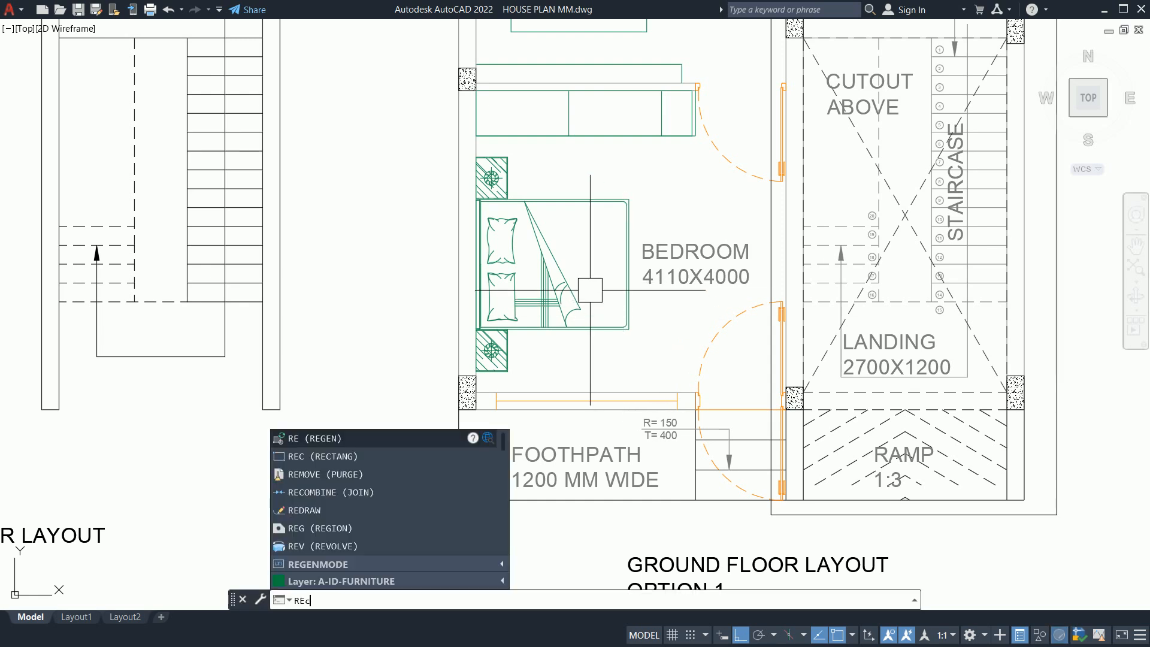
key(Return)
click(477, 90)
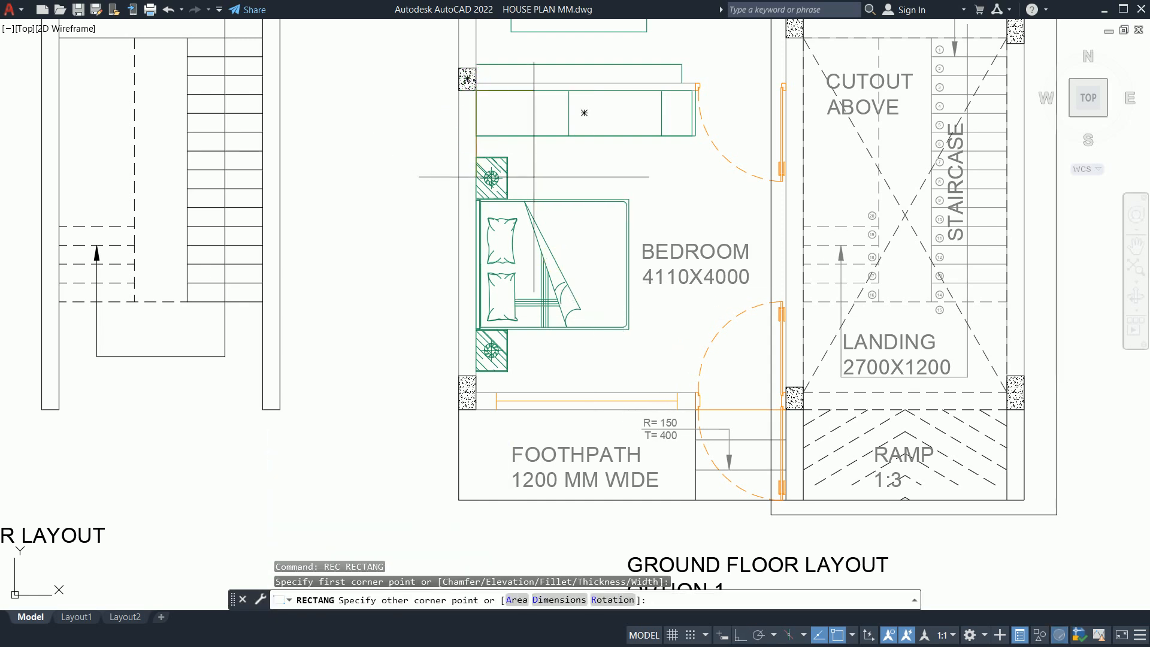
key(Escape)
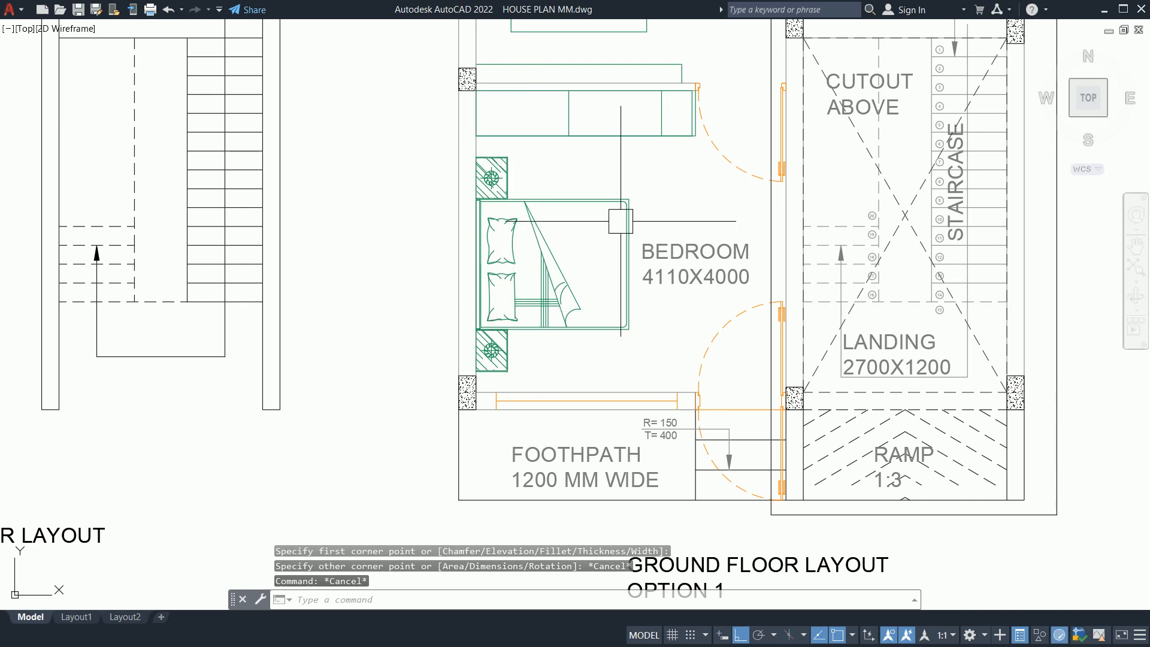
key(Return)
scroll(688, 397, up, 2)
click(699, 389)
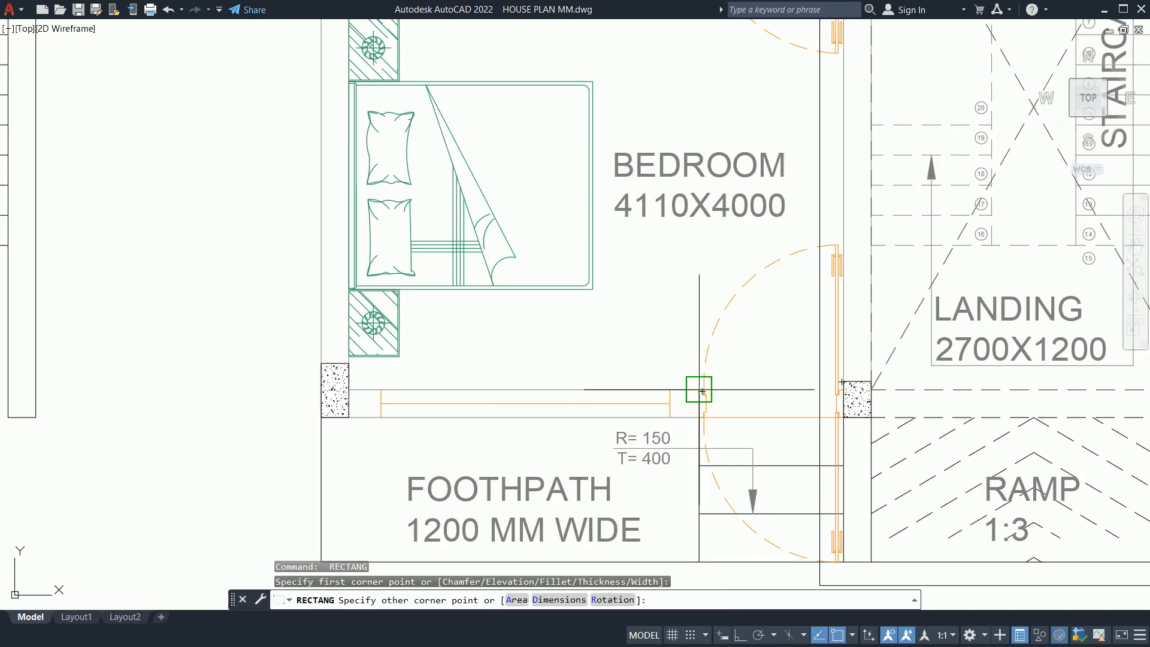
key(Escape)
Draw a ceiling outline rectangle from the window wall's end at the lower door to the bedroom's inner corner beside the wardrobe and column.
scroll(692, 388, up, 4)
key(Return)
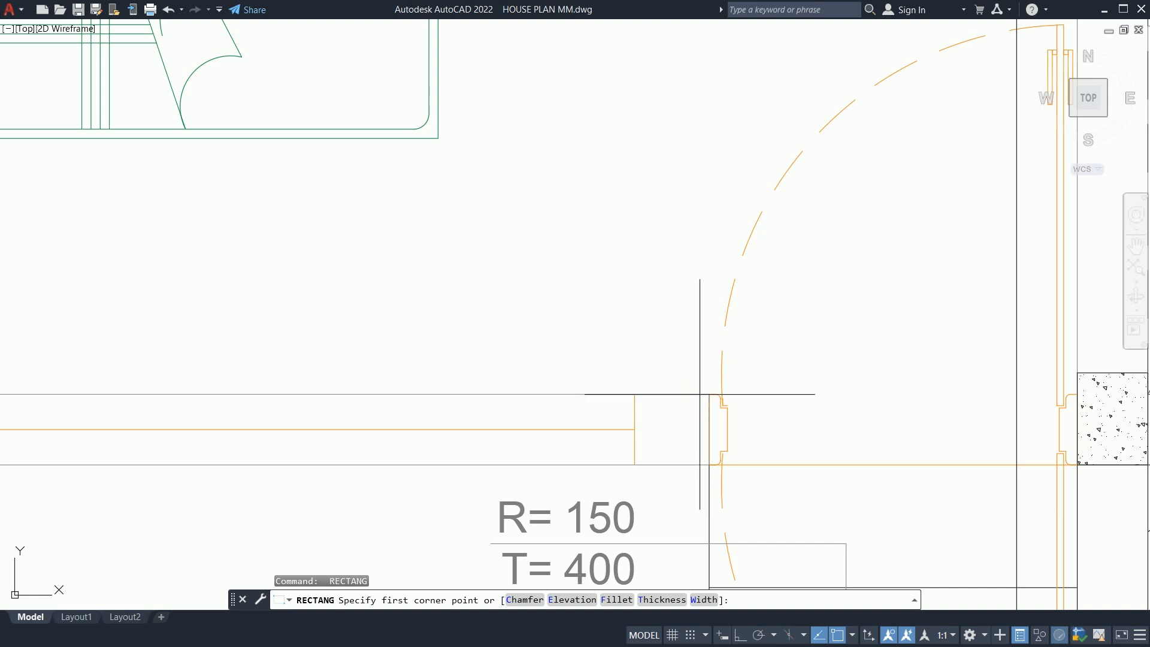
click(707, 394)
scroll(488, 187, down, 4)
middle_drag(483, 185, 649, 401)
middle_drag(317, 43, 388, 180)
scroll(471, 139, up, 5)
key(Escape)
key(Escape)
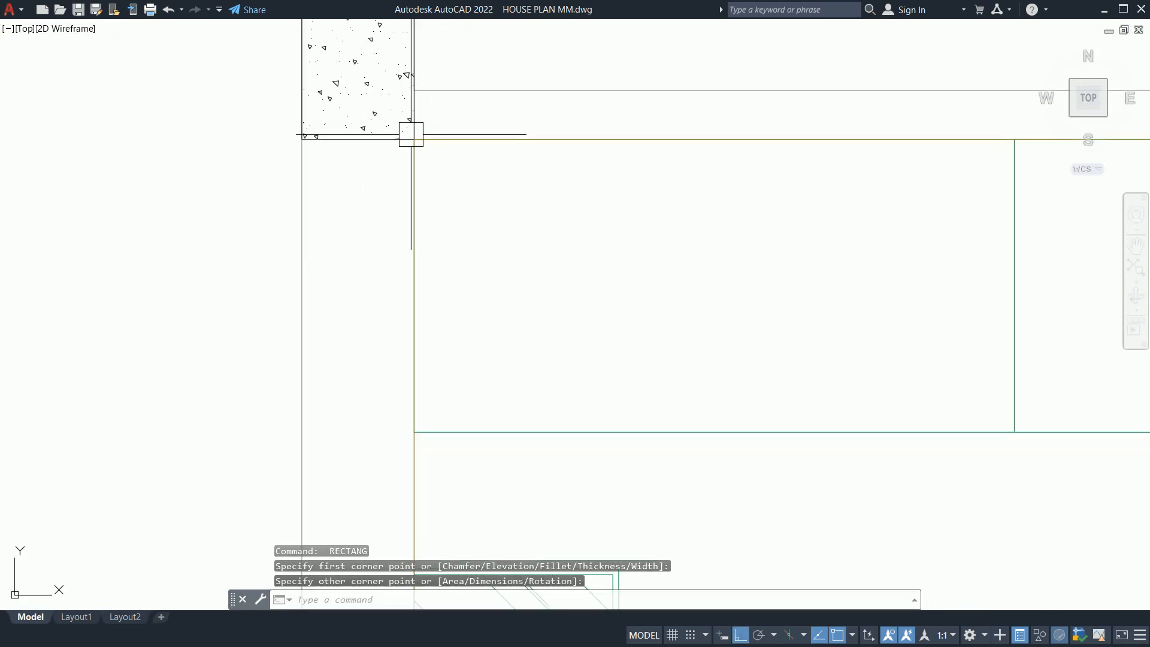
Stretch the ceiling outline's door-side edge outward to the vertical line just before the staircase wall.
scroll(629, 334, down, 8)
click(695, 290)
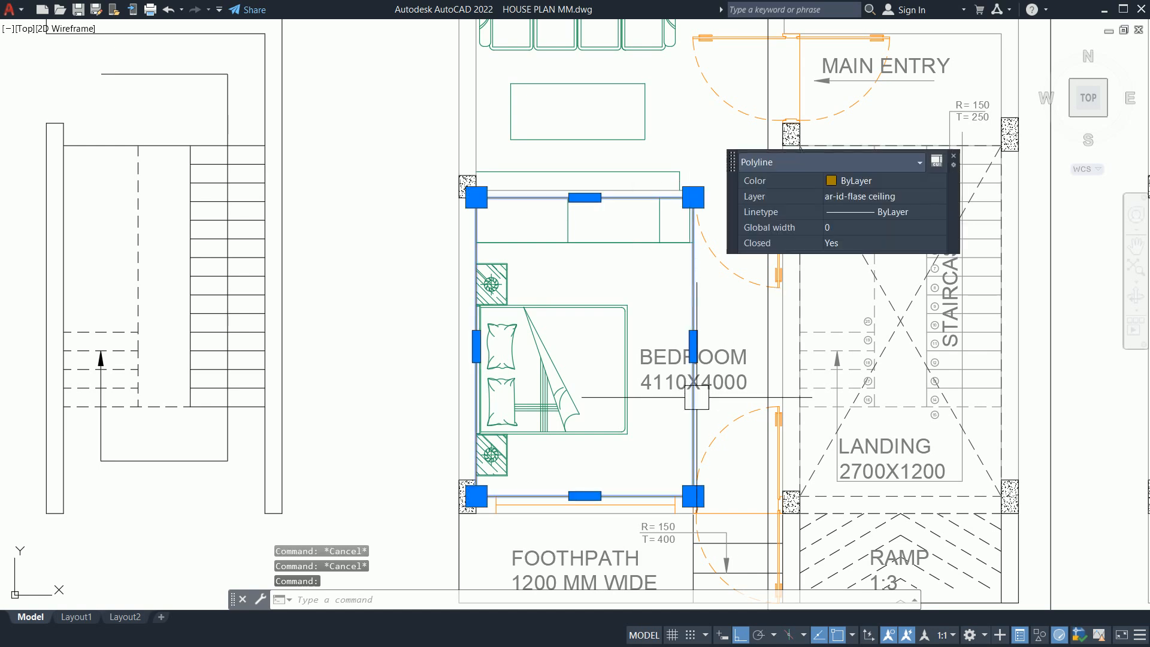
scroll(698, 341, up, 4)
click(699, 333)
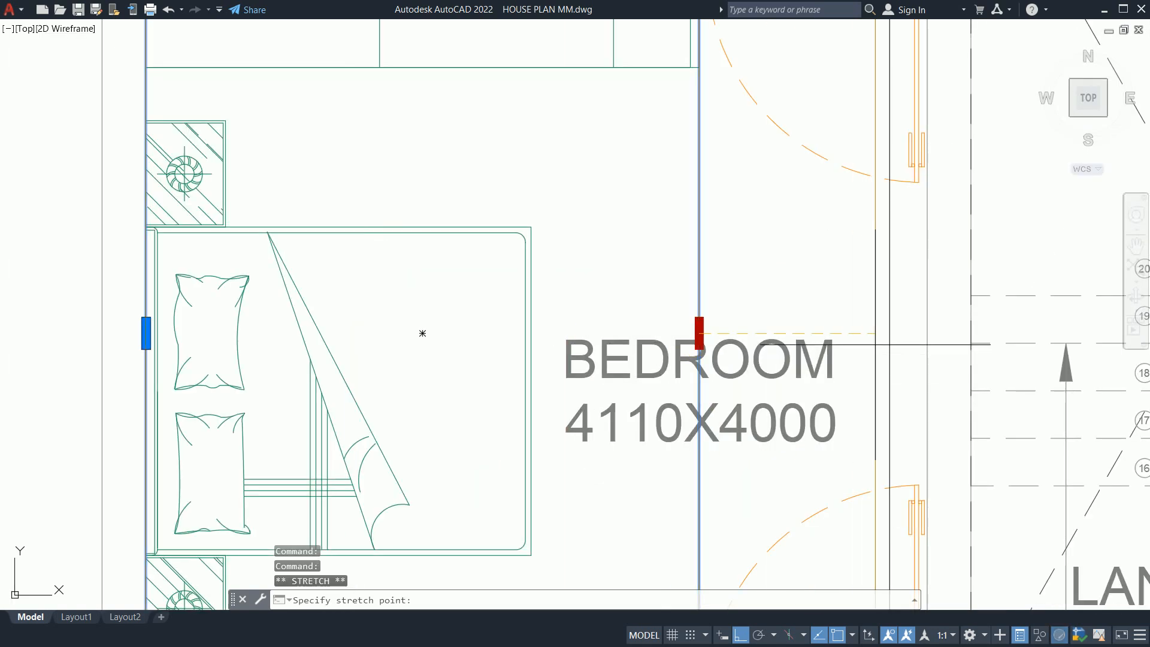
click(885, 334)
key(Escape)
scroll(880, 340, down, 5)
middle_drag(886, 266, 858, 255)
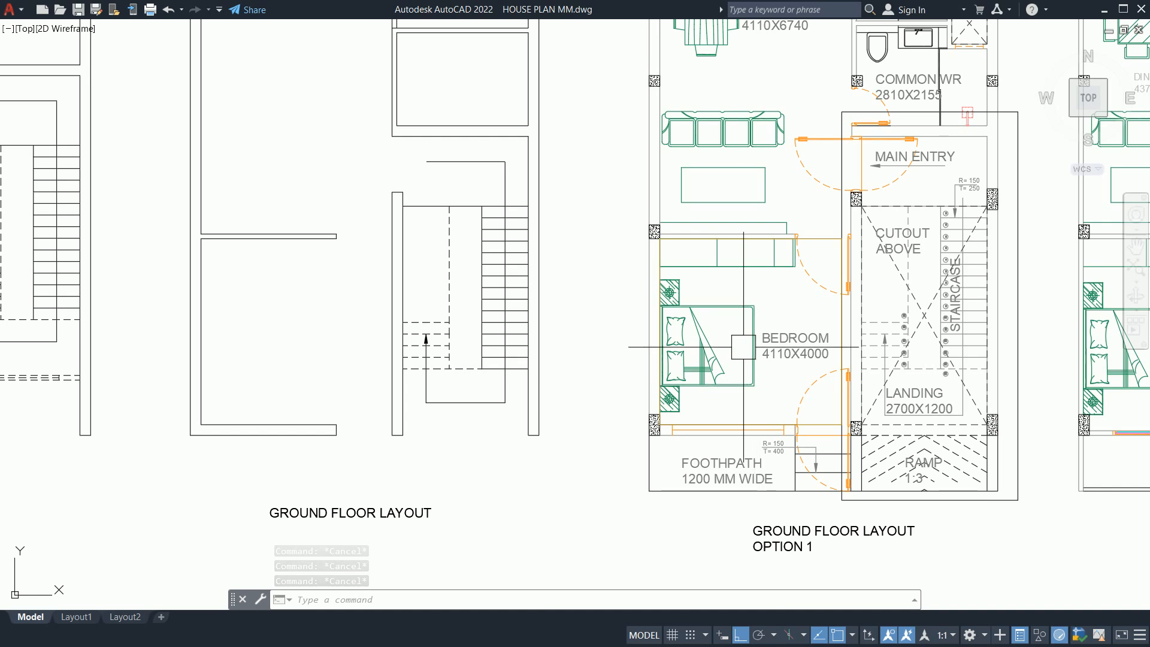
scroll(754, 296, up, 2)
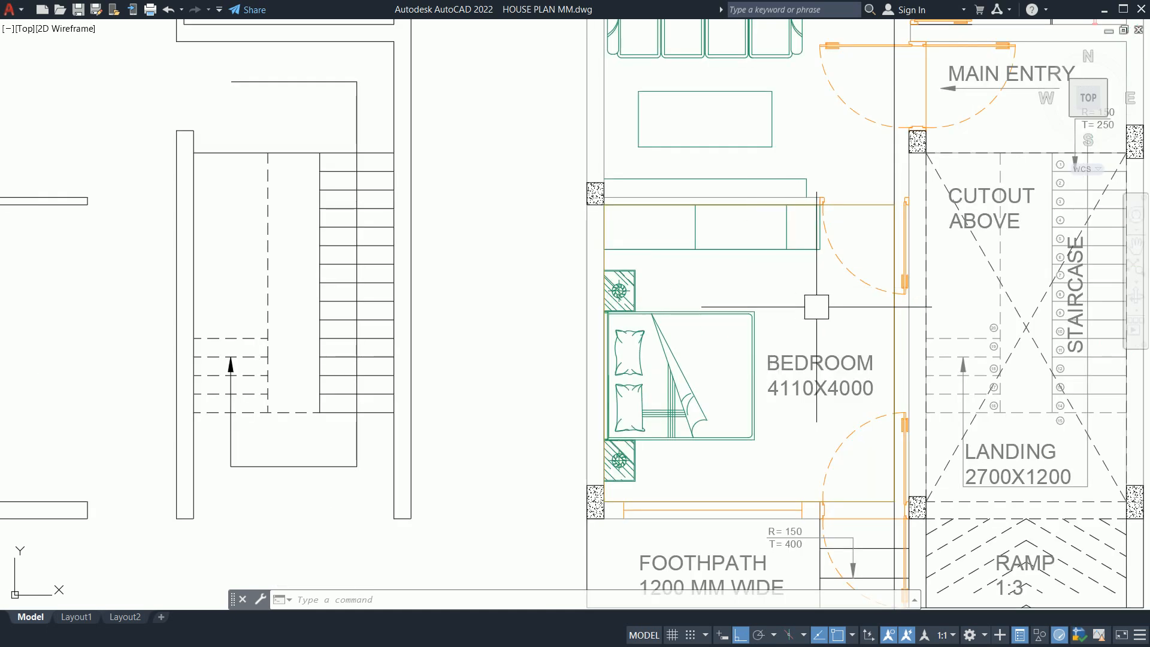
Switch to Google Chrome and search for "cove false ceiling".
key(super)
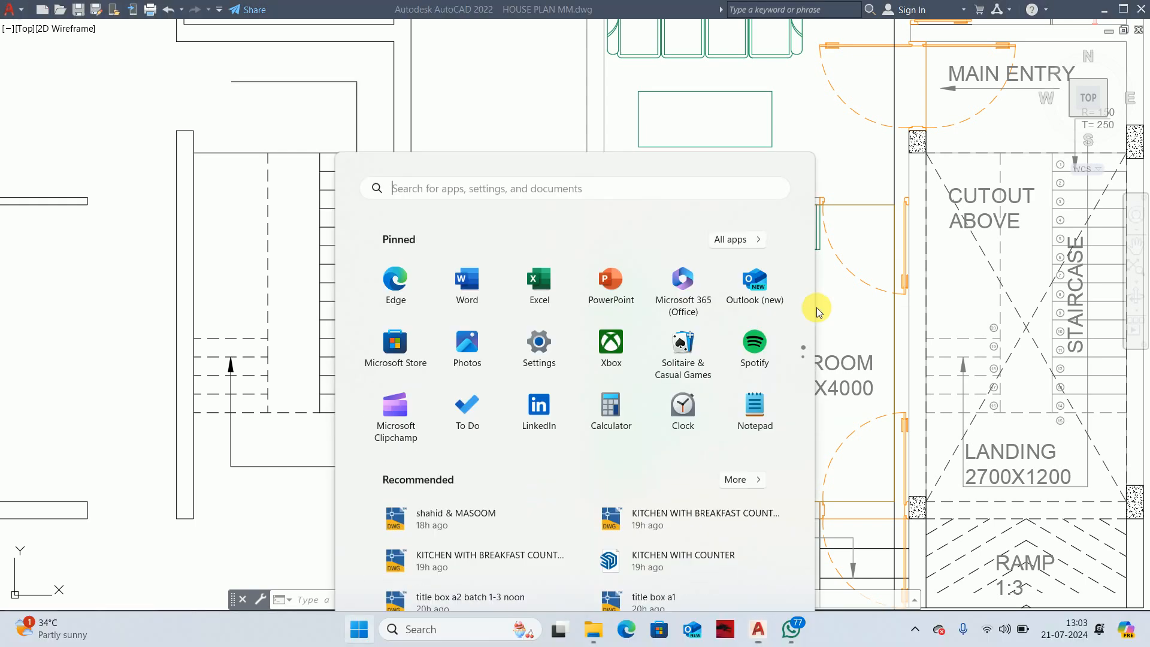
text(p)
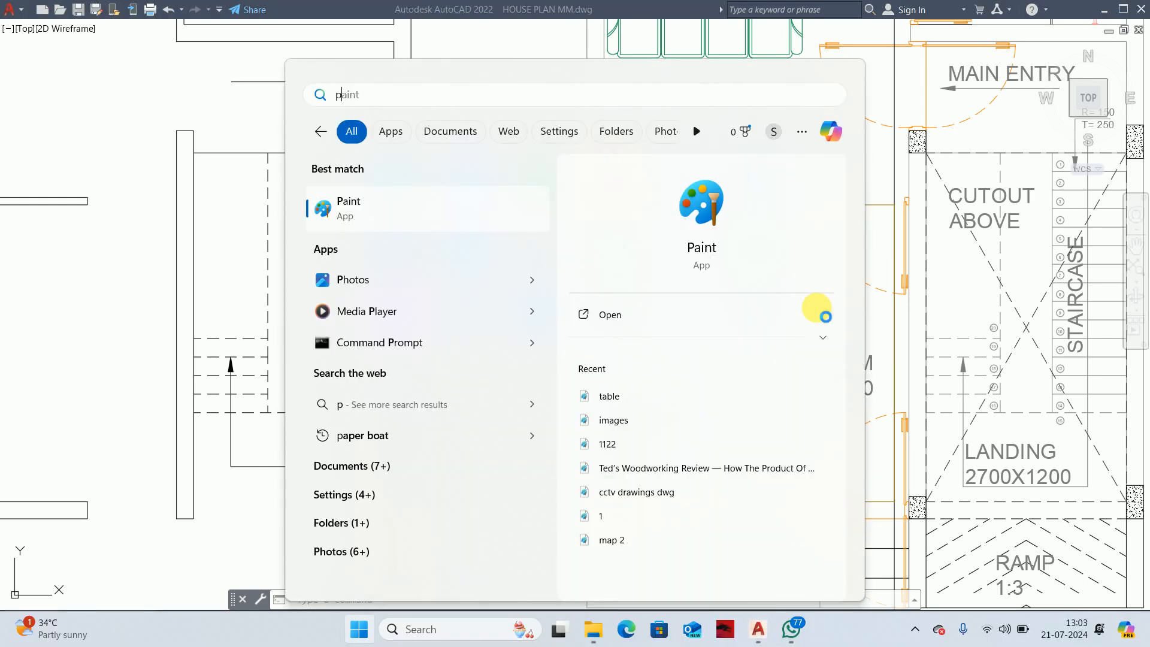
key(BackSpace)
text(cro)
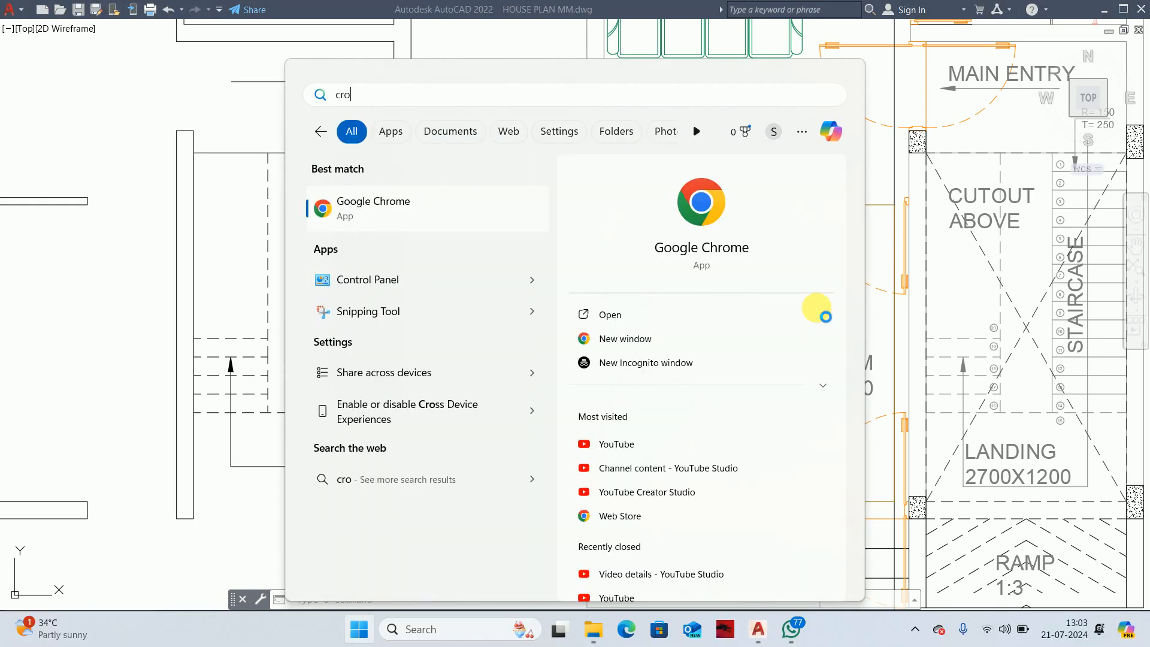
click(817, 308)
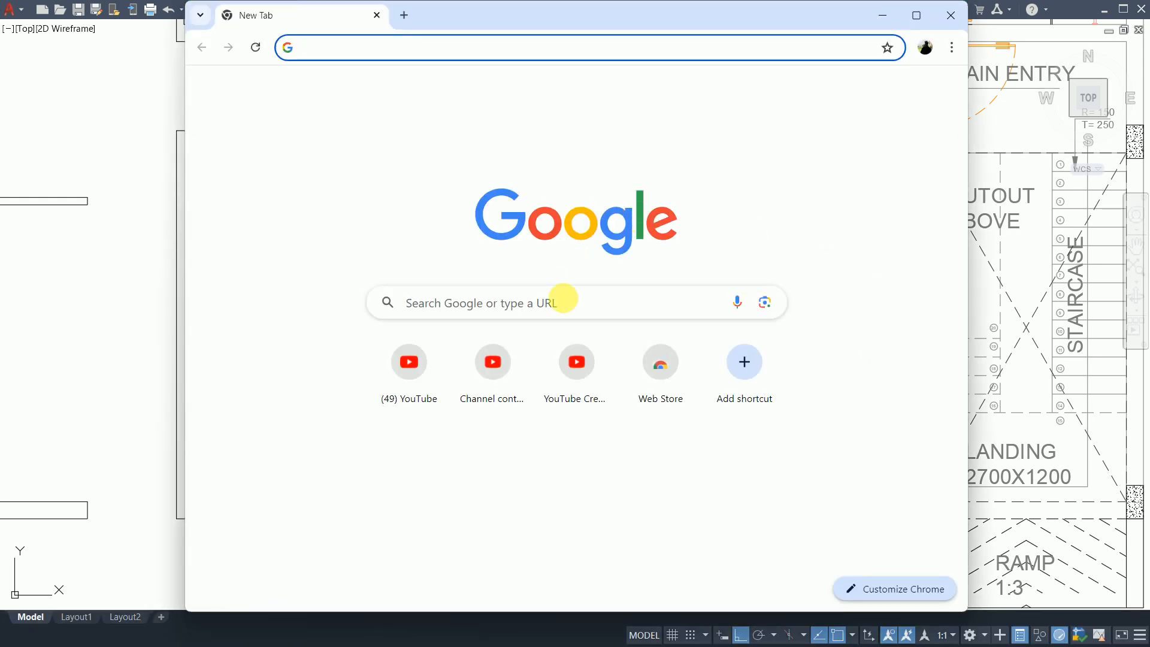
text(co)
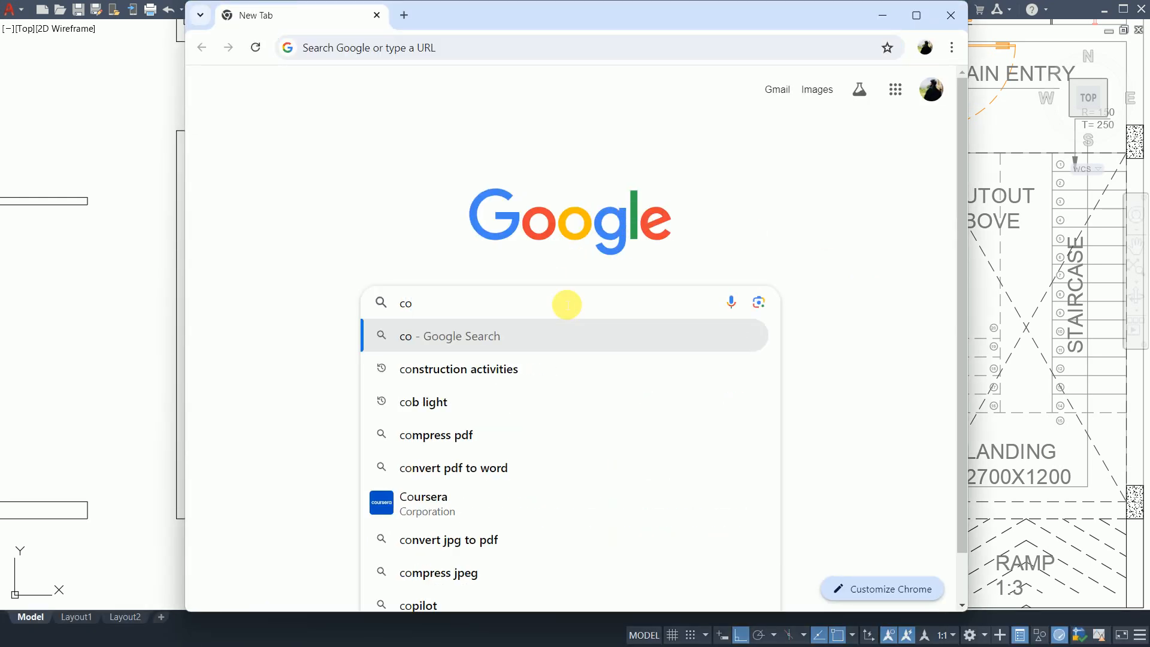
text(ve fal)
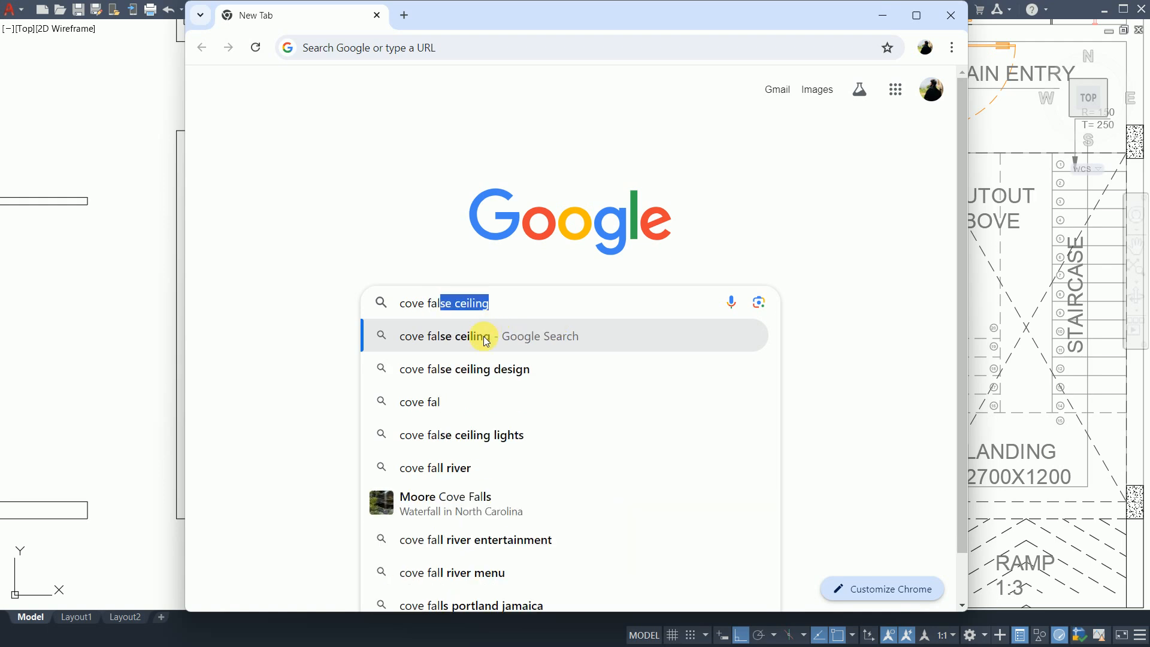
click(486, 340)
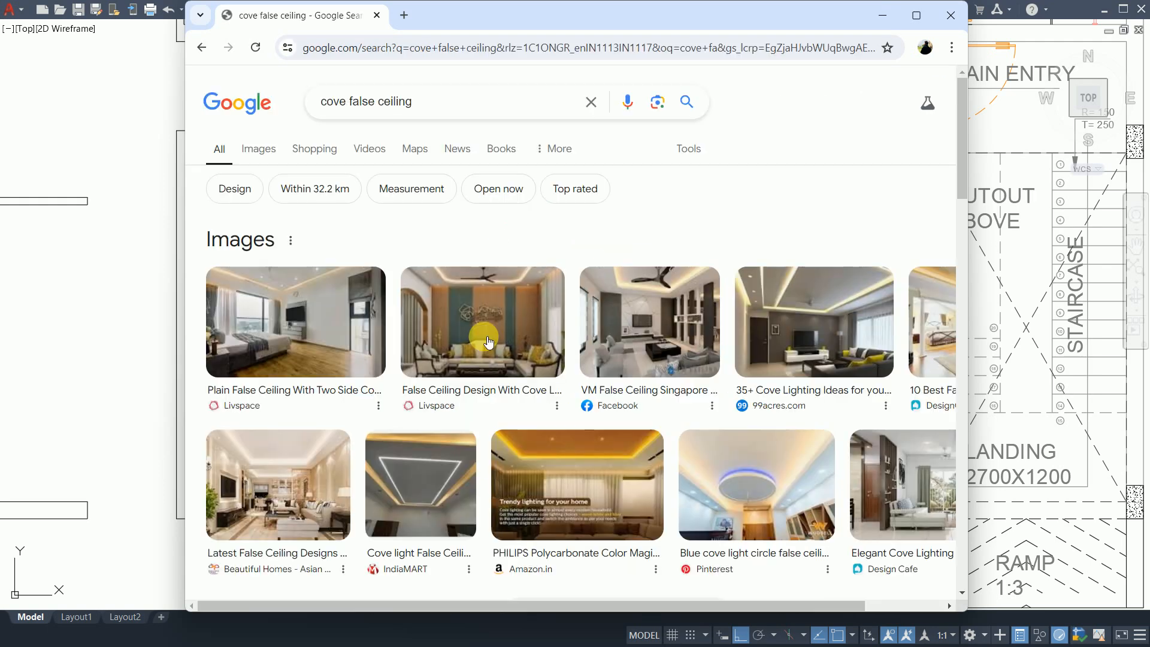
Examine the cove-lit living room, two-side cove bedroom and peripheral ceiling images in the results, and return to the AutoCAD drawing.
click(526, 321)
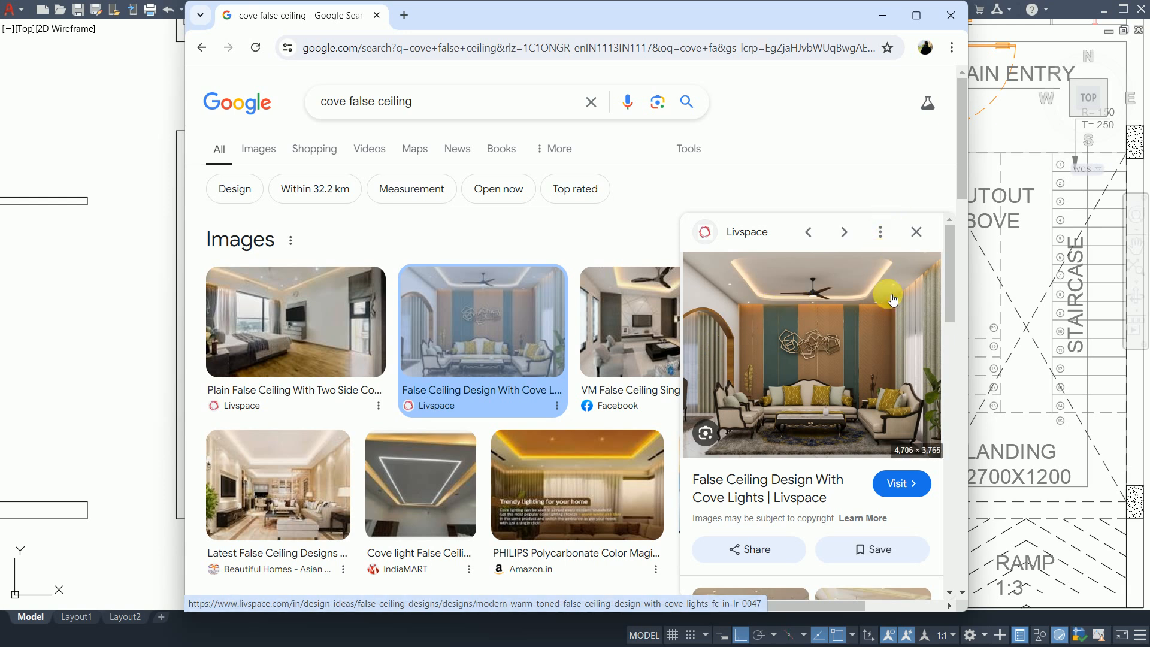
click(593, 293)
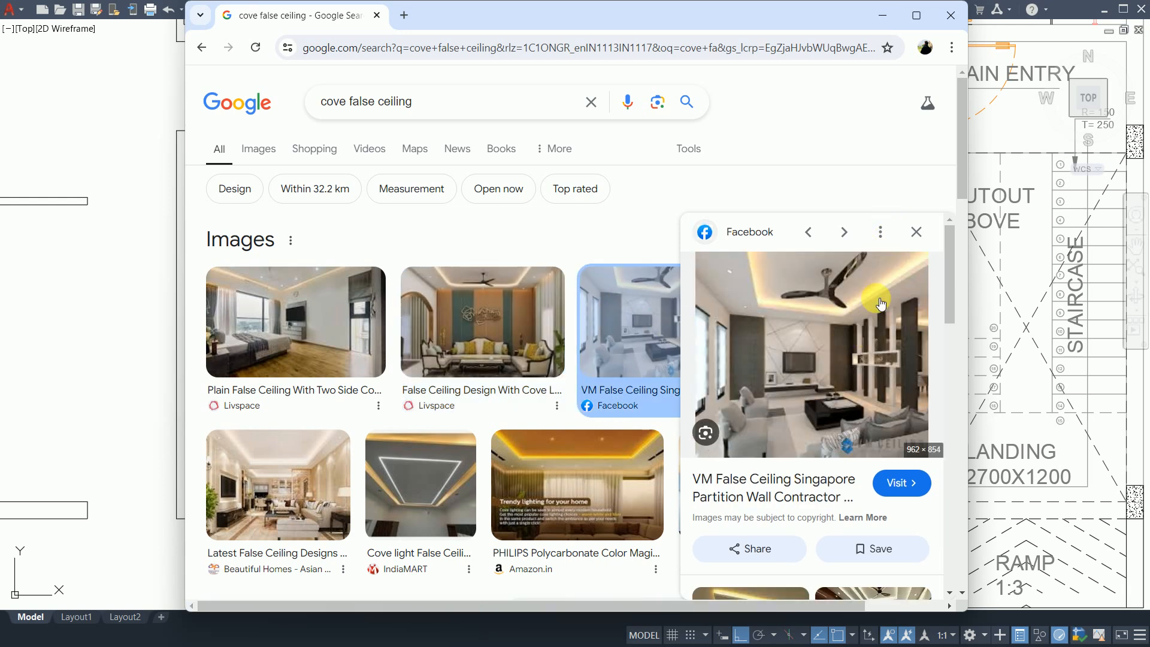
click(269, 304)
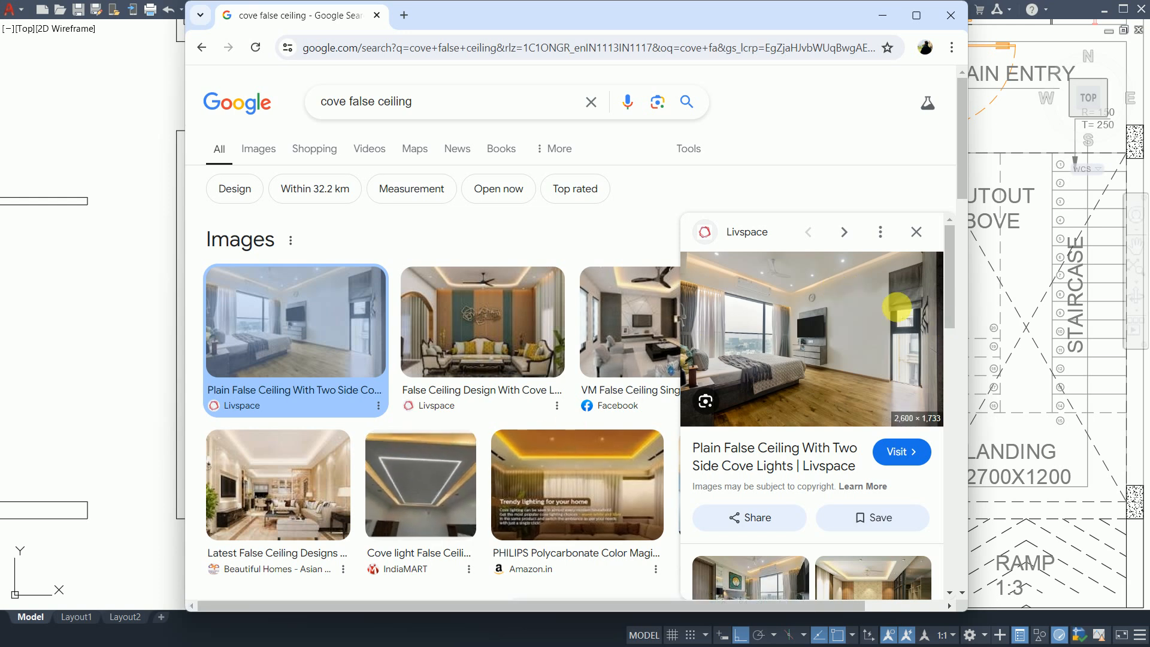
scroll(760, 377, down, 2)
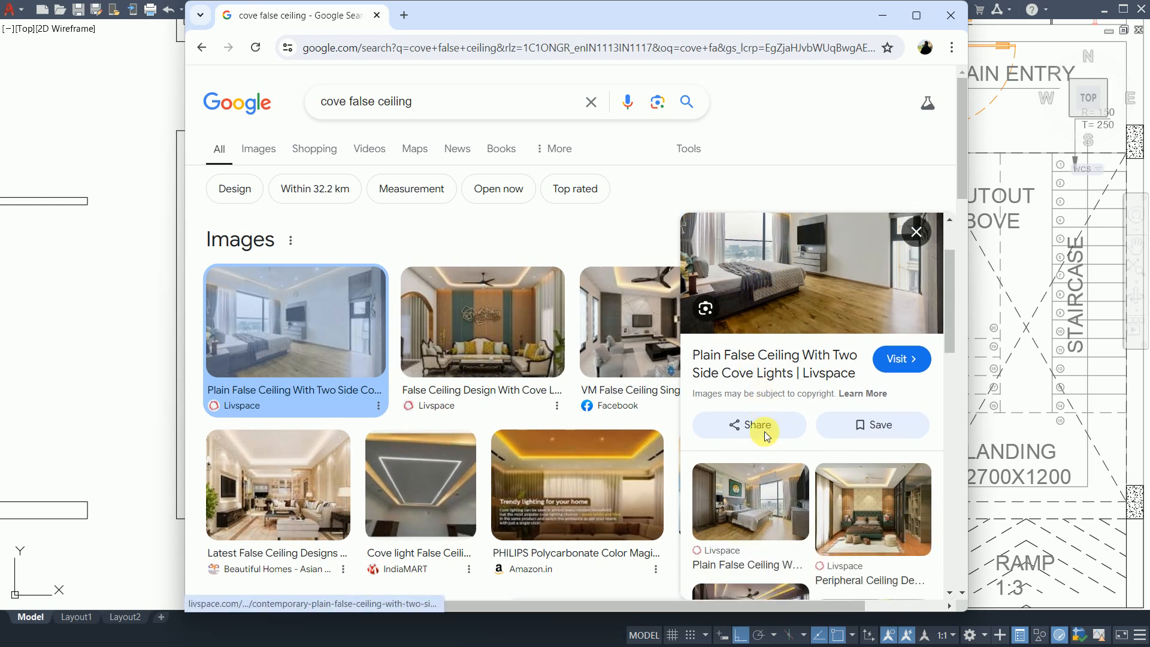
scroll(767, 435, down, 1)
click(851, 444)
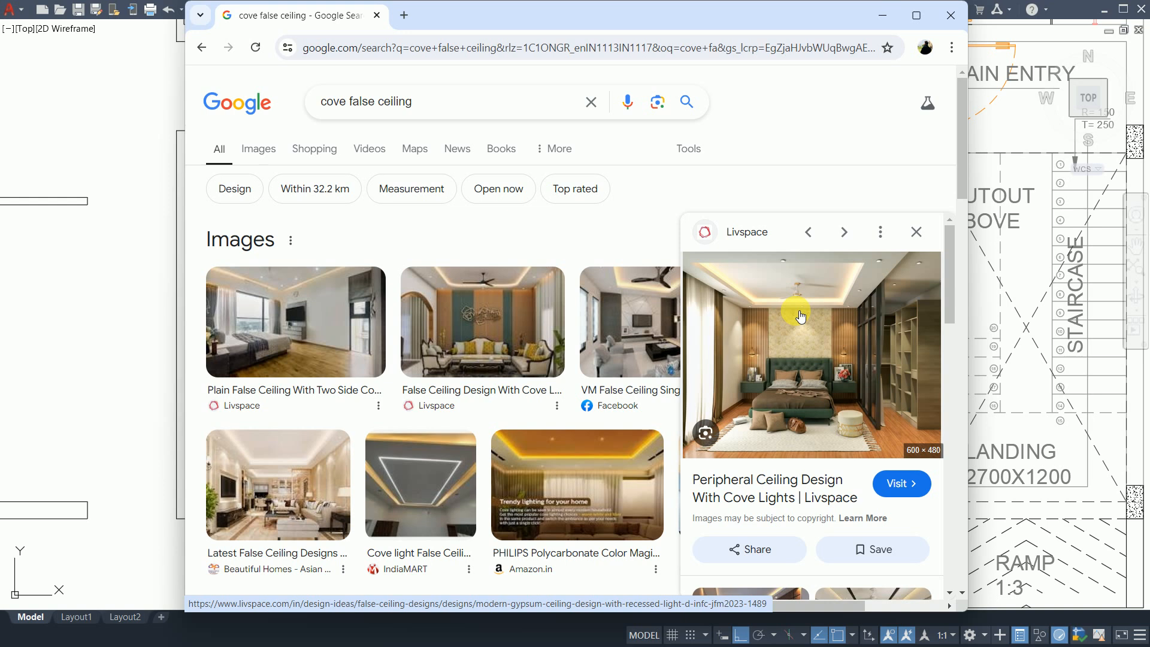
click(950, 15)
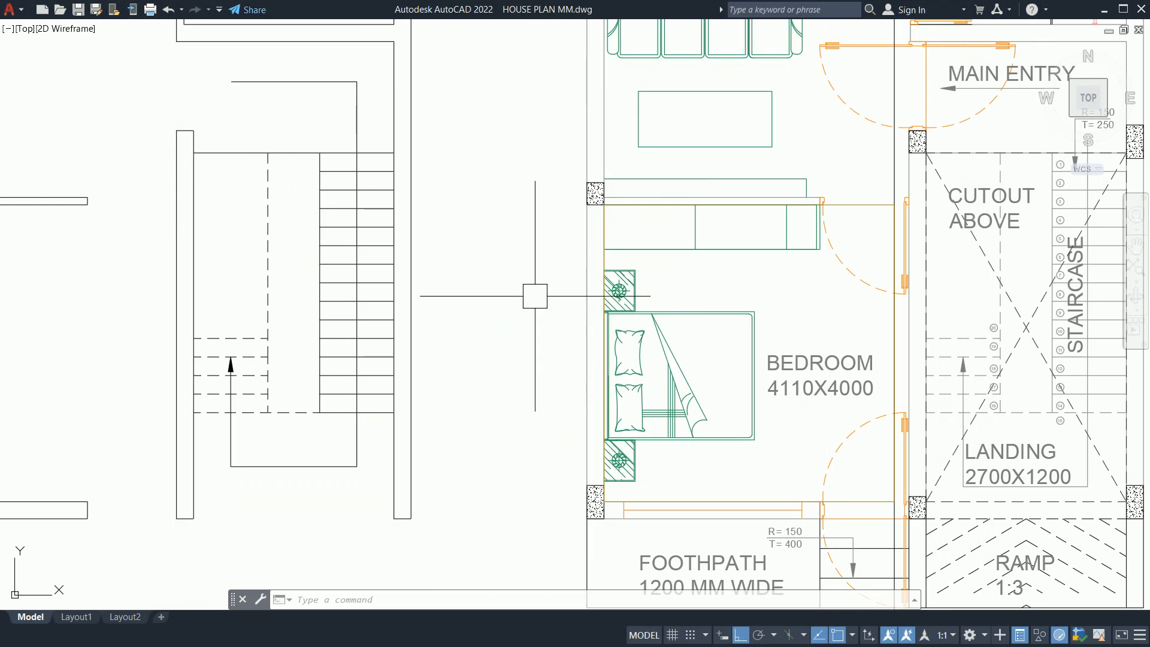
Offset the bedroom ceiling outline inward by 450 mm.
text(p)
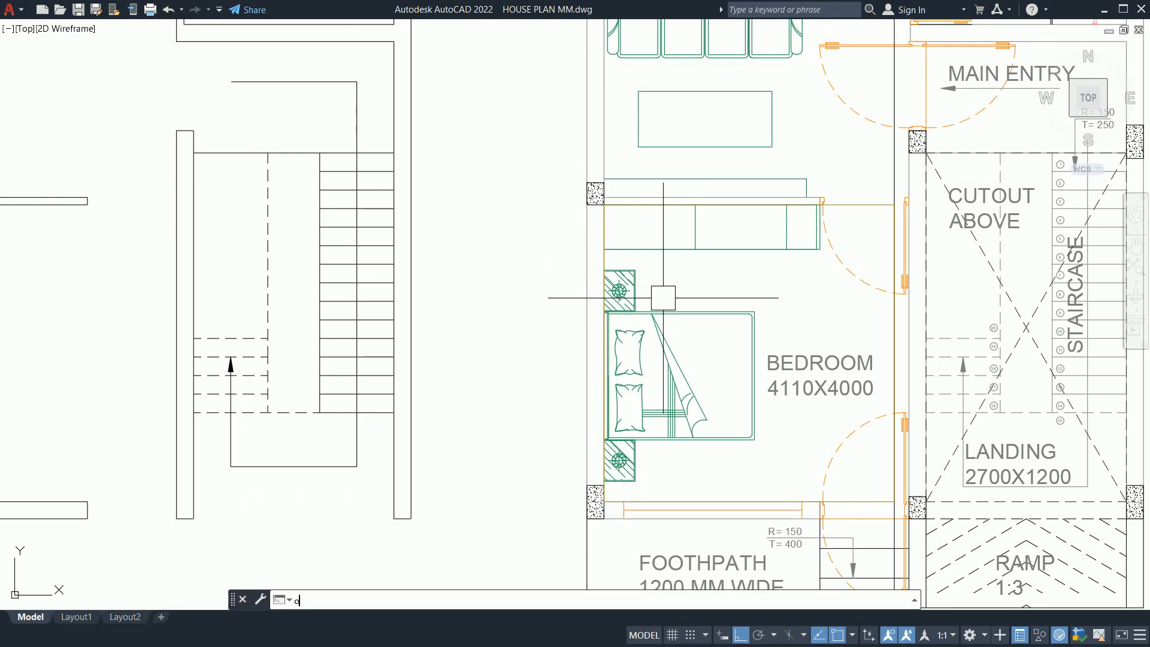
key(Return)
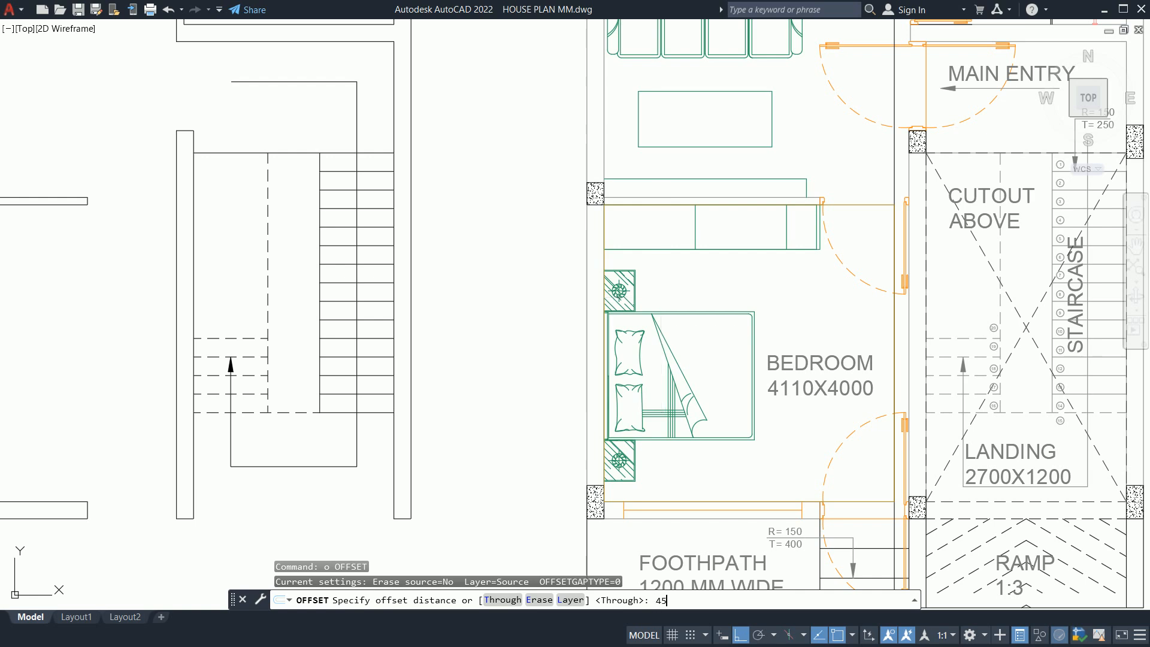
key(Return)
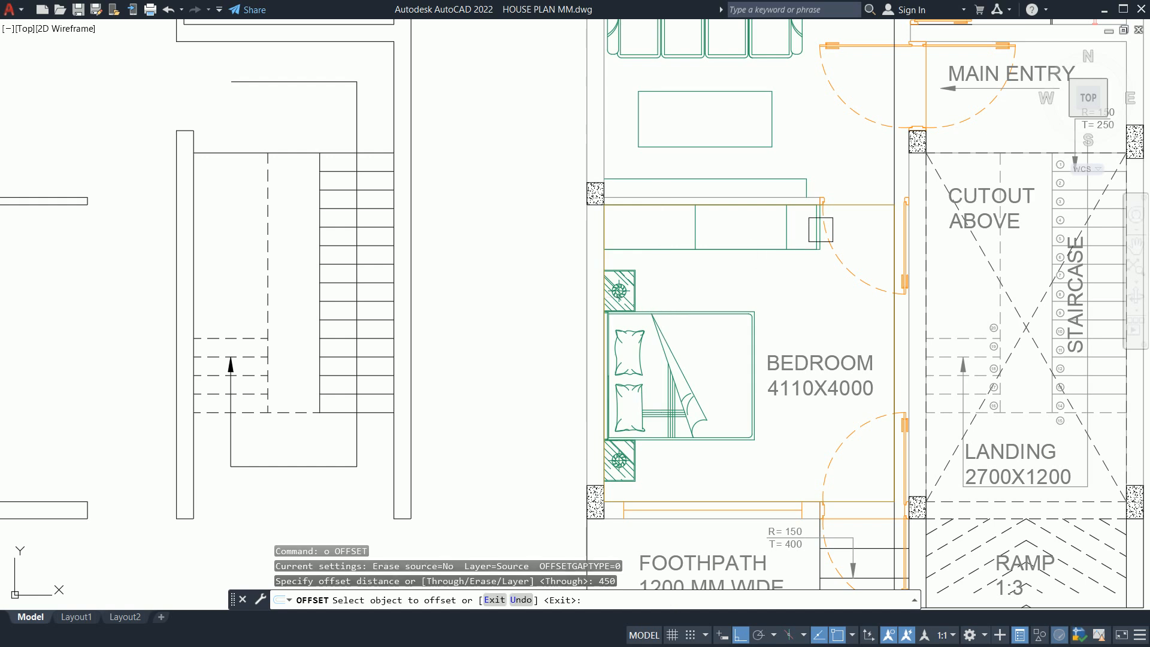
click(856, 214)
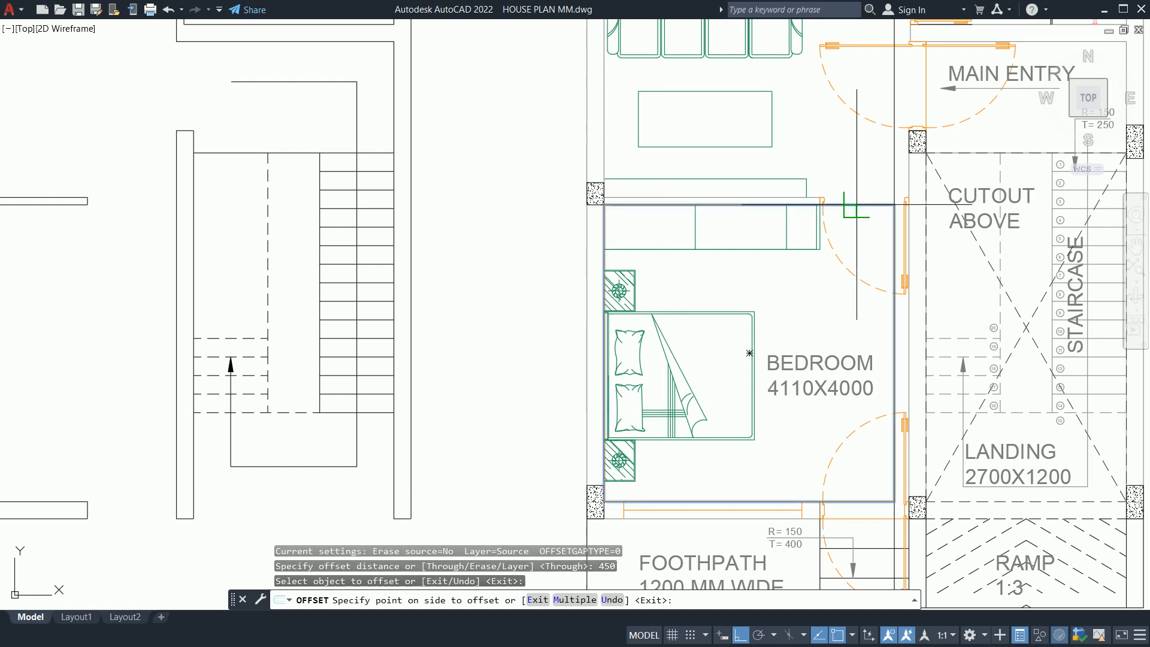
click(799, 308)
click(775, 380)
scroll(775, 381, down, 2)
middle_drag(771, 384, 757, 347)
key(Escape)
key(Escape)
key(Escape)
Stretch the outer ceiling outline's window-side edge 150 mm into the room.
scroll(757, 401, up, 2)
scroll(713, 437, up, 3)
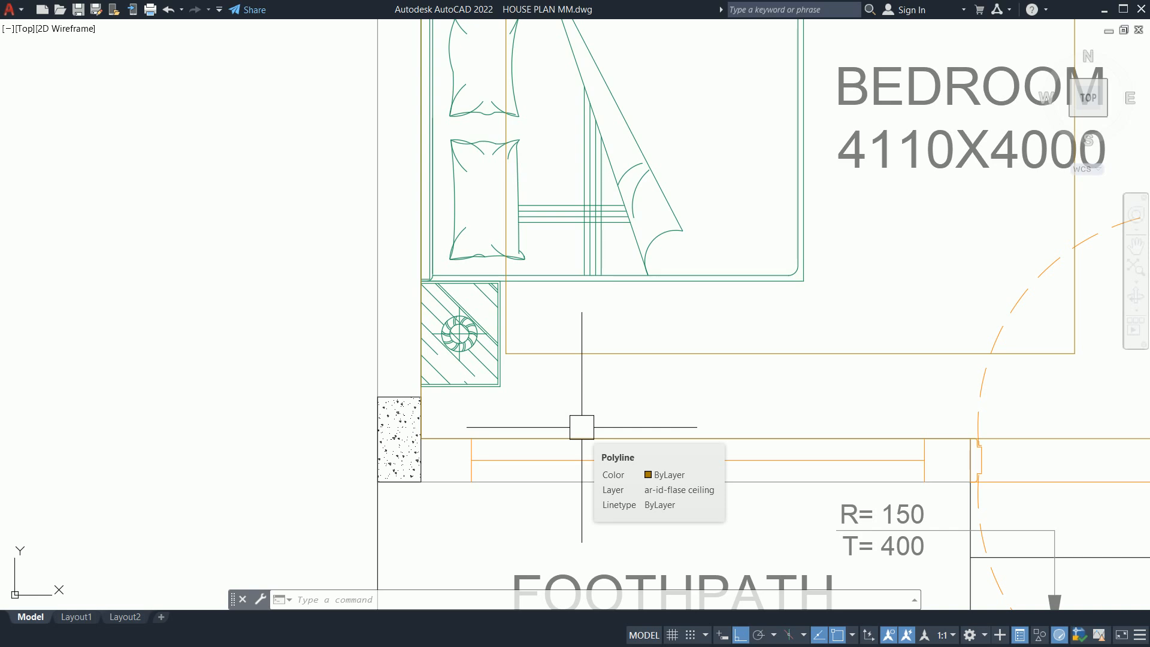
click(688, 436)
scroll(722, 437, down, 2)
scroll(723, 438, down, 2)
scroll(626, 440, up, 4)
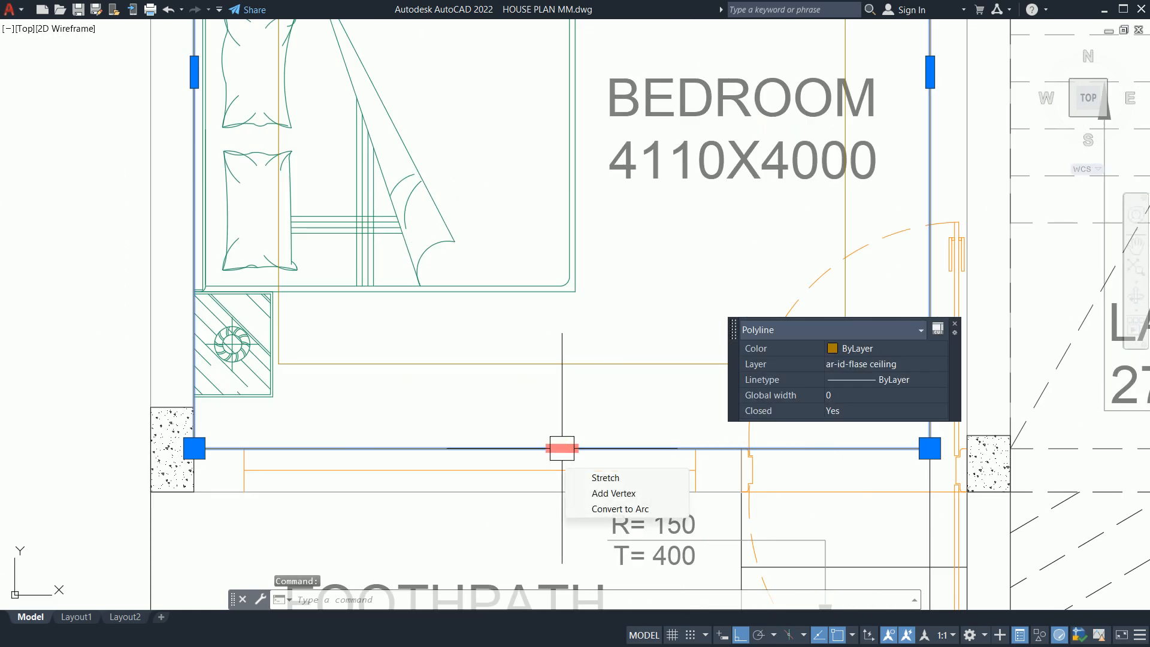
click(561, 447)
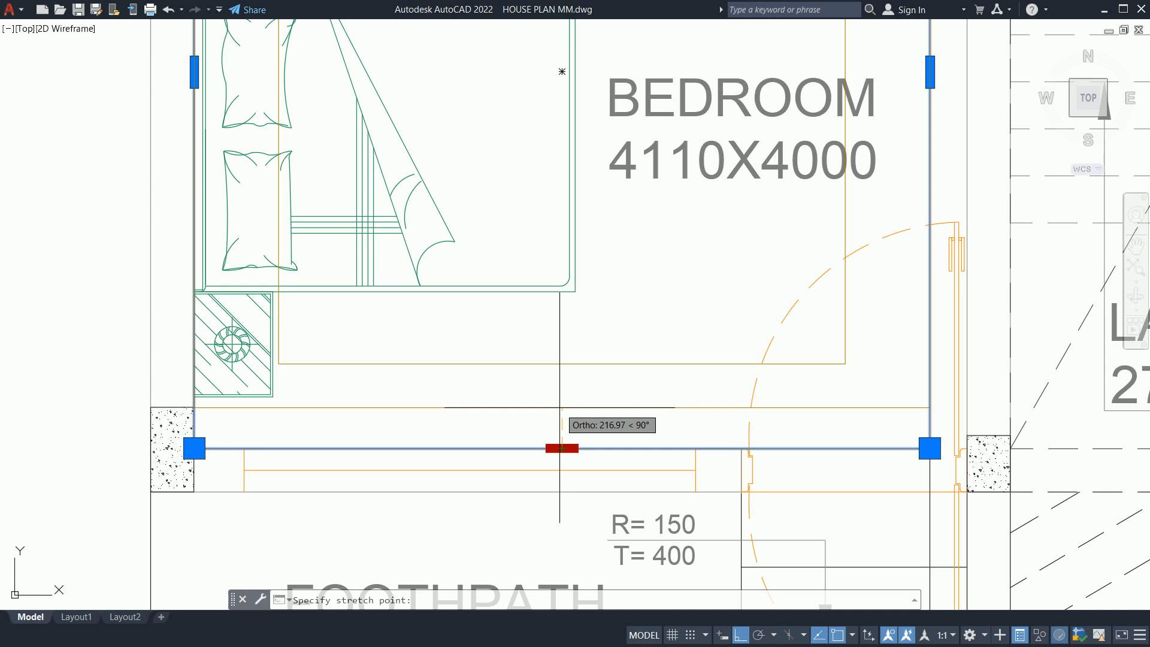
text(15)
key(Return)
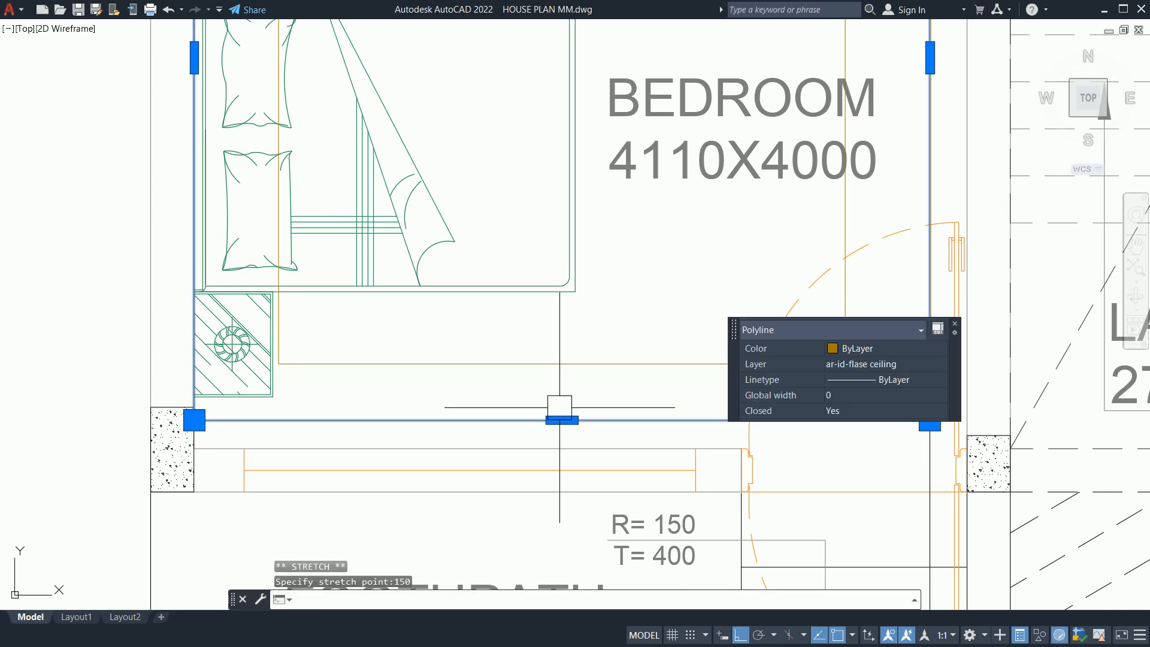
key(Escape)
Stretch the inner ceiling rectangle's window-side edge 150 mm up into the room, matching the outer outline's shift.
scroll(581, 333, down, 2)
middle_drag(572, 337, 582, 389)
click(582, 389)
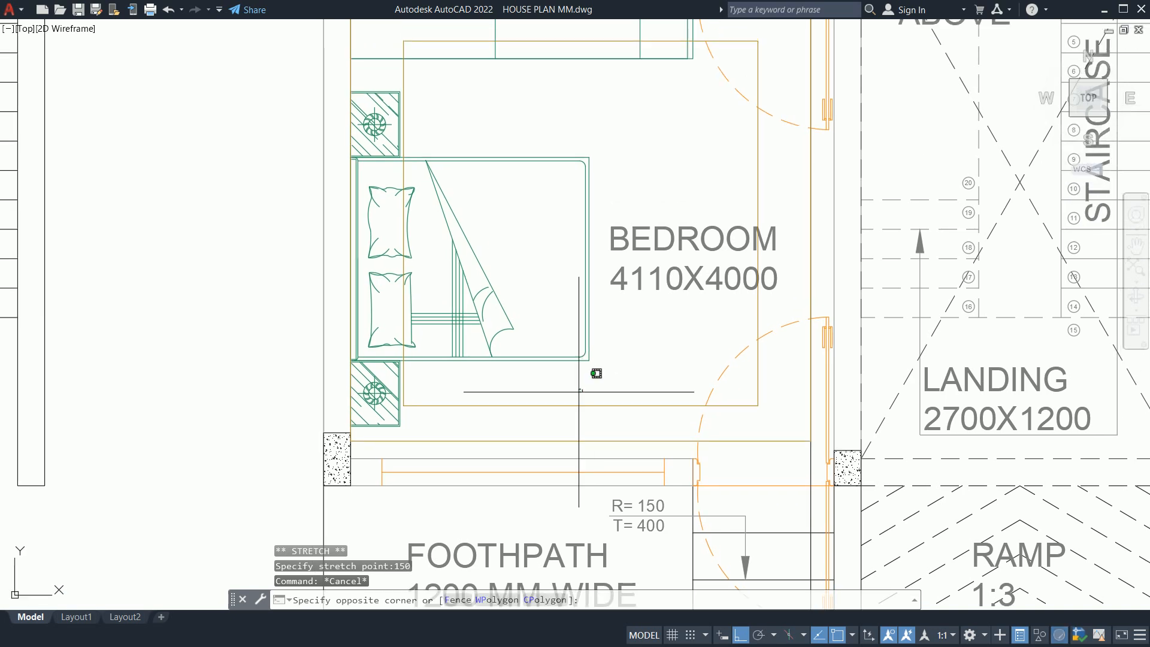
click(556, 417)
click(580, 406)
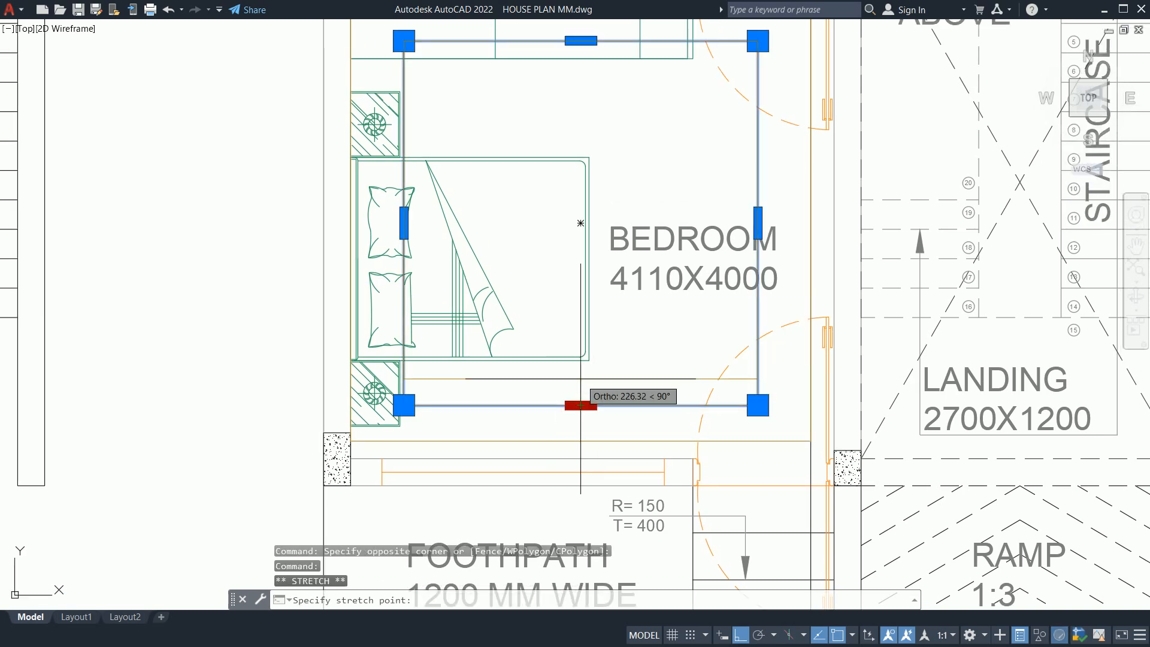
text(15)
key(Return)
mouse_move(581, 385)
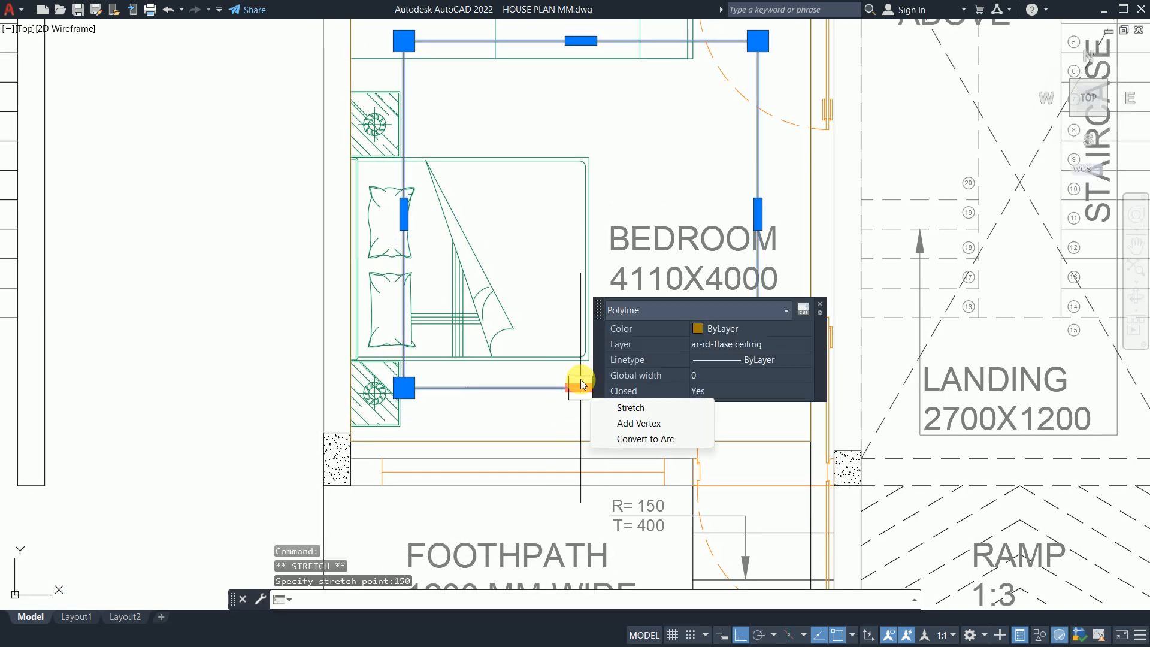
key(Escape)
key(Escape)
scroll(627, 275, down, 3)
key(Escape)
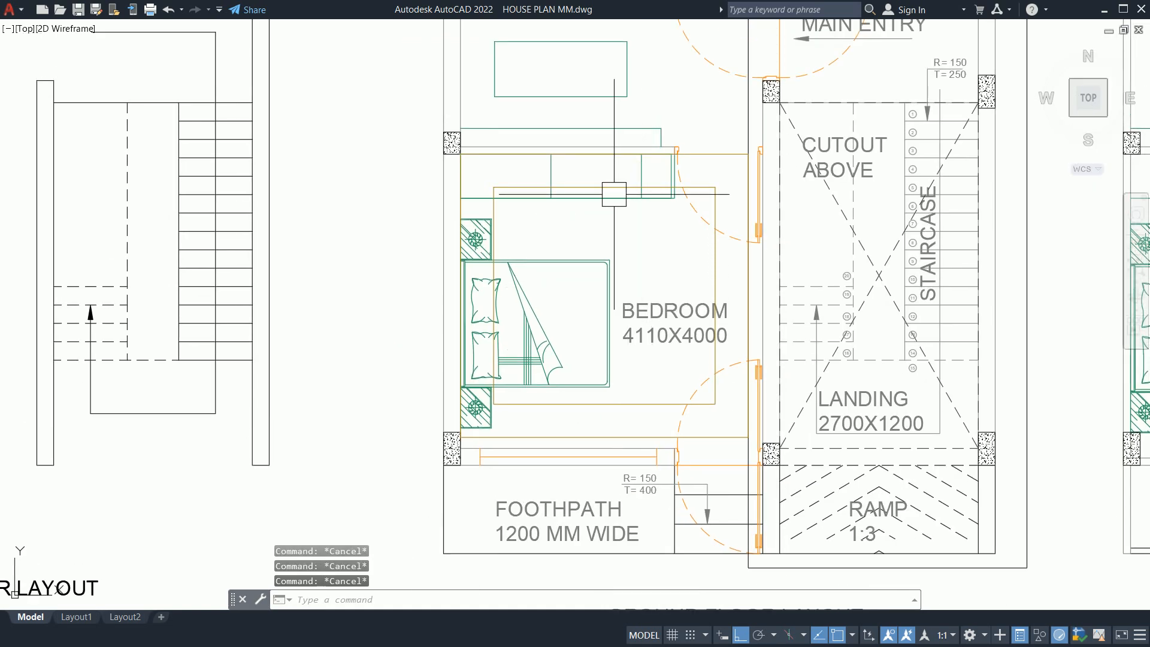
Stretch the wardrobe-side edge of the bedroom's inner ceiling rectangle down to the wardrobe's front line.
scroll(614, 193, up, 2)
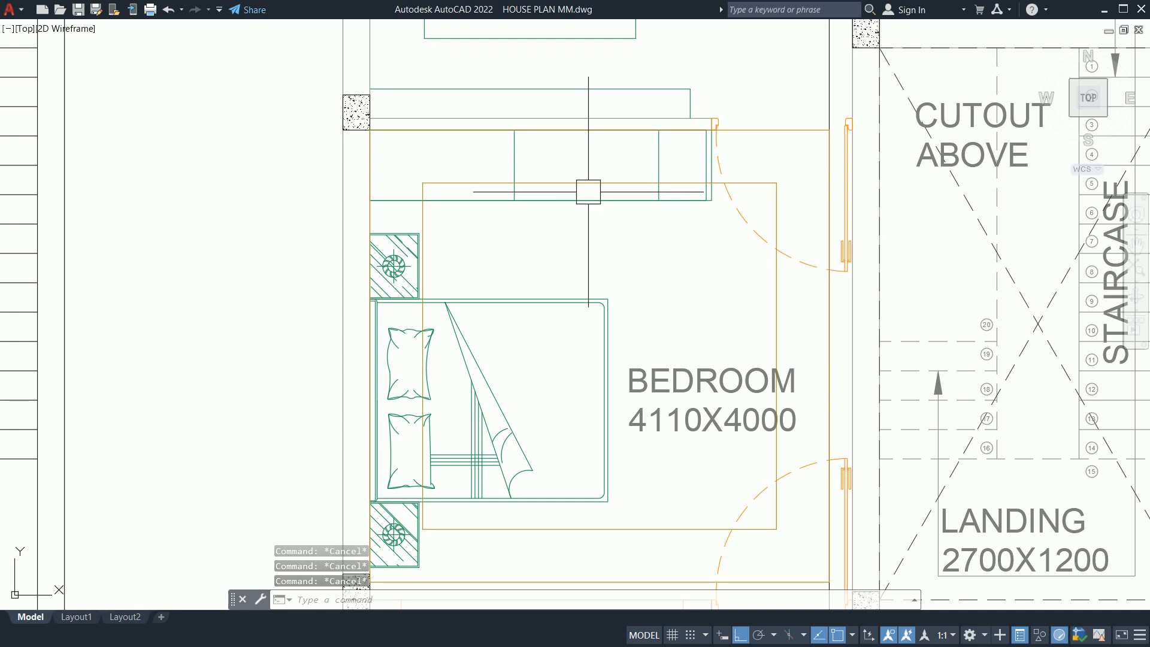
click(599, 182)
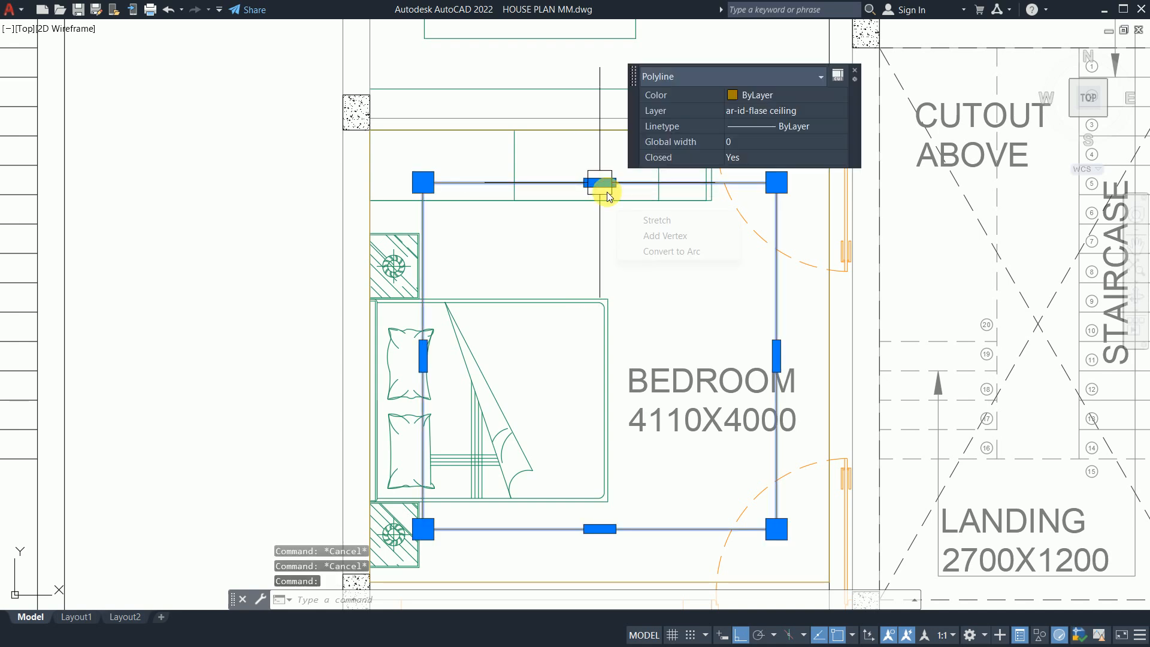
click(600, 183)
scroll(592, 202, up, 4)
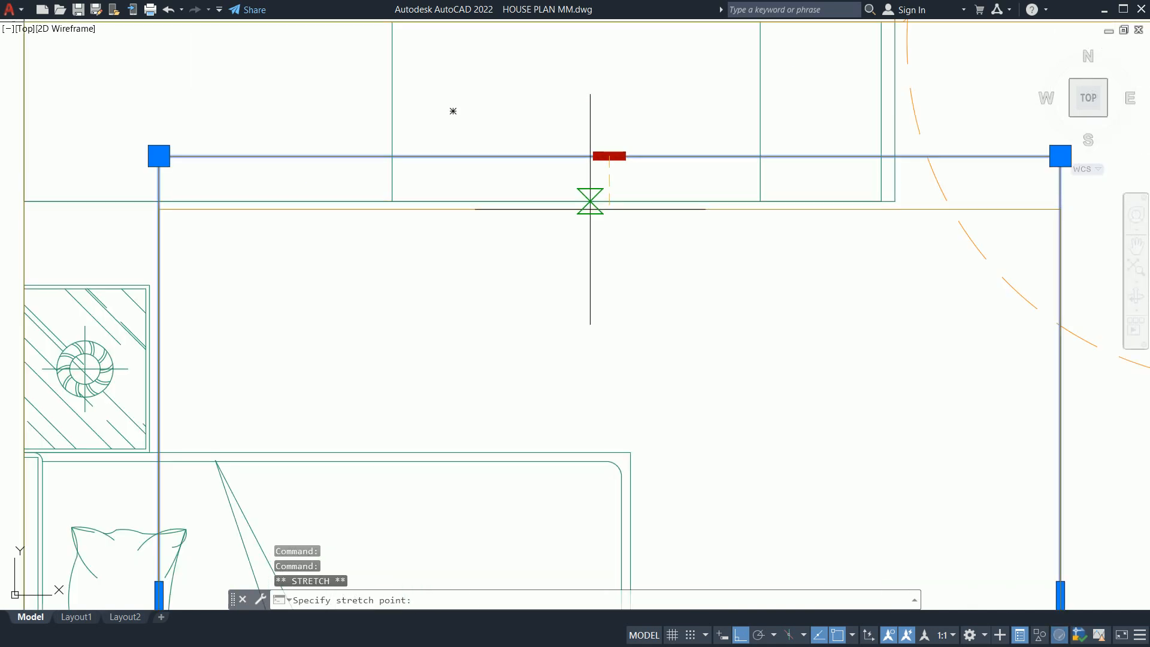
click(602, 200)
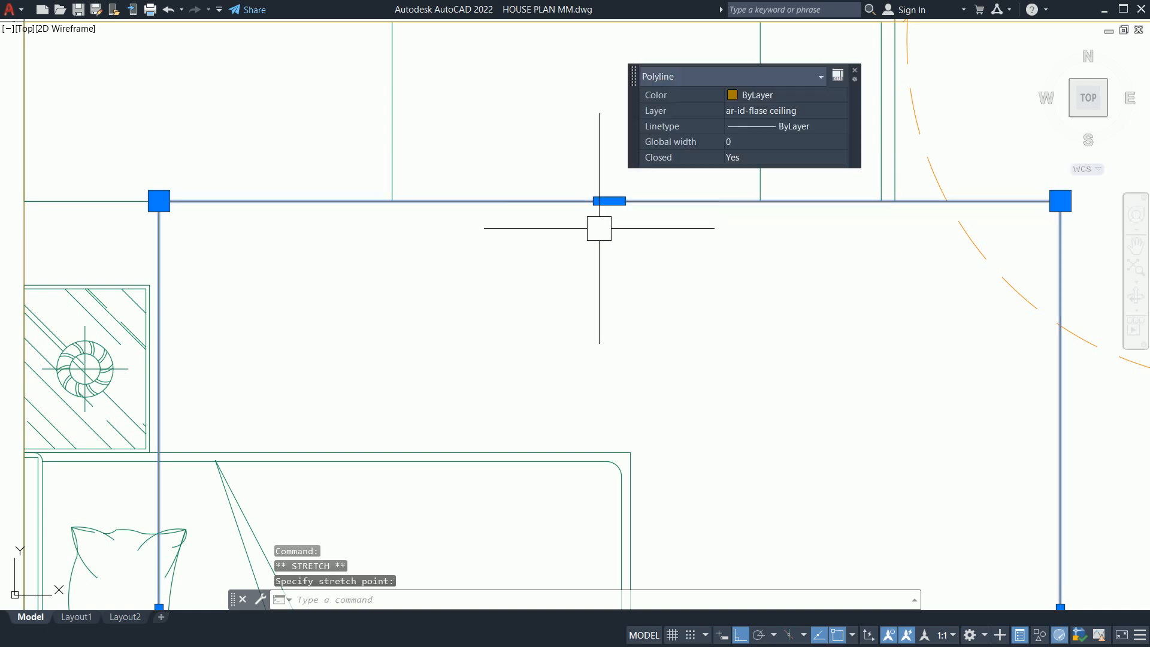
key(Escape)
key(Escape)
Stretch the inner ceiling rectangle's wardrobe-side edge a further 450 mm into the room, away from the wardrobe.
click(602, 200)
key(Escape)
click(638, 201)
click(609, 201)
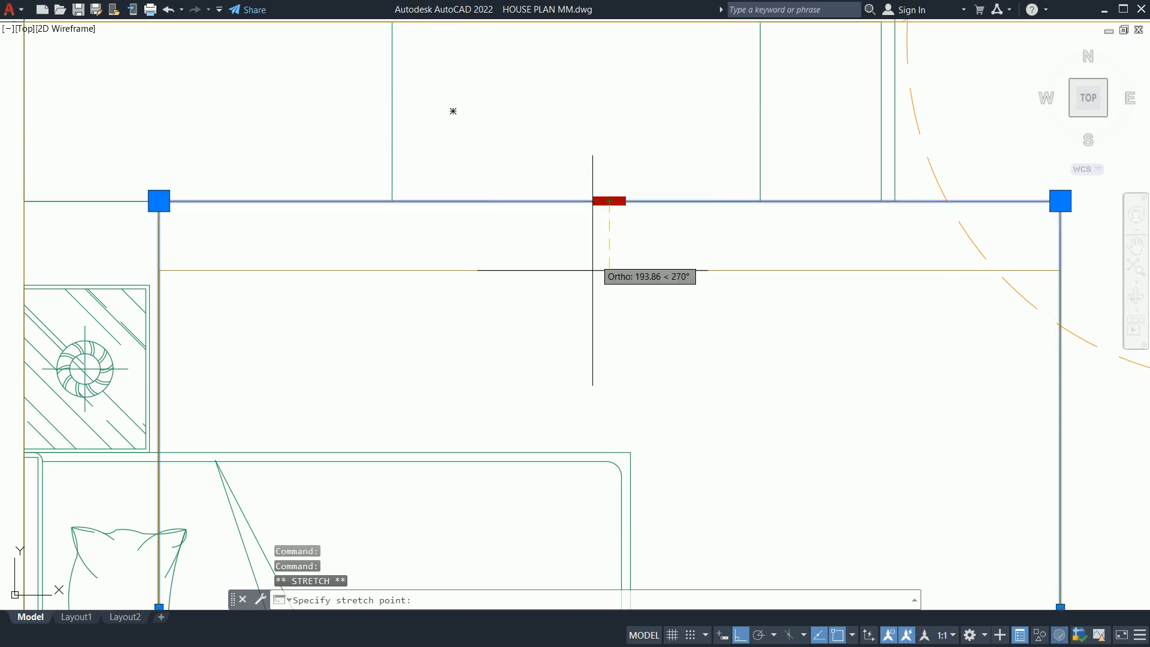
text(450)
key(Return)
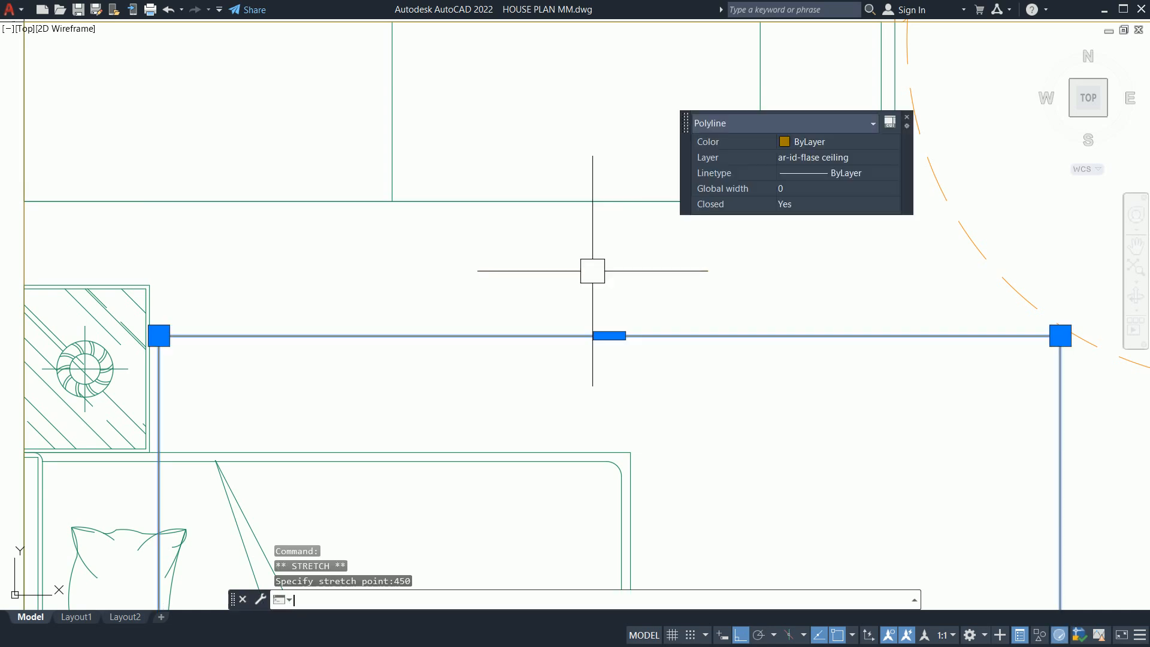
key(Escape)
key(Escape)
scroll(577, 264, down, 5)
middle_drag(569, 299, 569, 282)
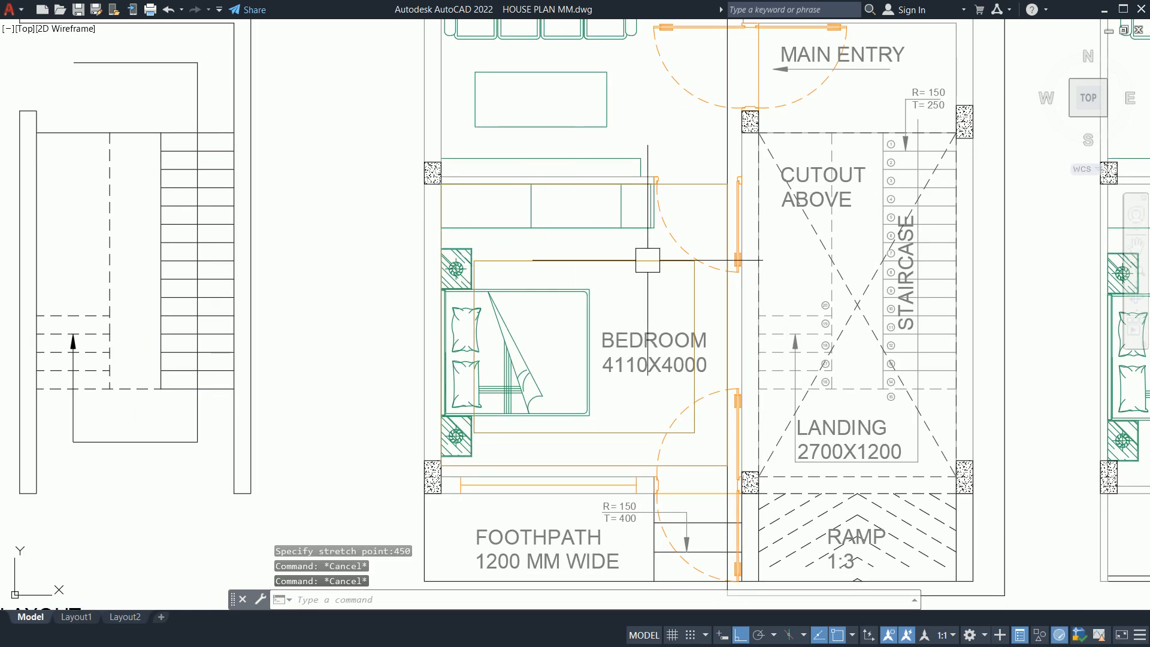
middle_drag(662, 336, 650, 259)
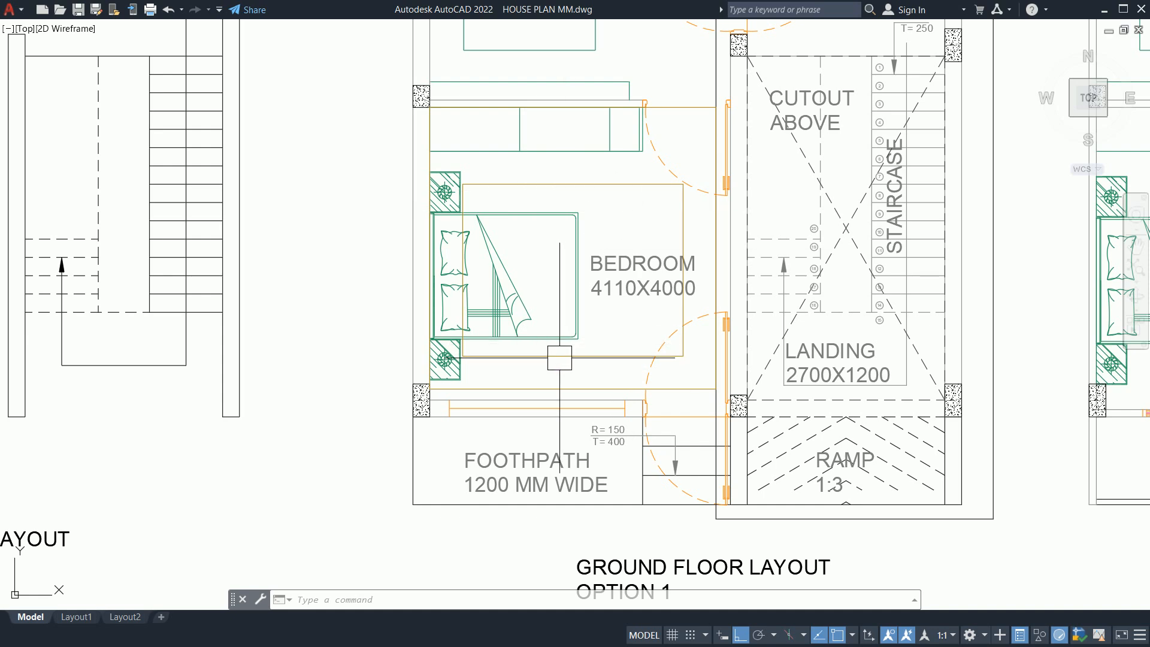
scroll(558, 359, up, 1)
middle_drag(541, 344, 542, 354)
scroll(527, 360, down, 2)
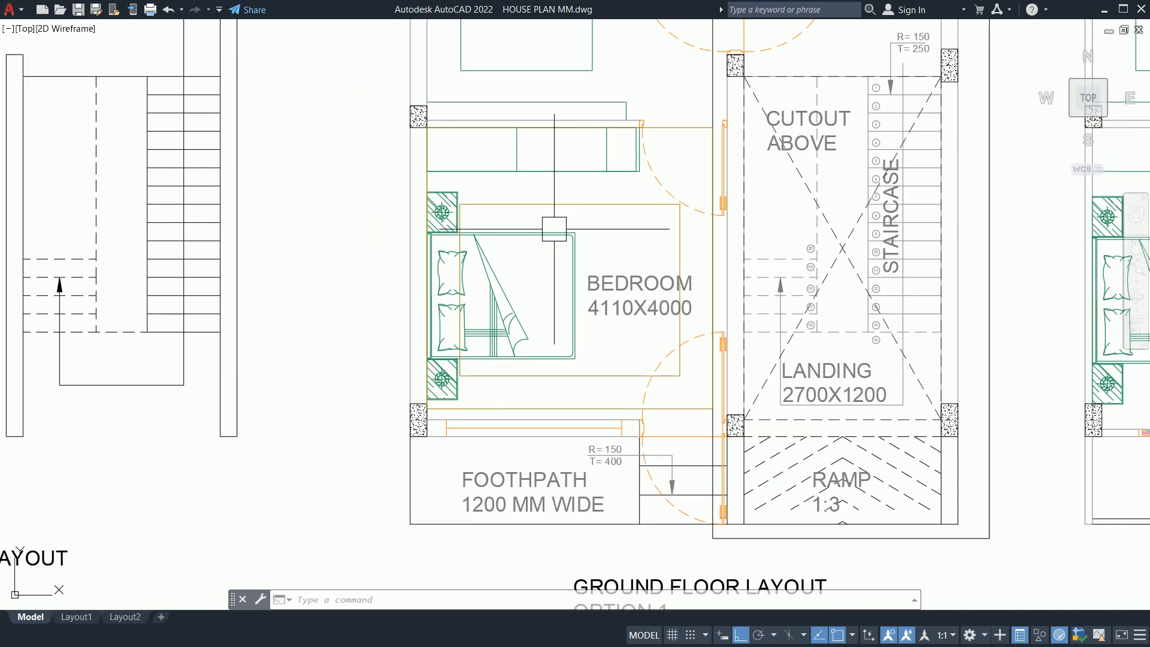
text(c)
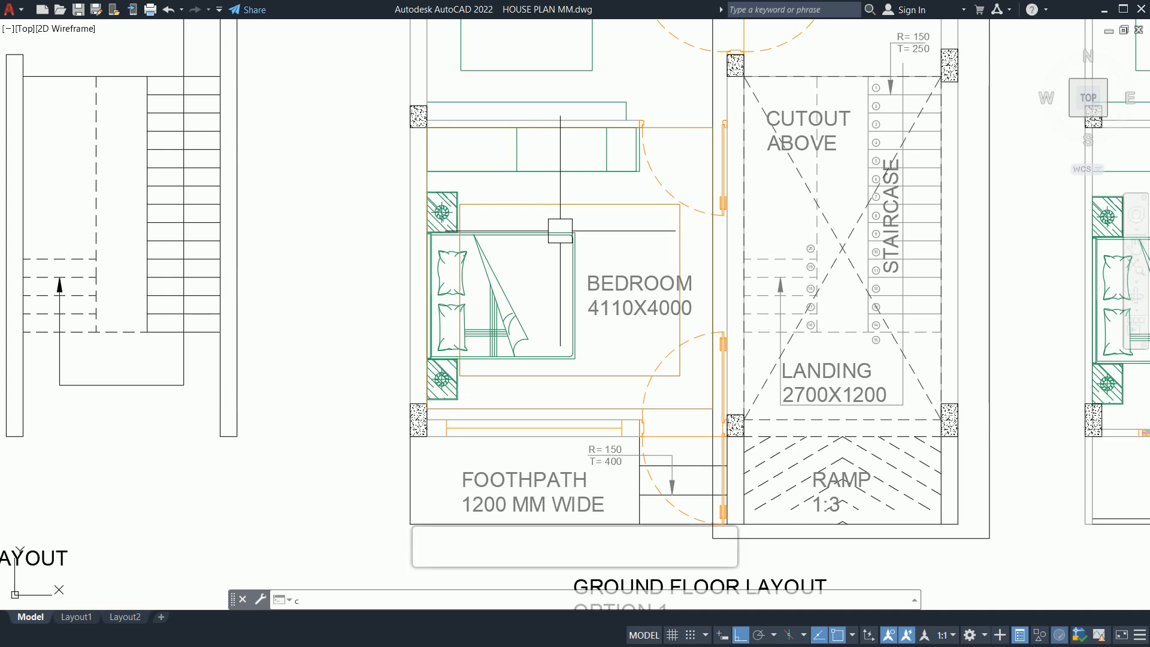
click(440, 546)
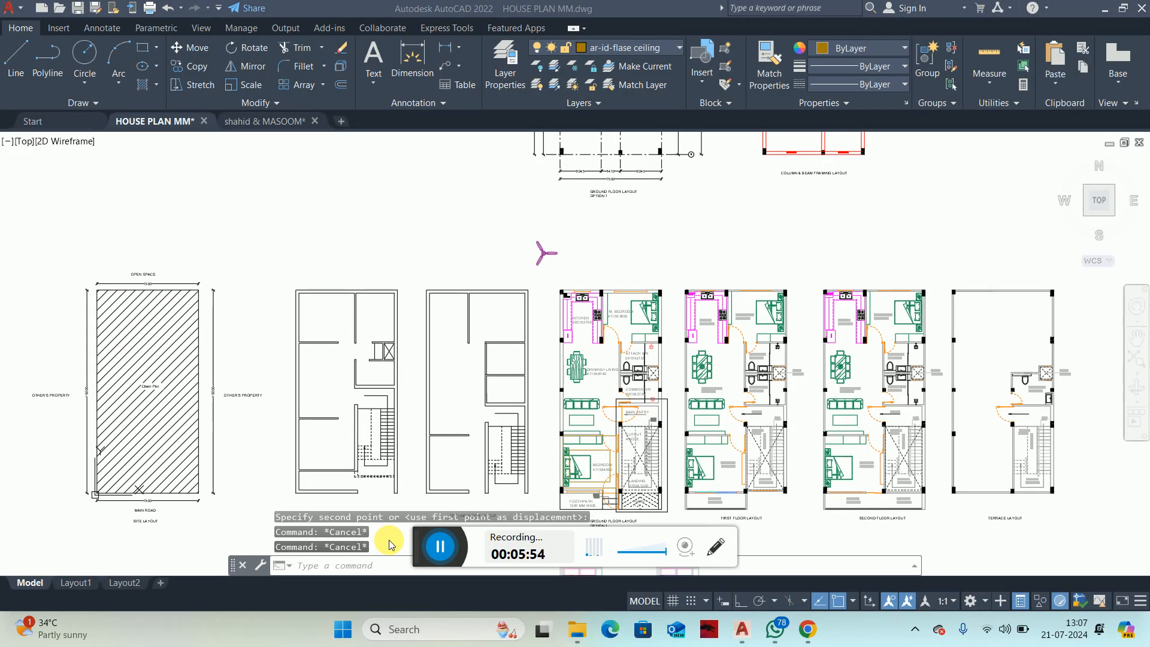
Move the ceiling fan above the floor plans, by its hub centre, to the centre of the bedroom's inner ceiling rectangle.
scroll(546, 263, up, 5)
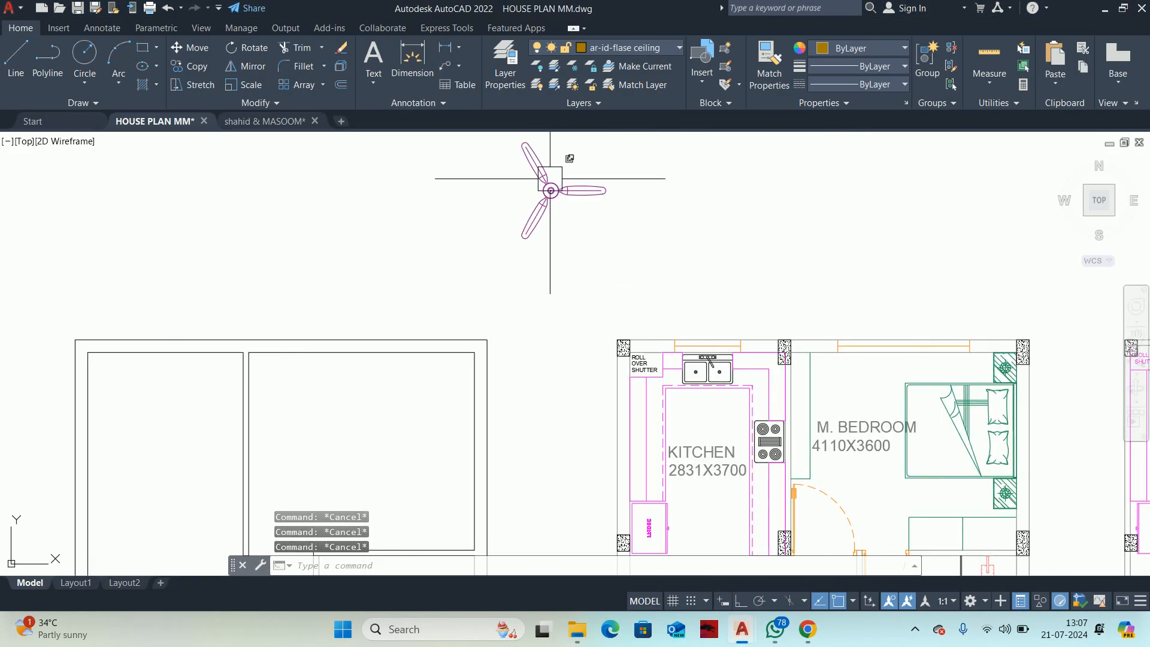
scroll(595, 226, up, 2)
text(m)
key(Return)
click(539, 217)
scroll(540, 217, up, 5)
scroll(479, 197, up, 5)
key(Return)
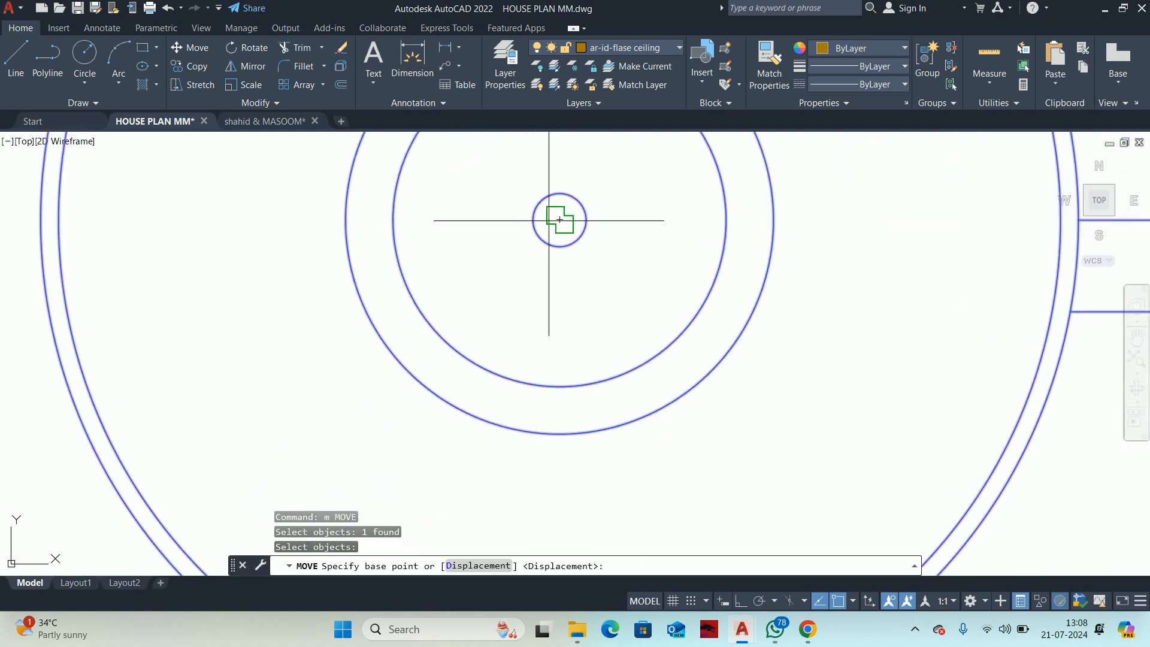
click(559, 221)
scroll(557, 349, down, 12)
middle_drag(592, 416, 493, 227)
scroll(493, 226, down, 4)
middle_drag(512, 396, 477, 200)
scroll(494, 217, down, 2)
middle_drag(506, 332, 508, 230)
middle_drag(534, 426, 516, 170)
scroll(527, 233, up, 5)
middle_drag(529, 222, 507, 365)
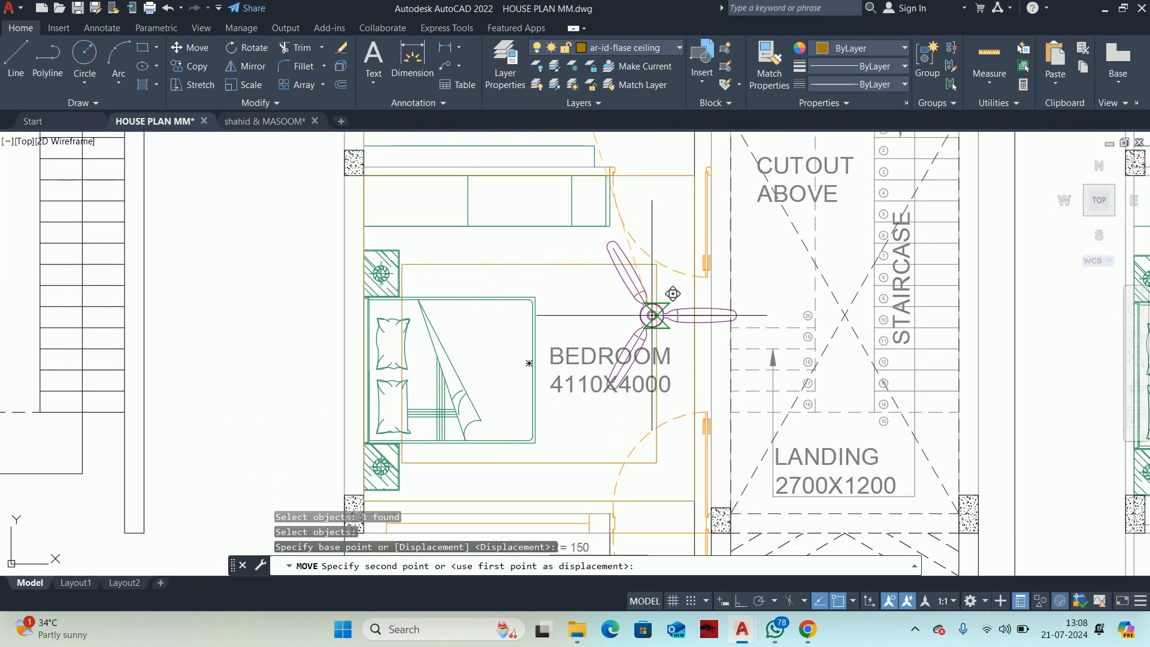
click(528, 363)
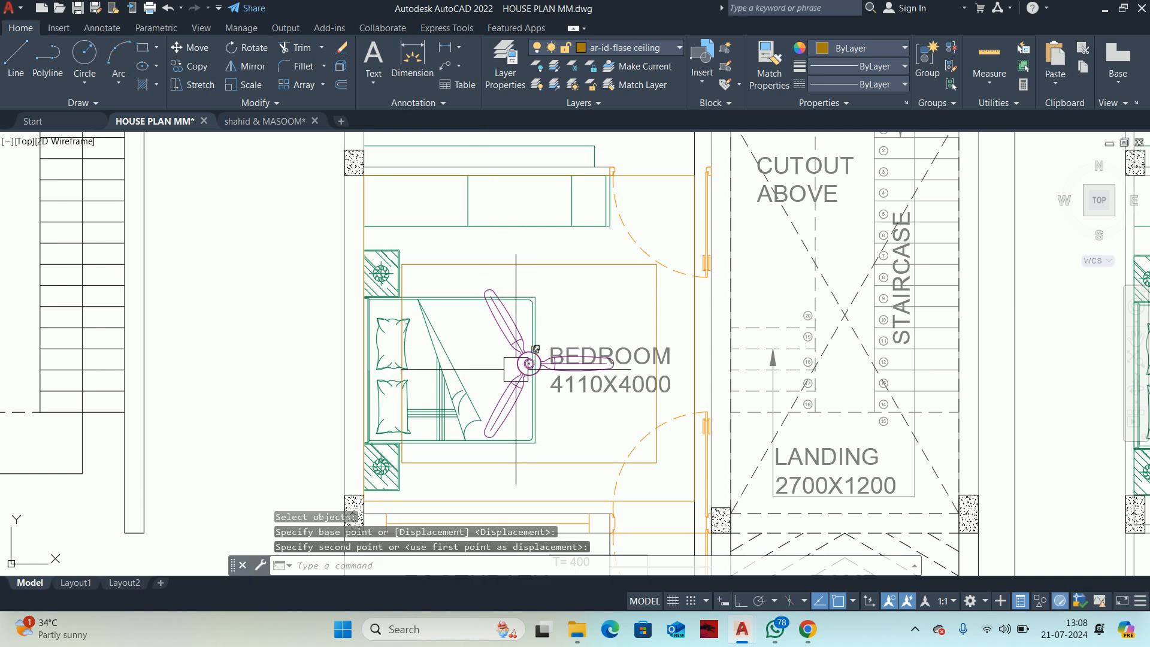
key(Escape)
key(Escape)
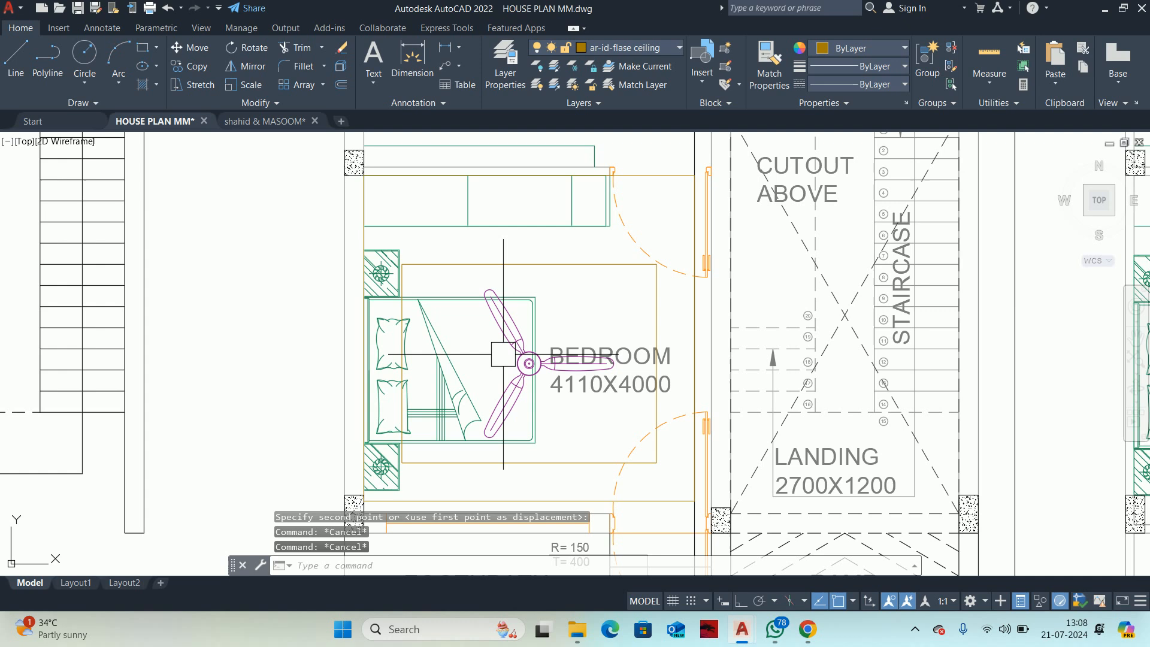
Offset the bedroom's inner ceiling rectangle outward by 50 mm.
scroll(555, 428, down, 3)
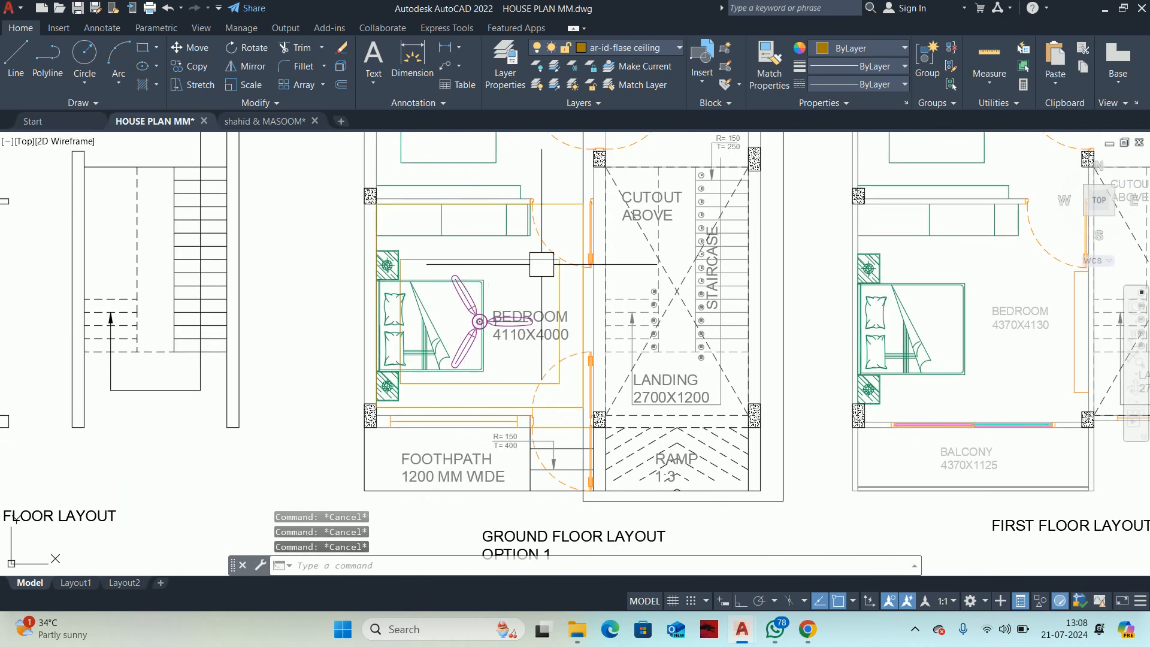
mouse_move(502, 271)
middle_down()
mouse_move(528, 239)
mouse_move(510, 305)
middle_up()
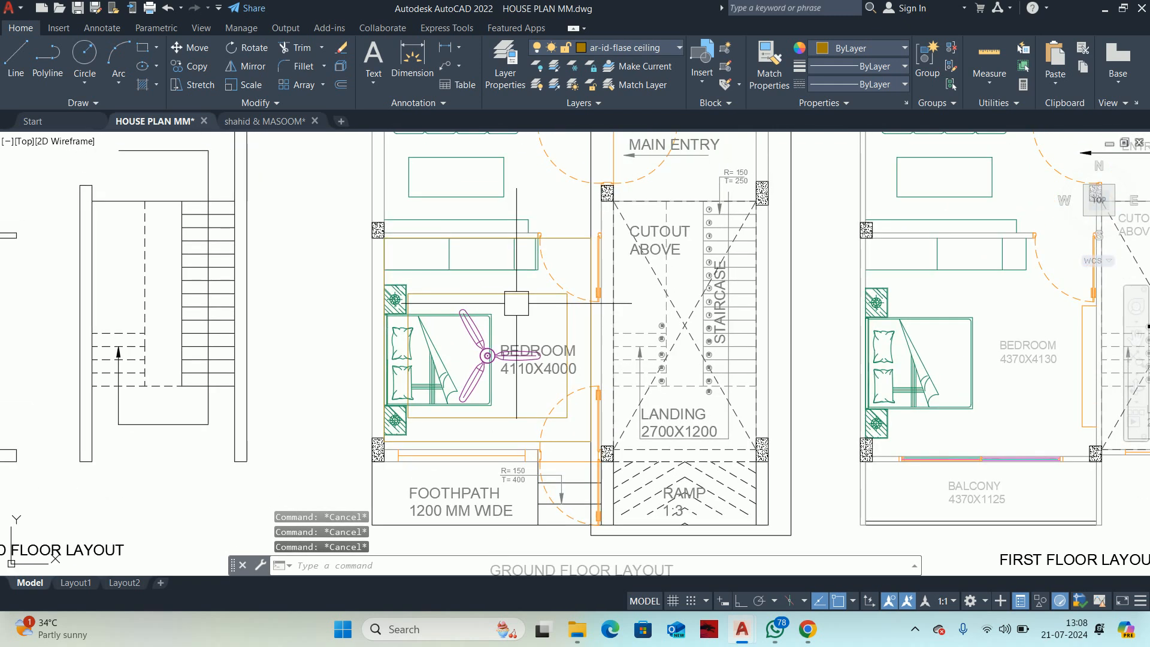
text(o)
key(Return)
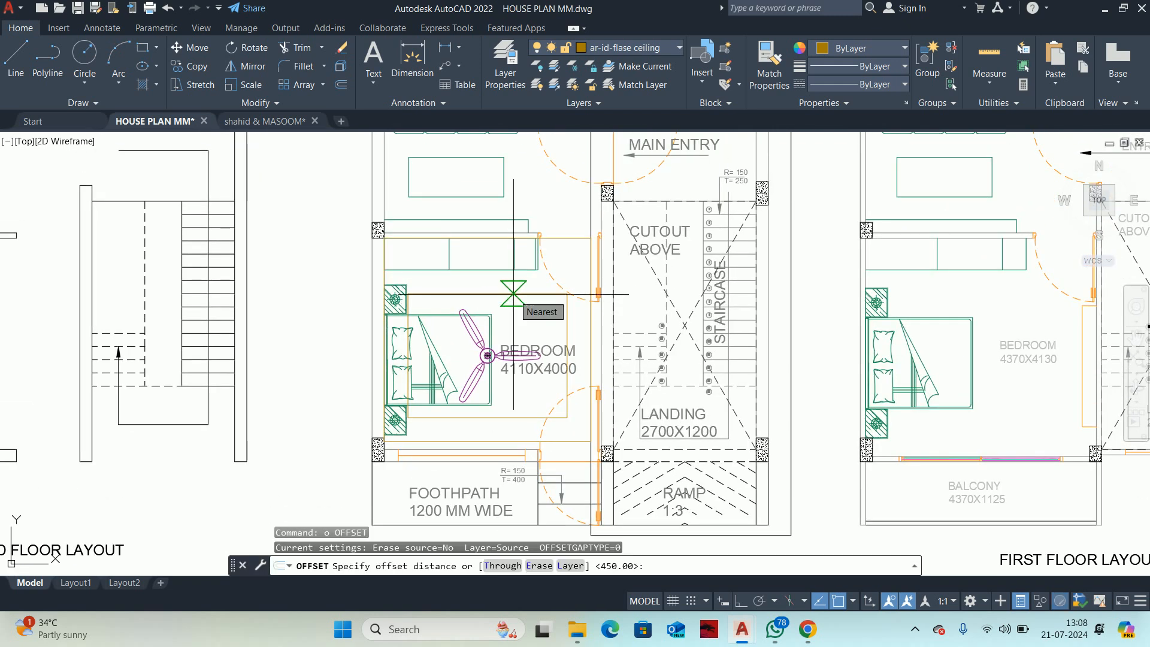
text(50)
key(Return)
scroll(544, 263, up, 4)
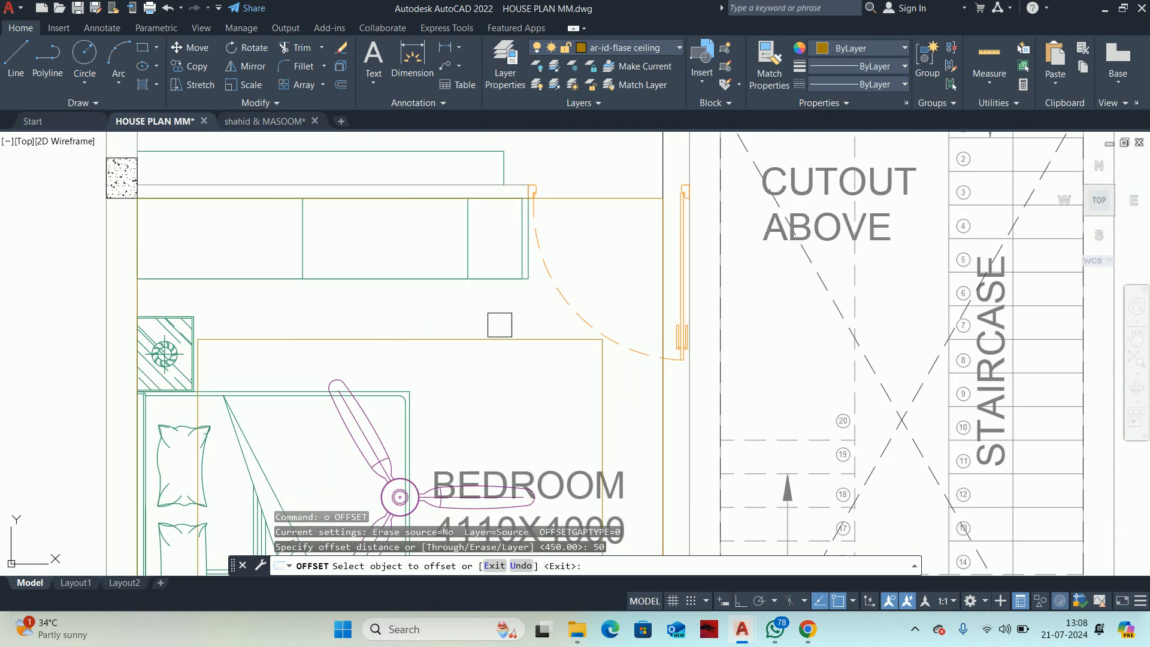
click(501, 340)
key(Escape)
scroll(493, 333, up, 3)
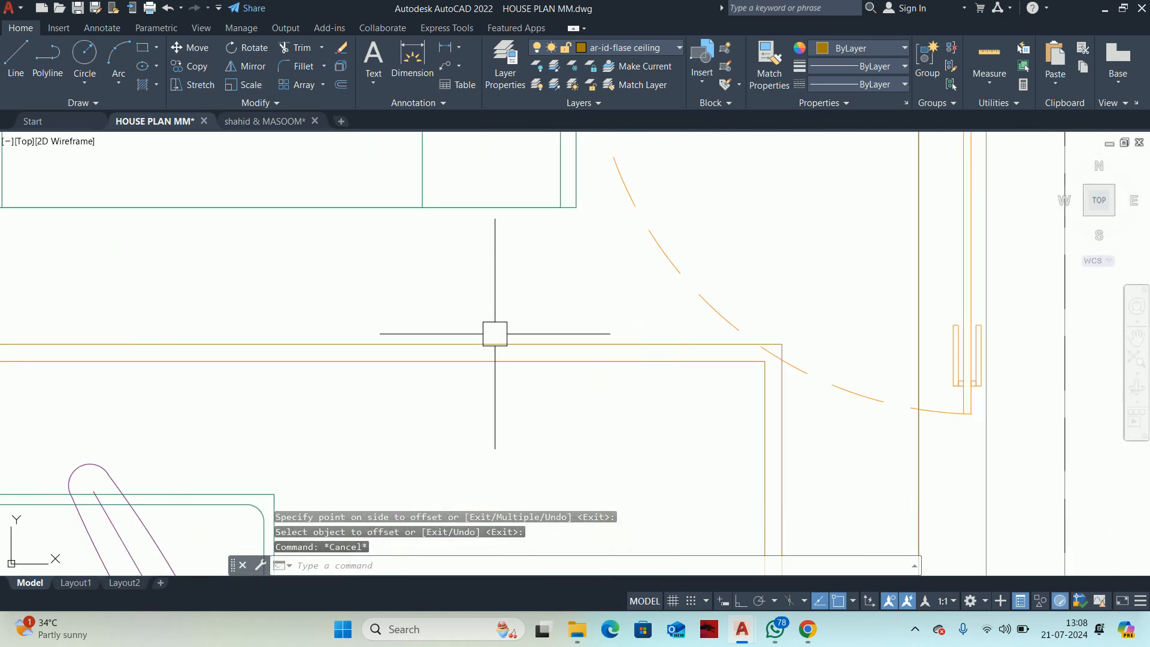
Create a new layer named ar-id-ceiling light.
click(492, 334)
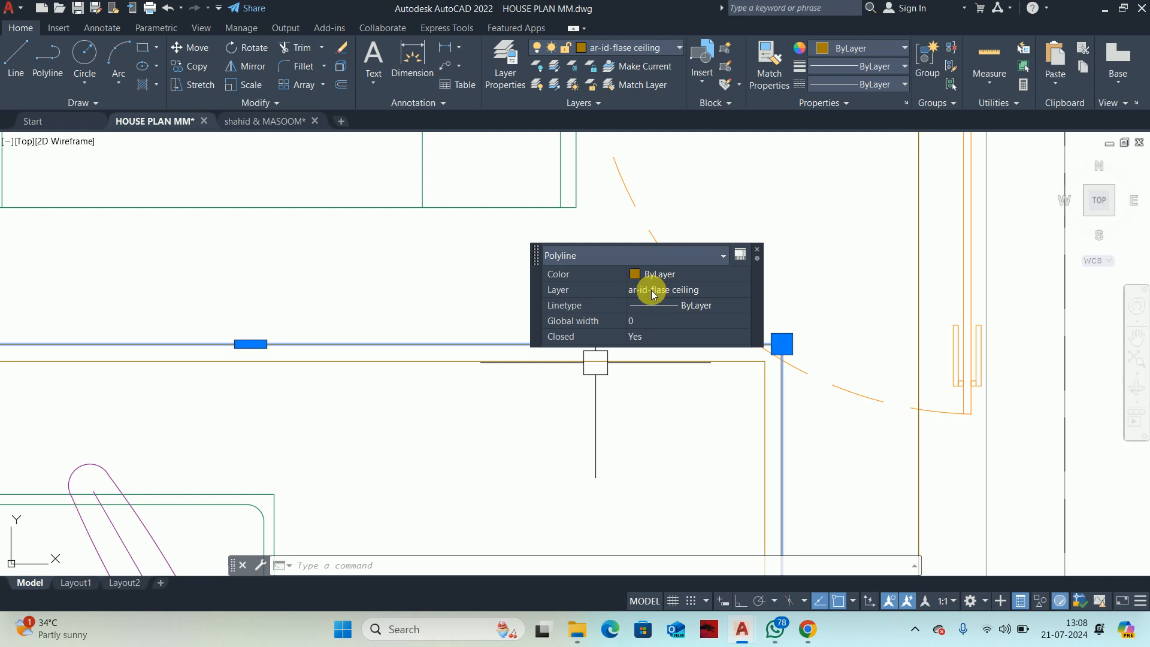
text(la)
key(Return)
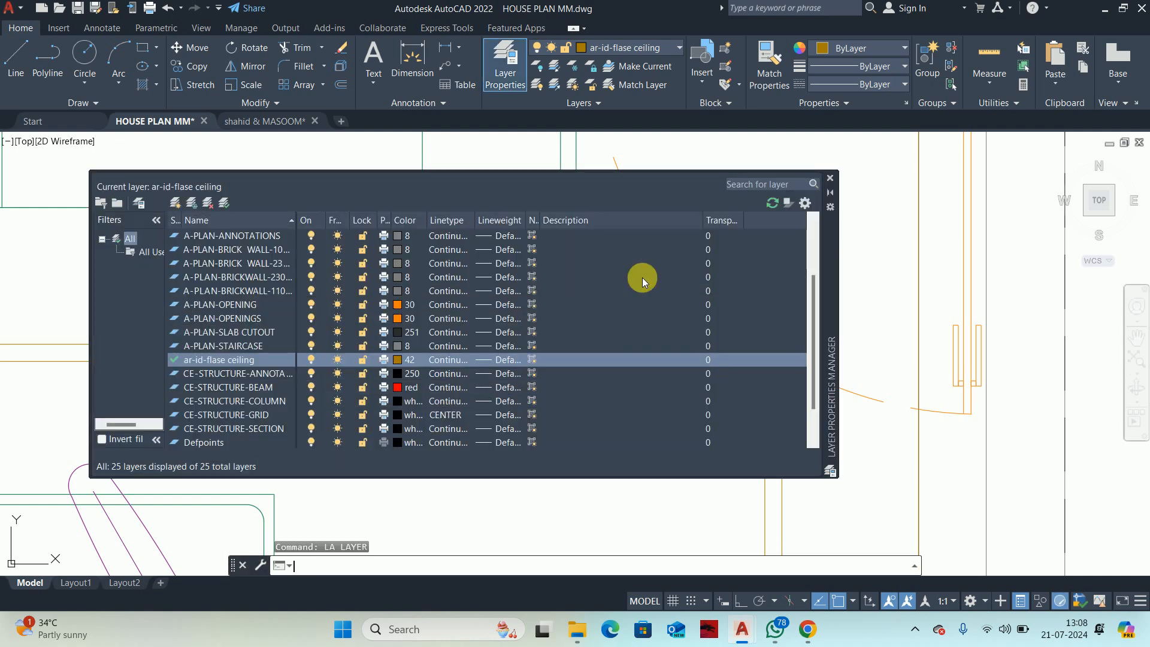
click(175, 202)
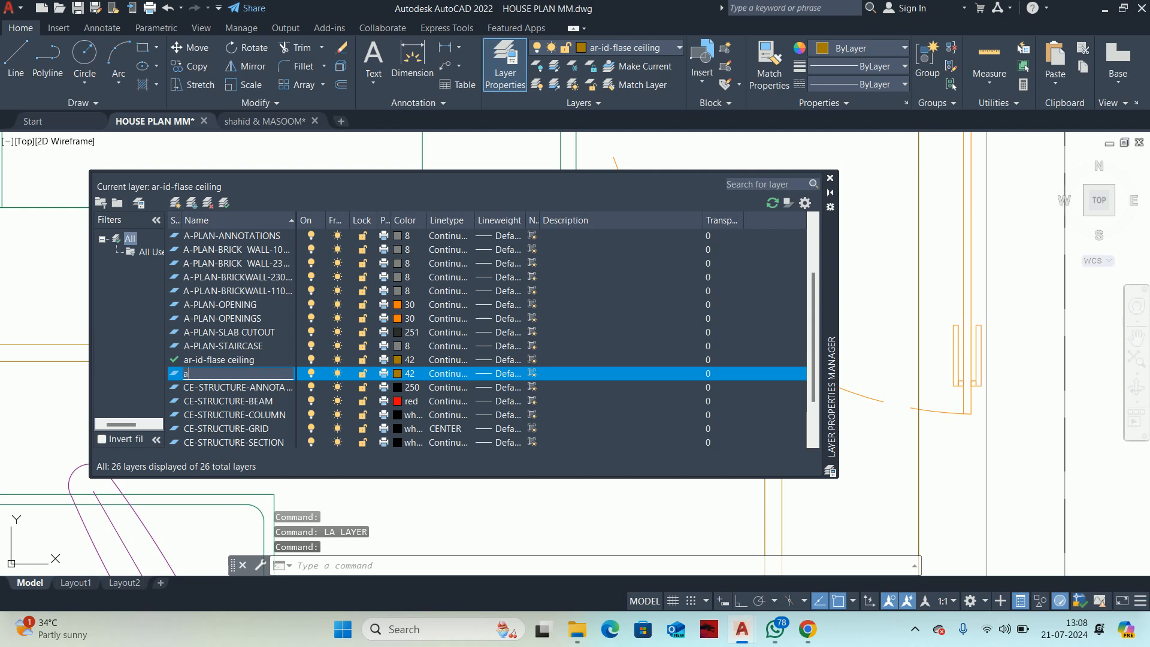
text(ar-id-ceiling light)
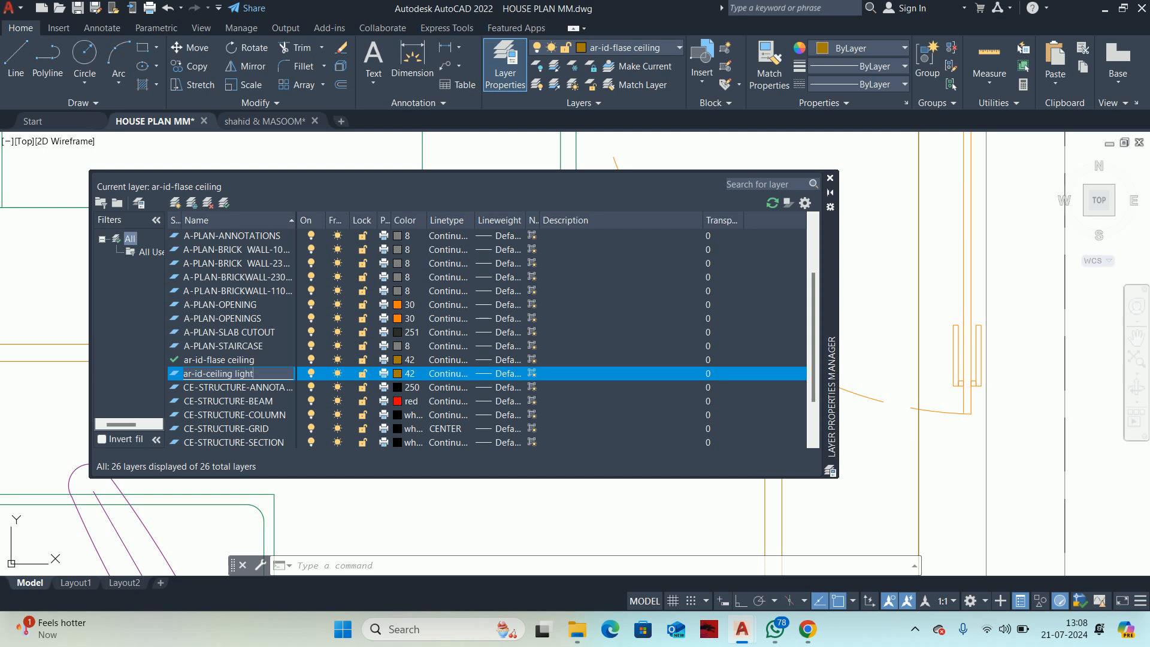
click(251, 389)
click(261, 375)
Set the ar-id-ceiling light layer's colour to magenta and make ar-id-flase ceiling the current layer.
click(396, 373)
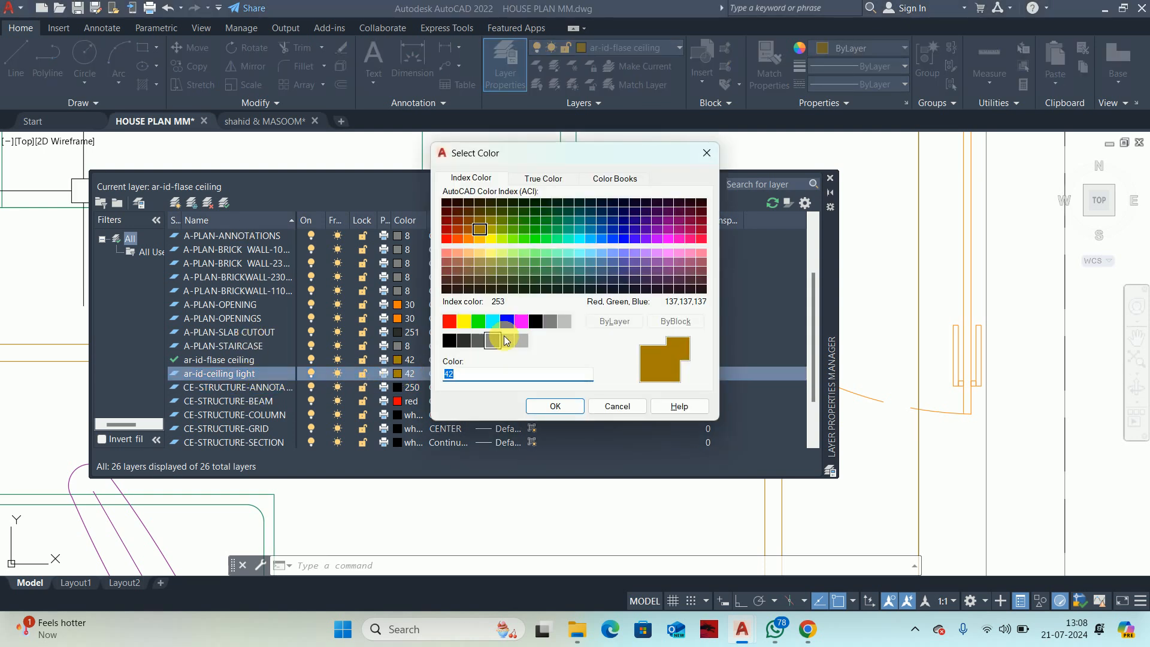
click(519, 323)
click(547, 405)
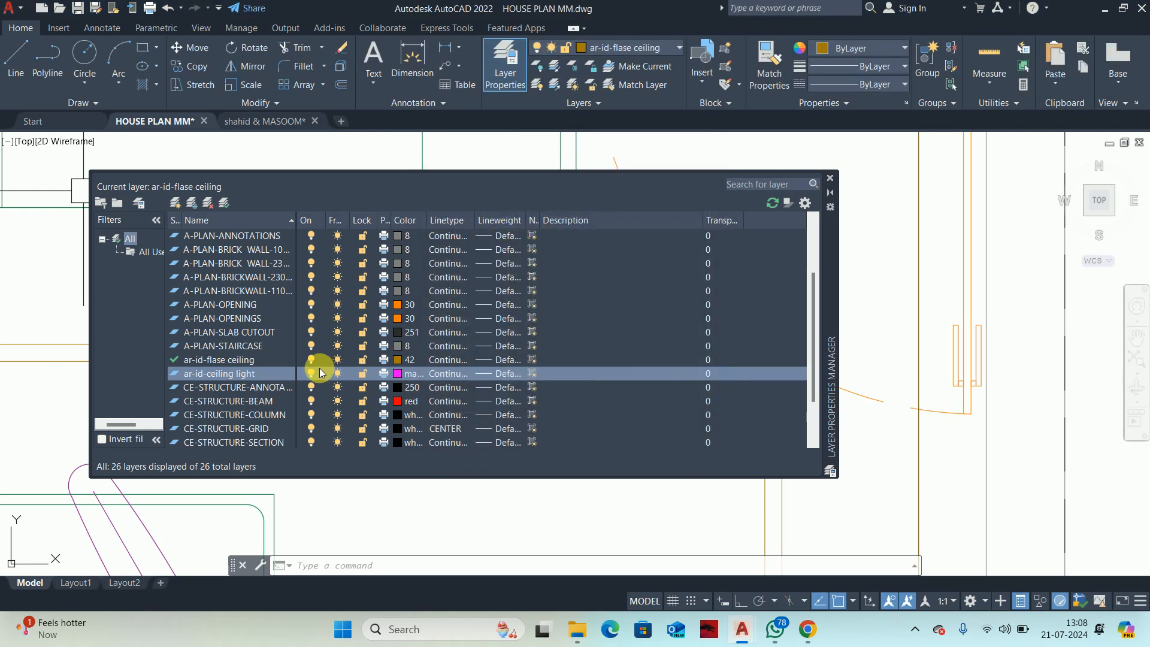
double_click(251, 375)
double_click(201, 361)
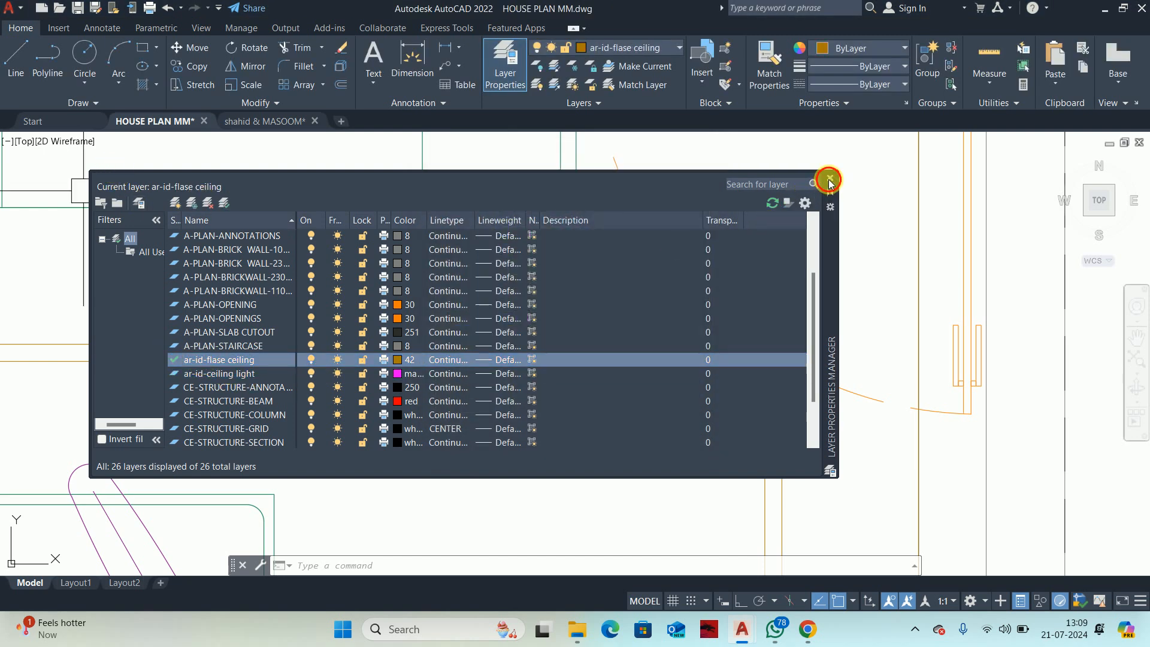
click(829, 180)
Assign the outer of the two closely spaced ceiling rectangles around the fan to the ar-id-ceiling light layer.
scroll(662, 349, down, 5)
scroll(685, 298, up, 5)
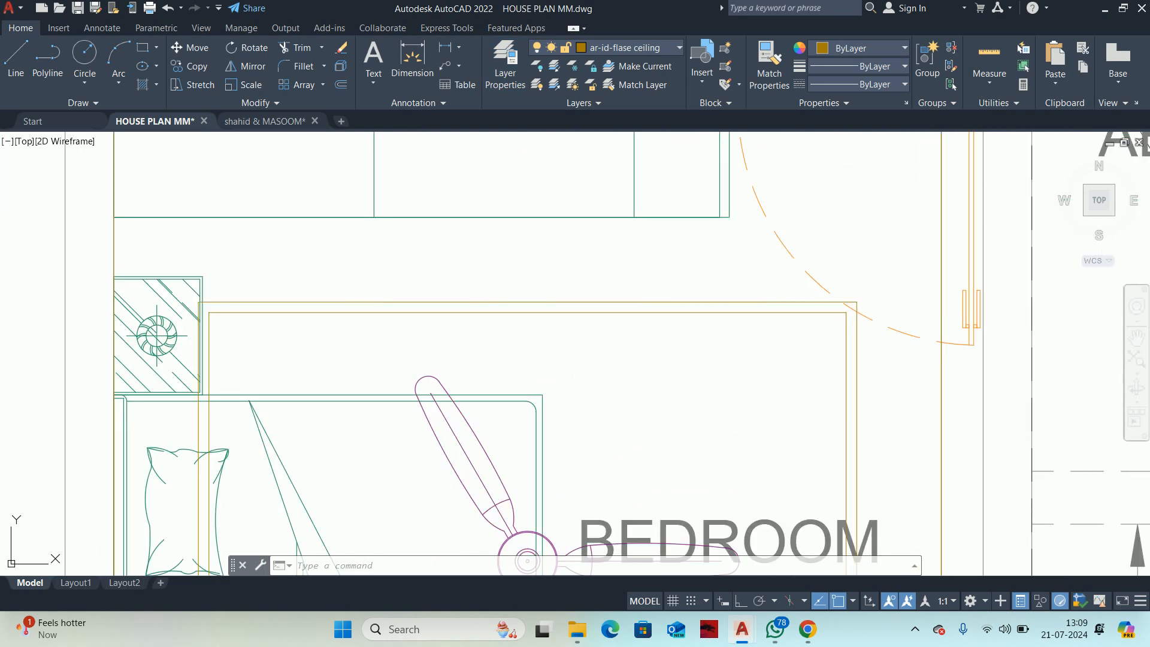
click(685, 298)
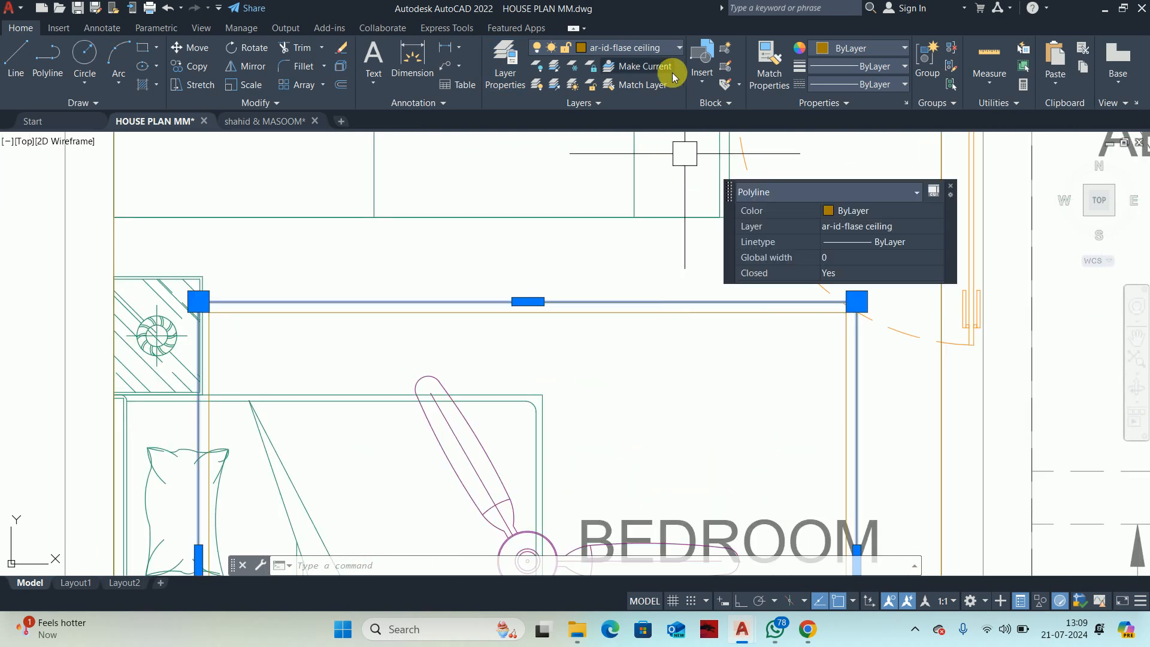
click(606, 48)
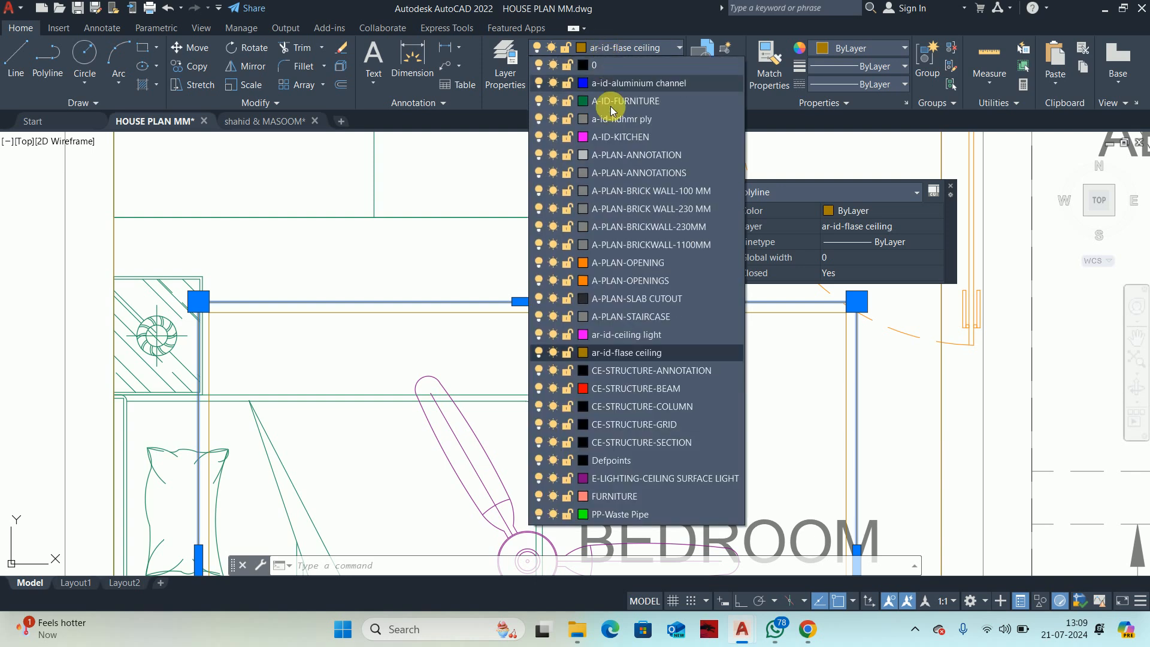
click(638, 335)
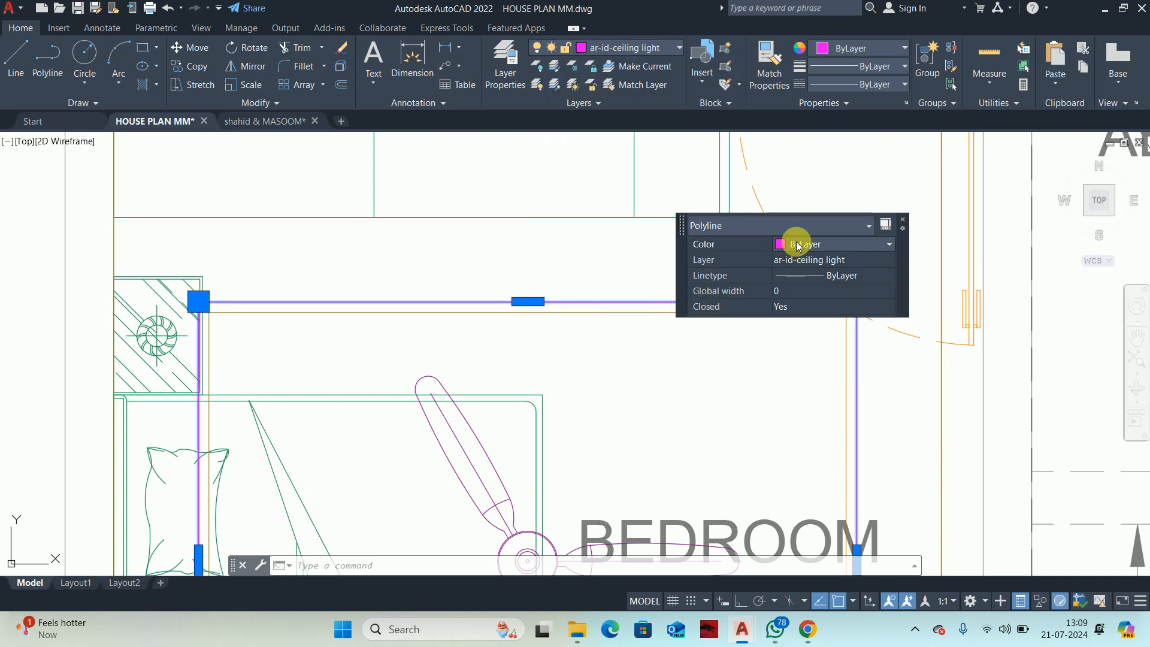
Set the cove light rectangle's colour to Color 30.
click(810, 250)
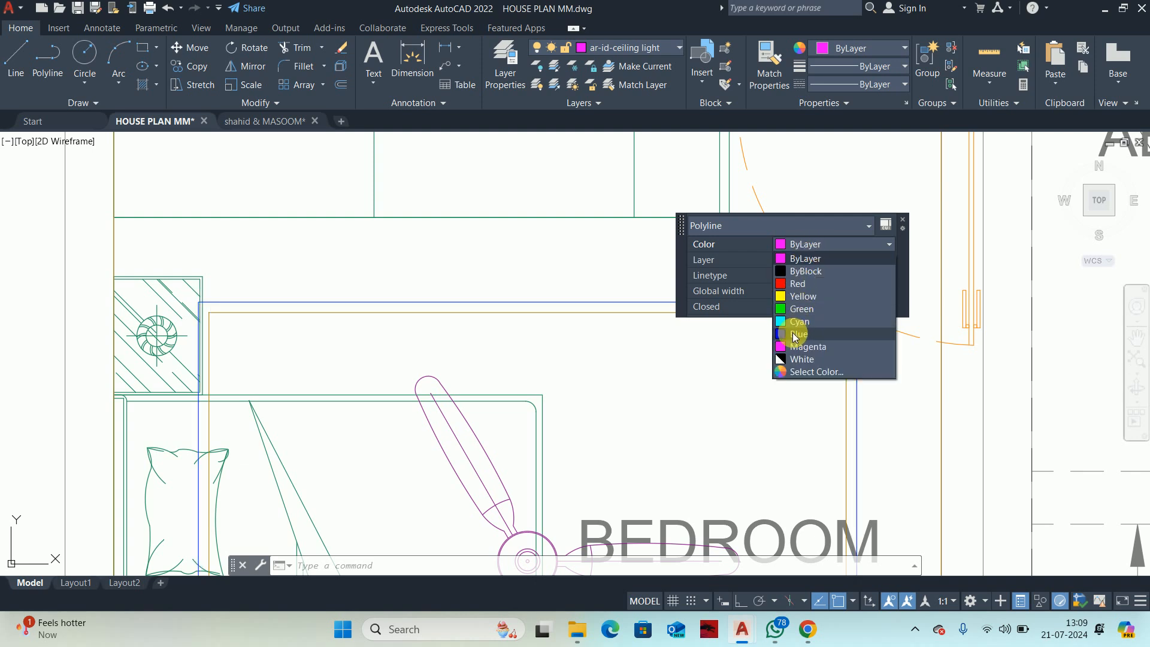
click(796, 371)
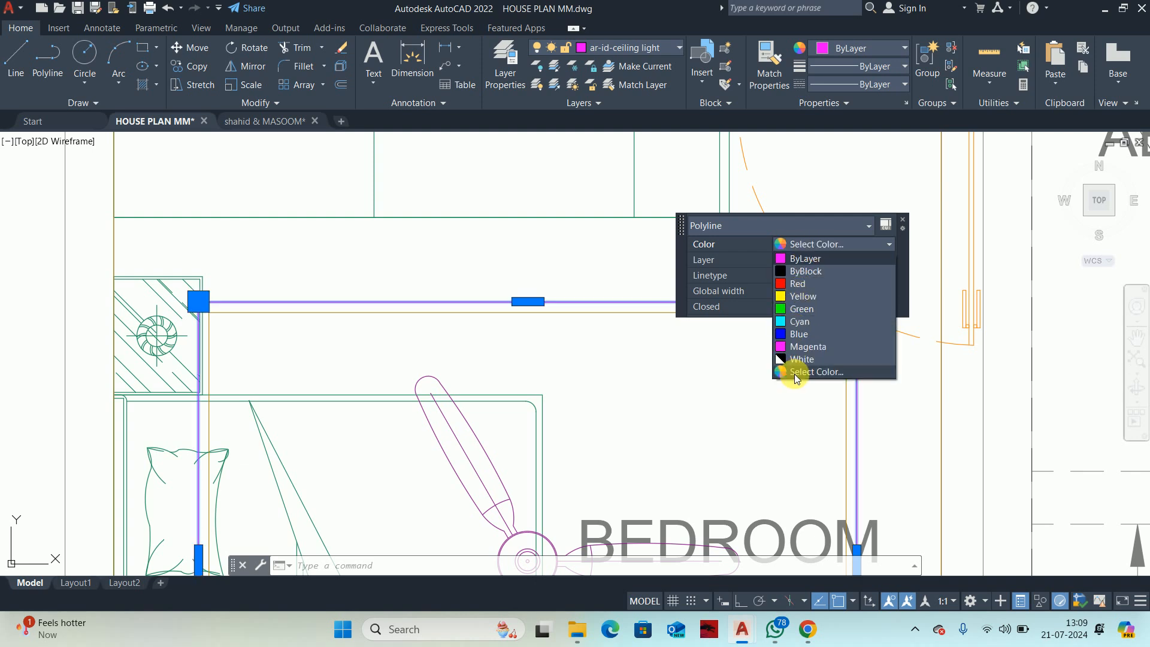
click(471, 239)
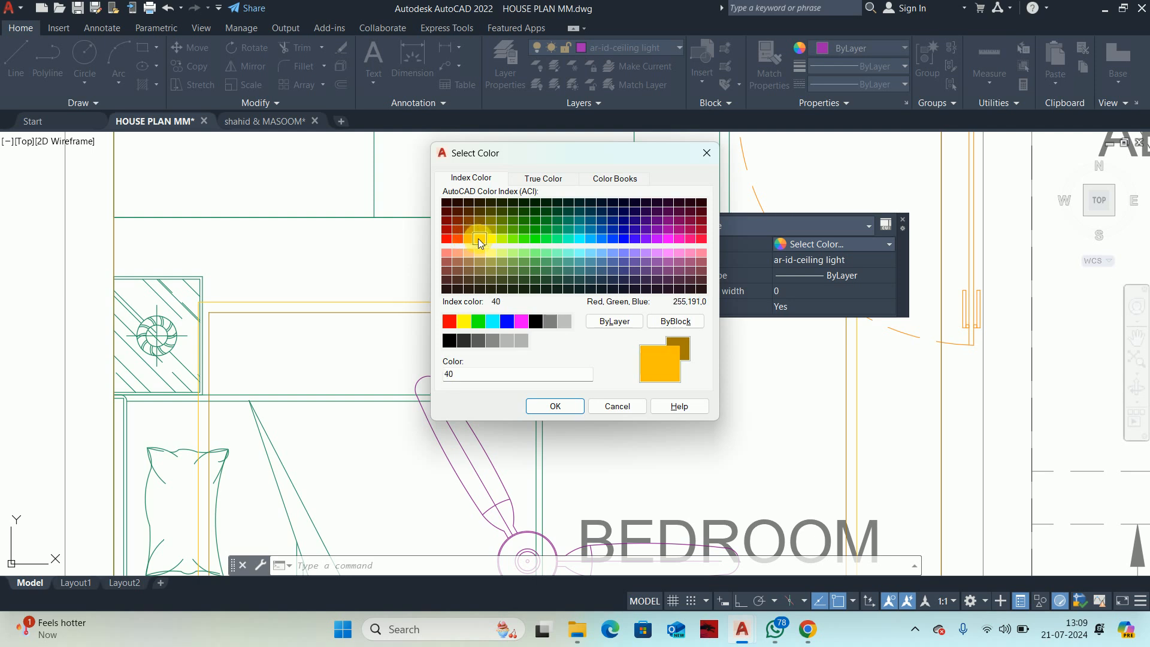
click(555, 406)
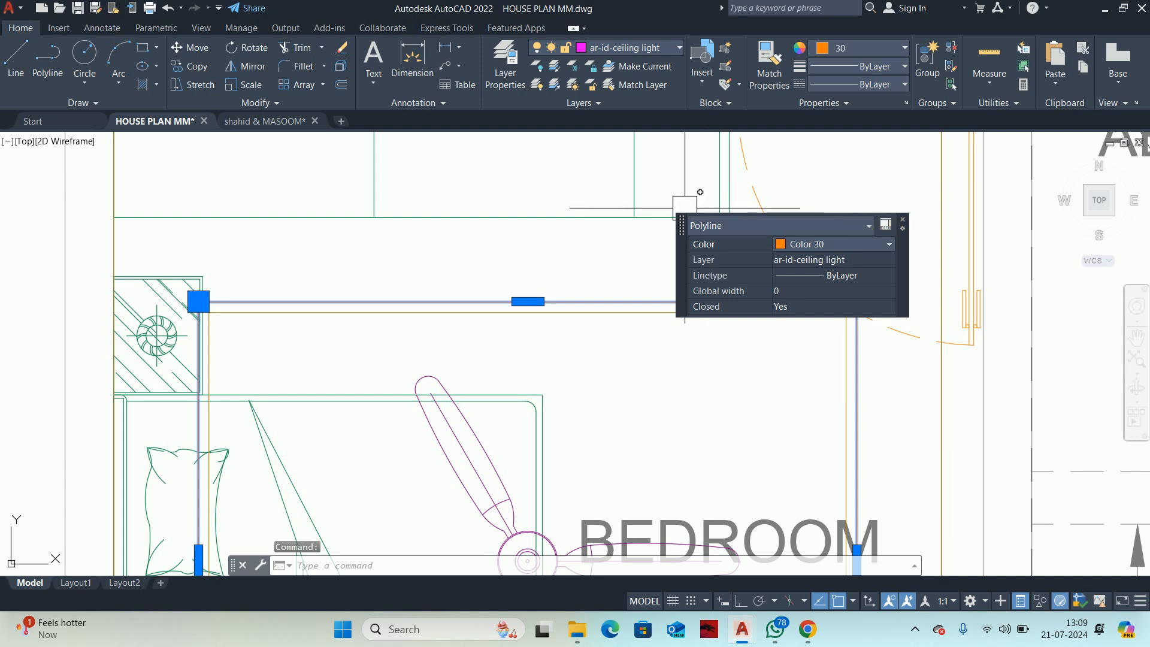
key(Escape)
Set the cove light polyline's global width to 20.
click(735, 294)
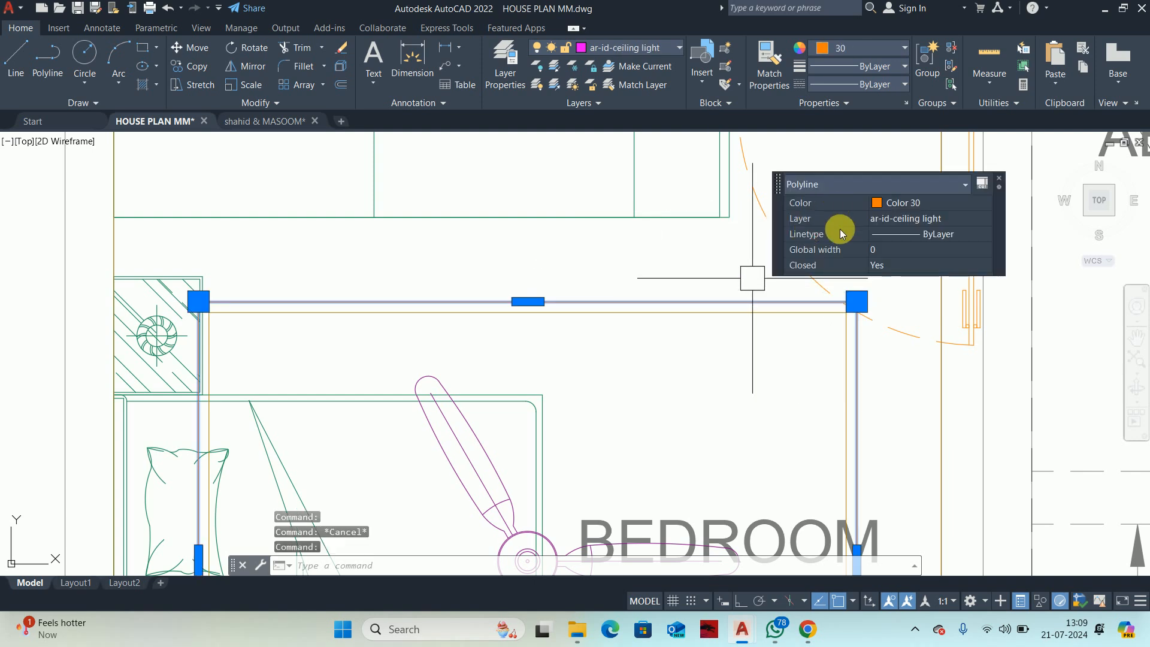
click(878, 252)
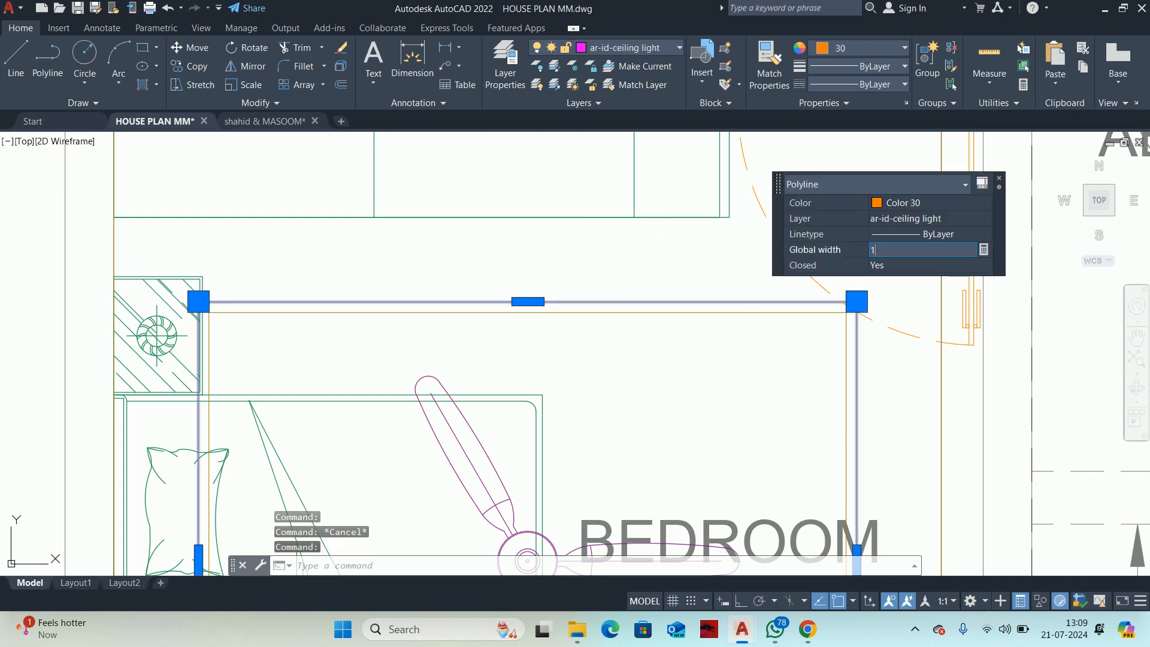
text(20)
key(Return)
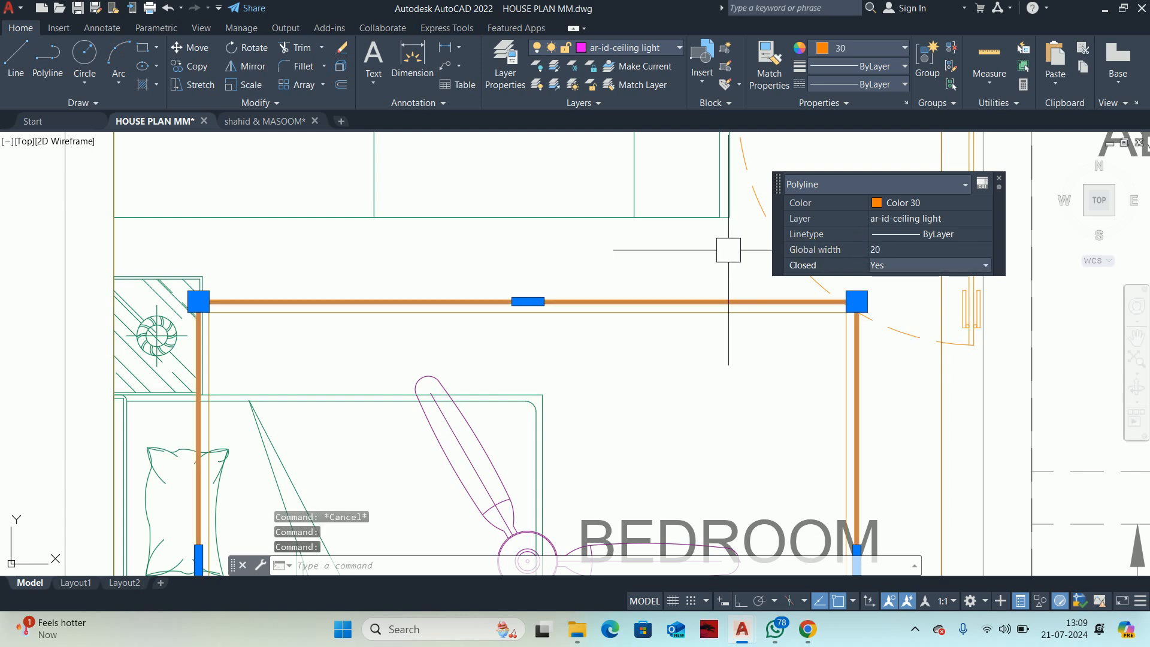
key(Escape)
key(Escape)
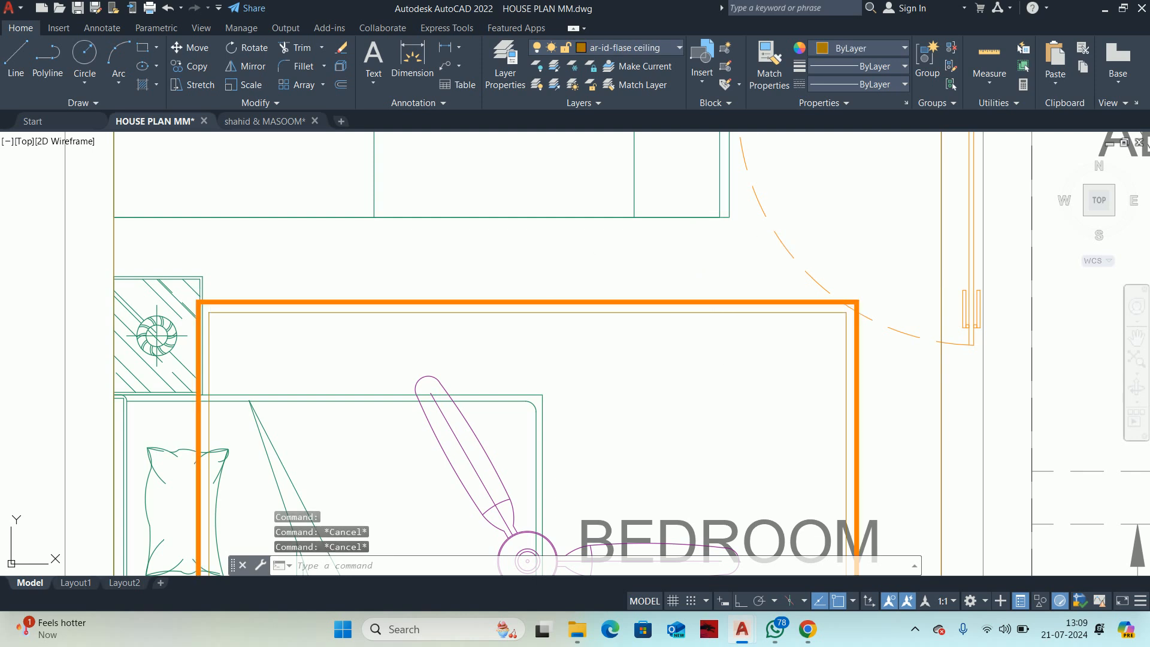
Assign the HIDDEN linetype to the cove light rectangle around the fan.
click(690, 302)
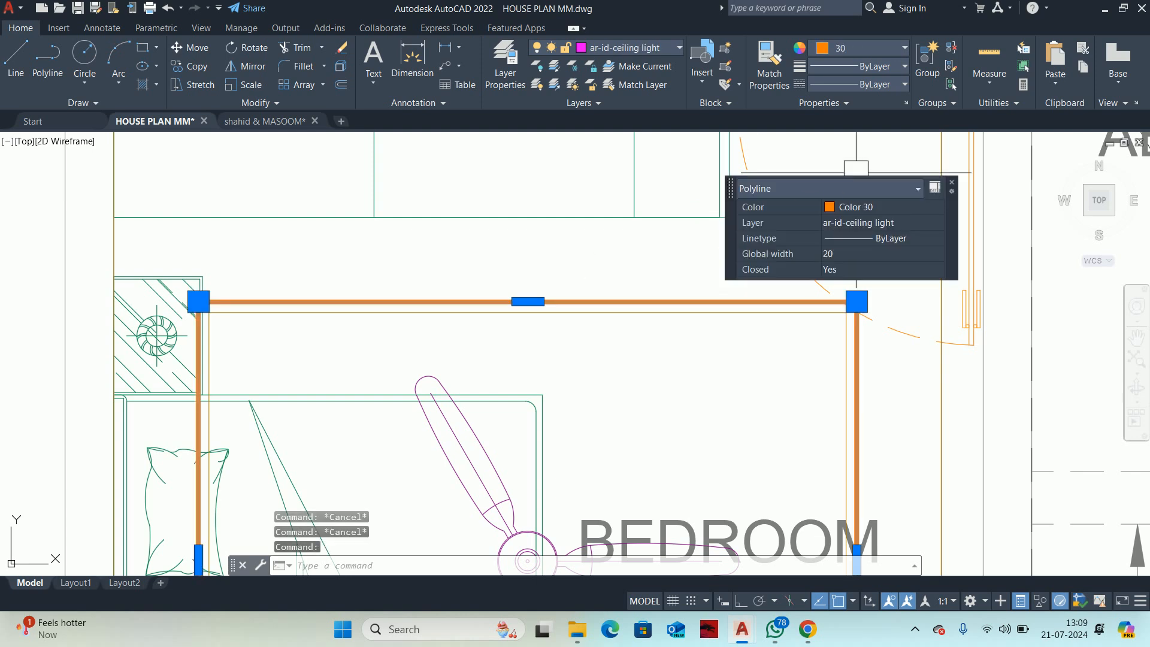
click(859, 85)
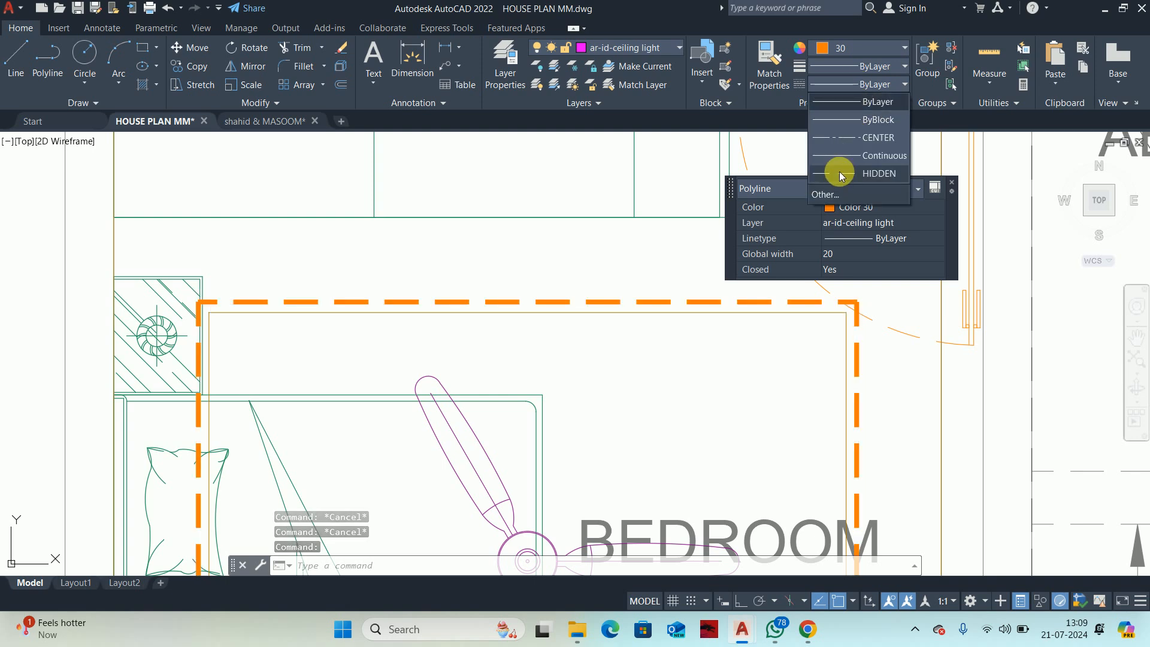
click(839, 173)
key(Escape)
scroll(629, 310, down, 5)
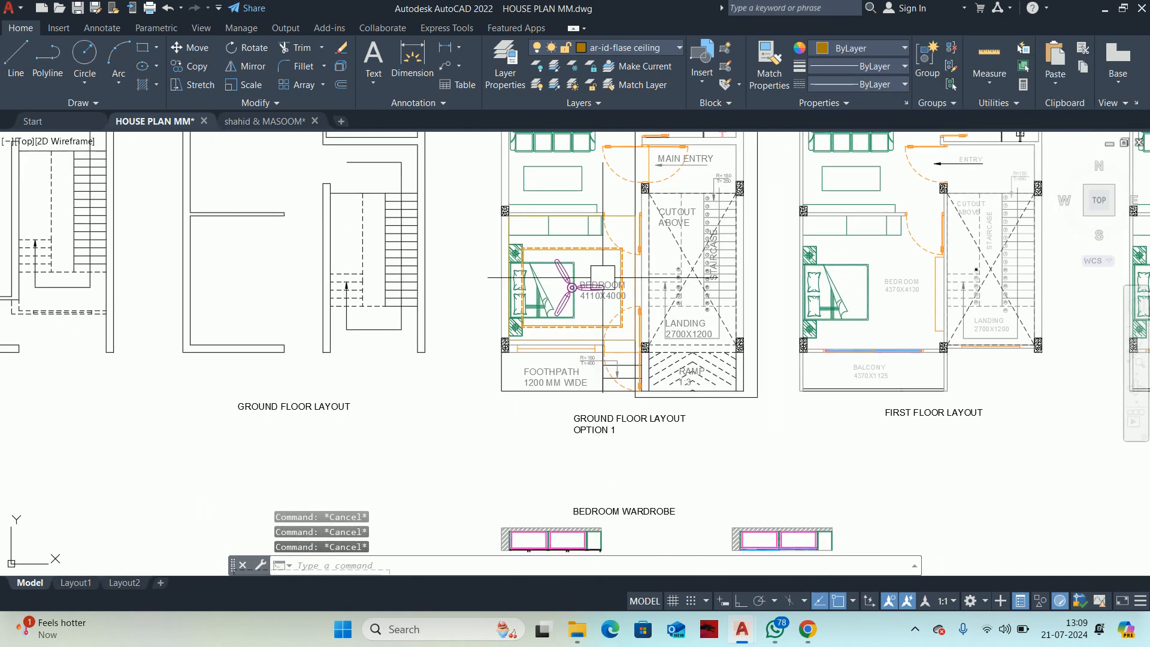
Set the dashed cove light rectangle's colour to yellow.
scroll(602, 277, up, 4)
scroll(653, 272, up, 2)
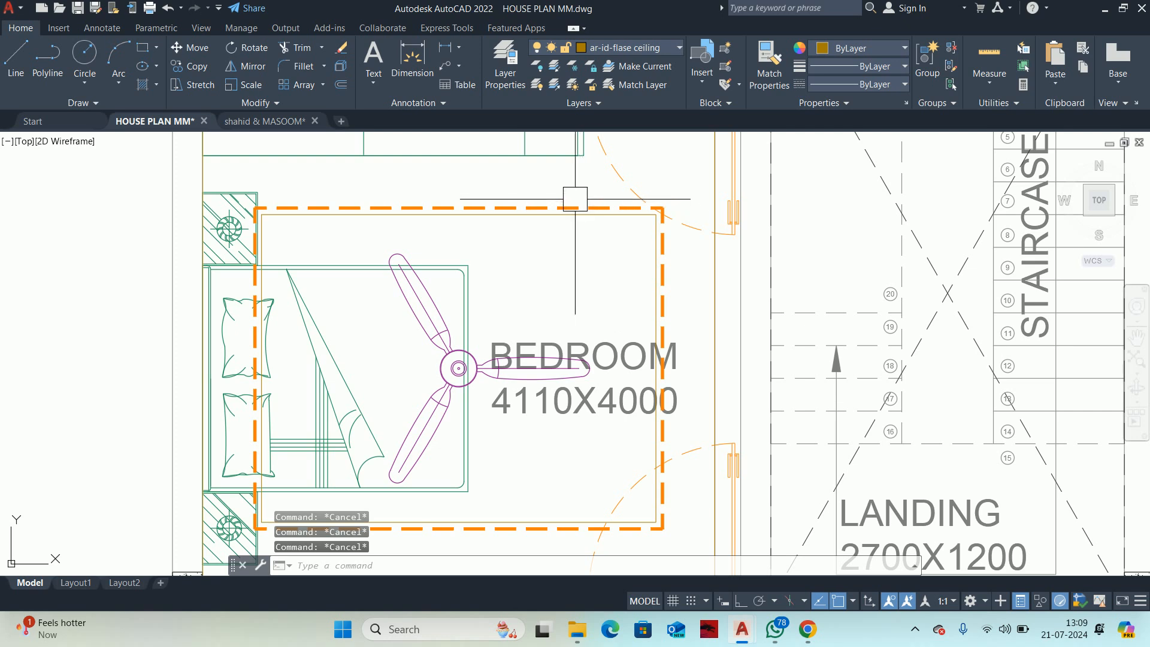
click(575, 204)
click(756, 111)
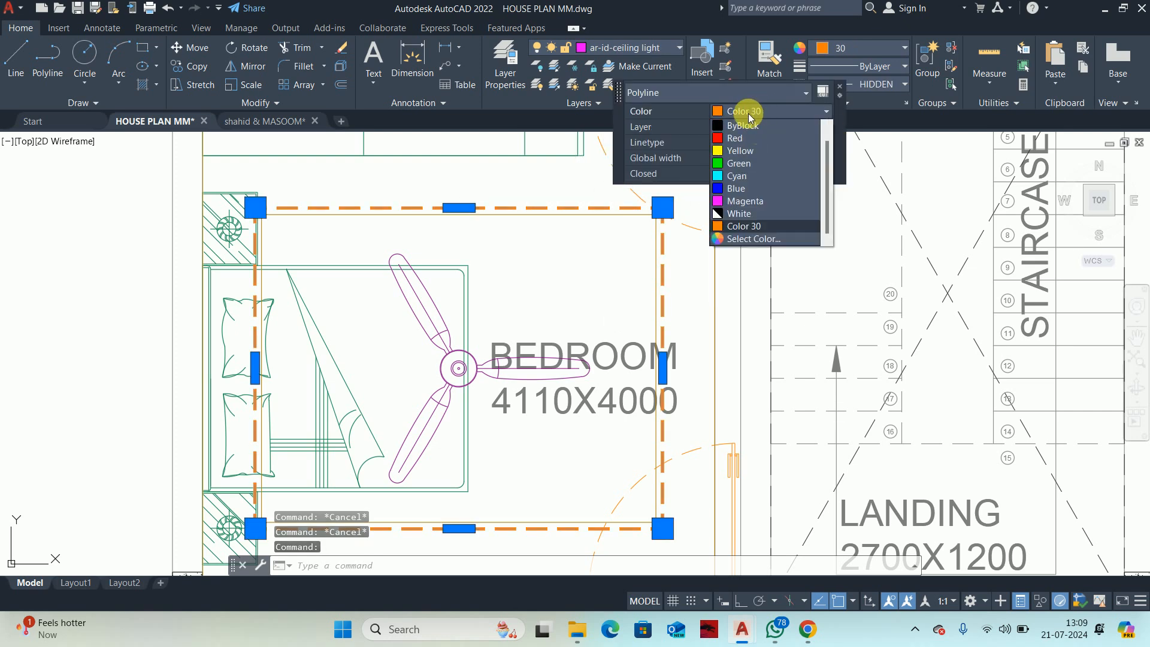
click(736, 157)
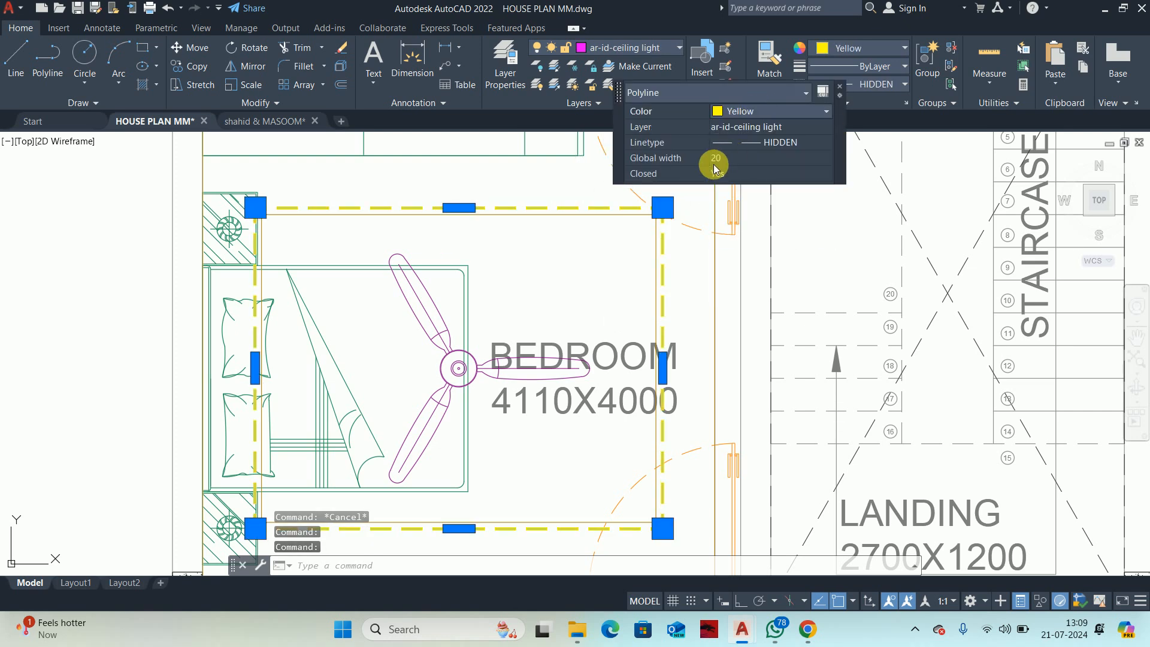
Change the cove light rectangle's colour to red and deselect it.
click(741, 111)
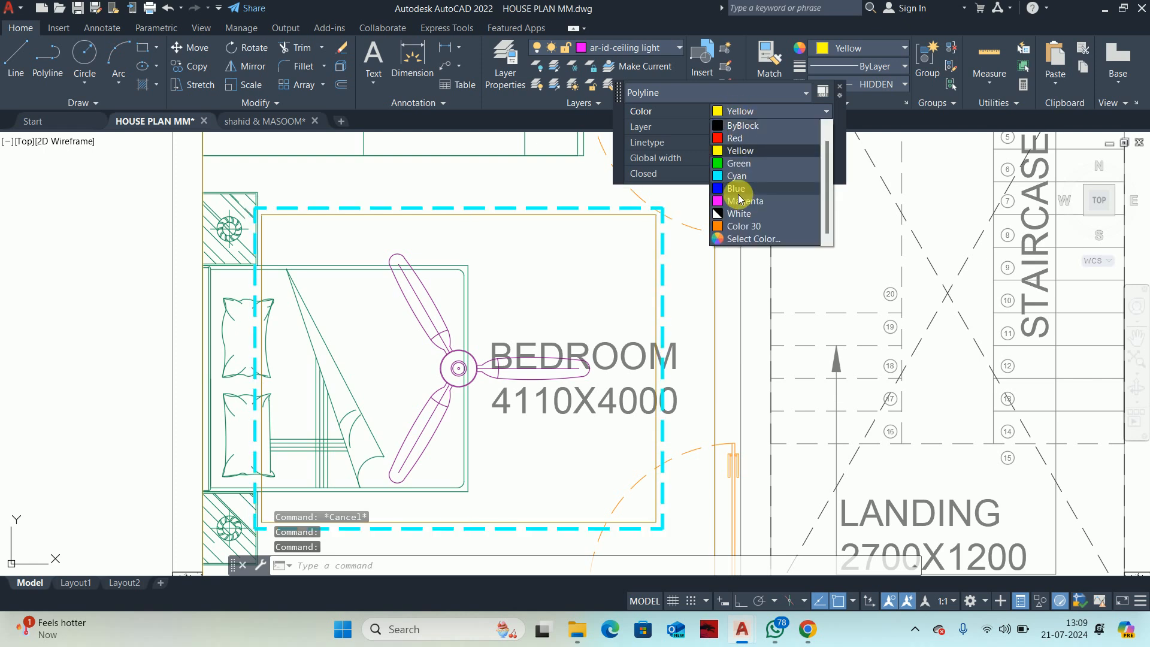
click(739, 239)
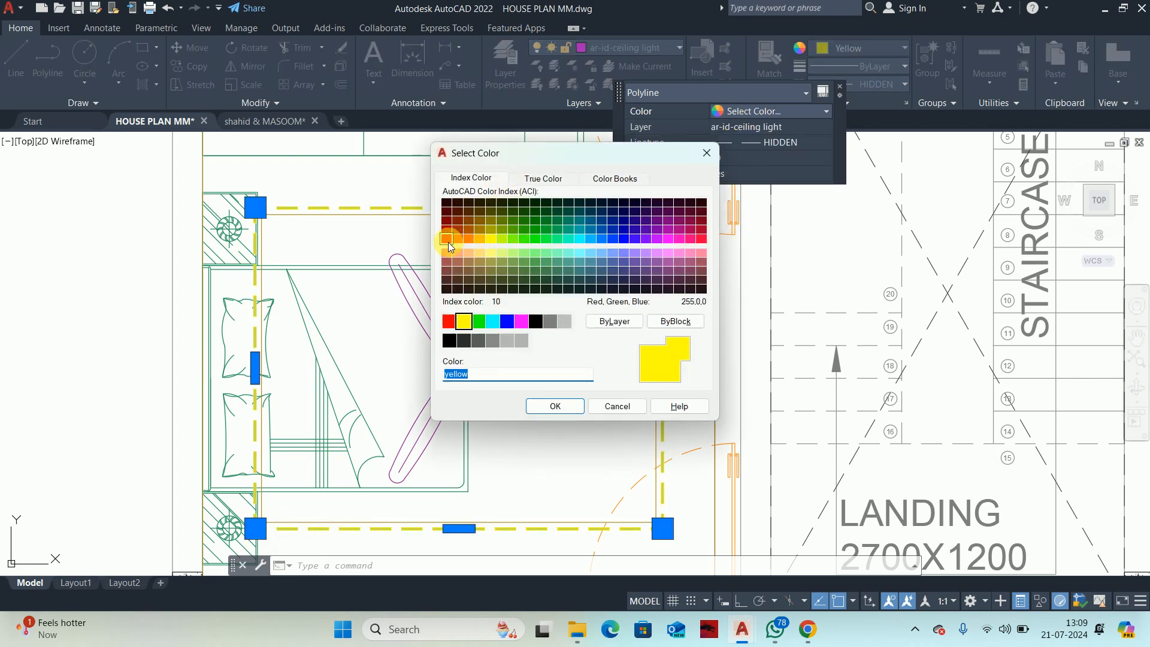
click(545, 178)
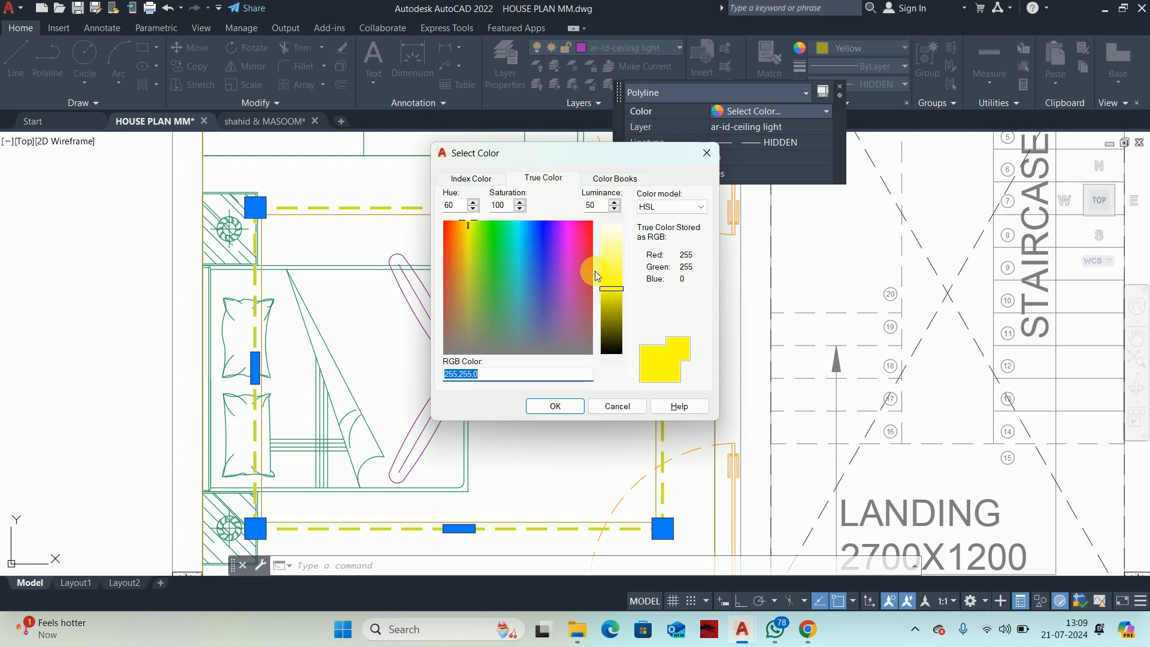
drag(606, 291, 606, 301)
click(450, 180)
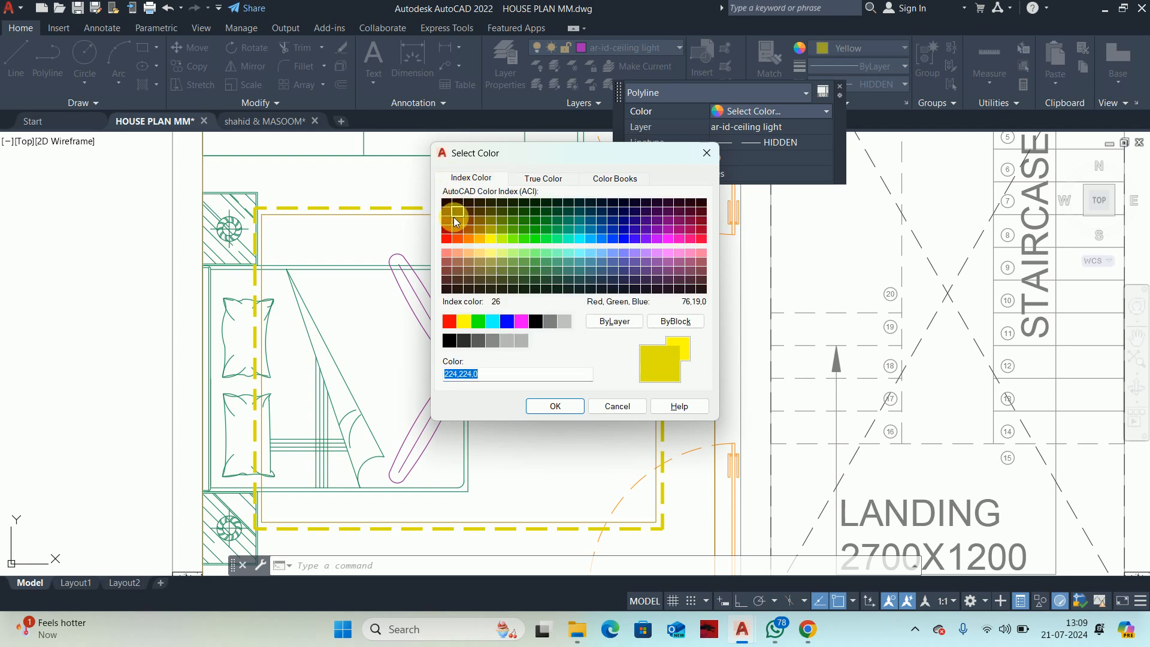
click(449, 321)
click(556, 407)
key(Escape)
key(Escape)
key(Escape)
scroll(580, 304, down, 3)
middle_drag(580, 304, 537, 310)
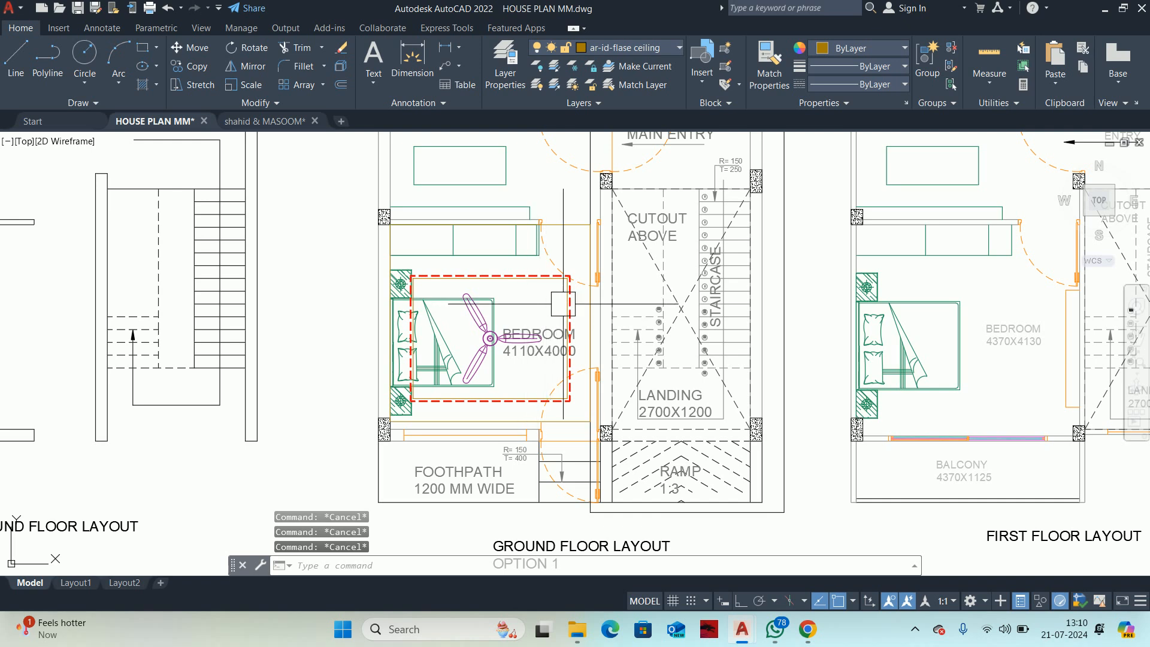
scroll(504, 500, up, 2)
scroll(409, 353, up, 2)
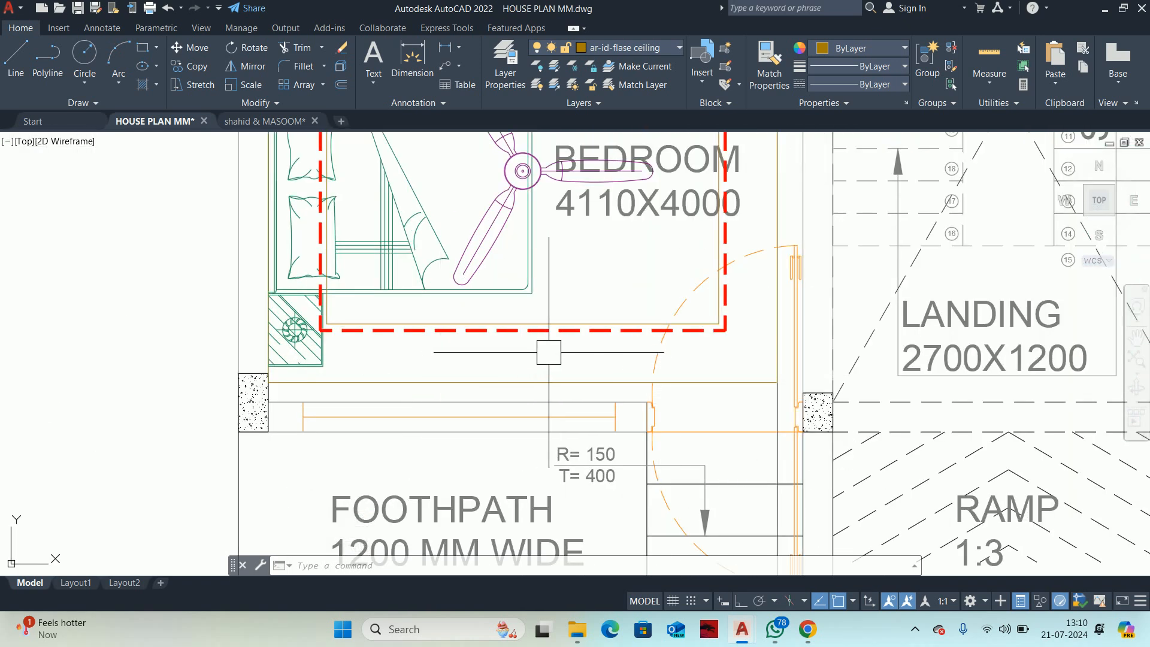
scroll(542, 358, down, 4)
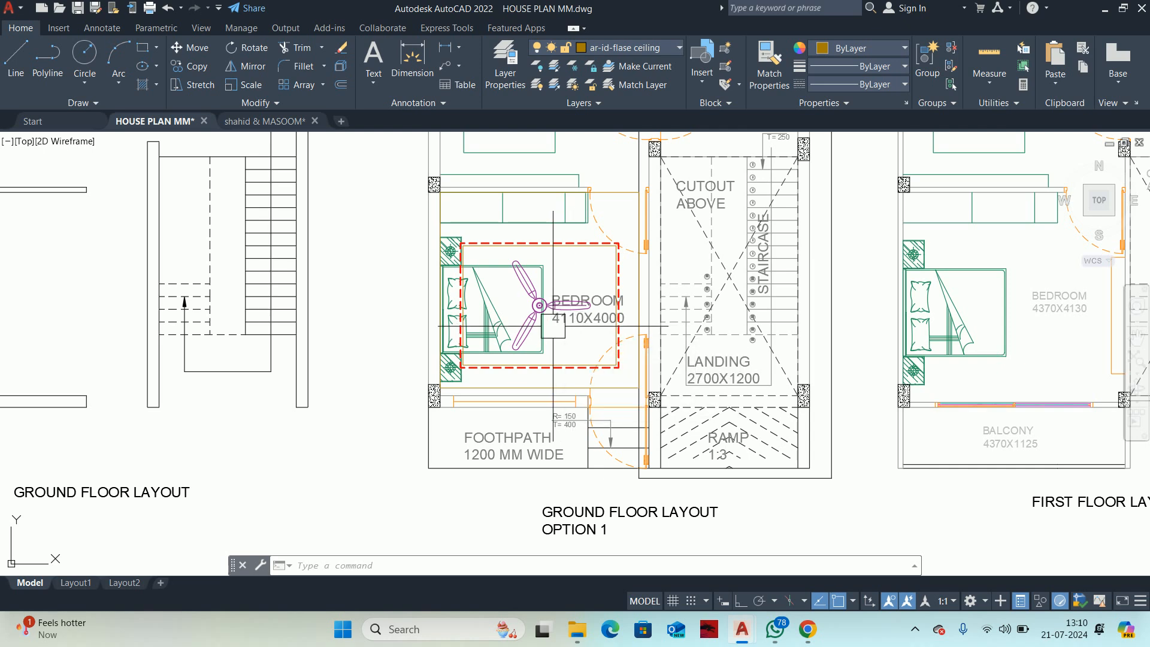
Start an area measurement of the Option 1 bedroom ceiling, tracing the front and door-side end of the wardrobe.
text(AA)
key(Return)
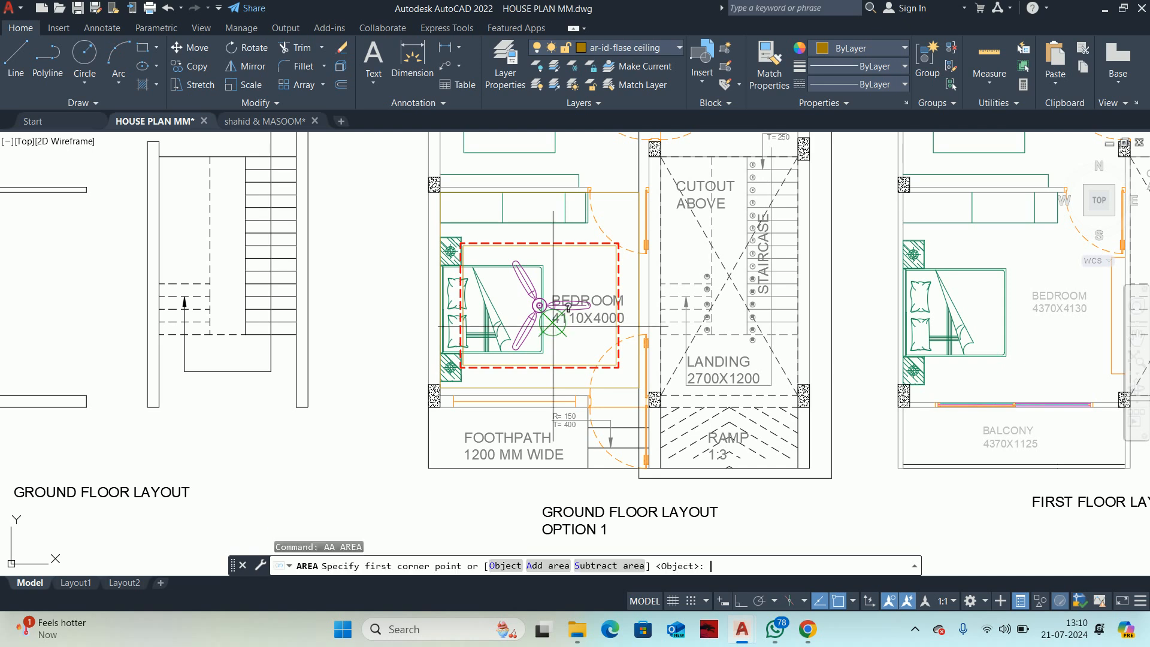
scroll(424, 239, up, 4)
click(462, 201)
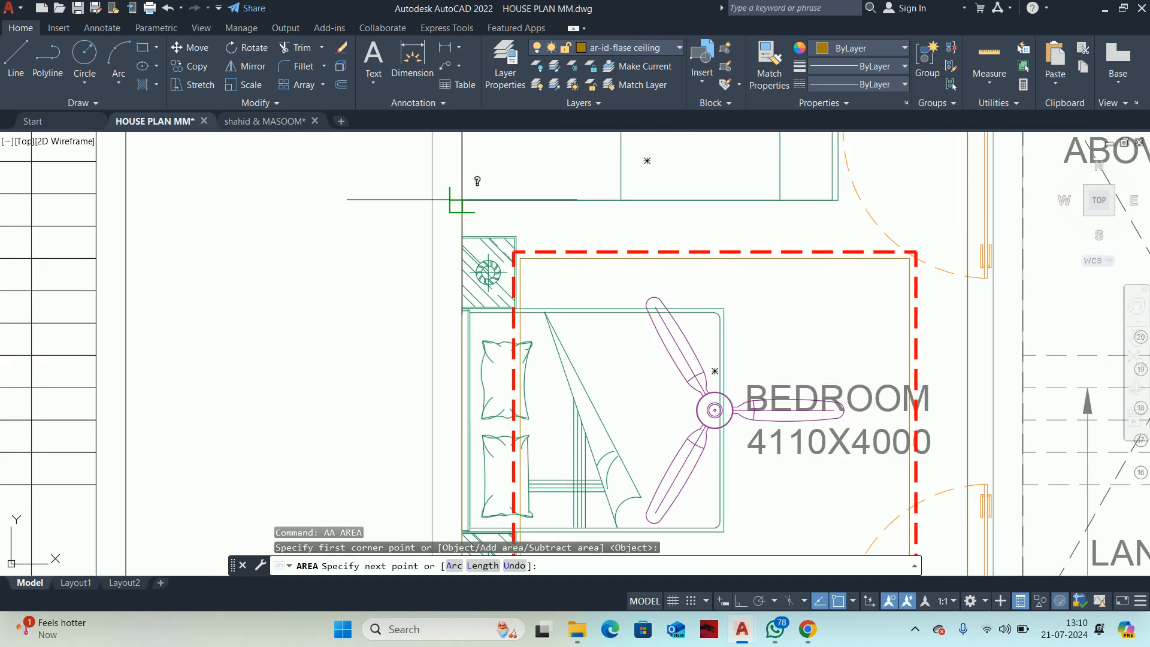
middle_drag(840, 238, 814, 247)
scroll(770, 231, up, 2)
click(747, 224)
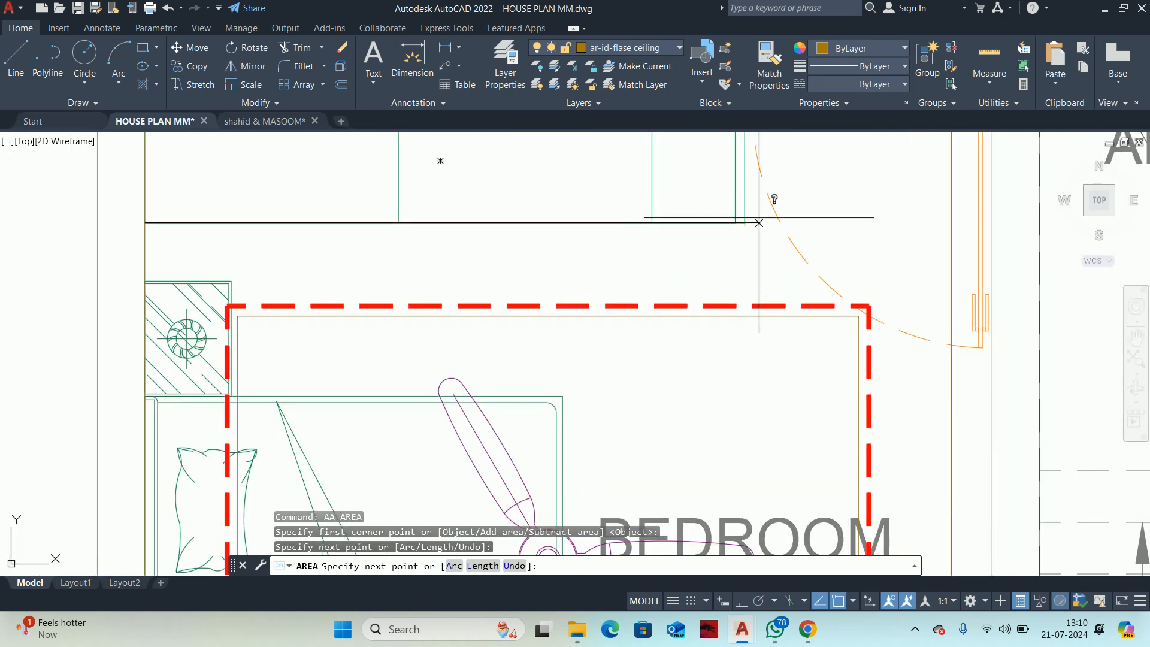
middle_drag(770, 193, 709, 423)
scroll(713, 314, up, 4)
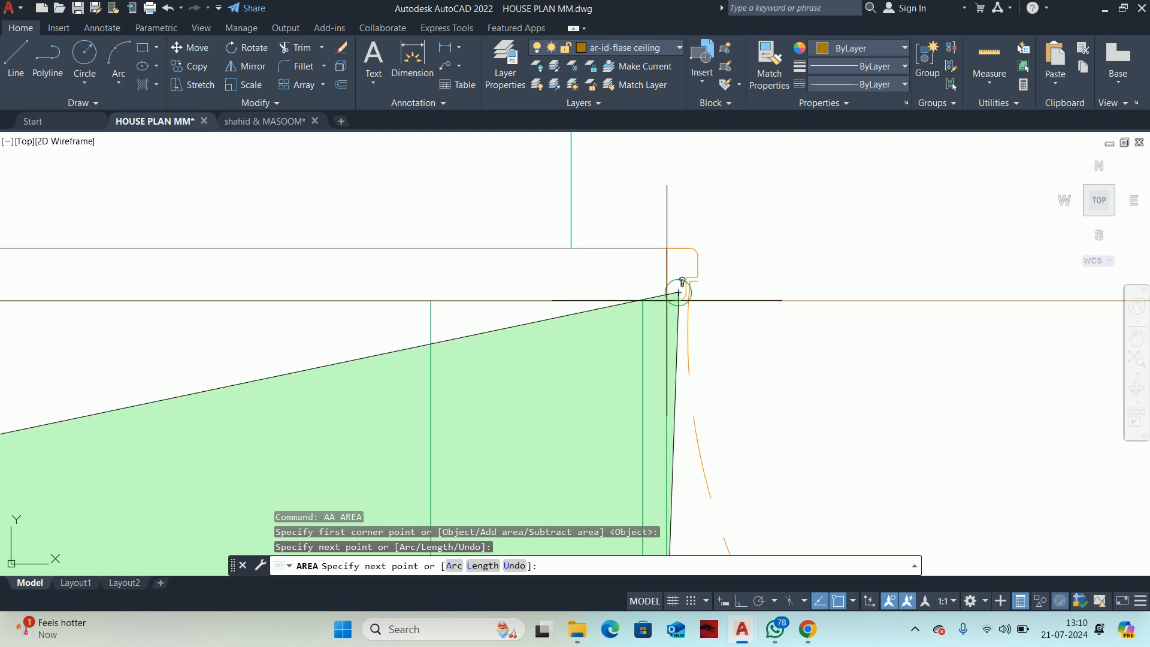
click(666, 300)
Complete the bedroom ceiling area measurement by picking the remaining corners along the door-side wall and the window side.
scroll(795, 384, down, 4)
middle_drag(915, 400, 659, 326)
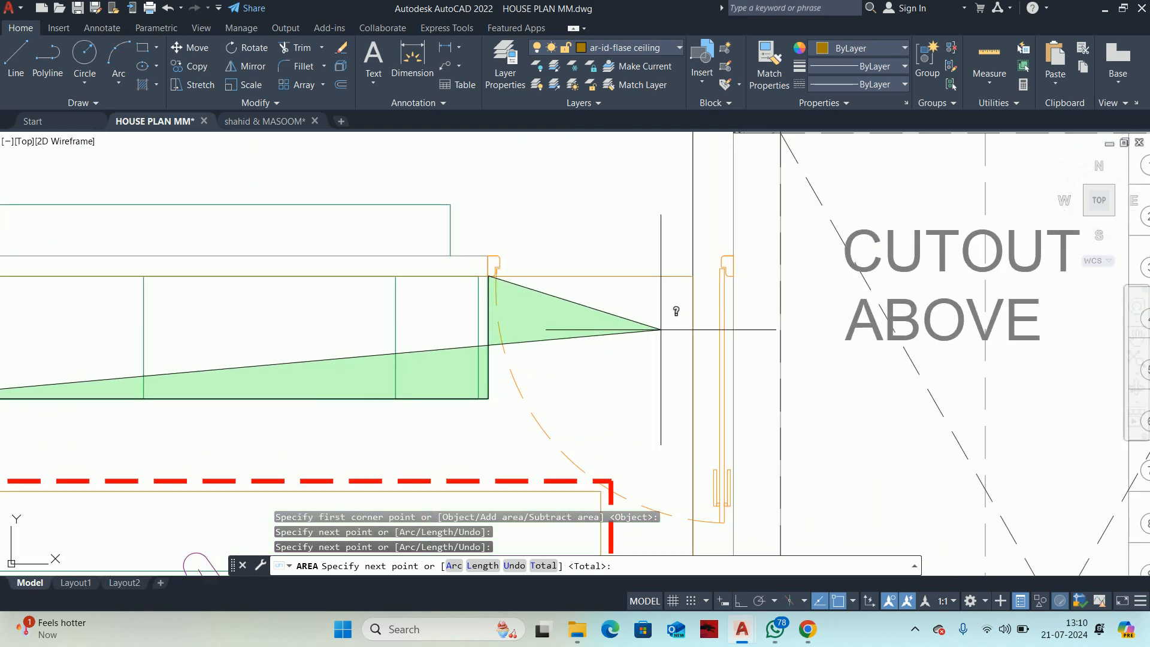
click(693, 275)
scroll(693, 274, down, 4)
middle_drag(659, 538, 650, 262)
scroll(645, 330, up, 2)
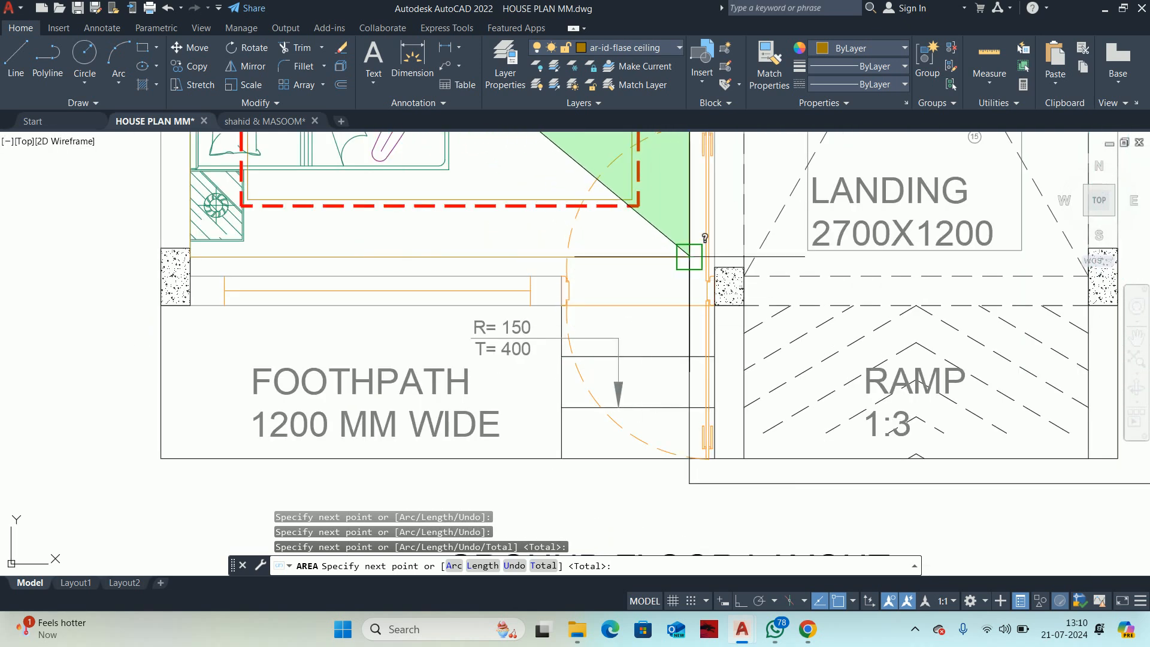
scroll(690, 264, up, 4)
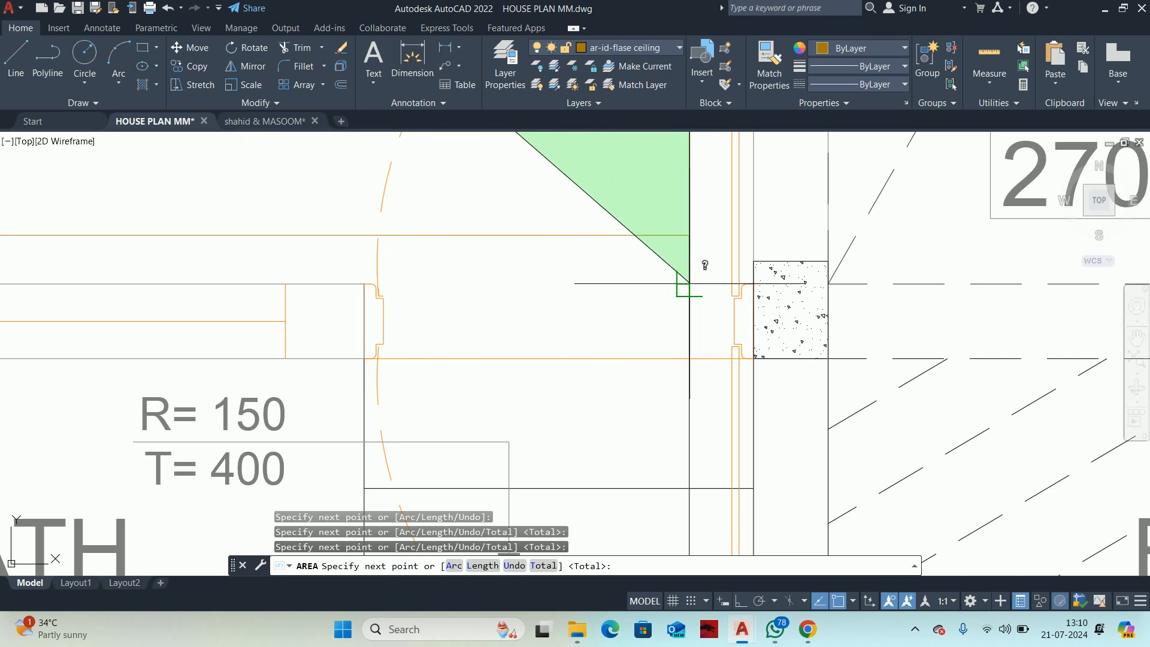
click(689, 284)
scroll(363, 289, down, 2)
middle_drag(331, 293, 939, 362)
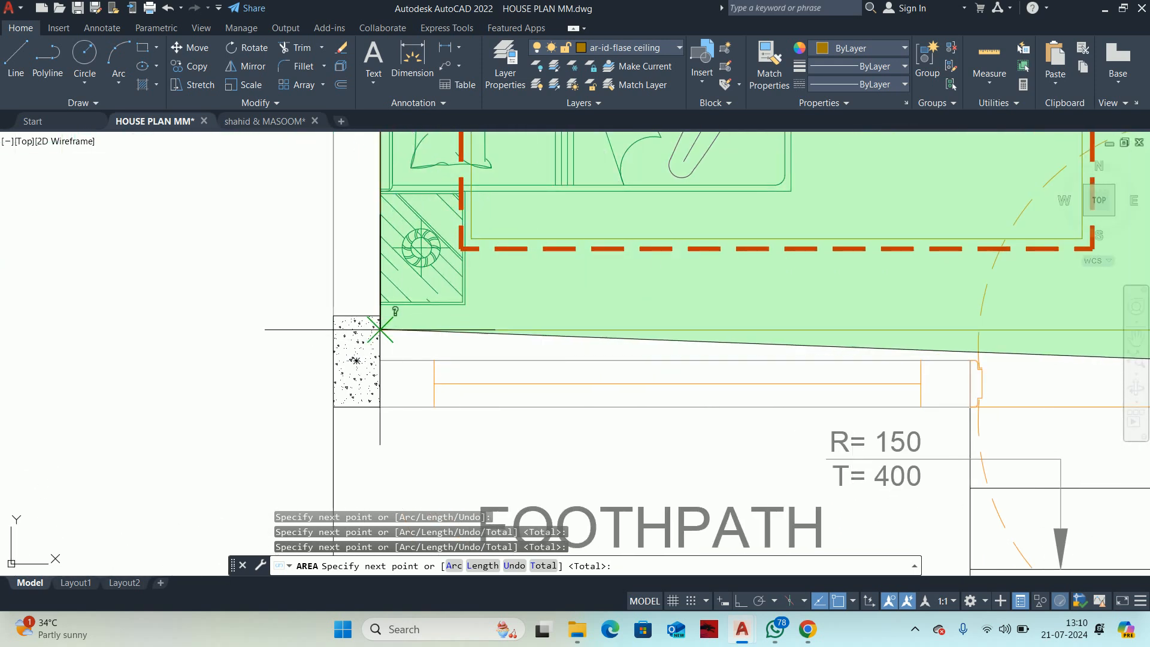
scroll(380, 354, down, 5)
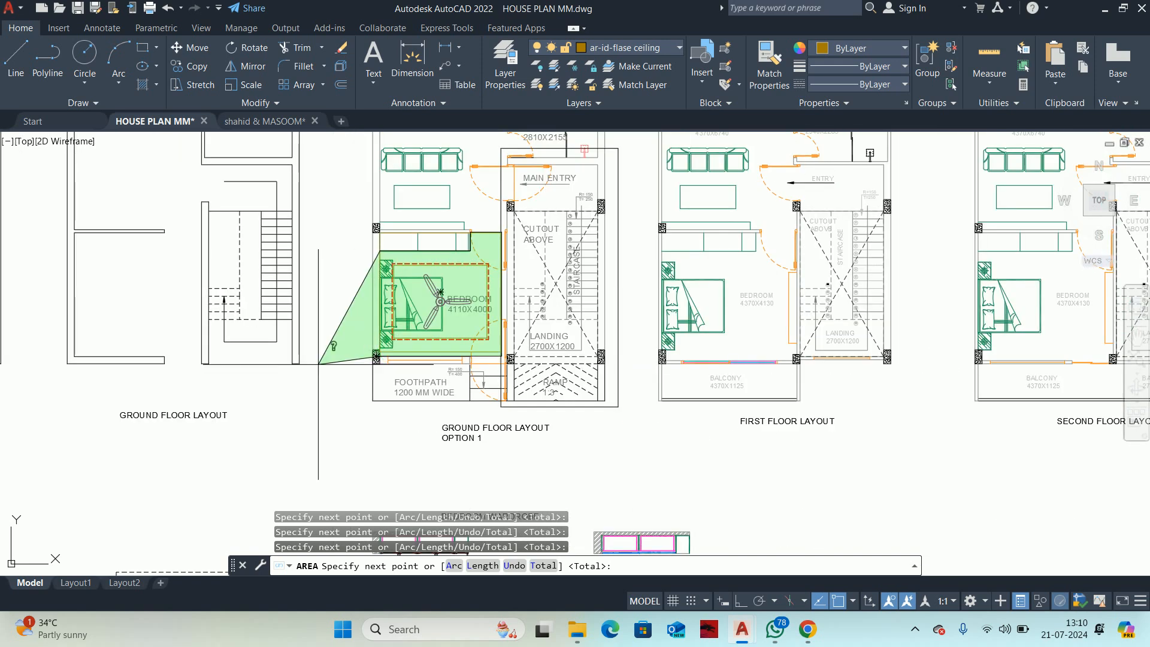
key(Return)
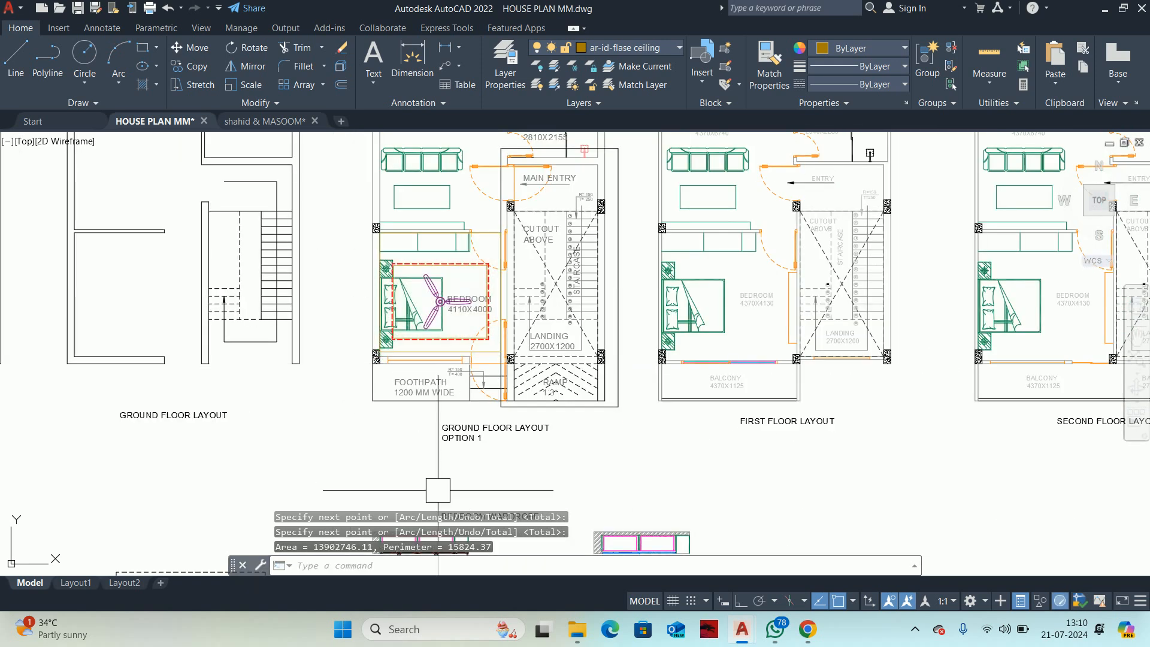
Select the measured bedroom ceiling area value in the command history and open the QuickCalc calculator.
click(732, 547)
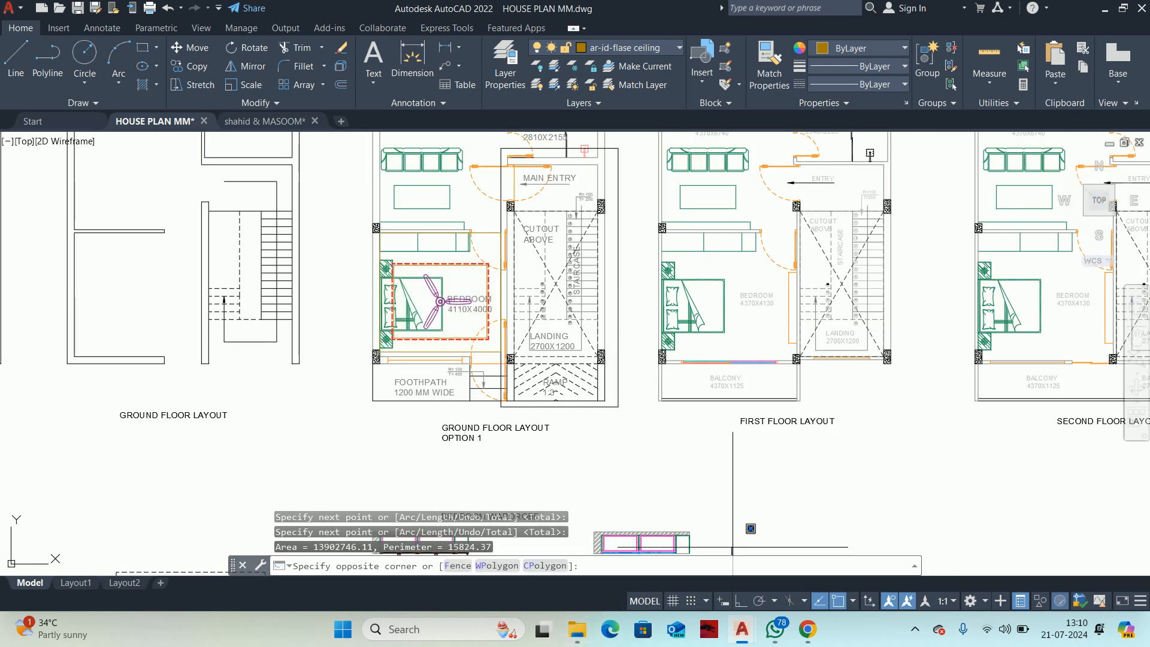
click(729, 561)
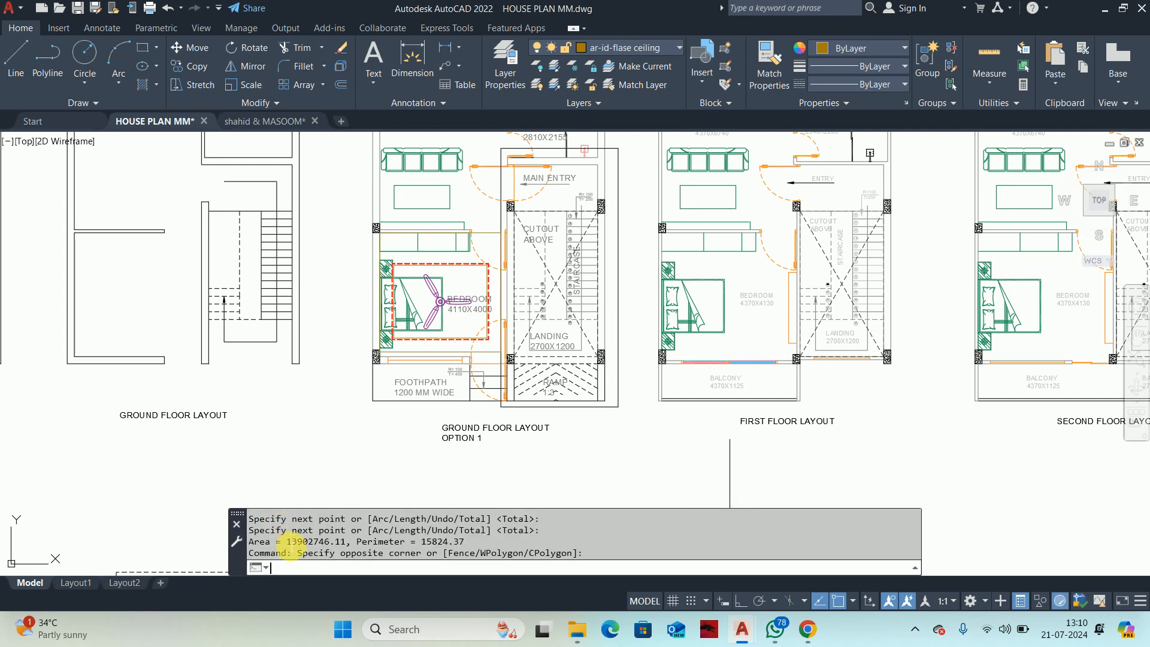
drag(287, 542, 337, 542)
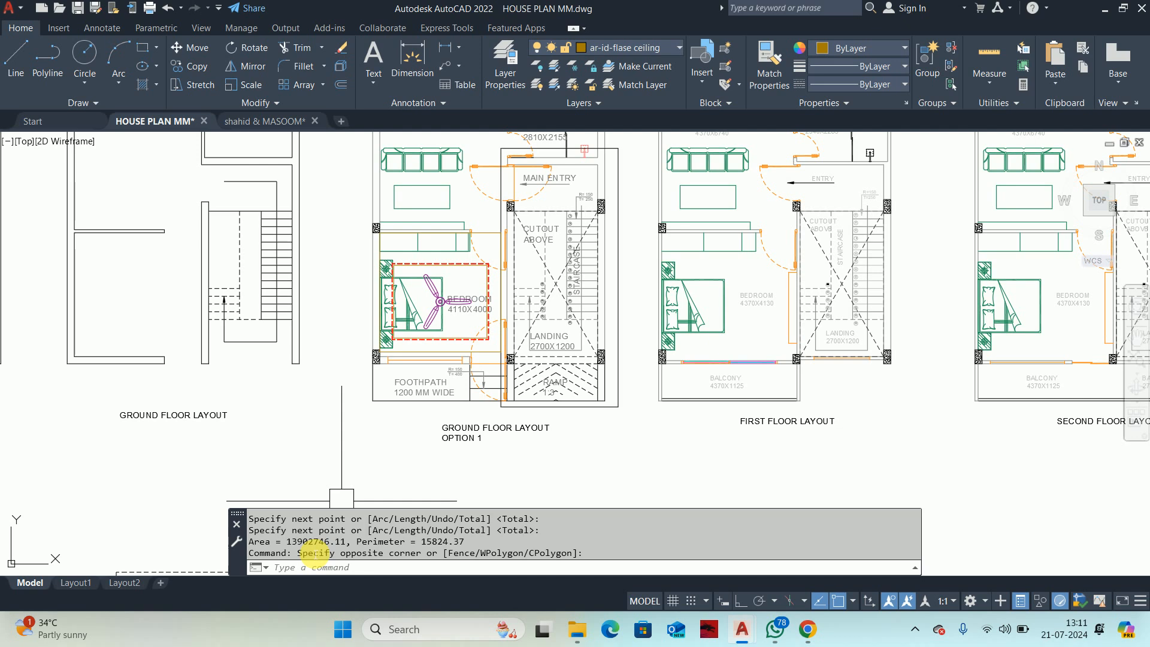
text(c)
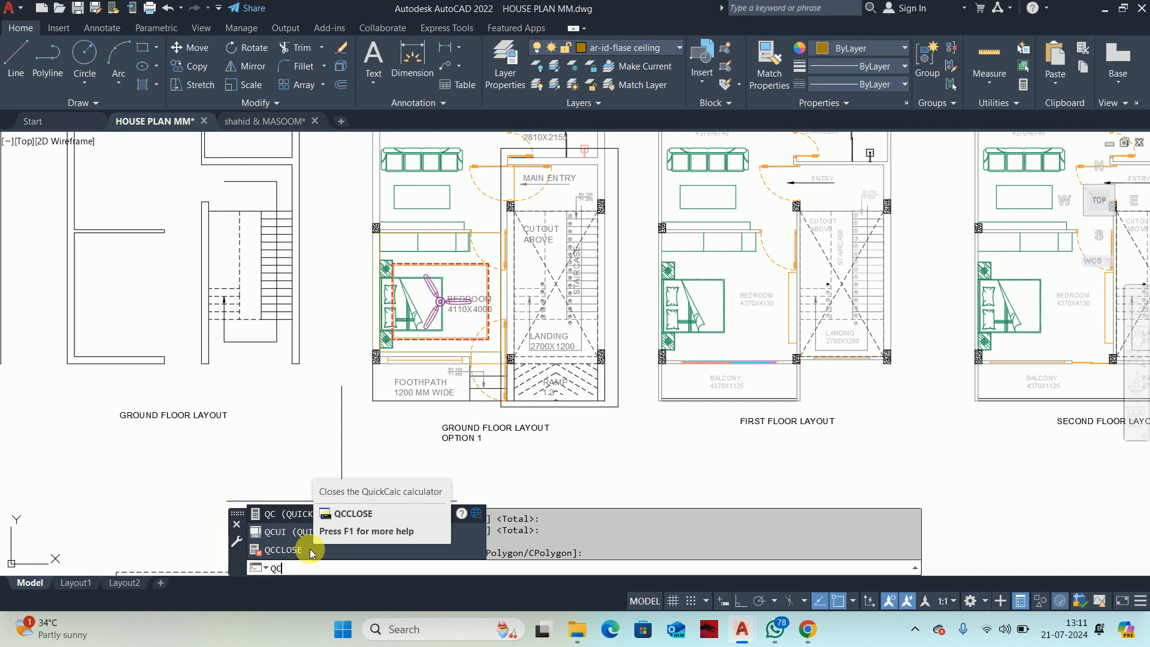
key(Return)
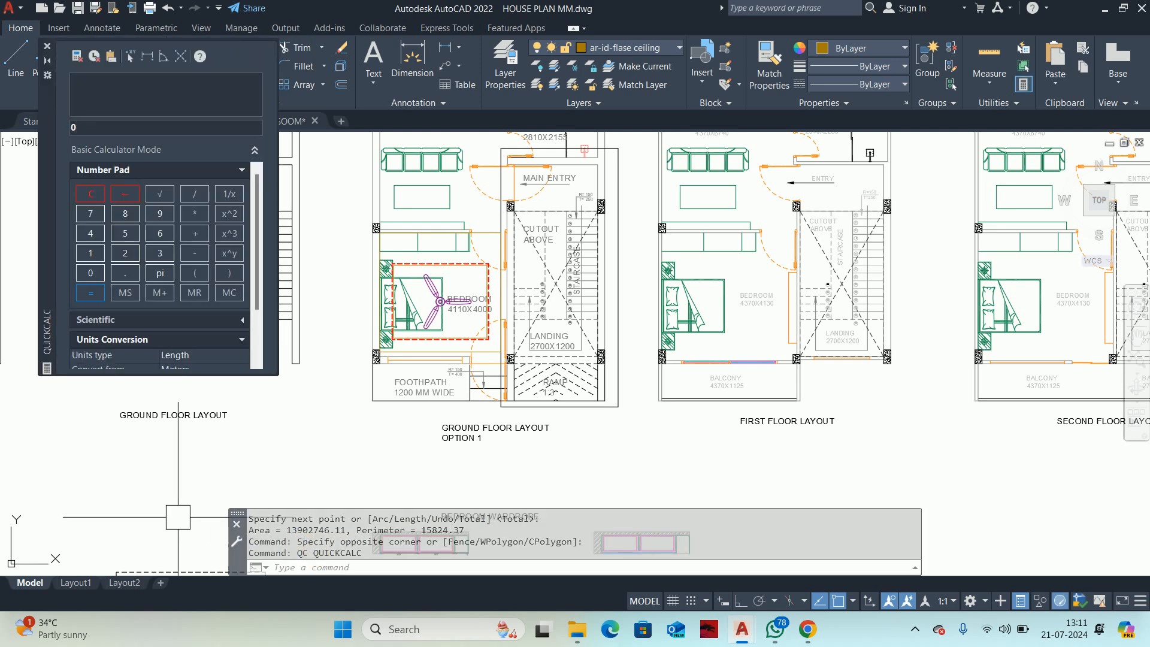
Convert the area 13902746.11 from square millimeters to square feet in QuickCalc, then close the calculator.
click(240, 170)
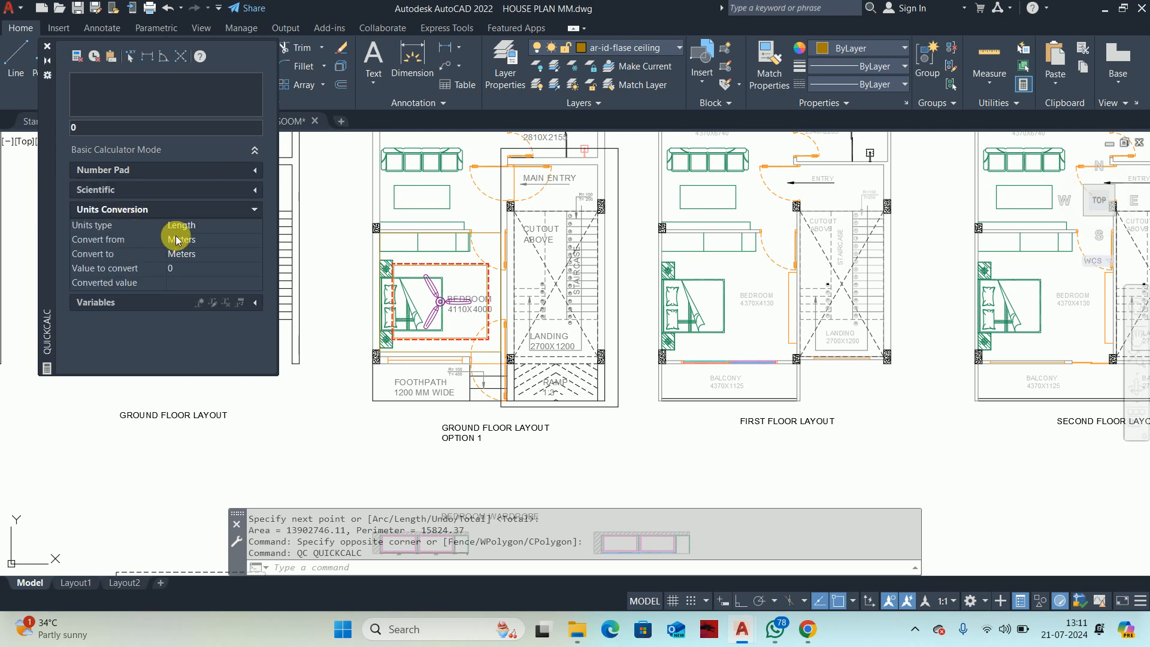
click(180, 226)
click(178, 254)
click(197, 240)
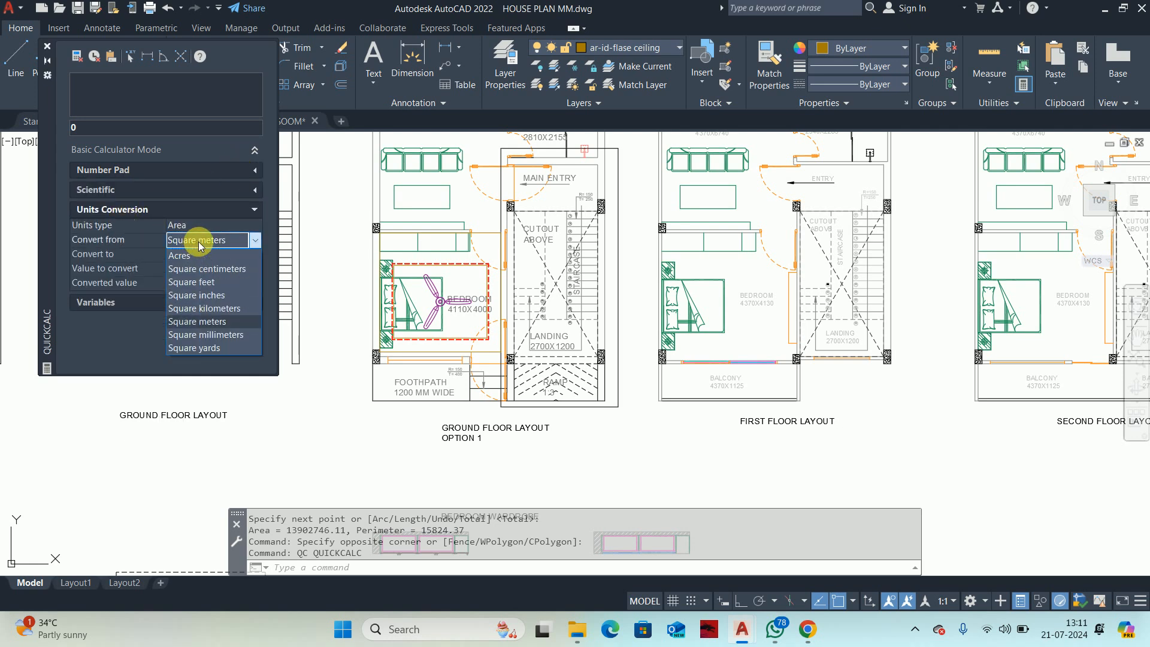
click(204, 334)
click(210, 254)
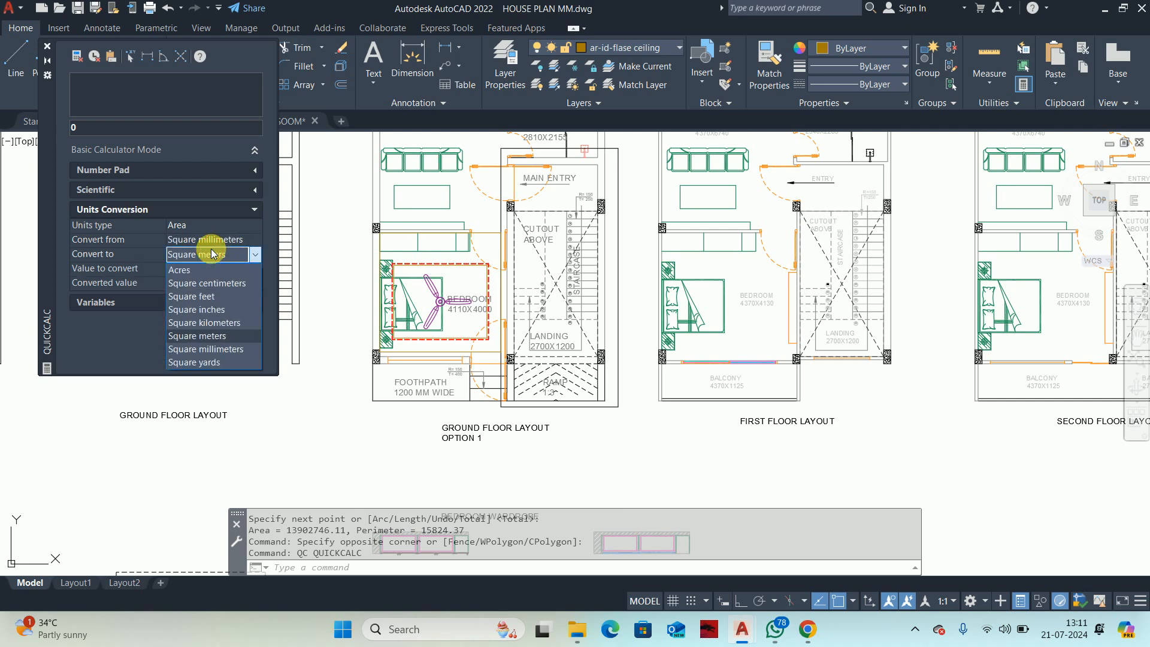
click(191, 296)
click(186, 269)
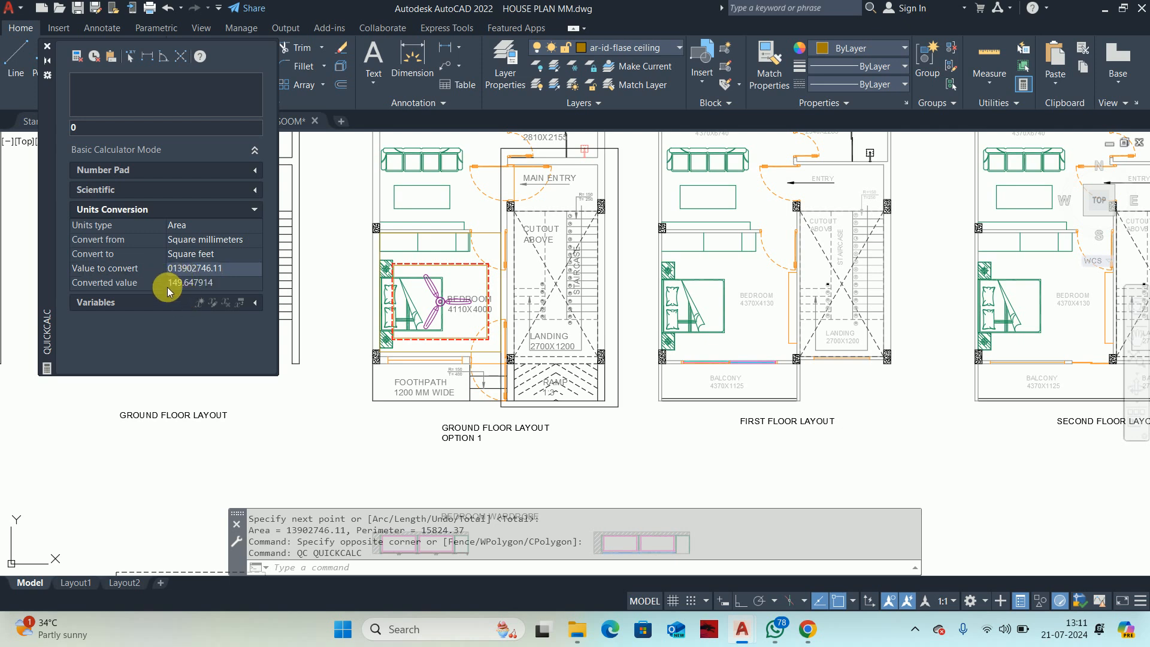
click(48, 46)
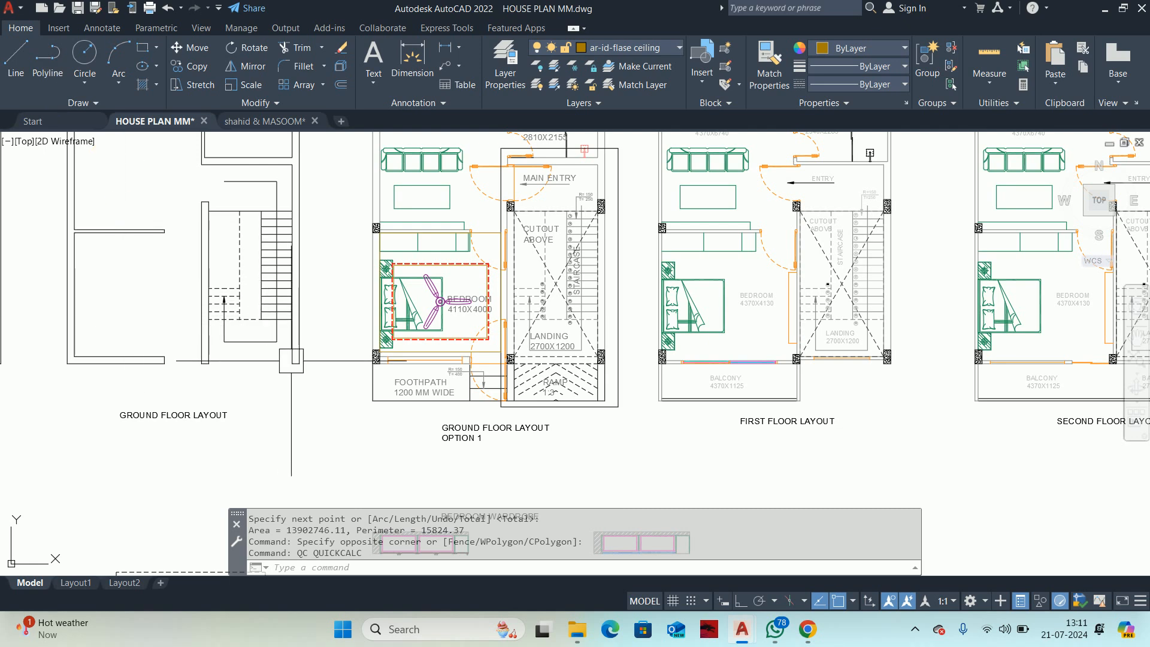
key(super)
text(pl)
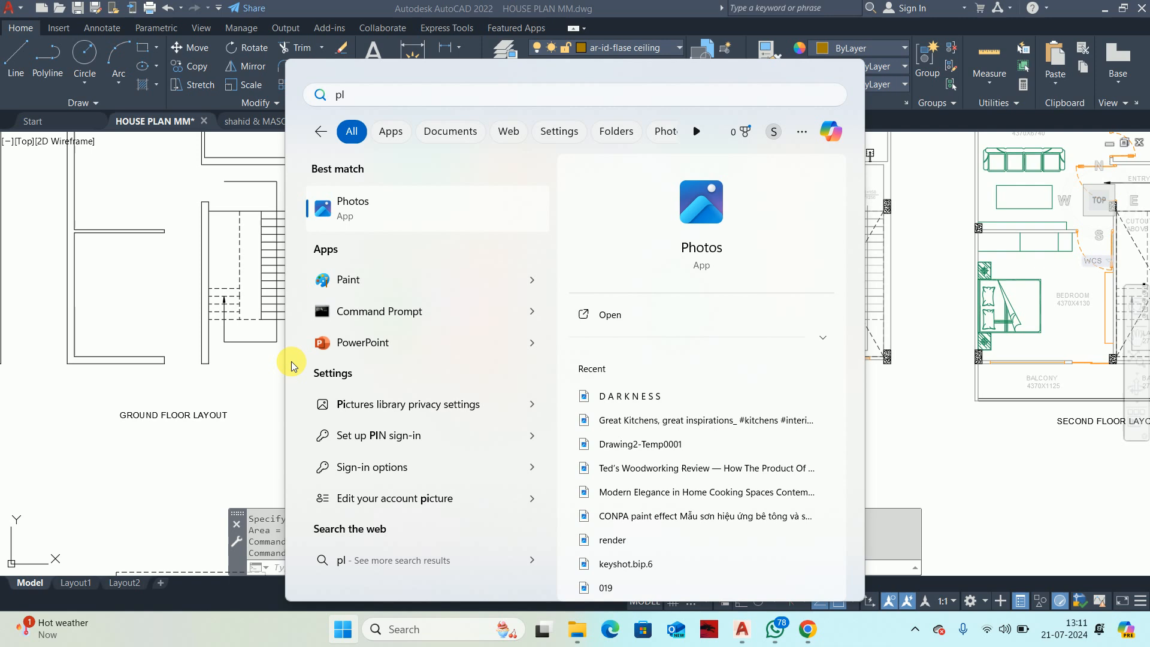
key(Escape)
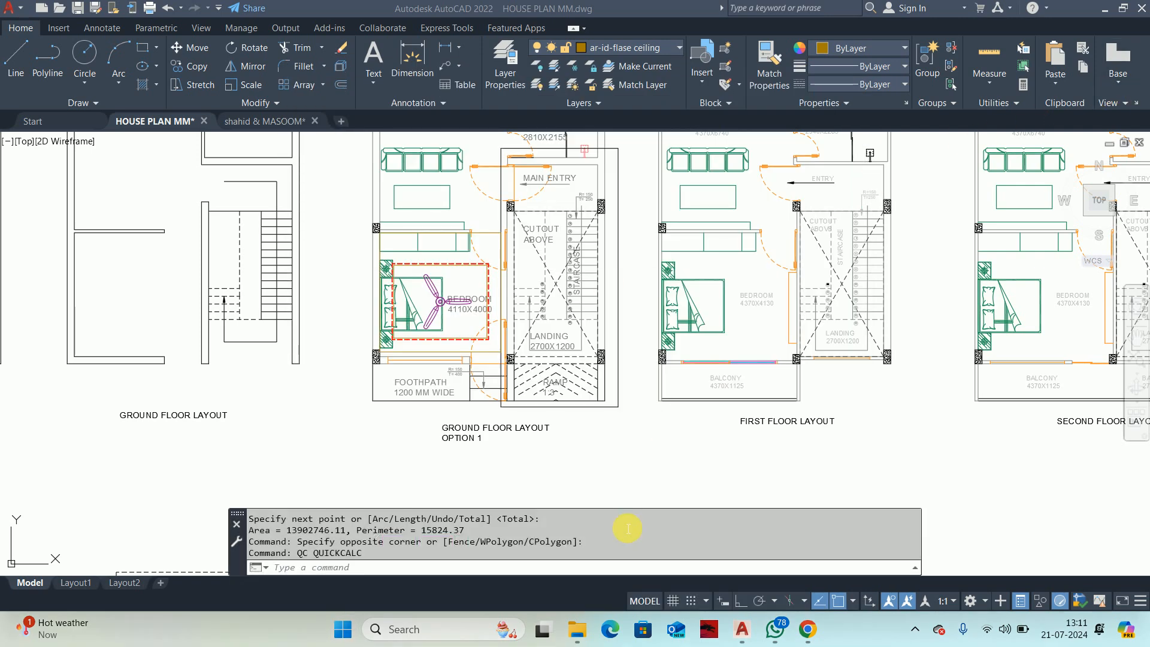
Open Paint with a blank canvas and close the Photos window.
key(super)
text(Pi)
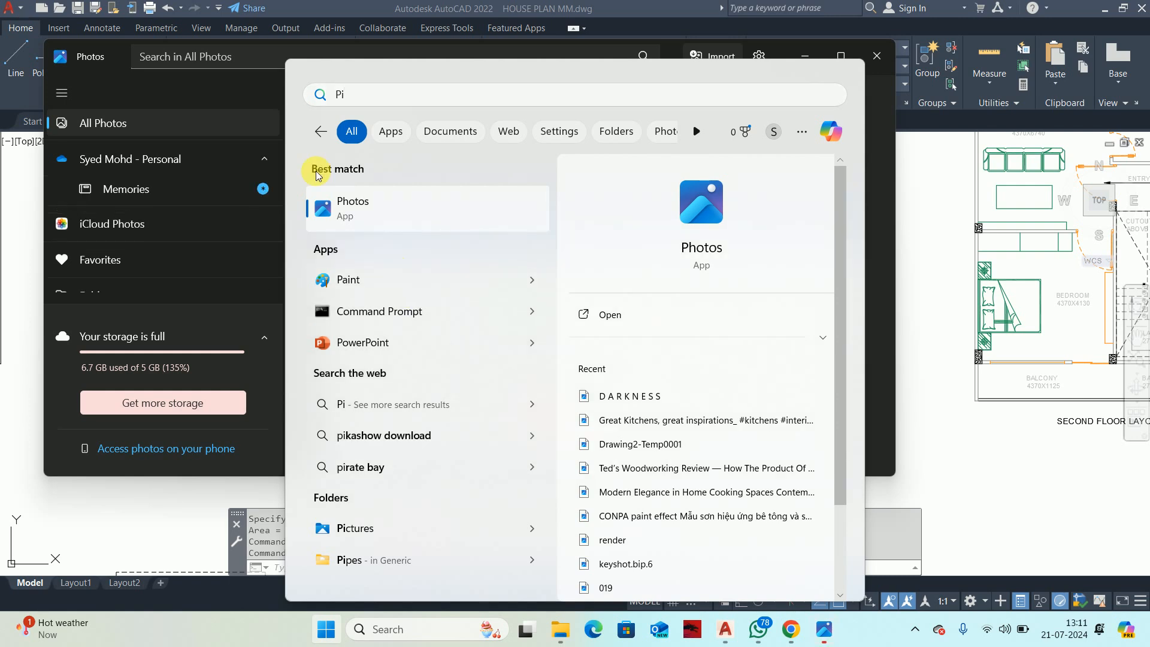
click(254, 43)
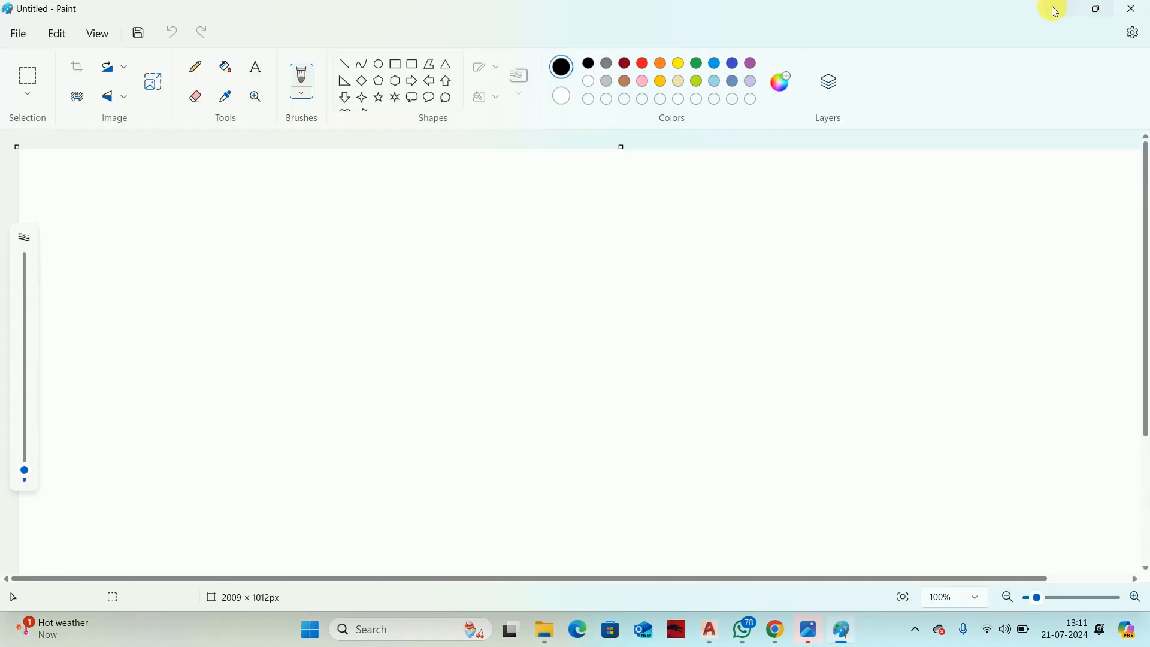
click(1052, 9)
click(871, 55)
click(825, 629)
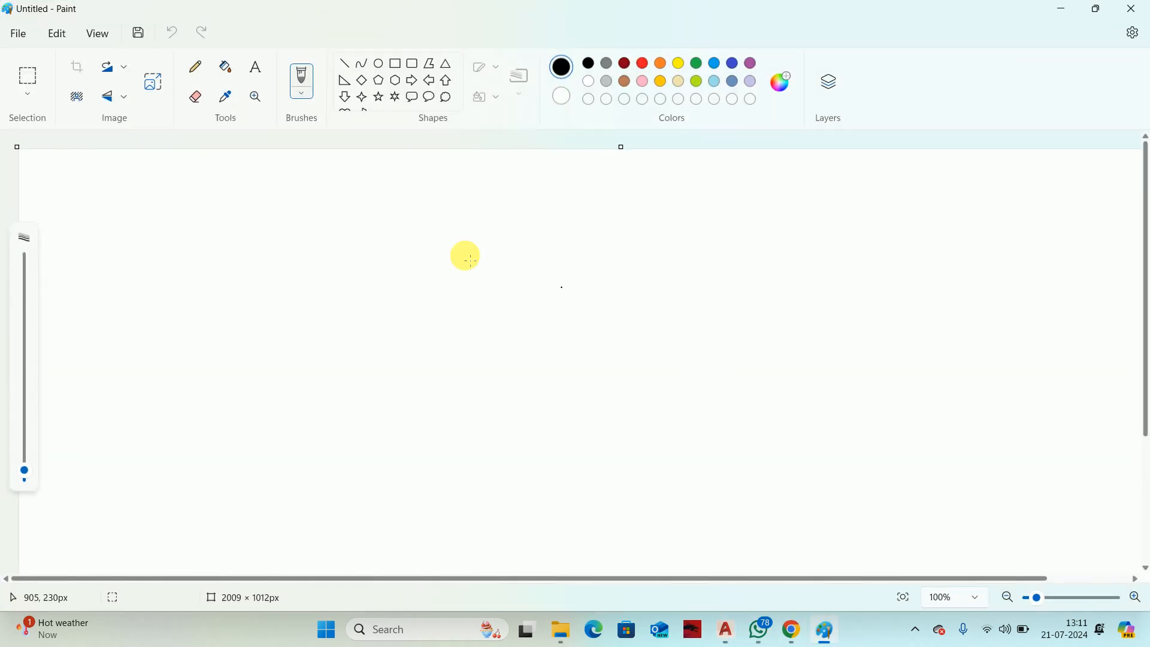
Handwrite "BR - 20 /Sqft" across the upper part of the canvas with a thickened Pencil.
click(186, 71)
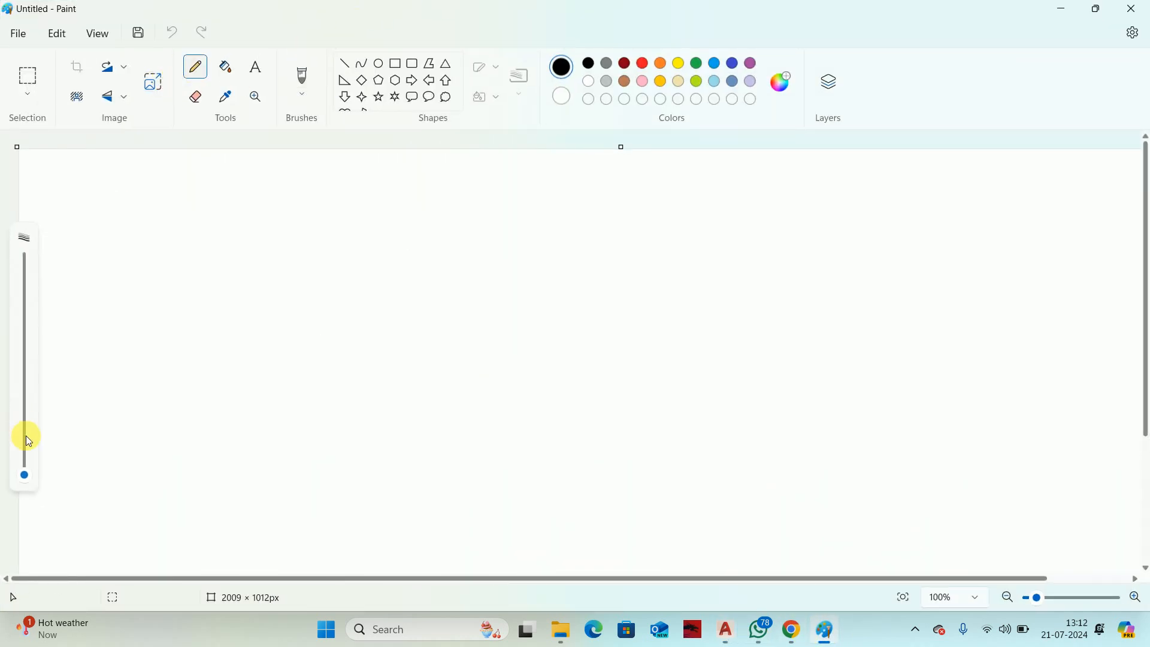
drag(22, 460, 23, 452)
ctrl+scroll(185, 222, up, 4)
ctrl+scroll(265, 198, up, 1)
drag(301, 225, 296, 275)
drag(384, 220, 414, 271)
drag(464, 242, 512, 242)
drag(633, 211, 662, 265)
drag(711, 222, 710, 224)
mouse_move(872, 226)
mouse_down()
mouse_move(857, 214)
mouse_move(844, 257)
mouse_up()
mouse_move(934, 230)
mouse_down()
mouse_move(908, 238)
mouse_move(910, 300)
mouse_up()
mouse_move(986, 204)
mouse_down()
mouse_move(960, 280)
mouse_move(958, 263)
mouse_up()
mouse_move(1021, 193)
mouse_down()
mouse_move(1012, 252)
mouse_move(1032, 219)
mouse_up()
Handwrite "150 - 3000" below the rate and draw a box around the 3000.
mouse_move(327, 333)
mouse_down()
mouse_move(323, 381)
mouse_move(359, 378)
mouse_up()
drag(381, 340, 400, 344)
mouse_move(427, 345)
mouse_down()
mouse_move(424, 381)
mouse_move(440, 338)
mouse_up()
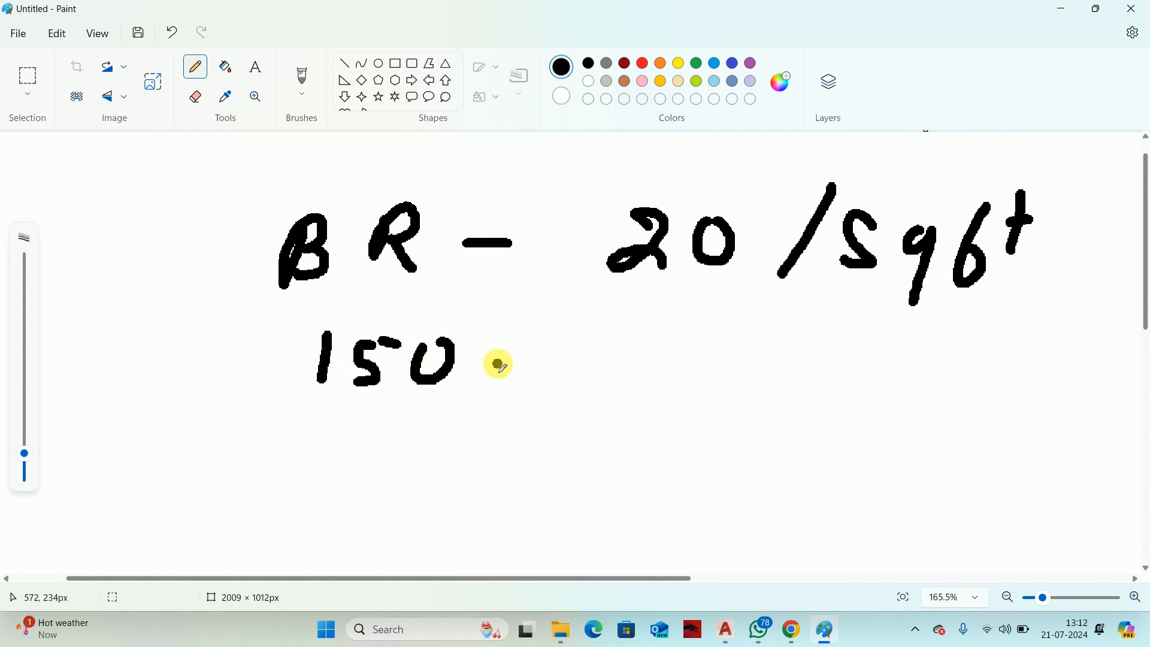
drag(495, 363, 563, 367)
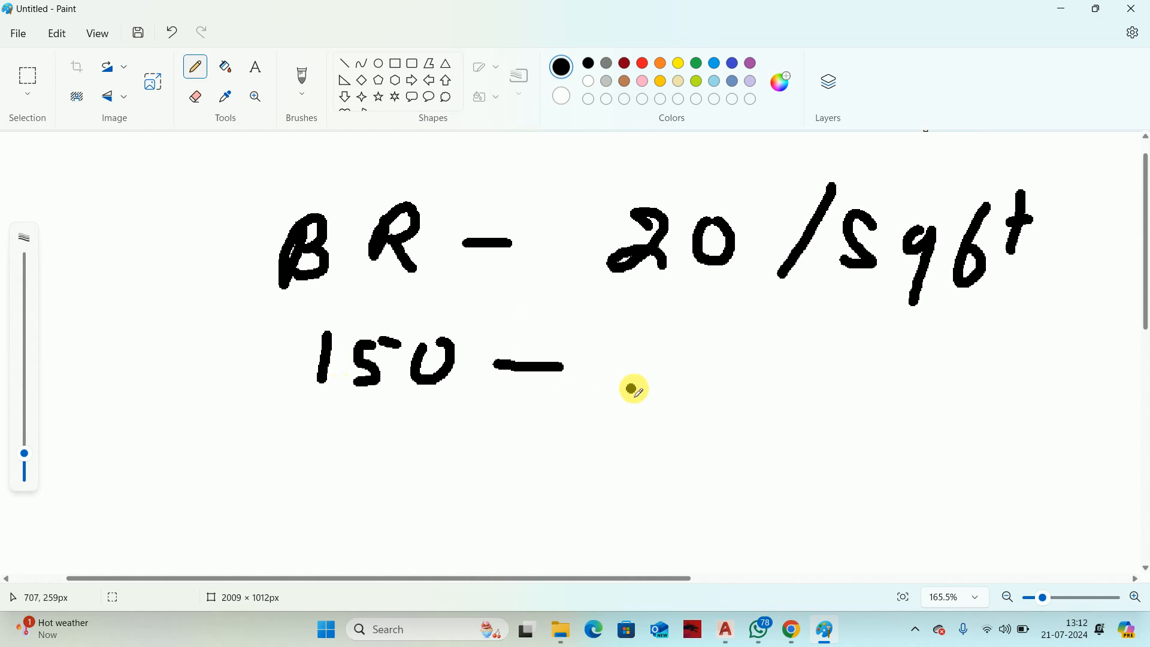
drag(675, 358, 640, 391)
mouse_move(711, 367)
mouse_down()
mouse_move(800, 364)
mouse_move(758, 356)
mouse_up()
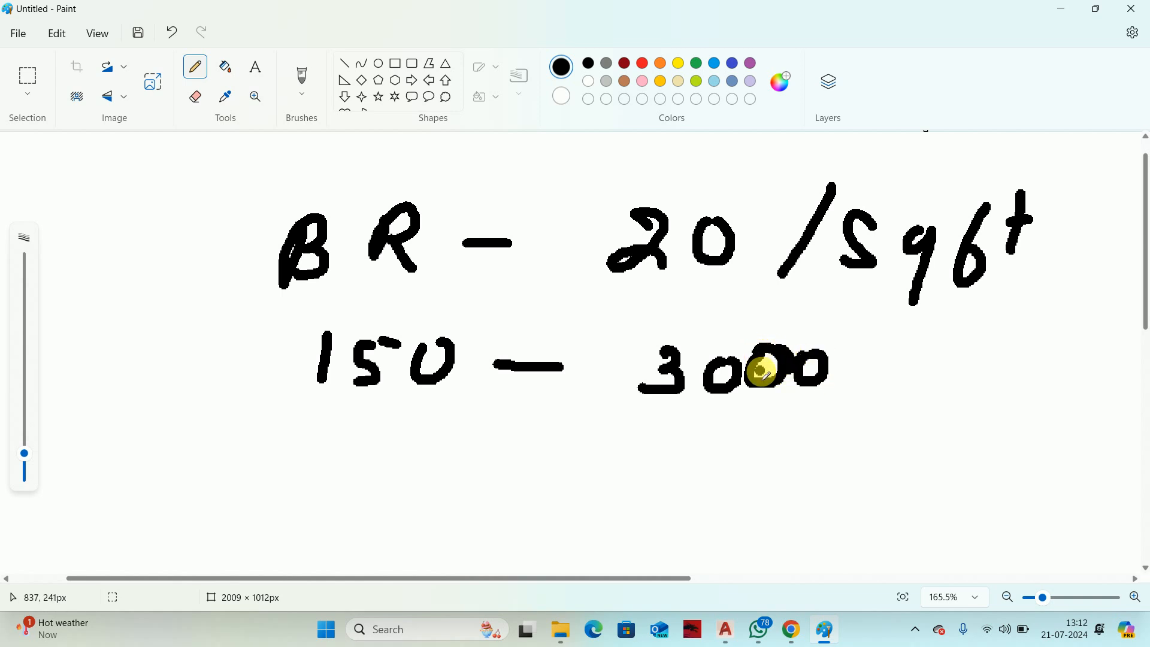
drag(640, 329, 640, 330)
mouse_move(605, 410)
mouse_down()
mouse_move(675, 313)
mouse_move(885, 415)
mouse_move(588, 420)
mouse_up()
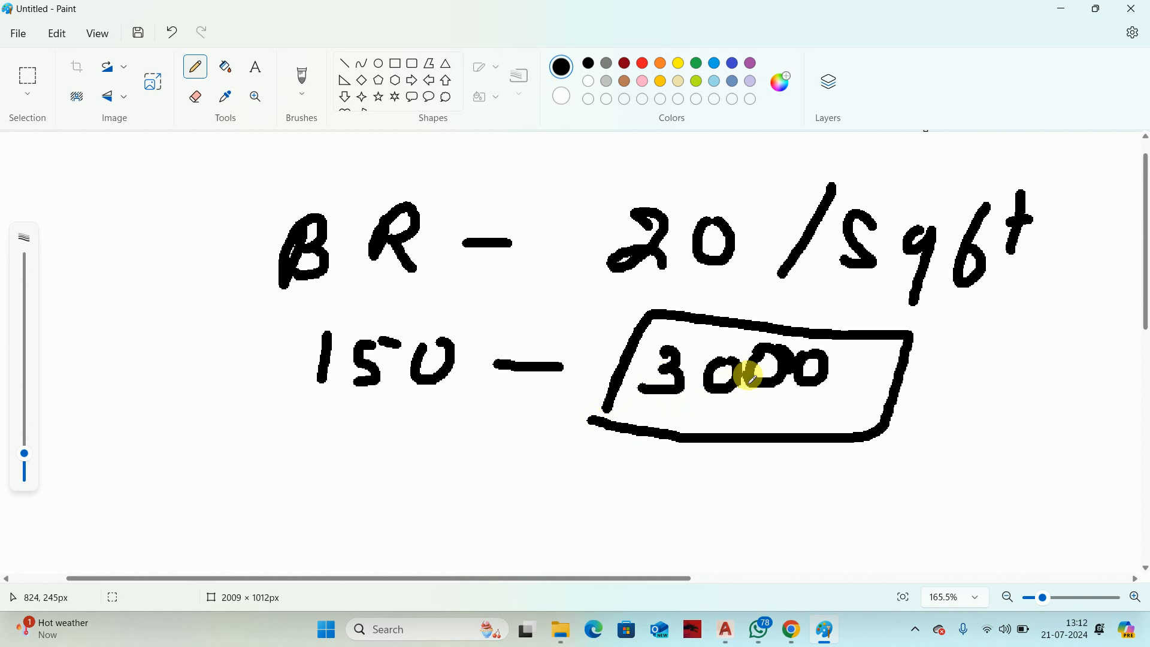
Switch to Chrome and search Google for "3000 lumens to watts".
click(790, 632)
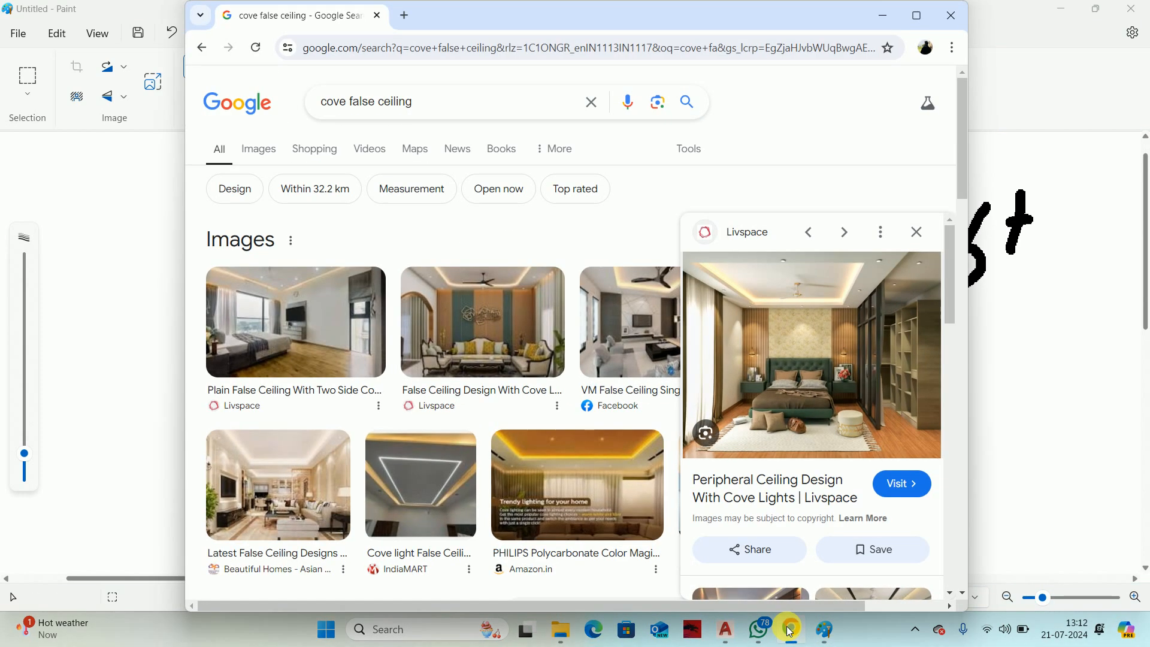
drag(424, 100, 212, 106)
text(3000)
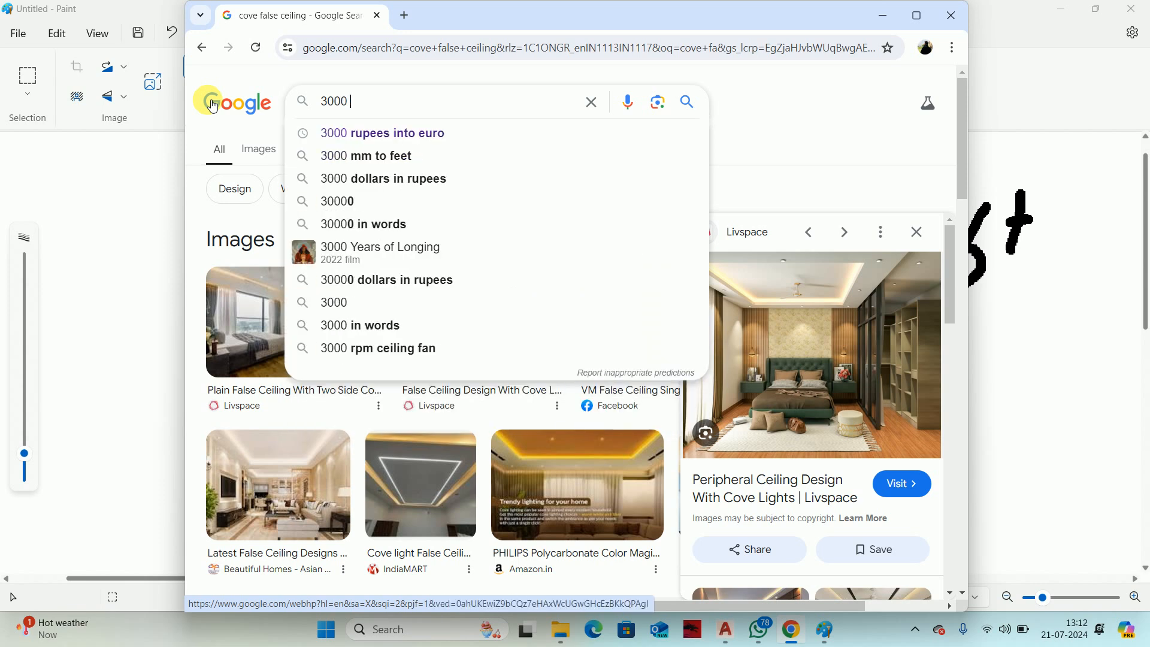
text( lum)
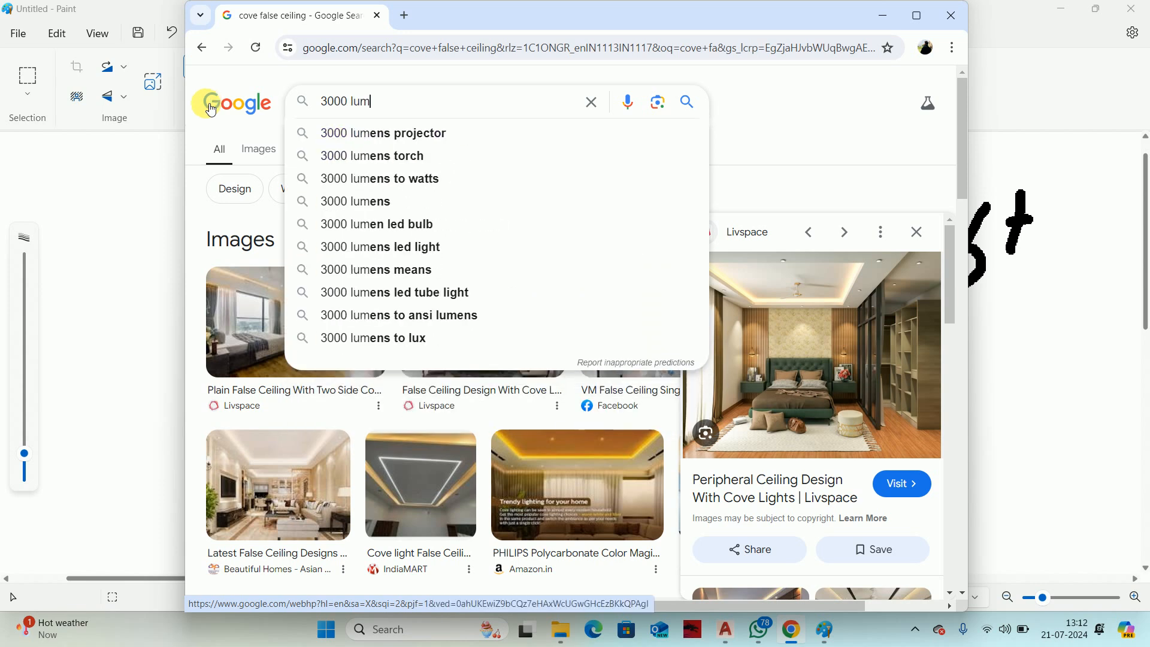
text(ens)
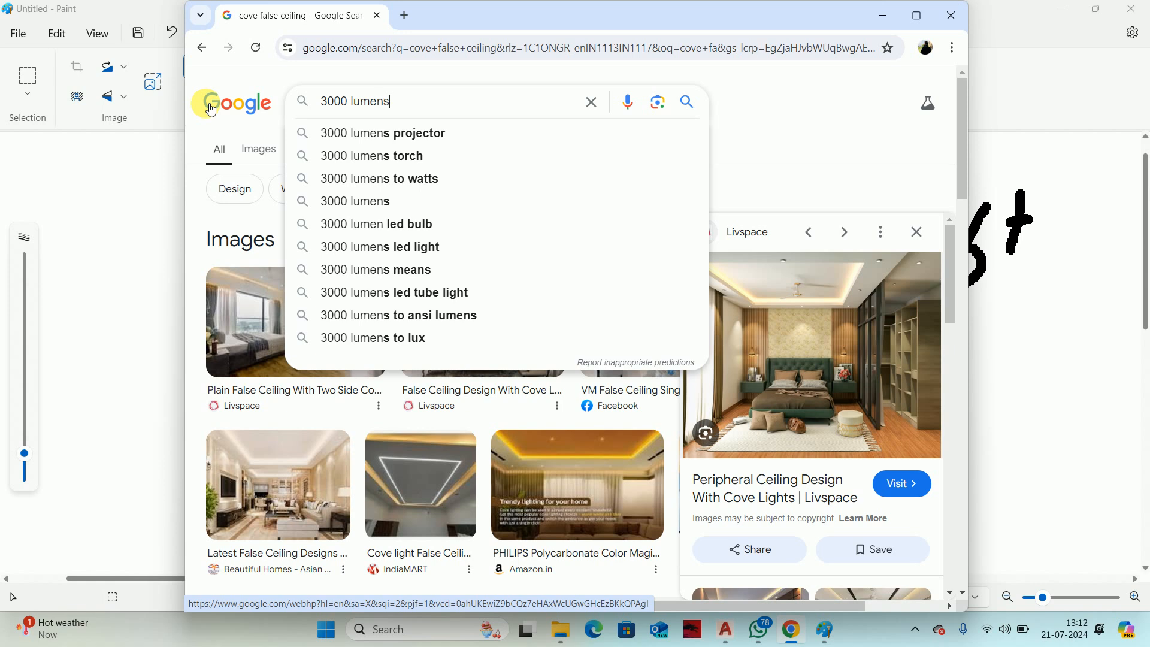
click(429, 180)
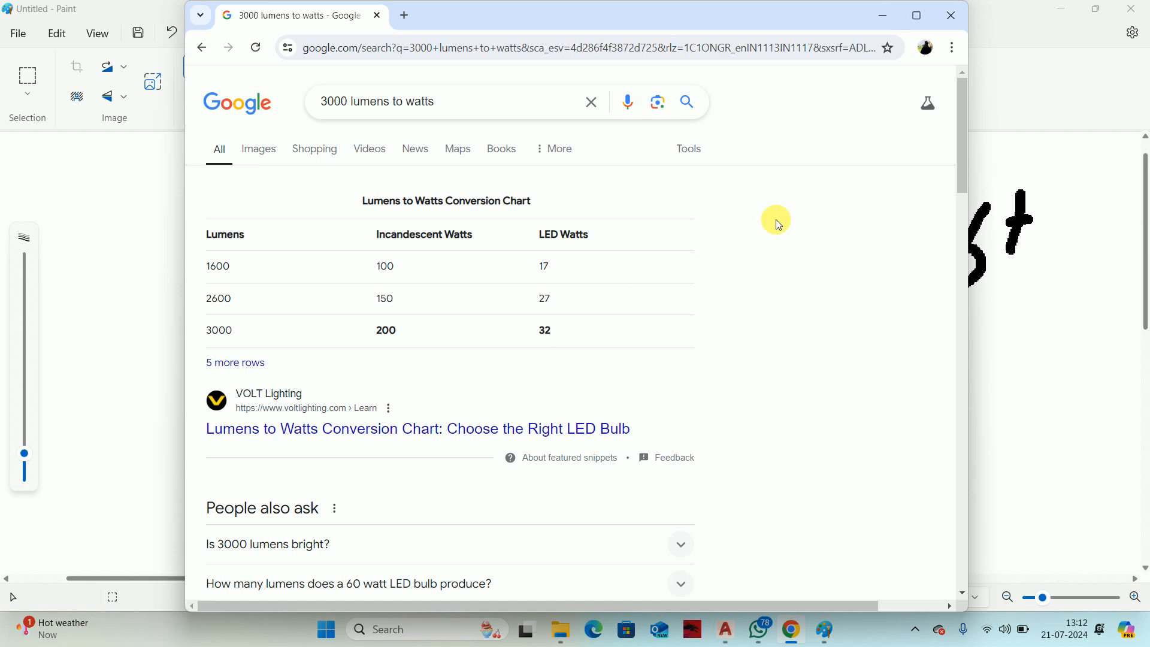
Minimize Chrome and Paint to return to the AutoCAD floor plan and open the Windows Calculator.
click(885, 16)
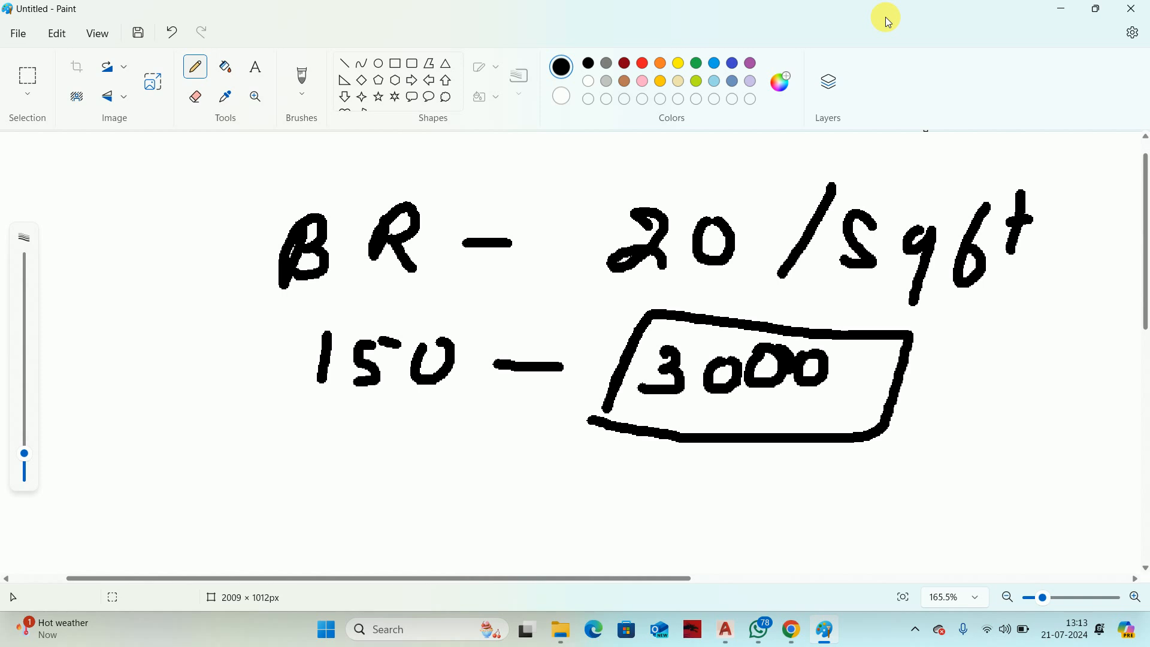
click(1066, 8)
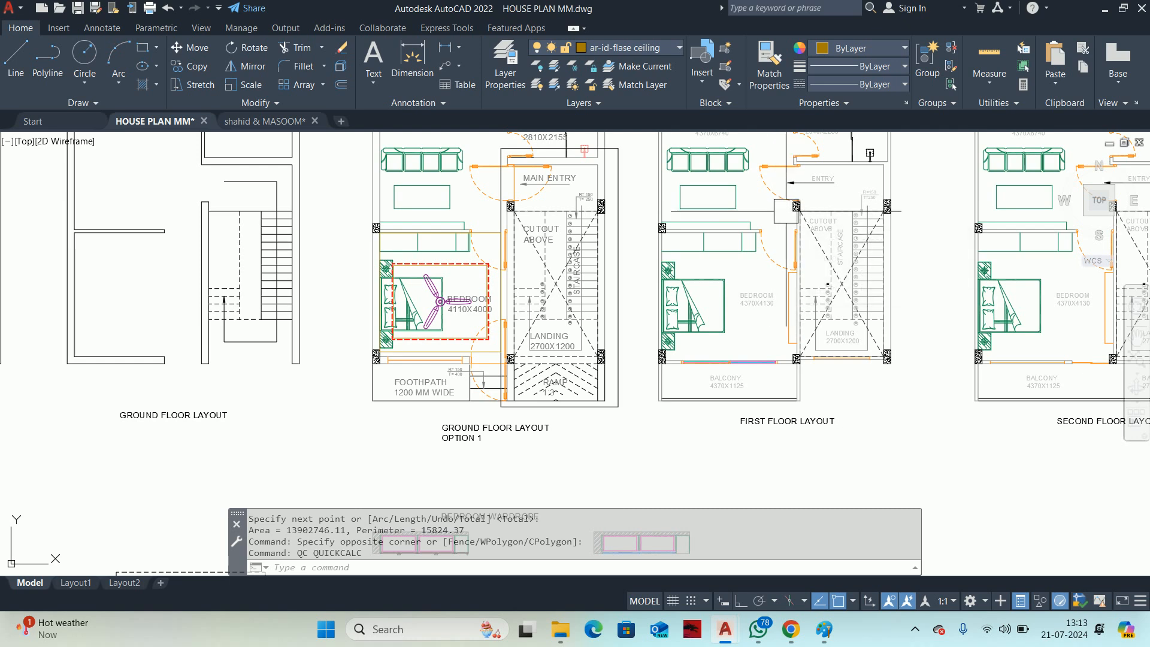
mouse_move(781, 213)
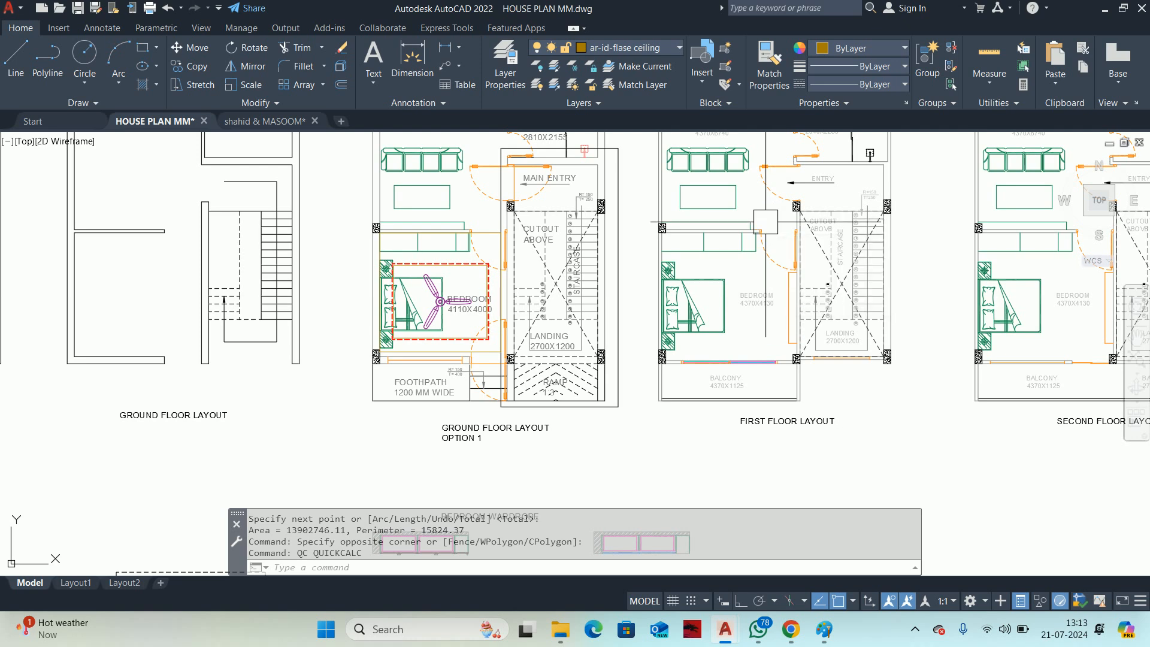
mouse_move(608, 326)
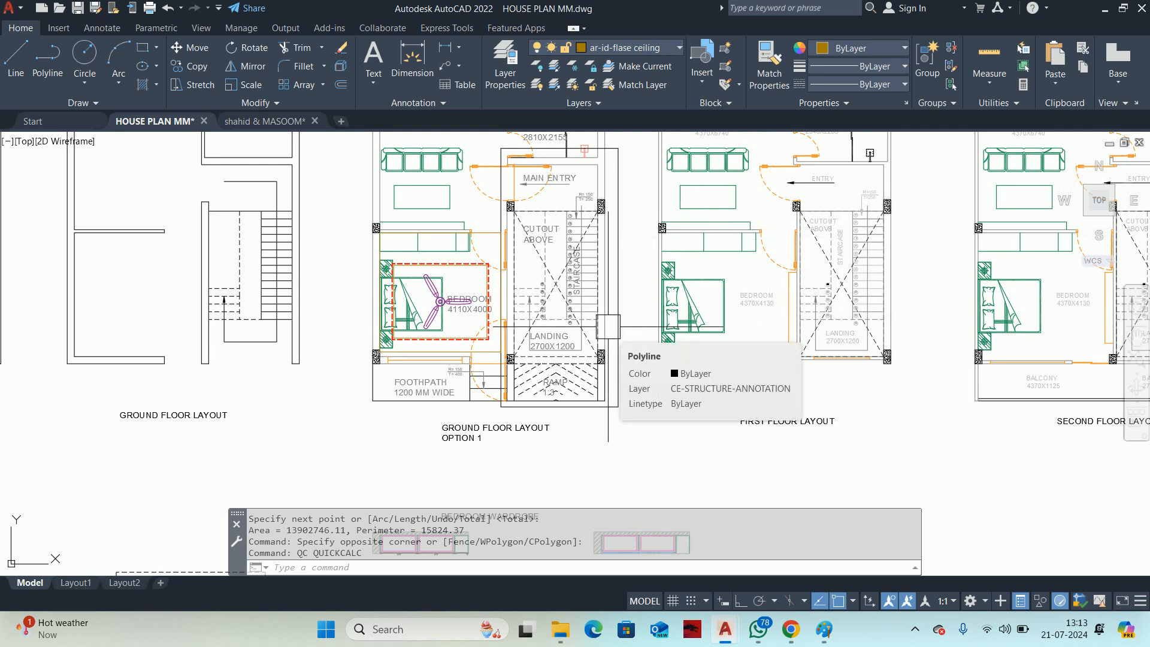
key(super+r)
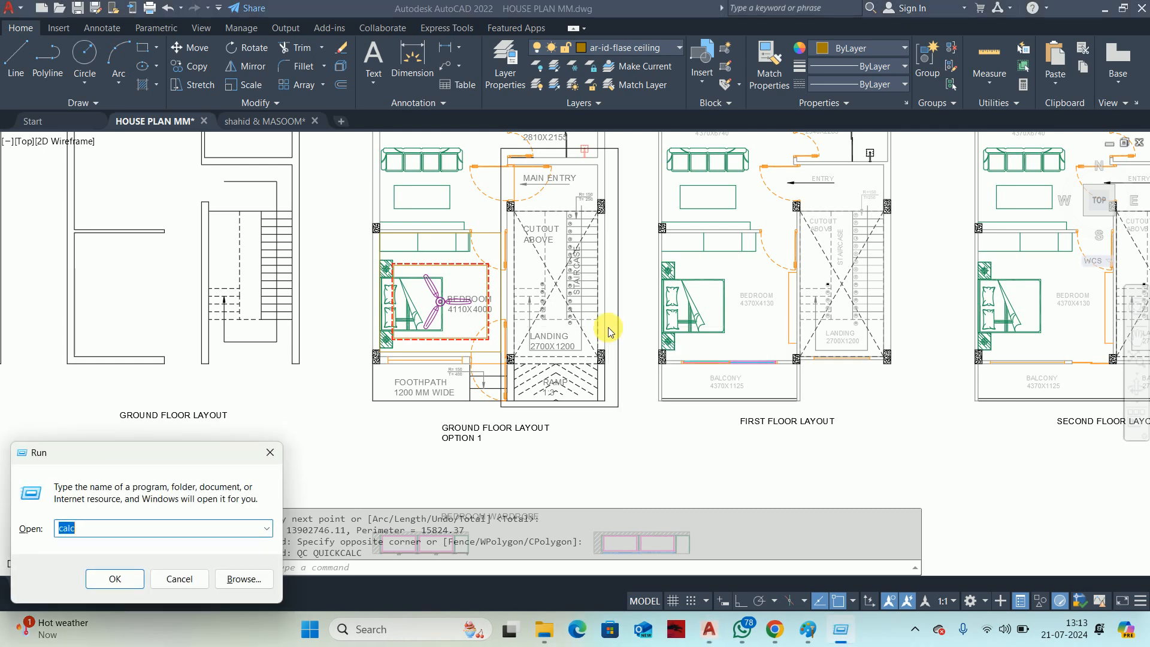
key(Return)
Calculate 7.5 × 4 in the Calculator.
text(7.5)
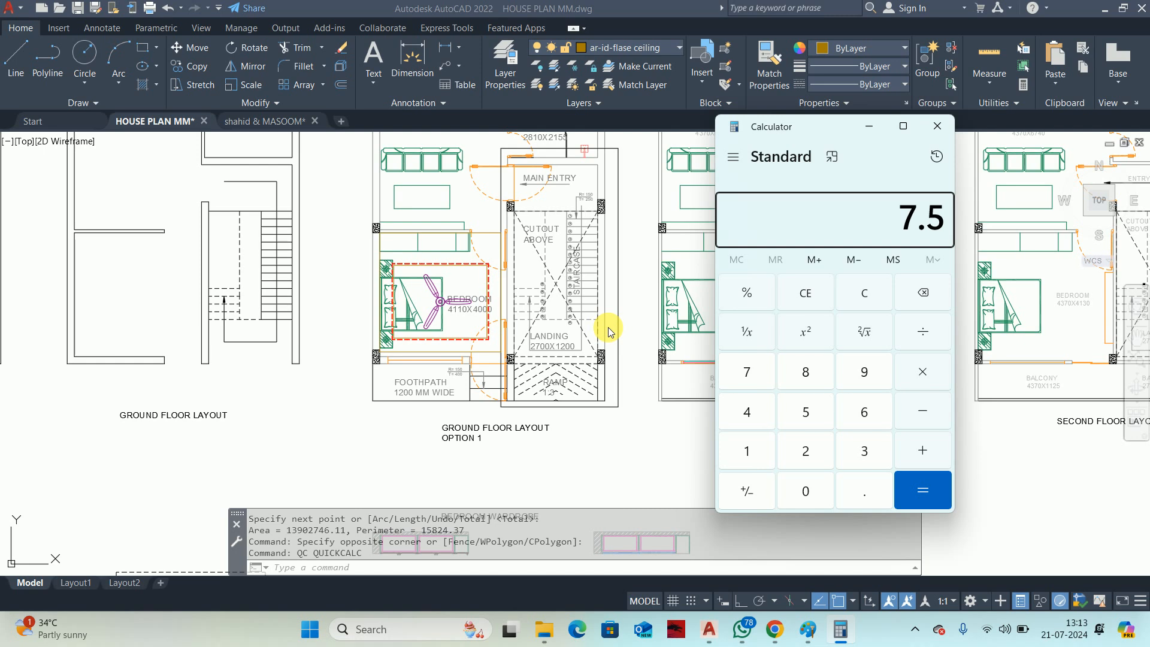
key(Return)
text(8)
key(BackSpace)
text(7.)
text(5 × )
text(4)
key(Return)
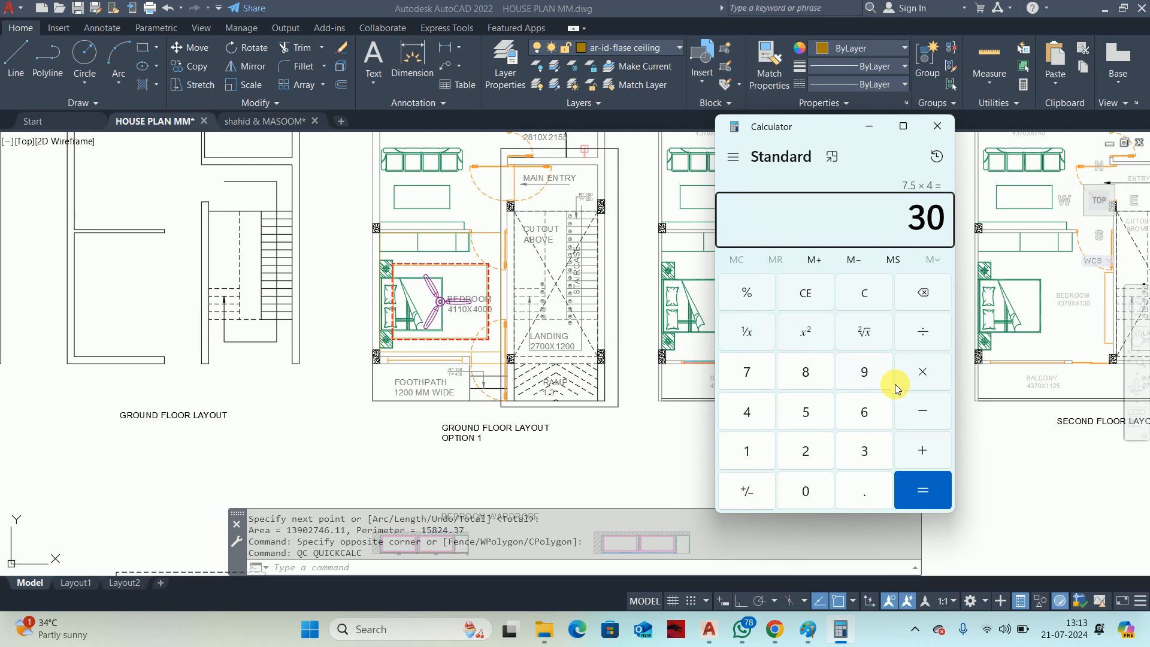
Calculate 9 × 4 for comparison.
click(864, 372)
click(922, 371)
click(746, 412)
click(923, 491)
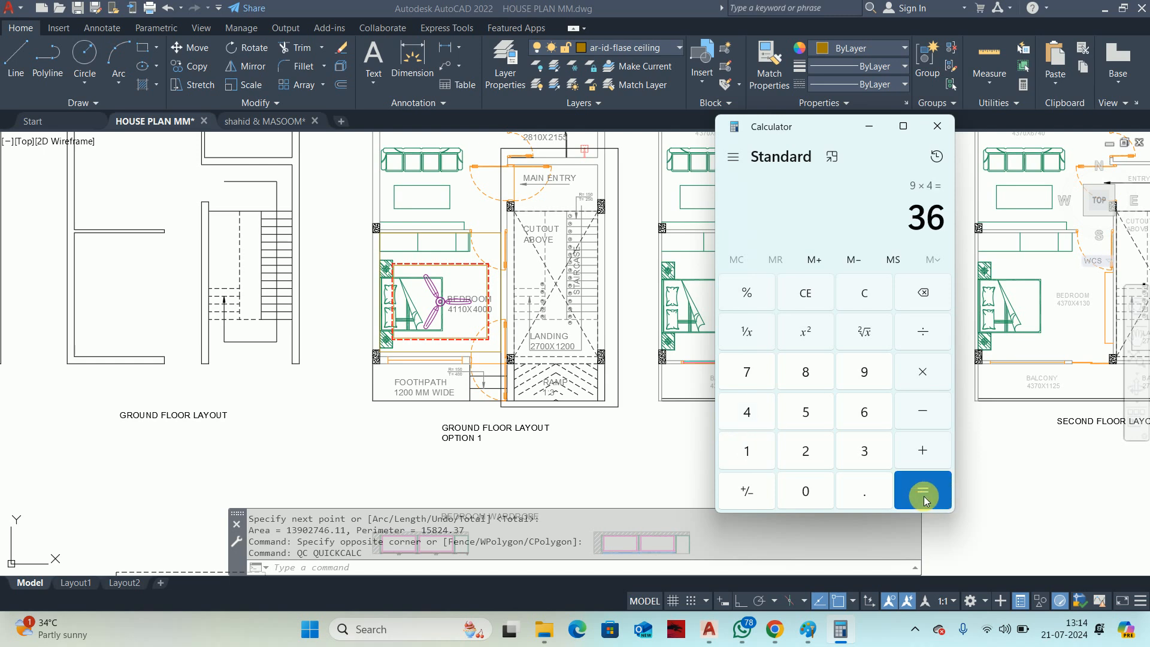
Calculate 7.5 × 6 in the Calculator.
click(746, 371)
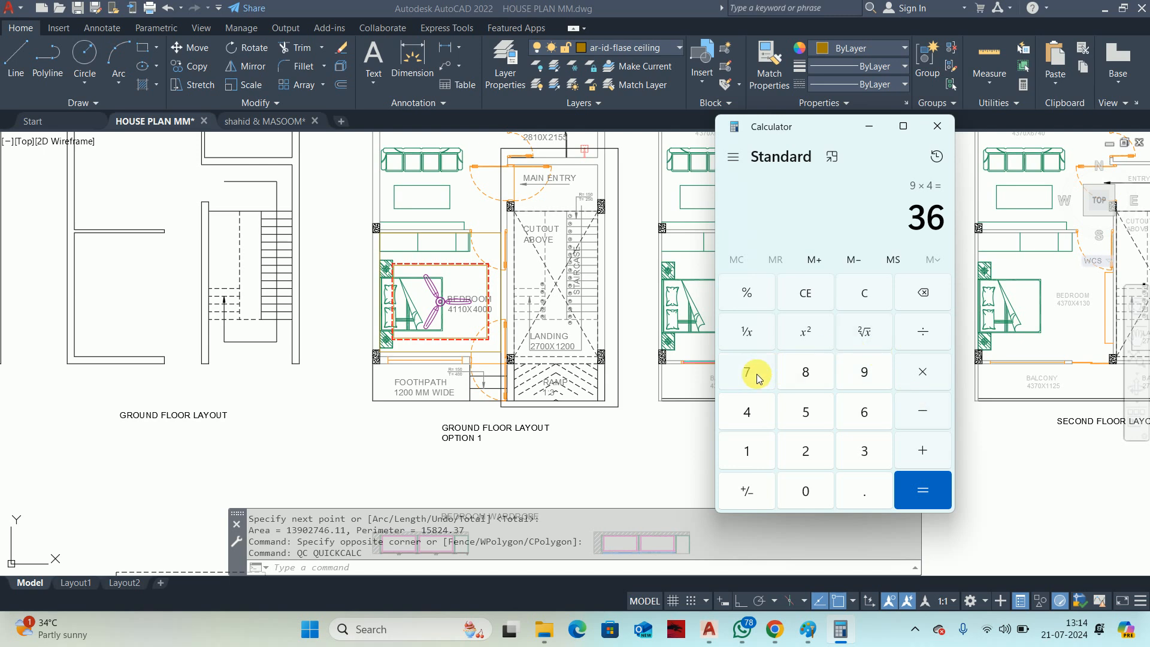
click(860, 492)
click(806, 412)
click(922, 371)
click(859, 416)
click(919, 490)
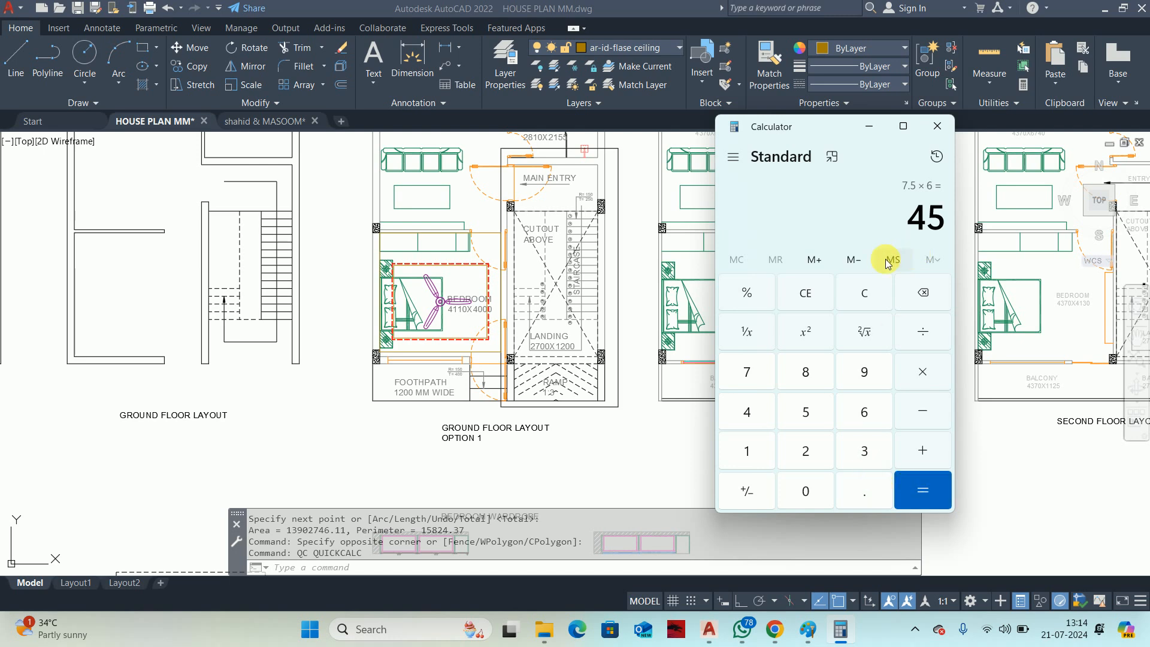
Minimize the Calculator and examine the cove false ceiling border around the ground floor Option 1 bedroom.
click(869, 126)
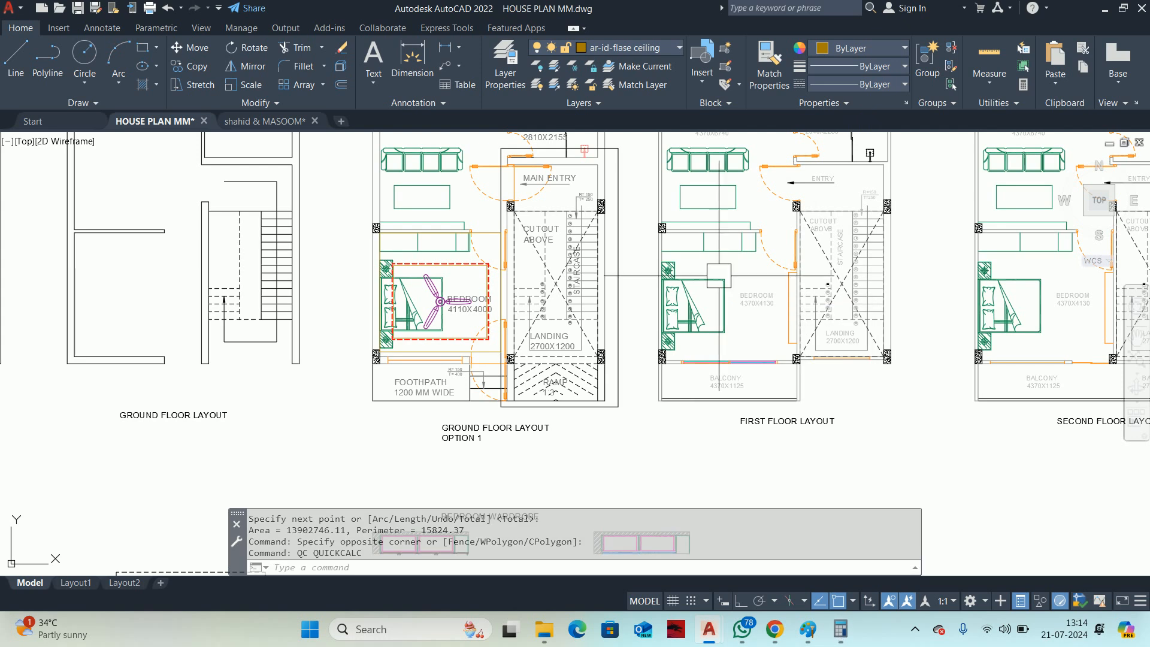
scroll(370, 287, up, 4)
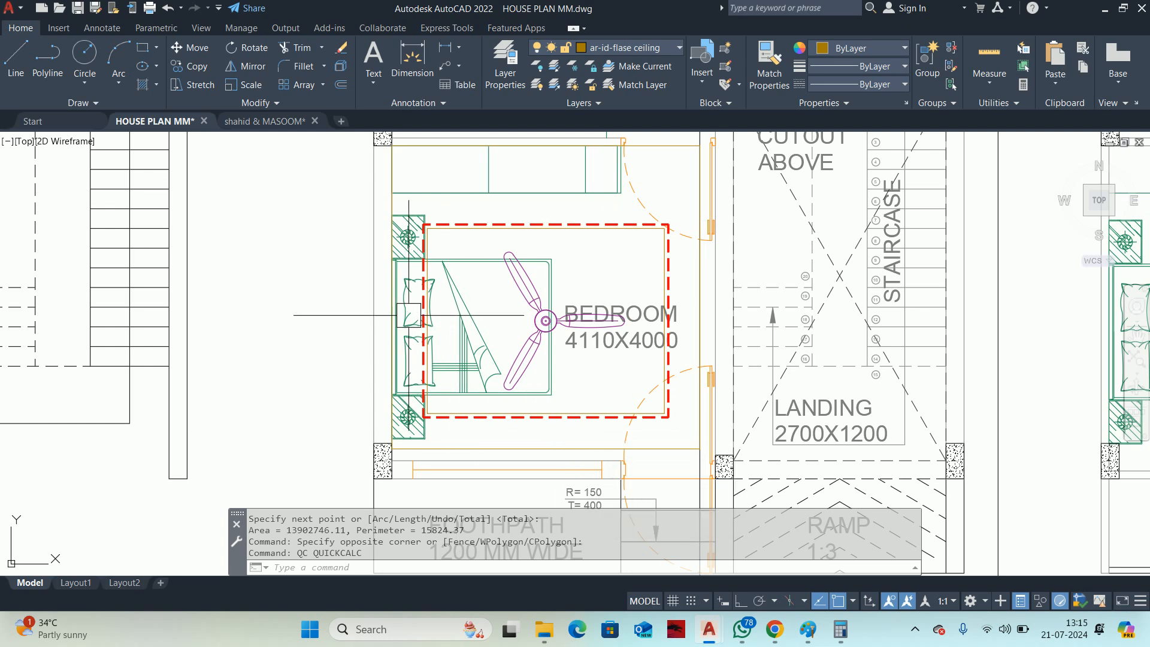
mouse_move(675, 322)
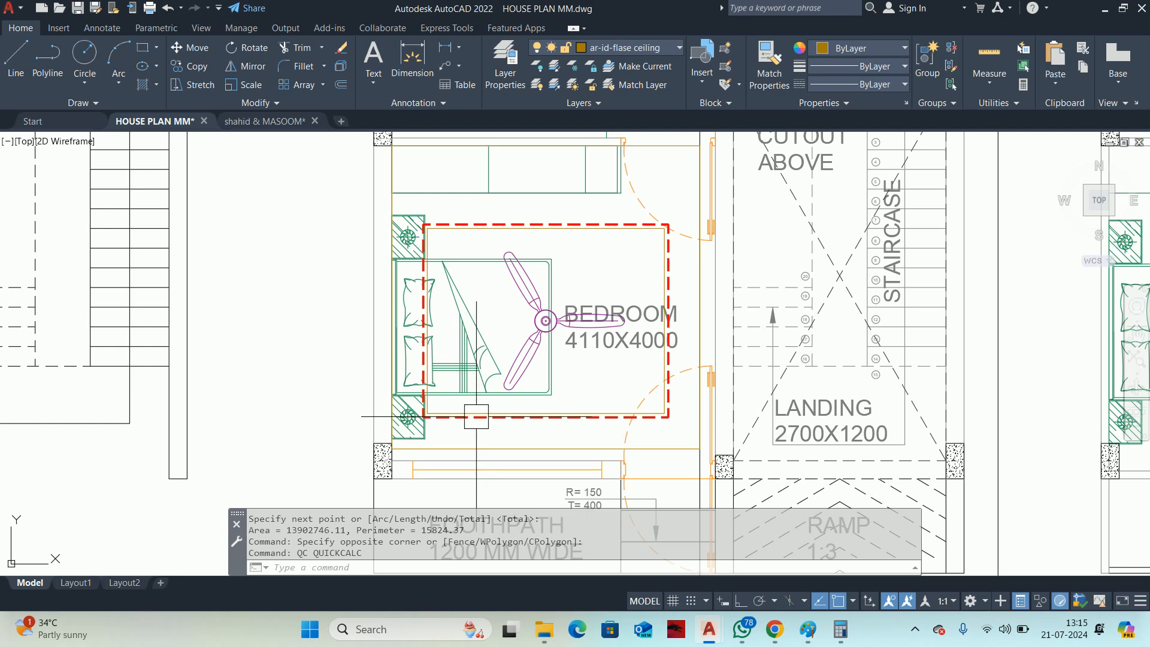
scroll(504, 220, up, 2)
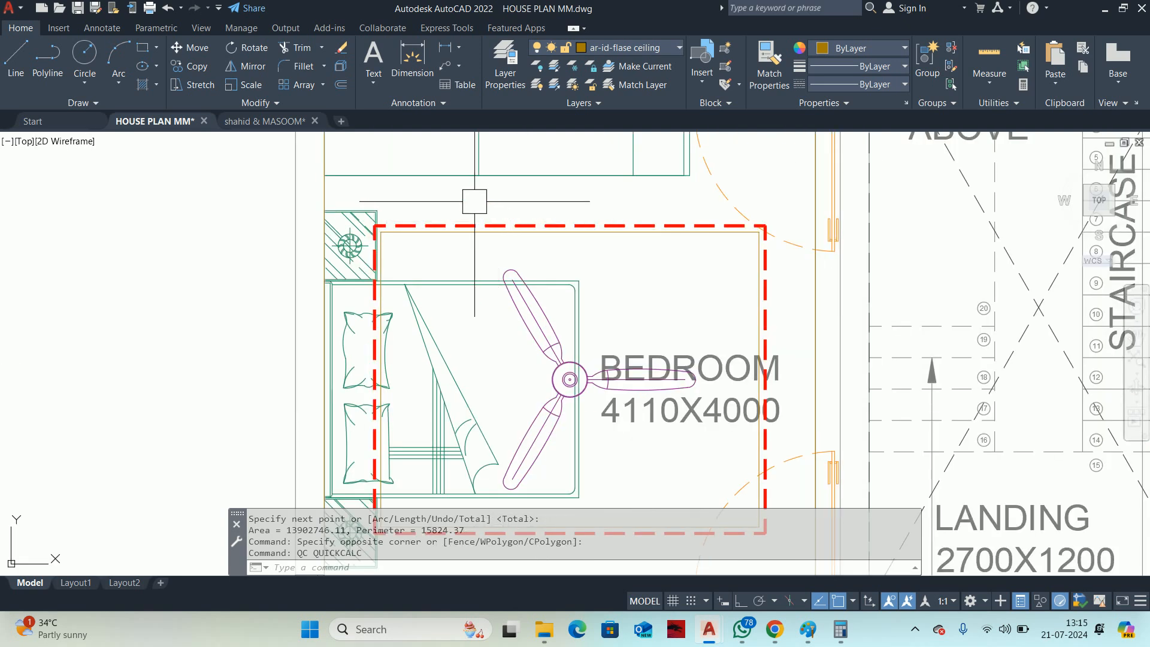
scroll(678, 205, down, 3)
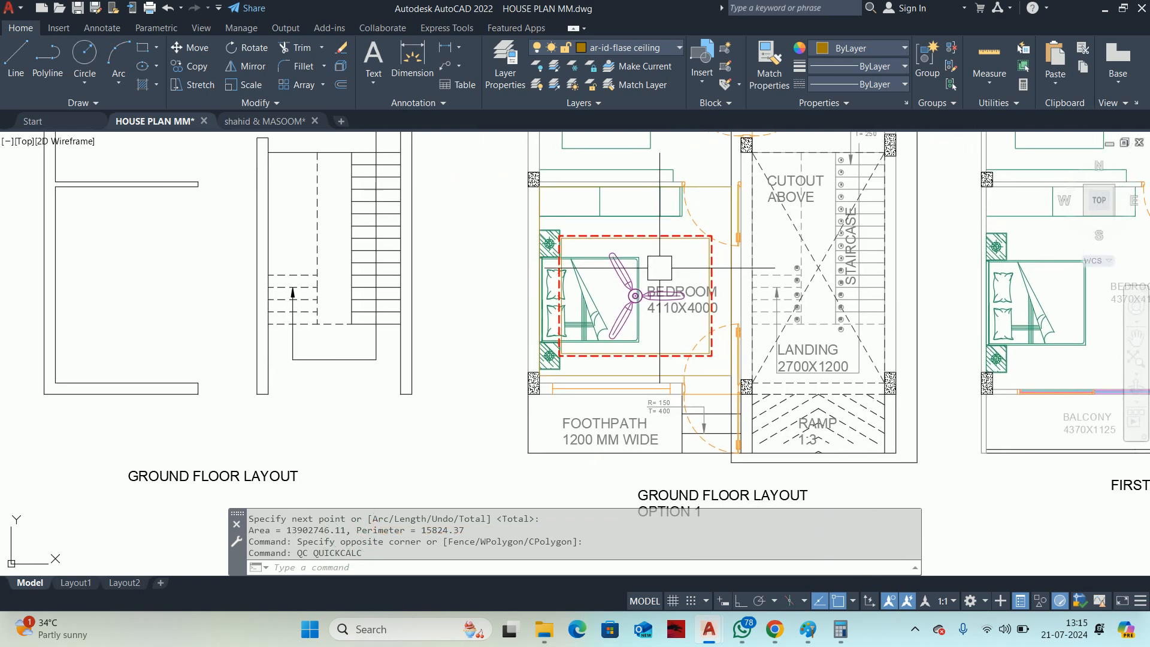
scroll(569, 389, up, 3)
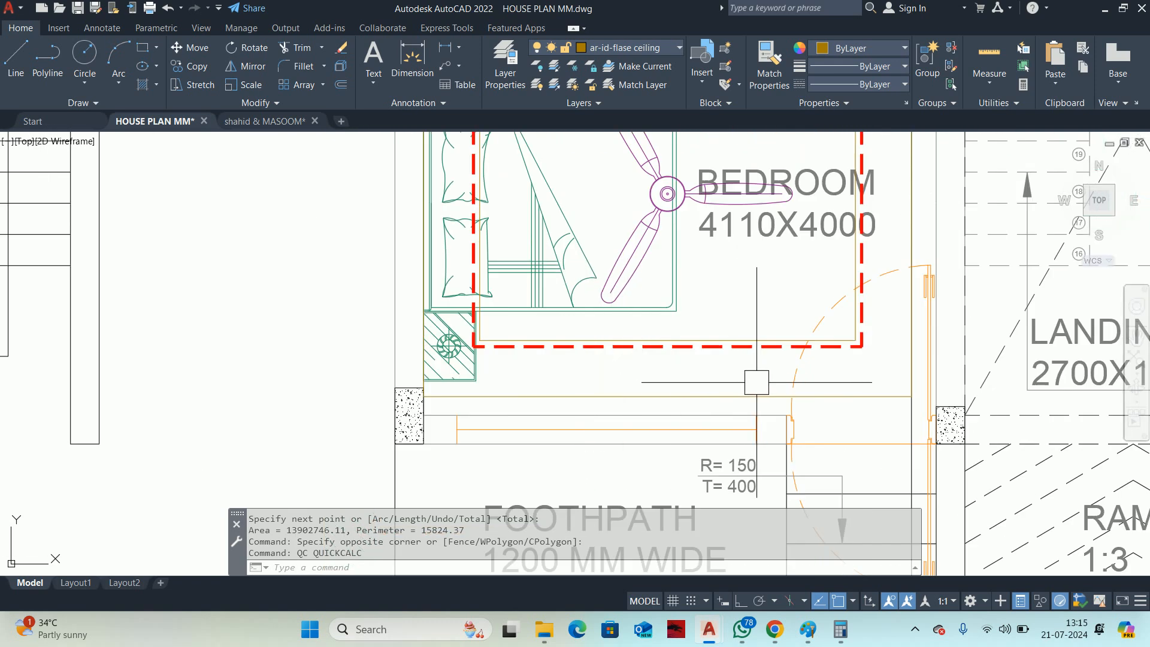
scroll(682, 381, down, 2)
middle_drag(621, 288, 641, 333)
key(Escape)
key(Escape)
key(Escape)
key(Escape)
Draw a vertical line from the midpoint of the inner ceiling rectangle's upper edge to the wardrobe edge above it.
scroll(656, 231, up, 2)
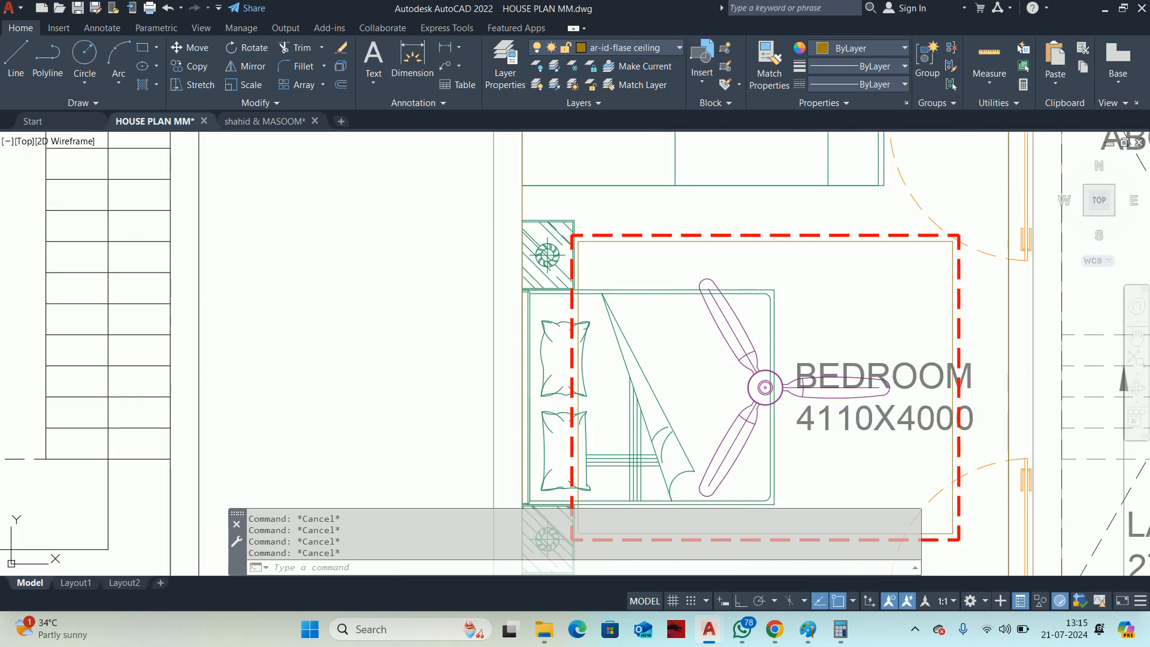
text(l)
key(Return)
click(765, 241)
click(764, 185)
key(Escape)
key(Escape)
Draw a line from the midpoint of the short vertical line across to the bedroom's left wall.
key(Return)
click(765, 213)
scroll(513, 210, up, 2)
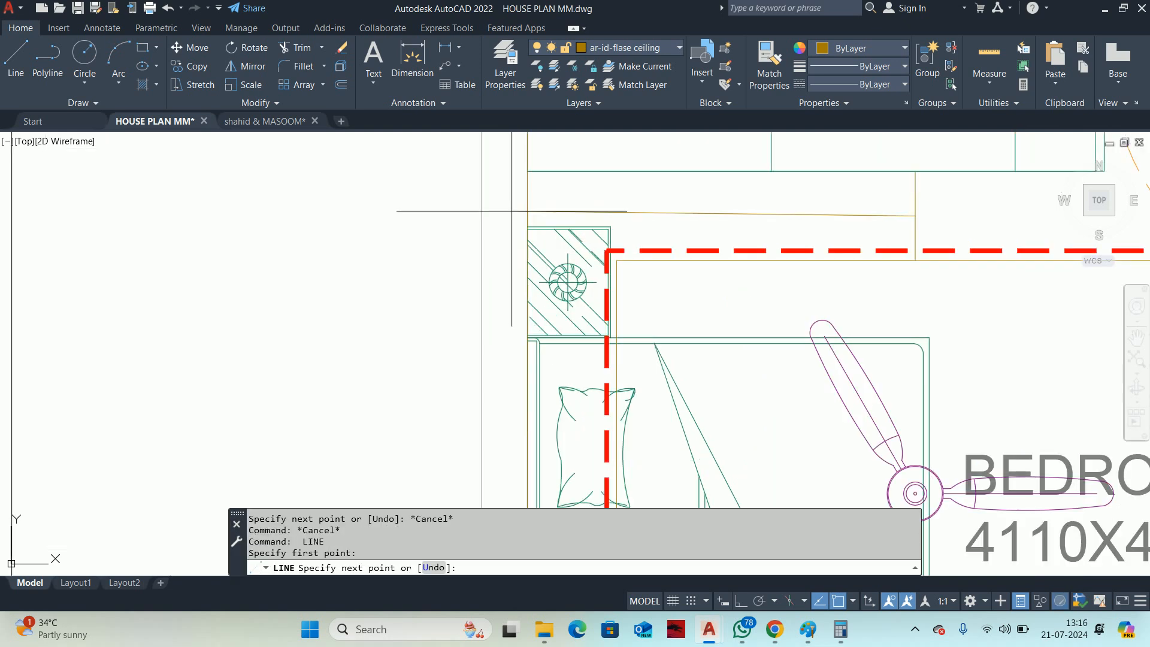
click(510, 209)
key(Escape)
Stretch the right end of the horizontal line across to the door-side wall of the bedroom.
click(803, 218)
middle_drag(908, 229, 659, 230)
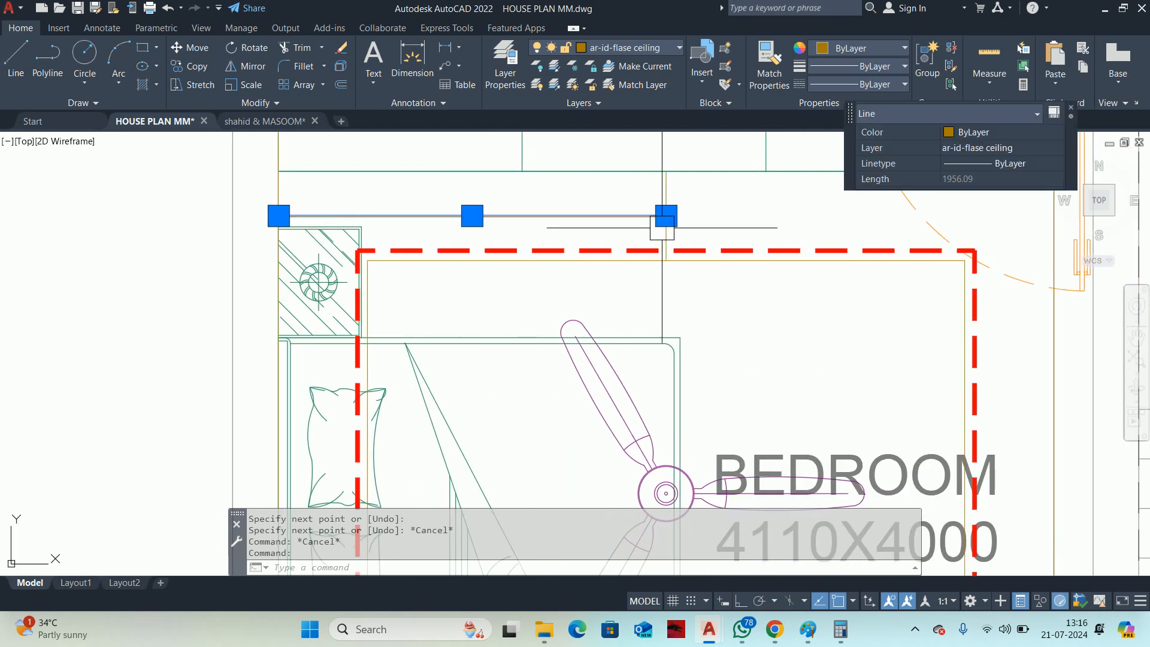
click(666, 216)
middle_drag(928, 225, 691, 226)
scroll(860, 223, up, 2)
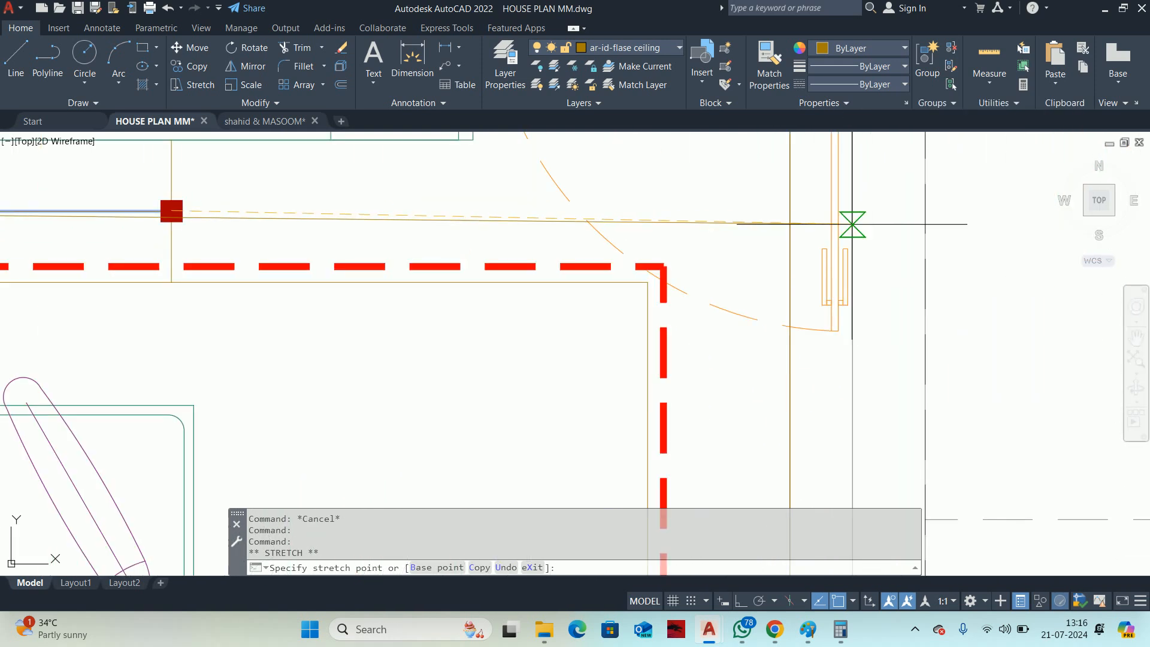
key(Escape)
key(Escape)
key(Escape)
key(Escape)
scroll(852, 211, down, 5)
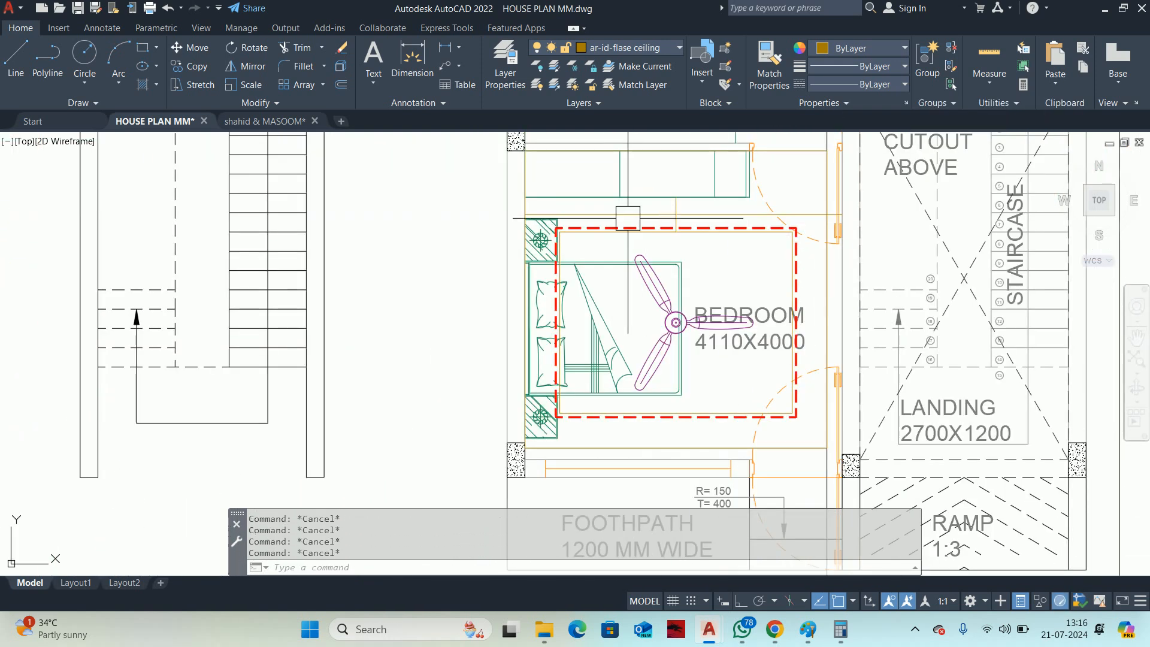
Divide the horizontal line between the ceiling border and the wardrobe into 4 equal segments.
text(div)
key(Return)
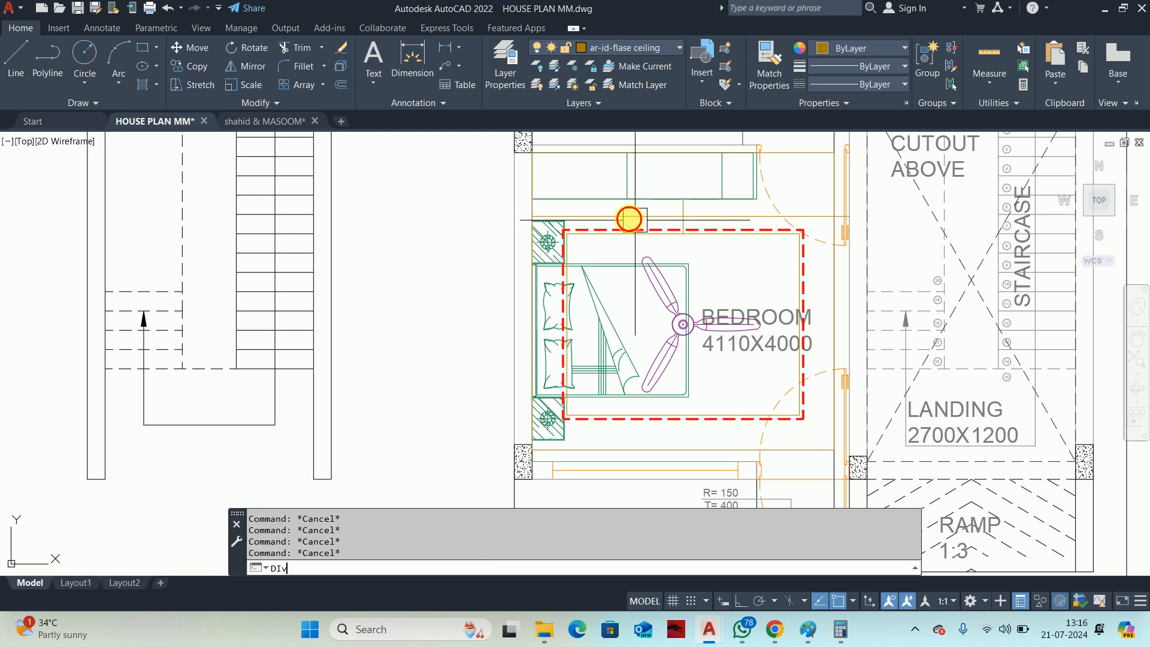
scroll(624, 212, up, 4)
click(573, 221)
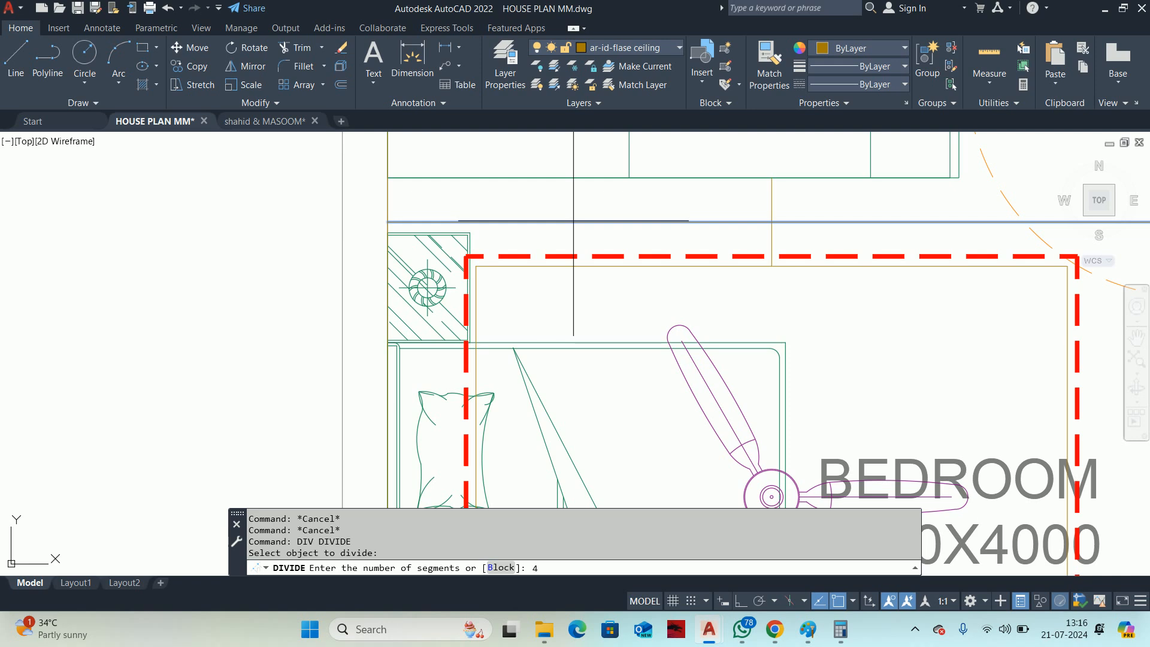
text(4)
key(Return)
scroll(560, 240, down, 2)
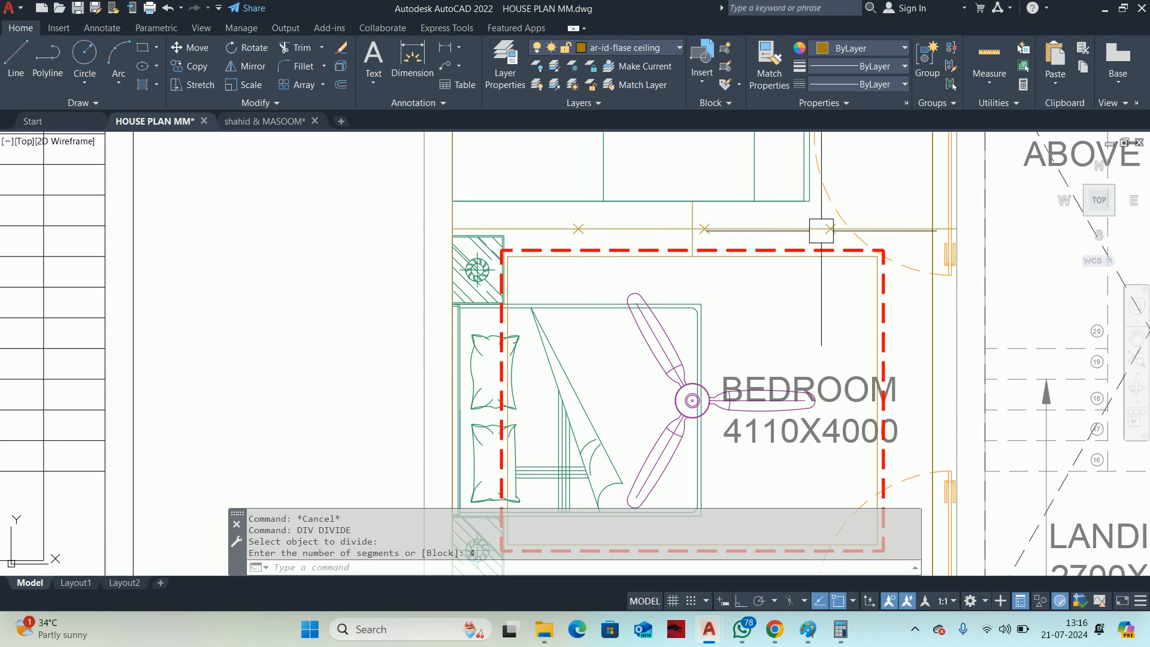
scroll(818, 229, down, 1)
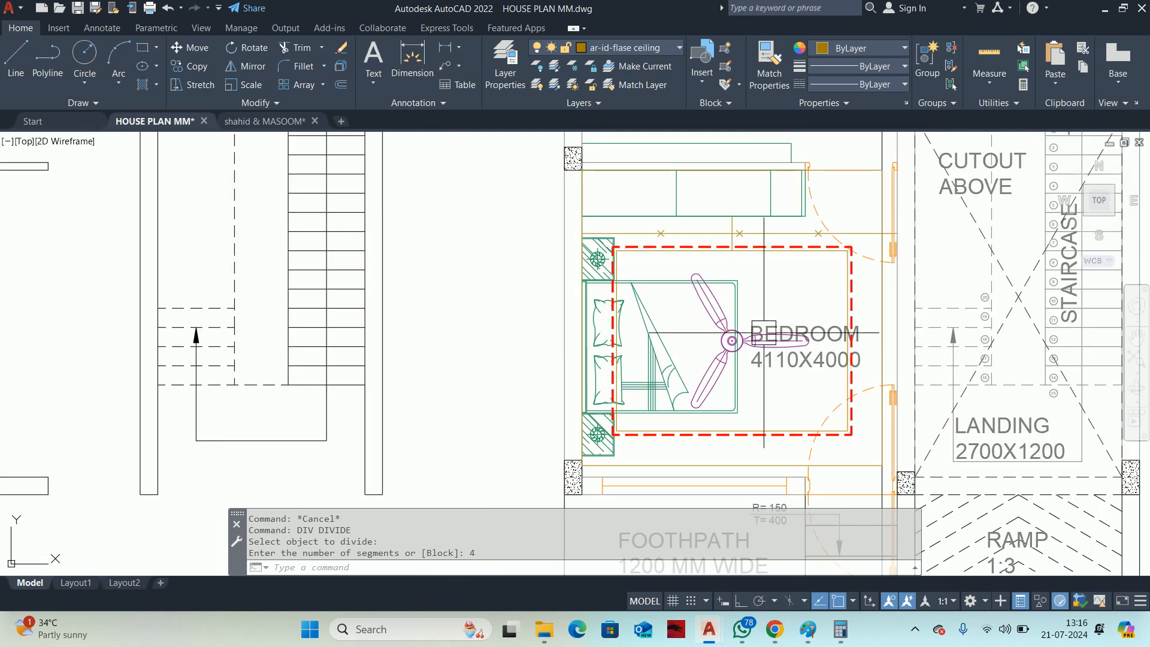
key(Escape)
key(Escape)
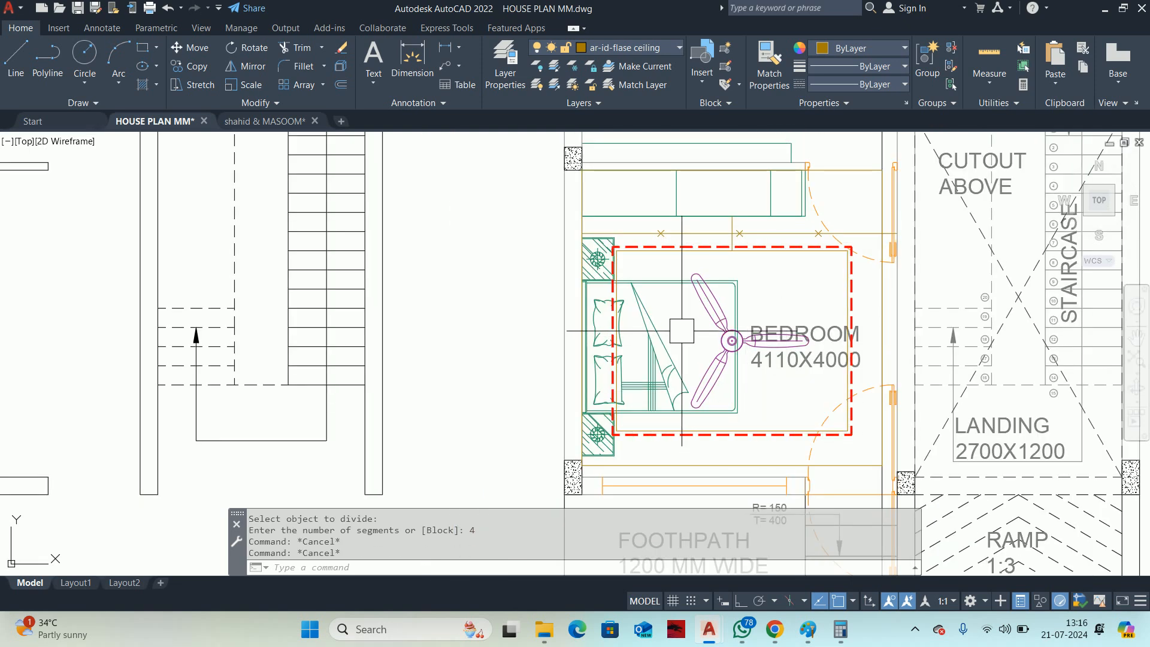
Draw a circle with a diameter of 100 in the empty space to the left of the bedroom.
text(c)
key(Return)
scroll(532, 264, up, 4)
click(524, 243)
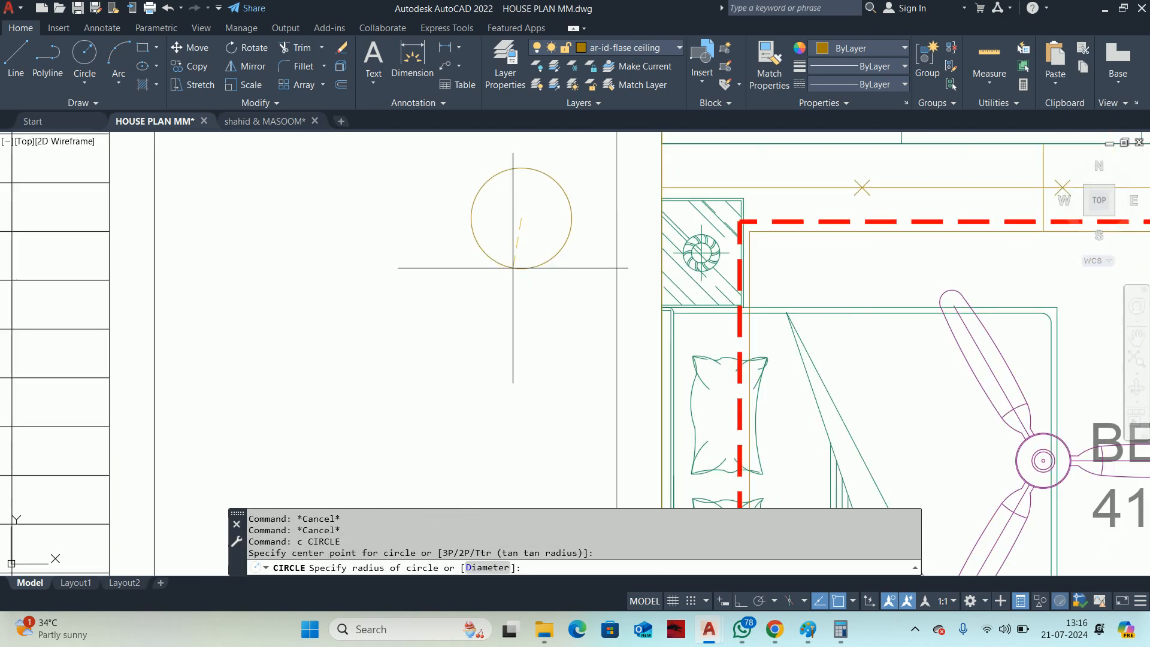
text(d)
key(Return)
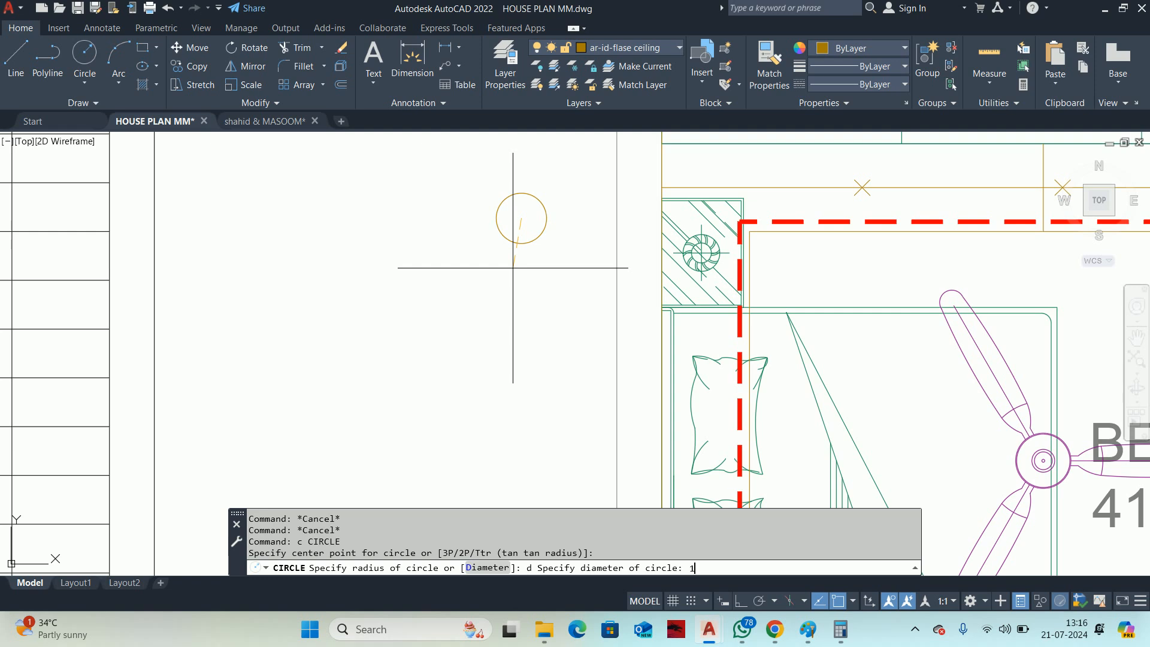
text(100)
key(Return)
key(Escape)
key(Escape)
key(Escape)
key(Escape)
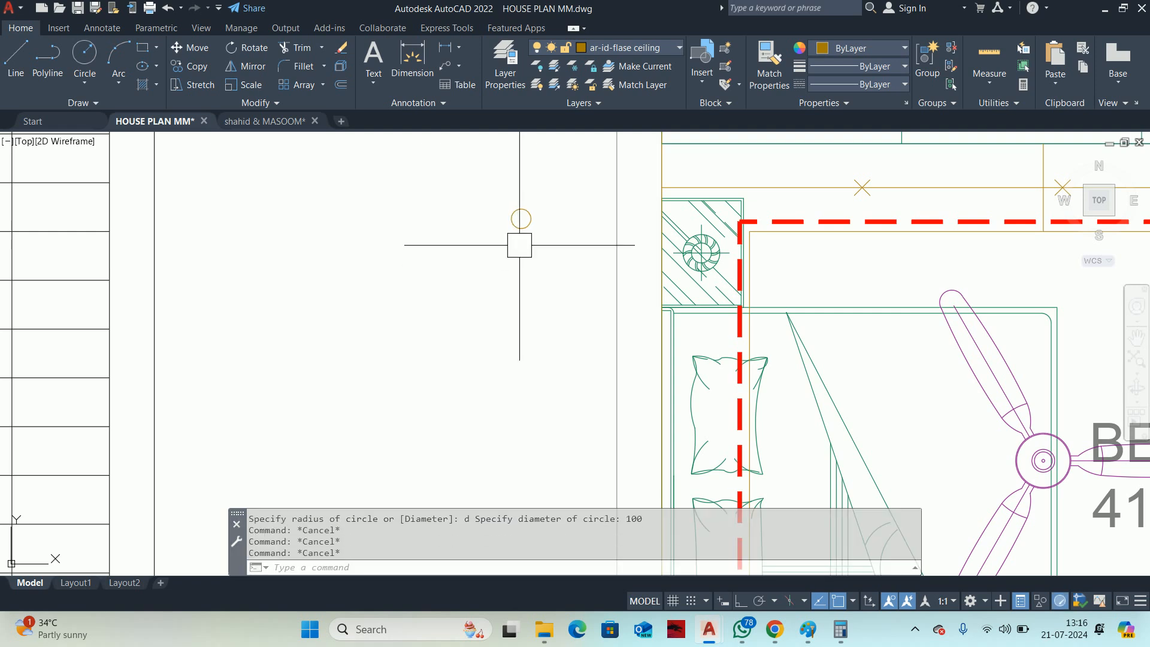
Offset the new circle inward by 15 to form a concentric downlight symbol.
key(Return)
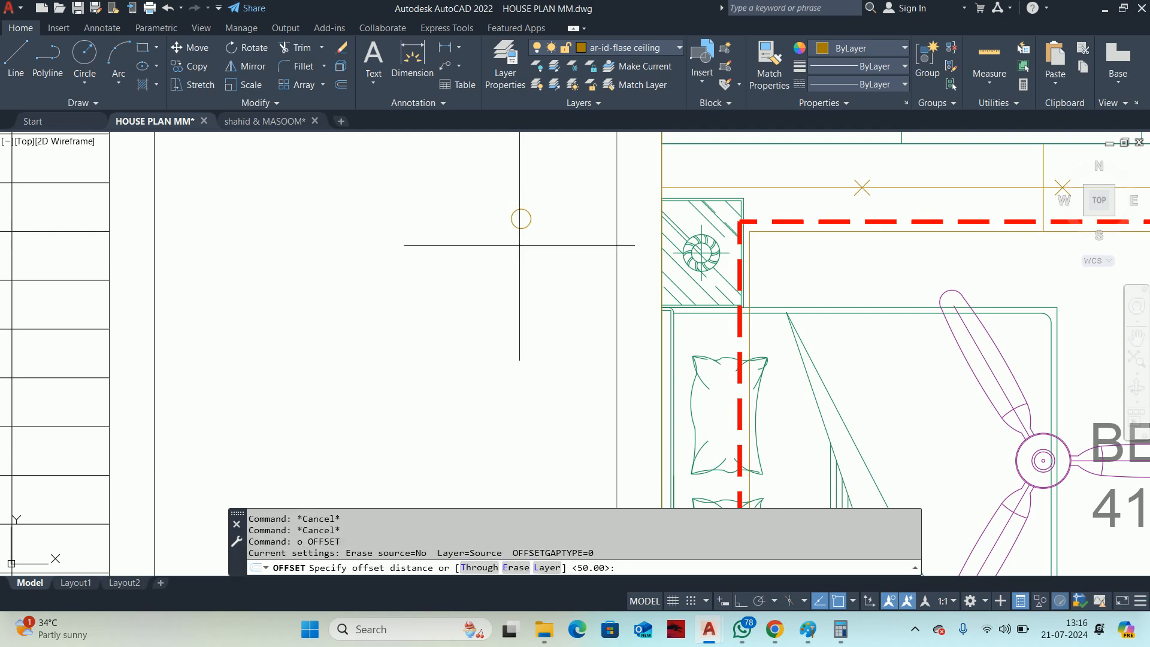
text(15)
key(Return)
scroll(506, 211, up, 2)
click(528, 216)
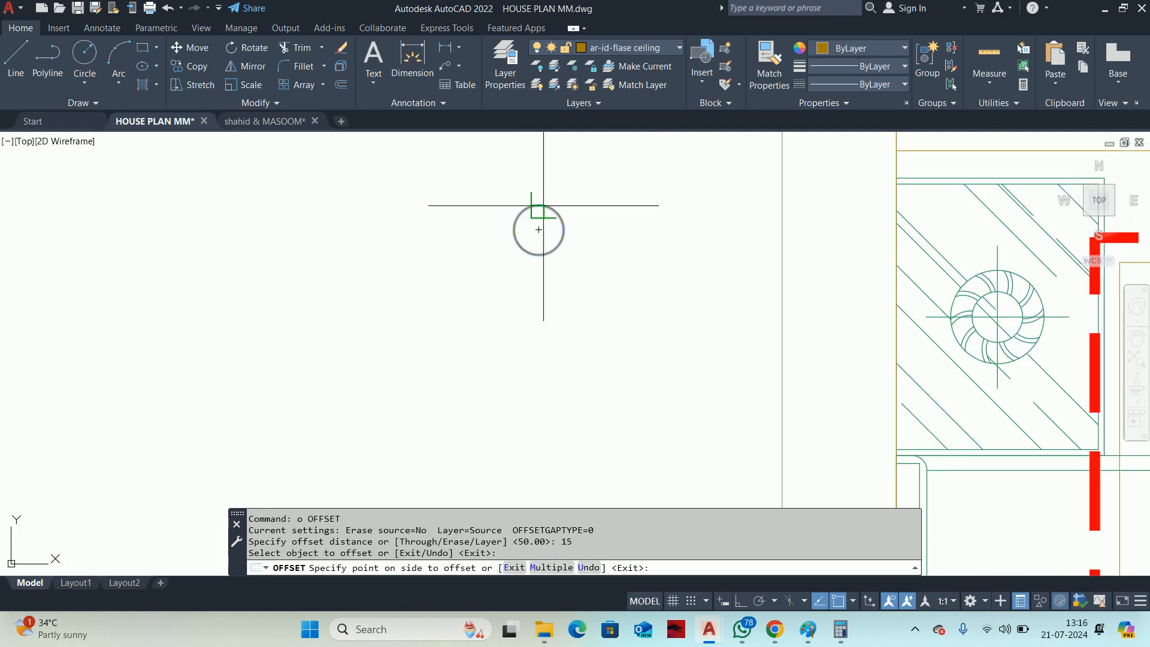
scroll(534, 221, up, 2)
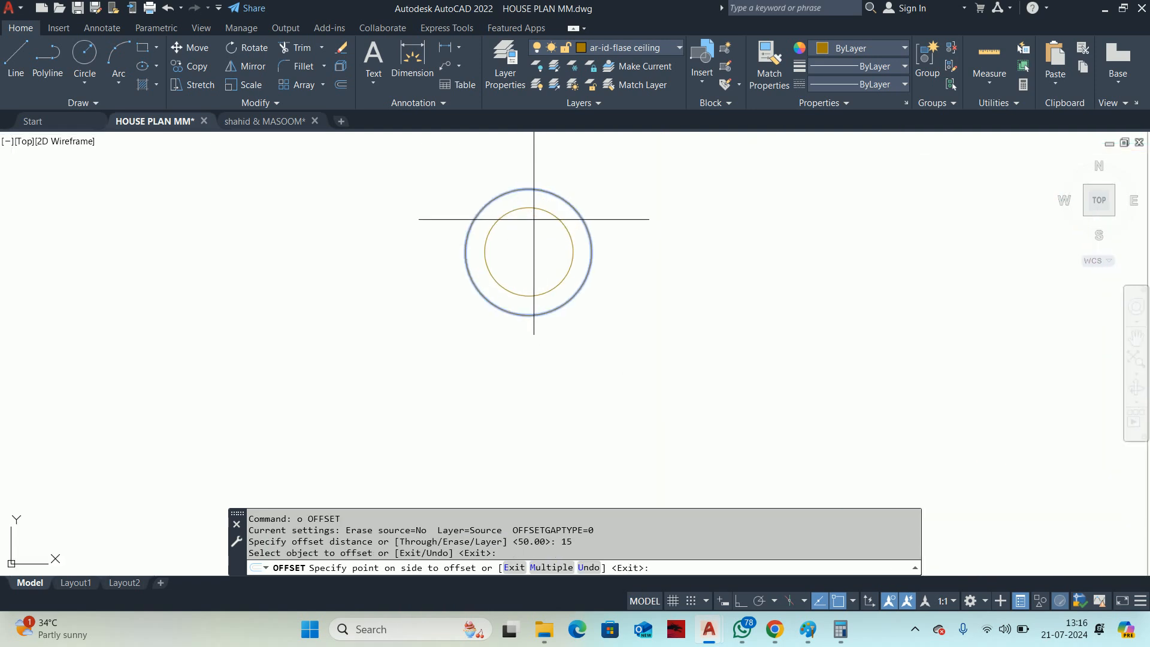
click(533, 219)
key(Escape)
key(Escape)
key(Escape)
key(Escape)
key(Escape)
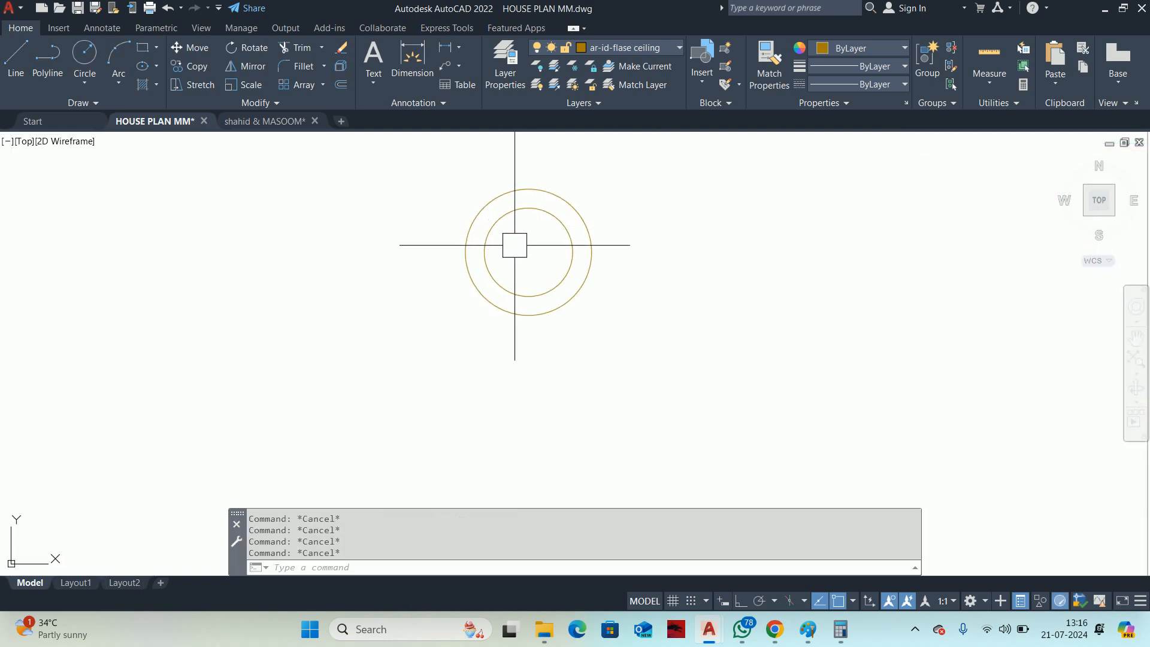
Set the layer of the two concentric circles to ar-id-flase ceiling.
click(585, 297)
click(528, 252)
key(Escape)
key(Escape)
click(636, 328)
click(487, 226)
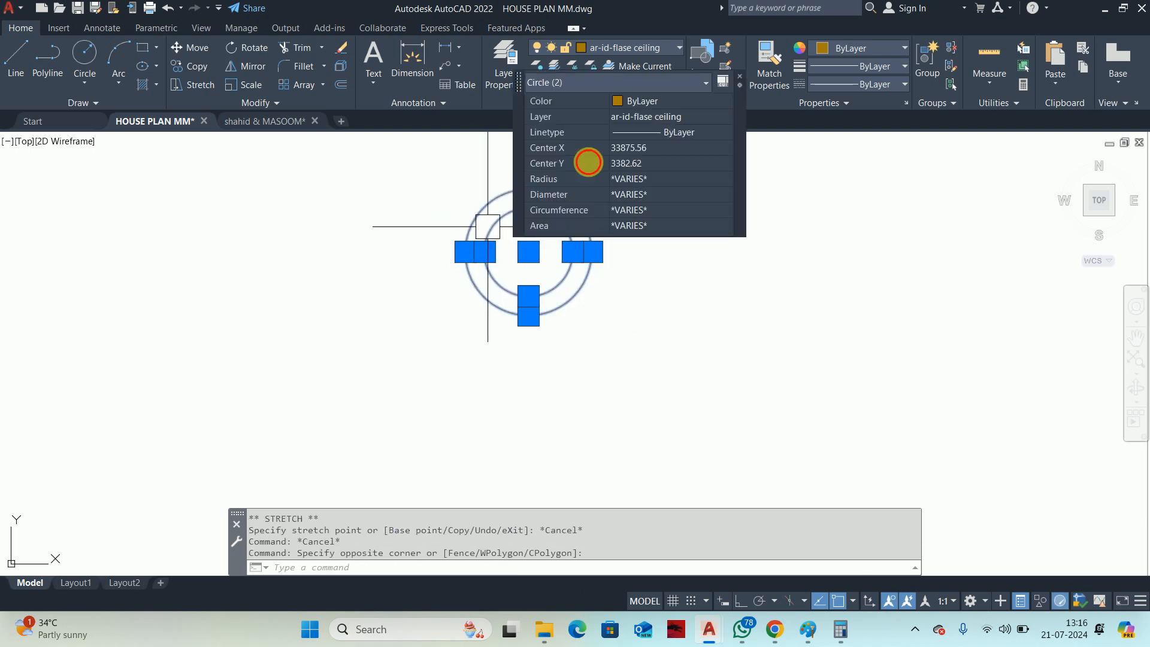
click(642, 118)
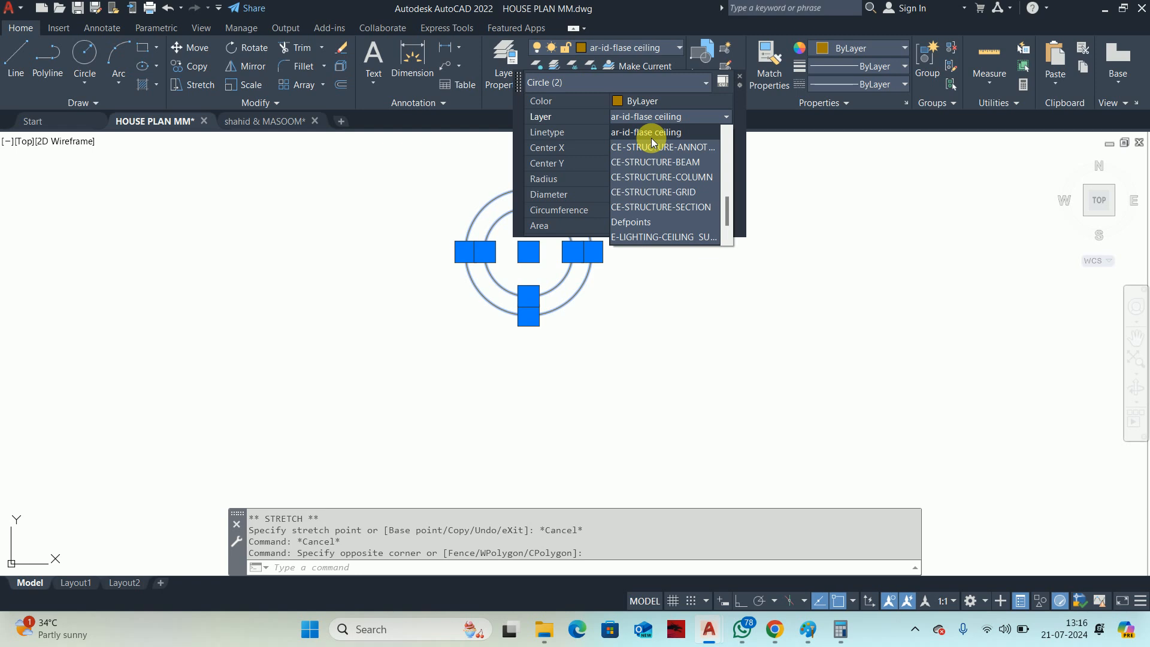
click(651, 138)
key(Escape)
key(Escape)
key(Escape)
scroll(550, 257, down, 5)
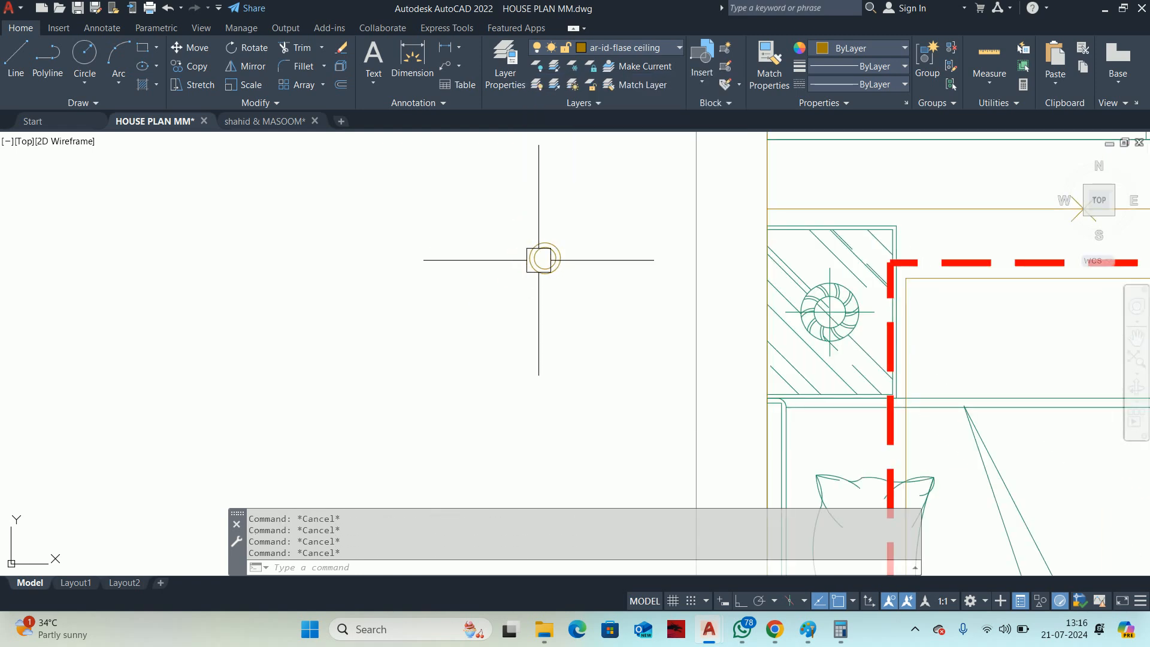
Assign both concentric circles to the ar-id-ceiling light layer.
click(542, 217)
click(616, 328)
click(802, 242)
scroll(814, 287, up, 1)
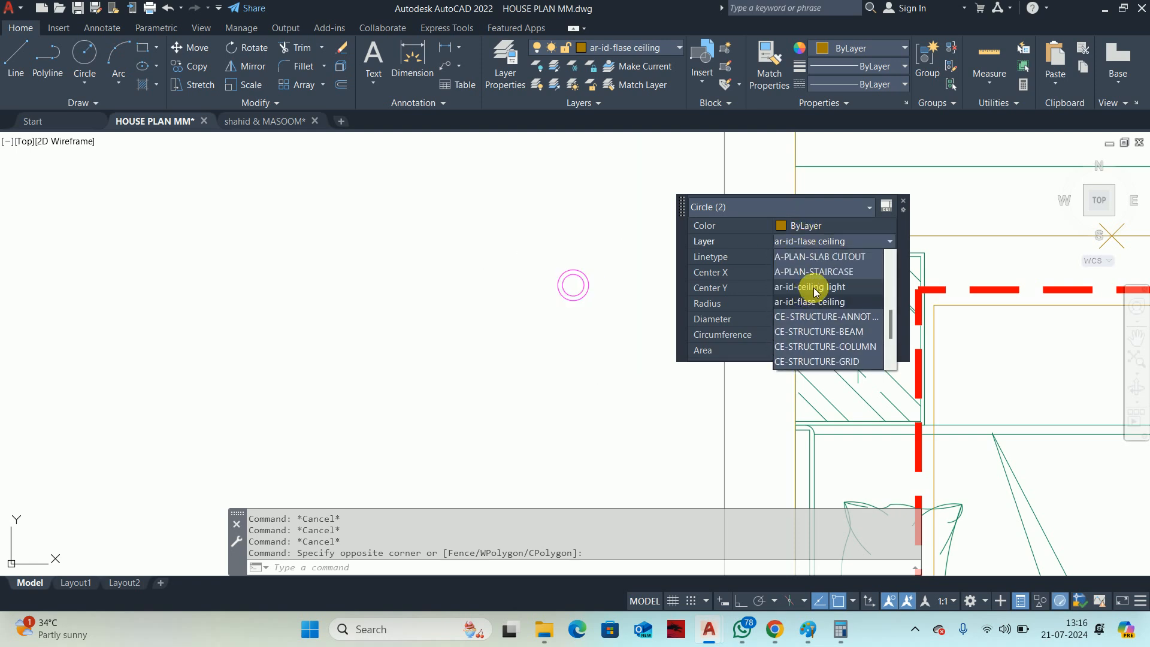
click(814, 288)
key(Escape)
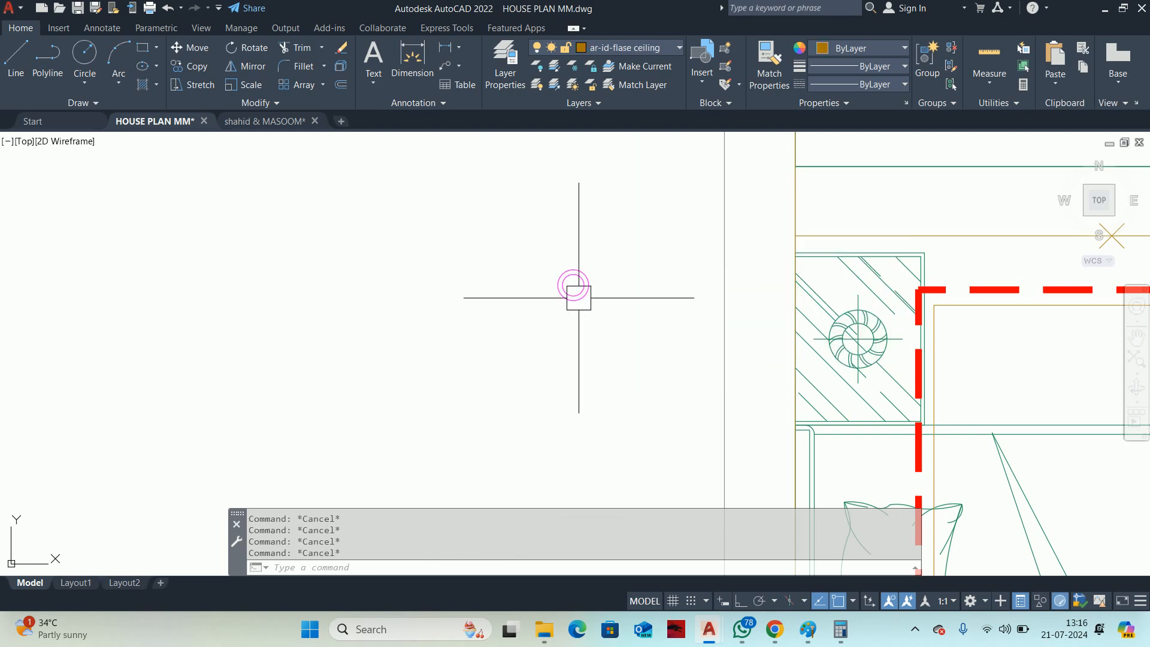
Start a block definition with the two circles as its objects and their common centre as the base point.
text(b)
key(Return)
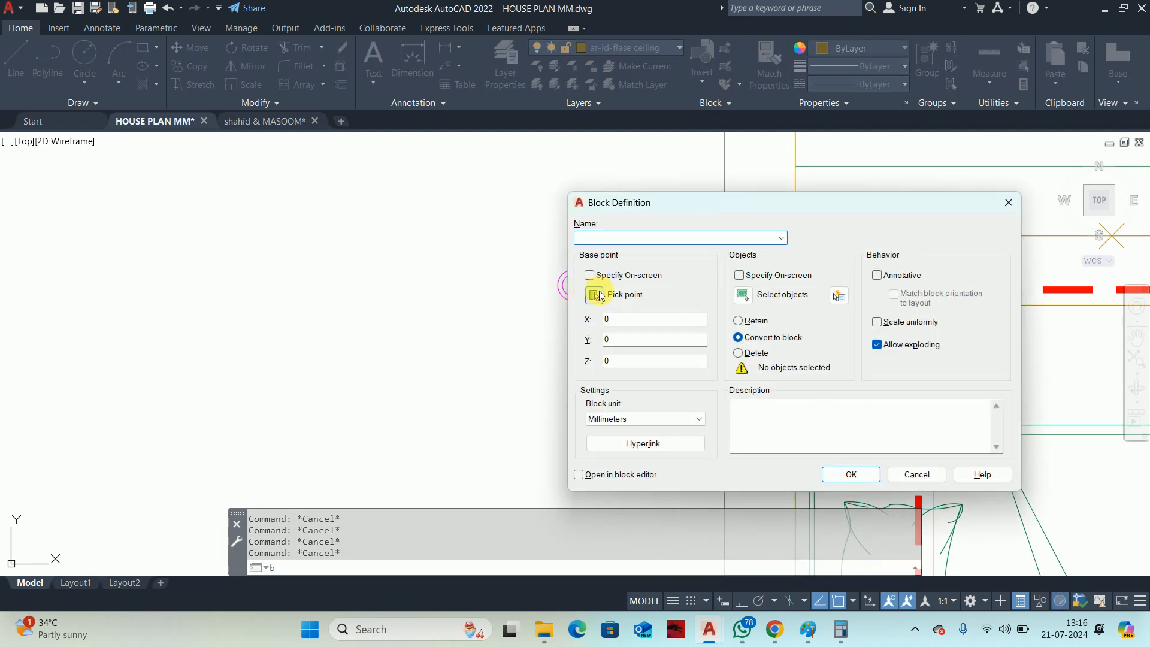
click(740, 299)
click(672, 252)
click(496, 332)
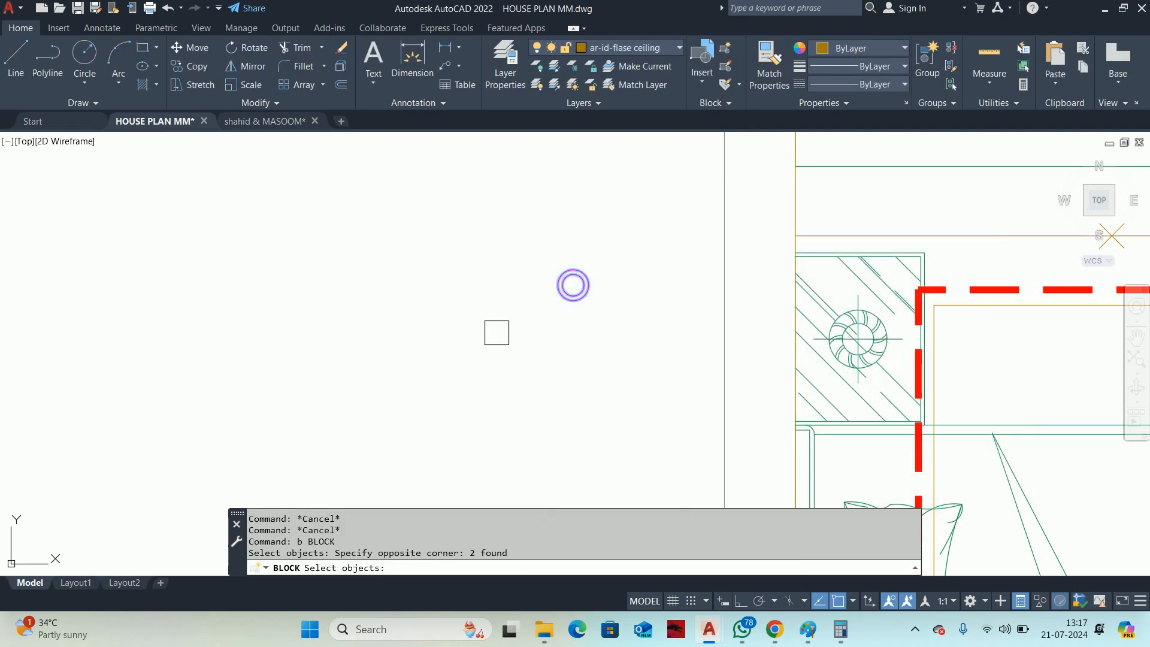
key(Return)
click(593, 296)
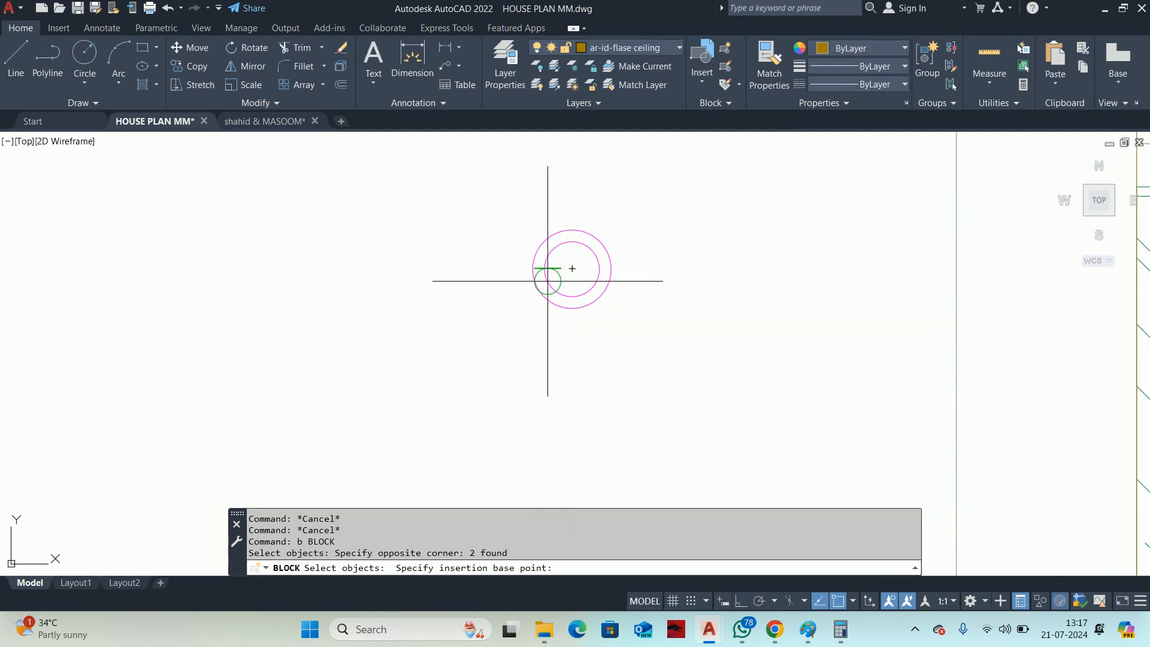
click(569, 265)
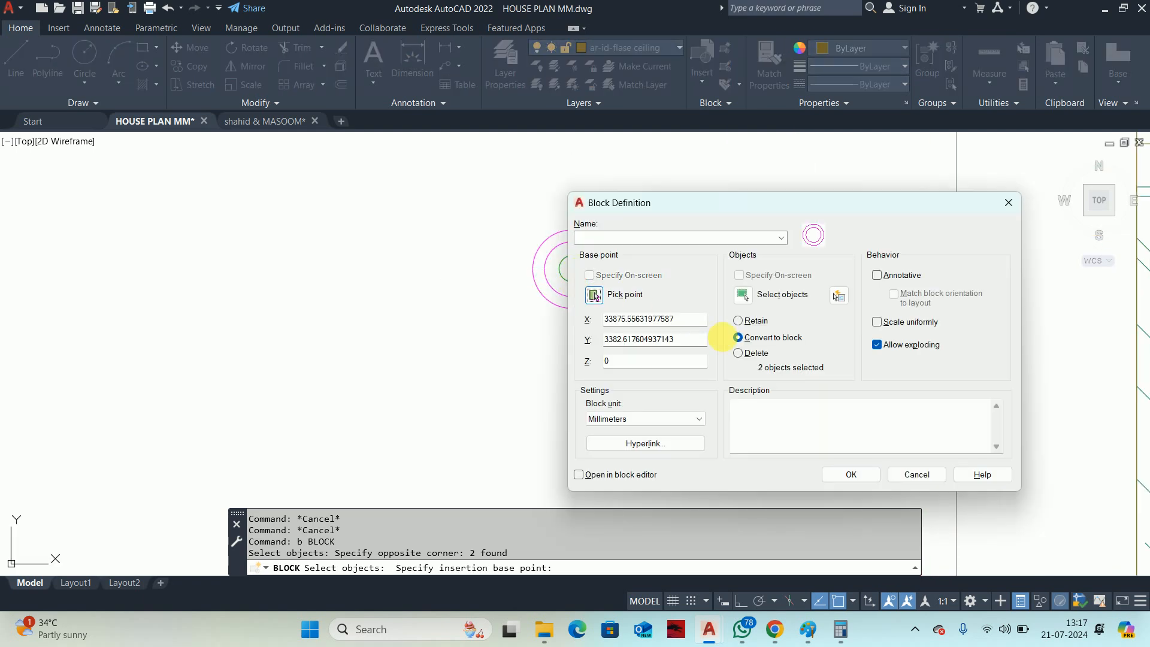
Define the two concentric circles as a block named ceiling down light, with their common centre as the base point.
click(835, 473)
click(652, 314)
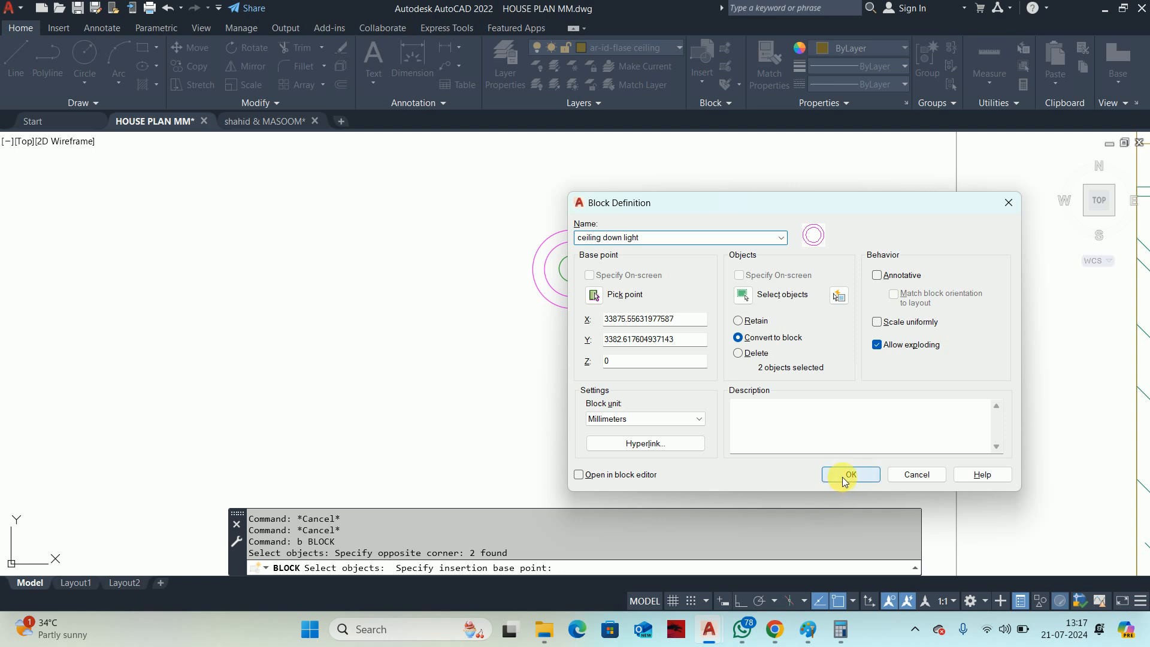
click(742, 295)
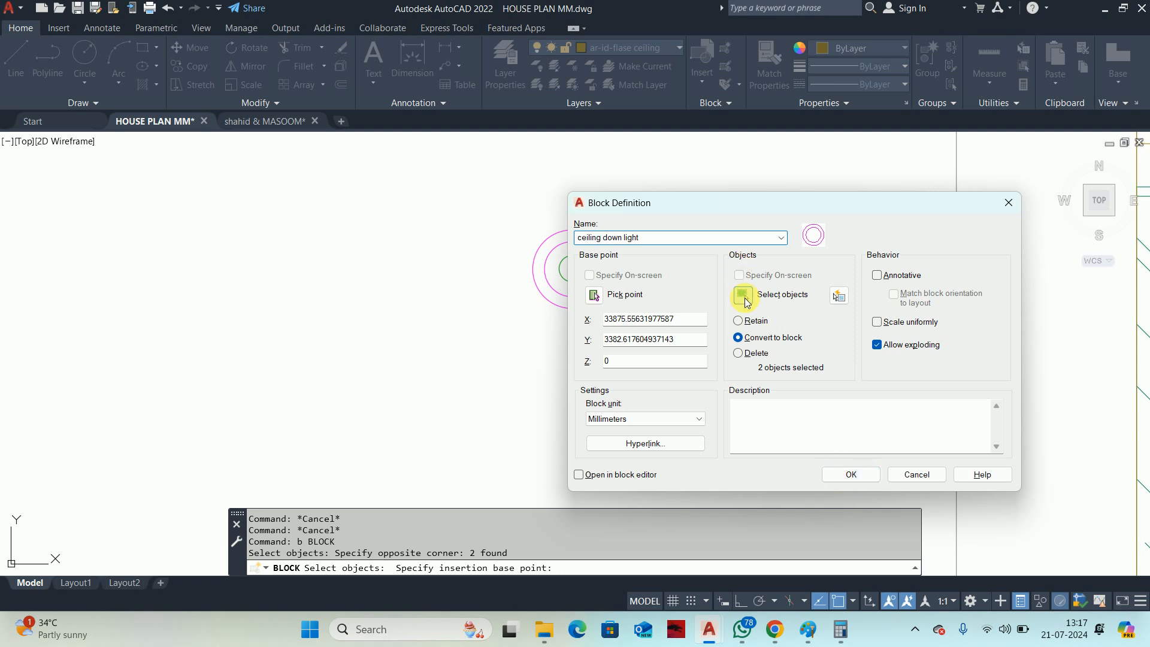
click(428, 179)
click(719, 353)
key(Return)
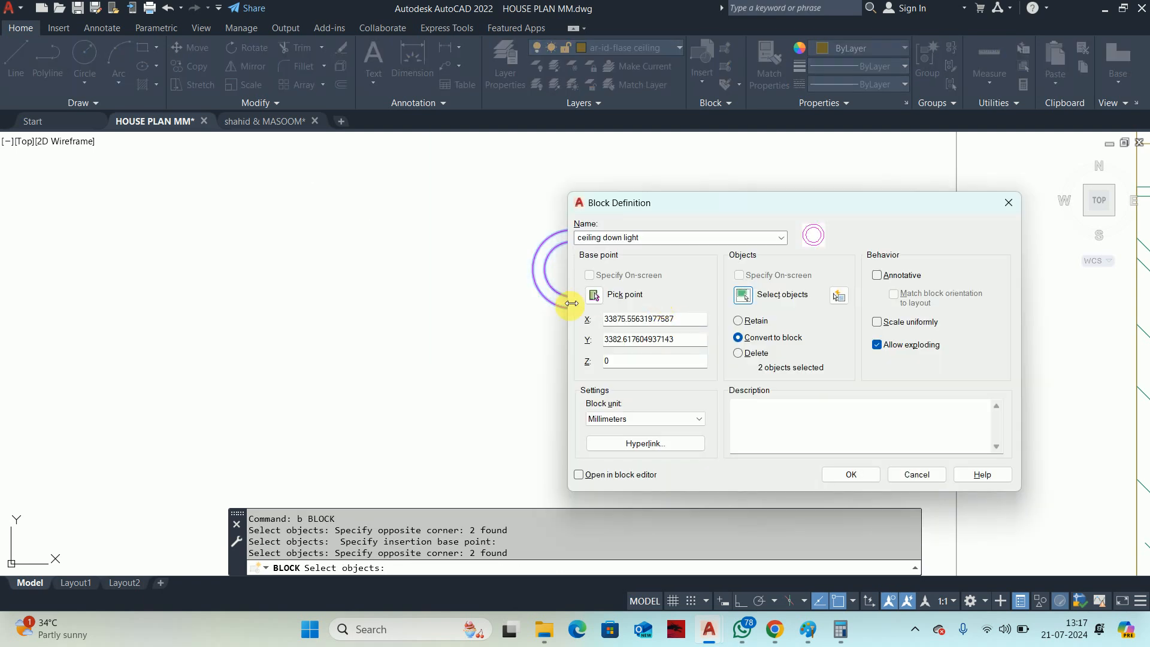
click(592, 295)
click(569, 268)
click(836, 476)
Open the ceiling down light block in the Block Editor, then close the editor and save the changes.
double_click(610, 292)
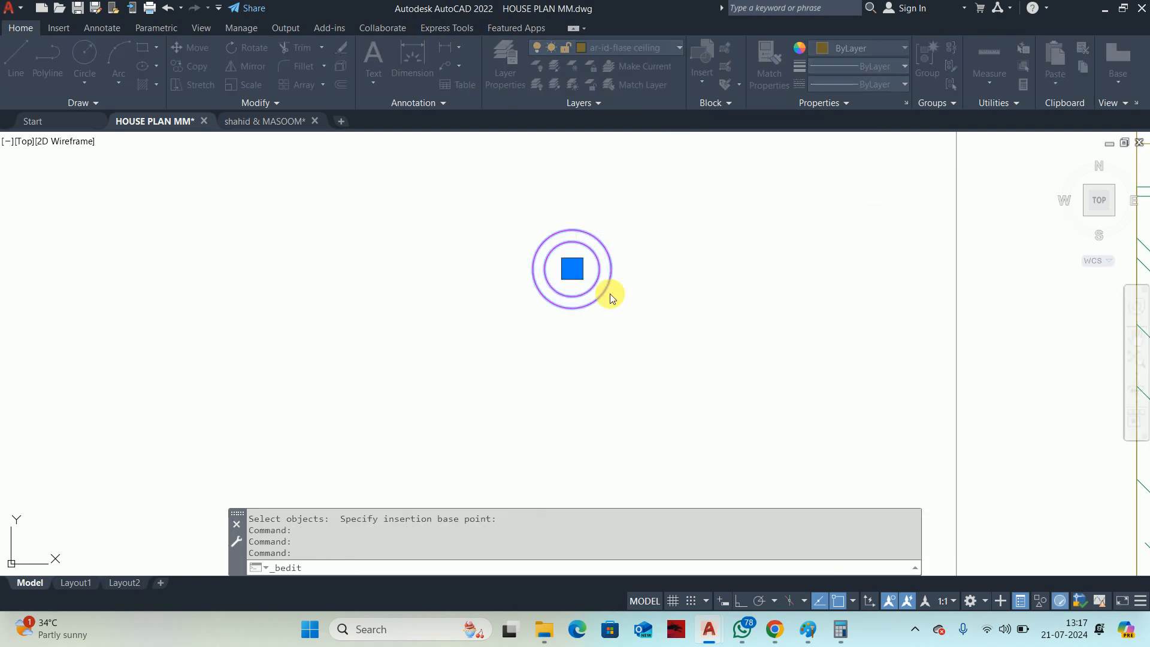
click(564, 412)
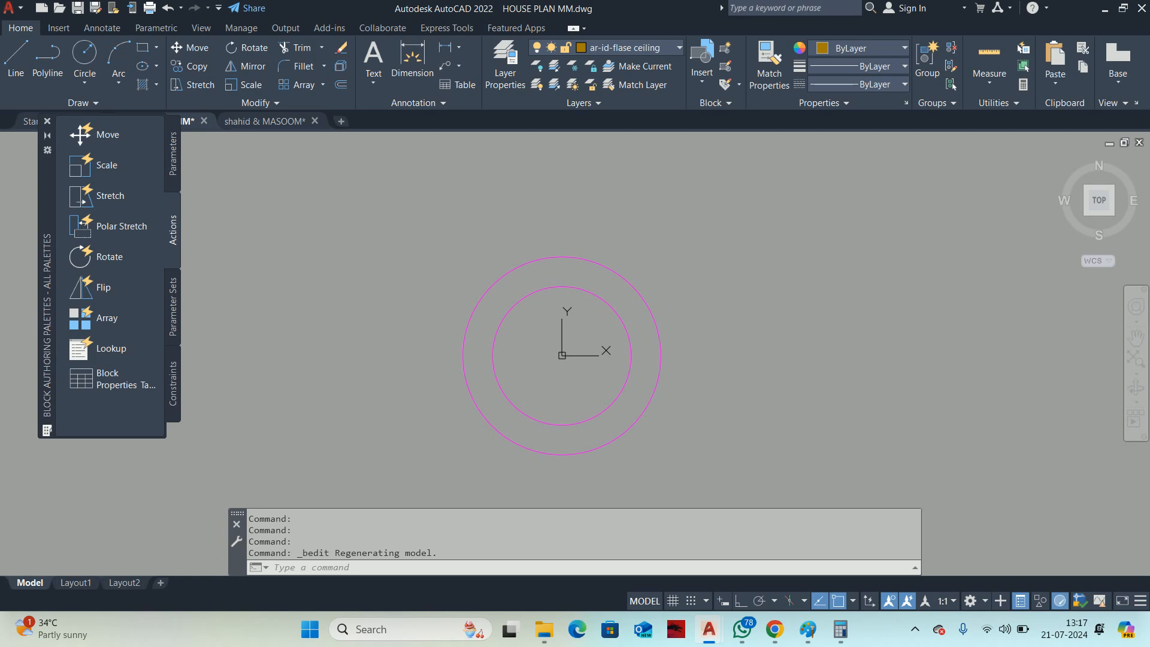
click(972, 66)
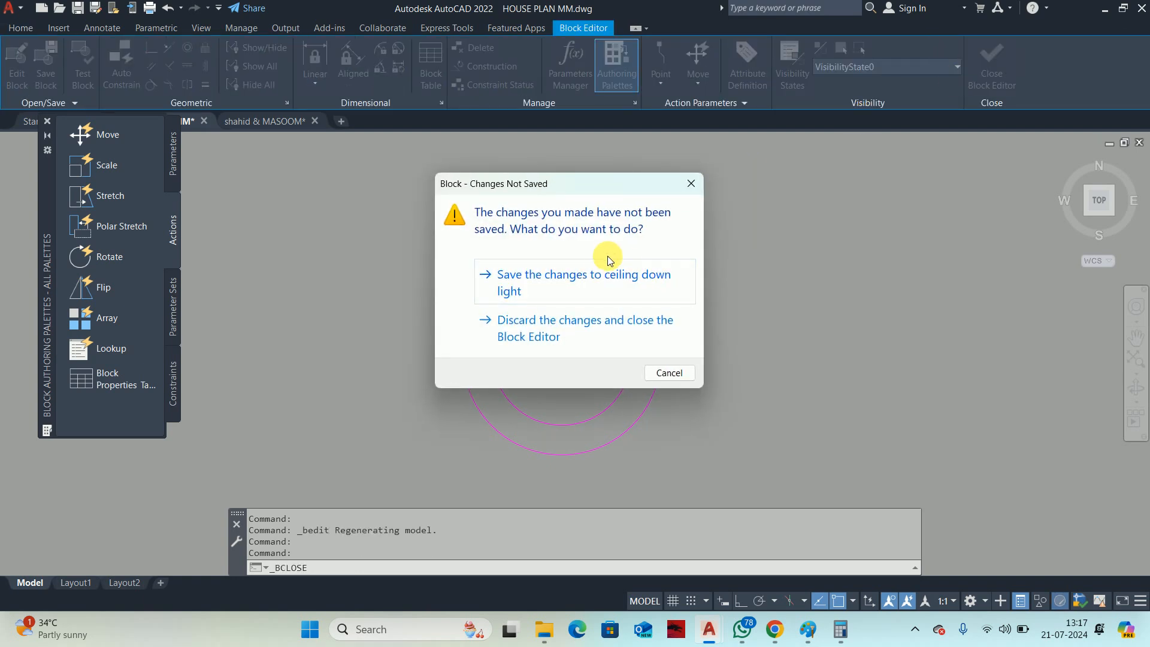
click(593, 274)
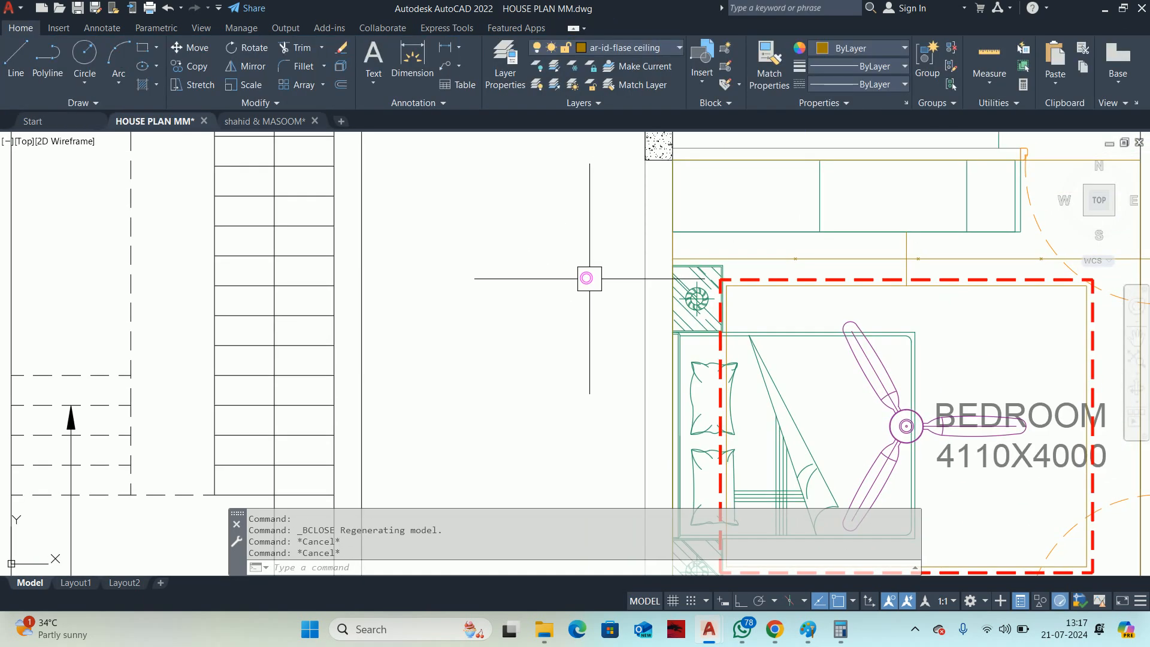
Regenerate the drawing and move the downlight block by its centre onto the first division mark between the wardrobe and dashed cove line.
text(re)
key(Return)
middle_drag(721, 275, 653, 313)
text(m)
key(Return)
click(521, 313)
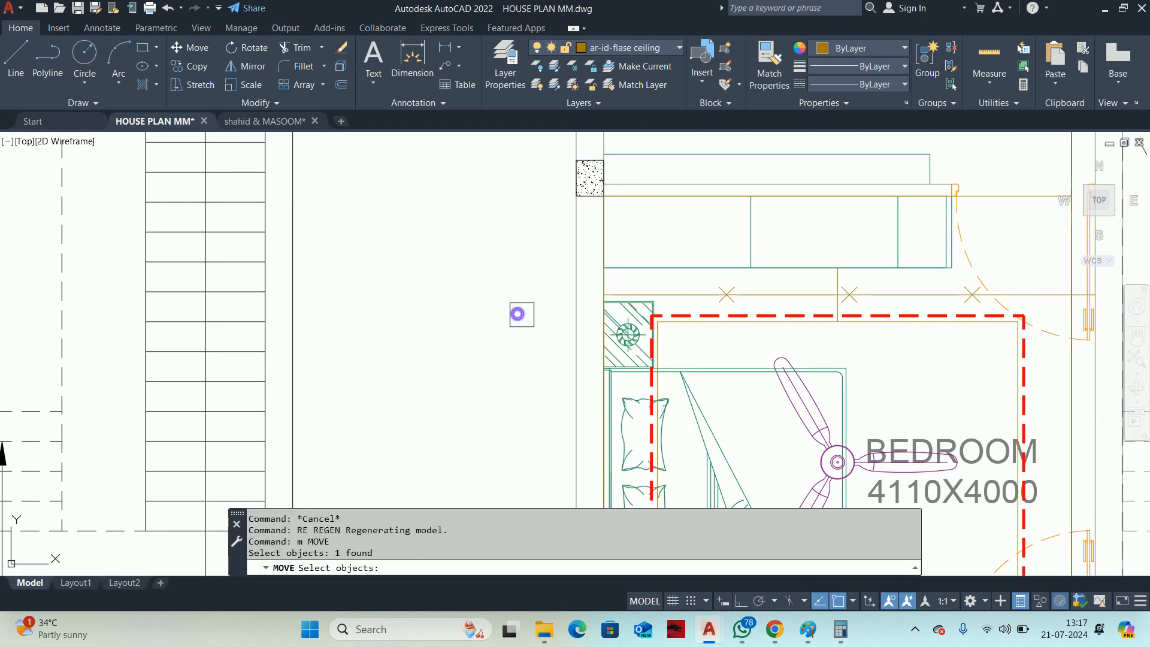
scroll(524, 315, up, 4)
key(Return)
click(469, 305)
scroll(785, 314, down, 2)
middle_drag(987, 282, 634, 282)
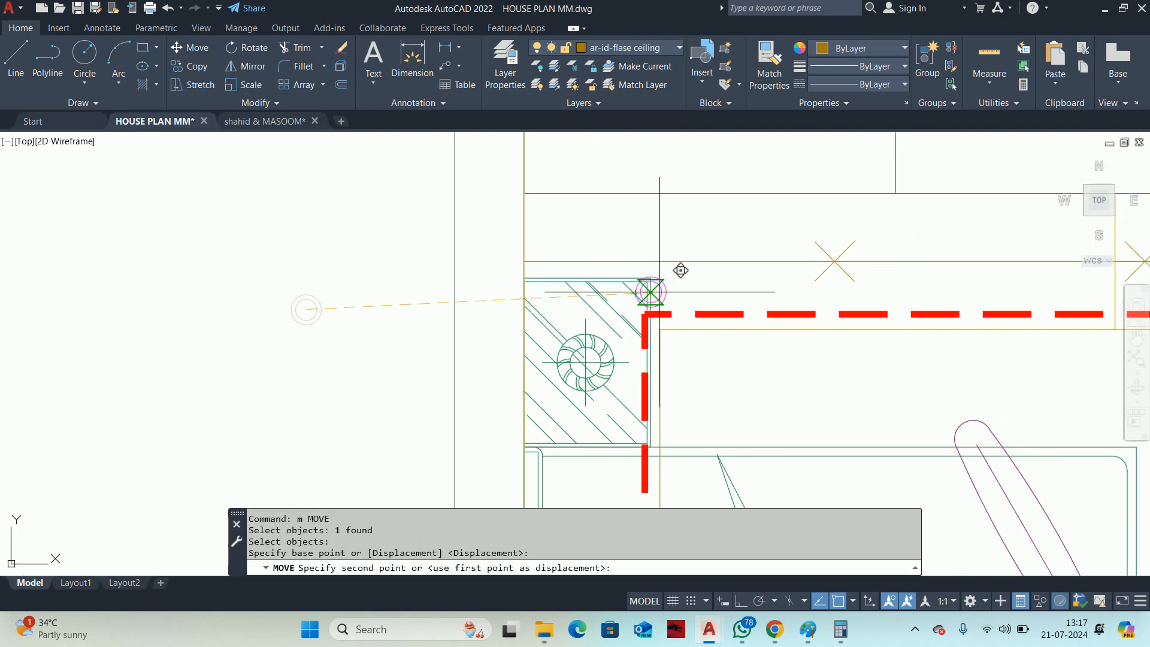
scroll(847, 251, up, 2)
click(858, 259)
scroll(858, 264, down, 2)
middle_drag(859, 265, 697, 278)
scroll(697, 277, down, 2)
key(Escape)
key(Escape)
Copy the downlight block by its centre from the first division mark to the third mark on the same line.
text(co)
key(Return)
scroll(709, 270, up, 4)
click(704, 263)
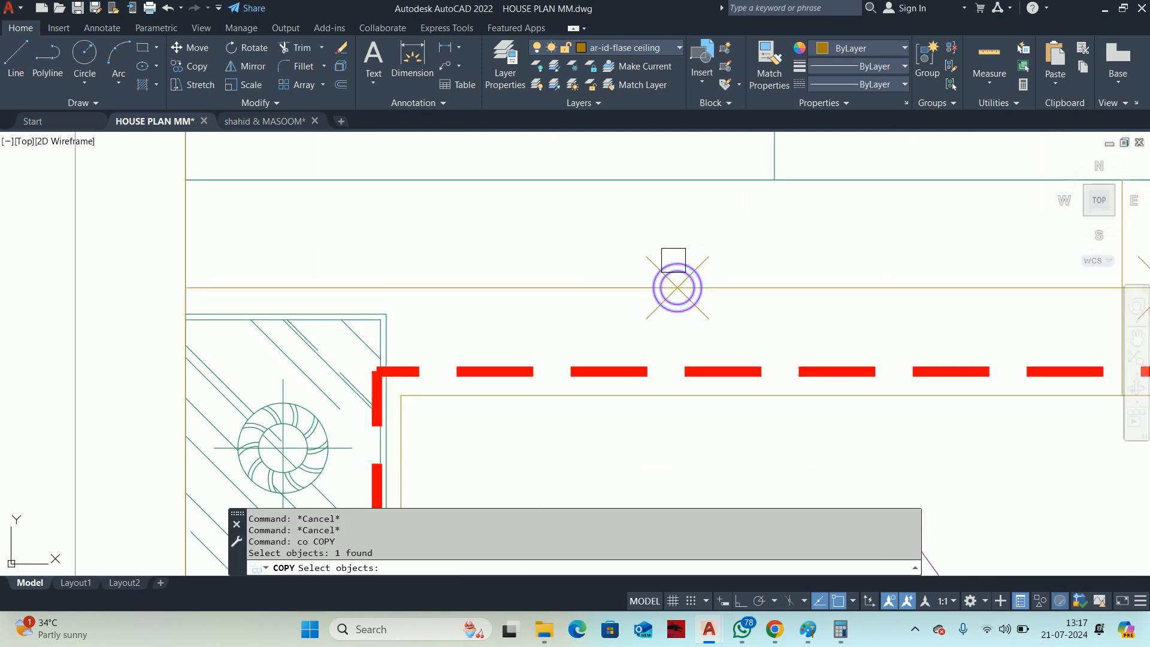
key(Return)
scroll(673, 303, up, 3)
click(673, 303)
scroll(689, 291, down, 3)
middle_drag(689, 290, 469, 327)
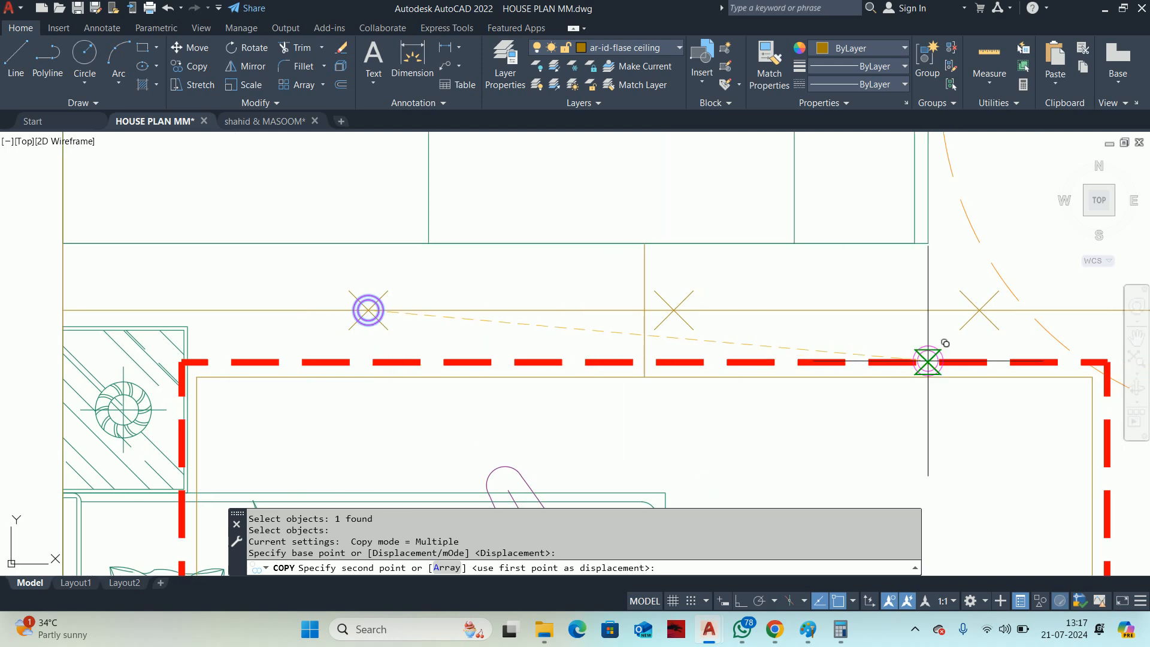
click(975, 314)
key(Escape)
scroll(854, 325, down, 4)
key(Escape)
scroll(803, 333, down, 2)
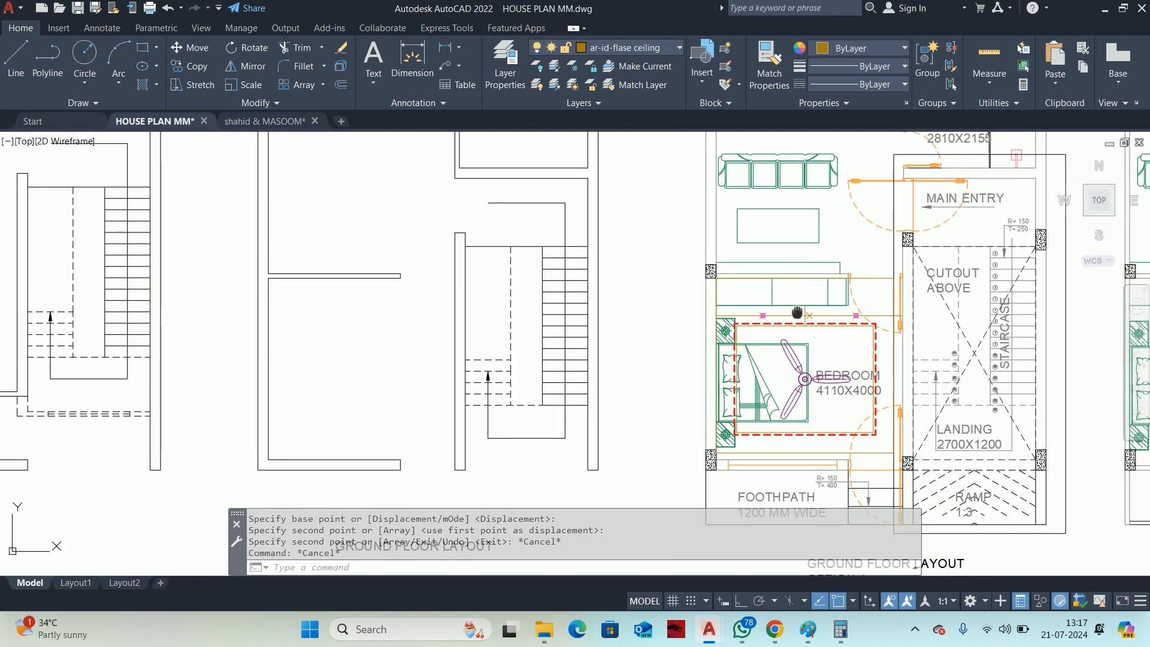
middle_drag(803, 334, 752, 266)
key(Escape)
key(Escape)
text(co)
key(Return)
scroll(758, 258, up, 10)
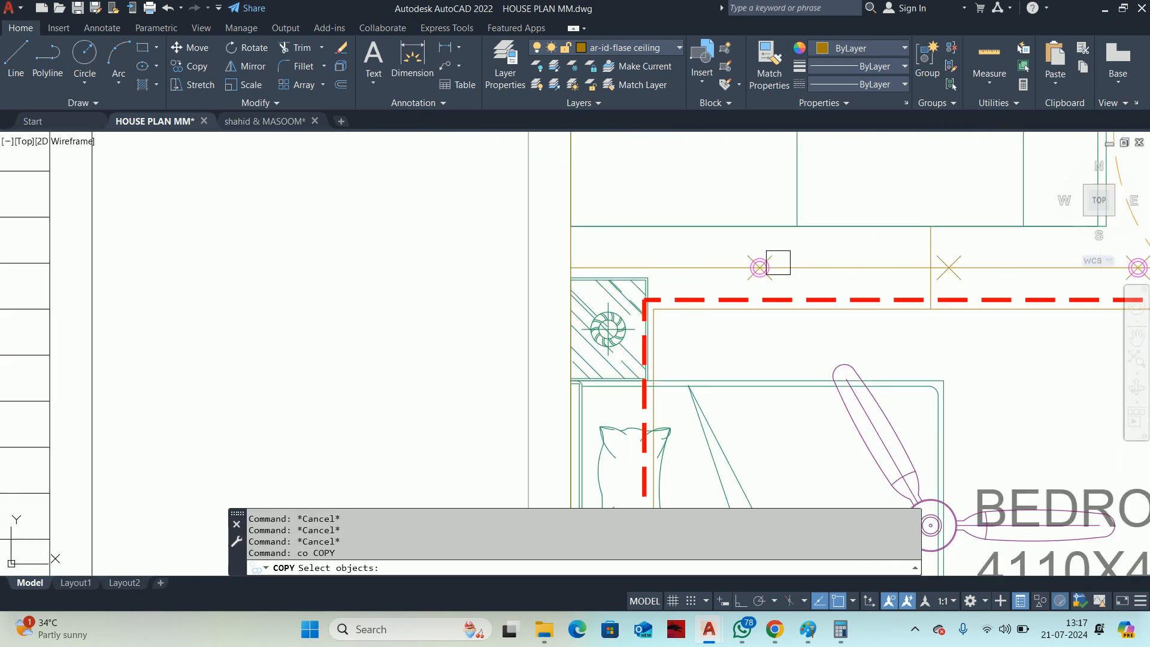
click(716, 261)
scroll(717, 261, down, 6)
scroll(621, 287, up, 6)
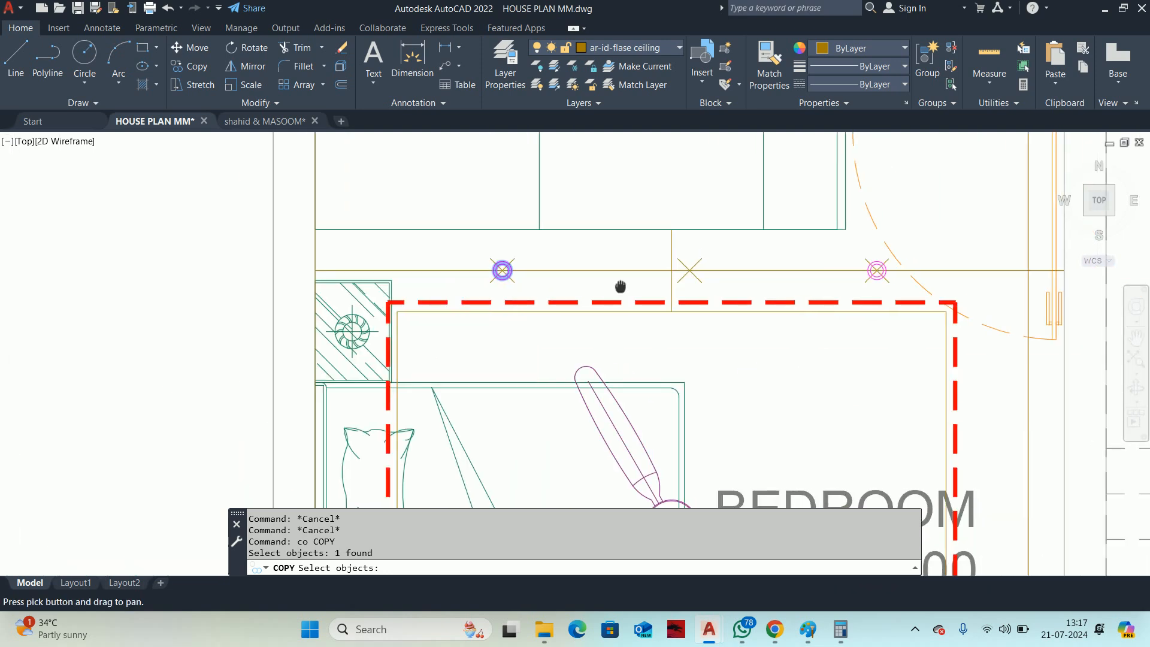
click(726, 213)
scroll(743, 240, down, 5)
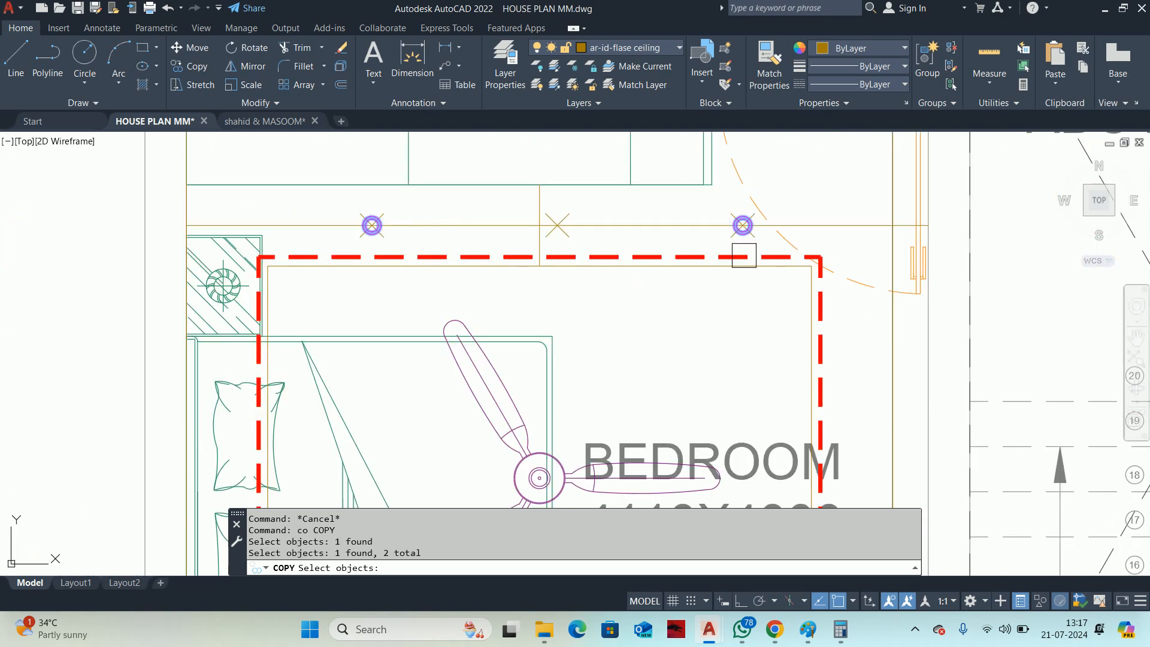
key(Escape)
key(Escape)
Mirror both downlights about a horizontal line through the ceiling fan's centre with Ortho on, keeping the source objects.
text(mi)
key(Return)
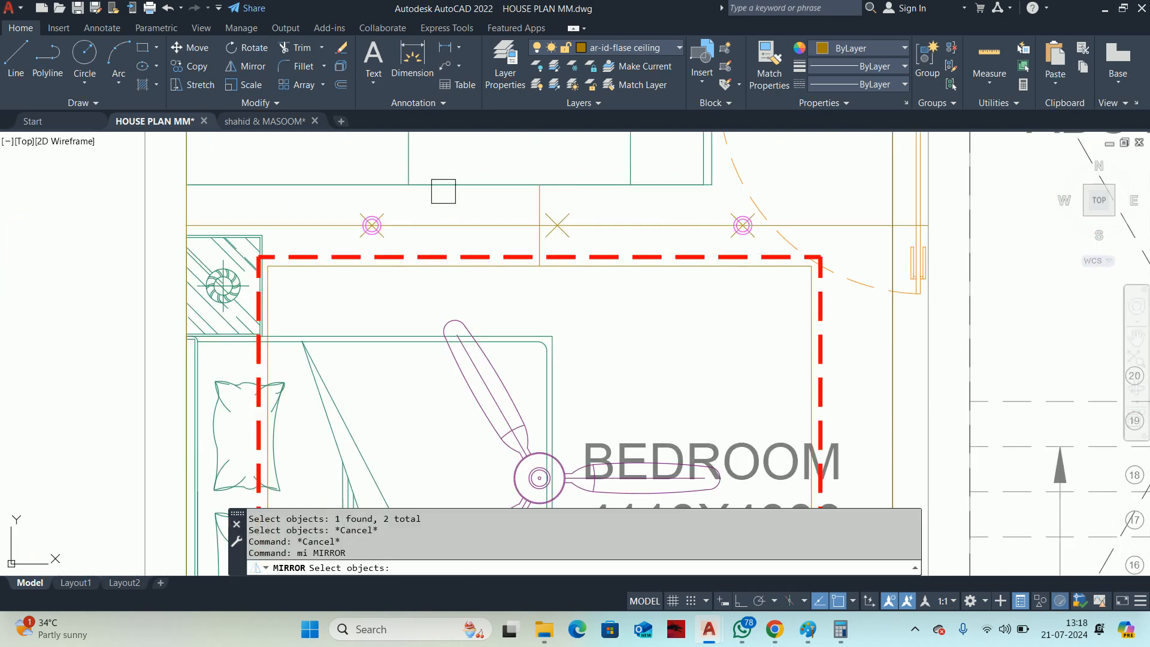
scroll(353, 216, up, 4)
click(371, 225)
scroll(461, 230, down, 5)
scroll(679, 239, up, 3)
click(842, 234)
scroll(719, 359, down, 4)
key(Return)
scroll(718, 360, up, 2)
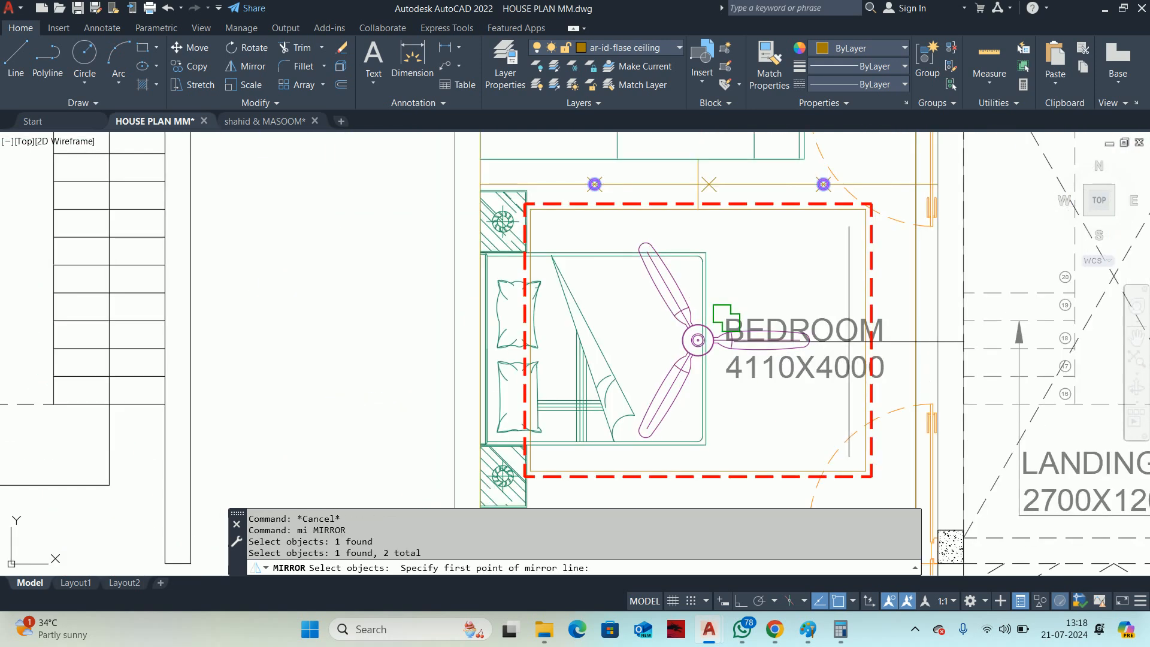
scroll(887, 350, up, 4)
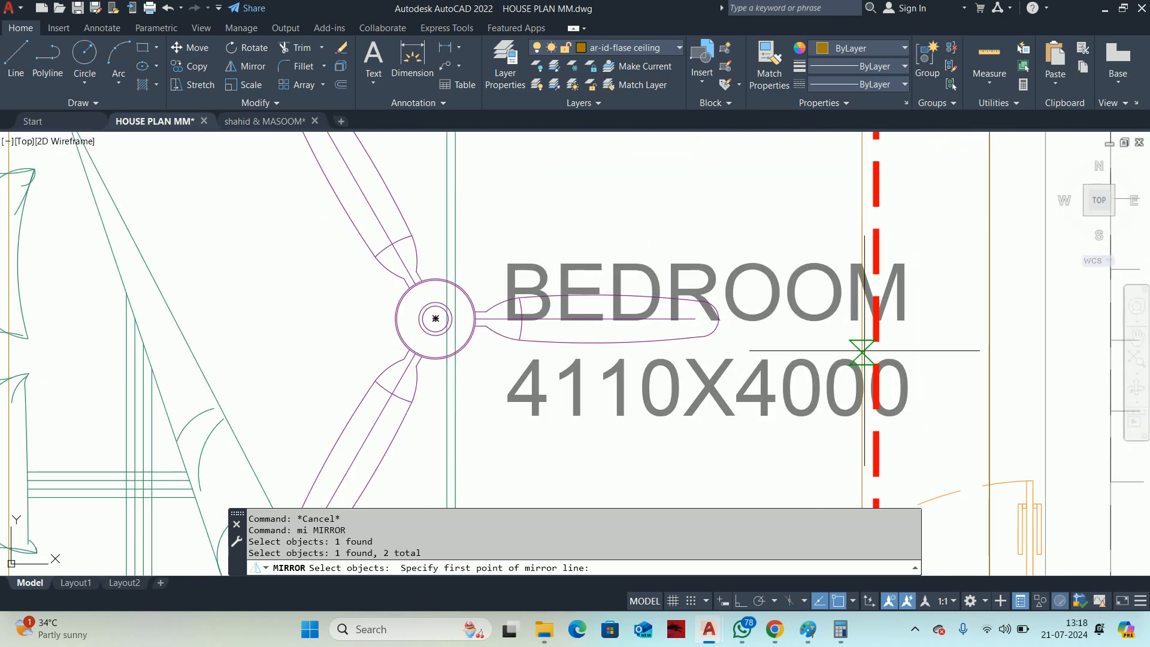
click(861, 318)
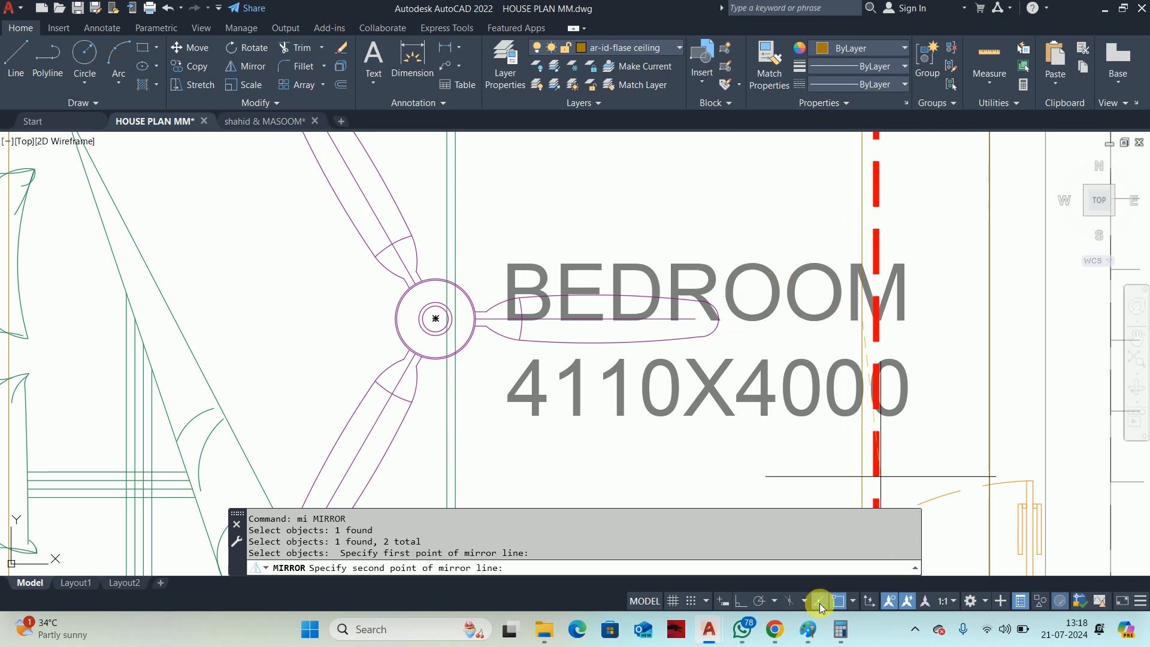
click(738, 600)
click(704, 197)
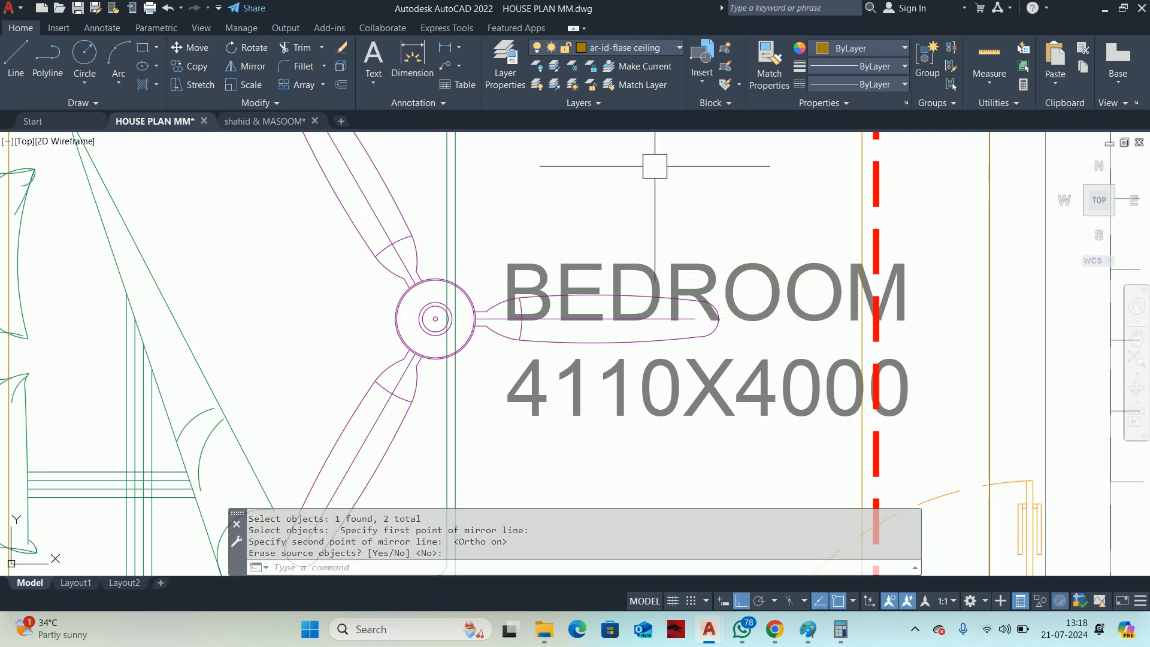
key(Return)
scroll(658, 282, down, 5)
key(Escape)
scroll(592, 267, up, 4)
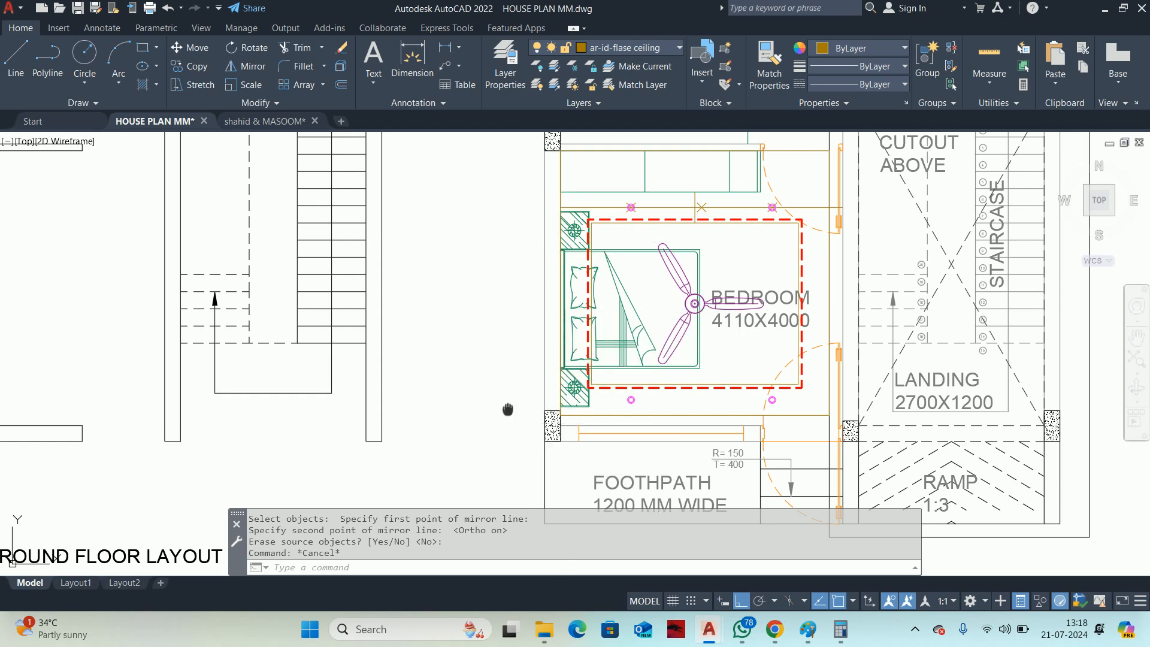
Draw a circle of diameter 100 in the empty area beside the bedroom for a second light symbol.
middle_drag(471, 352, 555, 404)
text(c)
key(Return)
scroll(563, 299, up, 2)
click(579, 291)
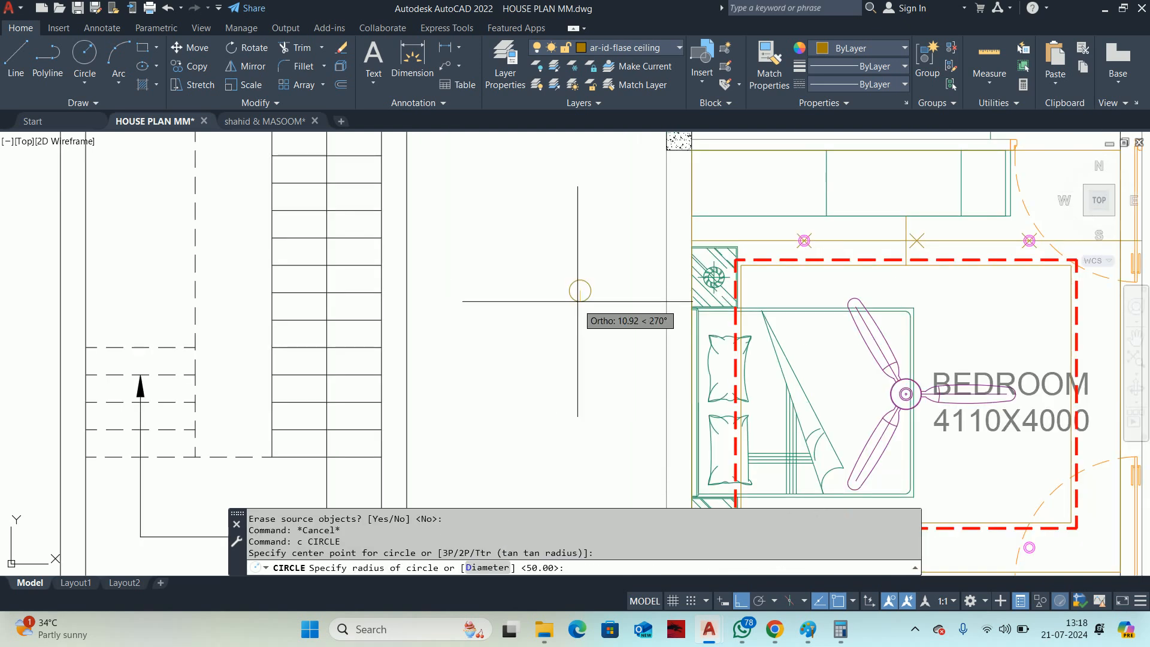
text(d)
key(Return)
text(100)
key(Return)
scroll(578, 300, up, 3)
key(Escape)
key(Escape)
key(Escape)
key(Escape)
Draw a vertical line 70 long upward from the new circle's centre.
text(l)
key(Return)
click(577, 255)
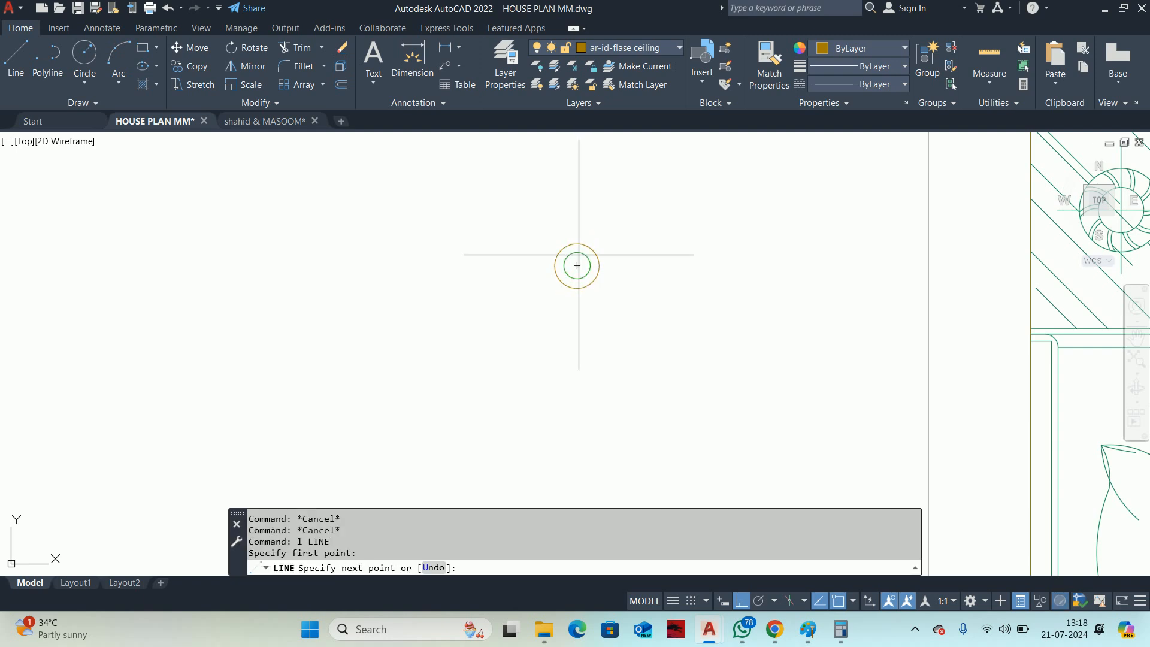
text(70)
key(Return)
key(Escape)
key(Escape)
key(Escape)
key(Escape)
scroll(575, 251, up, 2)
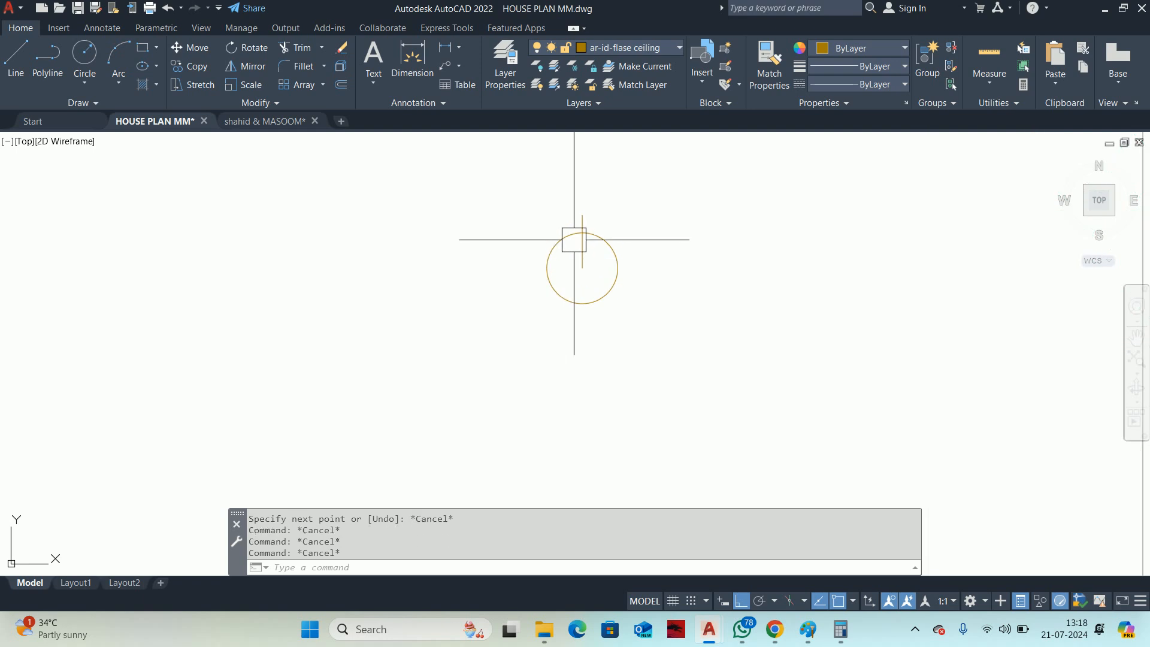
Create a polar array of the vertical line around the circle's centre with 4 items over 360 degrees.
text(AR)
key(Return)
click(579, 212)
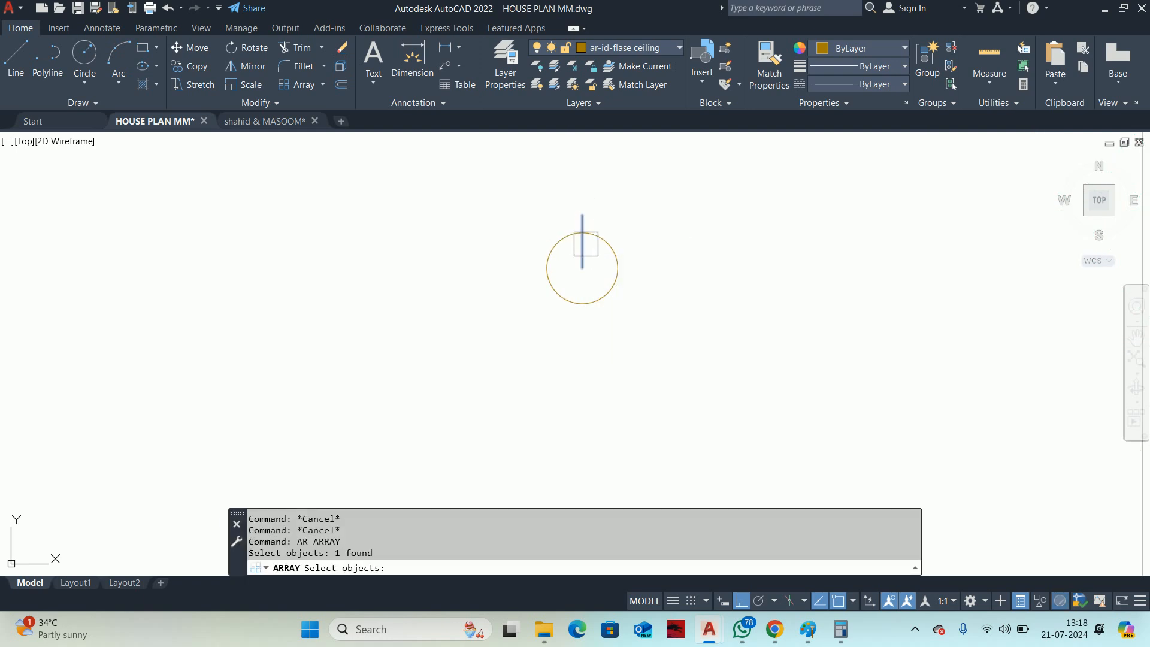
key(Return)
text(PO)
key(Return)
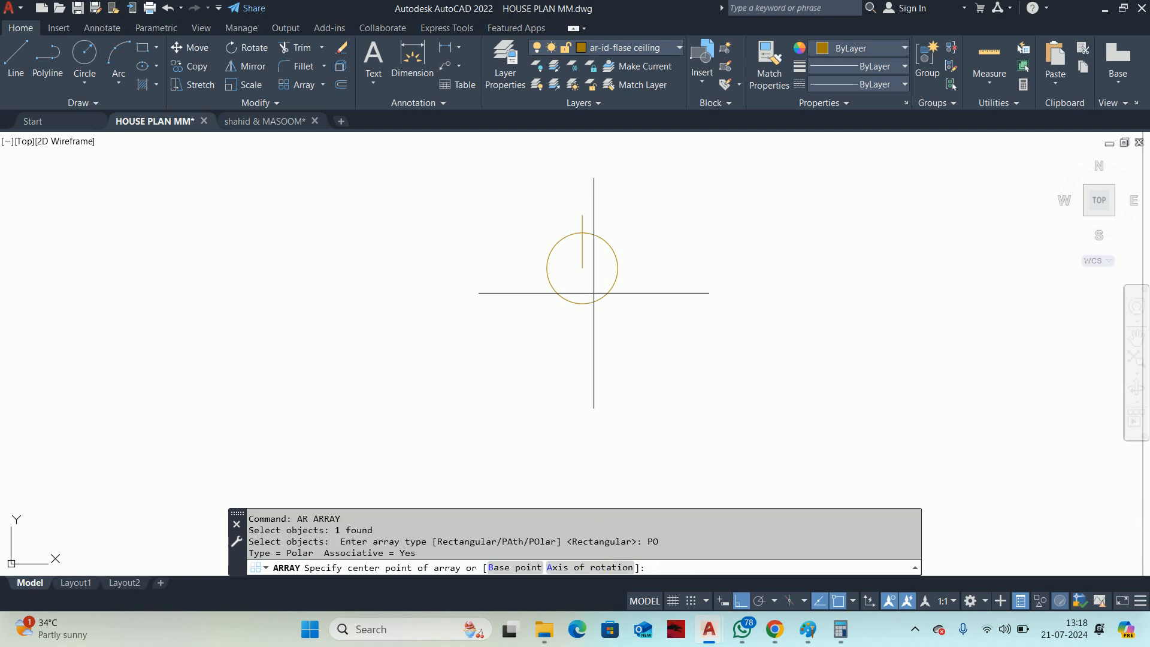
click(582, 268)
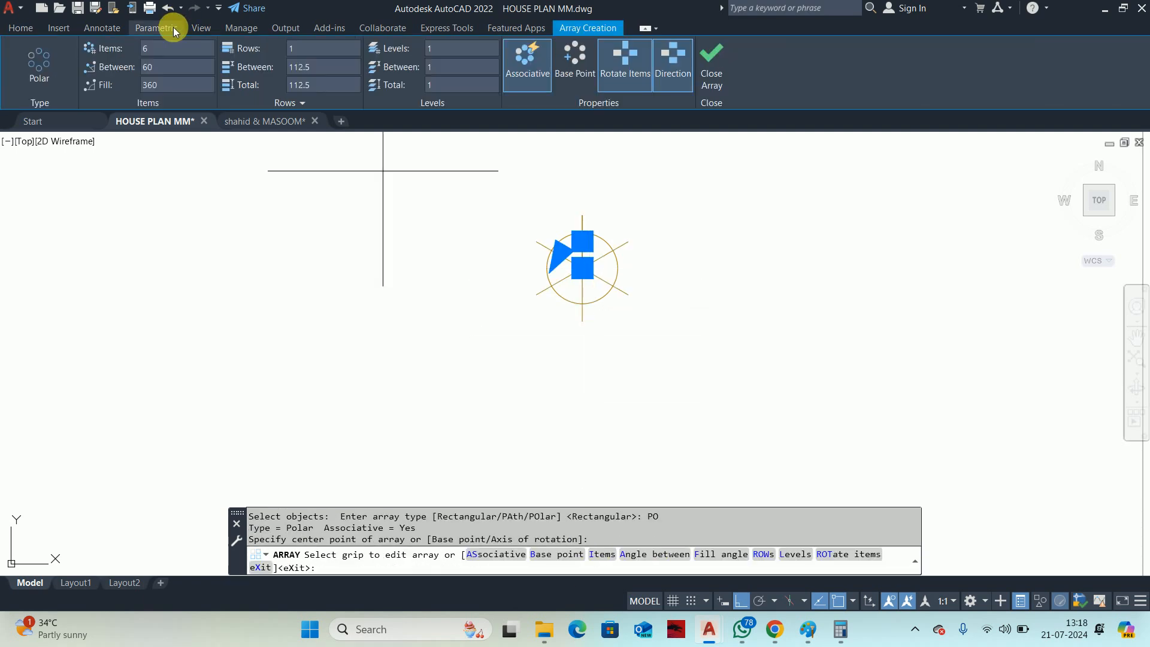
key(Return)
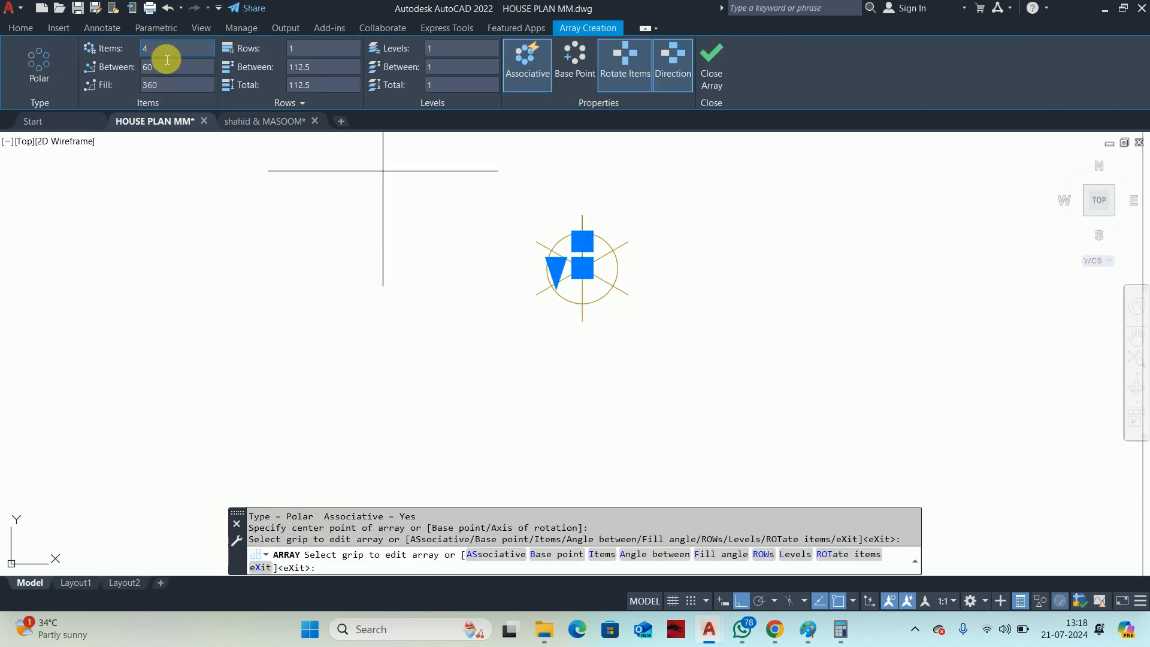
key(Escape)
key(Escape)
key(Escape)
scroll(551, 251, up, 4)
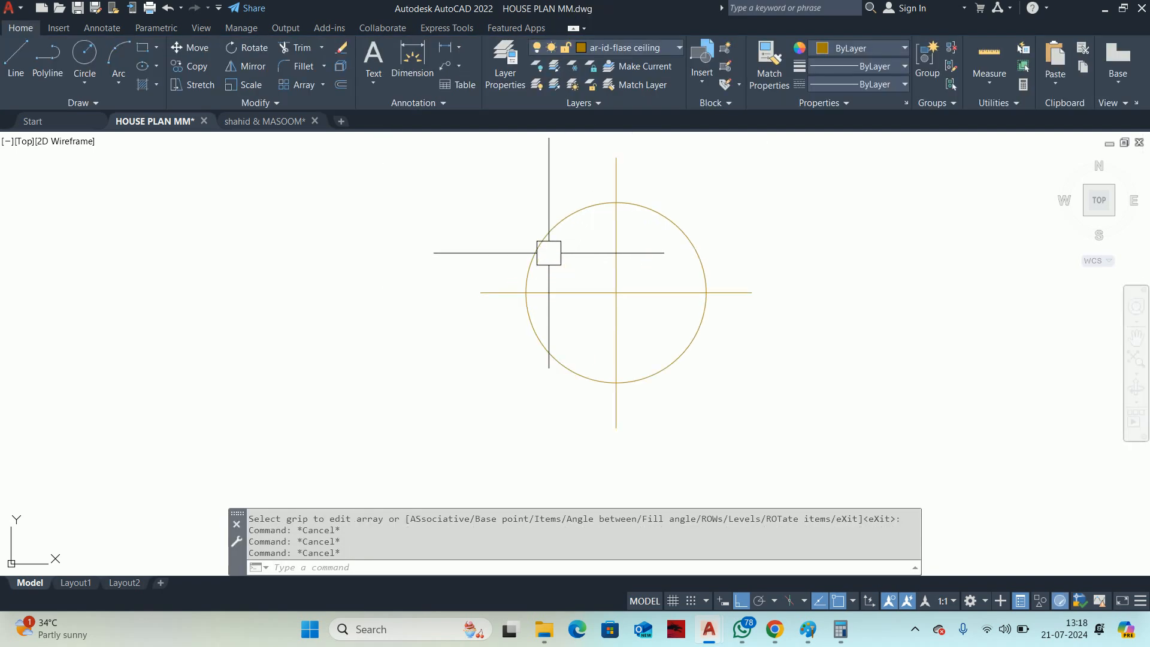
Hatch two diagonally opposite quadrants of the circle with the SOLID pattern.
text(h)
key(Return)
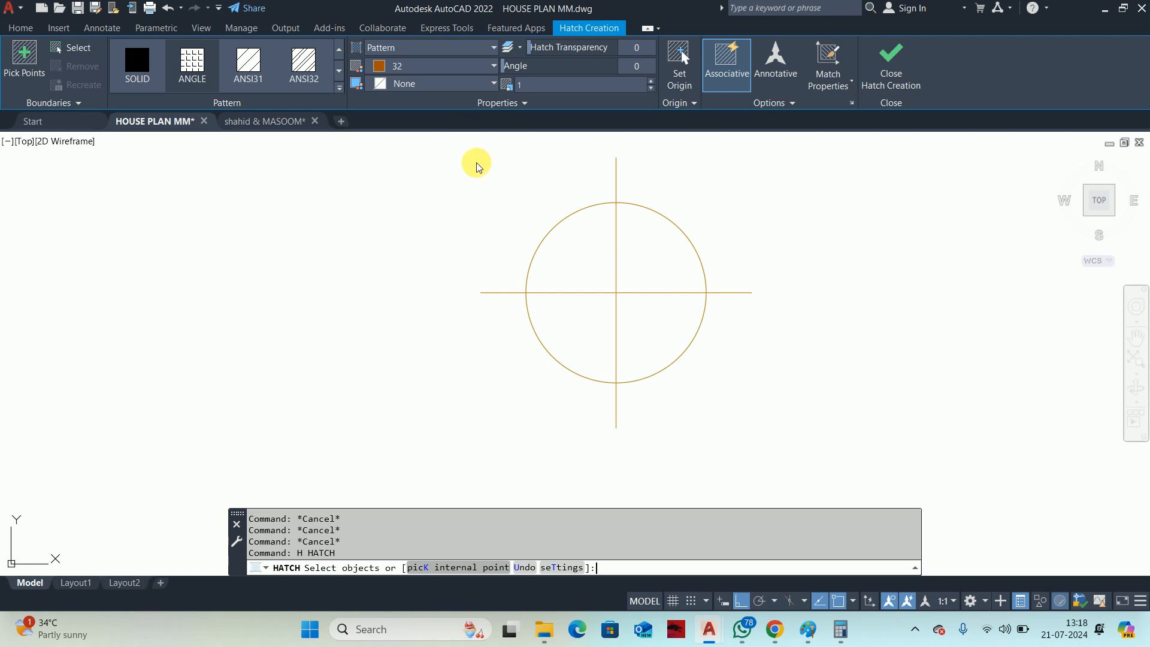
text(k)
key(Return)
click(570, 240)
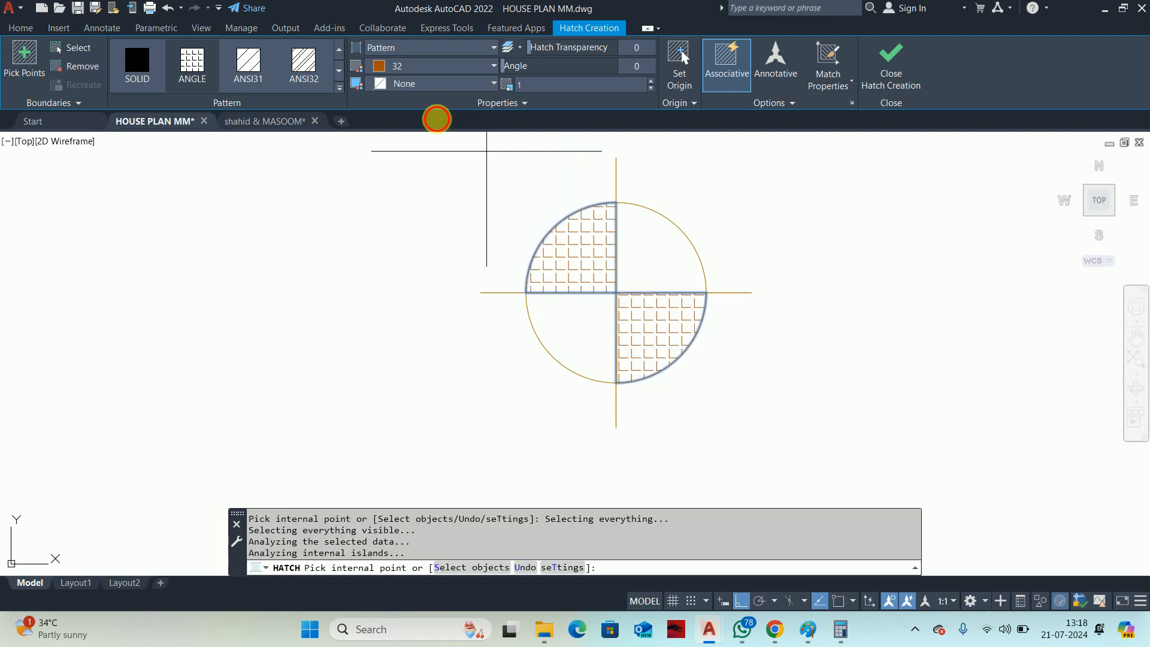
click(137, 60)
key(Escape)
key(Escape)
scroll(632, 318, down, 5)
key(Escape)
Assign the new symbol's circle, arrayed lines and hatch to the ar-id-ceiling light layer.
click(541, 246)
click(734, 389)
scroll(734, 390, down, 3)
click(915, 345)
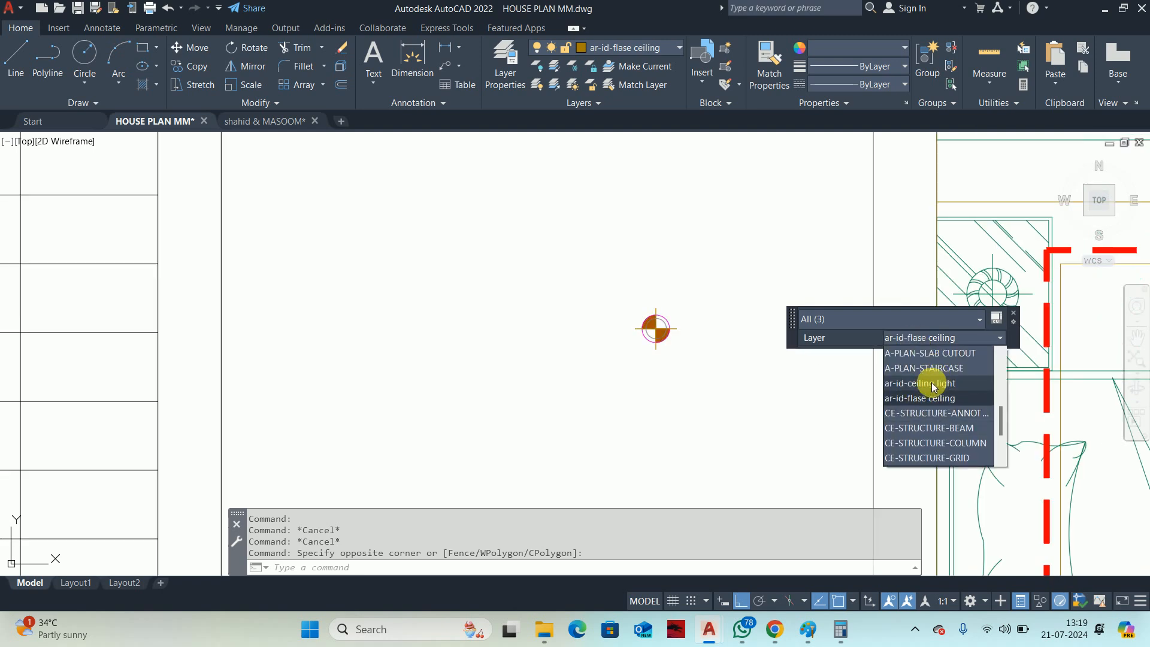
click(932, 383)
scroll(744, 343, up, 5)
key(Escape)
key(Escape)
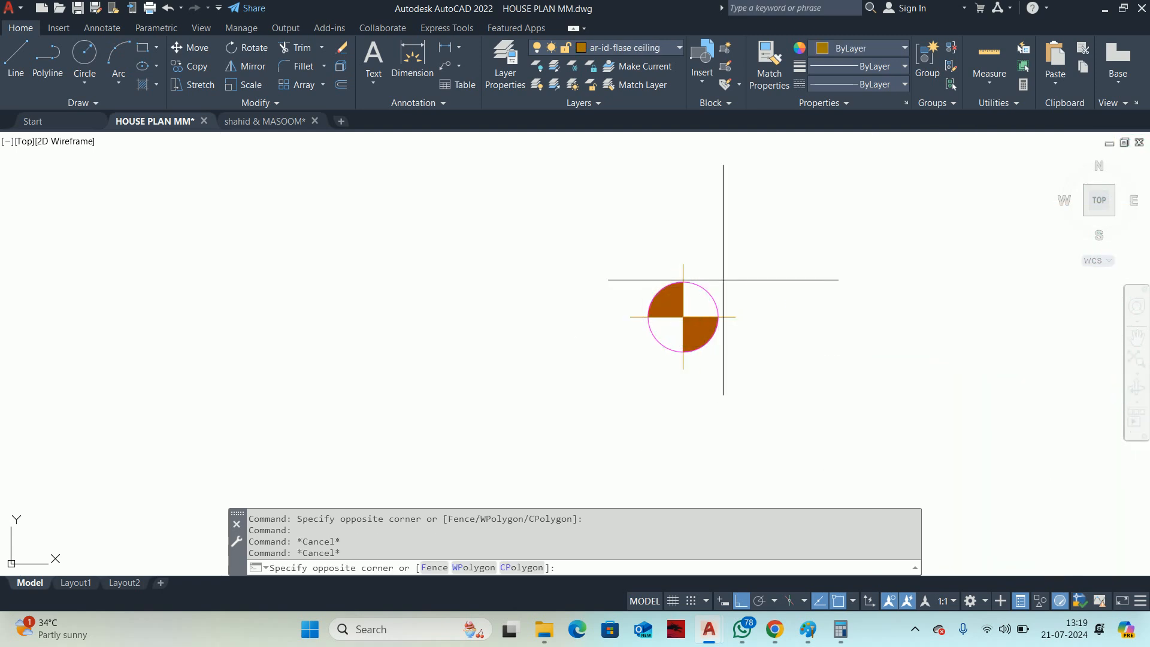
Check the layer assignments of the symbol's circle and its arrayed cross lines.
click(722, 279)
click(703, 291)
click(874, 271)
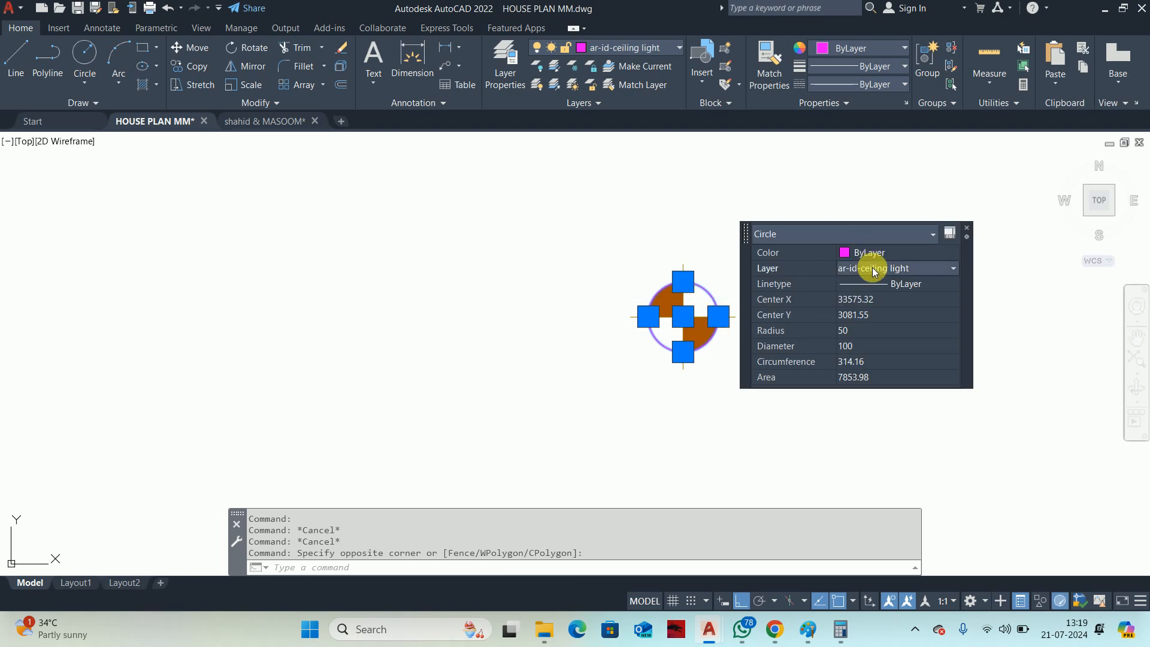
key(Escape)
key(Escape)
scroll(687, 308, down, 3)
scroll(713, 308, up, 5)
click(717, 299)
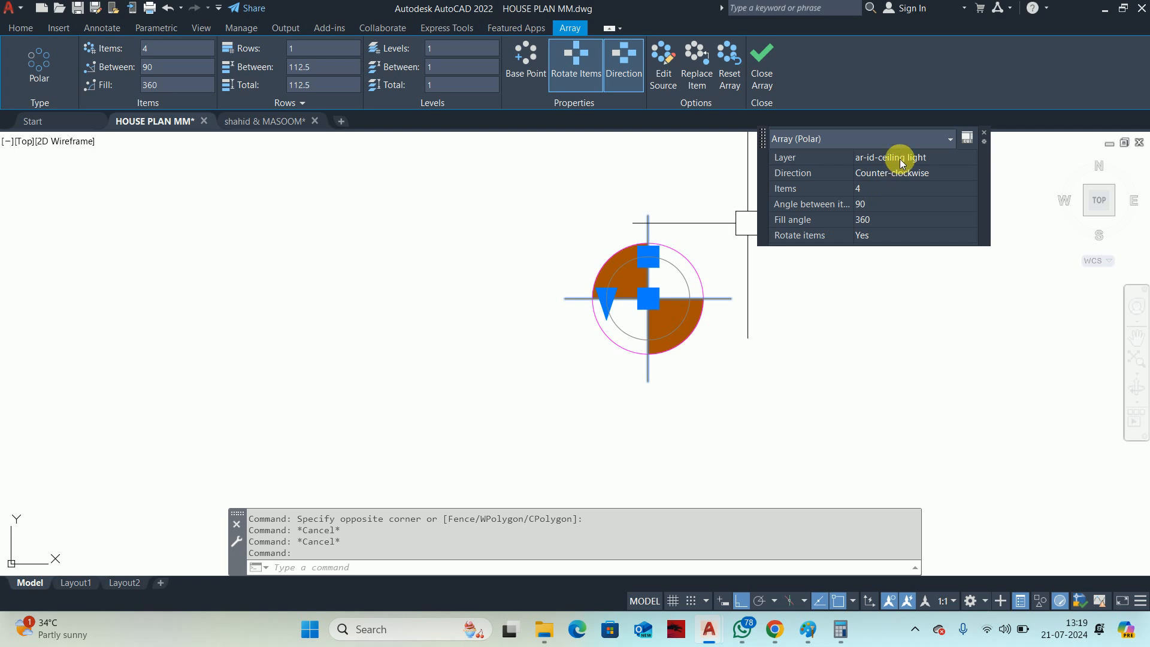
Explode the symbol's polar array of cross lines into separate lines.
key(Escape)
text(x)
key(Return)
scroll(725, 292, up, 3)
click(717, 298)
key(Return)
key(Escape)
key(Escape)
key(Escape)
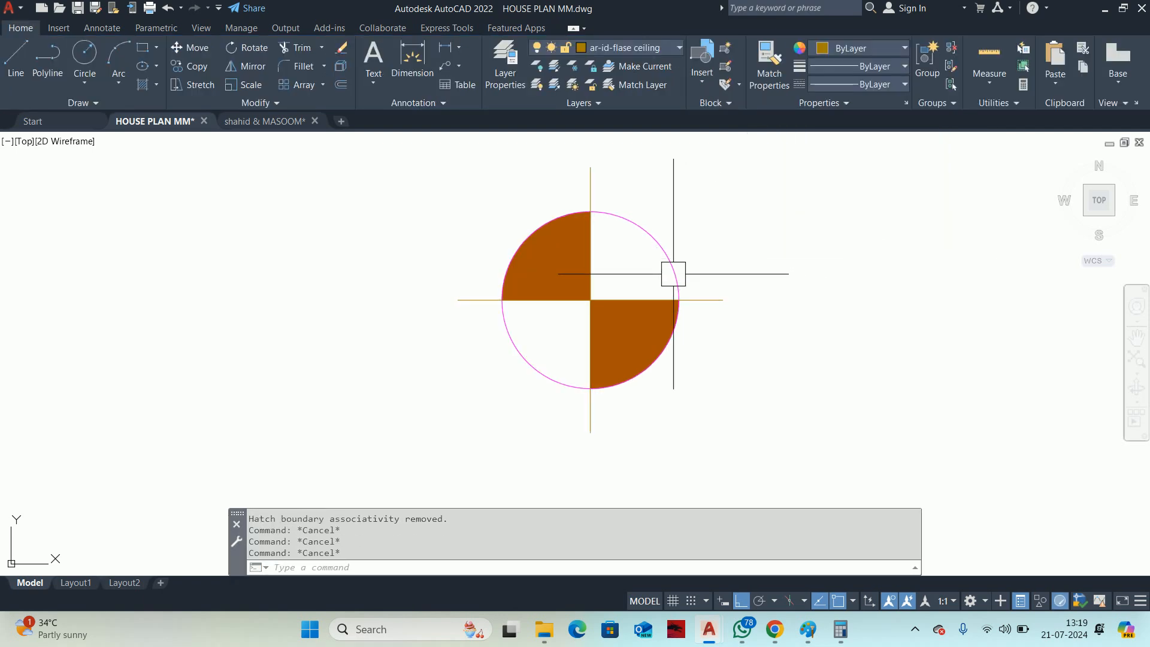
Match the circle's properties onto the symbol's cross lines and solid hatch.
text(MA)
key(Return)
click(670, 251)
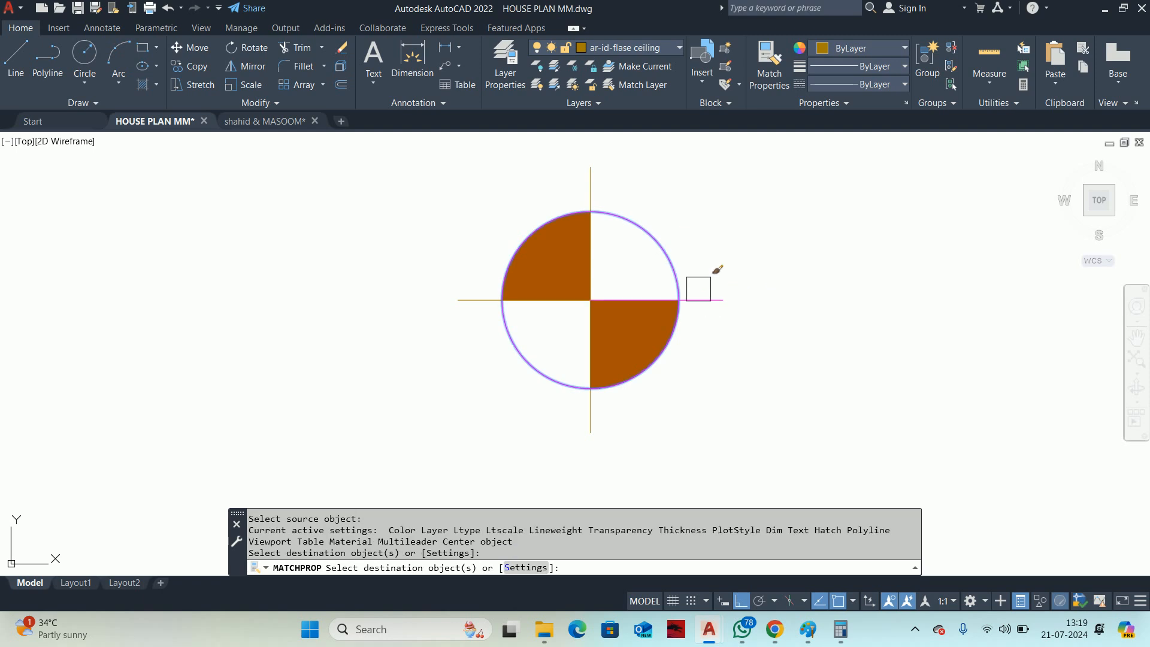
click(515, 220)
click(475, 293)
click(580, 416)
scroll(617, 272, up, 2)
click(613, 272)
click(536, 343)
key(Return)
key(Escape)
key(Escape)
Set the quadrant hatch's colour to index colour 94.
click(630, 364)
click(796, 266)
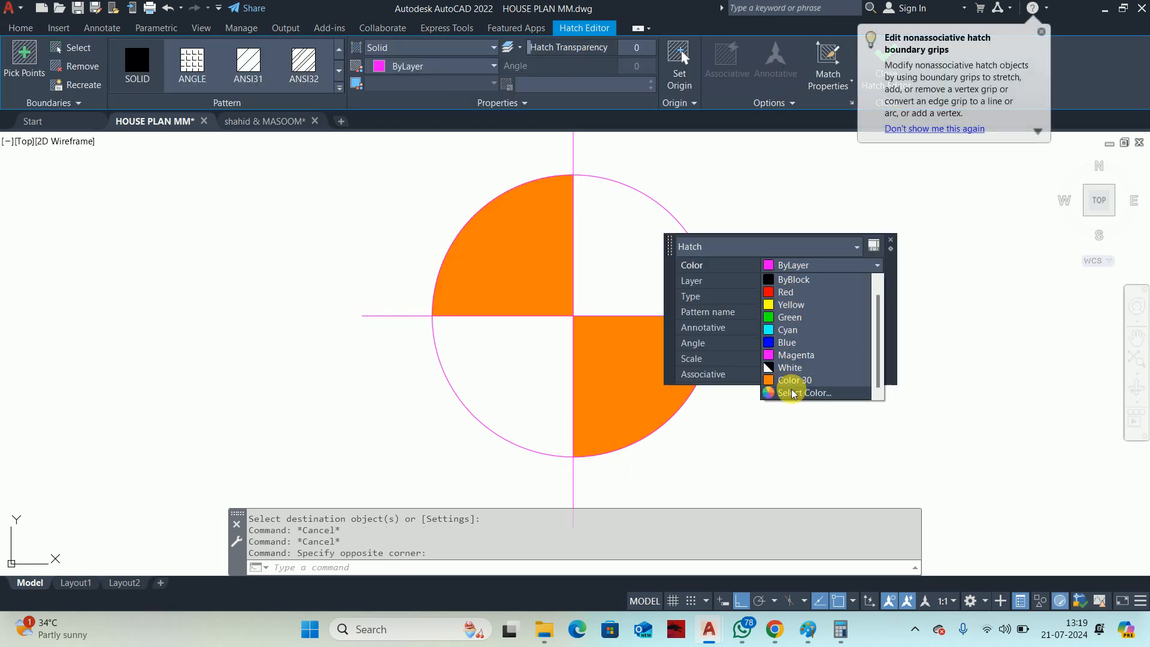
click(790, 393)
click(535, 216)
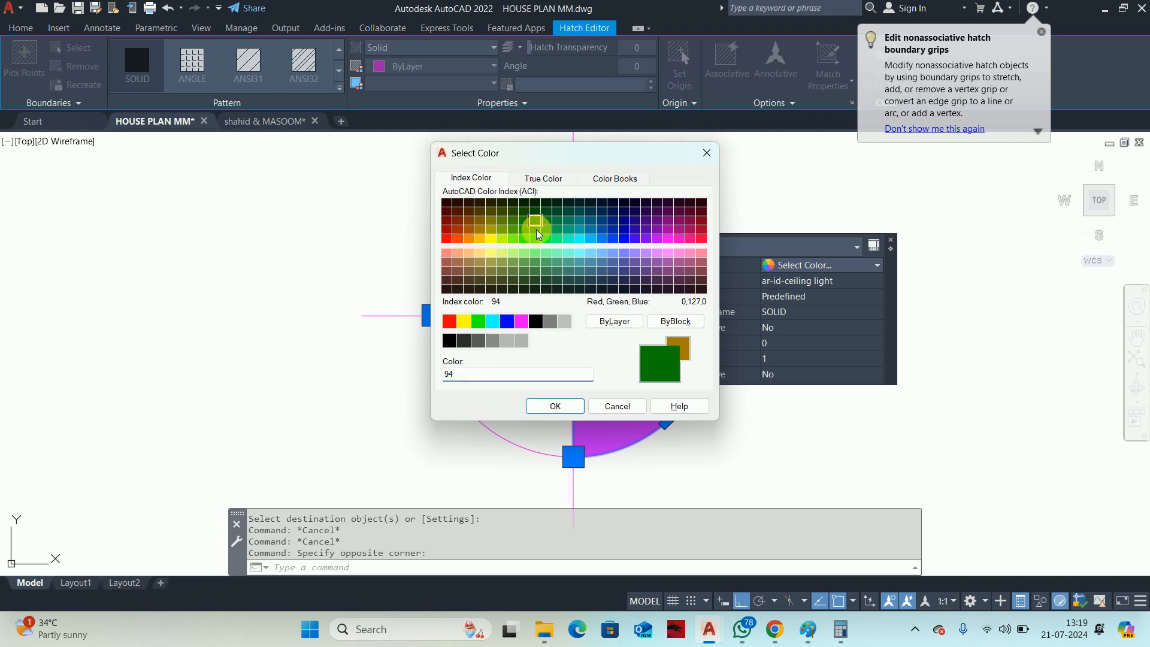
click(554, 406)
key(Escape)
key(Escape)
key(Escape)
scroll(569, 355, down, 6)
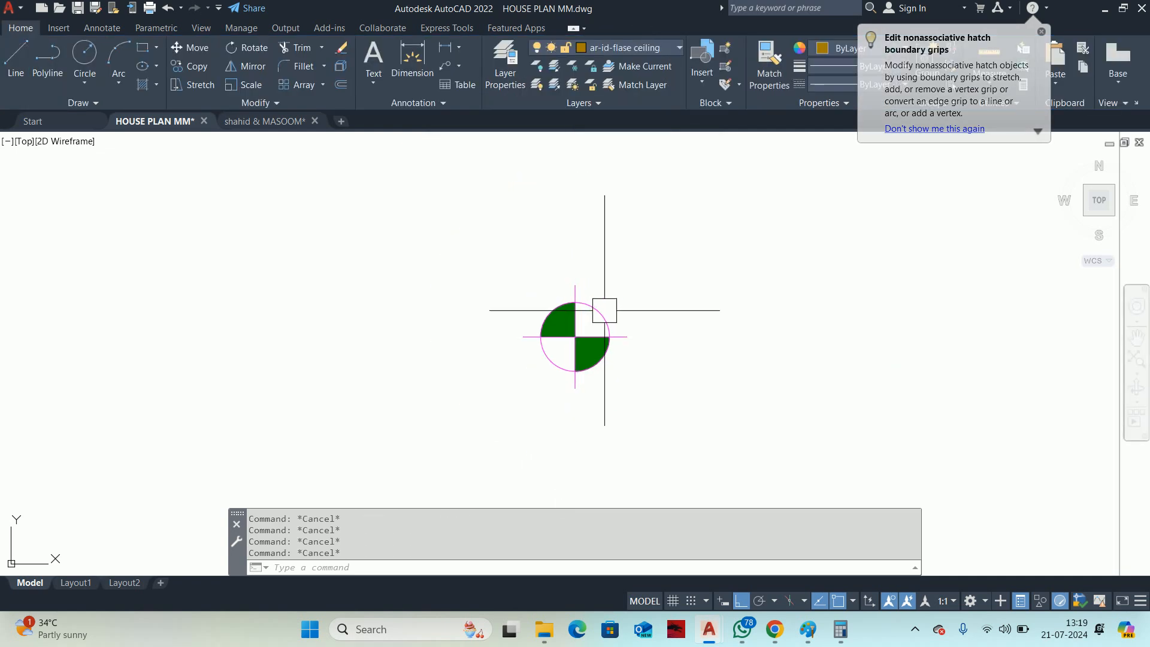
text(MA)
key(Return)
scroll(571, 372, up, 4)
click(573, 371)
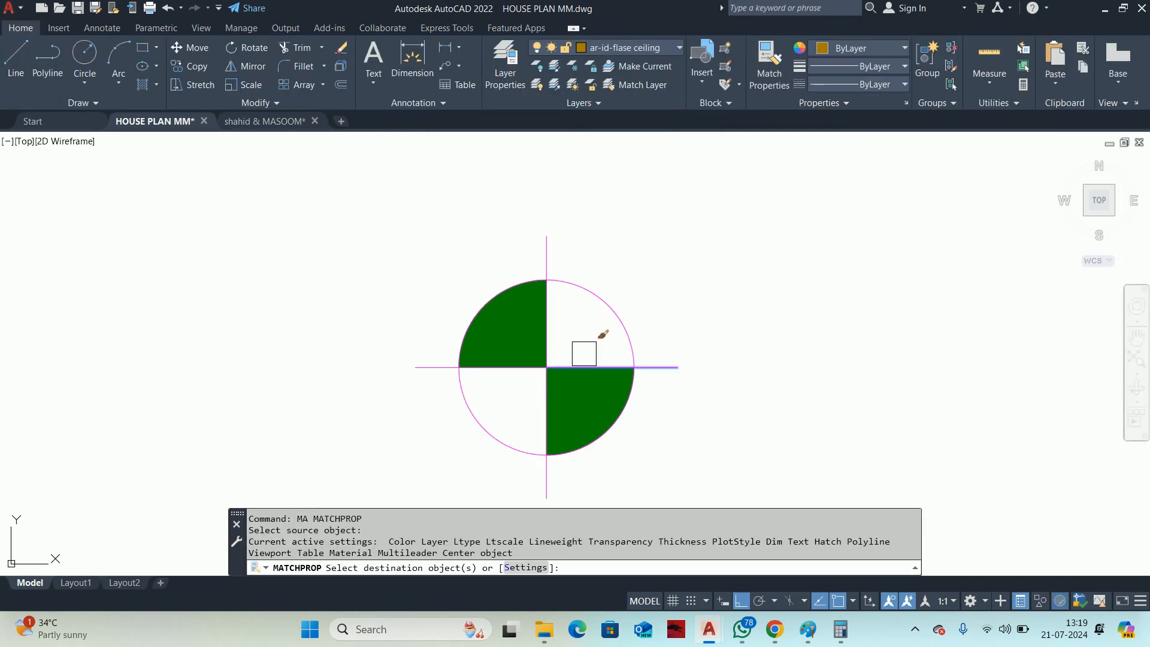
key(Escape)
key(Escape)
Match the green hatch's properties onto the symbol's circle and cross lines.
key(Return)
click(512, 335)
scroll(463, 276, down, 5)
click(421, 231)
click(589, 359)
key(Escape)
key(Escape)
key(Escape)
key(Escape)
scroll(533, 341, up, 3)
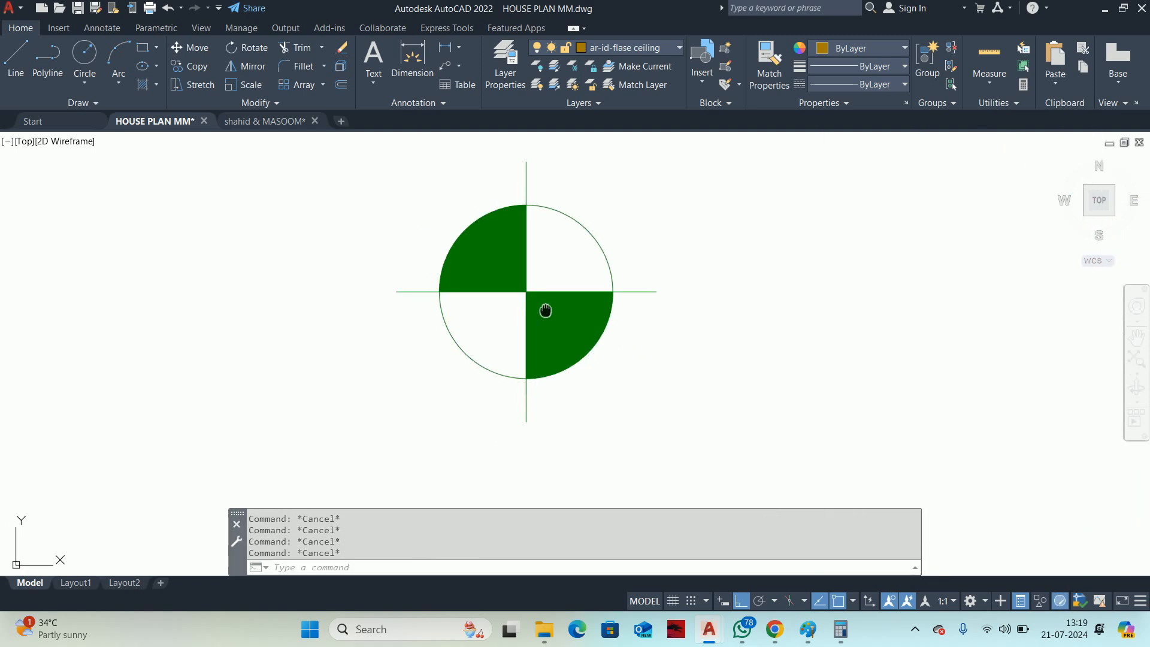
Offset the symbol's circle inward to form a second concentric circle.
key(Return)
text(1)
key(Return)
click(625, 238)
click(593, 283)
key(Escape)
key(Escape)
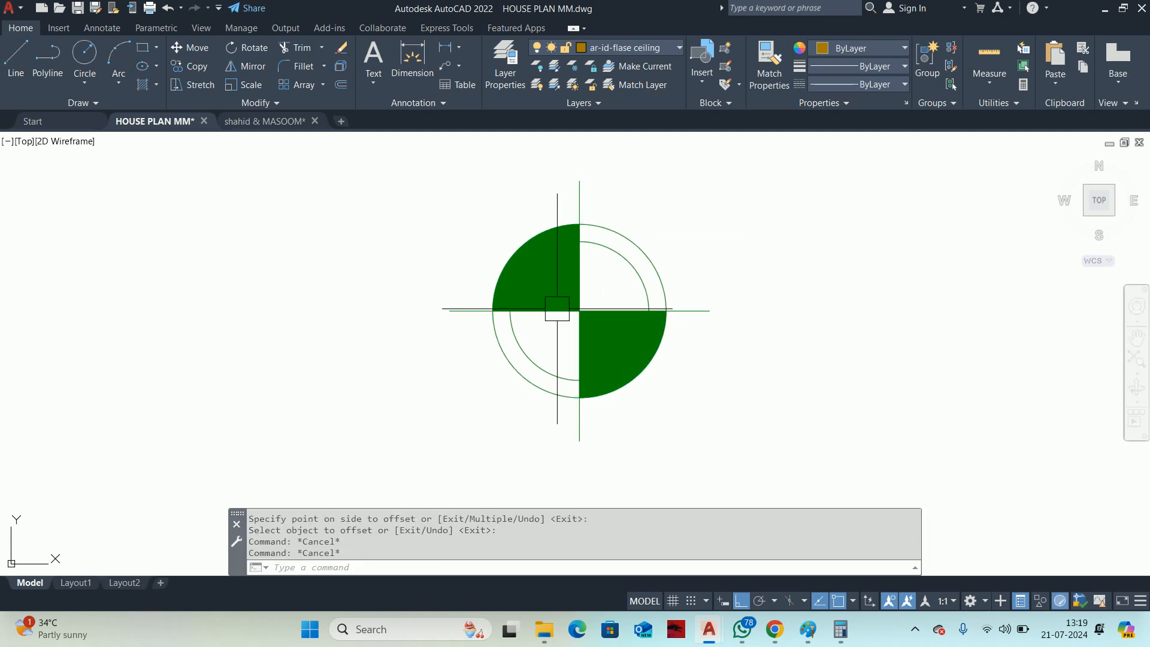
Move the green quadrant hatch out of the symbol to the empty area on its left.
scroll(560, 308, up, 2)
middle_drag(560, 308, 616, 274)
key(Escape)
click(608, 263)
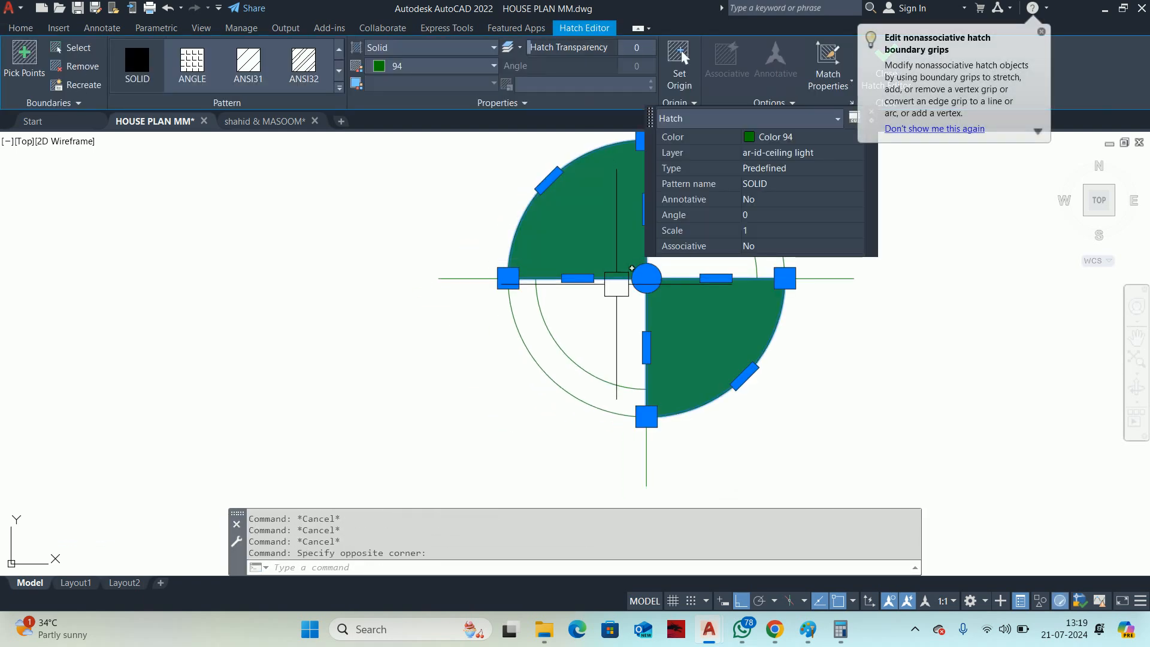
text(m)
key(Return)
click(609, 308)
scroll(358, 392, down, 2)
click(206, 369)
key(Escape)
key(Escape)
Hatch two diagonally opposite quadrants of the inner circle with a solid fill.
text(h)
scroll(322, 358, up, 2)
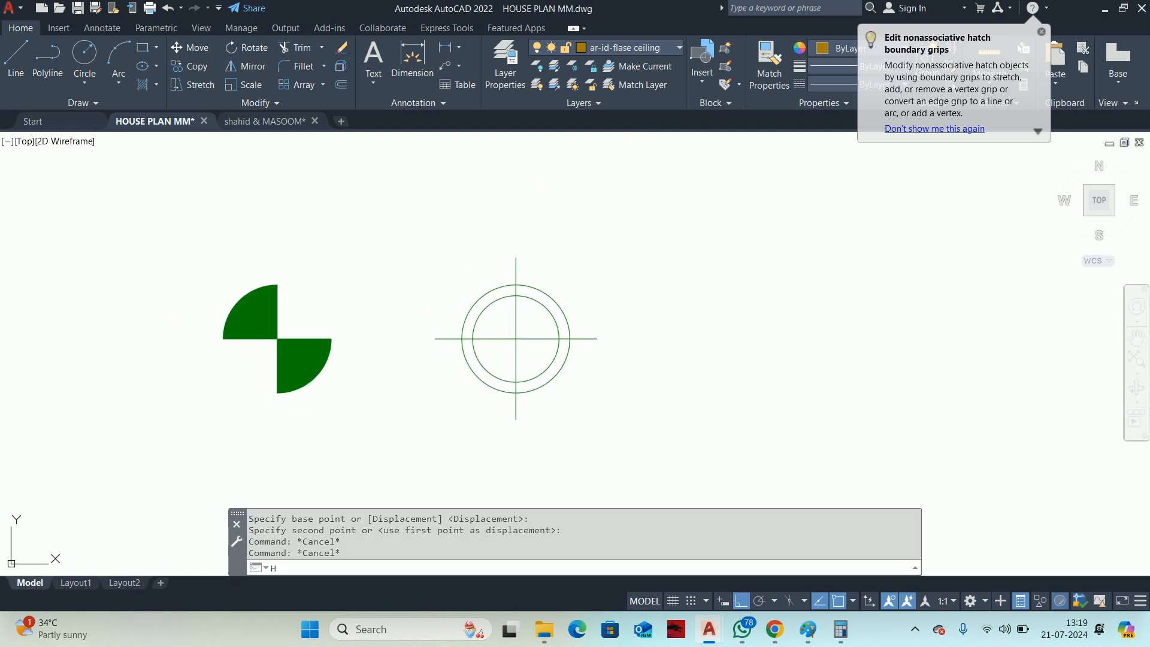
key(Return)
click(498, 311)
click(571, 383)
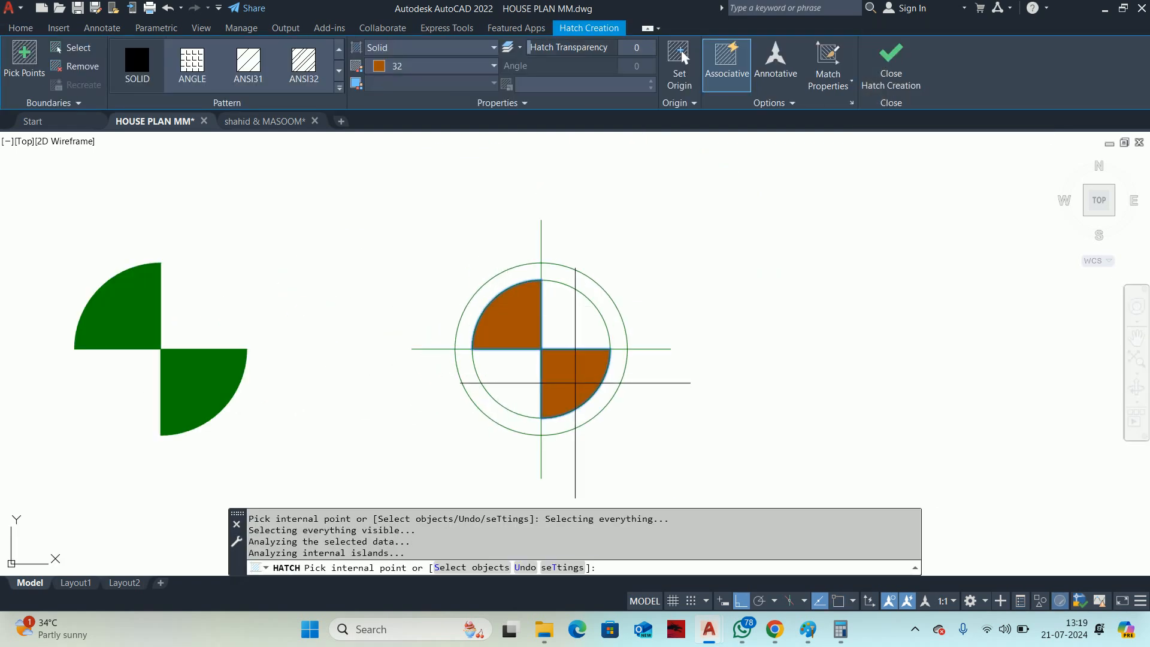
key(Return)
Match the moved green hatch's properties onto the inner circle's new hatch.
text(ma)
key(Return)
click(226, 365)
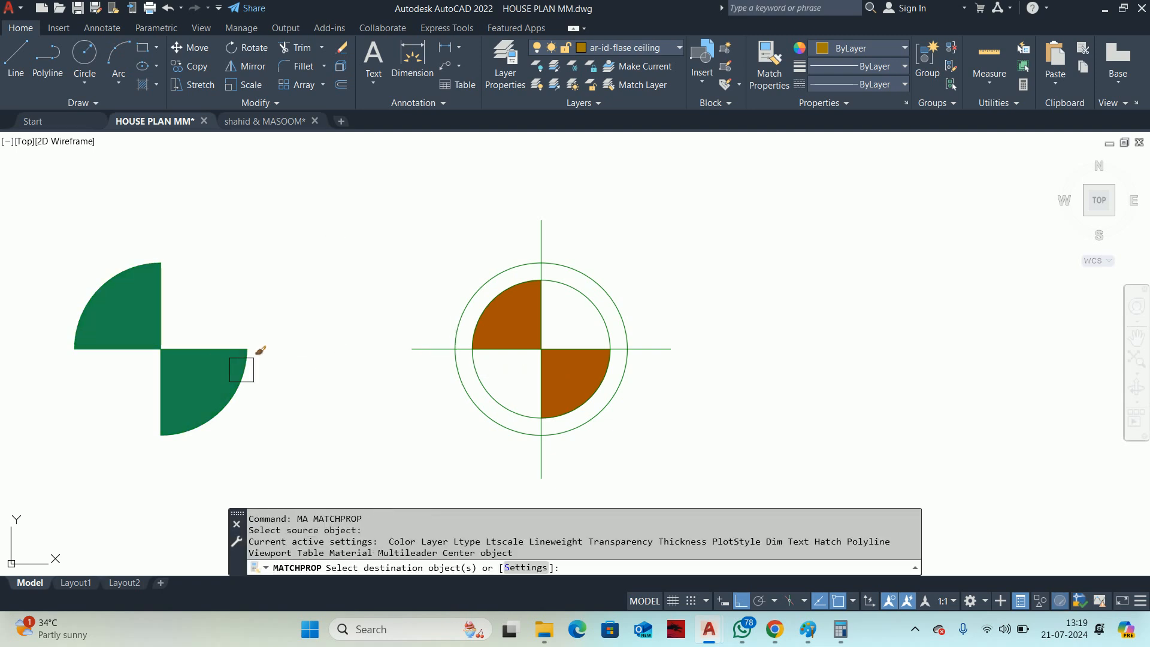
scroll(466, 388, up, 4)
click(526, 249)
key(Escape)
key(Escape)
Delete the old green quadrant hatch beside the symbol.
scroll(515, 282, down, 5)
click(436, 367)
click(83, 135)
key(Delete)
scroll(473, 278, down, 2)
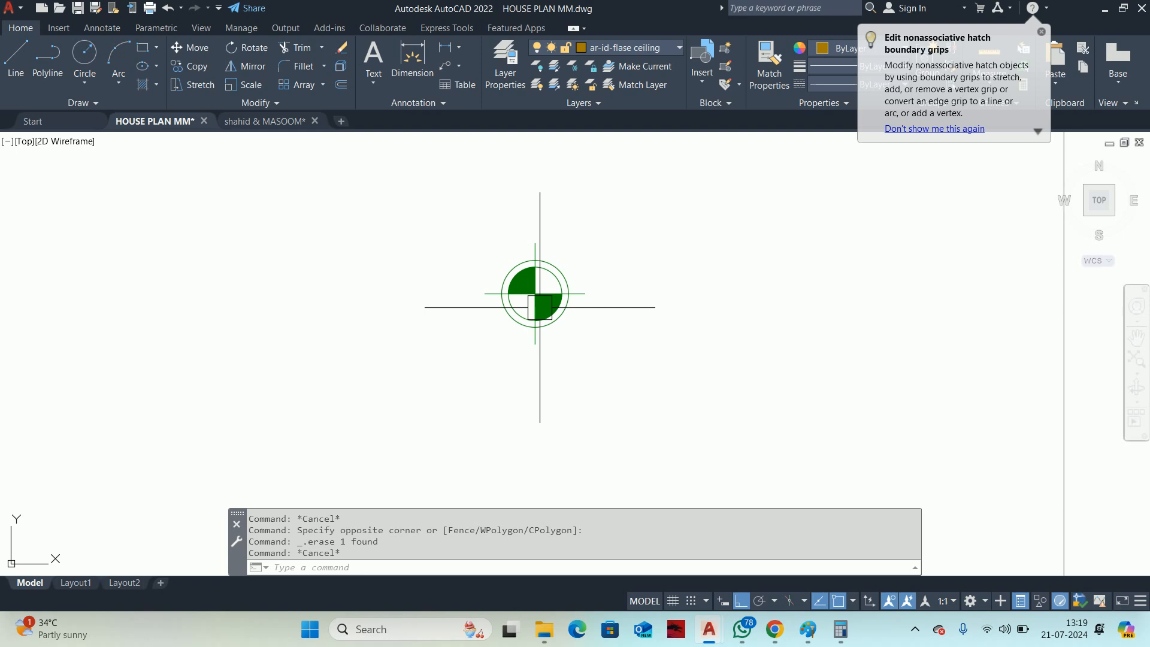
key(Escape)
Convert the whole symbol into a block named PENDANT LIGHT with its base point at the circle's centre.
text(b)
key(Return)
text(PENDANTY)
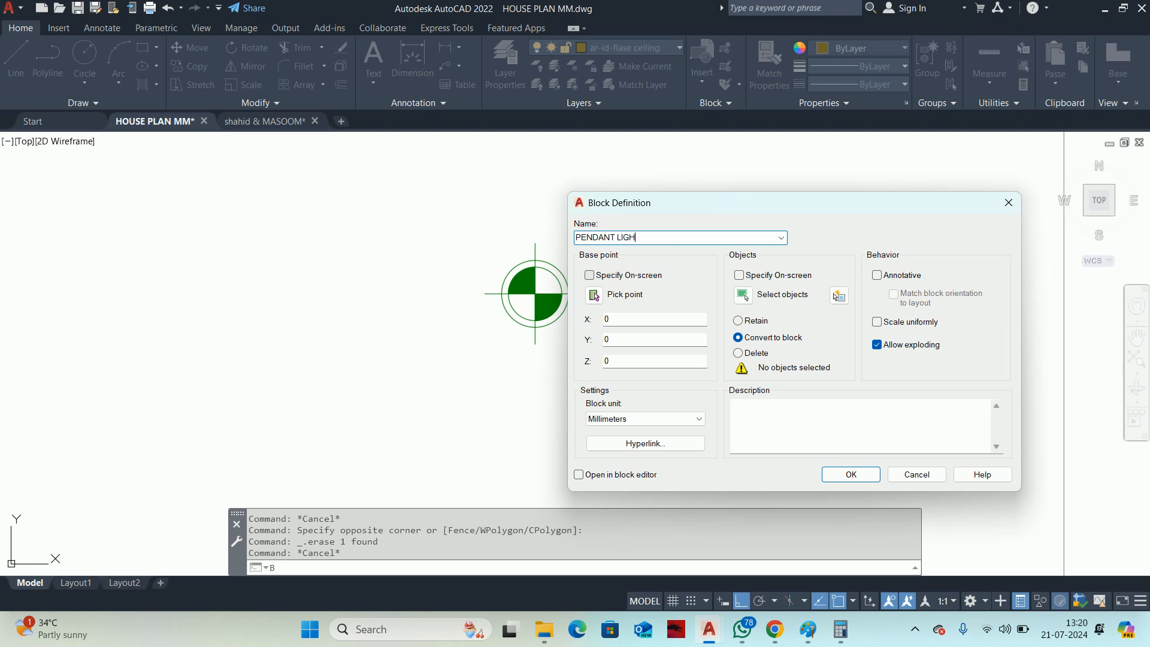
click(745, 298)
click(361, 197)
click(629, 497)
key(Return)
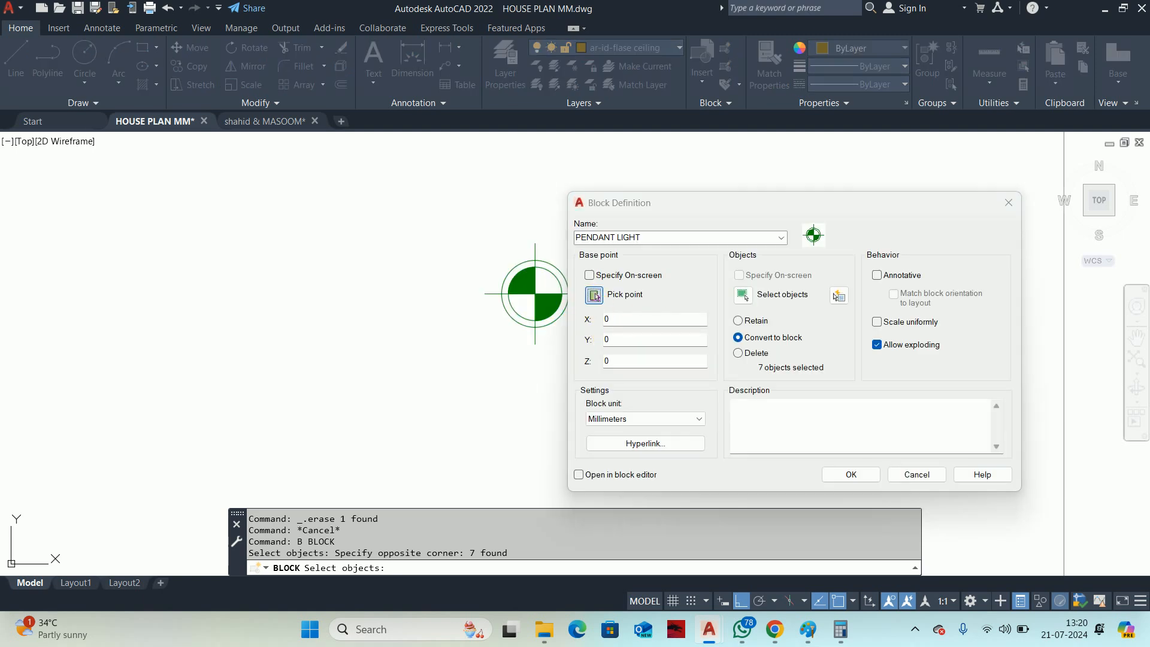
click(593, 295)
click(510, 293)
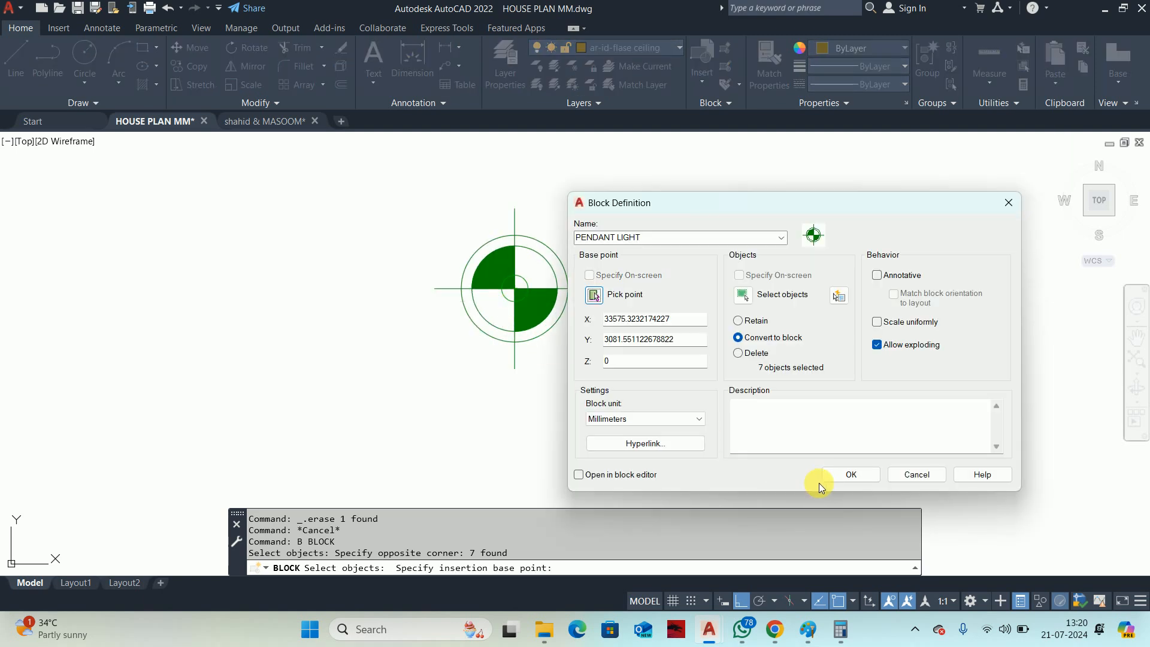
click(825, 477)
Move the PENDANT LIGHT block by its centre onto the lamp of the upper bedside table.
scroll(547, 326, down, 4)
click(547, 326)
text(M)
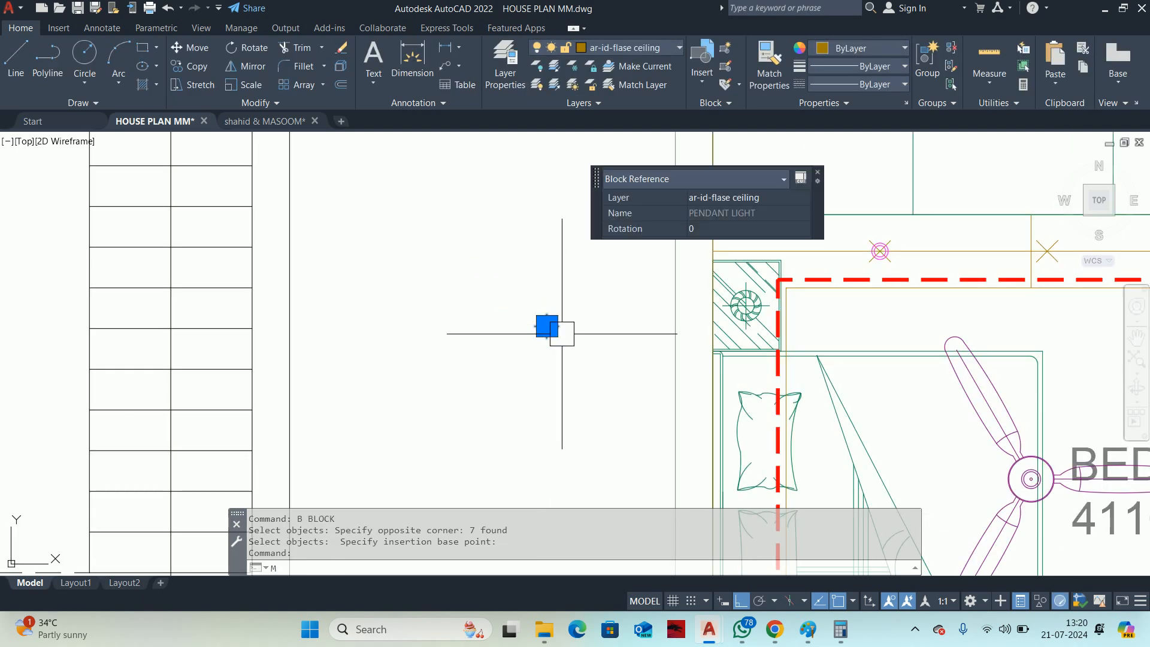
key(Return)
scroll(557, 326, up, 5)
click(488, 319)
scroll(797, 393, down, 5)
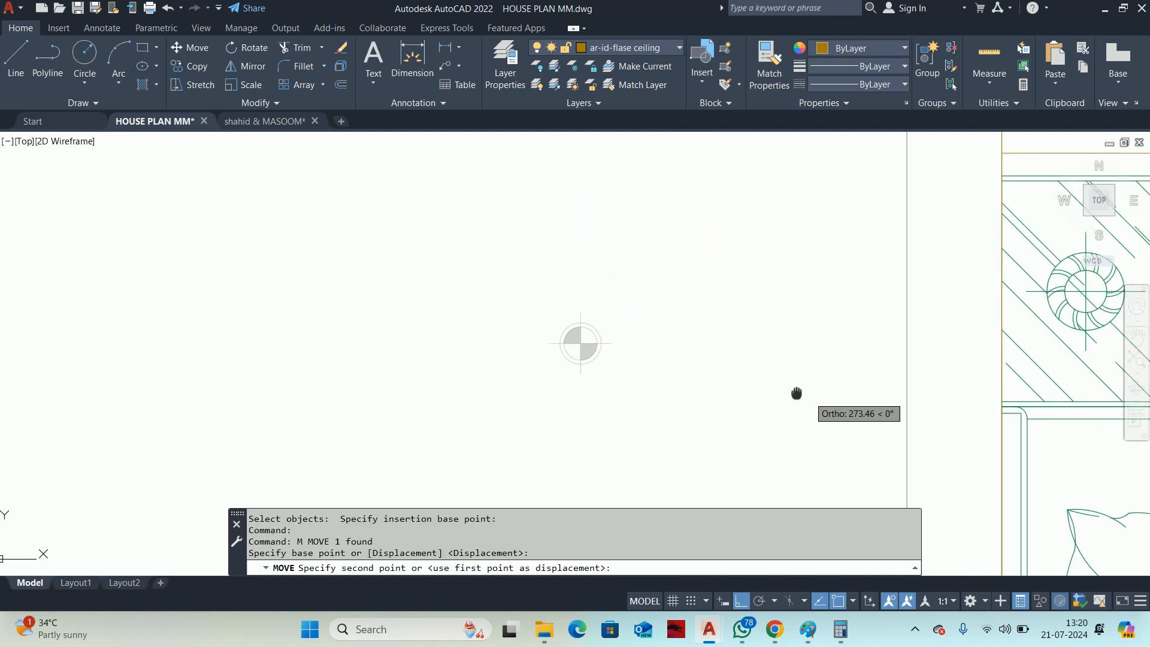
scroll(765, 372, up, 4)
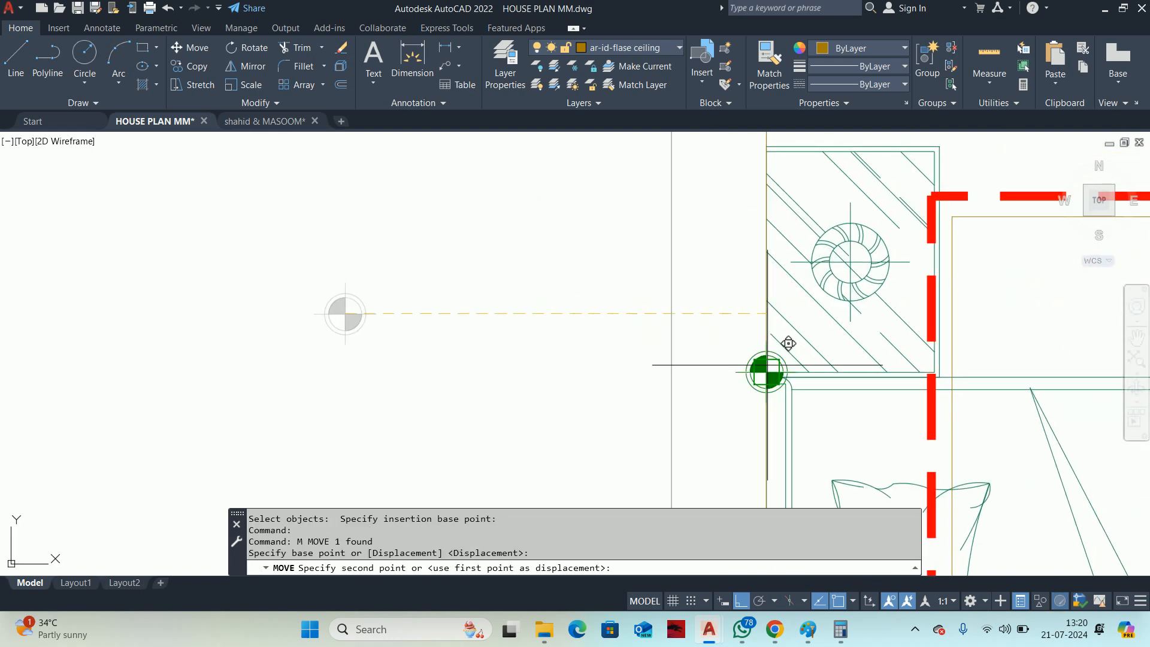
click(850, 267)
key(Escape)
key(Escape)
Move the pendant light block again to align its centre with the bedside lamp's centre.
scroll(845, 287, down, 4)
scroll(846, 279, up, 6)
key(Return)
click(842, 294)
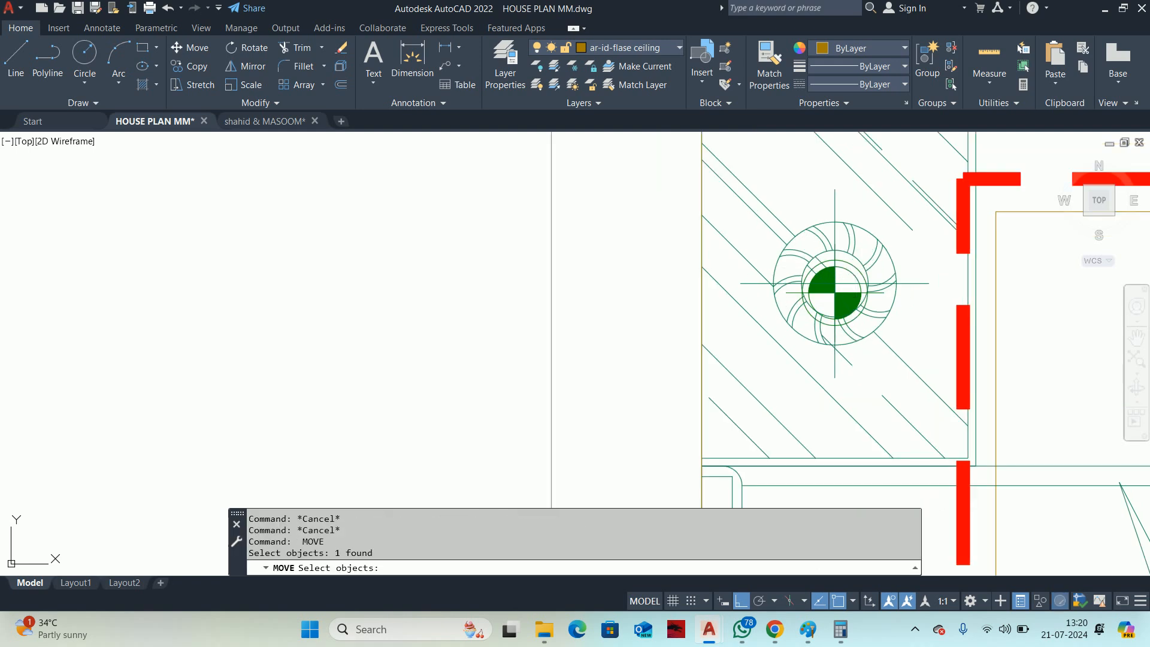
key(Return)
scroll(833, 284, up, 6)
click(835, 257)
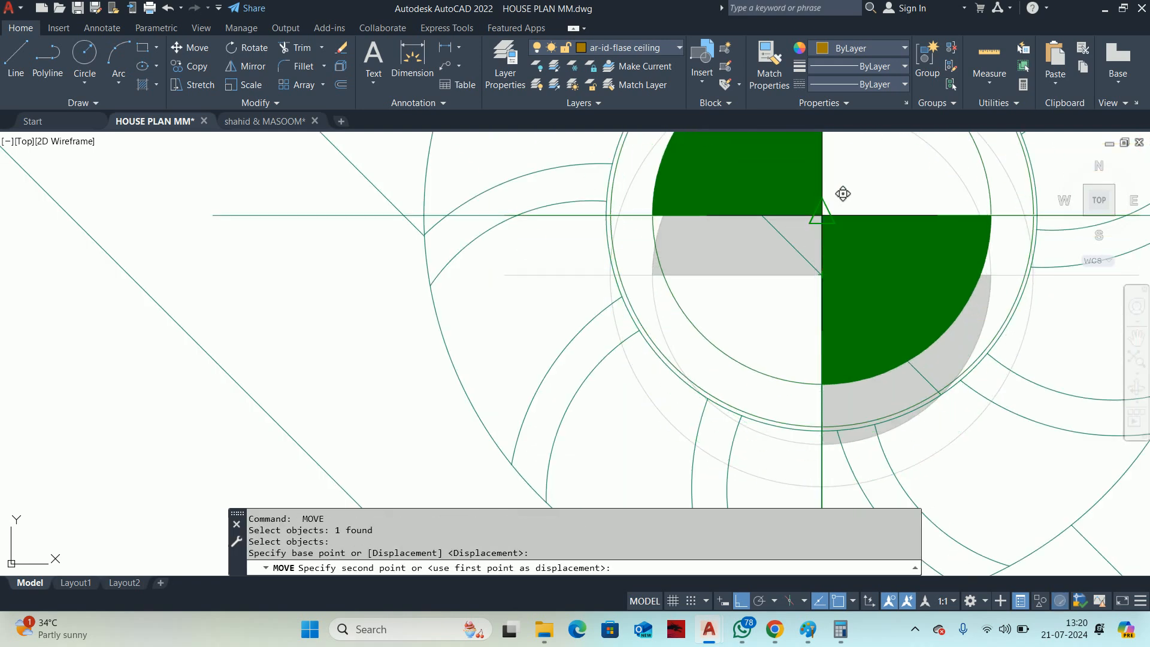
key(Escape)
key(Escape)
scroll(845, 256, down, 5)
key(Escape)
key(Escape)
Mirror the pendant light block about a horizontal line through the false ceiling side's midpoint, keeping the original.
text(MI)
key(space)
scroll(843, 255, up, 2)
scroll(841, 247, down, 2)
click(841, 246)
scroll(841, 245, down, 5)
key(space)
scroll(804, 302, up, 7)
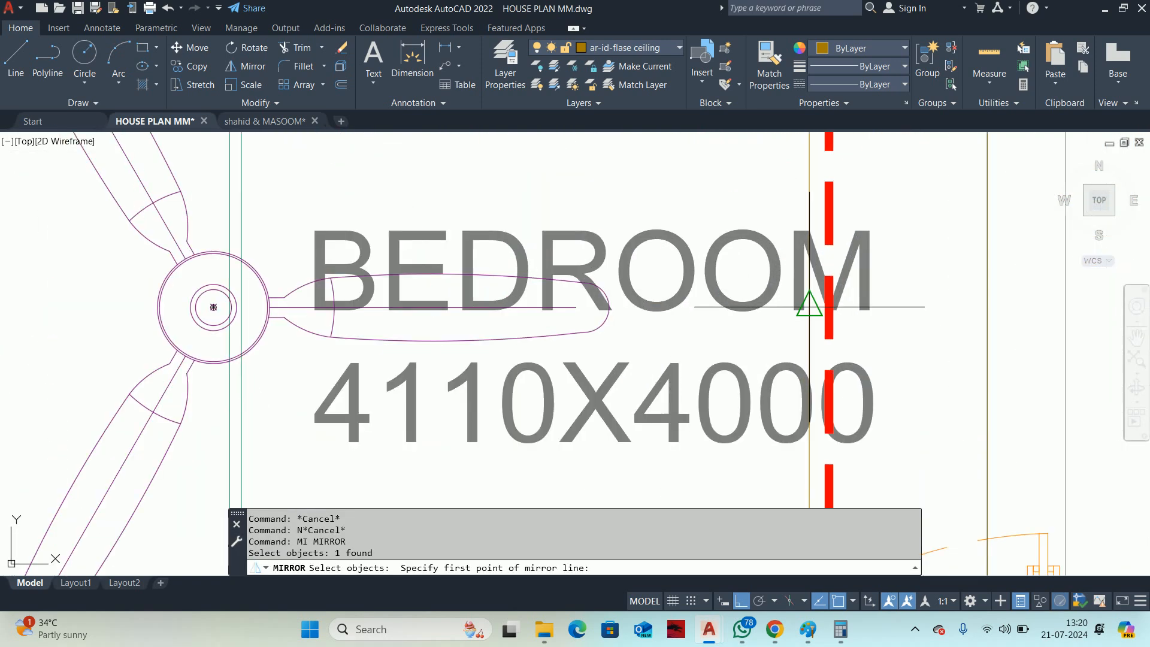
click(809, 307)
click(609, 192)
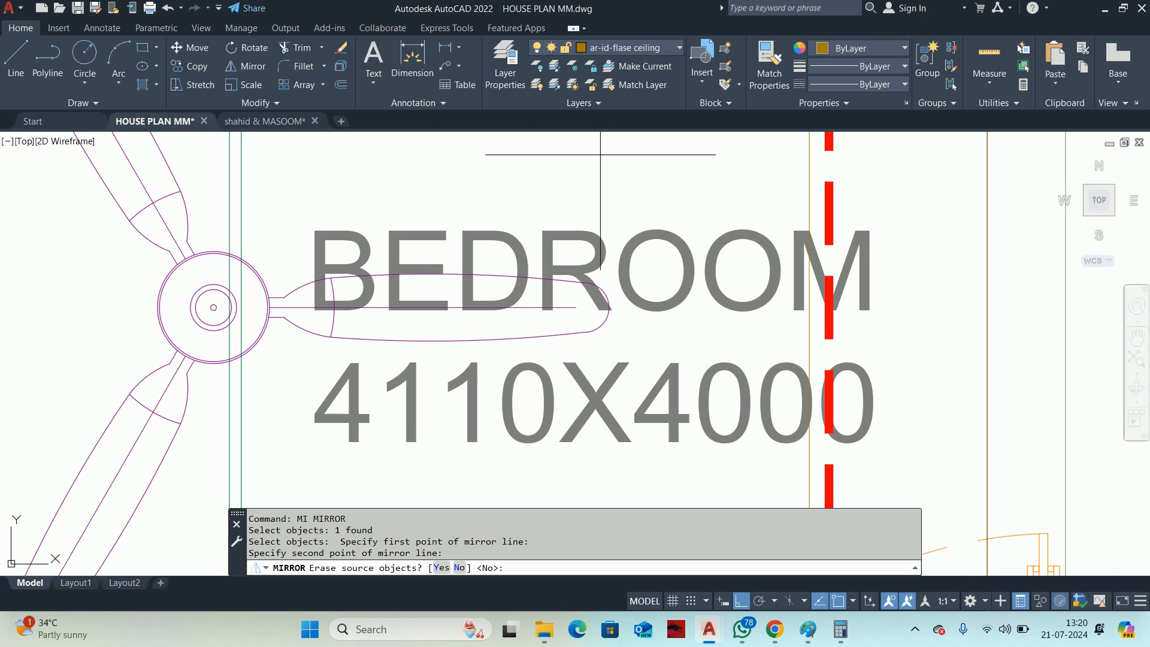
key(Return)
Open the BED BEDROOM block for editing in the Block Editor.
scroll(605, 237, down, 2)
scroll(605, 236, down, 4)
scroll(662, 347, up, 5)
key(Escape)
click(667, 392)
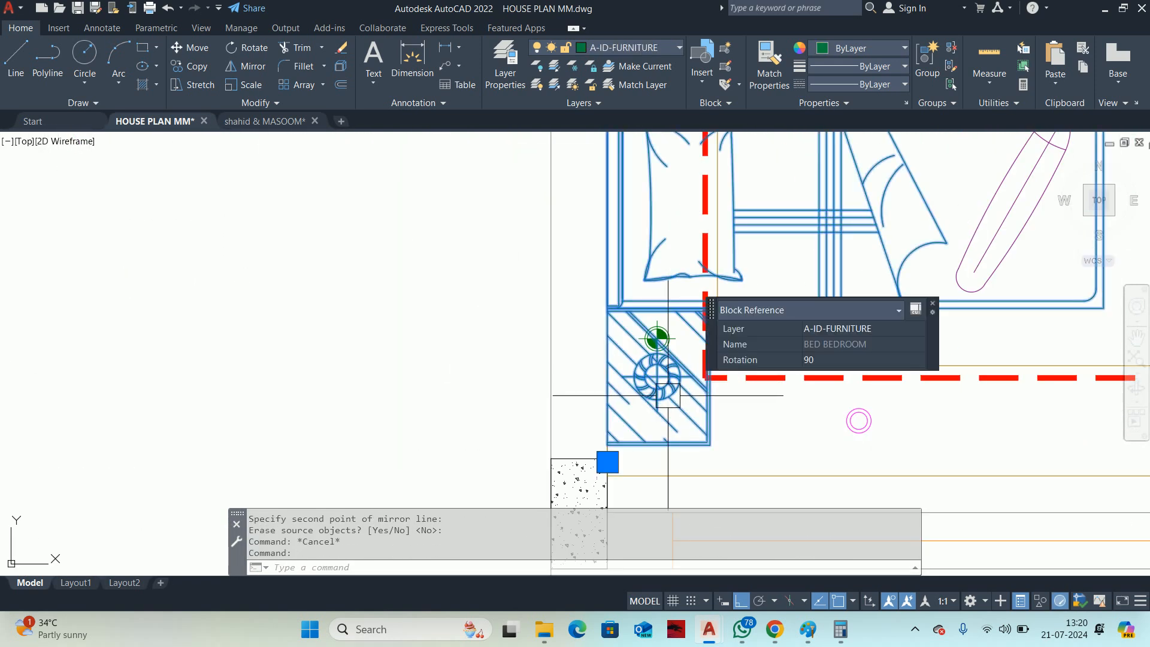
text(BE)
key(Return)
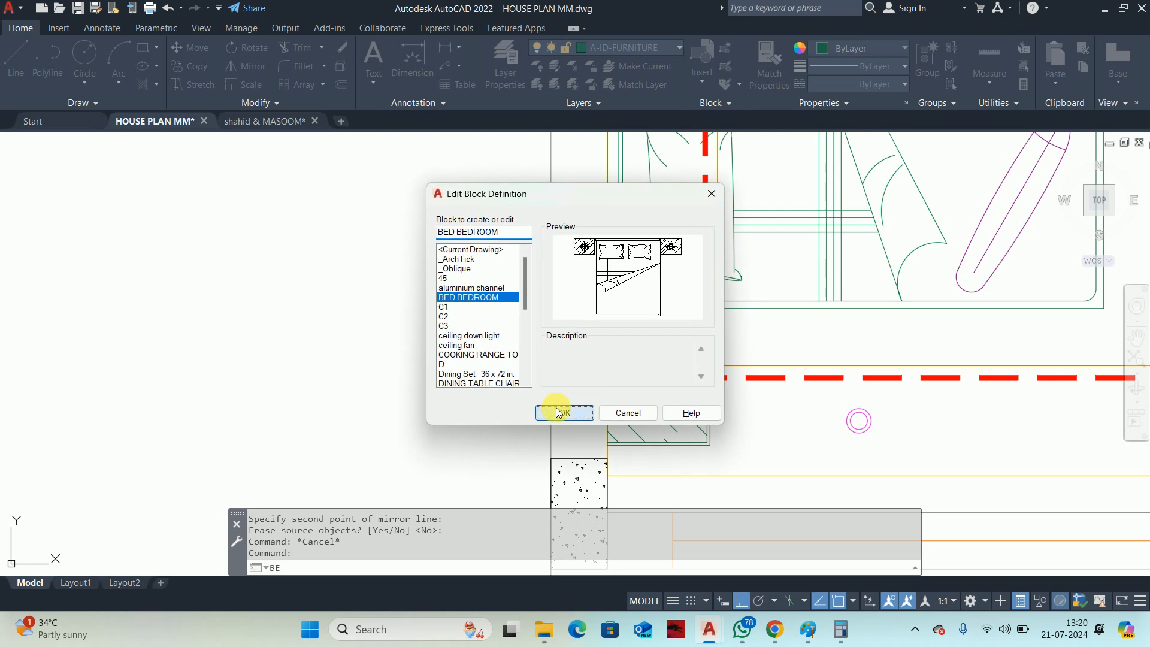
click(563, 412)
scroll(790, 287, up, 5)
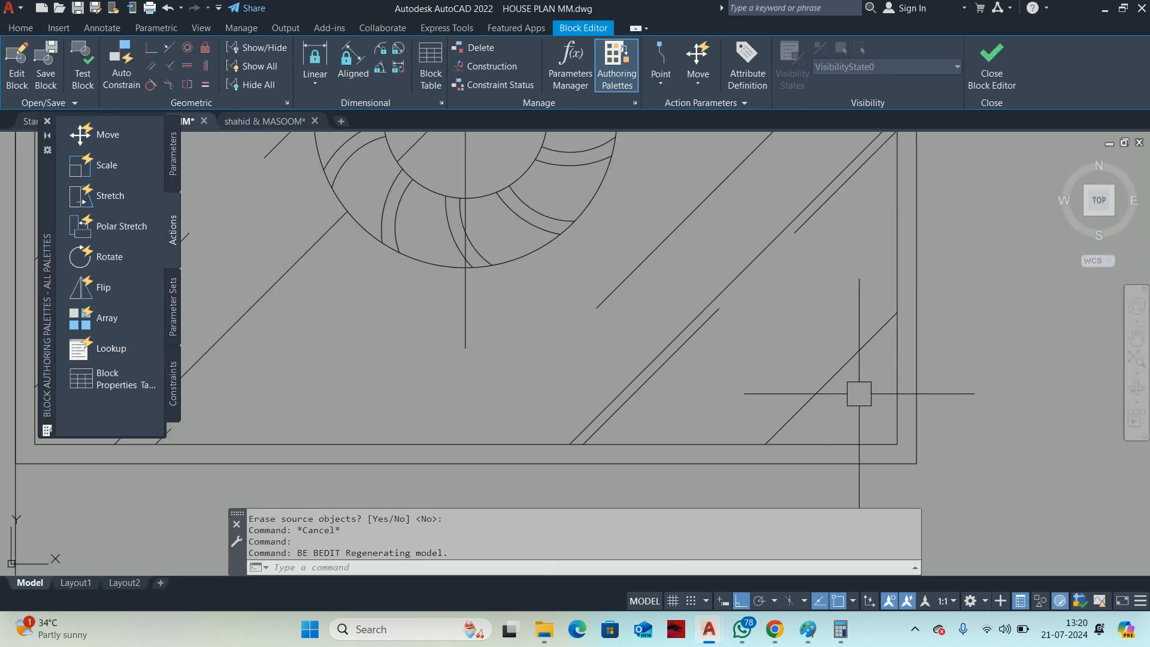
Delete the lamp and all hatch lines inside the bed block's right-hand bedside table.
click(874, 391)
scroll(835, 408, down, 3)
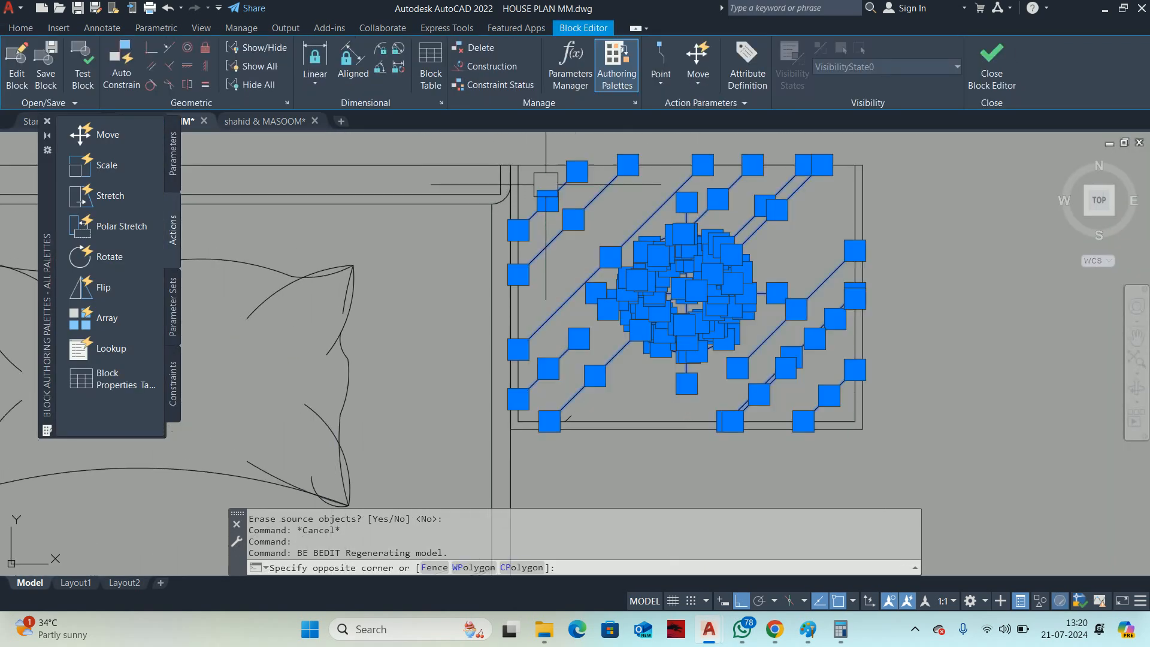
click(563, 166)
key(Delete)
middle_drag(687, 316, 842, 300)
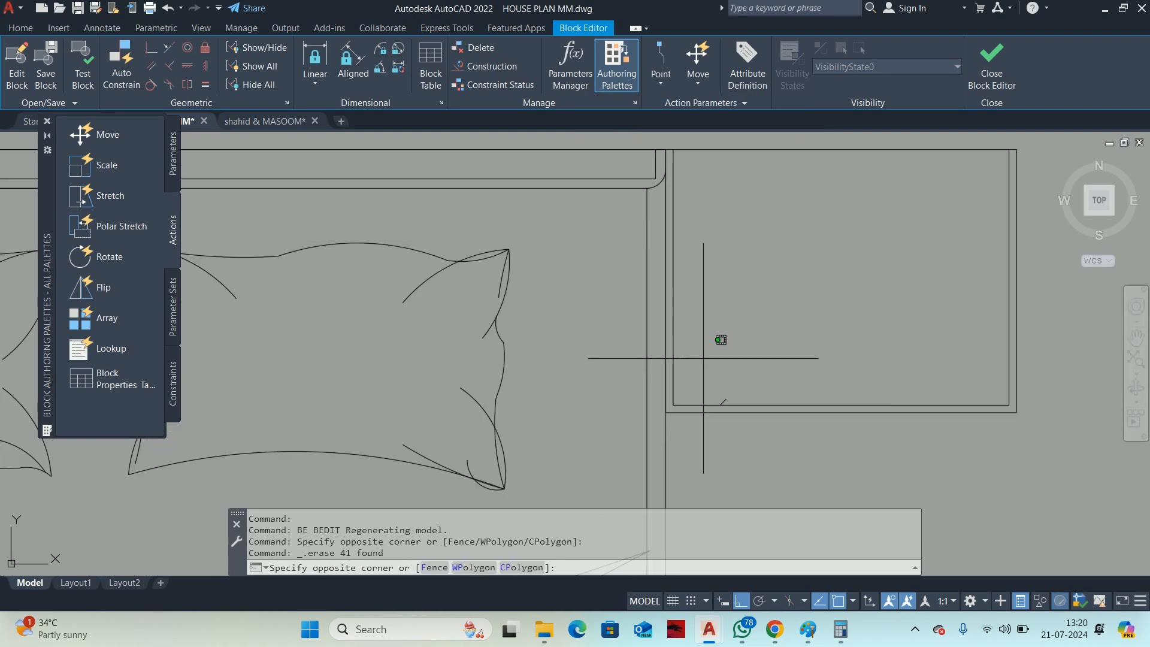
click(679, 356)
click(750, 442)
key(Delete)
Delete the lamp and hatch lines inside the bed block's left-hand bedside table.
scroll(749, 403, down, 5)
middle_drag(684, 359, 974, 324)
scroll(832, 352, up, 5)
scroll(505, 407, up, 3)
scroll(503, 406, up, 4)
click(522, 407)
scroll(492, 382, down, 8)
middle_drag(428, 314, 708, 376)
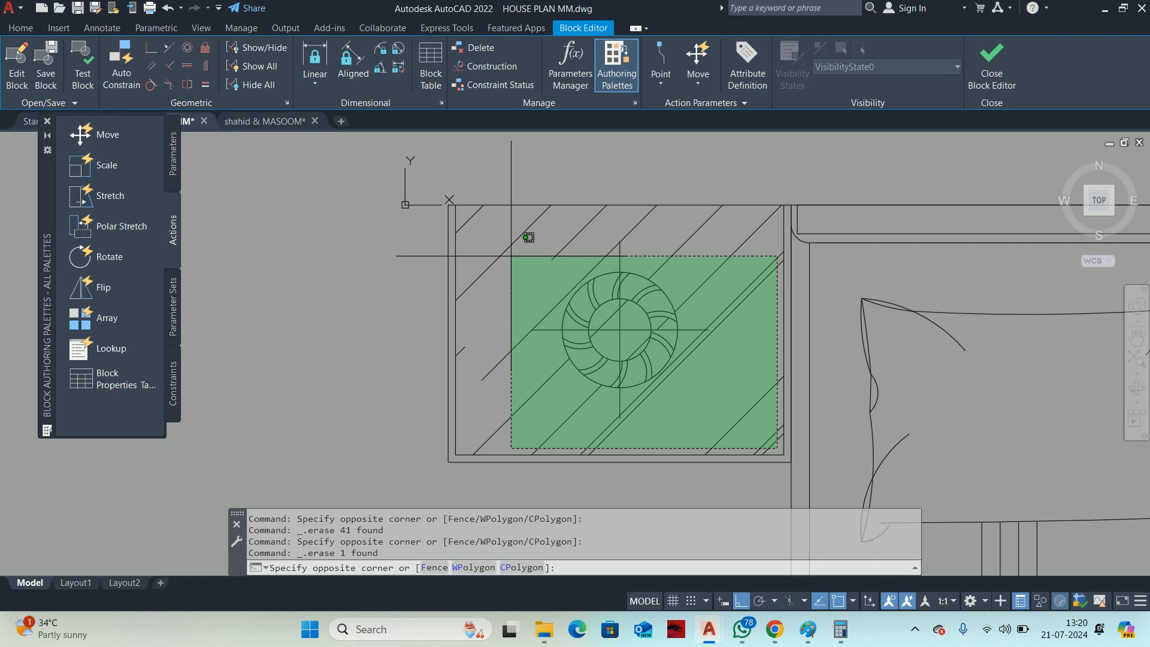
click(473, 217)
key(Delete)
Delete the leftover hatch line in the bed block's left-hand bedside table, save the changes to BED BEDROOM and close the Block Editor.
scroll(557, 287, down, 5)
scroll(557, 287, down, 2)
click(385, 273)
click(560, 296)
key(Delete)
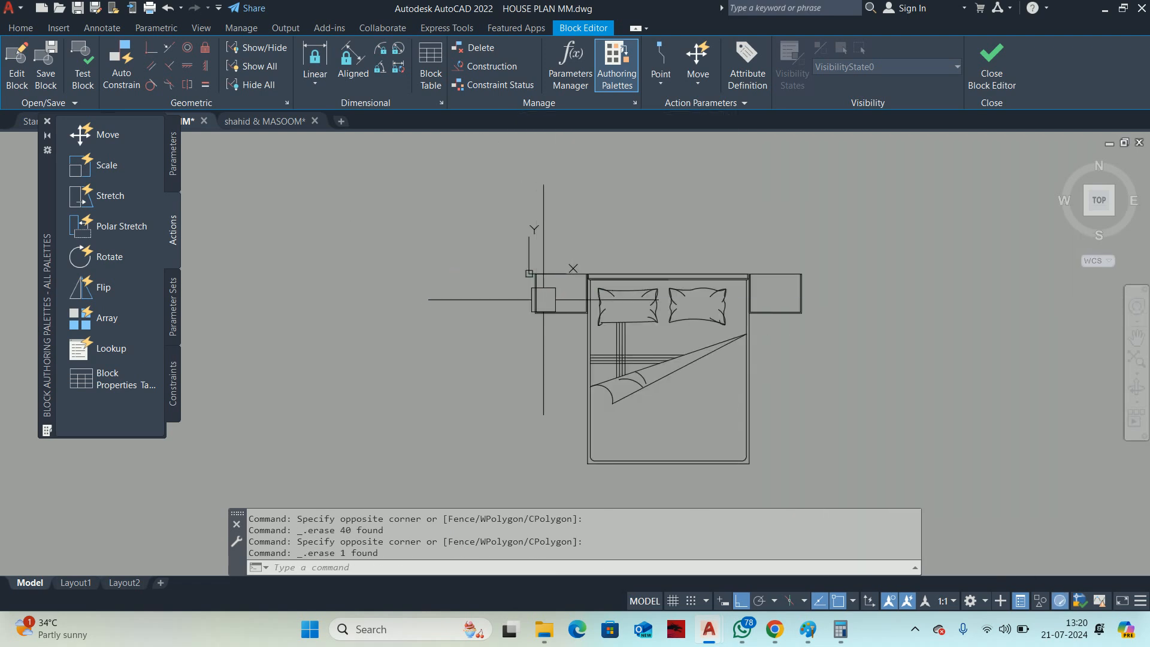
click(1008, 84)
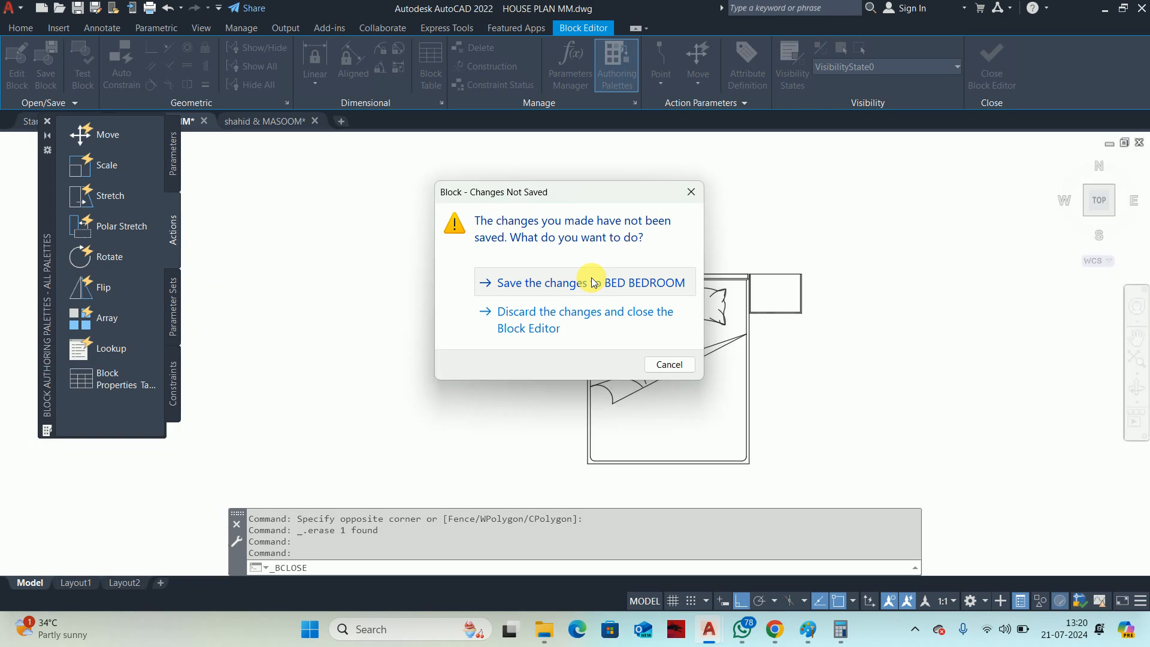
click(591, 277)
Delete the point marker on the downlight guide line along with all similar point markers in the drawing.
scroll(657, 337, down, 5)
scroll(632, 293, up, 3)
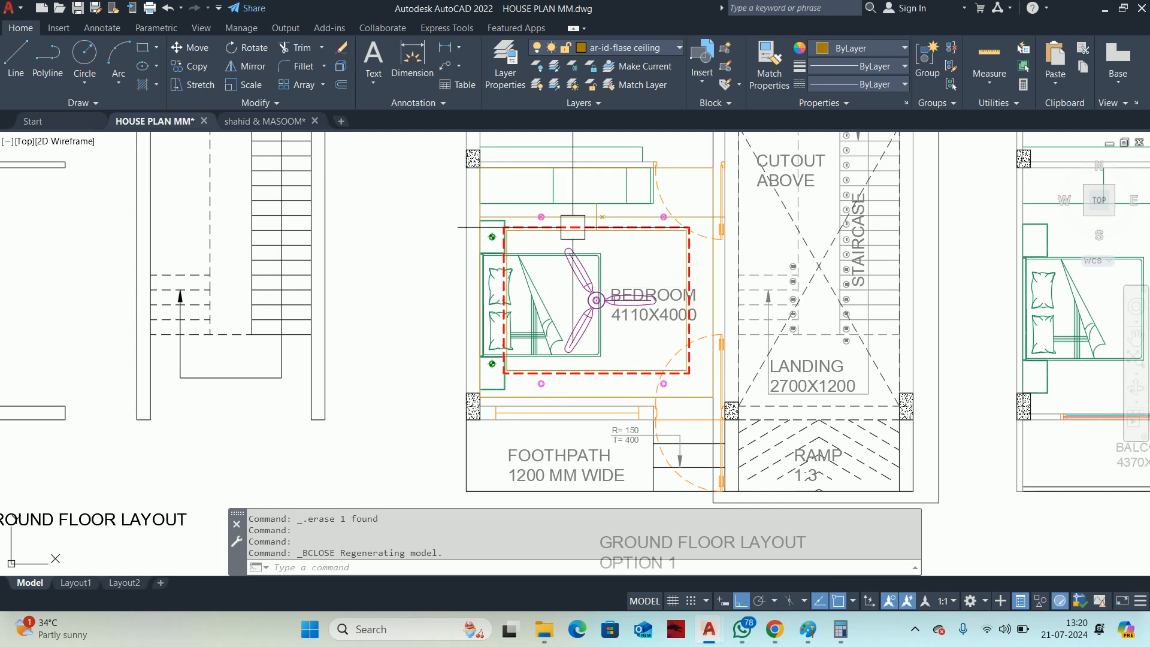
scroll(573, 227, up, 8)
click(602, 217)
click(726, 259)
key(Escape)
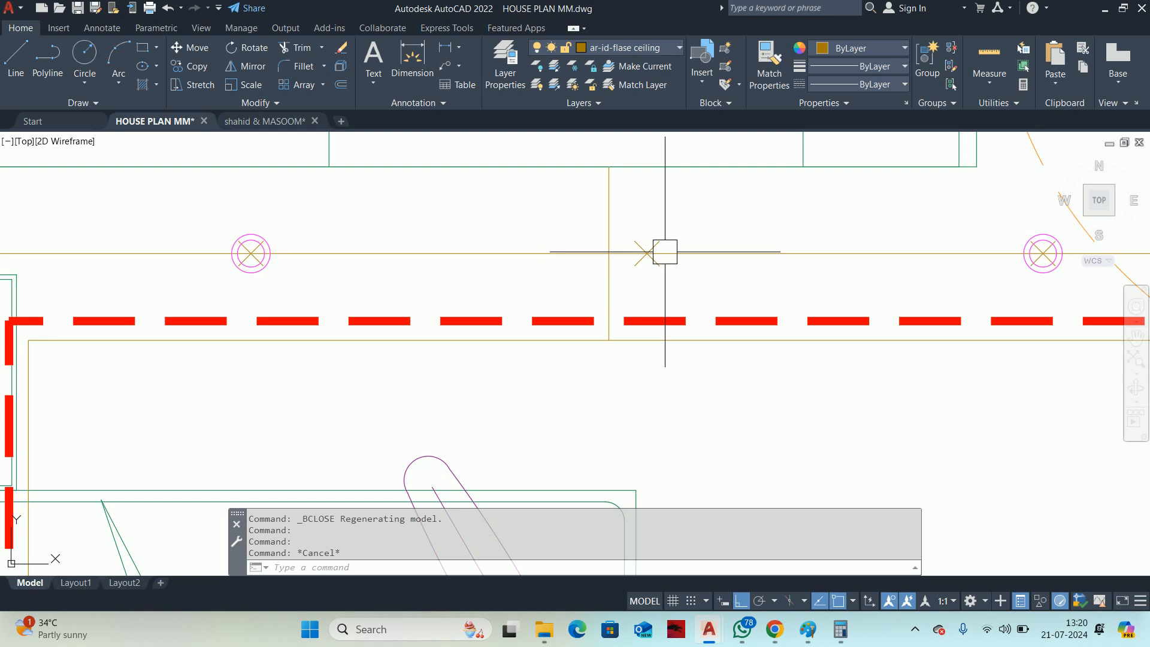
scroll(661, 247, up, 4)
click(659, 245)
right_click(609, 173)
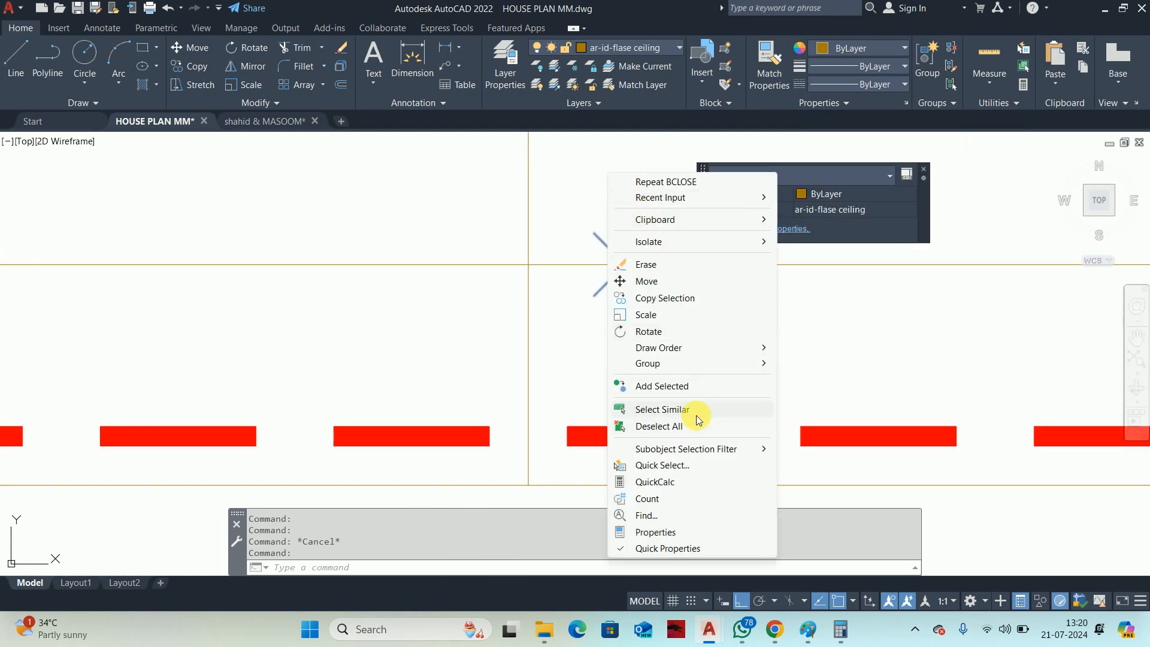
click(661, 409)
key(Delete)
Delete the horizontal guide line through the upper downlights and the short vertical guide line between them.
click(716, 281)
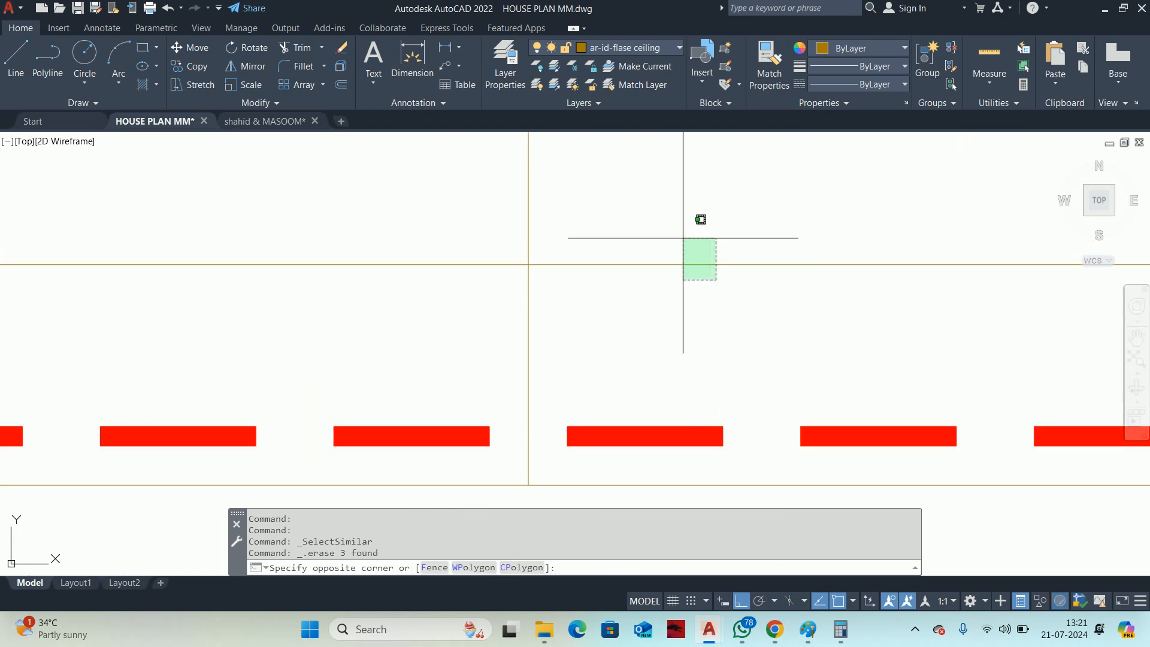
click(695, 249)
key(Delete)
scroll(668, 267, down, 7)
scroll(665, 274, up, 3)
click(642, 265)
key(Delete)
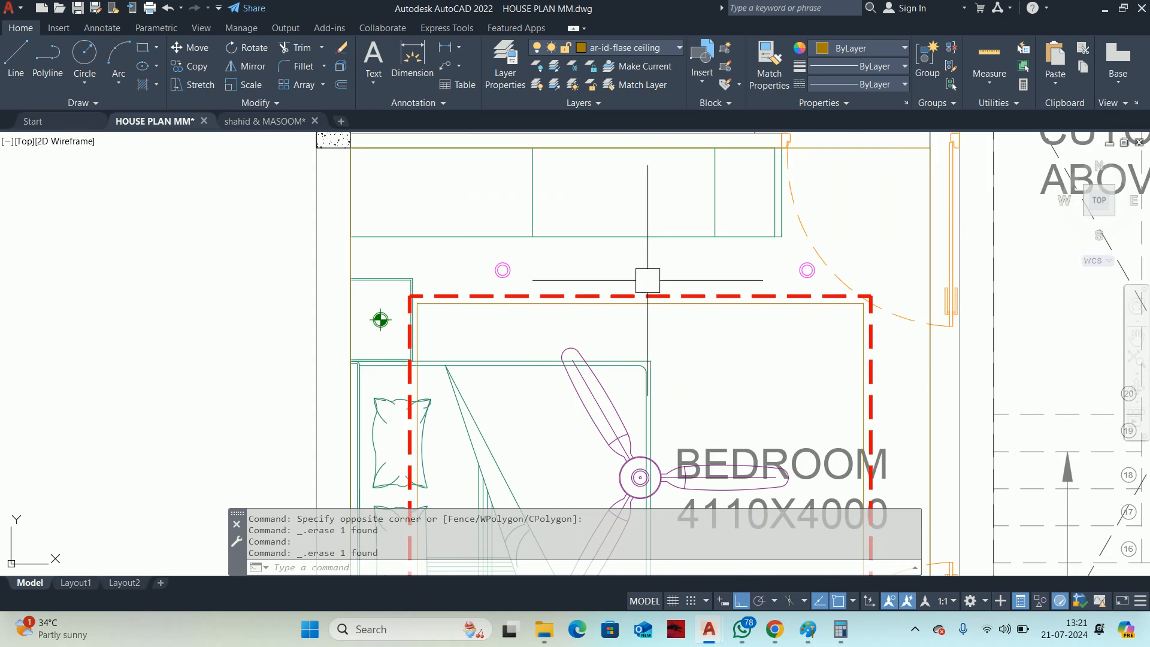
Open the bedroom's upper-left downlight block for editing in the Block Editor.
scroll(649, 284, down, 7)
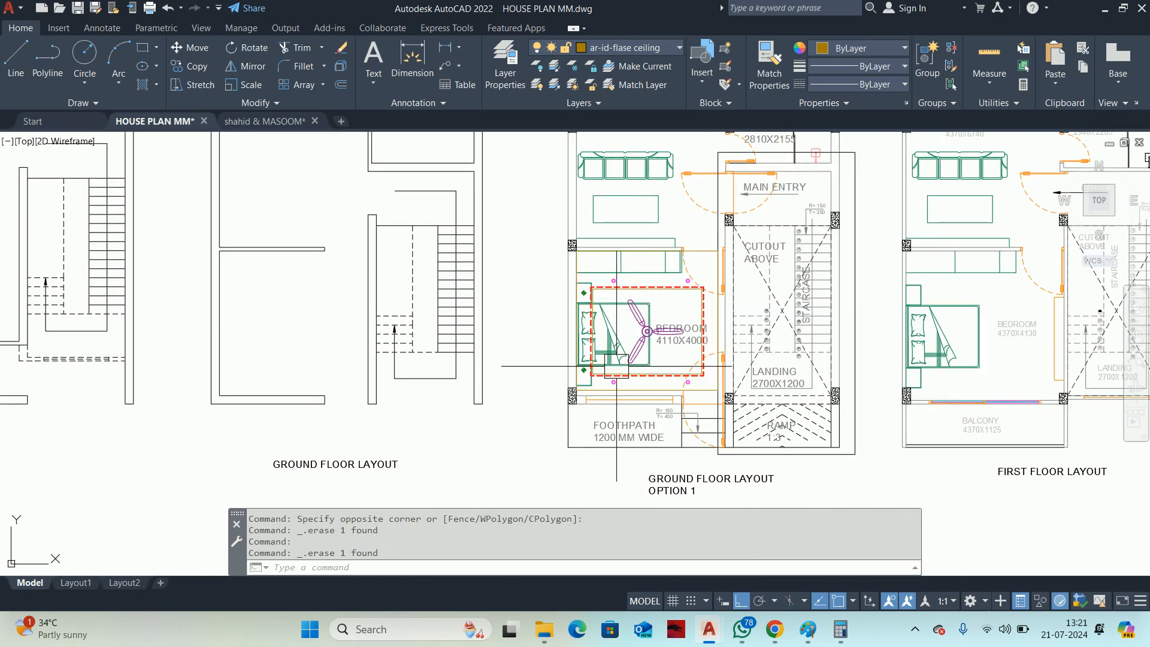
scroll(612, 272, up, 2)
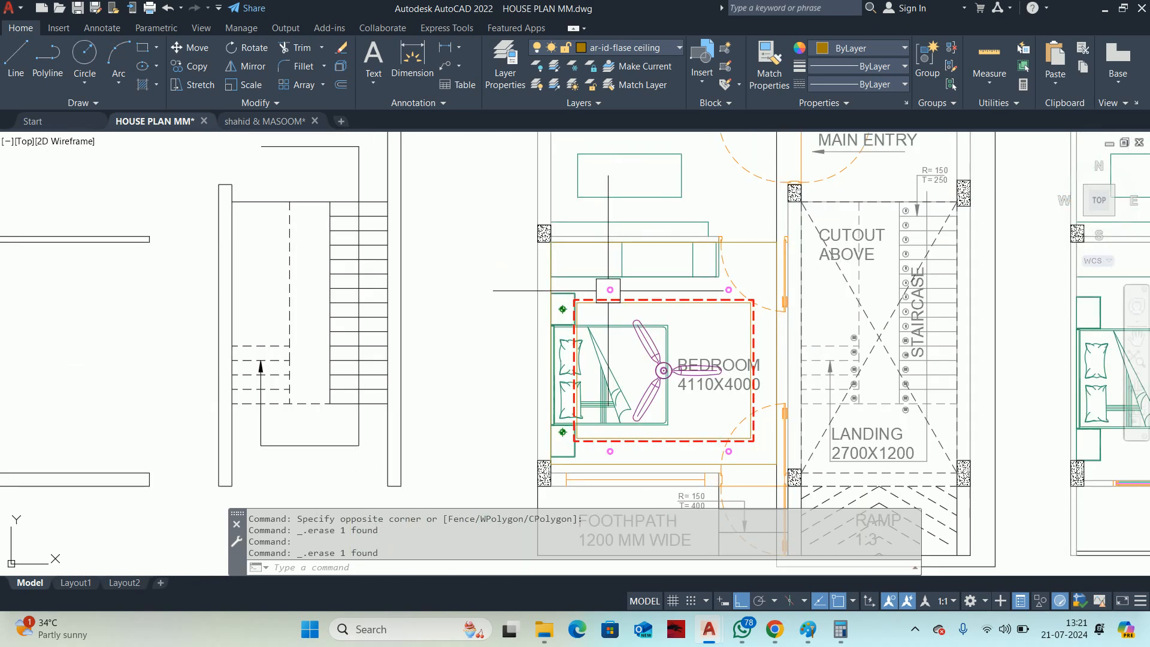
click(609, 290)
text(BE)
key(Return)
click(560, 406)
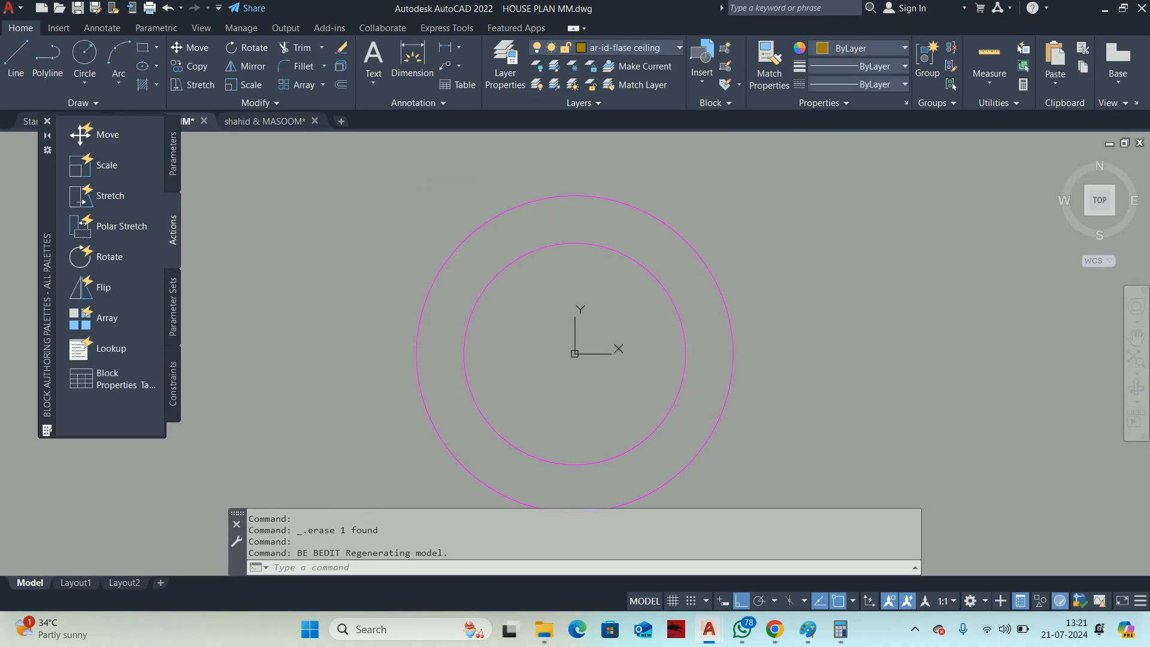
Move both concentric downlight circles 55 mm left from the block origin.
text(M)
key(Return)
click(678, 235)
click(548, 308)
key(Return)
click(542, 210)
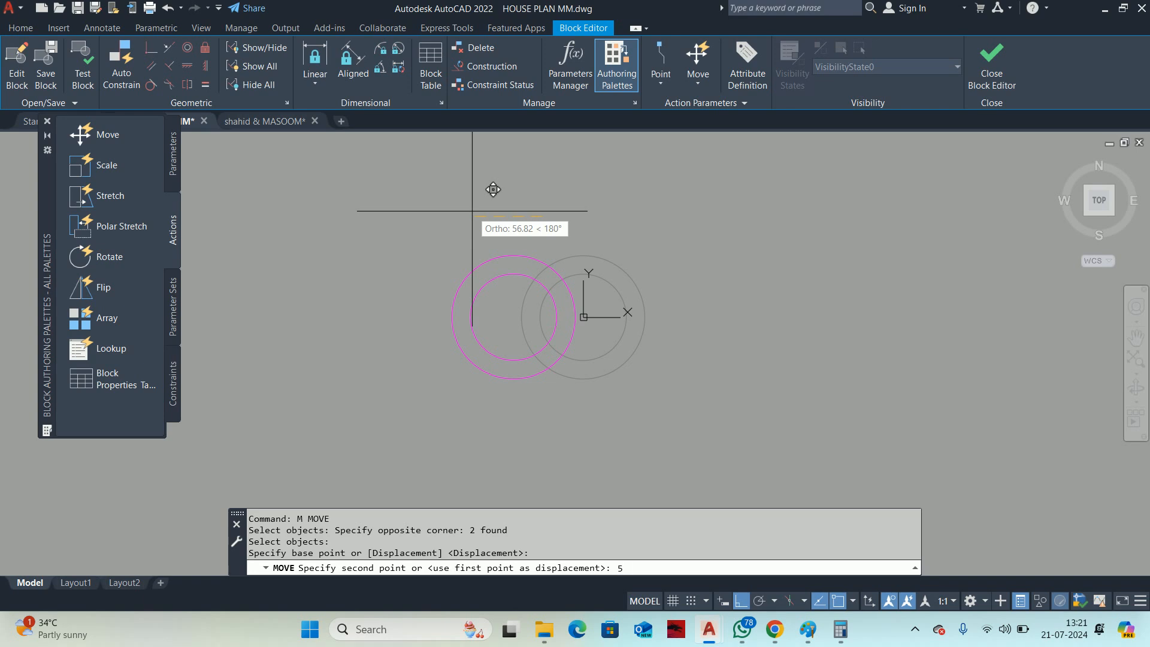
text(55)
key(Return)
key(Escape)
key(Escape)
Shift both concentric circles a further 5 mm to the left.
click(589, 347)
click(546, 317)
key(Return)
click(533, 205)
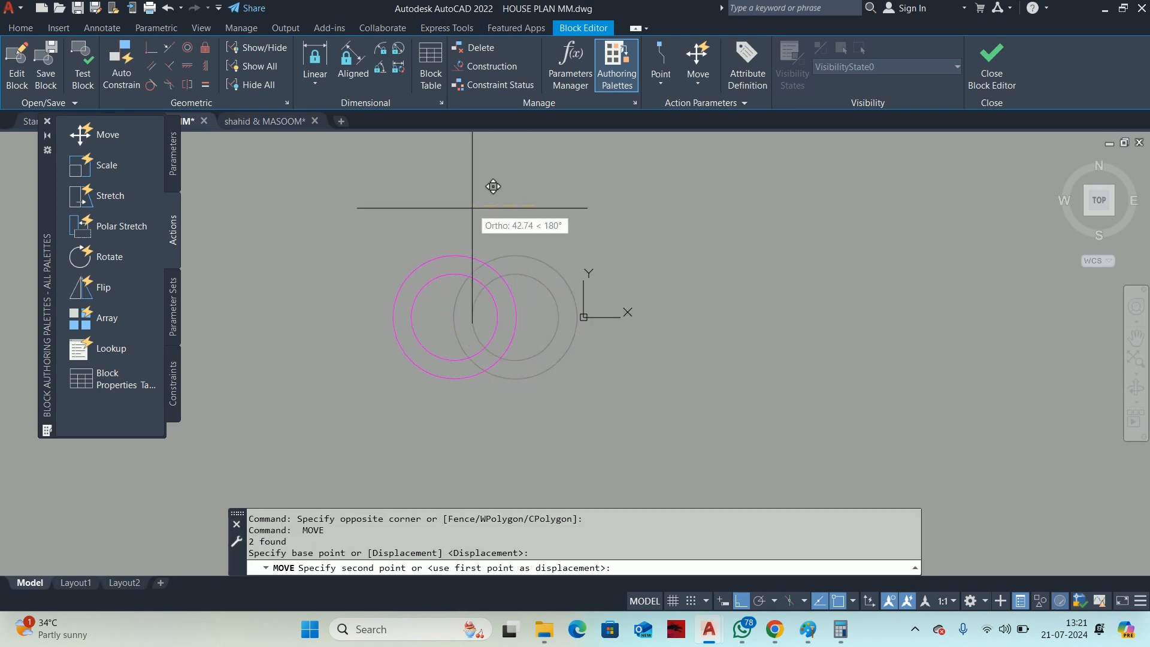
text(5)
key(Return)
key(Escape)
key(Escape)
key(Escape)
text(MI)
key(Return)
click(567, 416)
click(495, 311)
key(Return)
key(Escape)
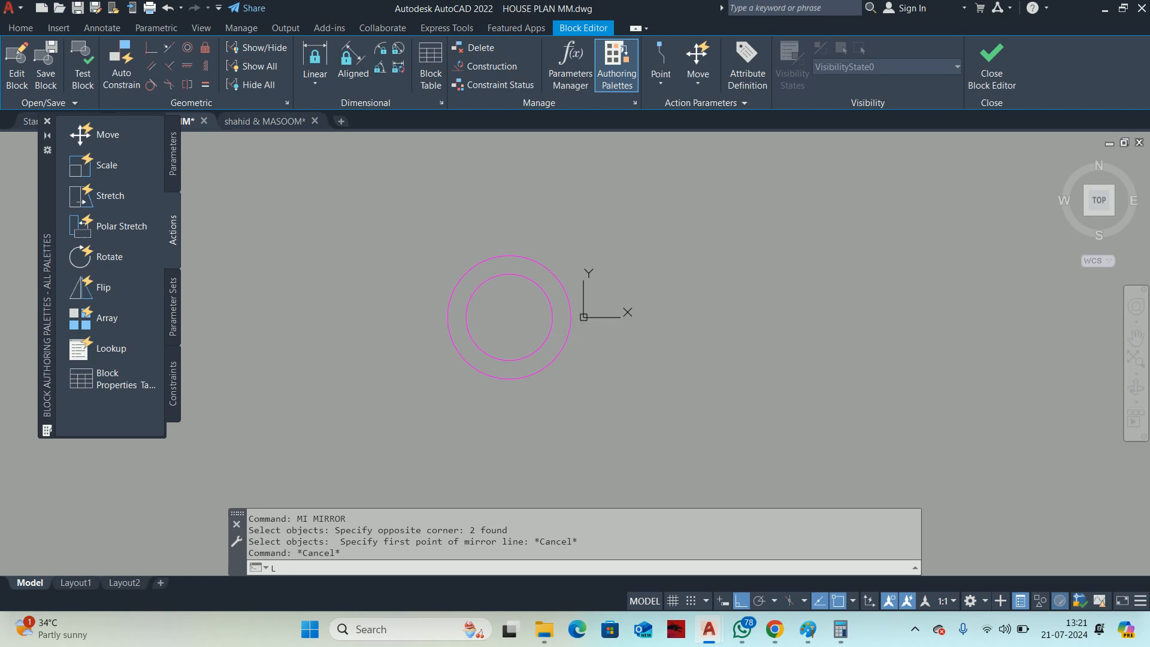
Draw a 60 mm horizontal helper line from the circles' centre towards the block origin.
text(L)
key(Return)
click(509, 317)
text(60)
key(Return)
key(Escape)
key(Escape)
Mirror both circles about a vertical line through the helper line's free end, keeping the originals.
text(MI)
key(Return)
click(575, 375)
click(519, 335)
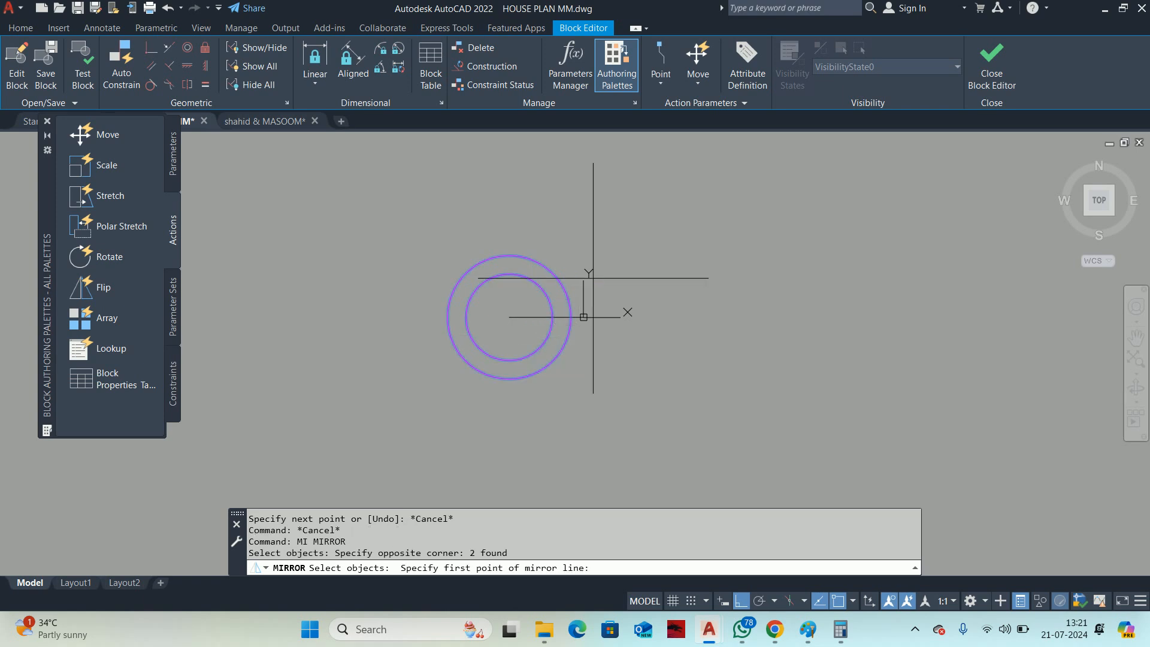
click(583, 317)
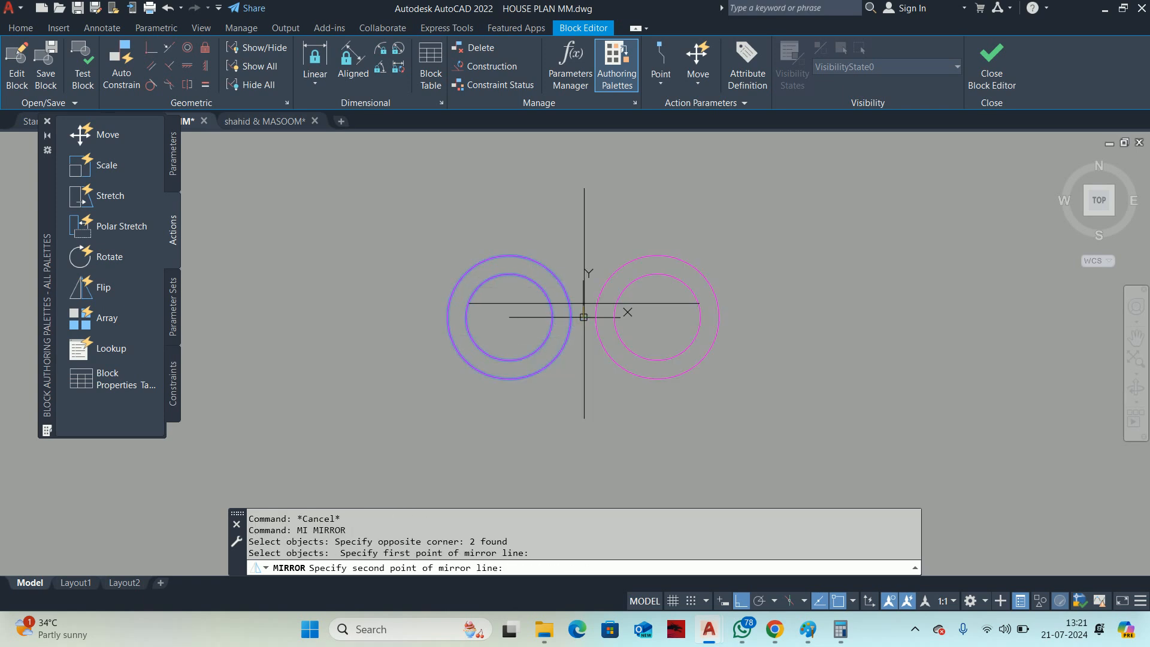
click(583, 203)
key(Escape)
Delete the horizontal helper line between the two pairs of circles.
scroll(584, 287, up, 4)
key(Escape)
click(603, 370)
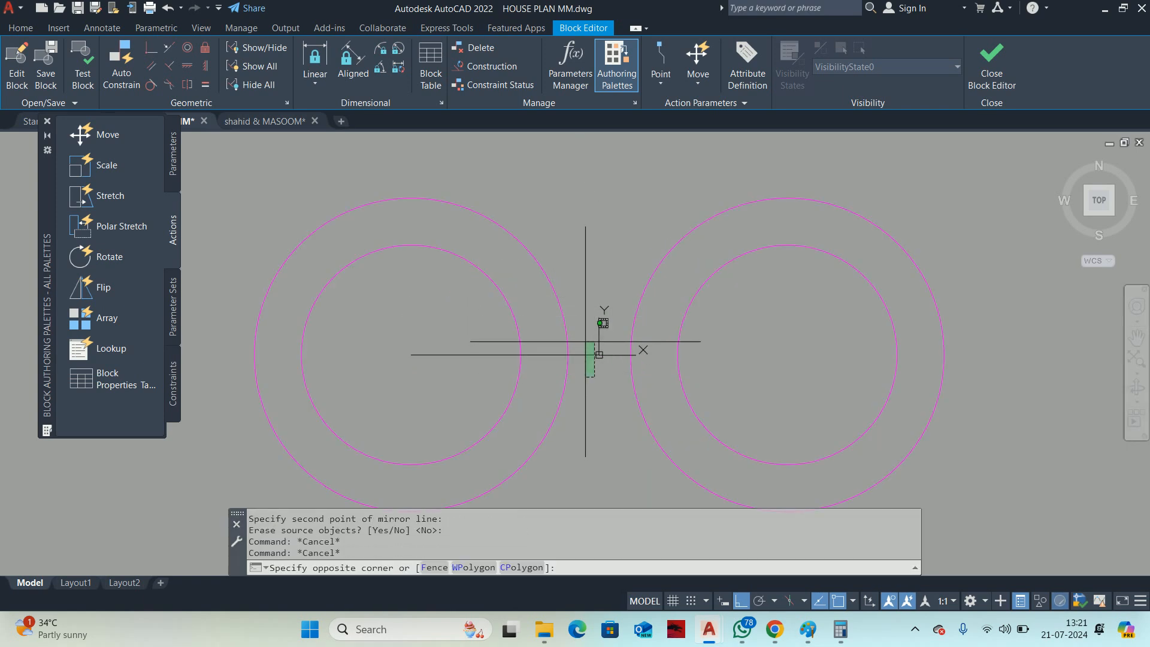
click(583, 334)
key(Delete)
scroll(670, 307, down, 8)
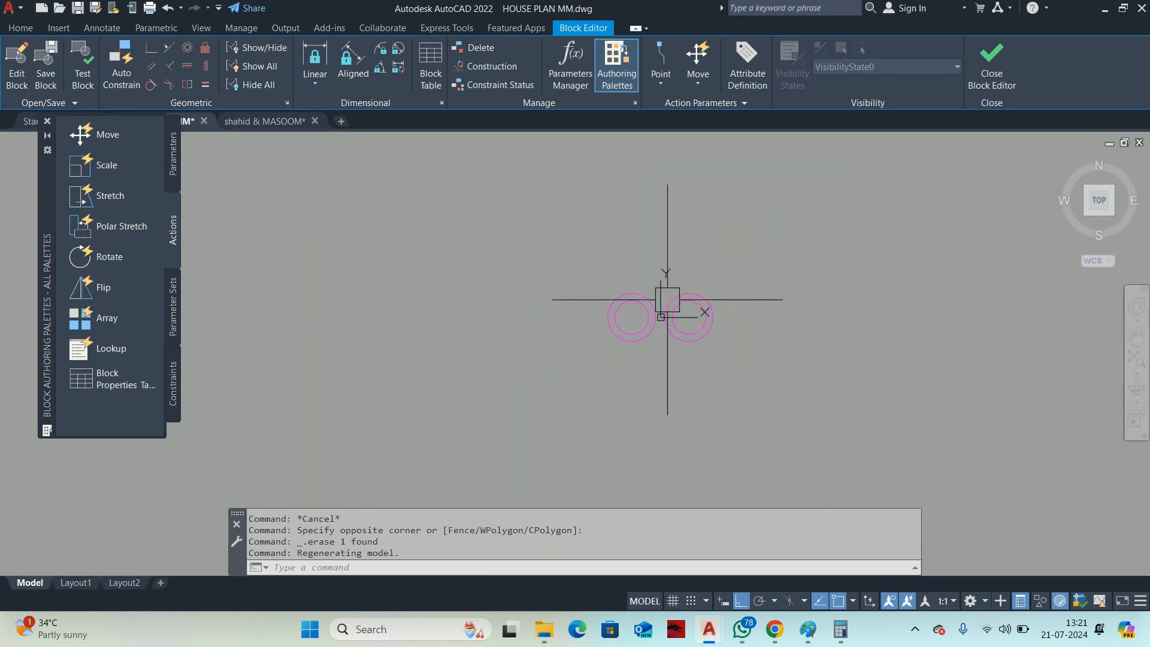
Move the right-hand pair of circles 5 mm to the right.
scroll(653, 337, up, 3)
text(m)
key(Return)
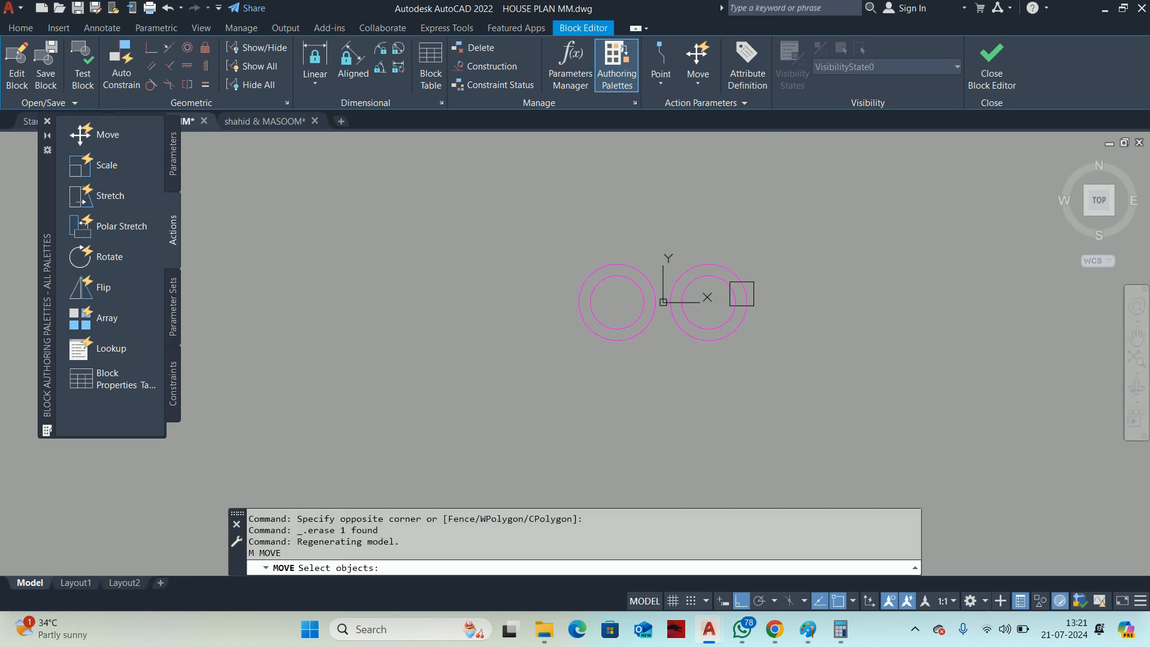
scroll(716, 323, up, 2)
click(752, 352)
click(698, 288)
key(Return)
click(632, 383)
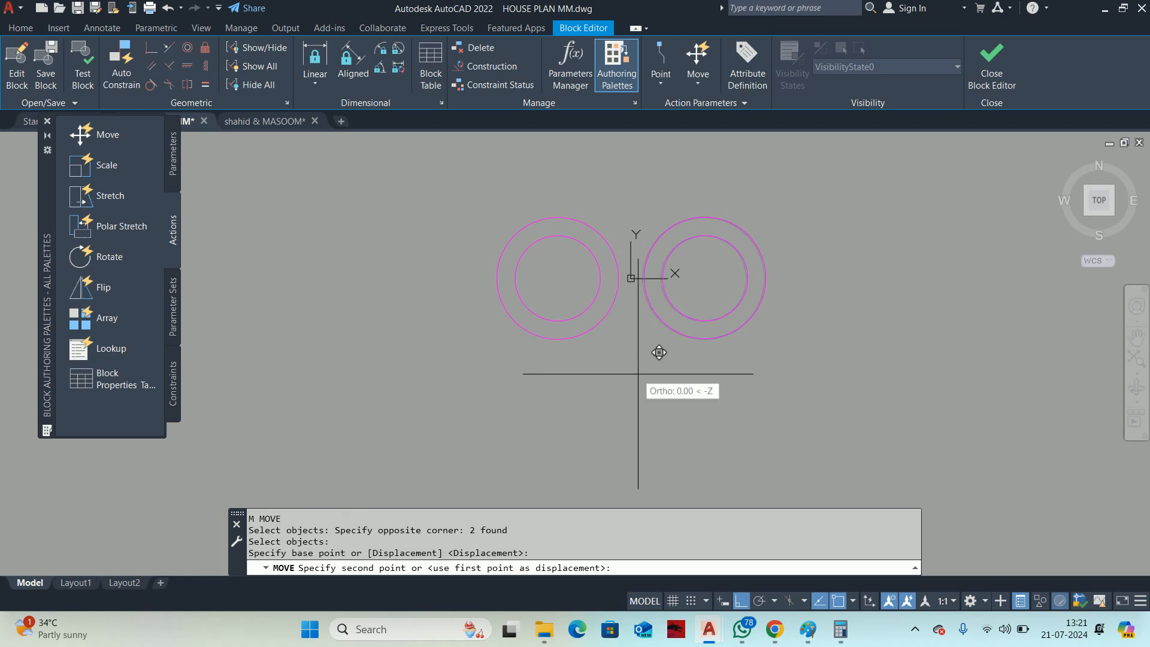
key(Escape)
Move the left-hand pair of circles further left, save the changes to the downlight block and close the Block Editor.
click(641, 372)
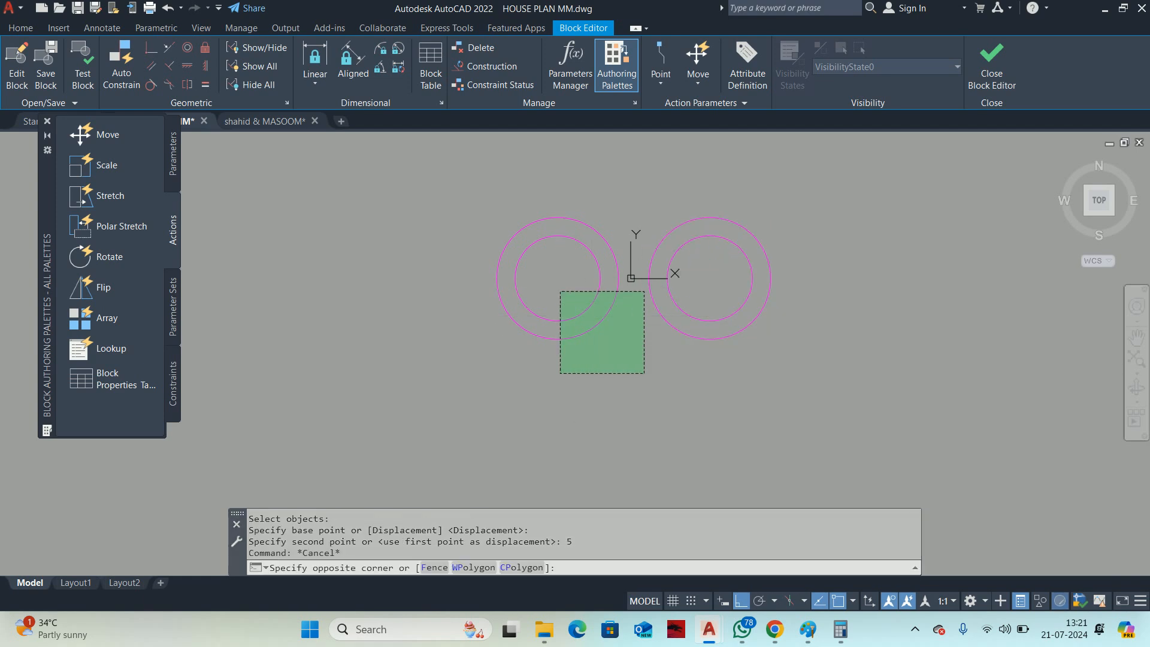
click(557, 289)
key(Return)
click(438, 335)
key(Return)
key(Escape)
key(Escape)
click(991, 59)
click(579, 283)
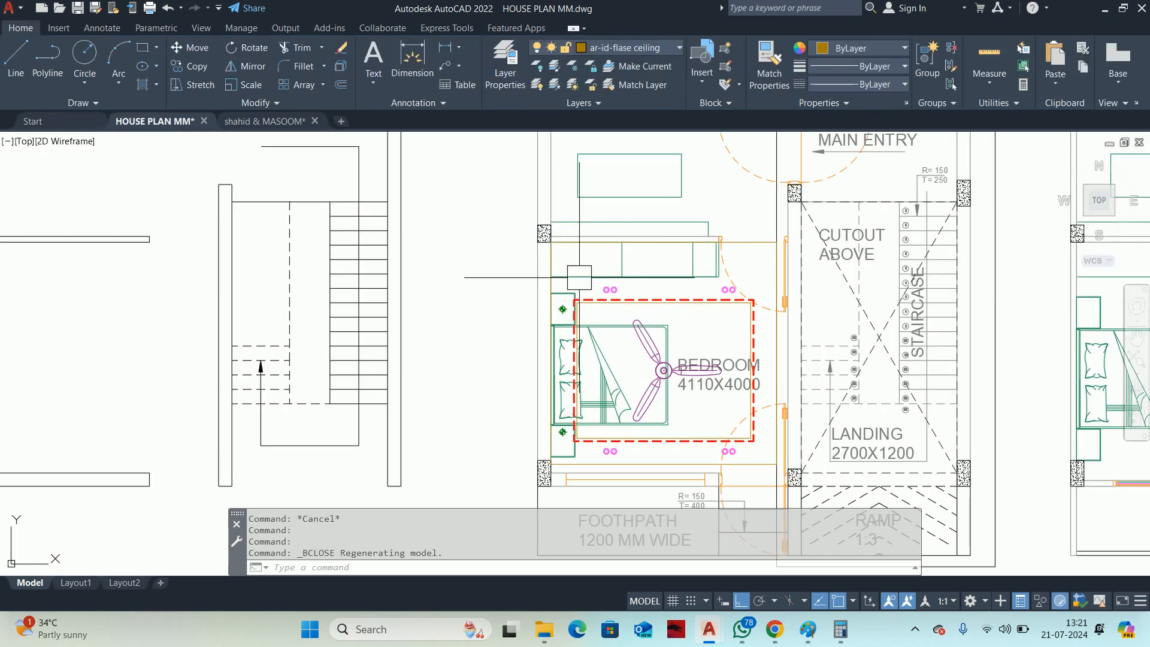
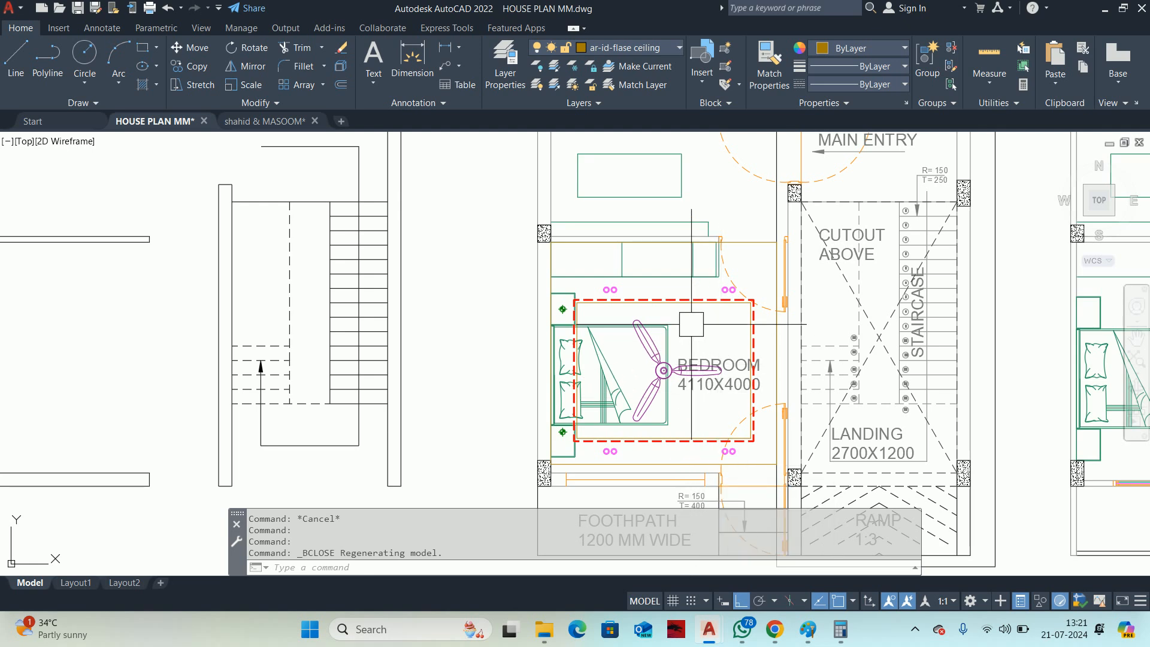
Start a hatch between the bedroom's inner false ceiling rectangle and its outer ceiling boundary, selecting both as boundary objects.
mouse_move(708, 375)
middle_down()
mouse_move(707, 324)
mouse_move(680, 326)
mouse_move(540, 462)
middle_up()
scroll(682, 324, down, 2)
scroll(641, 329, up, 4)
text(HATCH)
key(Return)
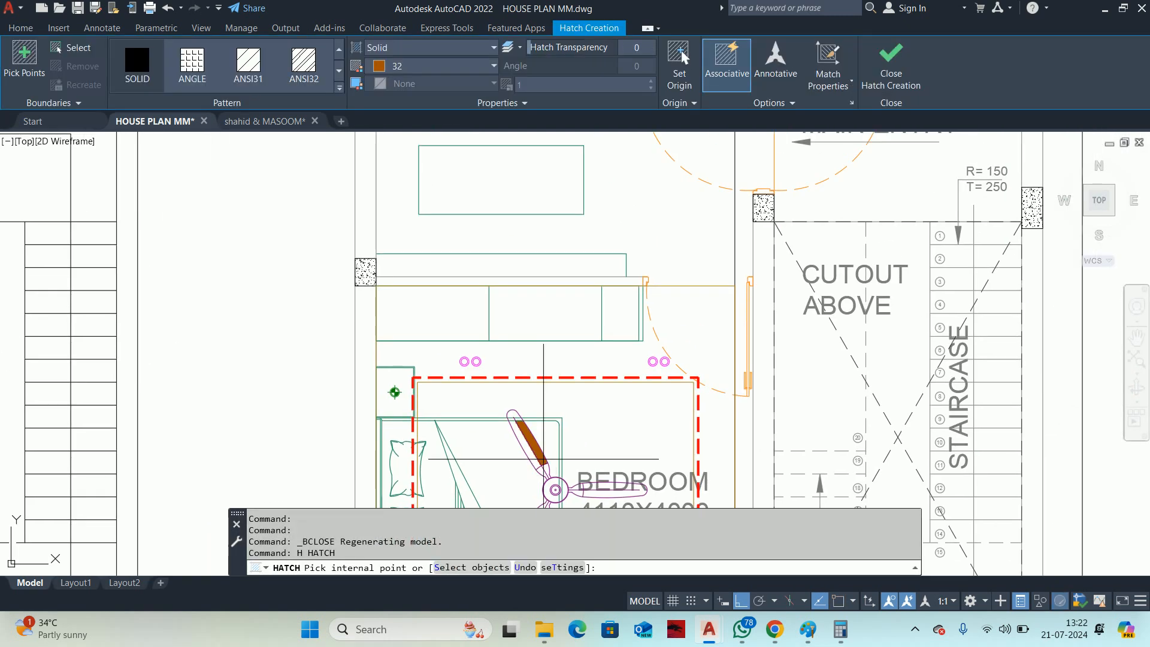
middle_drag(553, 451, 531, 348)
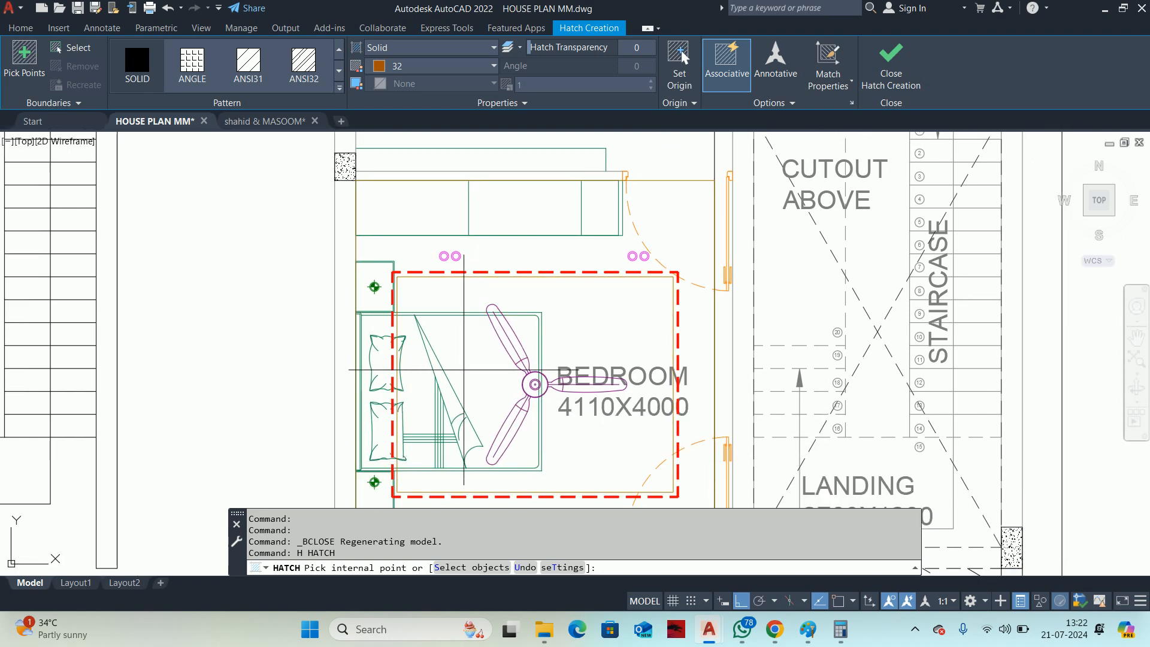
key(BackSpace)
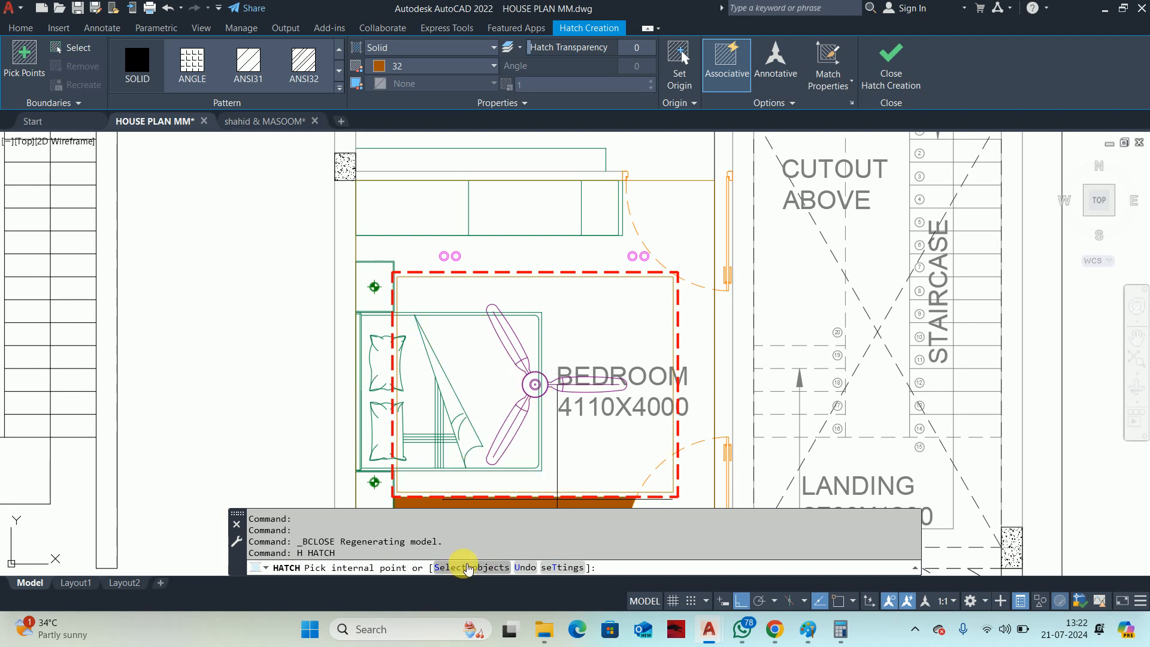
click(468, 567)
scroll(587, 288, up, 4)
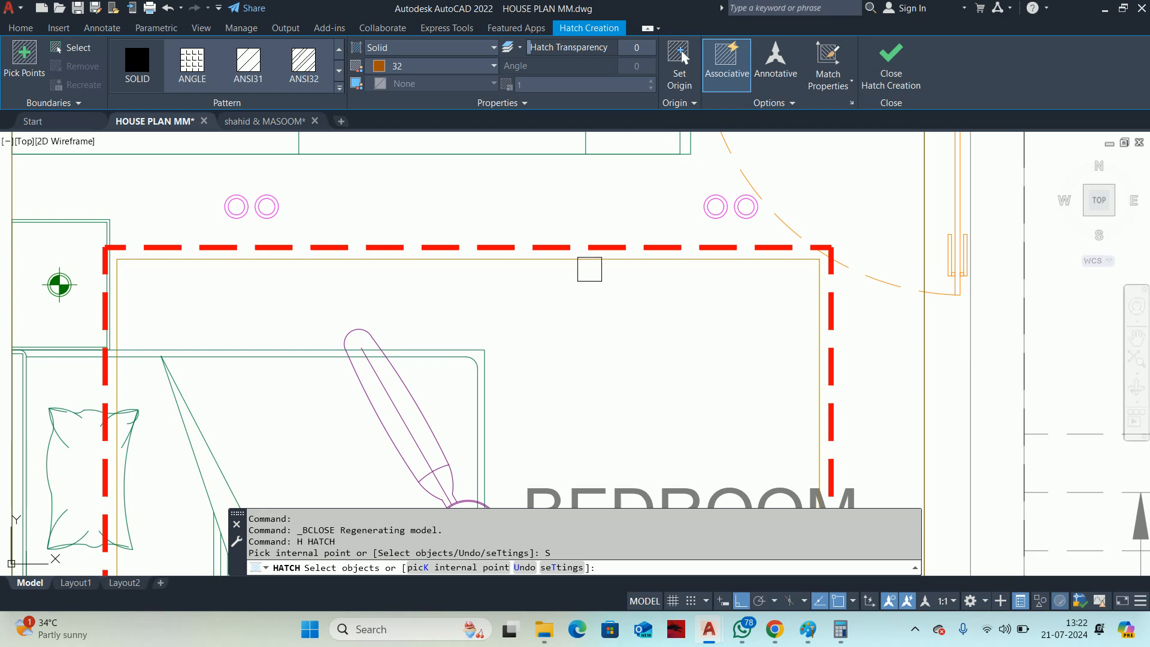
click(589, 268)
scroll(589, 269, down, 3)
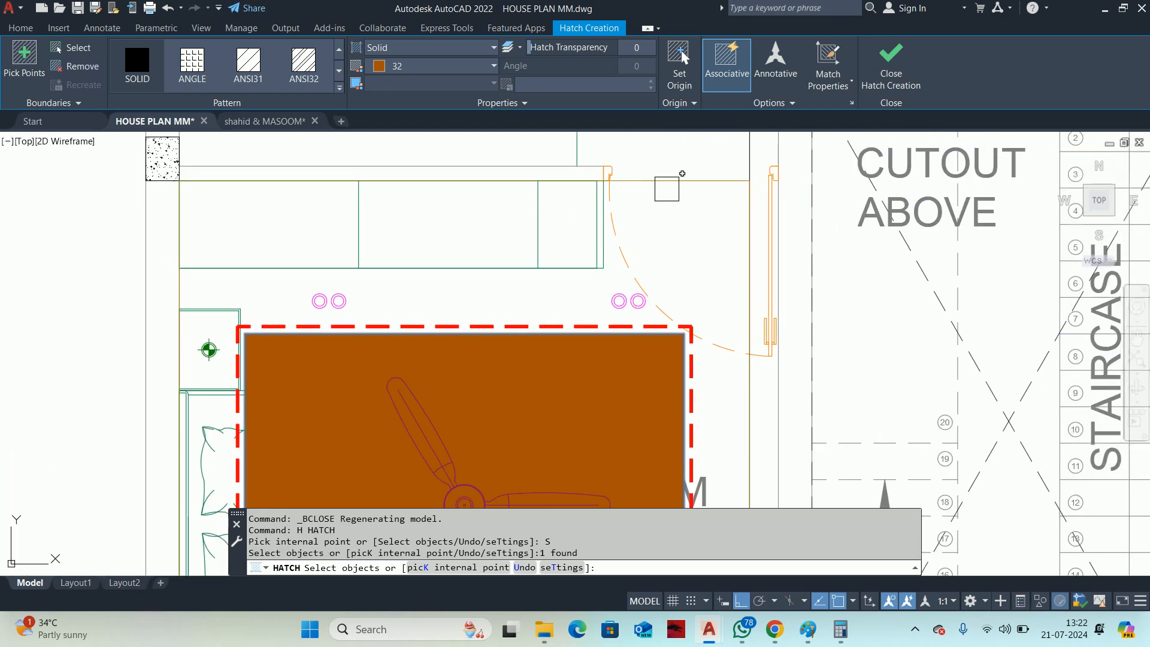
click(667, 187)
Set the false ceiling hatch pattern to AR-SAND.
scroll(628, 235, down, 5)
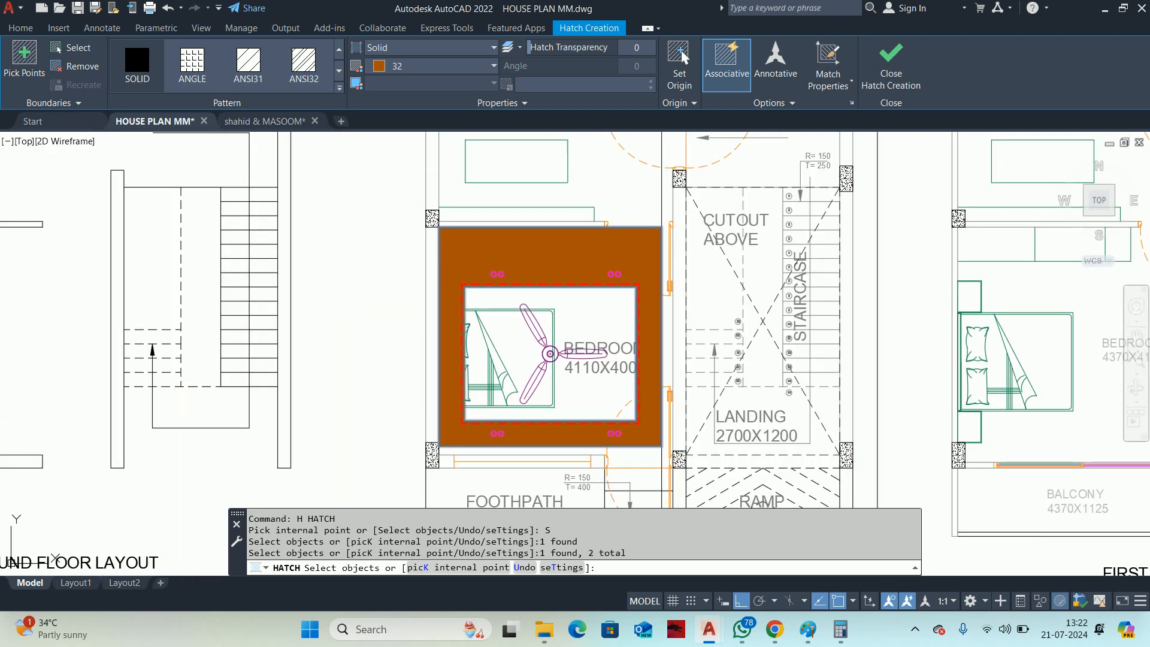
scroll(488, 280, up, 2)
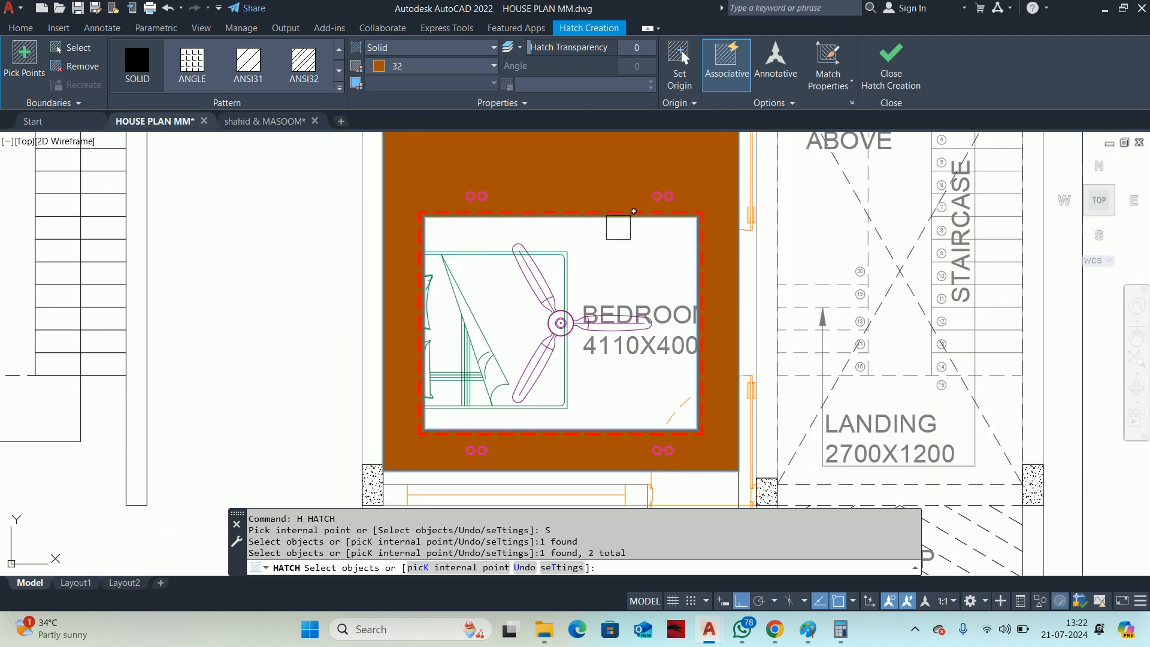
middle_drag(618, 227, 586, 291)
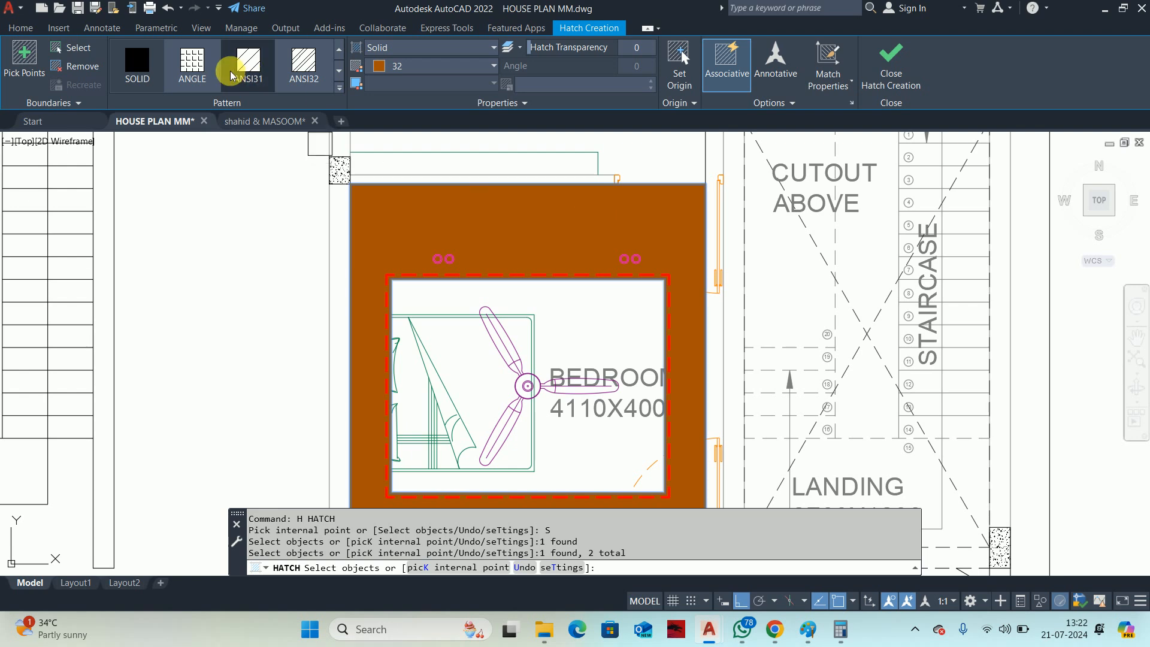
click(340, 89)
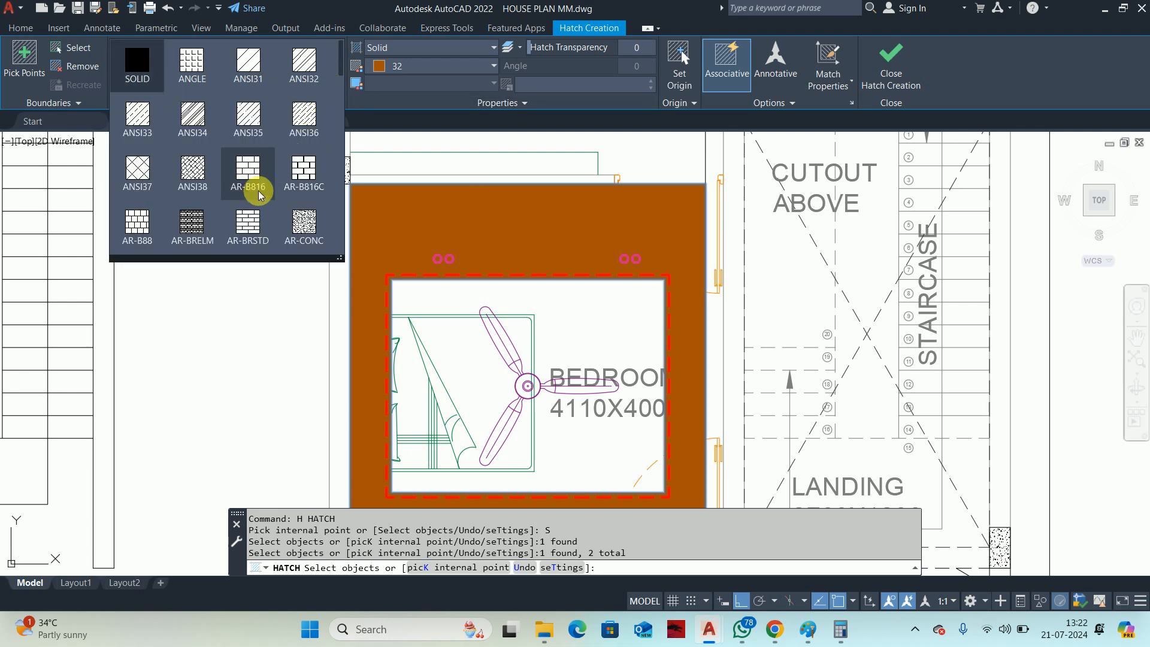
scroll(257, 210, down, 1)
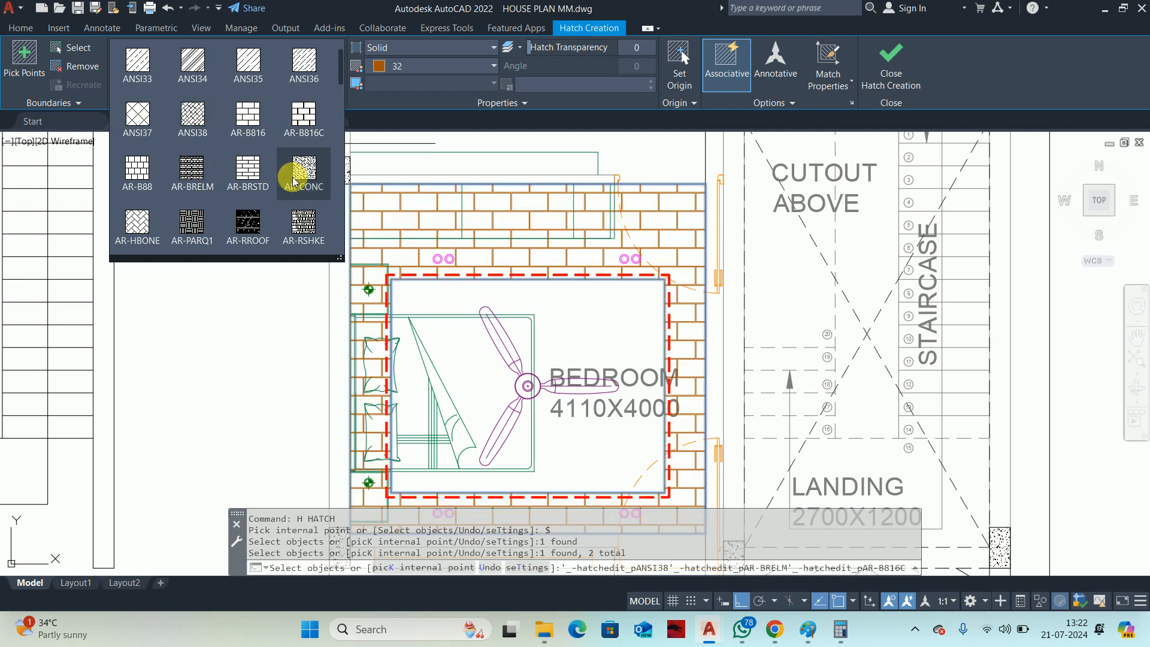
scroll(304, 159, down, 1)
click(137, 226)
Set the false ceiling hatch colour to index colour 42 and finish creating the hatch.
click(400, 67)
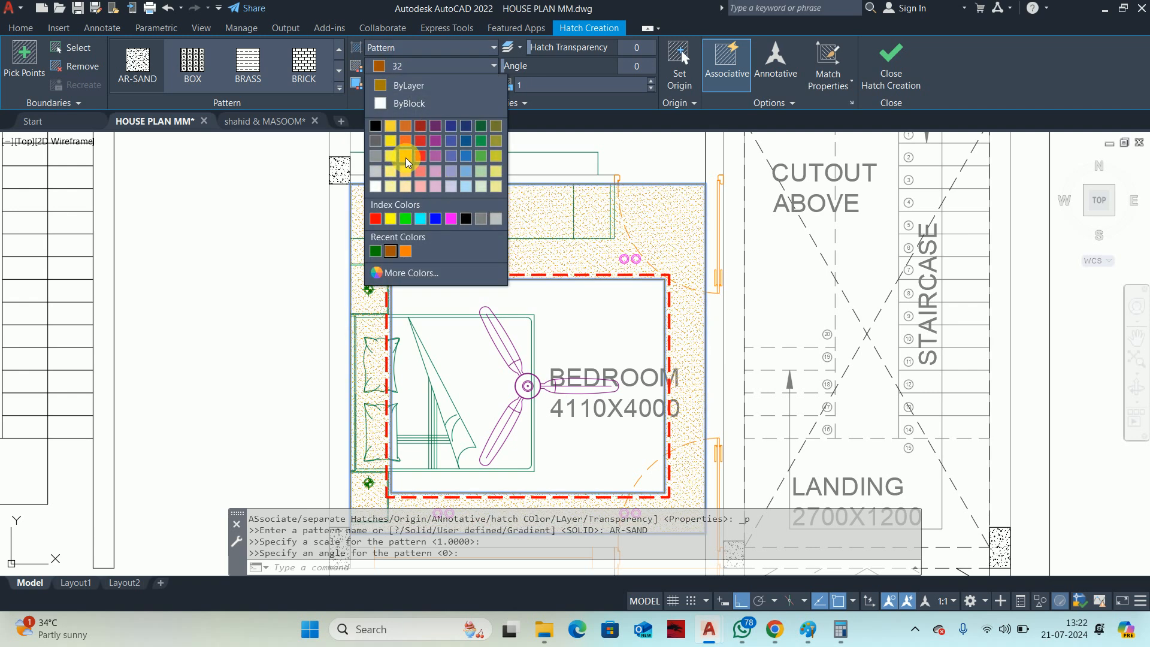
click(395, 272)
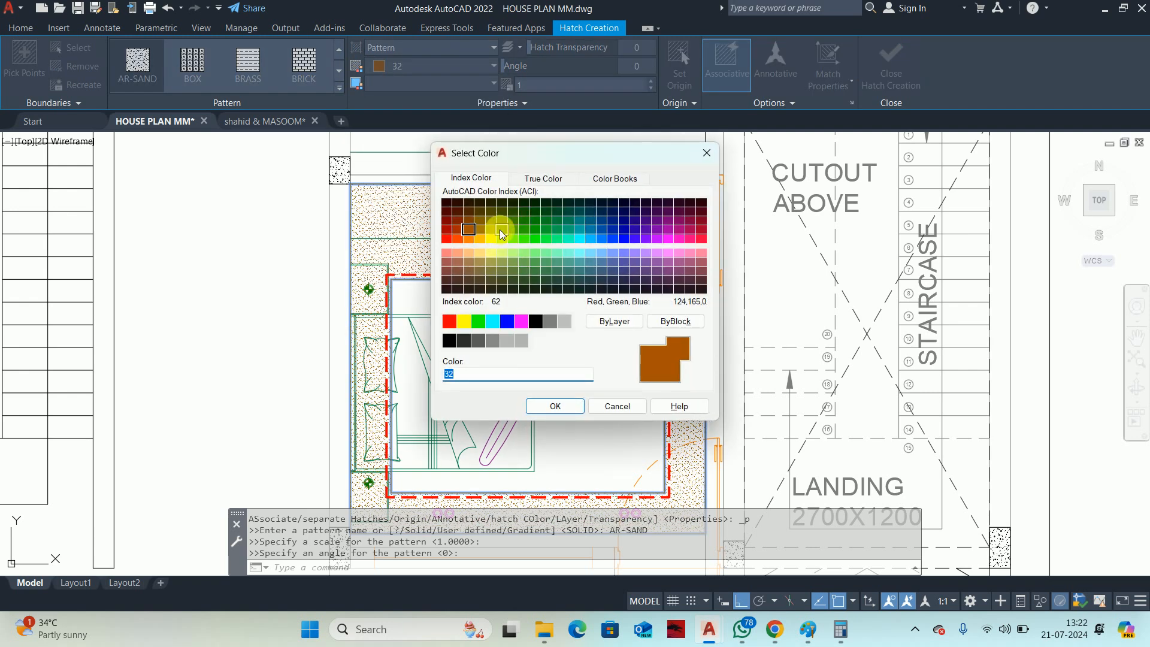
click(478, 230)
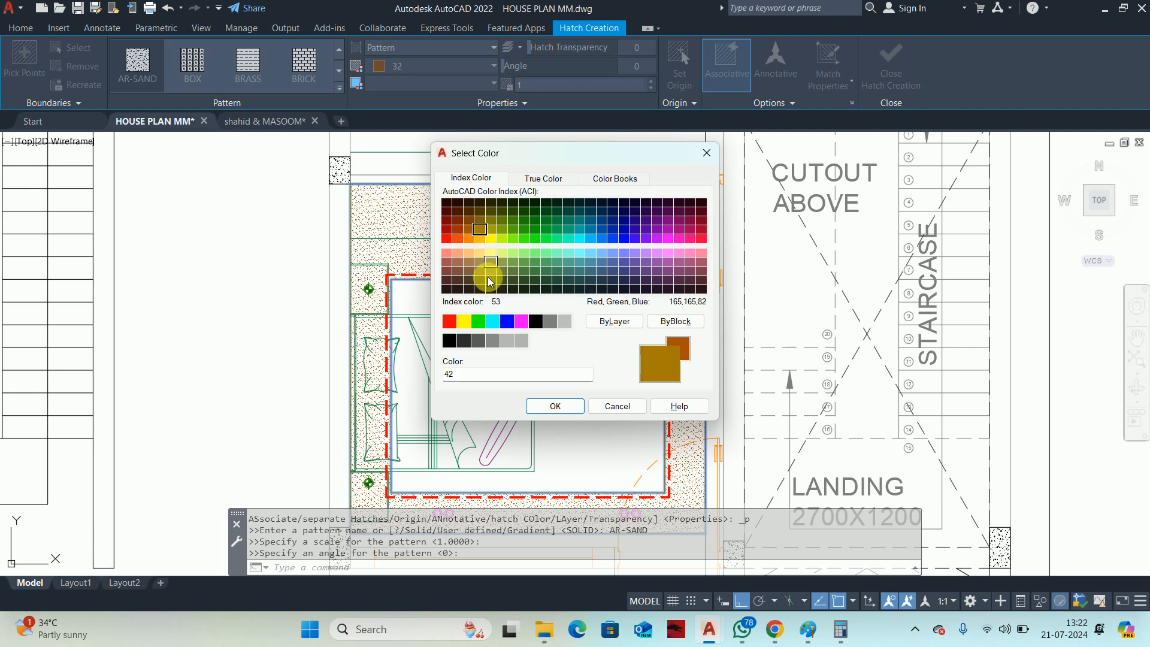
click(544, 407)
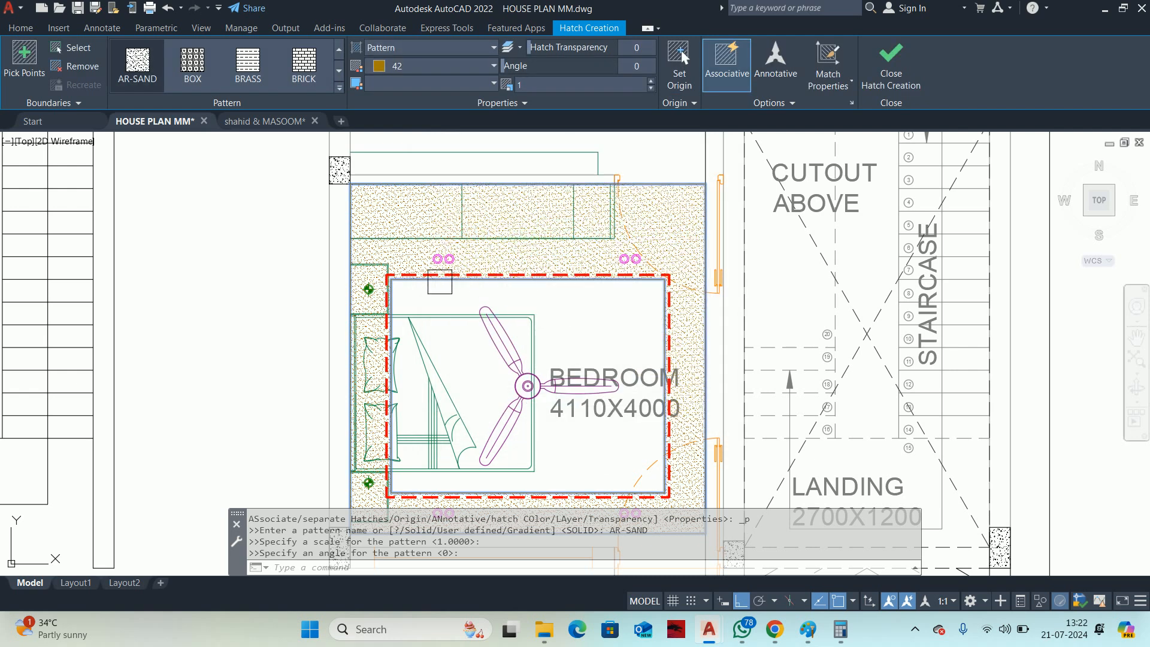
scroll(440, 289, up, 2)
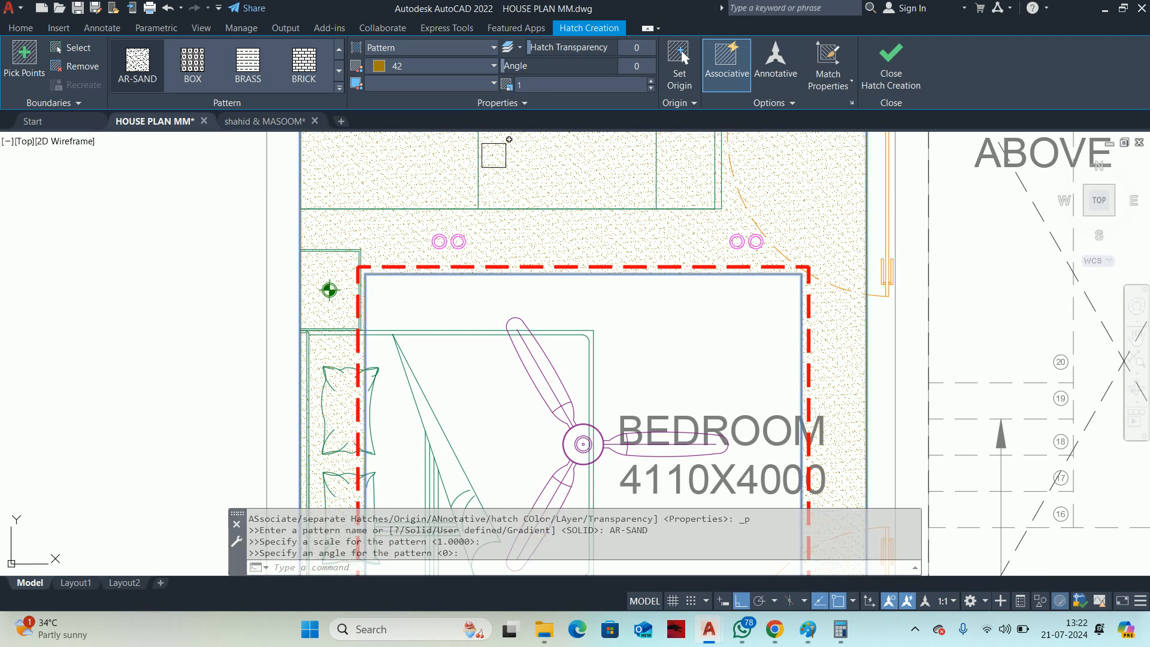
key(Return)
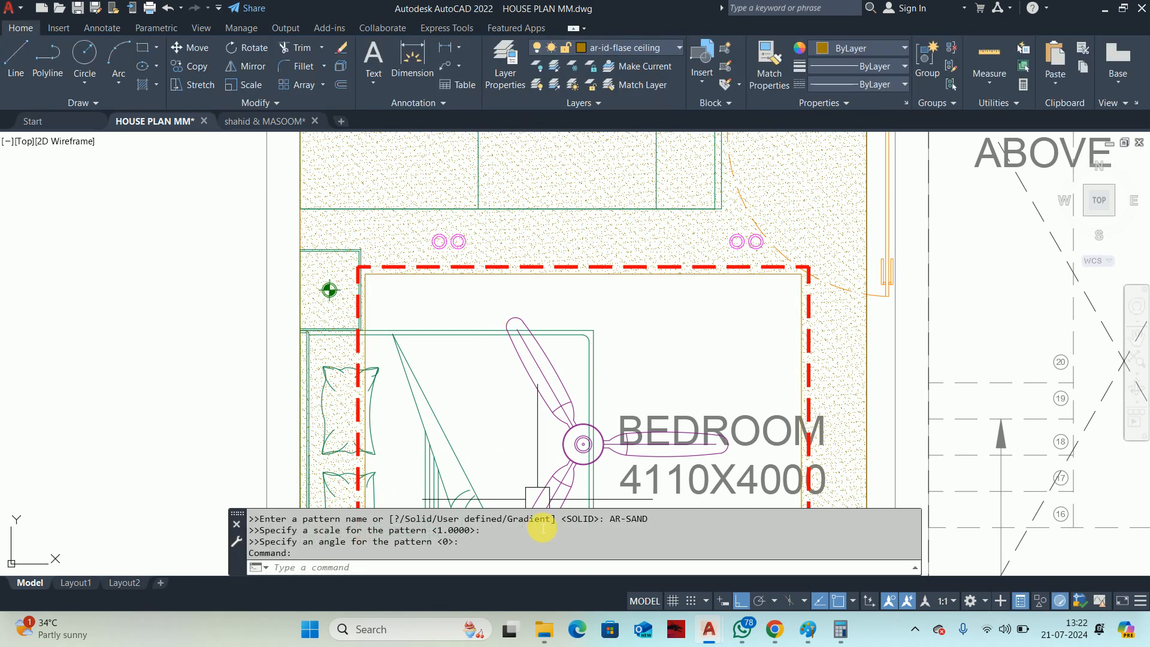
scroll(533, 336, down, 4)
key(Return)
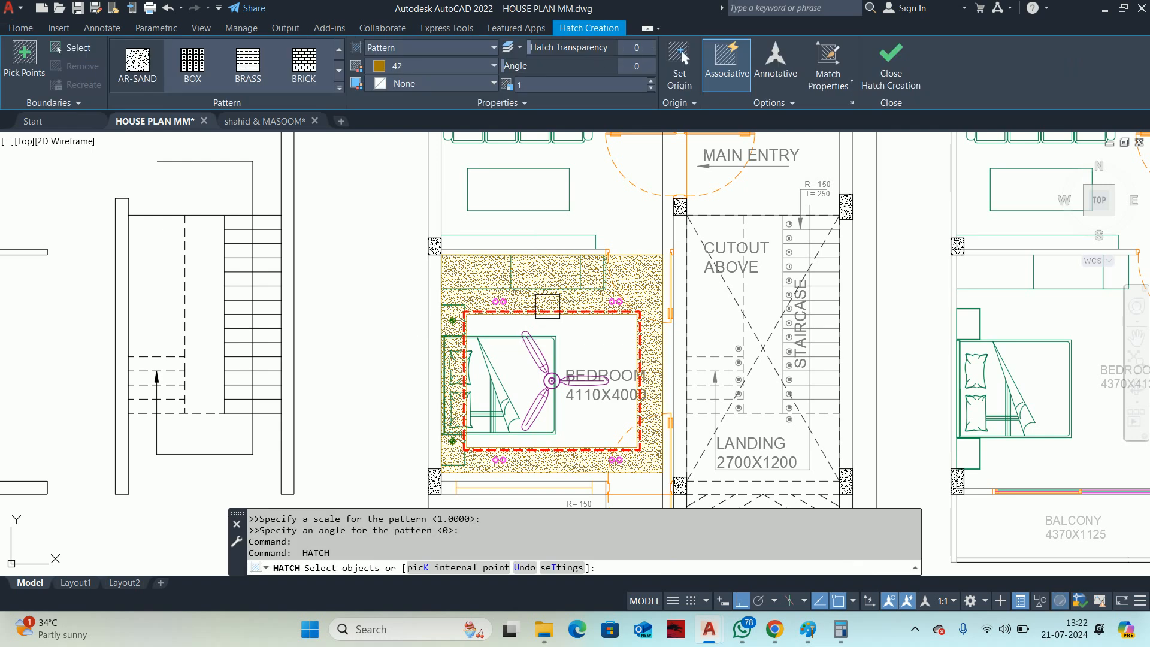
scroll(496, 298, up, 6)
key(Escape)
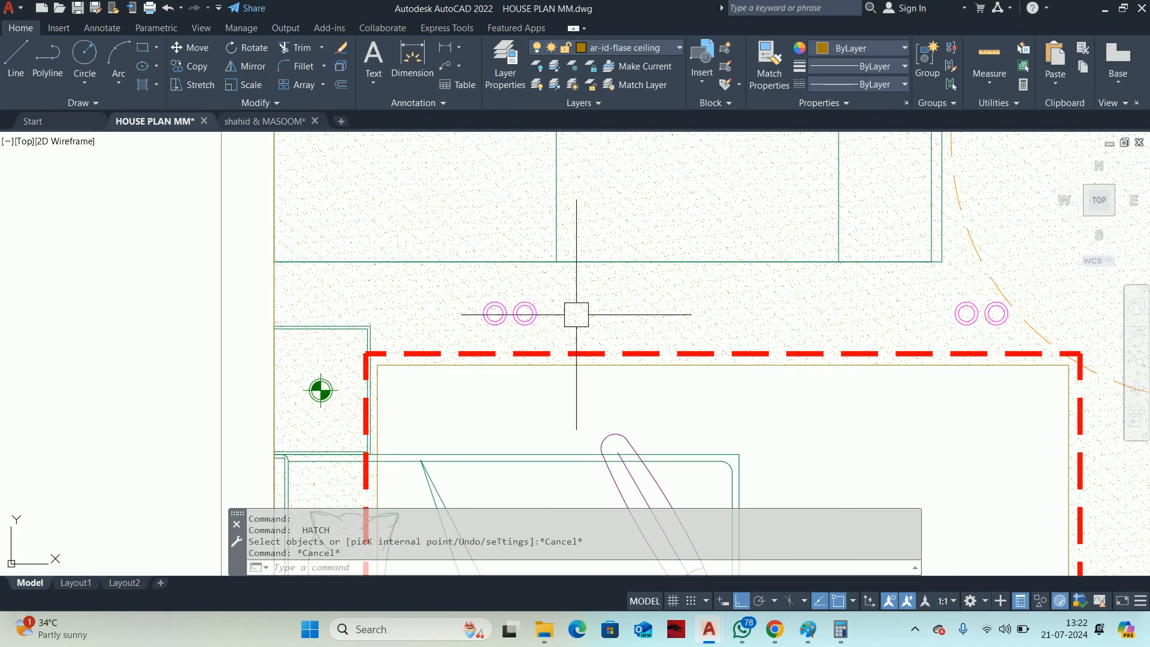
scroll(576, 314, down, 3)
key(Escape)
key(Escape)
Start a Hatch Edit on the false ceiling hatch and add the upper-left downlight block as a boundary object.
text(HE)
key(Return)
click(628, 289)
click(570, 133)
scroll(527, 253, up, 5)
scroll(525, 254, up, 5)
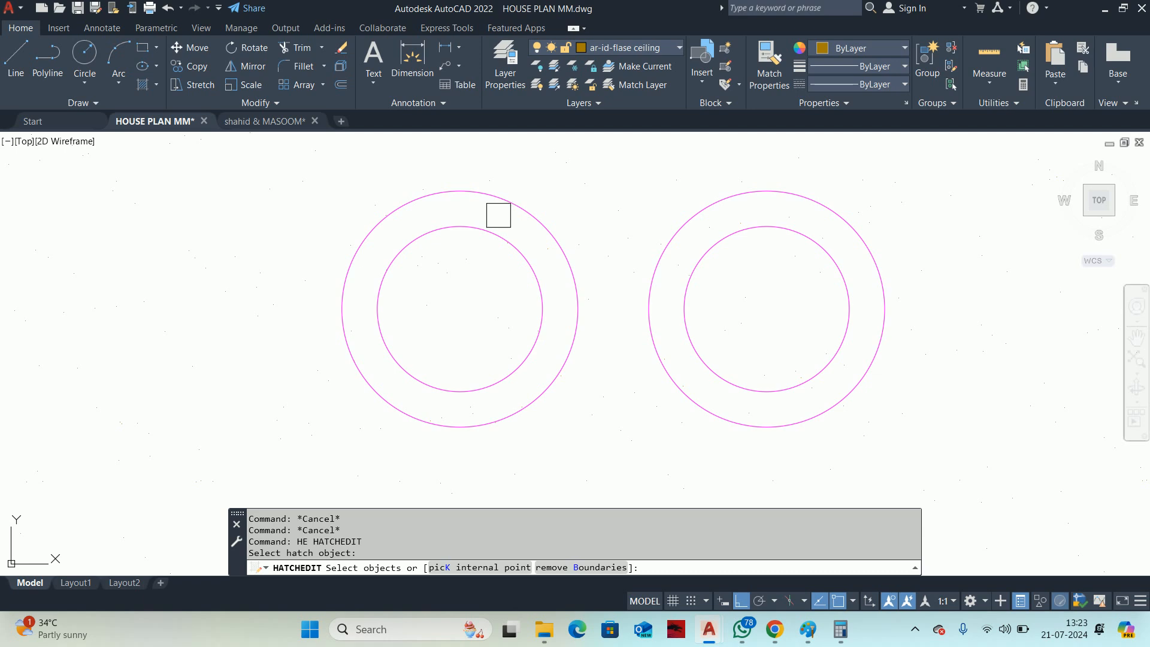
click(486, 228)
scroll(516, 253, down, 6)
scroll(886, 315, up, 2)
middle_drag(885, 315, 364, 223)
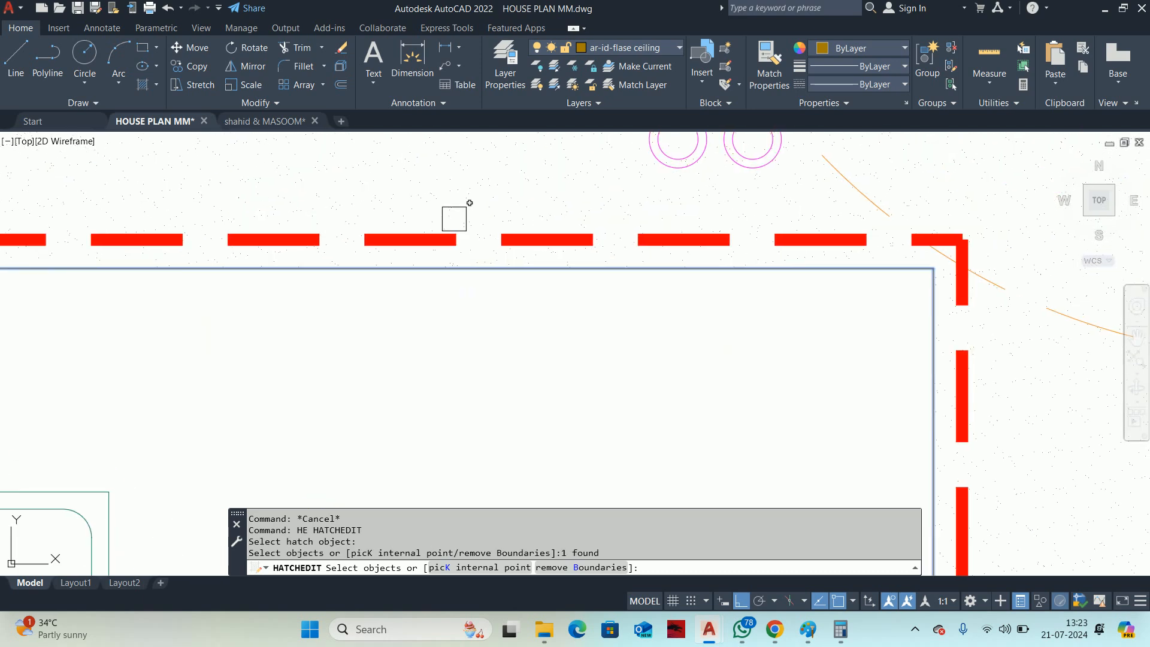
Add the upper-right and both lower downlight blocks to the hatch's boundary objects.
scroll(596, 248, up, 2)
middle_drag(620, 175, 654, 173)
click(577, 225)
scroll(560, 251, down, 4)
scroll(487, 329, down, 4)
scroll(455, 329, up, 7)
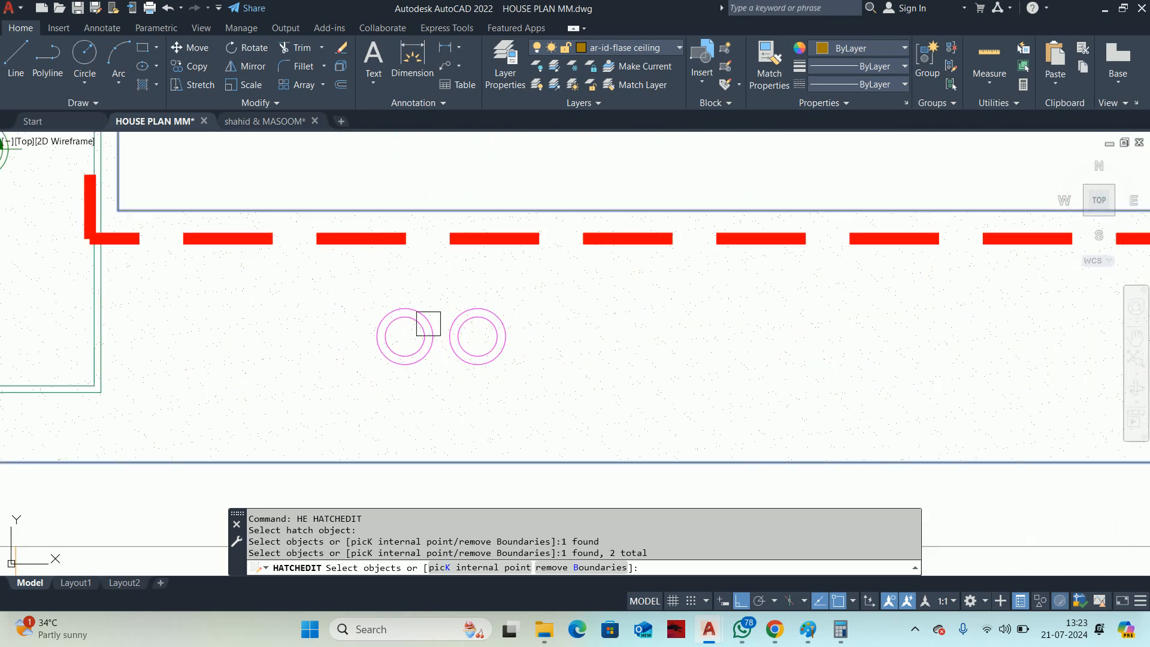
click(424, 321)
scroll(424, 321, down, 4)
scroll(771, 330, up, 4)
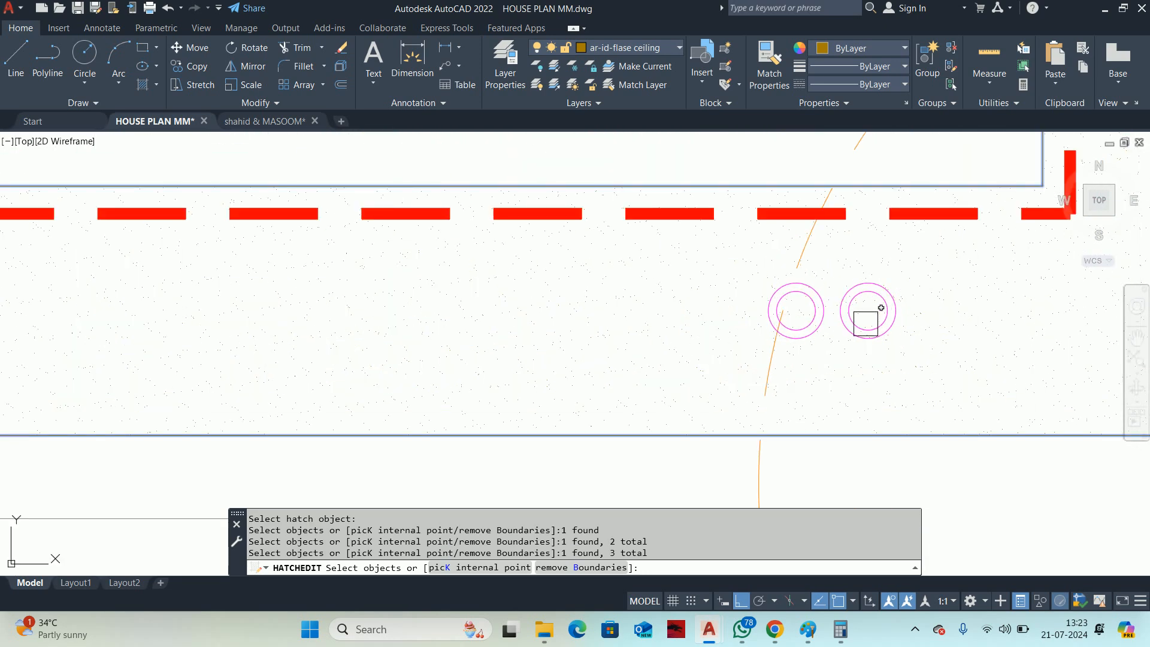
click(867, 323)
scroll(839, 323, down, 4)
scroll(718, 209, up, 5)
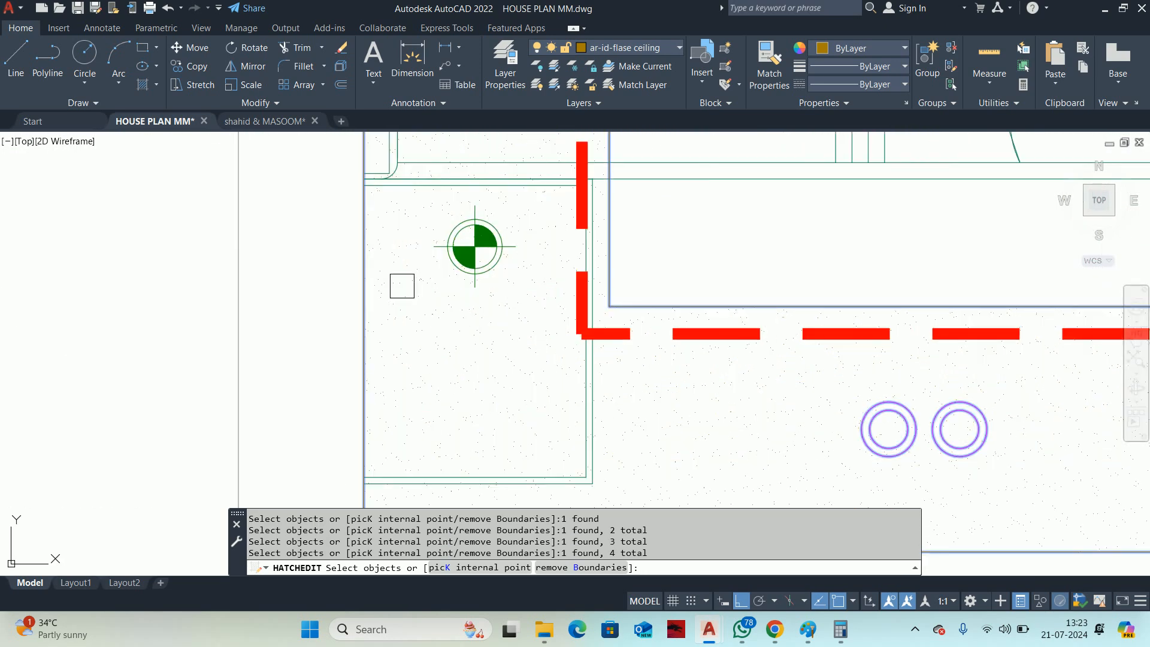
Add both bedside pendant blocks to the hatch's boundary objects and apply the hatch edit.
click(461, 246)
scroll(455, 308, down, 2)
middle_drag(455, 308, 474, 486)
scroll(475, 486, down, 2)
middle_drag(510, 186, 533, 408)
scroll(512, 263, up, 4)
click(501, 186)
scroll(501, 186, down, 8)
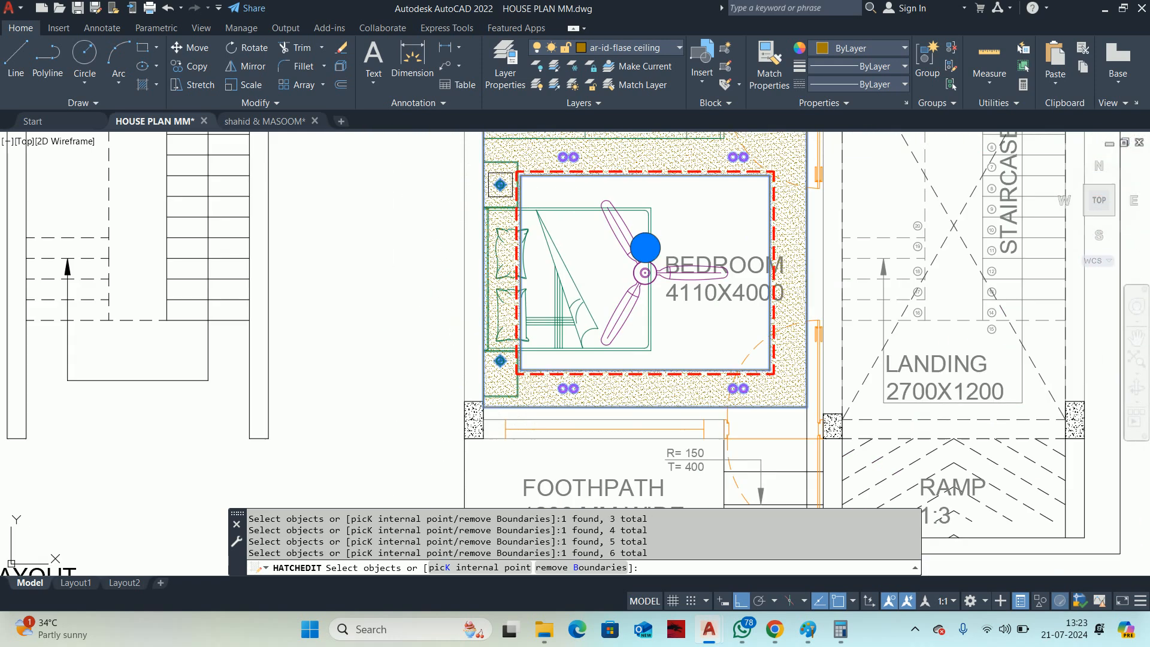
right_click(645, 247)
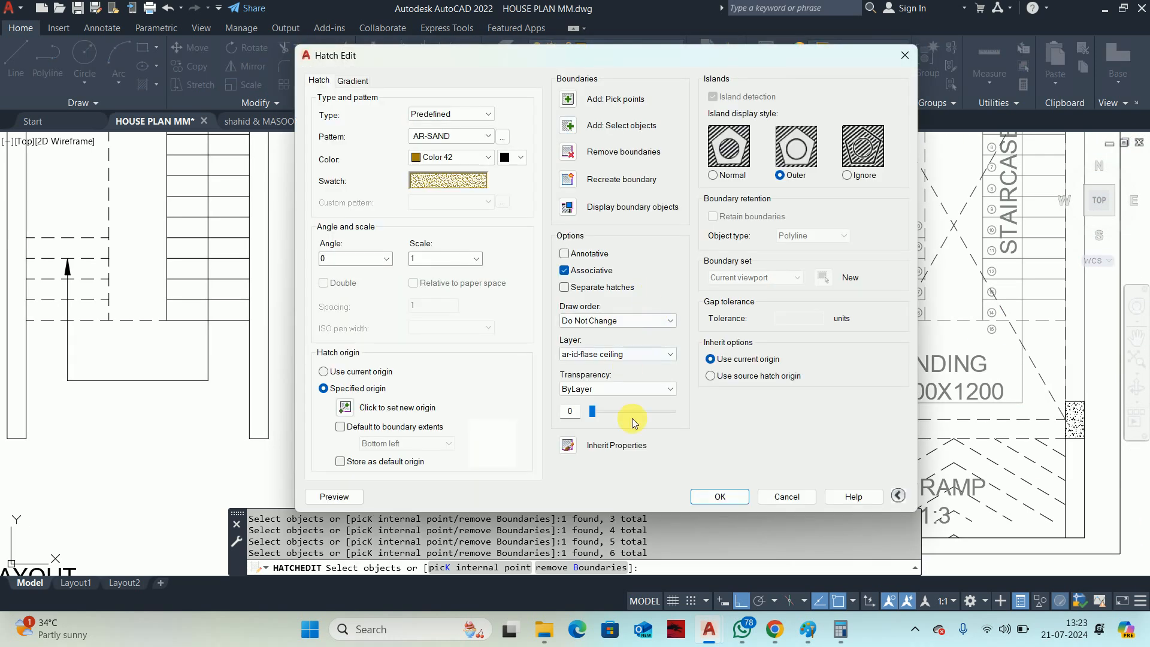
click(715, 494)
key(Escape)
key(Escape)
middle_drag(557, 171, 560, 214)
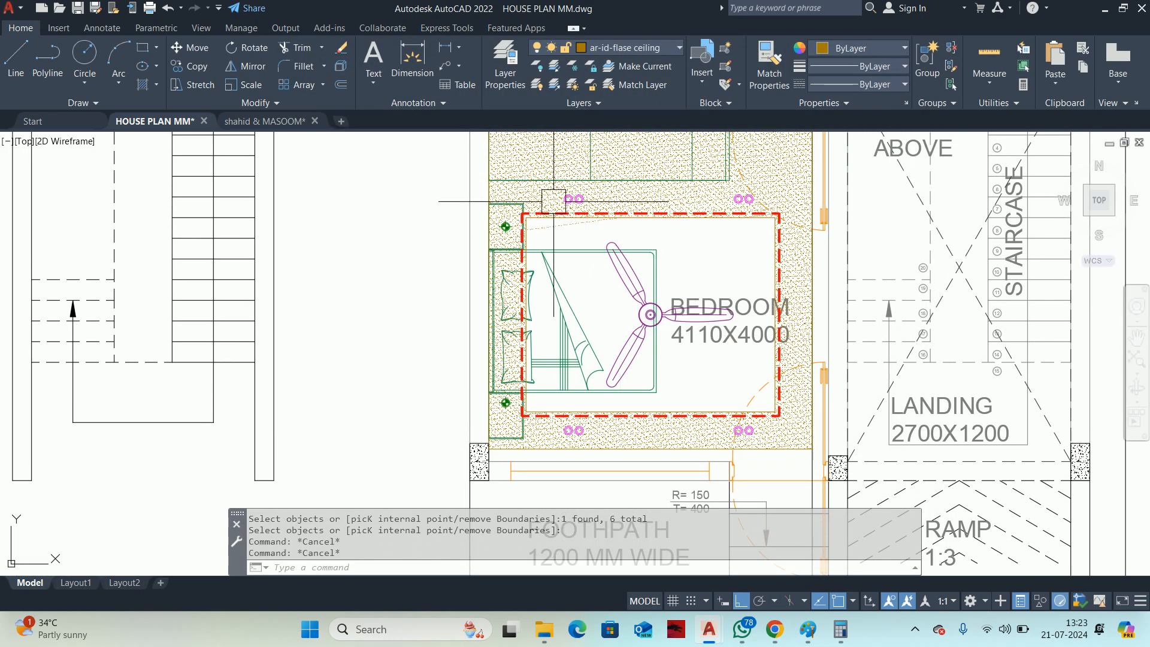
Move the false ceiling hatch to the left, off the bedroom.
scroll(557, 200, up, 6)
scroll(782, 247, down, 6)
click(829, 232)
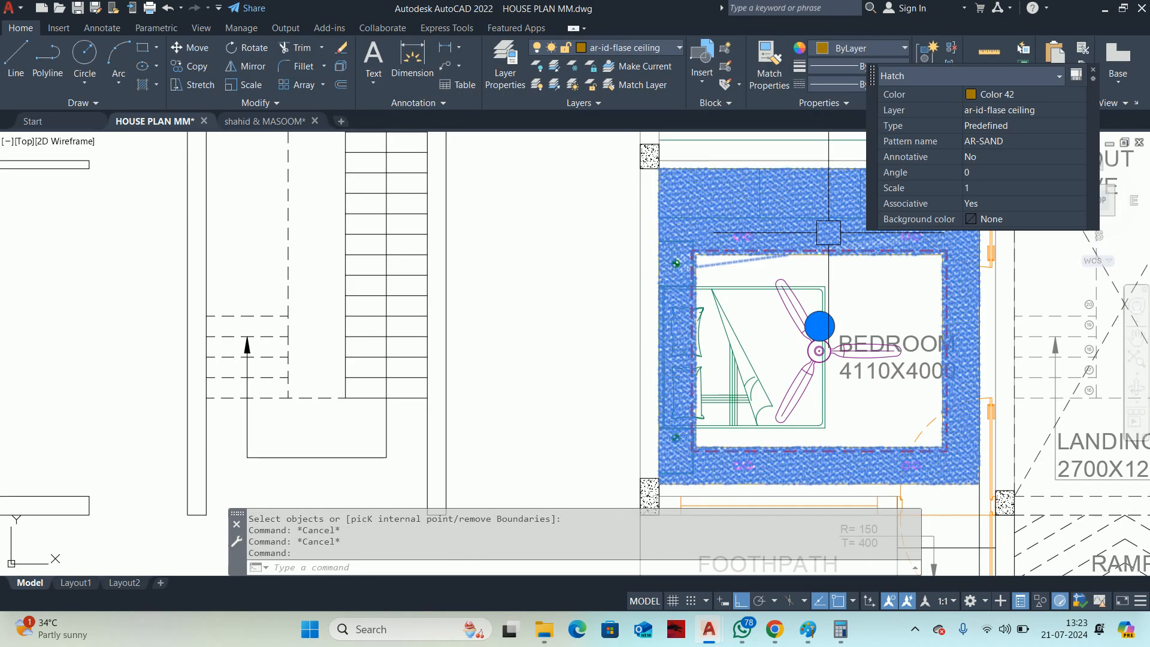
scroll(828, 233, down, 3)
text(m)
key(Return)
click(822, 228)
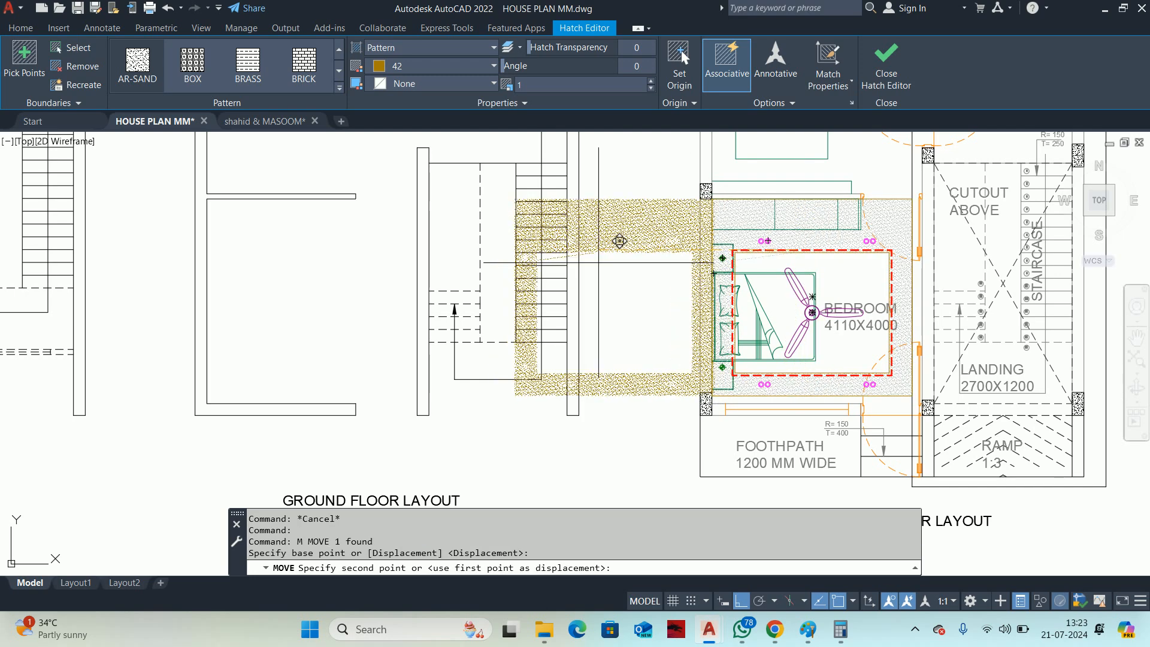
scroll(600, 245, up, 4)
click(619, 278)
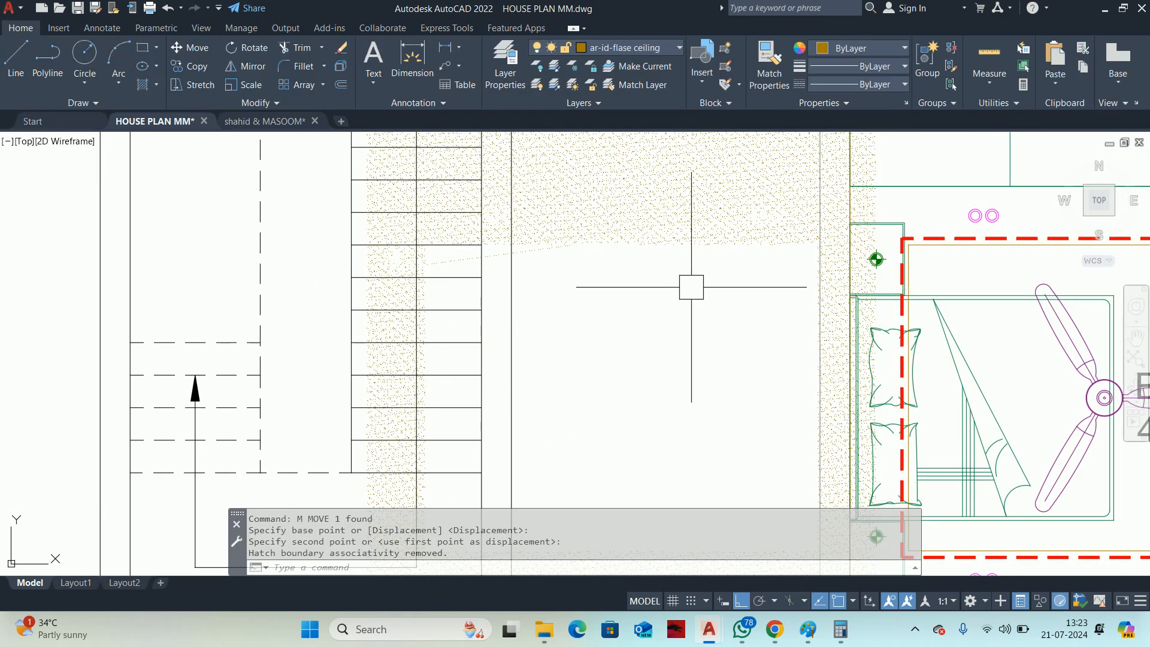
scroll(665, 299, down, 5)
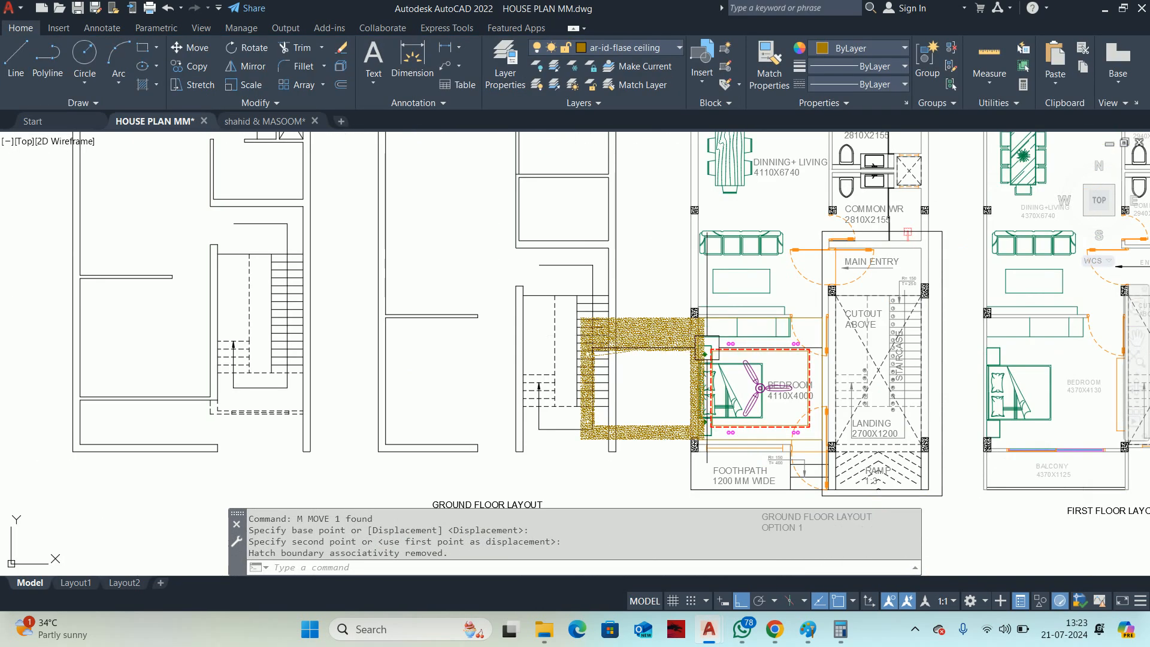
Undo the move of the false ceiling hatch.
key(ctrl+x)
key(Escape)
key(ctrl+z)
key(ctrl+z)
key(ctrl+z)
Delete the two inner circles from the ceiling down light block in the Block Editor and save the changes.
scroll(721, 344, down, 5)
scroll(816, 341, up, 8)
click(635, 175)
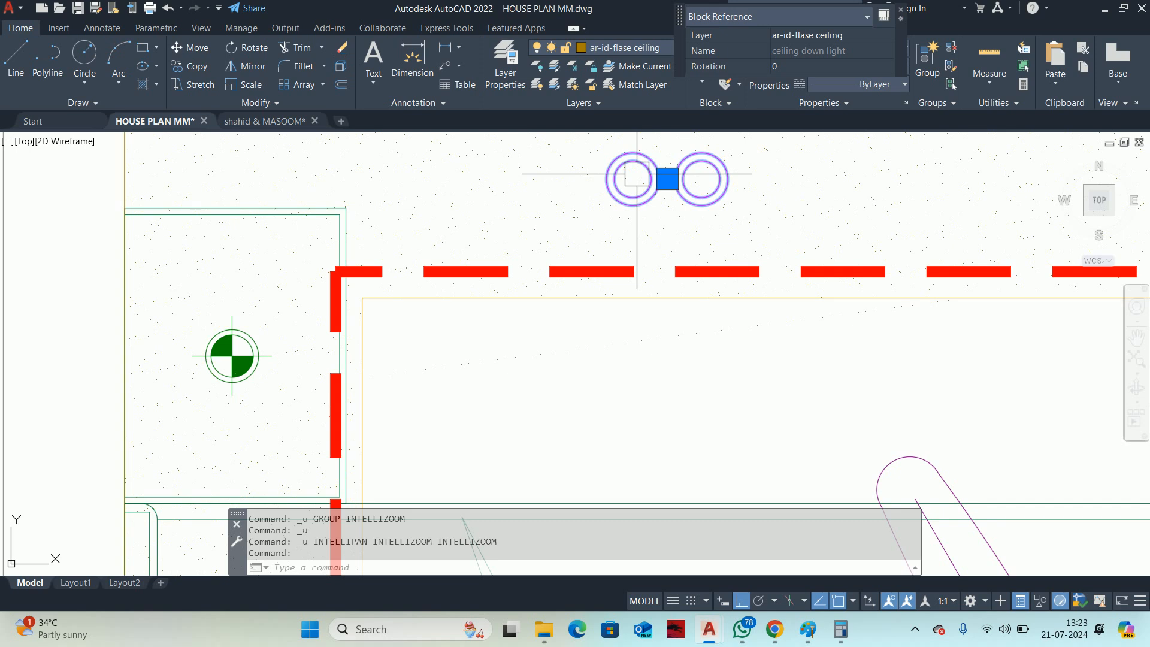
text(E)
key(Return)
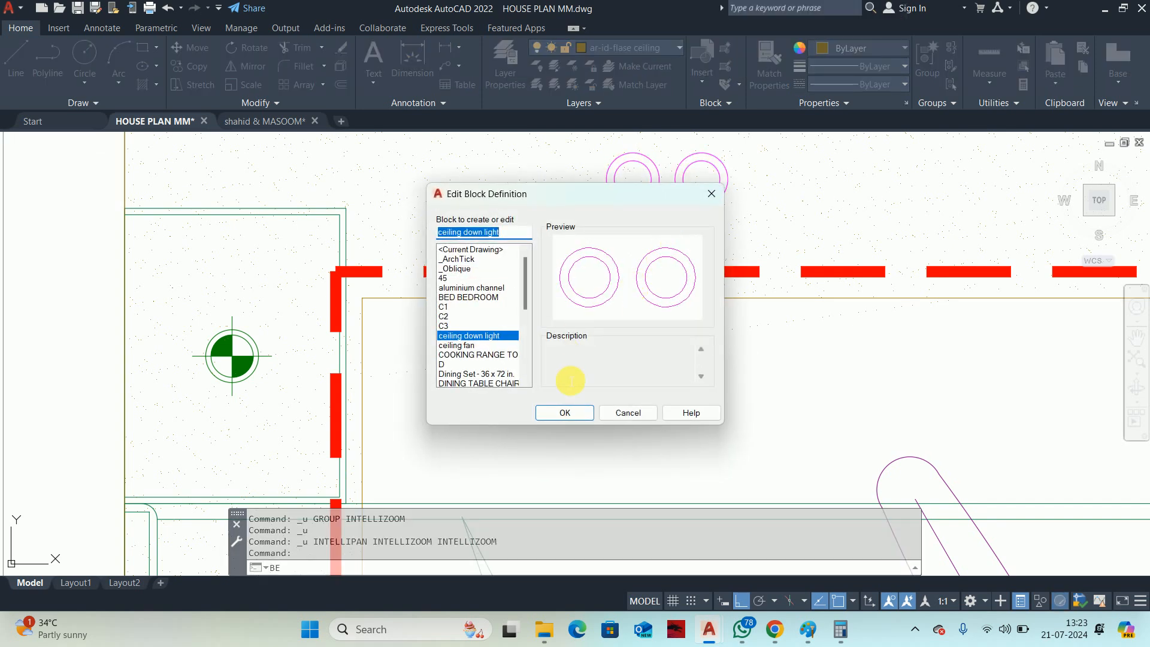
click(562, 413)
click(746, 254)
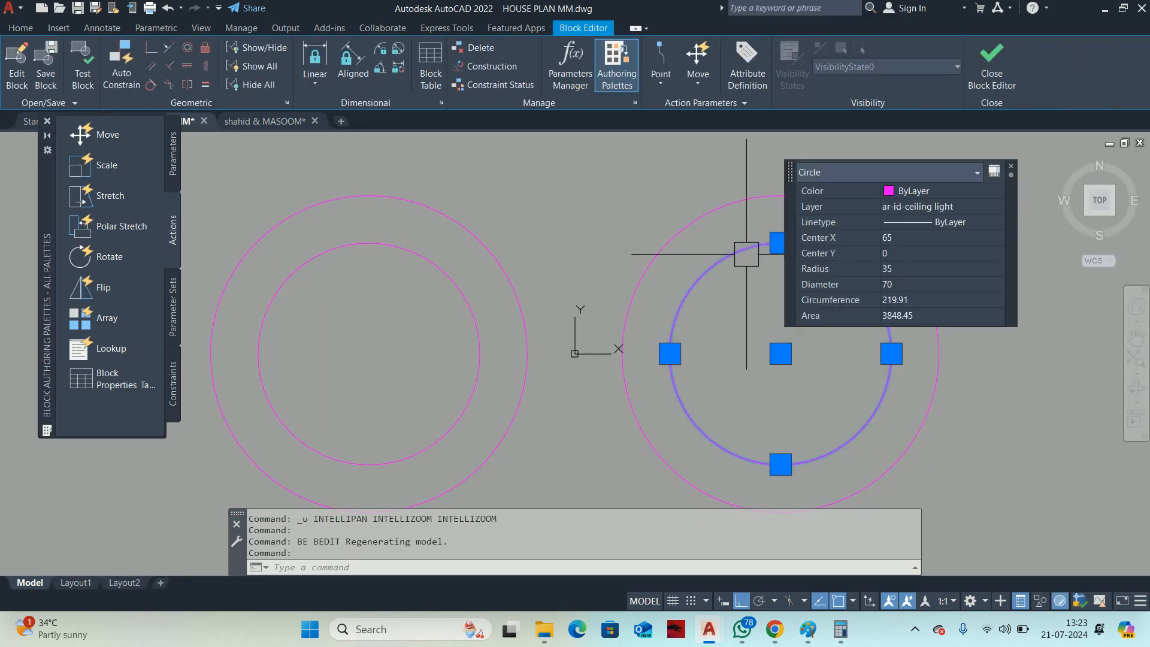
click(347, 263)
key(Delete)
click(991, 66)
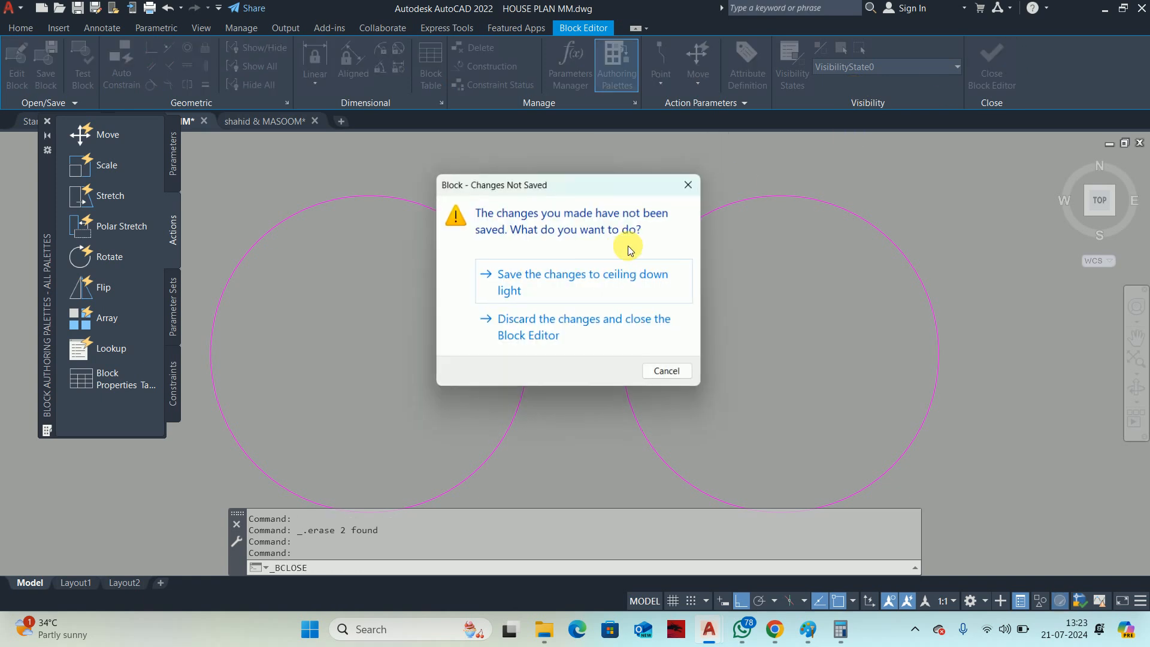
click(587, 274)
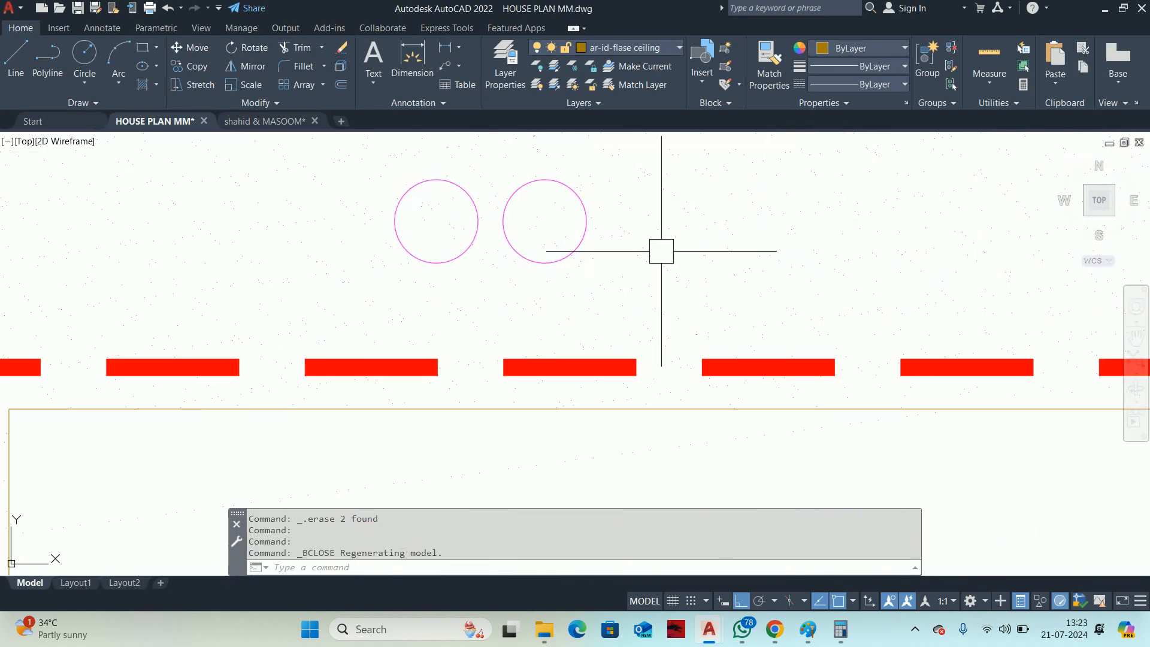
Delete the AR-SAND hatch from the bedroom's false ceiling border.
click(658, 252)
scroll(629, 336, down, 8)
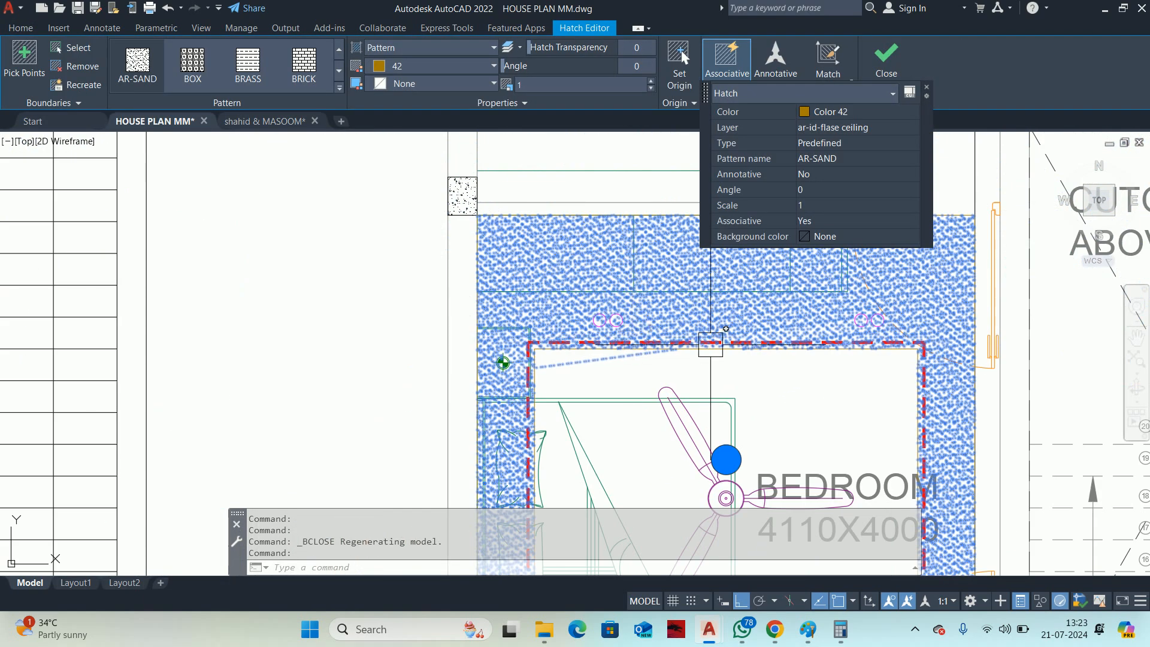
scroll(723, 306, down, 4)
key(Delete)
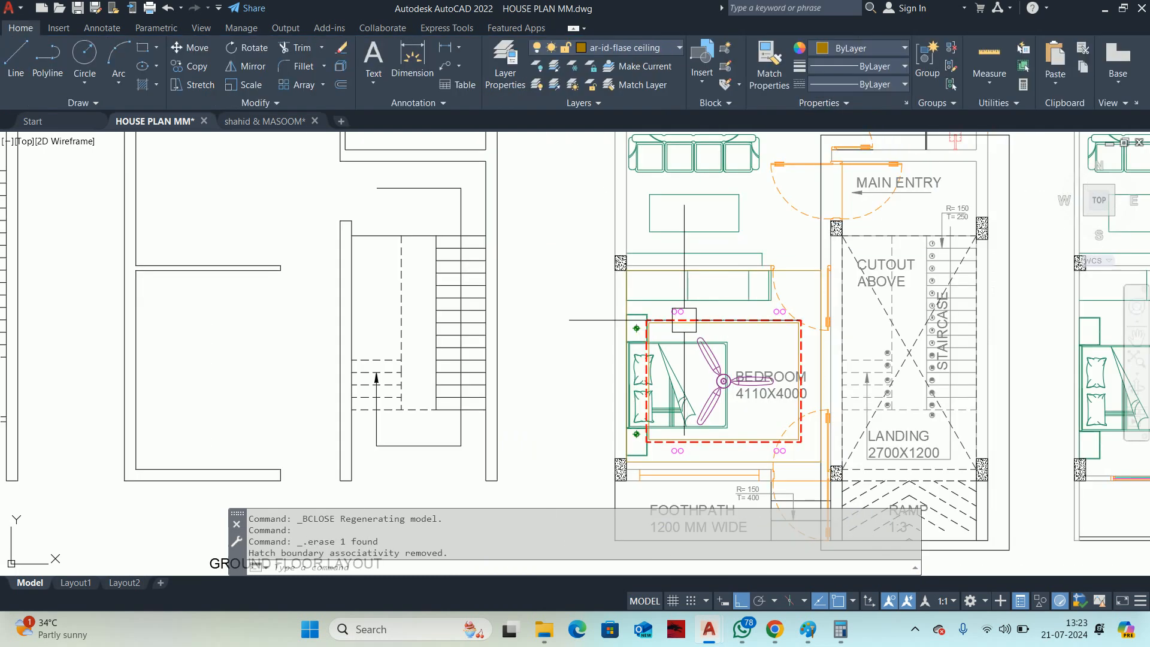
Start a new false ceiling hatch by selecting objects, picking the inner rectangle and the outer ceiling boundary.
scroll(690, 328, up, 5)
text(h)
key(Return)
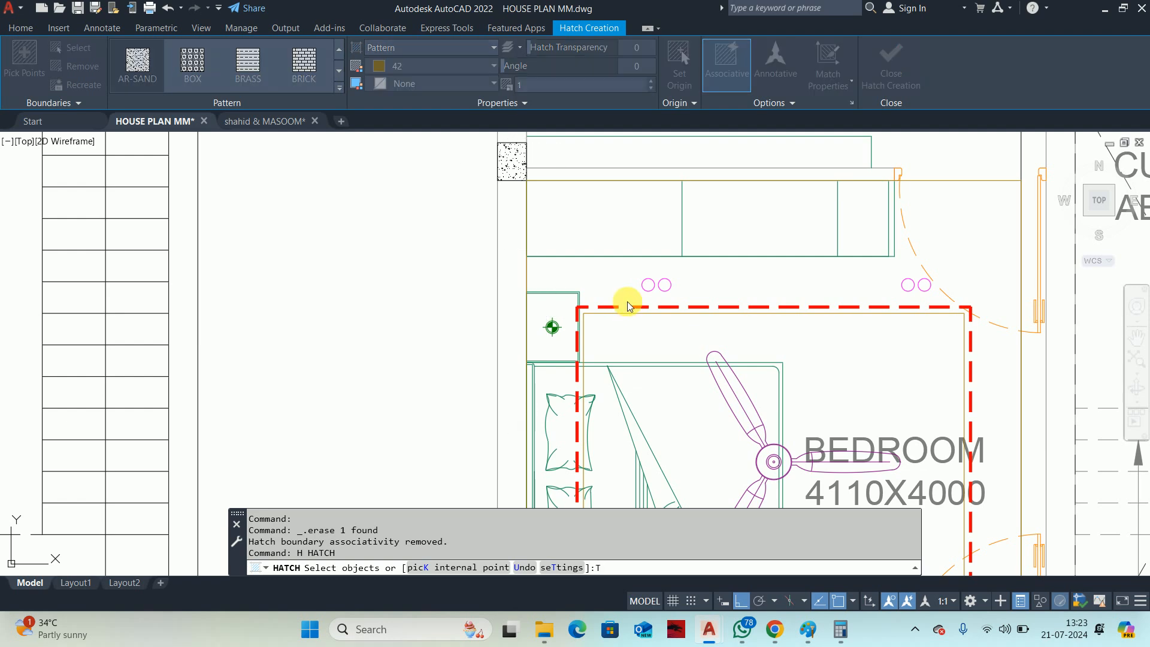
text(T)
key(Return)
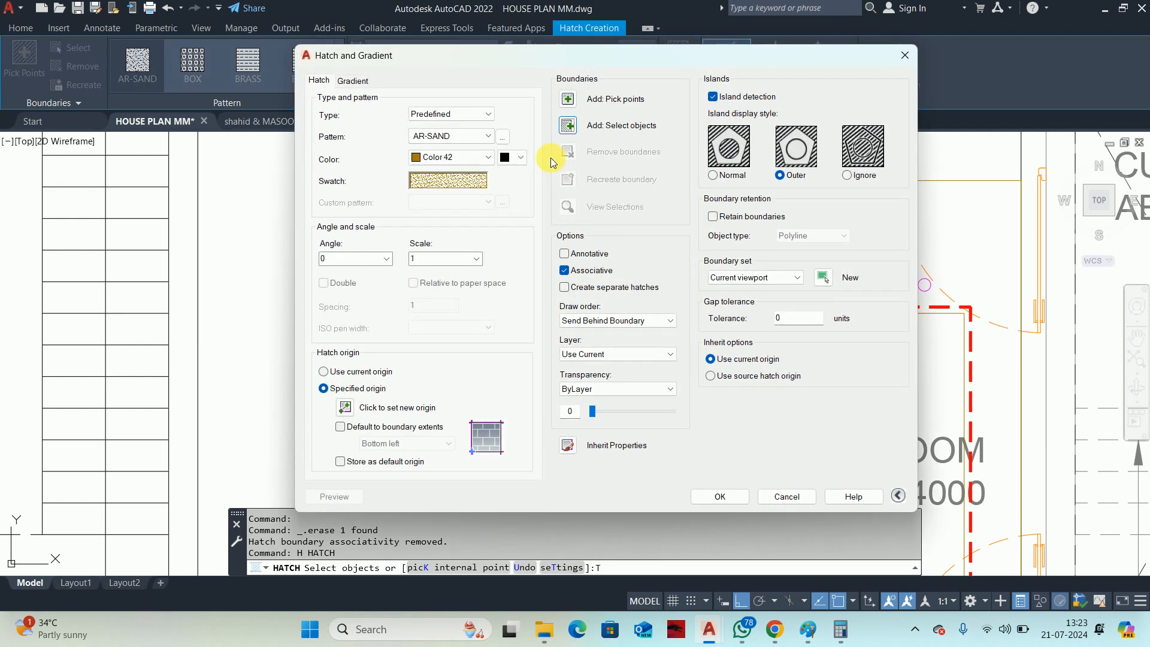
click(568, 124)
scroll(805, 309, up, 1)
click(796, 331)
scroll(792, 311, down, 2)
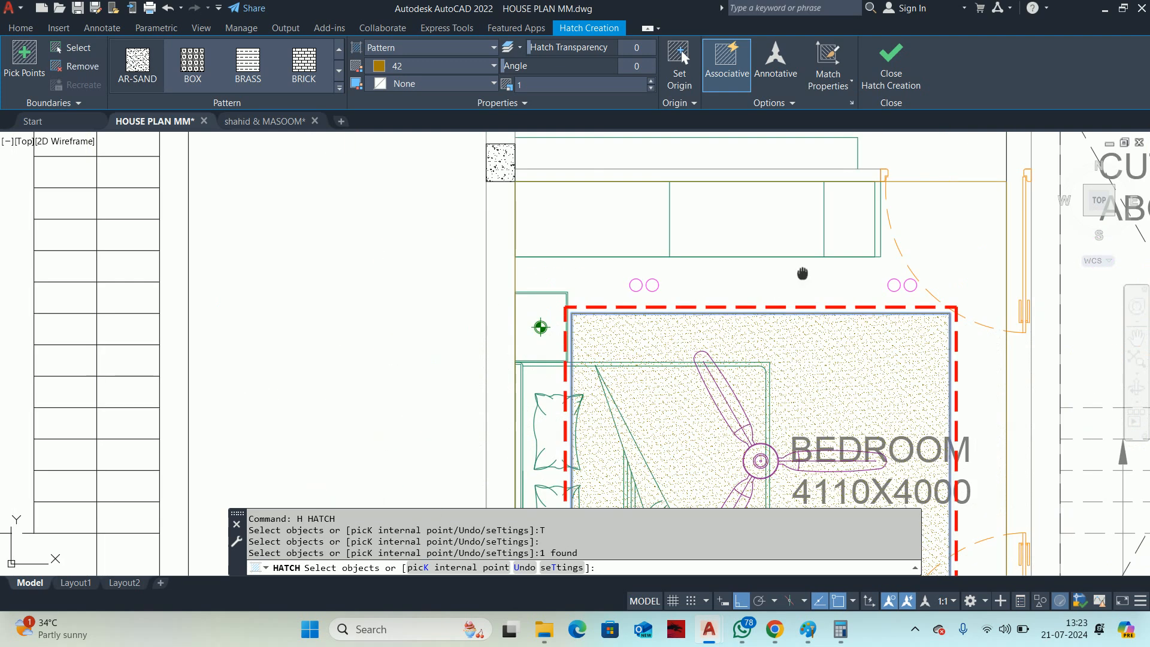
scroll(802, 271, down, 1)
scroll(880, 233, up, 1)
click(919, 205)
Add the bedroom's downlight blocks and bedside pendant blocks to the new hatch's boundary objects.
scroll(865, 310, up, 4)
click(827, 303)
scroll(779, 298, down, 3)
click(367, 297)
scroll(383, 275, up, 2)
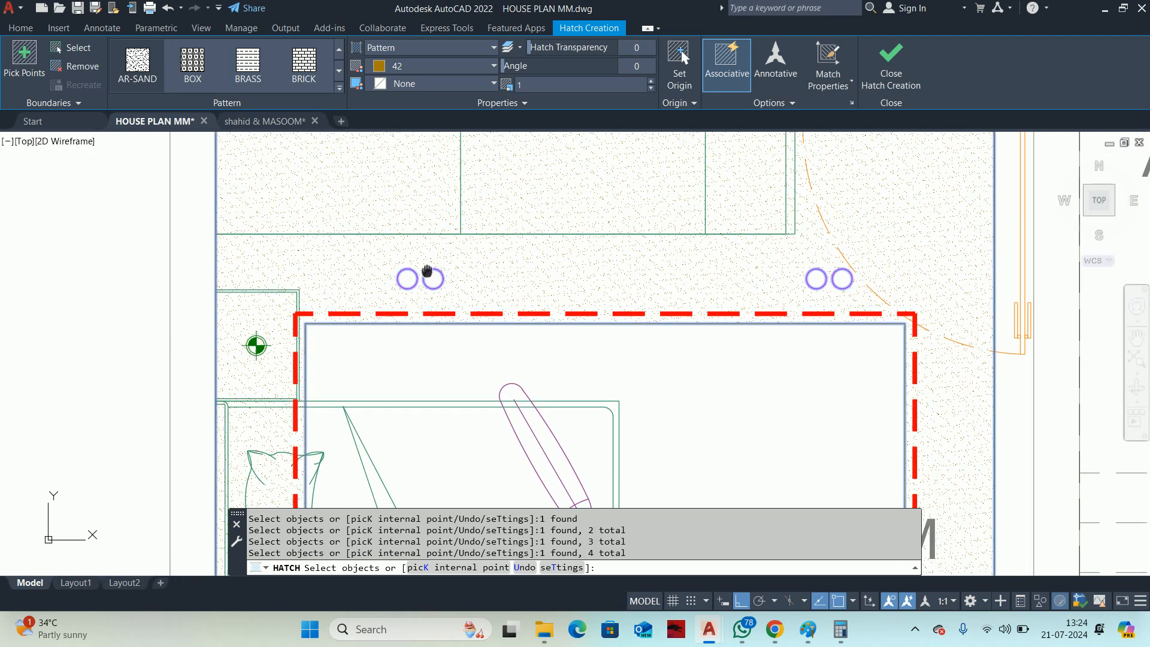
scroll(376, 215, down, 3)
scroll(401, 220, up, 4)
click(416, 221)
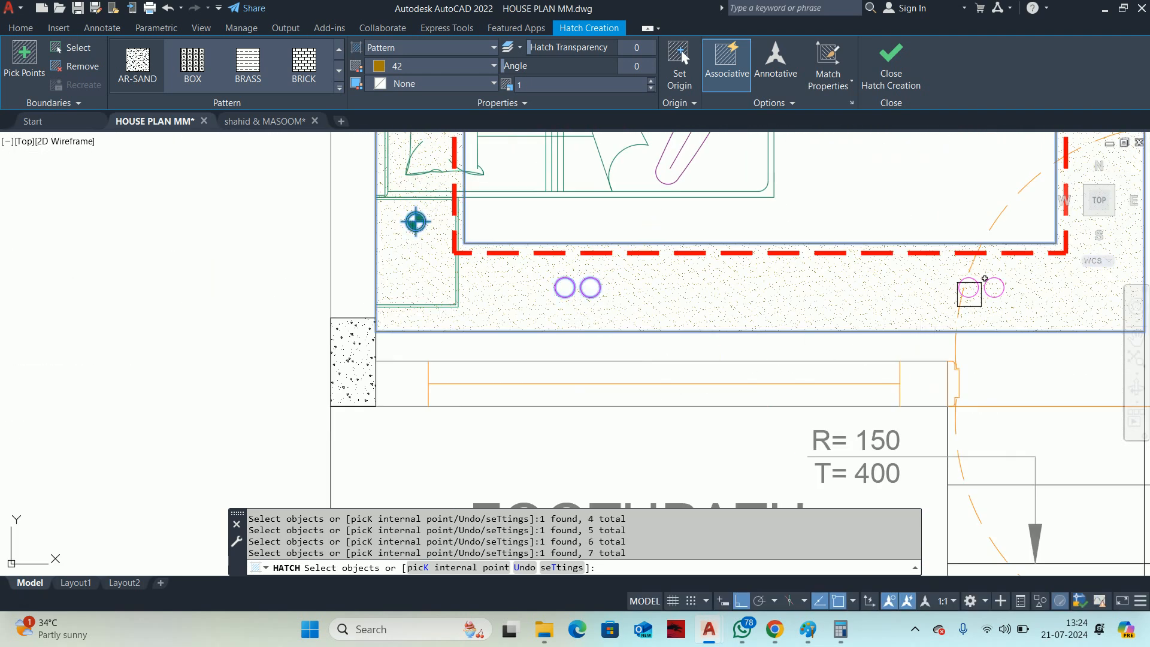
Add the last spotlight circle as a hatch boundary and finish the AR-SAND hatch on the ground-floor Bedroom's false ceiling border.
click(1001, 294)
scroll(1001, 294, down, 3)
scroll(880, 299, up, 2)
key(Escape)
key(Escape)
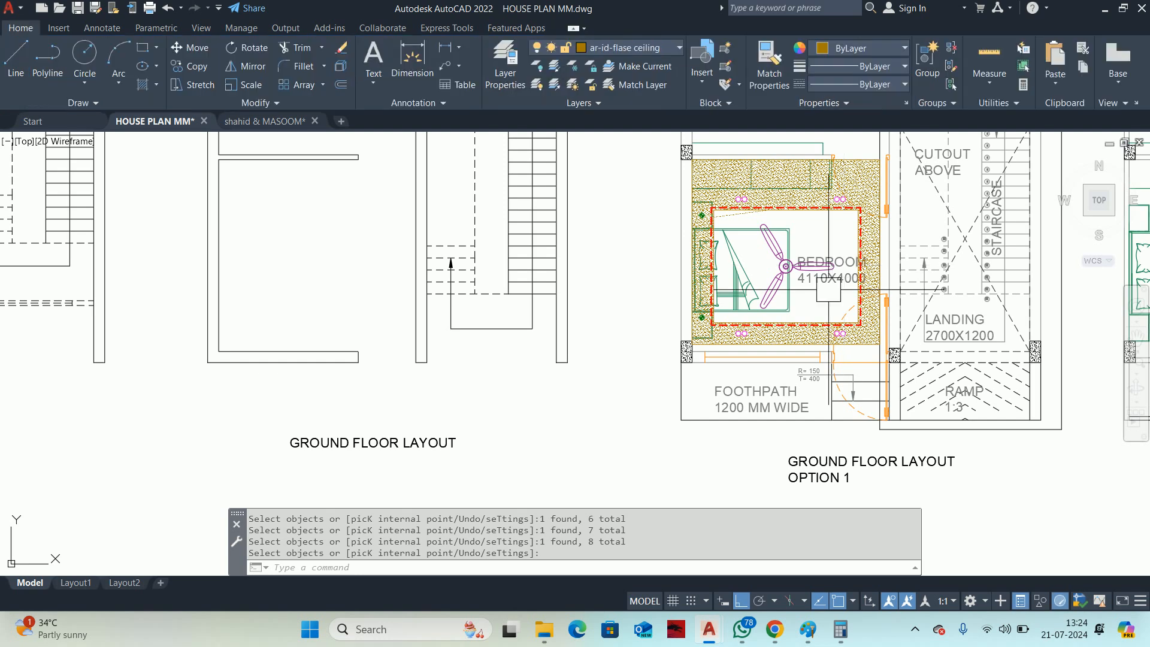
scroll(886, 352, up, 2)
scroll(570, 437, down, 3)
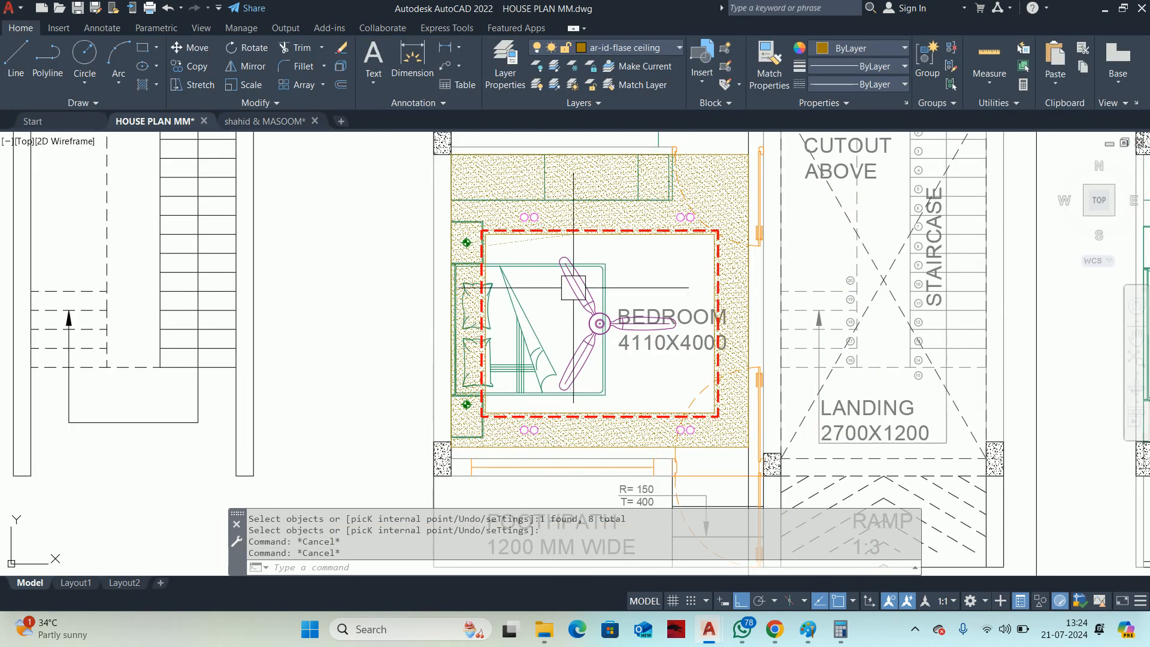
scroll(658, 219, down, 3)
scroll(563, 220, up, 5)
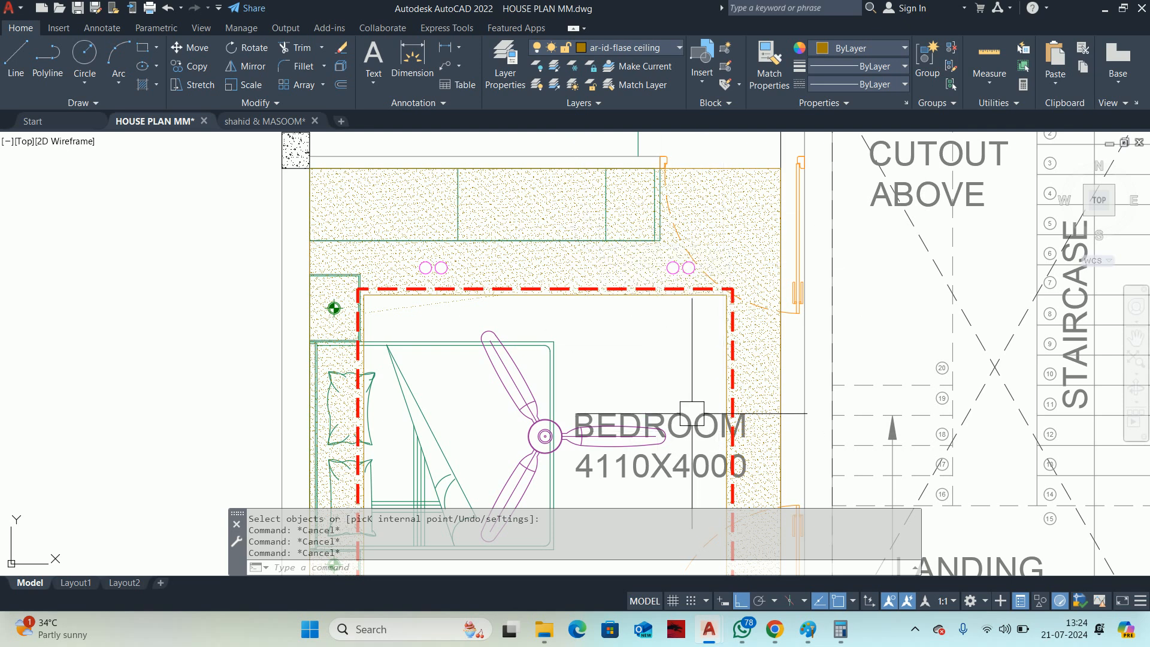
scroll(693, 386, down, 6)
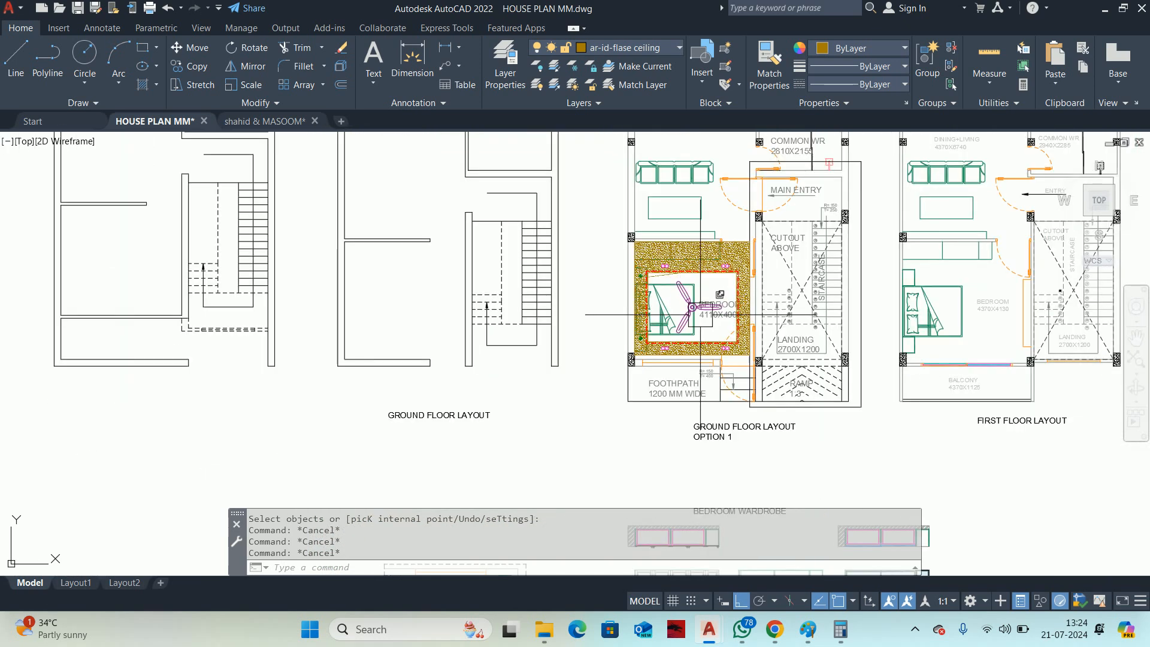
Set the scale of the AR-SAND hatch on the Bedroom's false ceiling border to 2.
scroll(702, 320, up, 4)
click(701, 264)
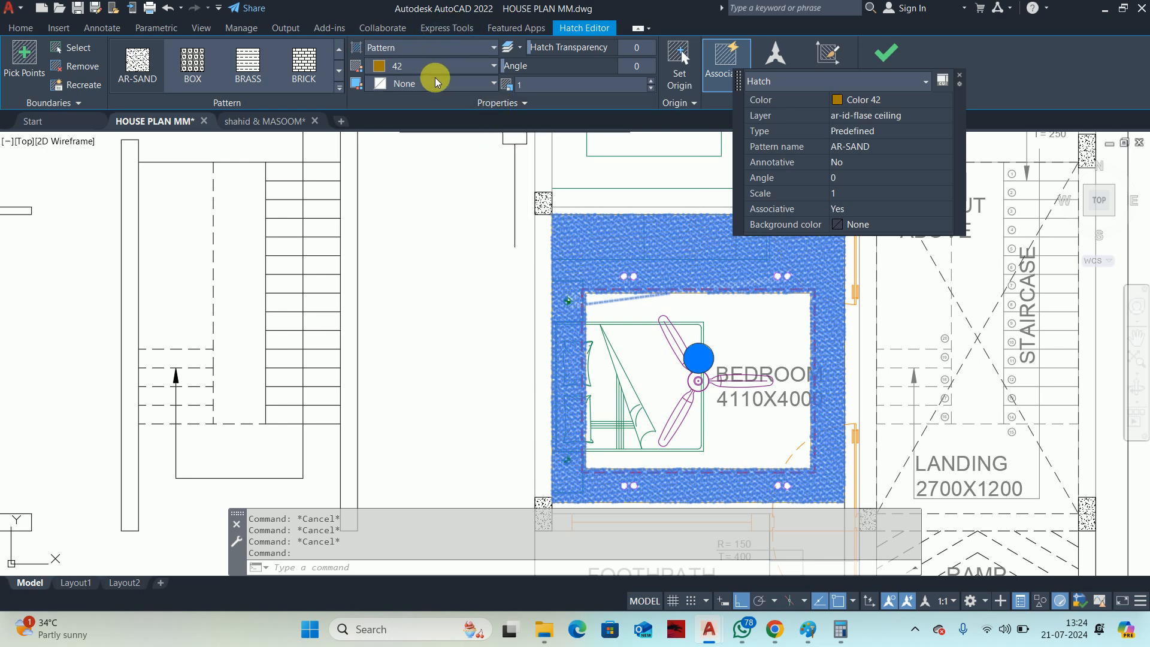
click(543, 90)
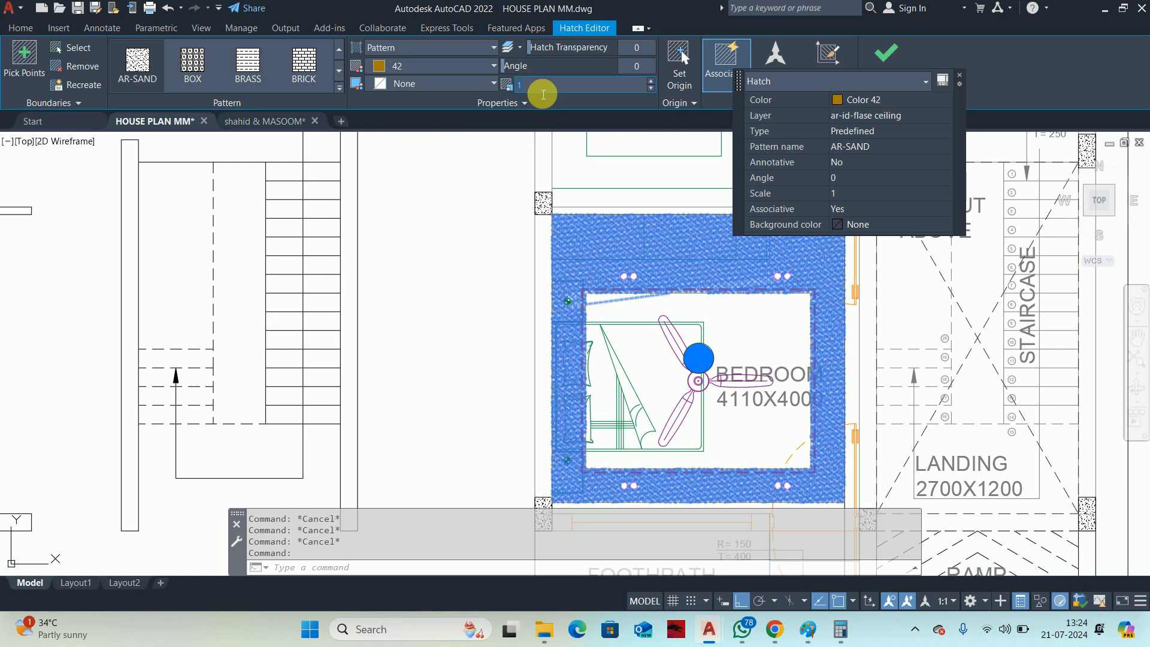
text(2)
key(Return)
key(Escape)
key(Escape)
key(Escape)
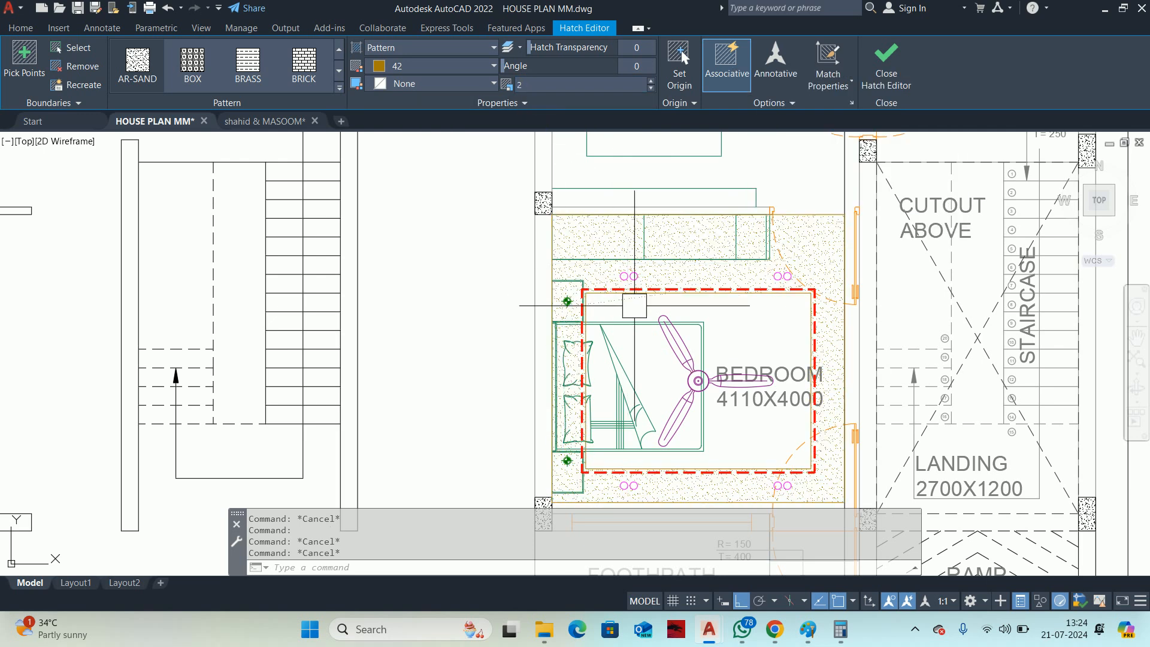
Inspect the Bedroom ceiling hatch's properties near the cove line and regenerate the drawing.
scroll(635, 305, up, 4)
click(580, 262)
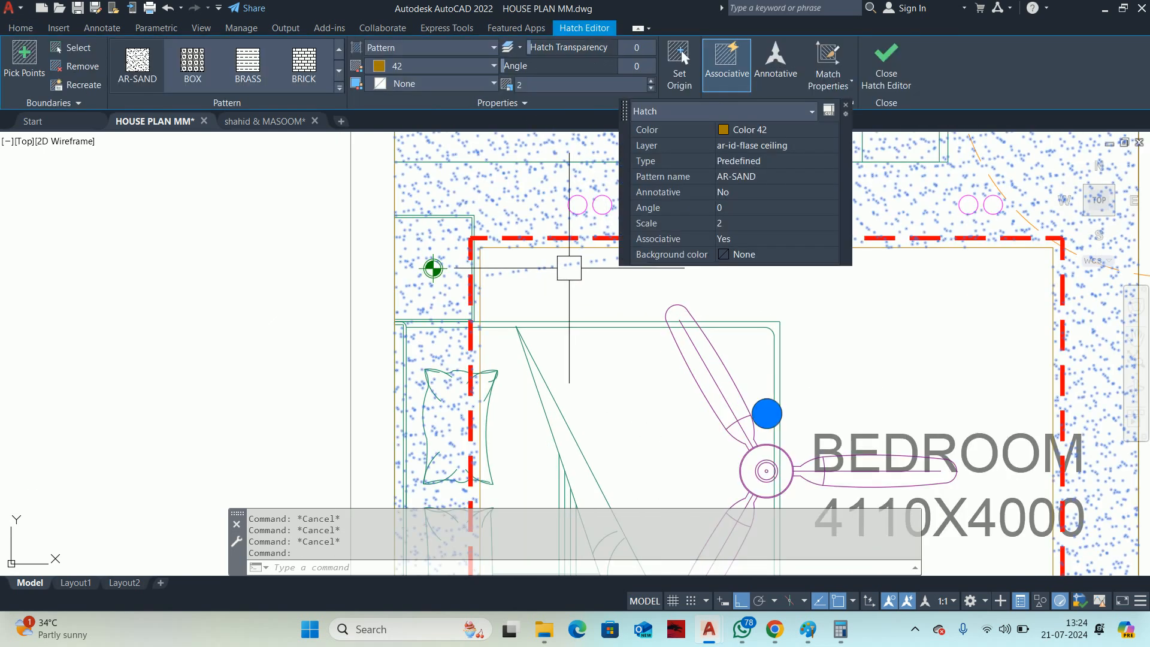
scroll(558, 271, down, 5)
key(Escape)
key(Escape)
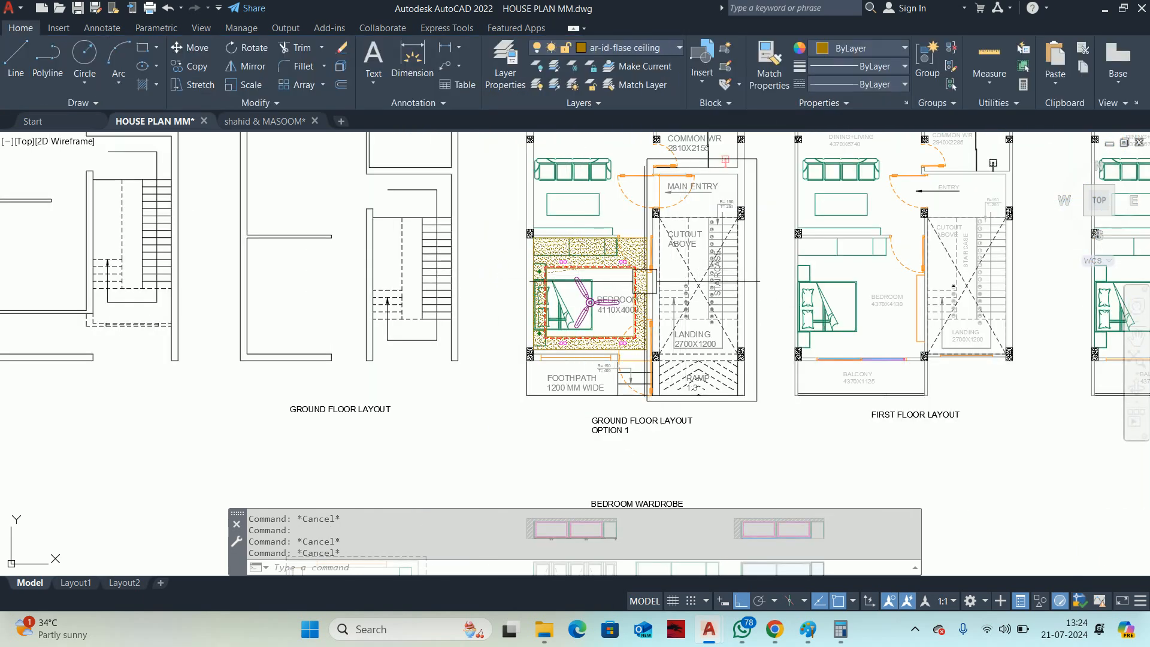
middle_drag(617, 288, 646, 327)
text(re)
key(Return)
scroll(612, 291, up, 4)
key(Return)
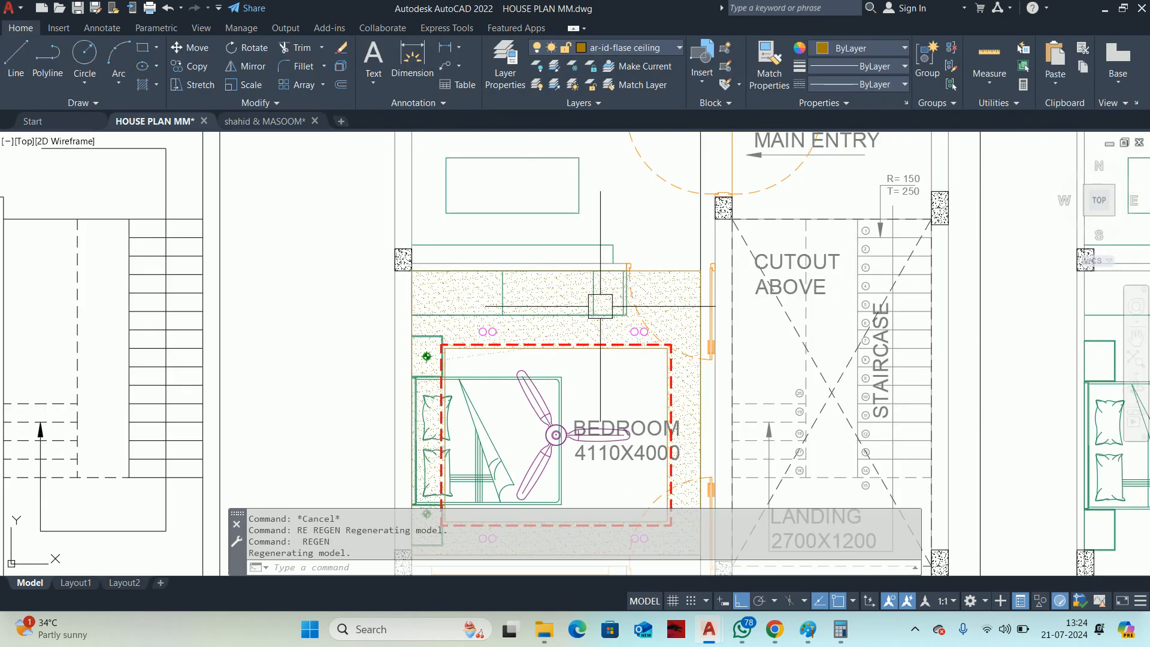
Draw a rectangle along the inner wall faces of the ground-floor M. Bedroom, from corner to opposite corner.
scroll(596, 293, down, 2)
middle_drag(595, 293, 591, 399)
scroll(563, 343, down, 2)
middle_drag(533, 323, 535, 385)
key(Escape)
key(Escape)
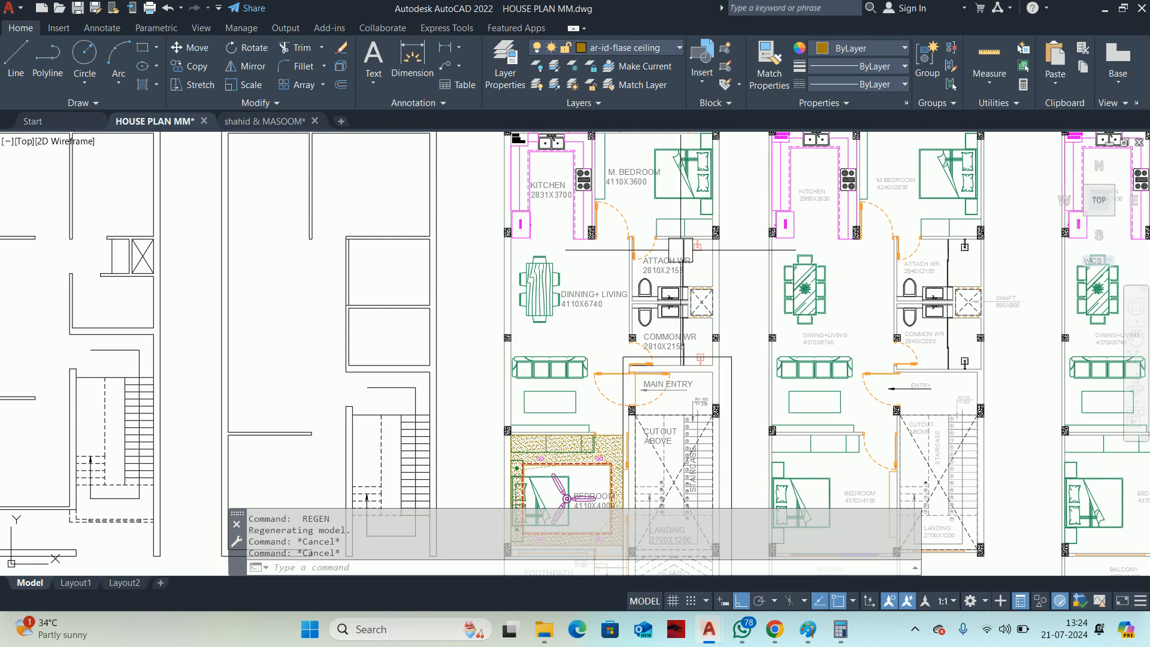
middle_drag(680, 250, 680, 265)
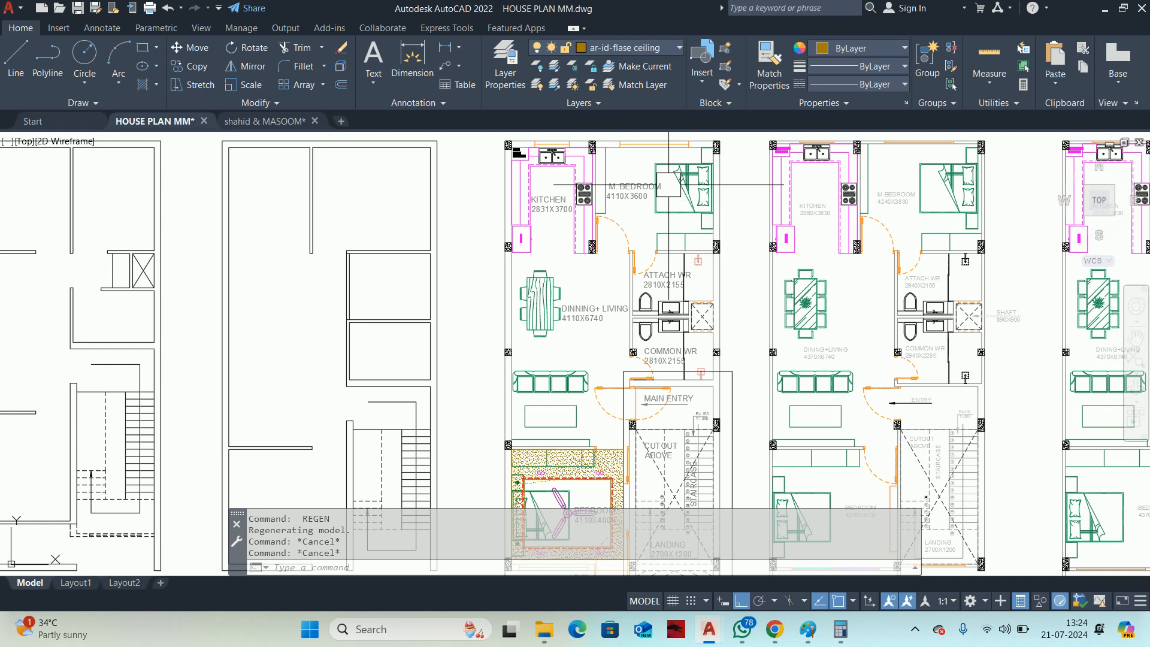
text(REC)
key(Return)
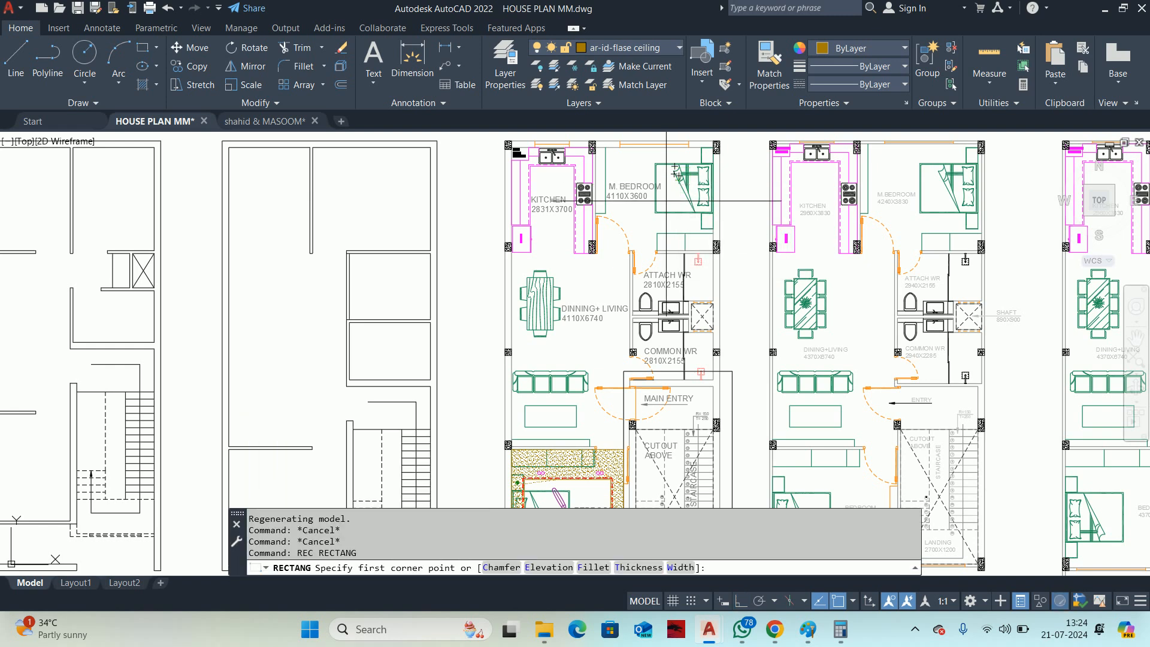
scroll(677, 174, up, 6)
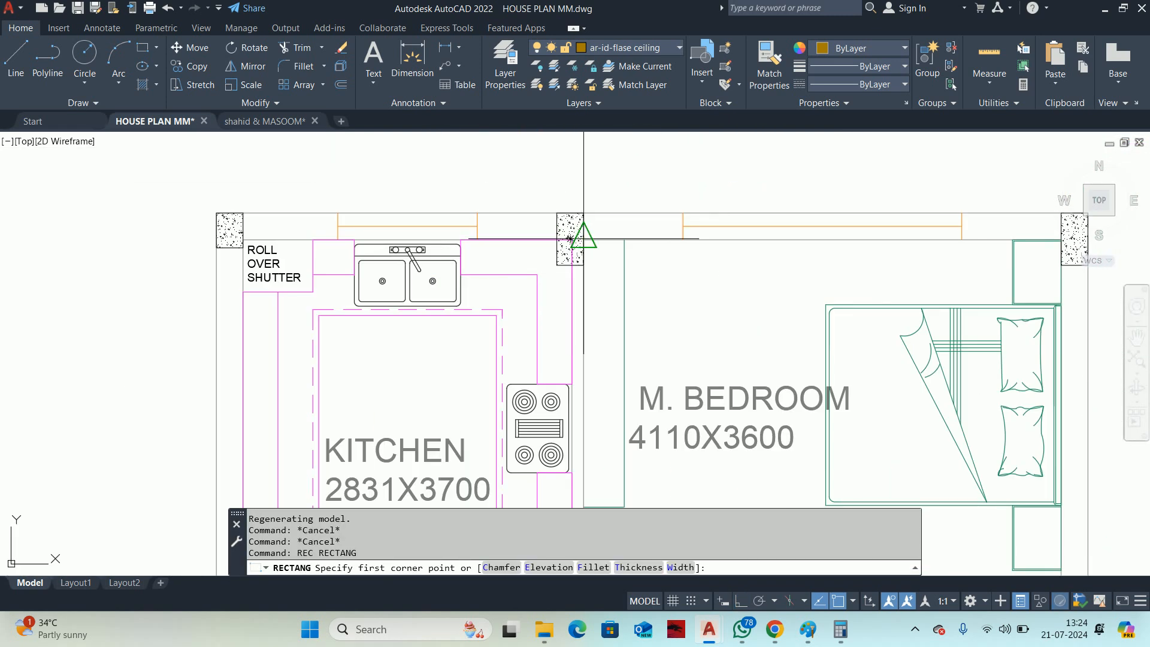
click(580, 232)
scroll(575, 233, down, 5)
scroll(650, 343, up, 8)
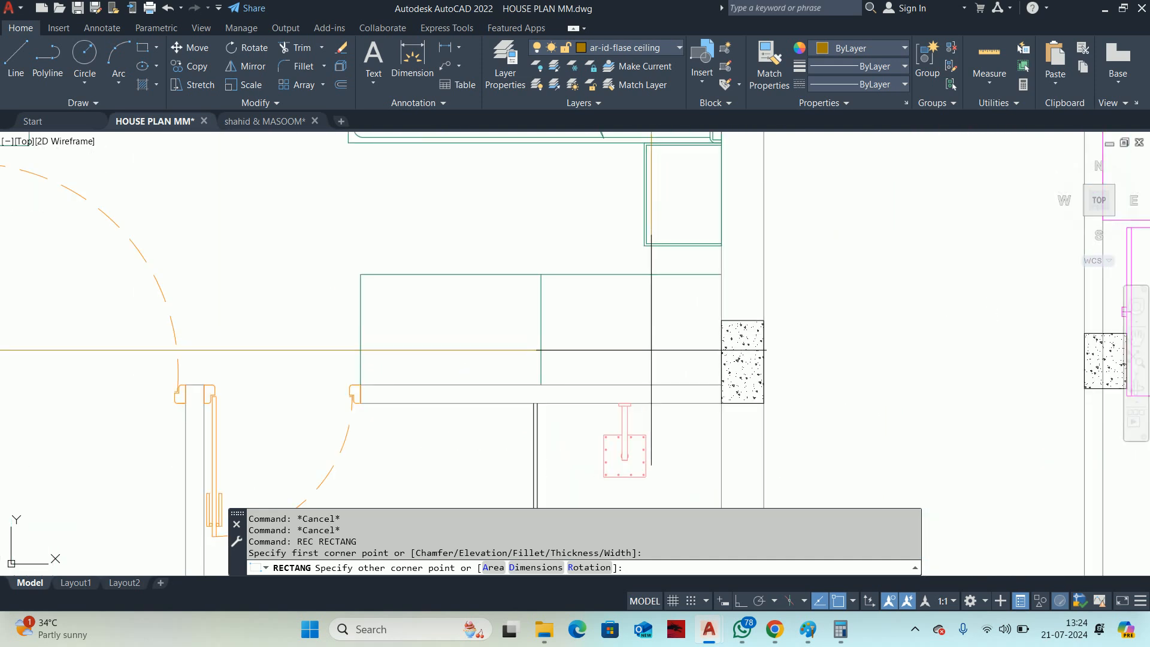
key(Escape)
key(Escape)
scroll(618, 345, down, 5)
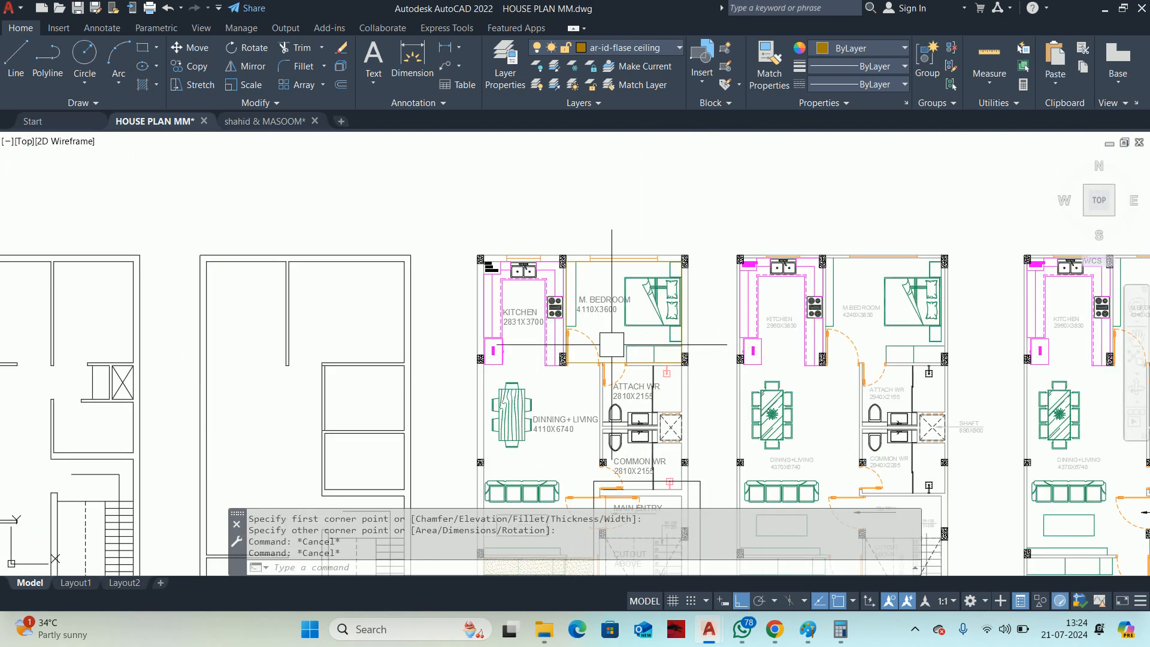
key(Escape)
middle_drag(618, 344, 692, 315)
key(Escape)
Offset the M. Bedroom's wall outline rectangle inward to form the false ceiling's inner border.
text(o)
key(Return)
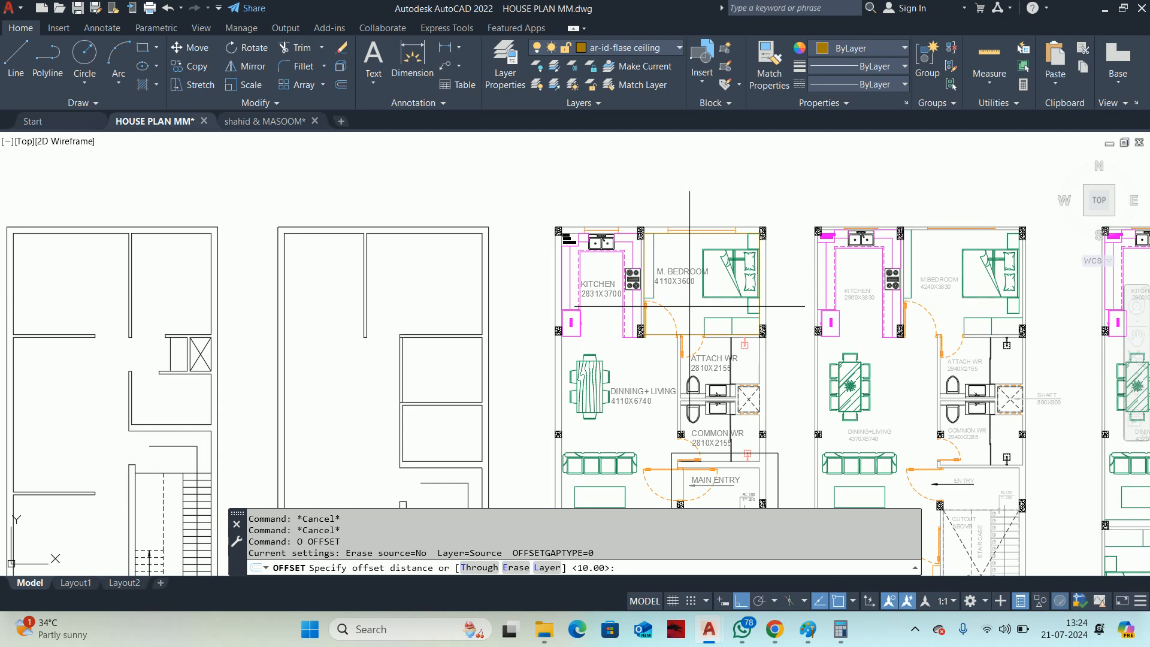
key(Return)
scroll(656, 340, up, 5)
click(669, 321)
click(688, 264)
key(Return)
key(Escape)
scroll(730, 269, down, 2)
middle_drag(730, 280, 727, 293)
key(Escape)
Stretch the lower edge of the M. Bedroom's inner ceiling rectangle up to the front edge of the wardrobe.
scroll(727, 294, up, 4)
click(707, 315)
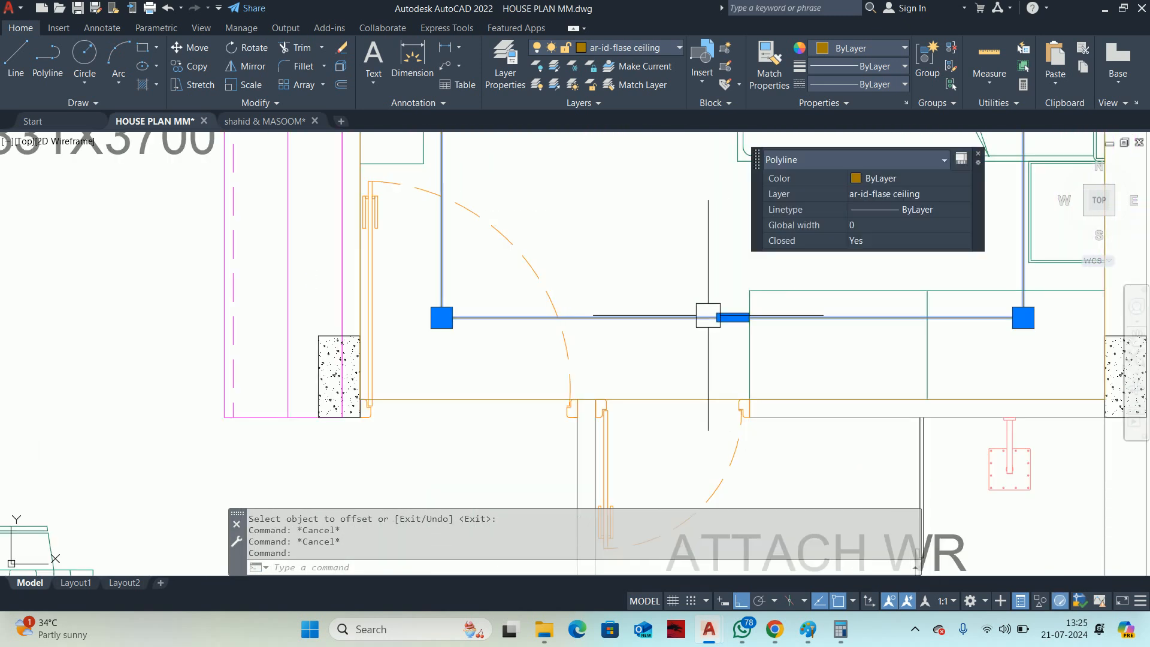
click(732, 317)
scroll(736, 292, up, 4)
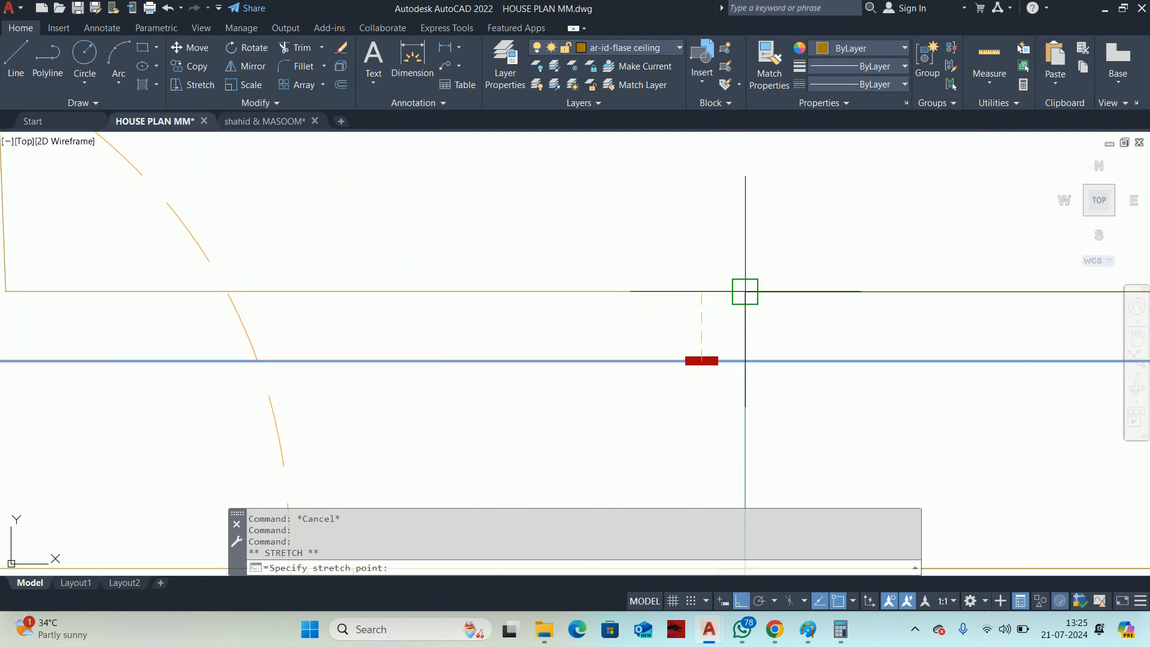
key(Escape)
scroll(698, 289, down, 4)
key(Escape)
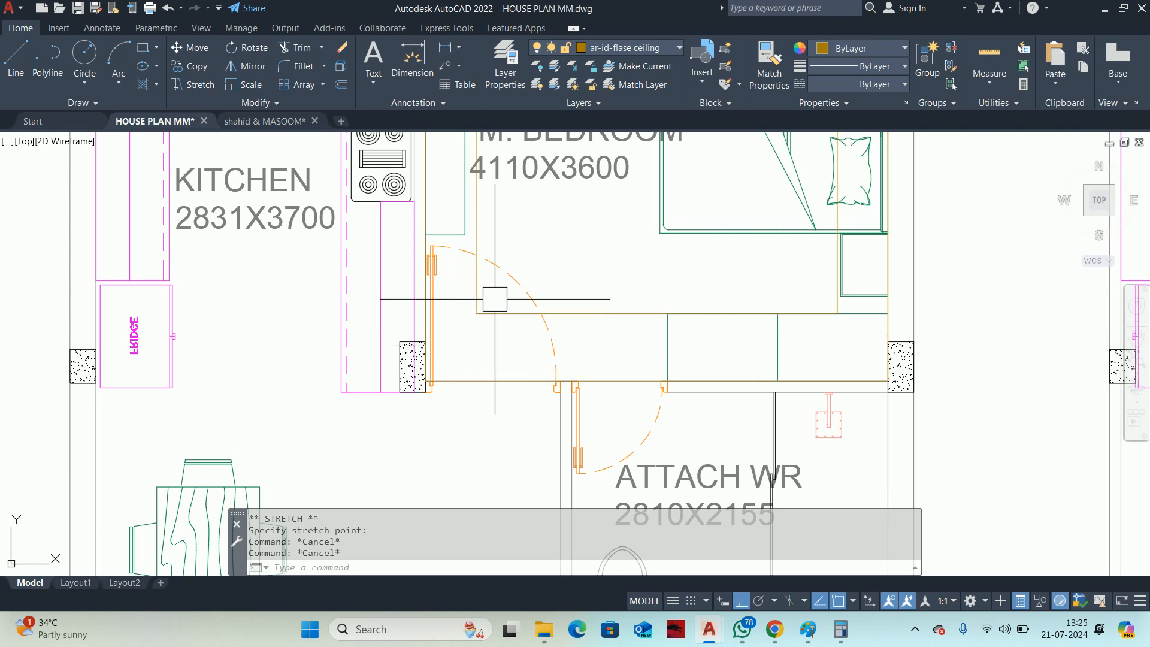
Stretch the lower edge of the M. Bedroom's inner ceiling rectangle inward from the wardrobe front by 450 mm.
scroll(547, 434, down, 3)
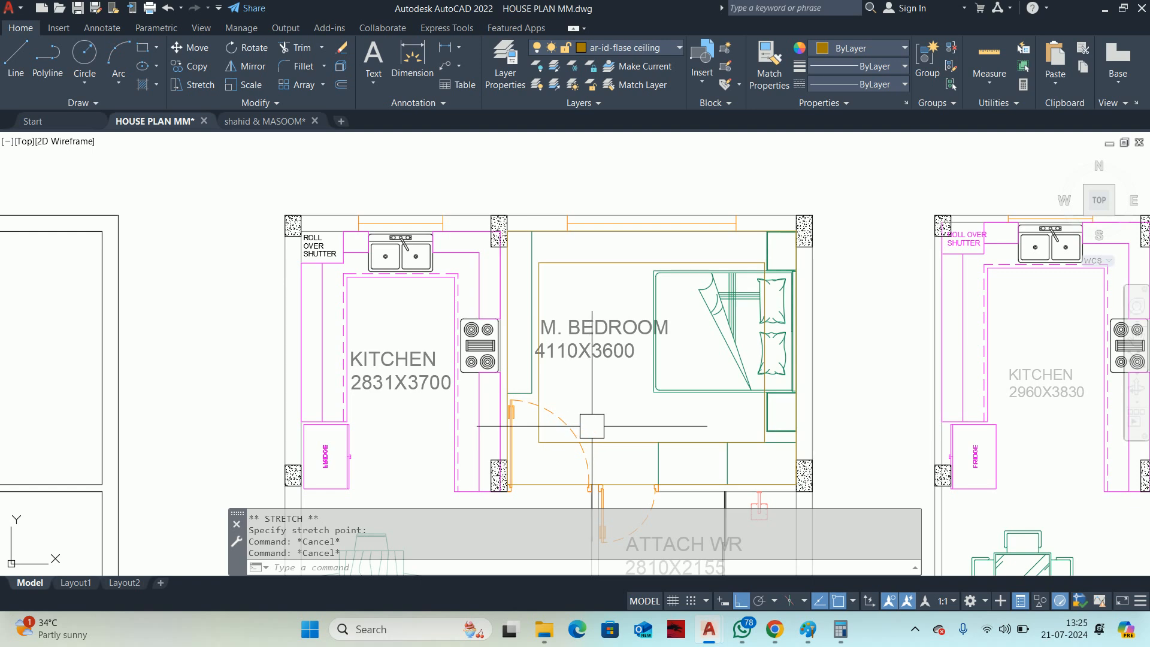
middle_drag(591, 426, 604, 385)
click(645, 418)
click(628, 395)
click(665, 401)
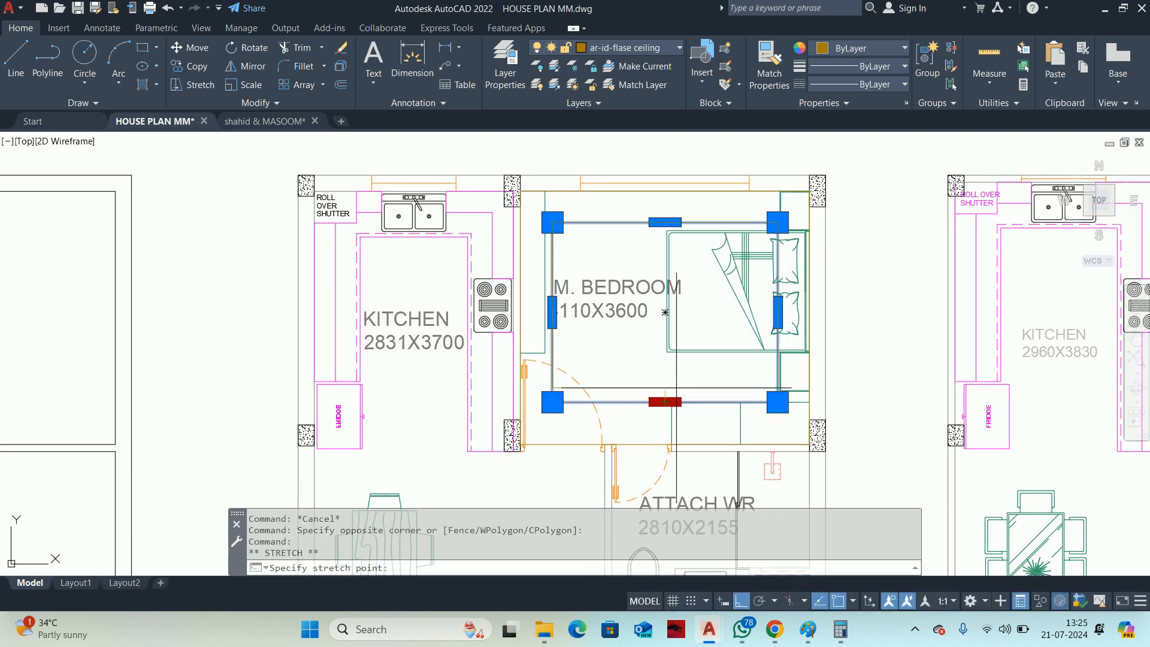
text(450)
key(Return)
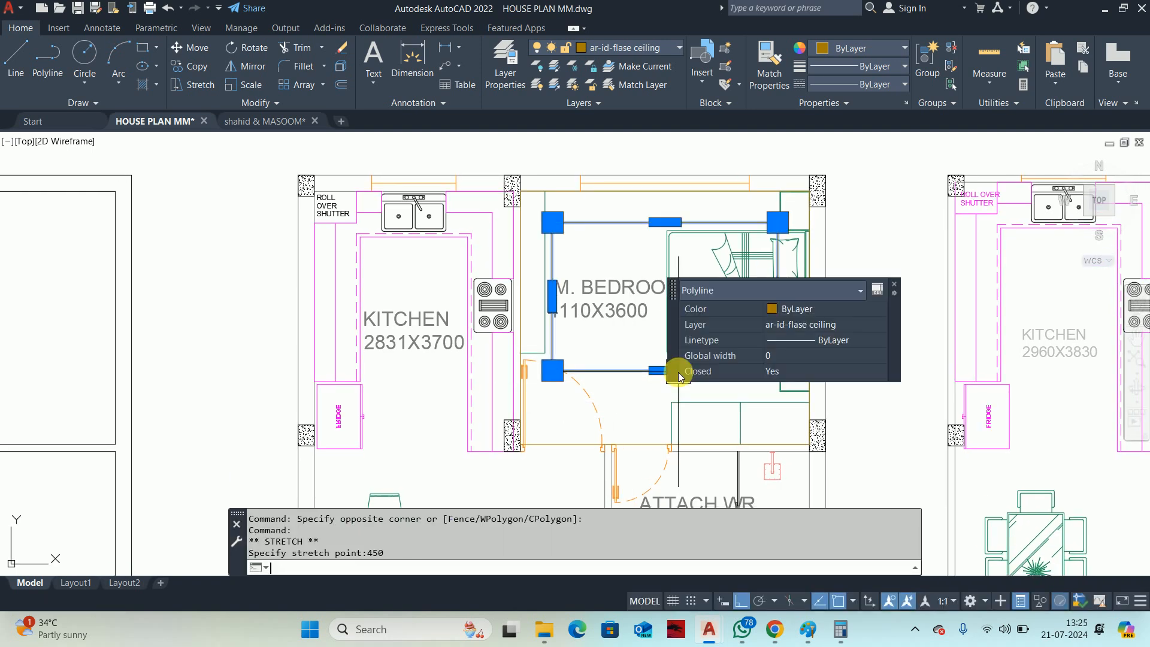
key(Escape)
key(Escape)
middle_drag(621, 362, 665, 375)
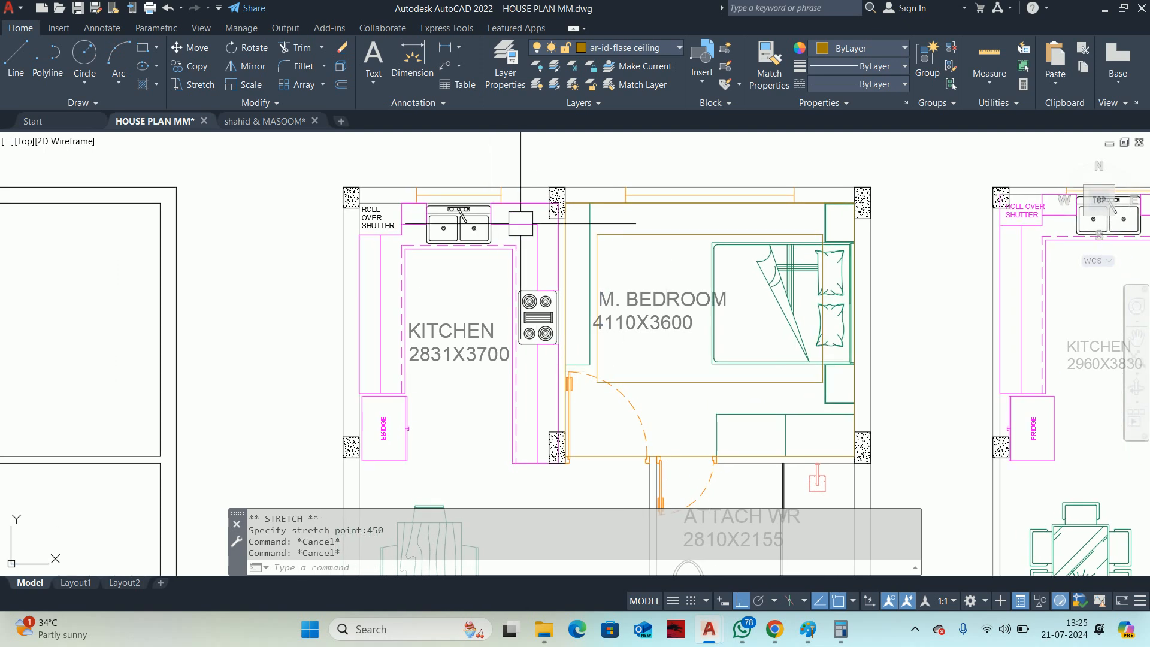
Stretch the kitchen-side edge of the M. Bedroom's inner ceiling rectangle inward by 150 mm.
scroll(596, 299, up, 2)
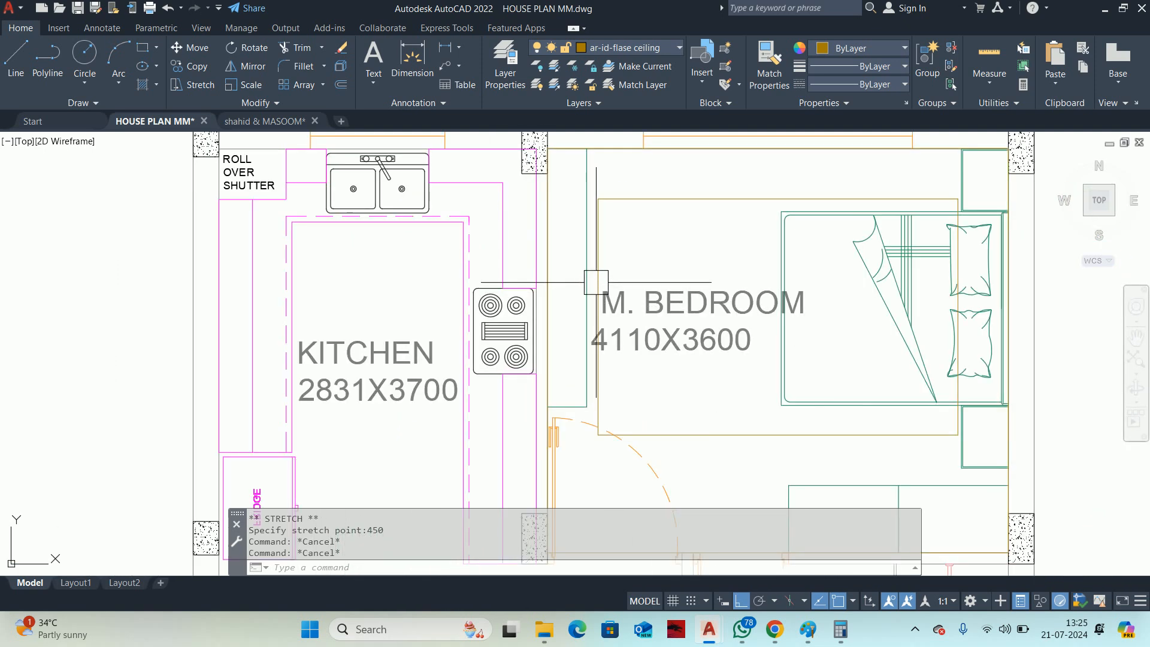
click(595, 279)
scroll(592, 325, up, 3)
click(596, 308)
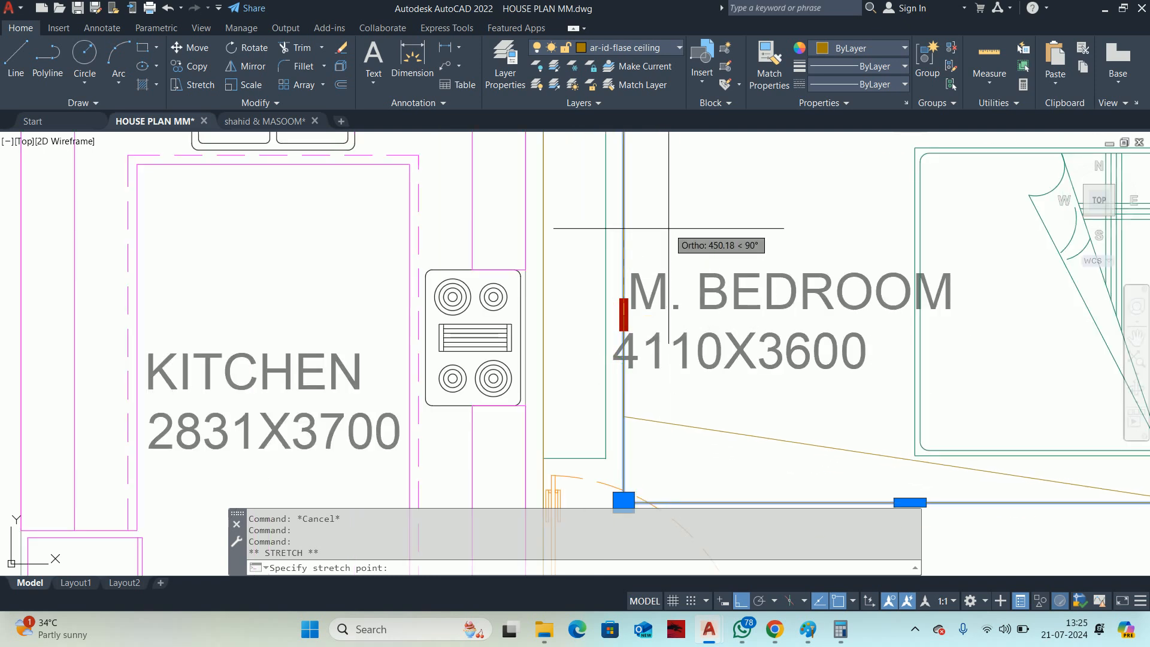
scroll(675, 248, down, 4)
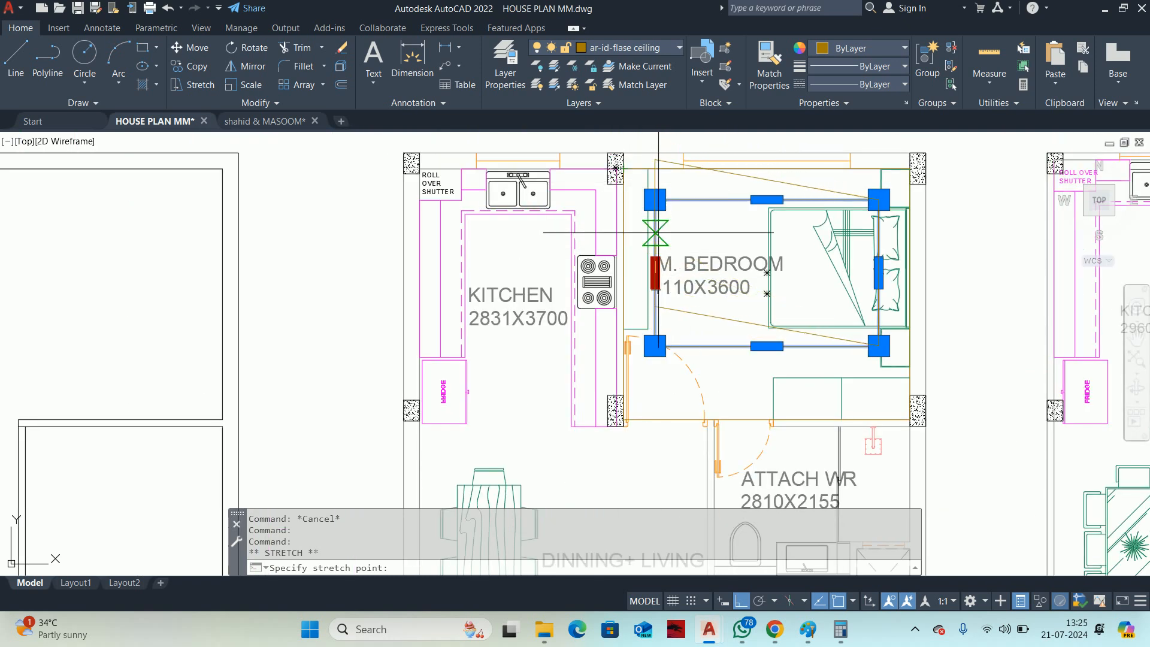
scroll(761, 276, up, 4)
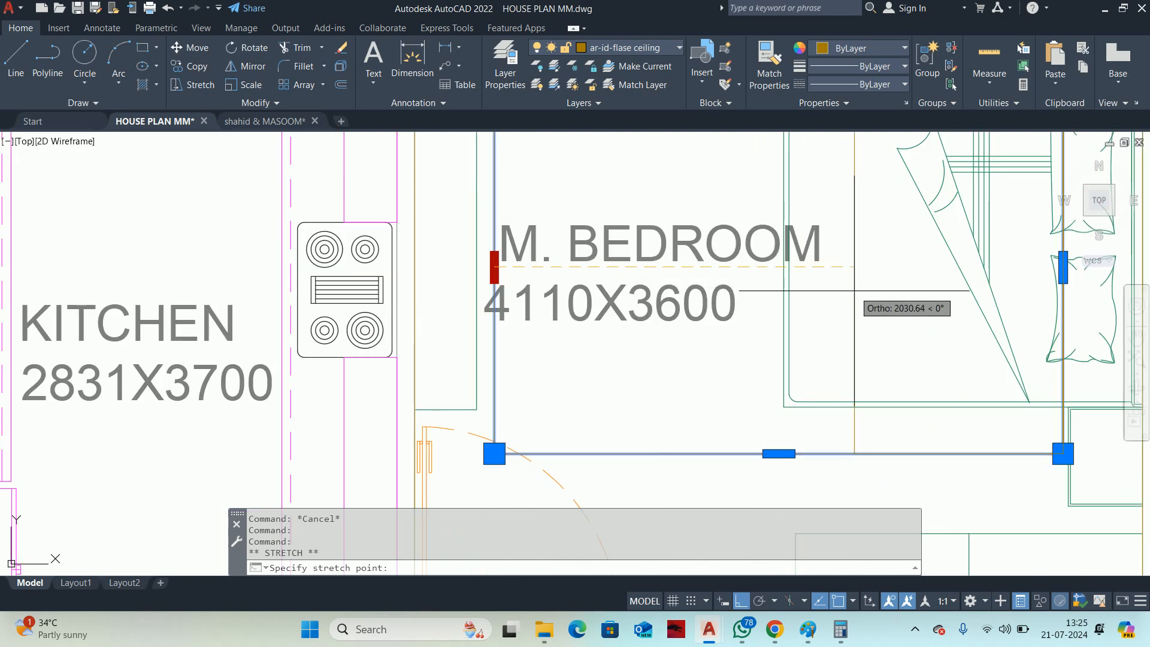
text(50)
key(Return)
key(Escape)
key(Escape)
scroll(599, 382, down, 3)
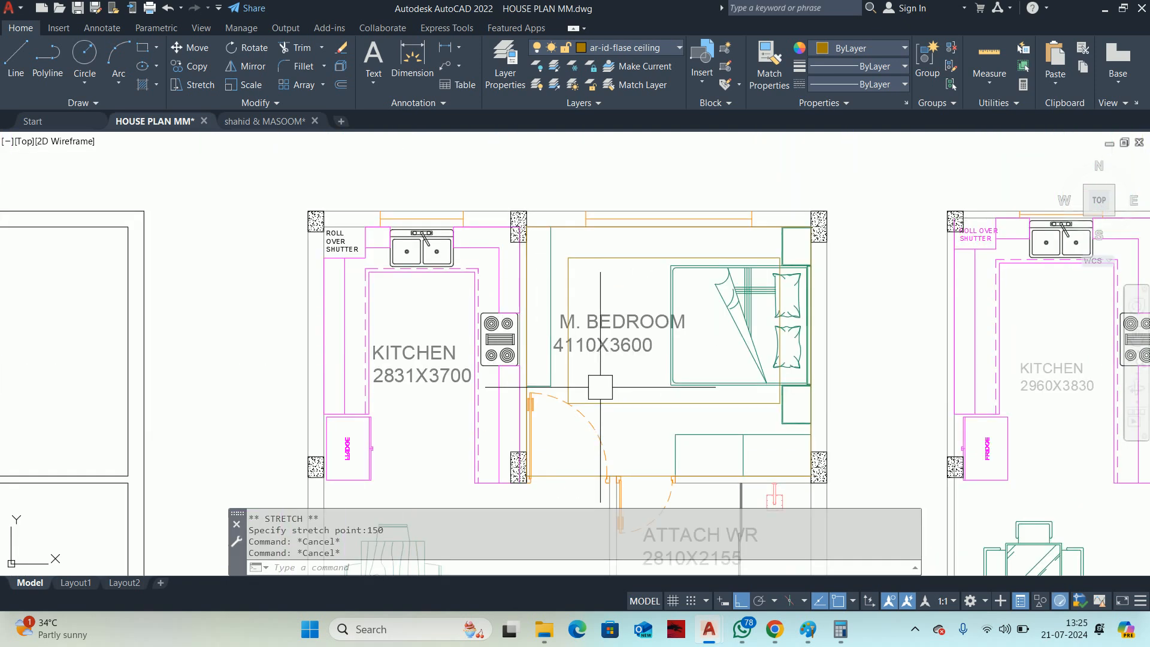
Copy the ceiling fan from the front Bedroom to the centre of the M. Bedroom's inner ceiling rectangle, using the fan's centre as base point.
scroll(593, 359, down, 4)
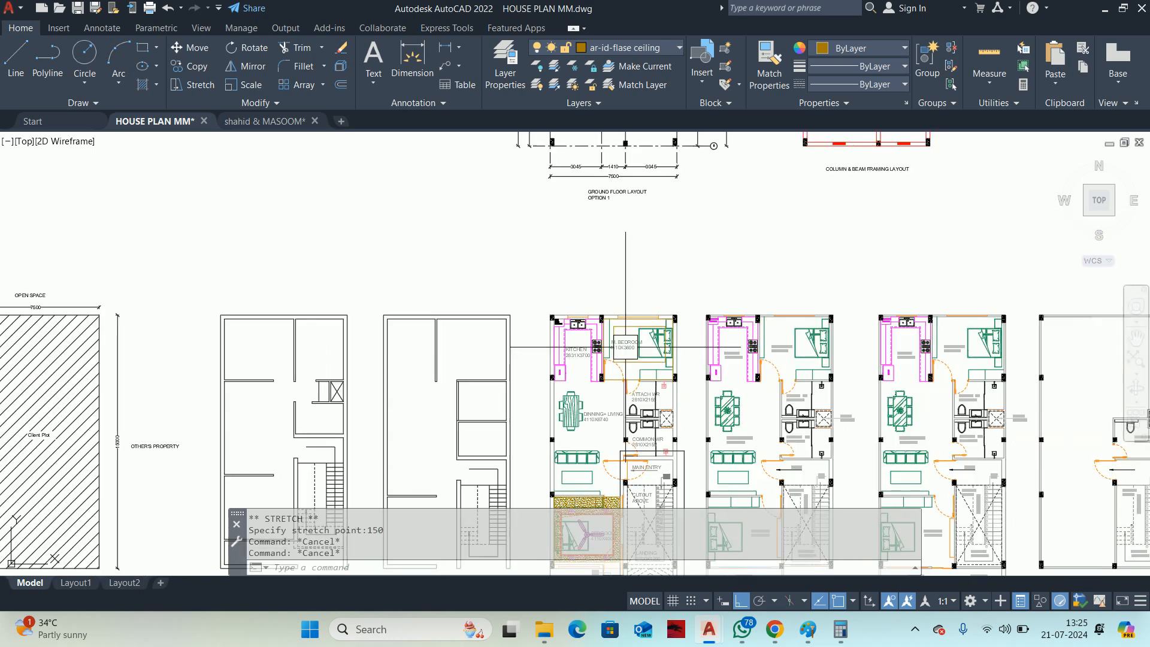
scroll(622, 360, up, 2)
scroll(622, 359, down, 6)
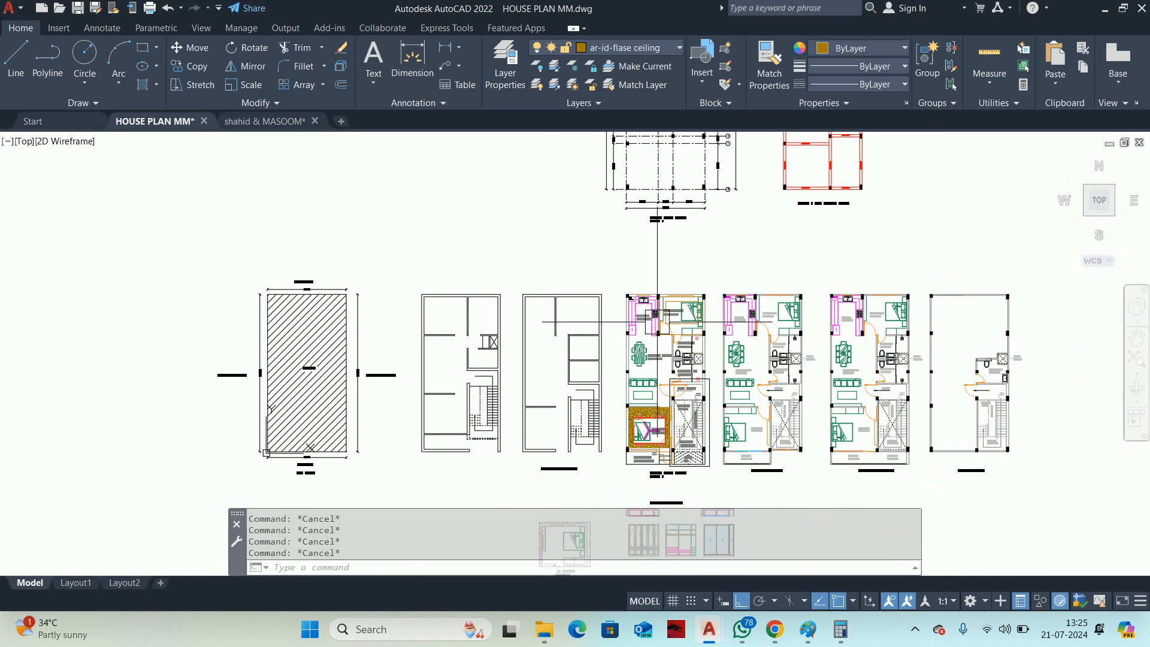
key(Return)
scroll(634, 428, up, 9)
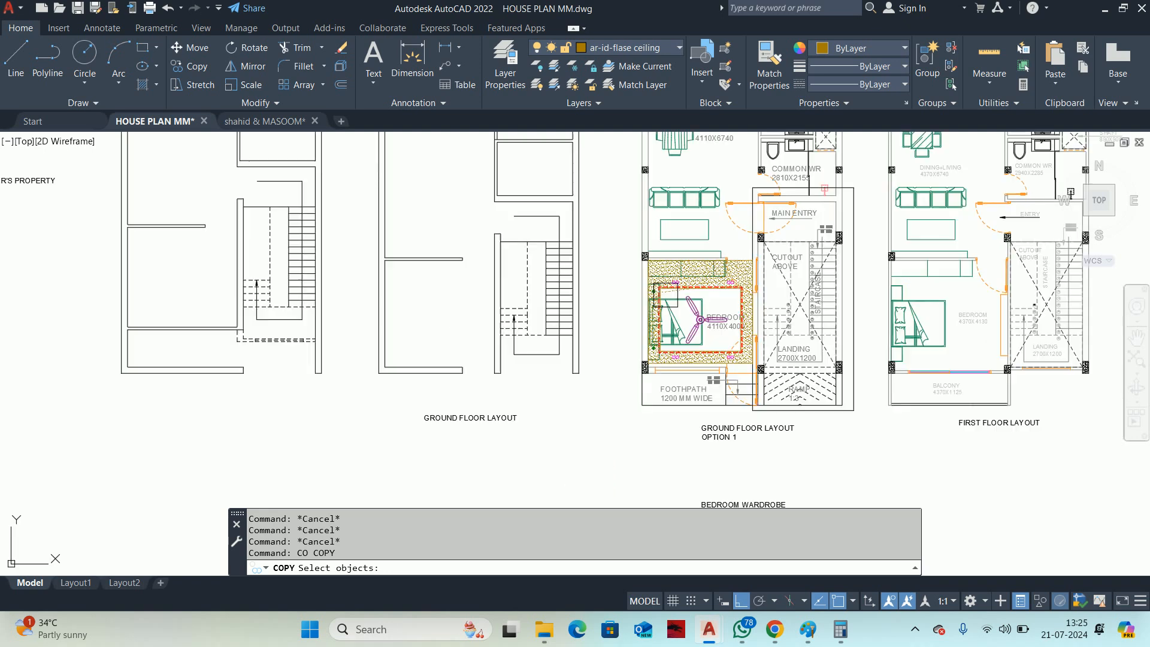
click(713, 340)
key(Return)
scroll(759, 390, up, 10)
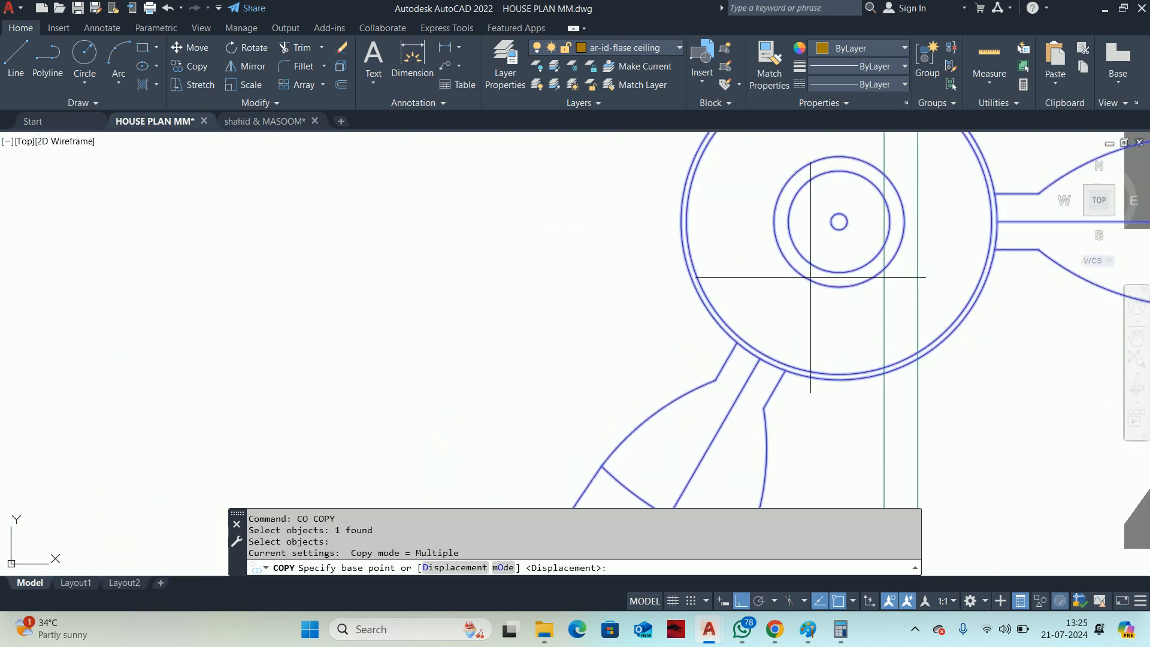
scroll(839, 222, up, 4)
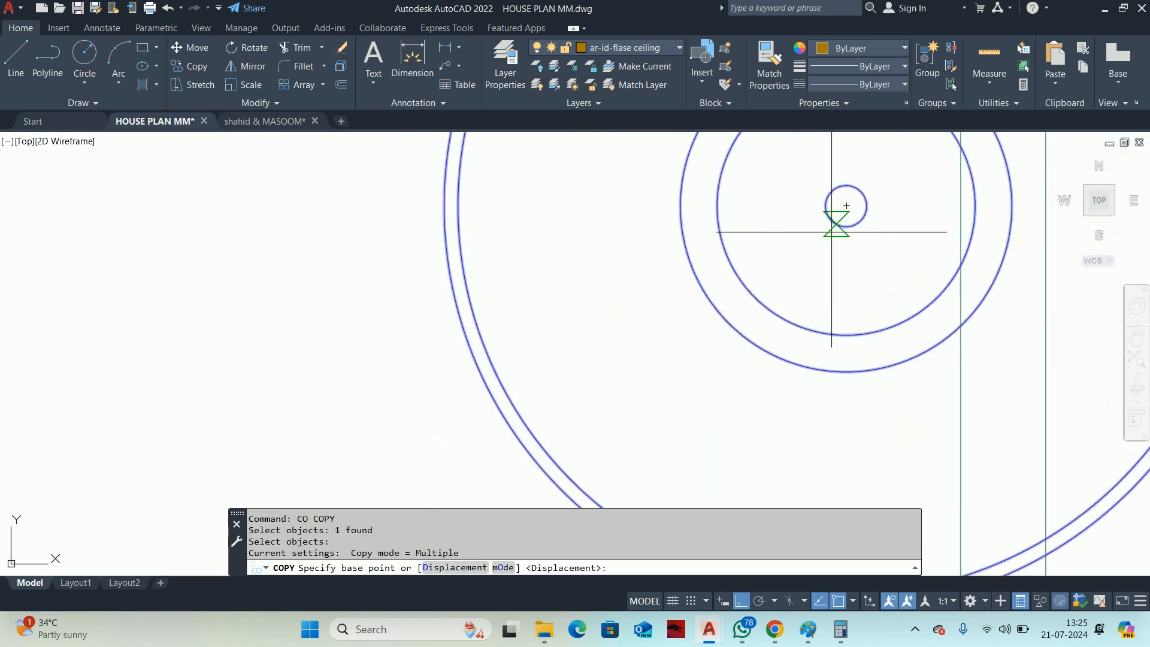
click(845, 205)
scroll(845, 205, down, 12)
scroll(805, 226, up, 2)
middle_drag(795, 196, 716, 464)
middle_drag(716, 327, 720, 403)
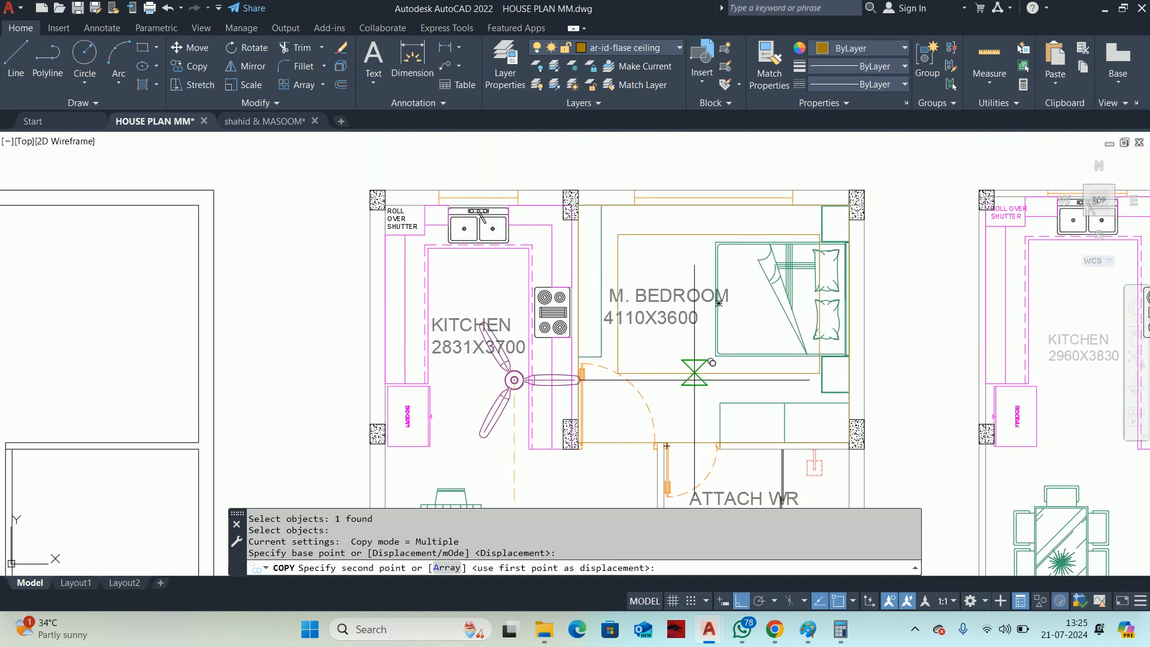
click(718, 304)
key(Escape)
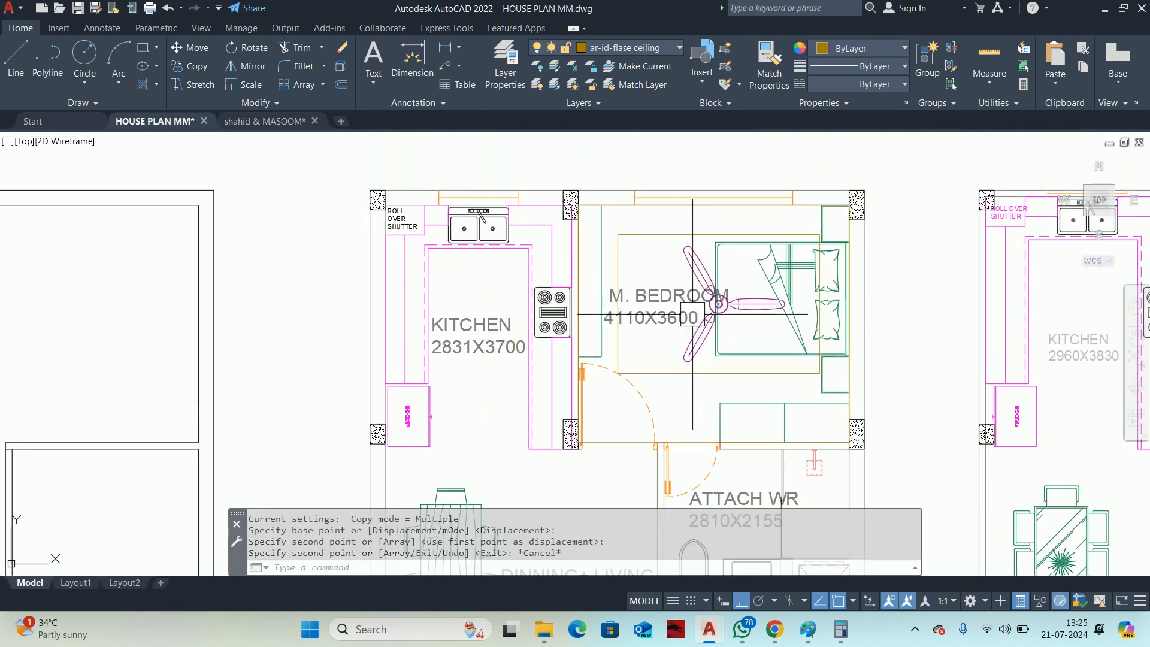
key(Escape)
key(Escape)
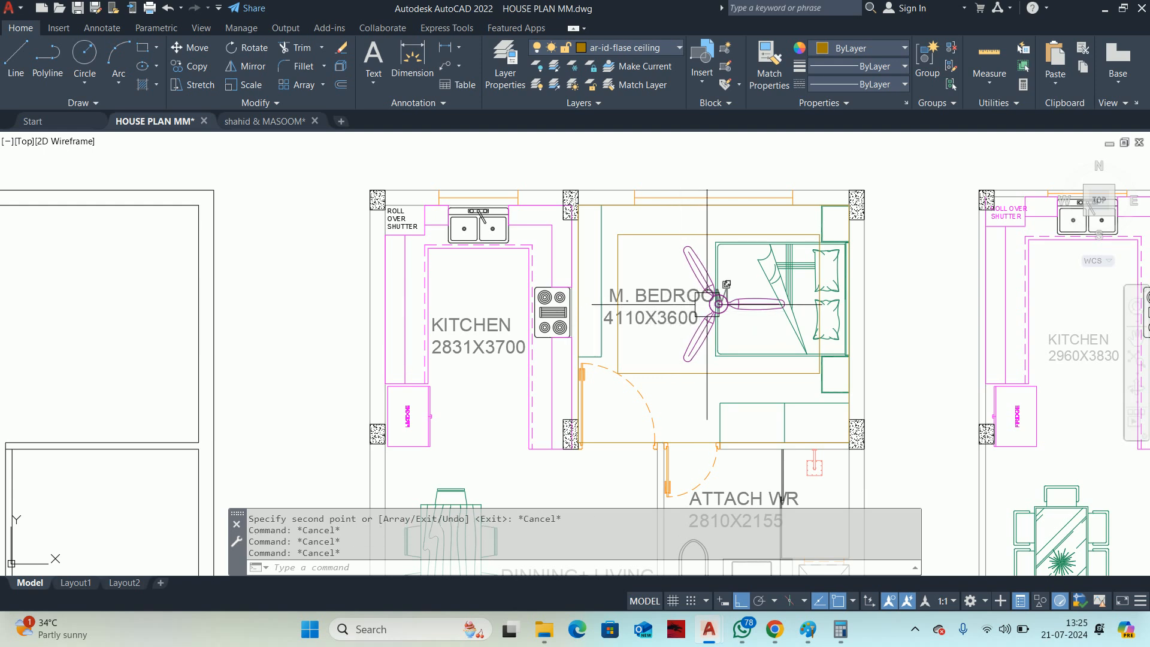
Try a circle centred on the M. Bedroom's ceiling fan with its radius reaching the blade tips, and erase it.
text(c)
key(Return)
scroll(707, 308, up, 10)
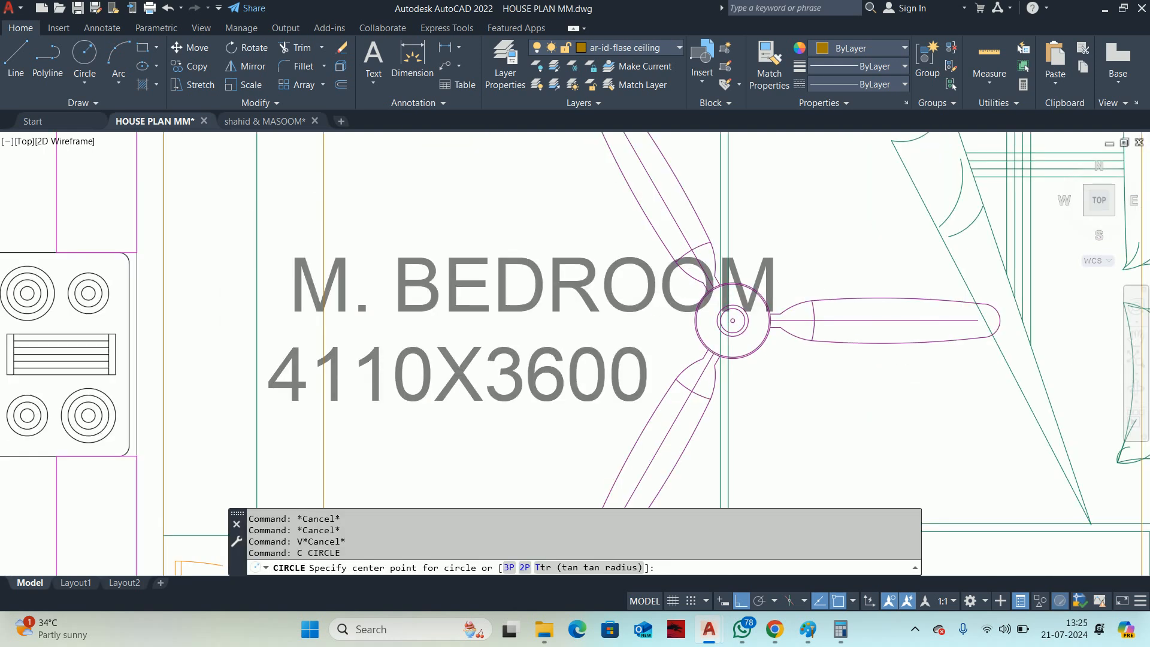
scroll(778, 382, up, 5)
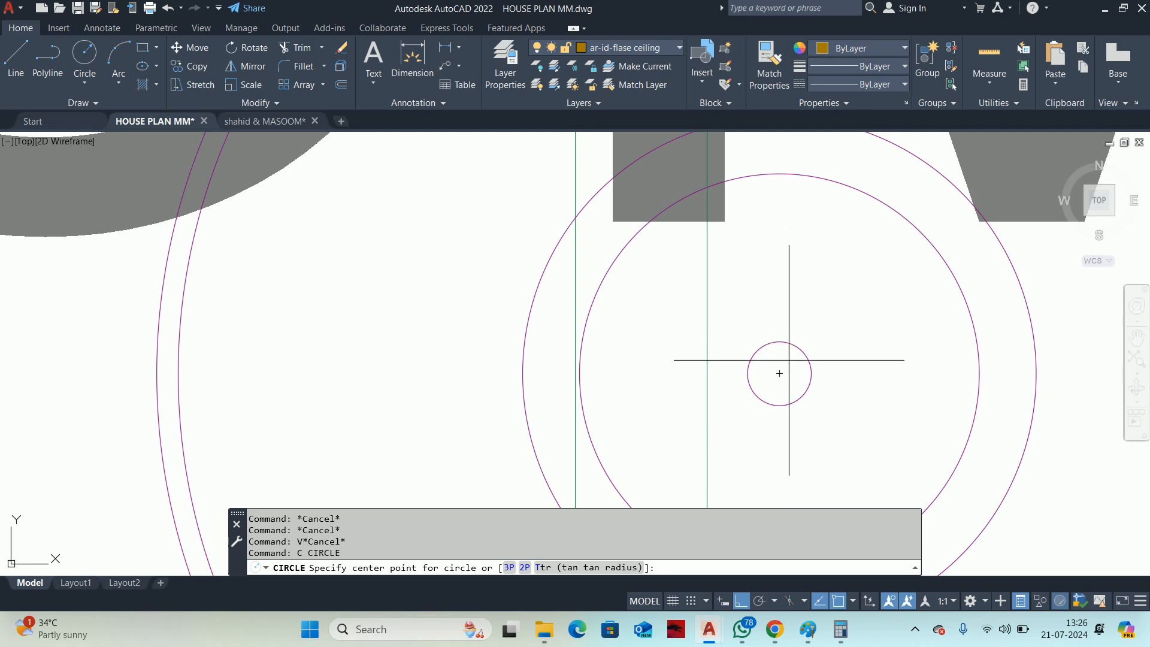
click(780, 372)
scroll(683, 311, down, 14)
middle_drag(634, 263, 680, 373)
scroll(632, 257, up, 4)
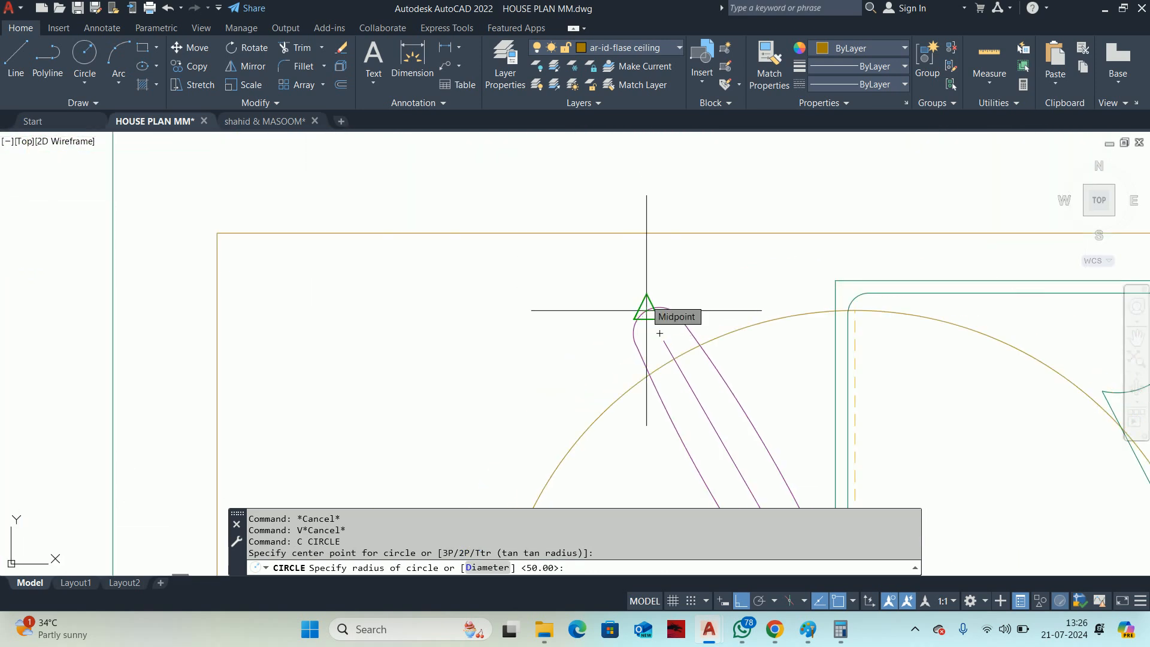
key(Escape)
key(Escape)
scroll(772, 359, down, 5)
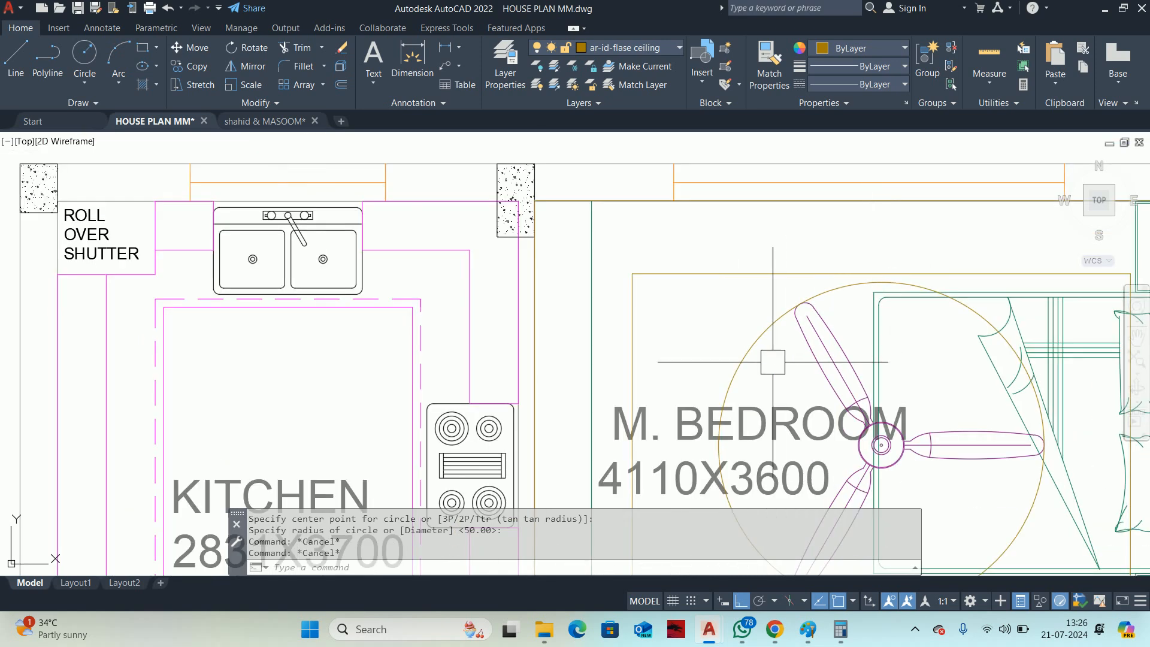
click(747, 346)
key(Delete)
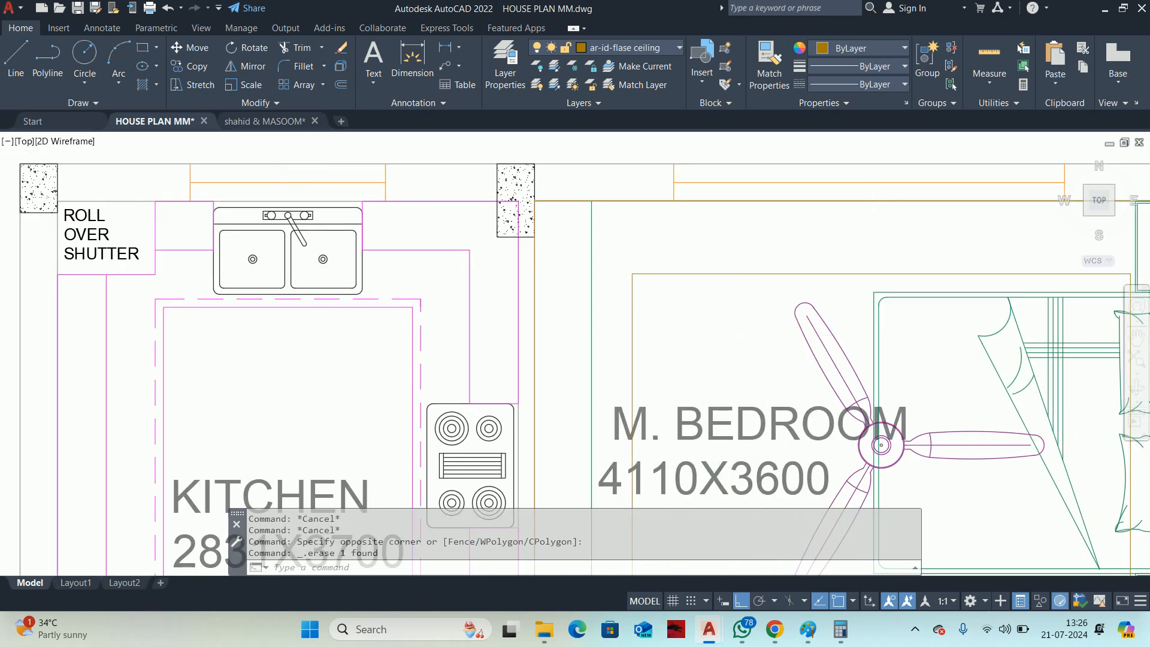
scroll(736, 335, down, 5)
key(Escape)
key(Escape)
Offset the M. Bedroom's inner ceiling rectangle outward by 40 mm.
scroll(589, 323, up, 5)
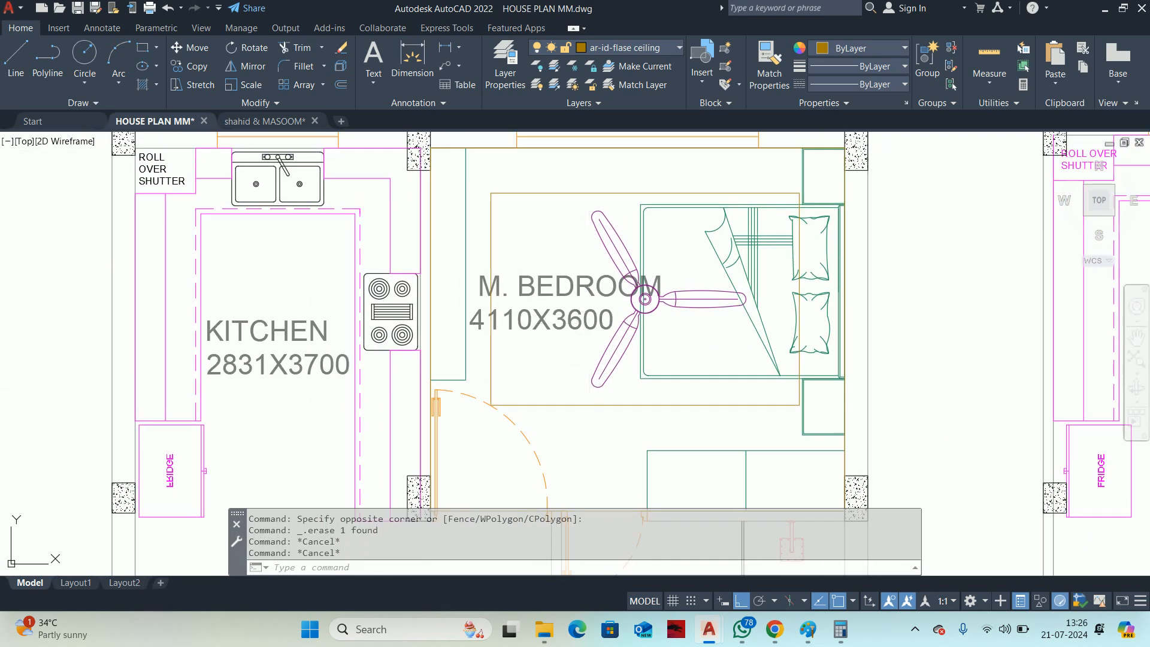
text(o)
key(Return)
text(40)
key(Return)
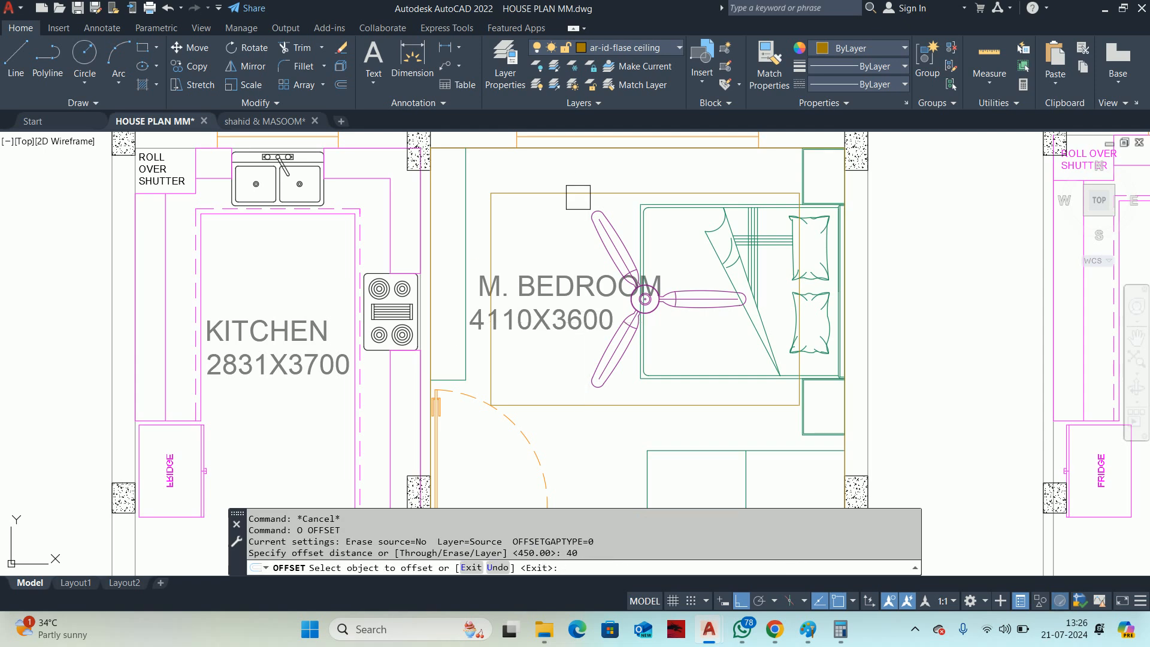
click(577, 193)
click(644, 298)
key(Escape)
key(Escape)
key(Escape)
Match the M. Bedroom's outer offset rectangle to the properties of the red dashed ceiling border in the front Bedroom.
scroll(587, 270, down, 4)
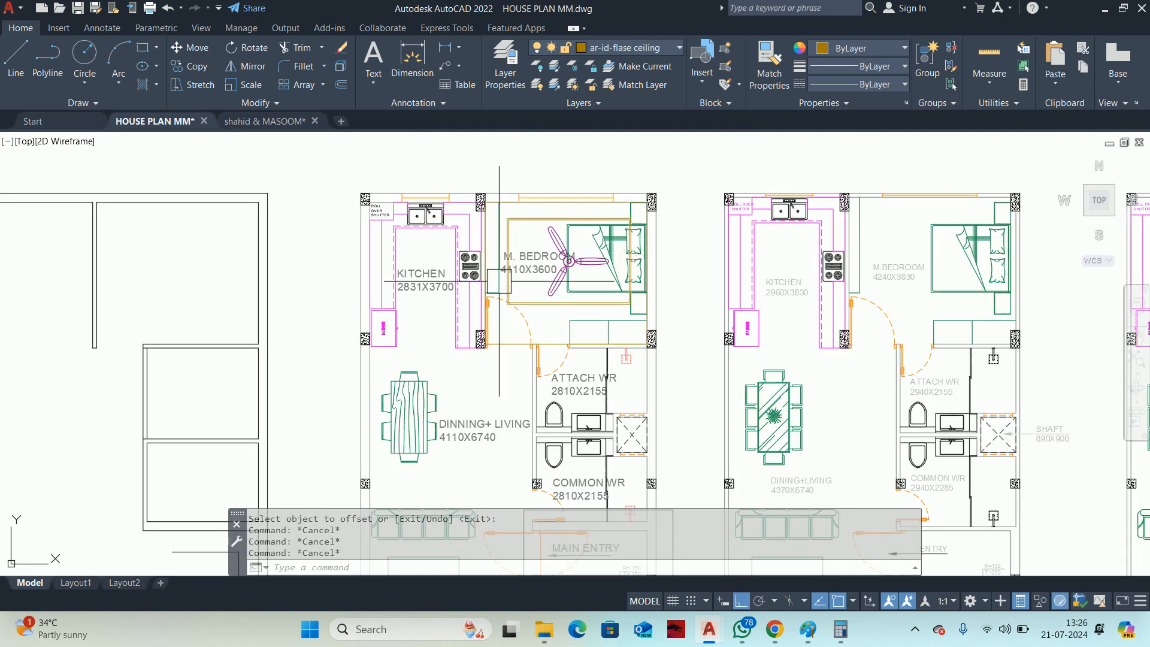
text(MA)
key(Return)
scroll(545, 246, down, 2)
scroll(563, 245, up, 8)
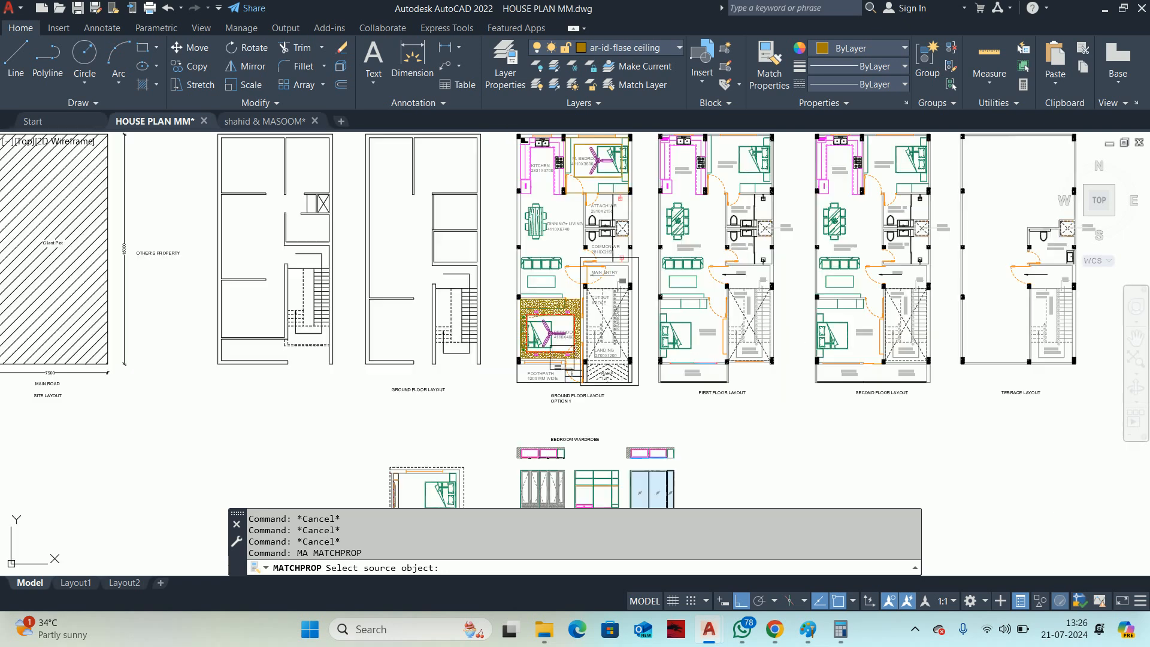
click(570, 245)
scroll(570, 247, down, 5)
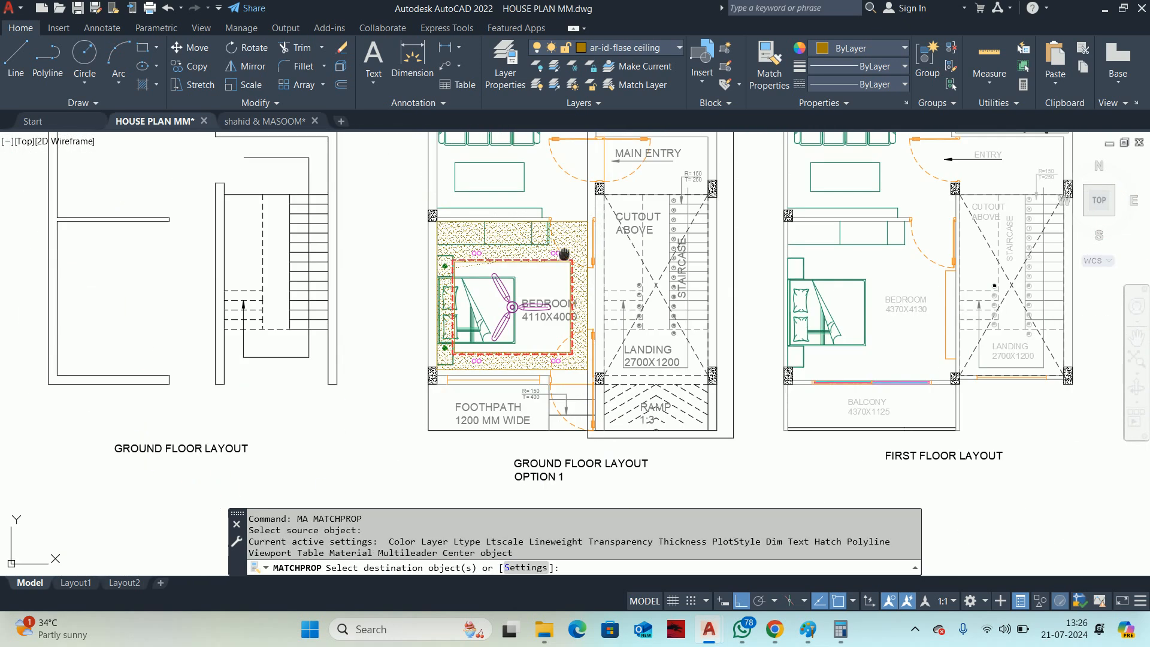
scroll(599, 227, up, 3)
scroll(613, 186, up, 8)
click(619, 158)
key(Return)
scroll(618, 159, down, 6)
mouse_move(615, 179)
middle_down()
mouse_move(582, 265)
mouse_move(598, 280)
middle_up()
key(Escape)
key(Escape)
key(Escape)
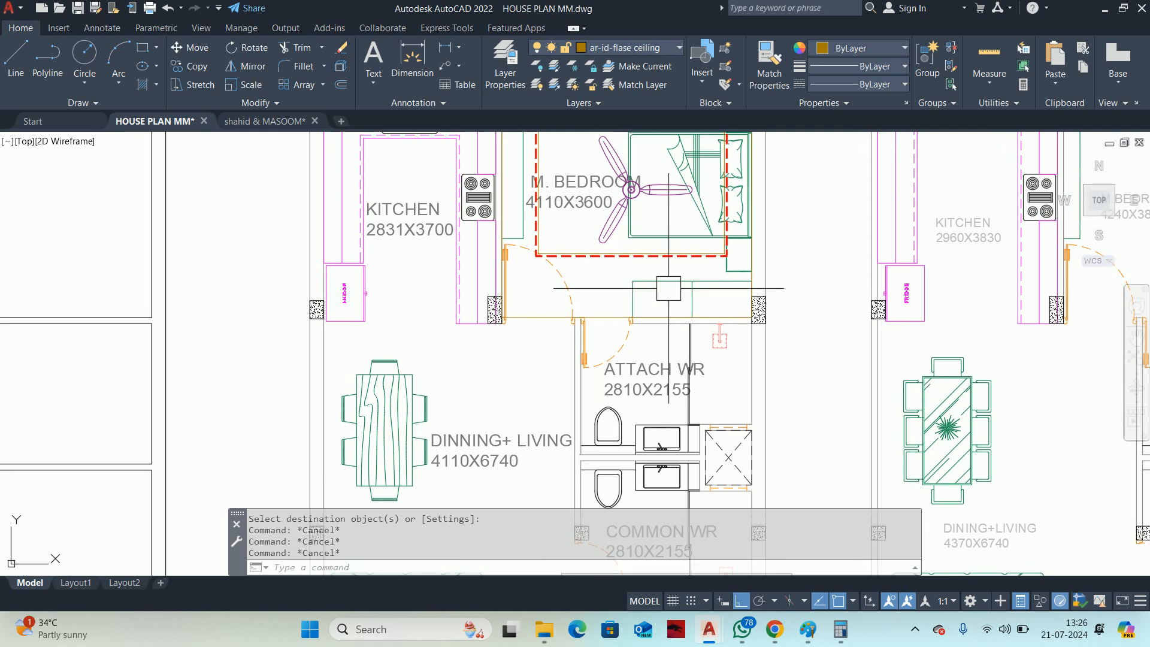
Draw a vertical line from the lower edge of the M. Bedroom's red dashed border to the wardrobe front.
text(l)
key(Return)
scroll(617, 260, up, 6)
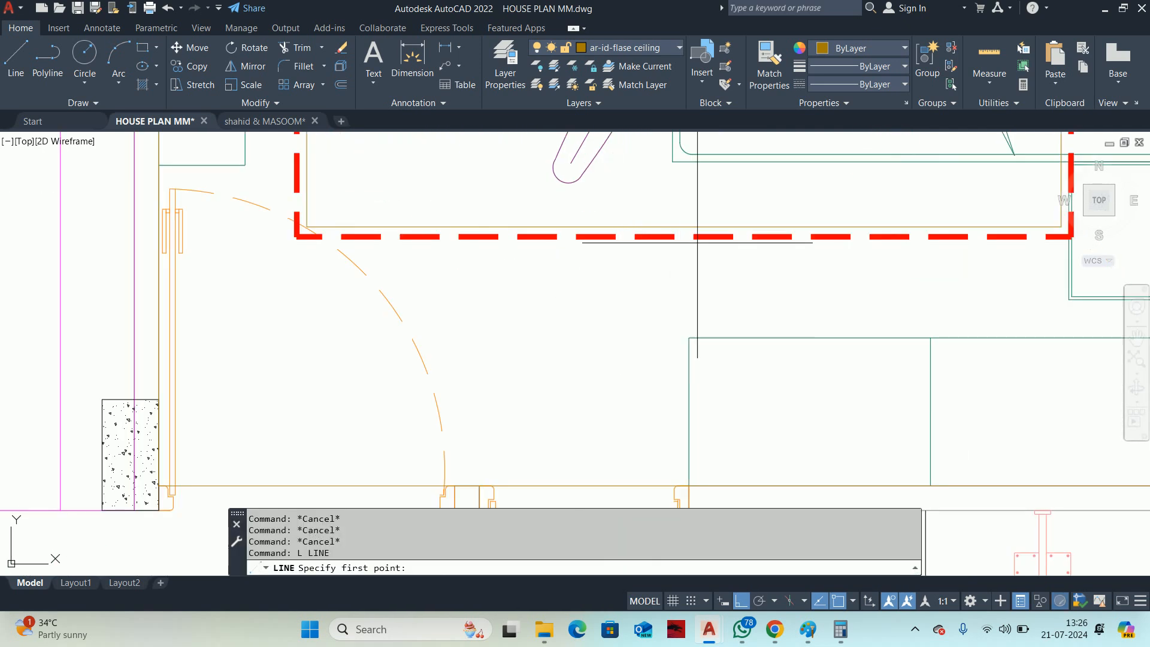
click(804, 234)
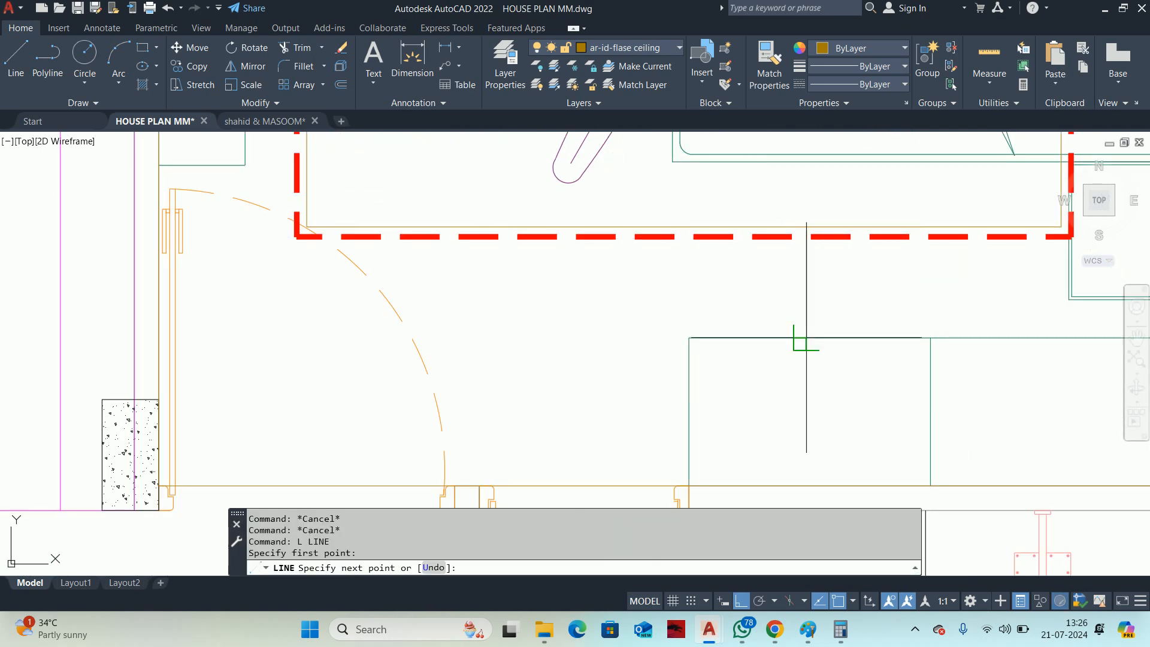
key(Escape)
Draw a horizontal line from the midpoint of the short vertical line to the kitchen-side wall of the M. Bedroom.
text(l)
key(Return)
click(806, 281)
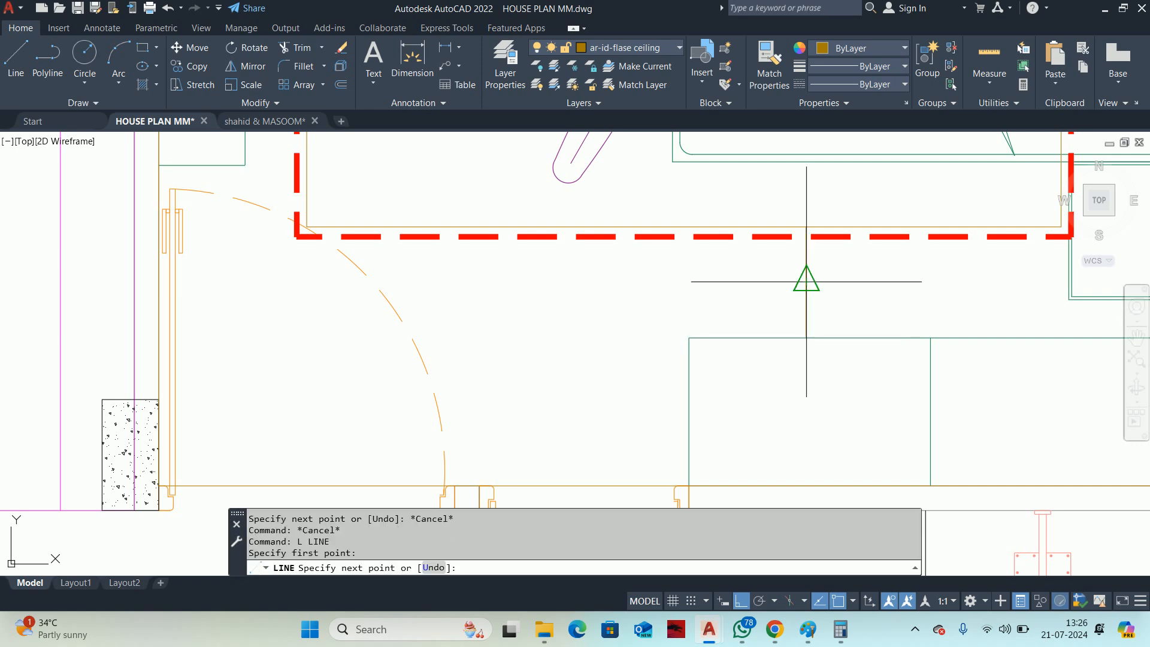
middle_drag(535, 294, 890, 298)
scroll(539, 275, up, 2)
click(454, 288)
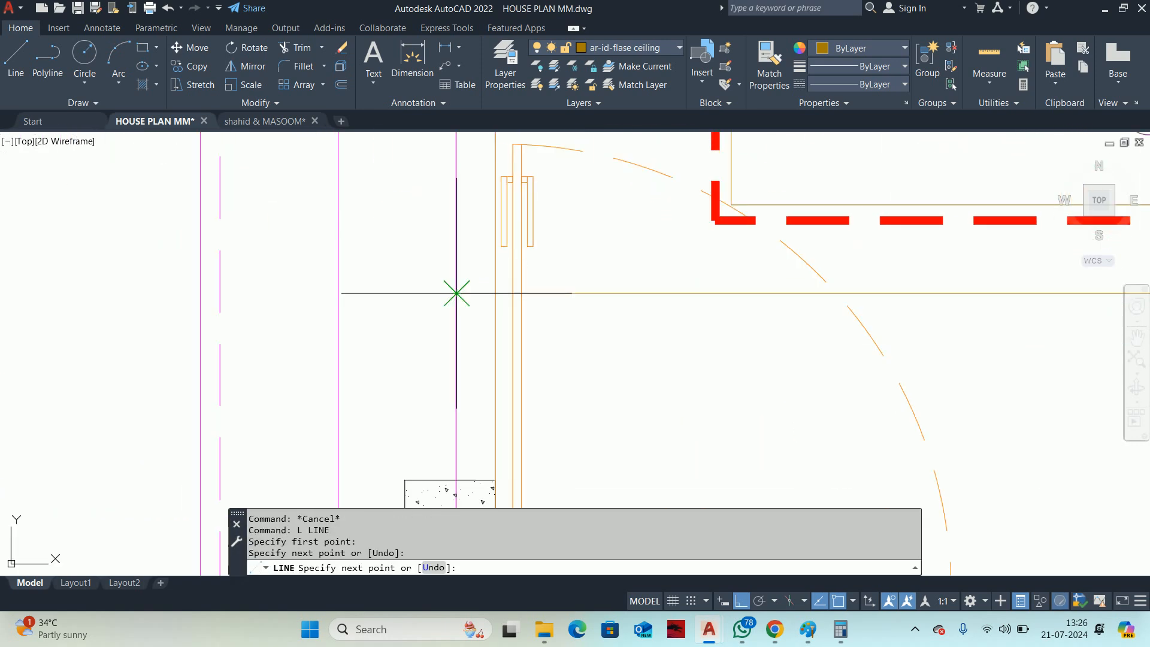
key(Escape)
Stretch the inner end of the horizontal guide line to the M. Bedroom's opposite wall on the bed side.
scroll(455, 299, down, 4)
click(742, 331)
click(850, 330)
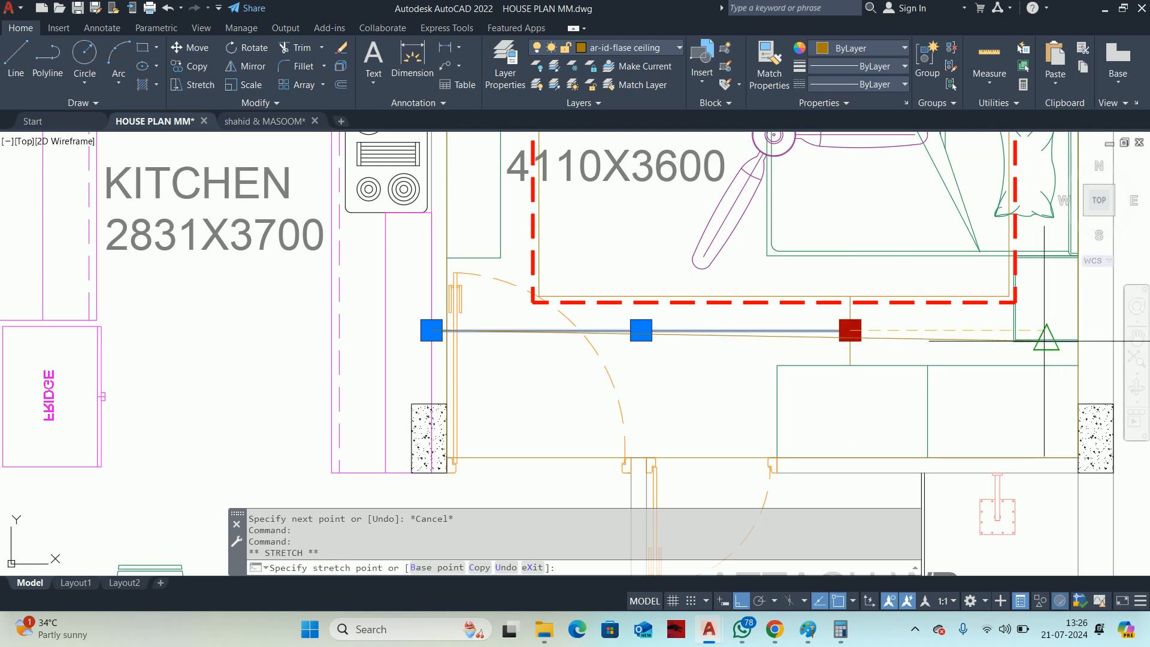
scroll(1028, 337, up, 3)
middle_drag(1126, 319, 963, 329)
click(958, 324)
key(Escape)
scroll(855, 335, down, 5)
key(Escape)
middle_drag(806, 336, 822, 340)
key(Escape)
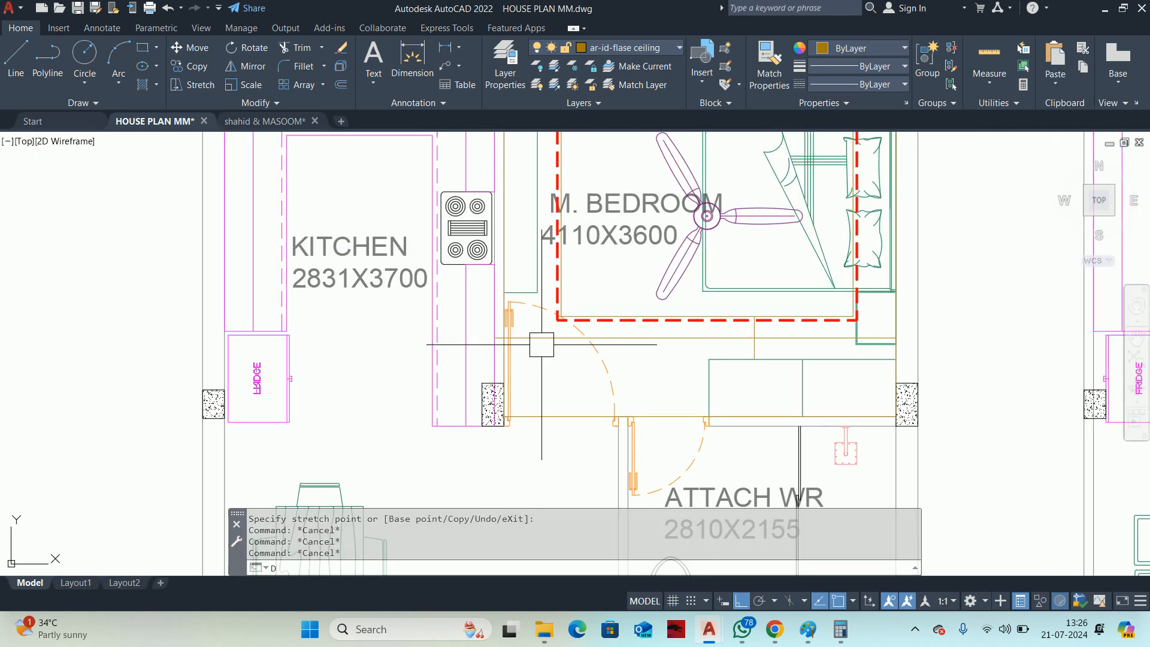
Divide the M. Bedroom's horizontal guide line into 4 segments.
key(Return)
scroll(543, 343, up, 2)
click(543, 343)
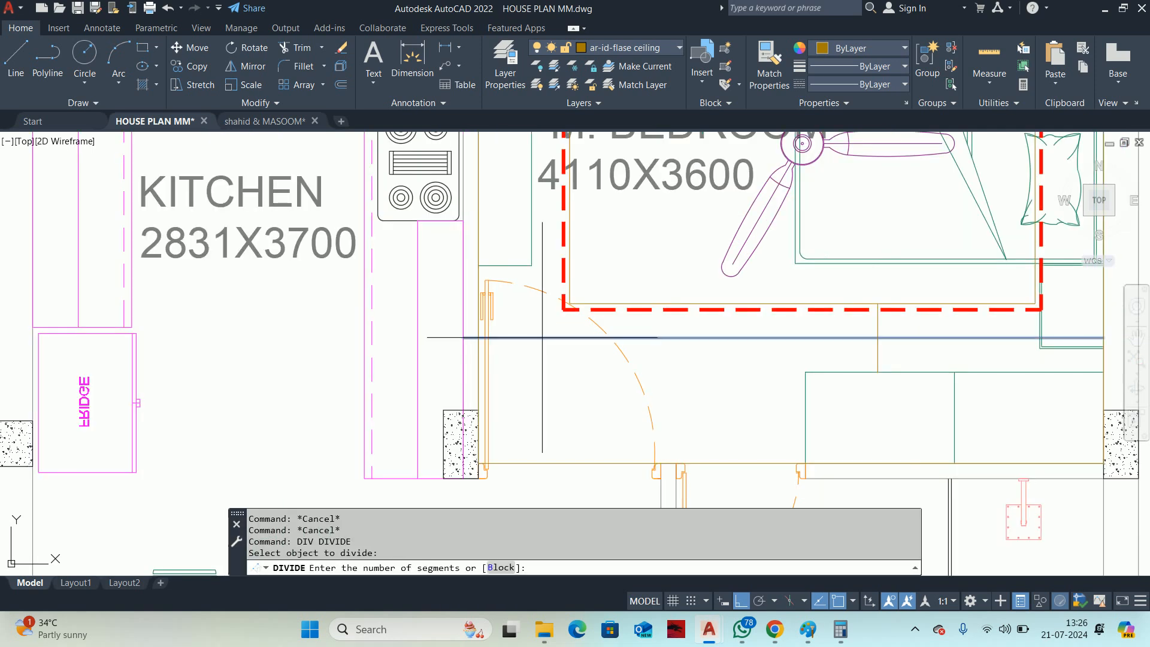
text(4)
key(Return)
scroll(547, 359, down, 5)
key(Escape)
key(Escape)
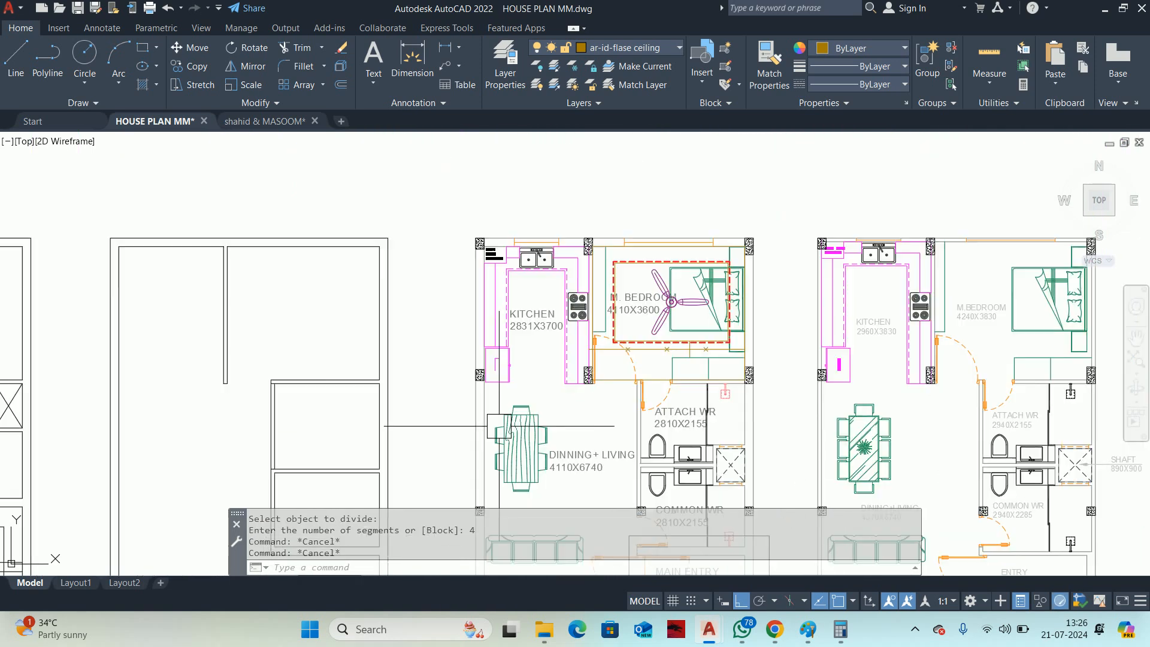
Start copying the front Bedroom's twin spotlight, with the base point midway between its two circle centres.
text(CO)
key(Return)
middle_drag(579, 423, 598, 236)
scroll(620, 430, up, 8)
scroll(599, 252, up, 2)
click(598, 249)
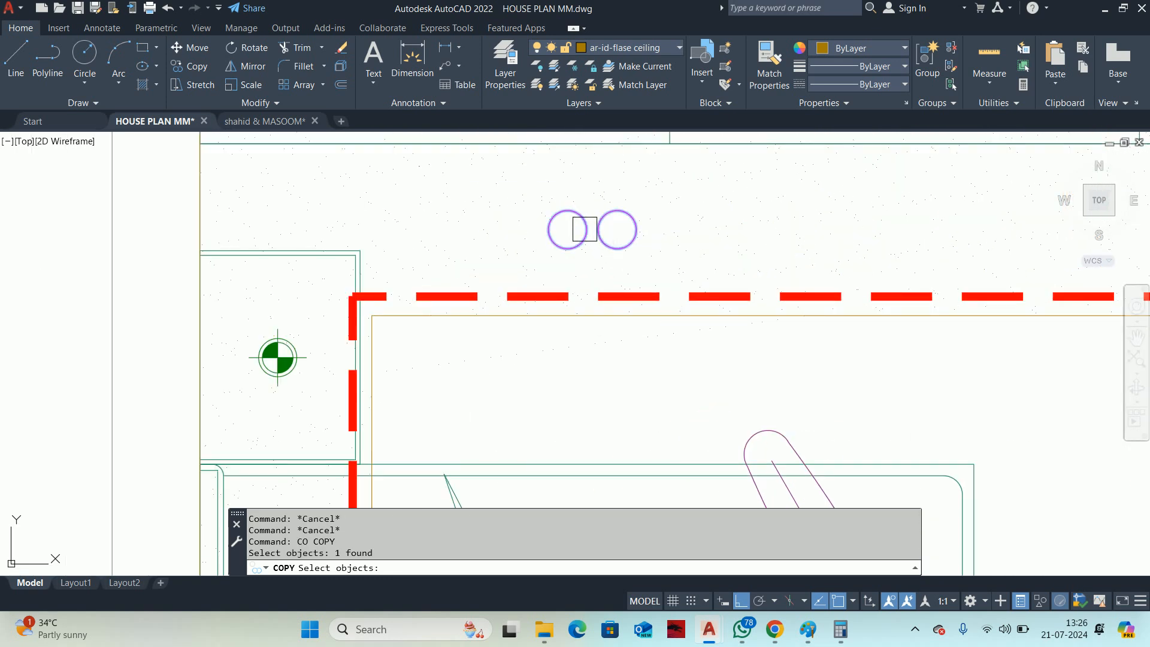
key(Return)
scroll(555, 235, up, 4)
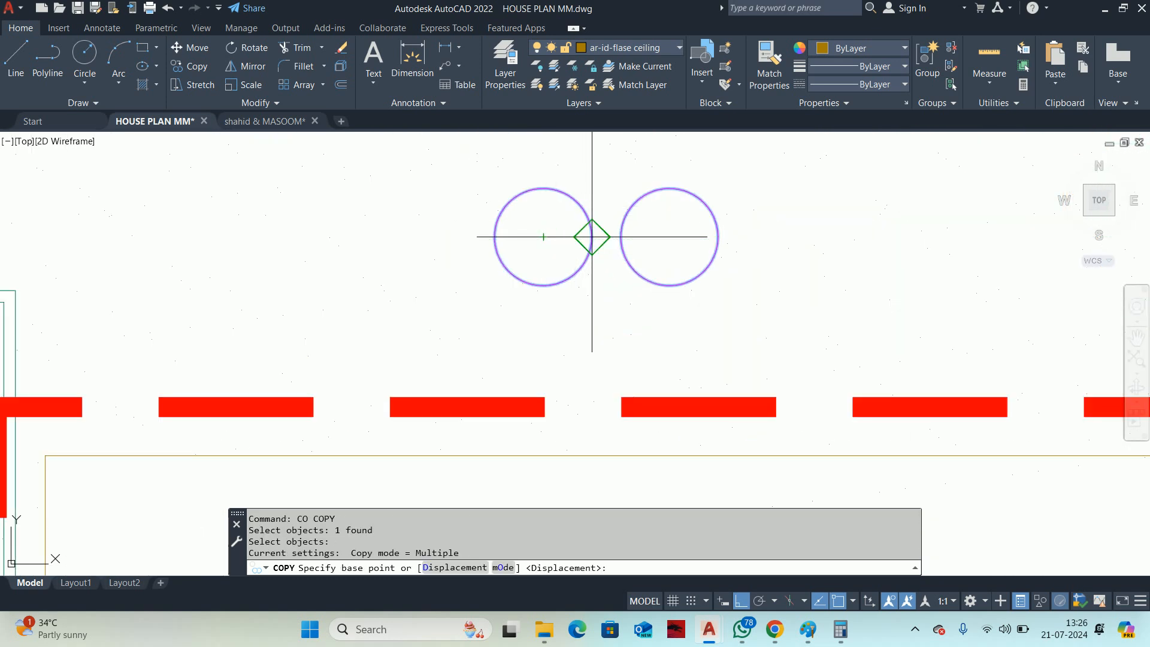
text(MTP)
key(Return)
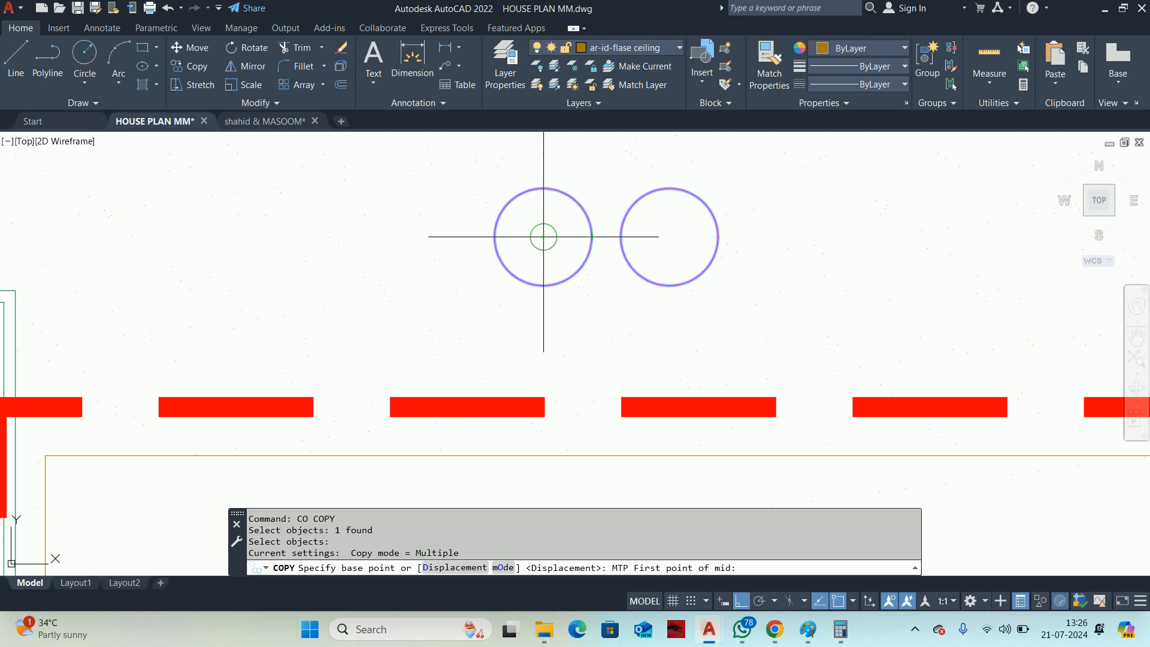
click(543, 237)
click(679, 201)
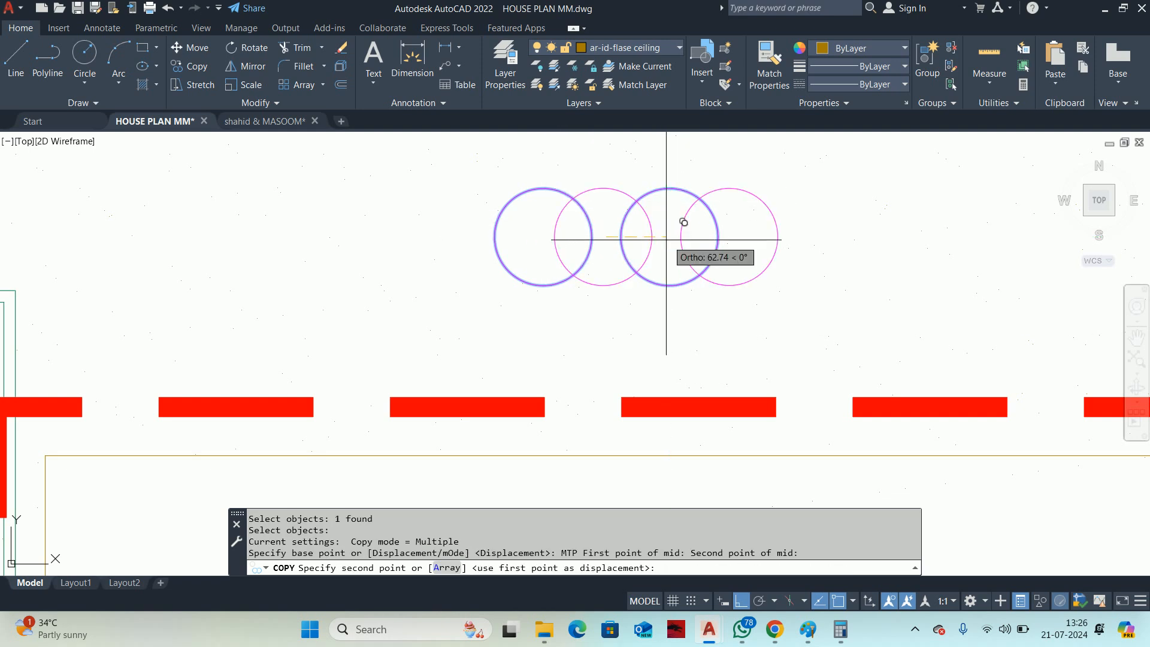
Place copies of the twin spotlight on the first and third division points of the M. Bedroom's guide line.
scroll(679, 228, down, 6)
scroll(682, 240, up, 3)
scroll(732, 393, down, 5)
scroll(706, 287, up, 5)
scroll(778, 427, up, 2)
scroll(778, 427, up, 6)
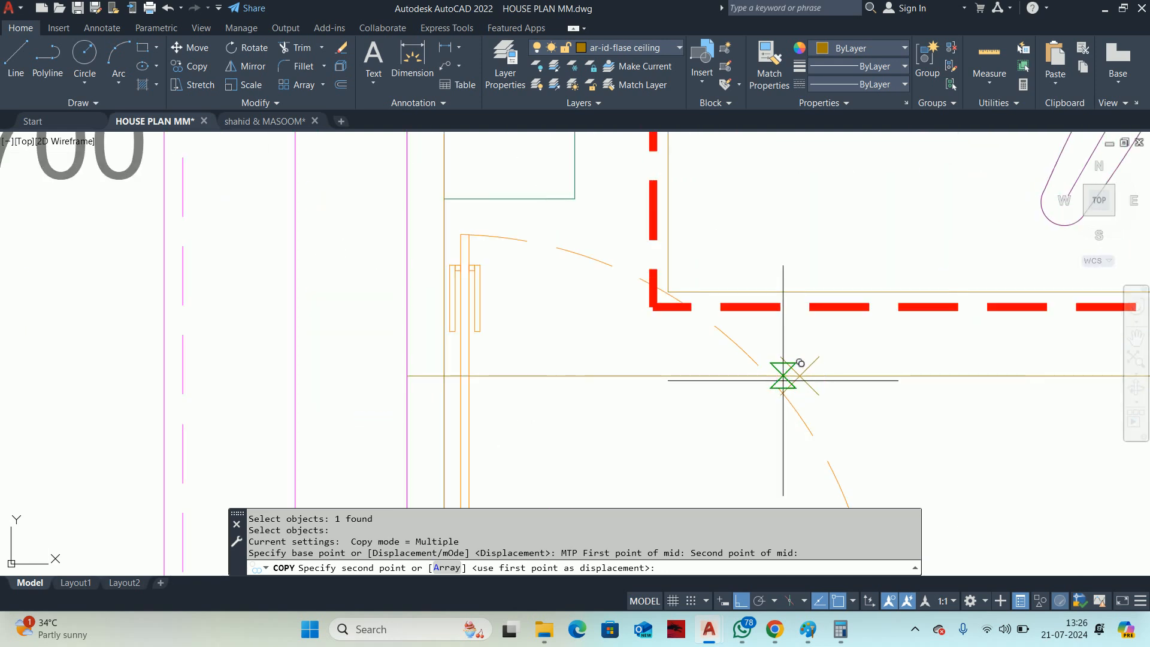
click(788, 407)
scroll(788, 407, down, 5)
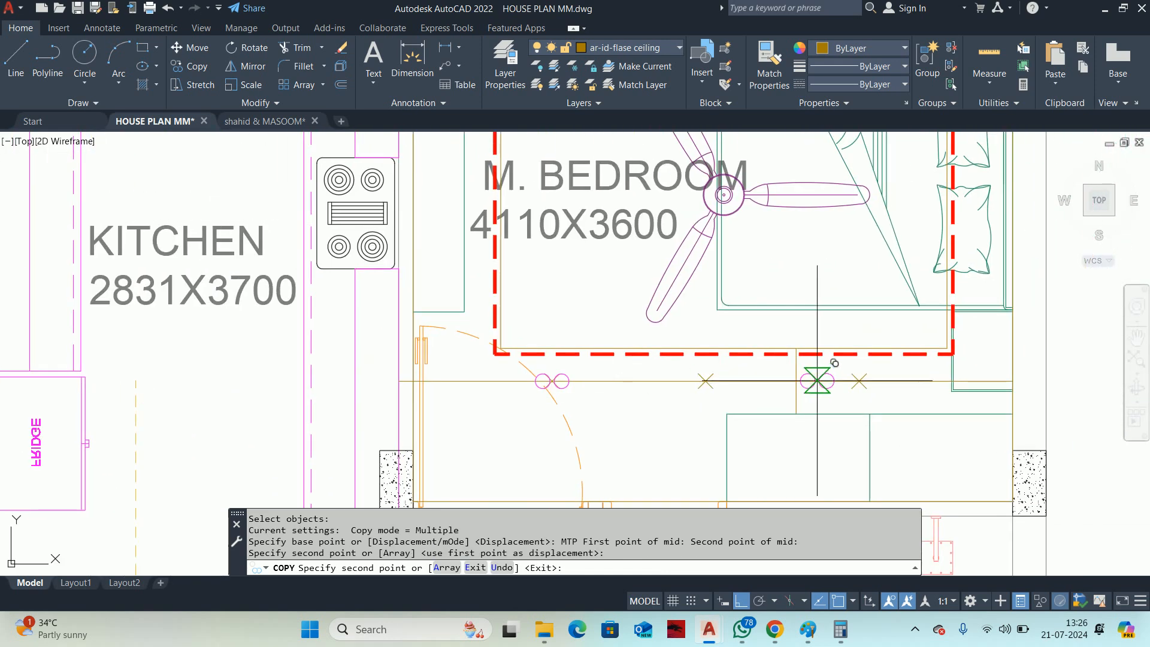
click(859, 381)
key(Escape)
key(Escape)
key(Escape)
key(Escape)
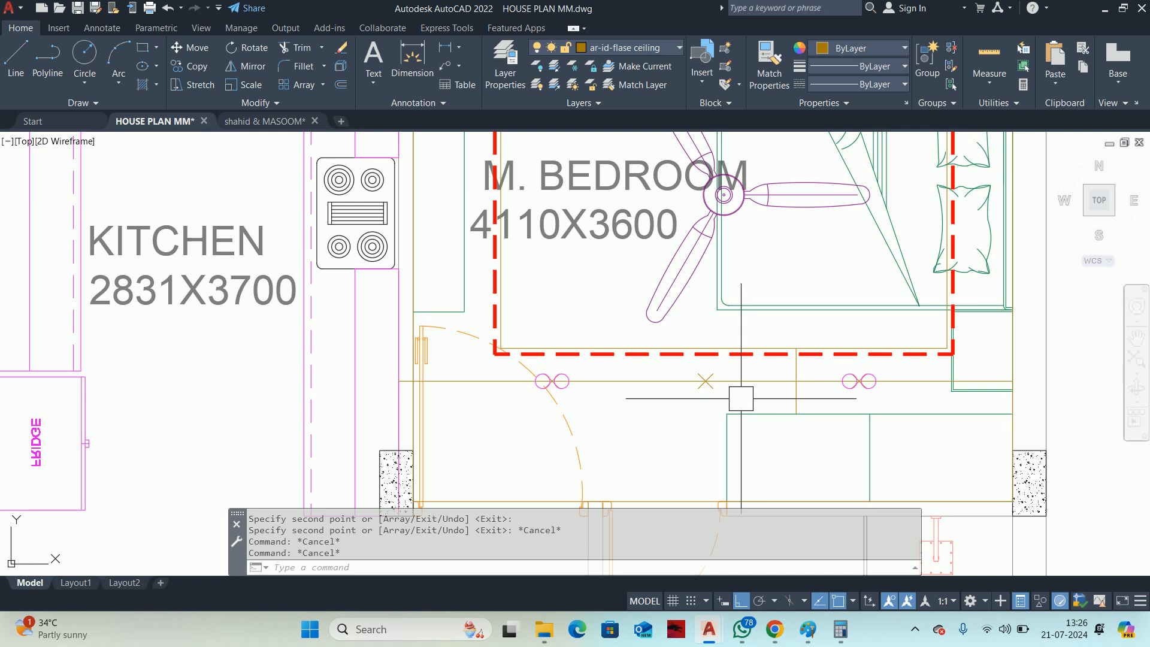
Mirror the M. Bedroom's two twin spotlights to the window side about a horizontal line through the ceiling fan's centre, keeping the originals.
text(MI)
key(Return)
scroll(544, 381, up, 3)
click(543, 381)
scroll(544, 381, down, 3)
scroll(859, 389, up, 3)
click(904, 392)
scroll(904, 392, down, 4)
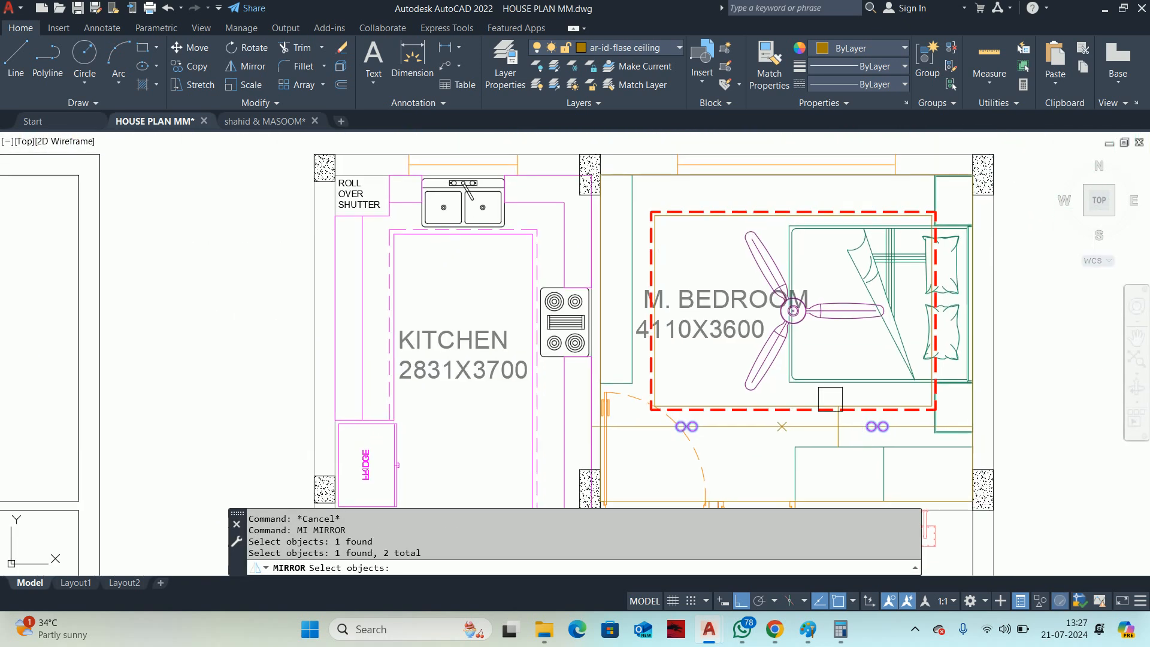
key(Return)
scroll(934, 296, up, 5)
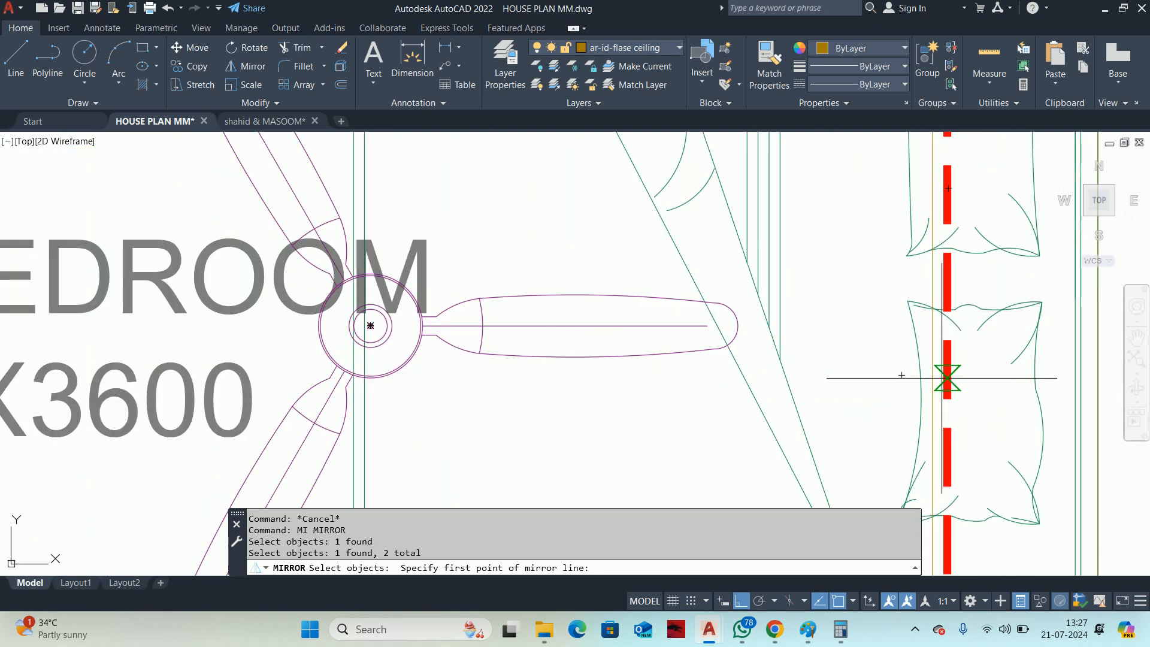
scroll(927, 389, down, 2)
scroll(936, 371, down, 4)
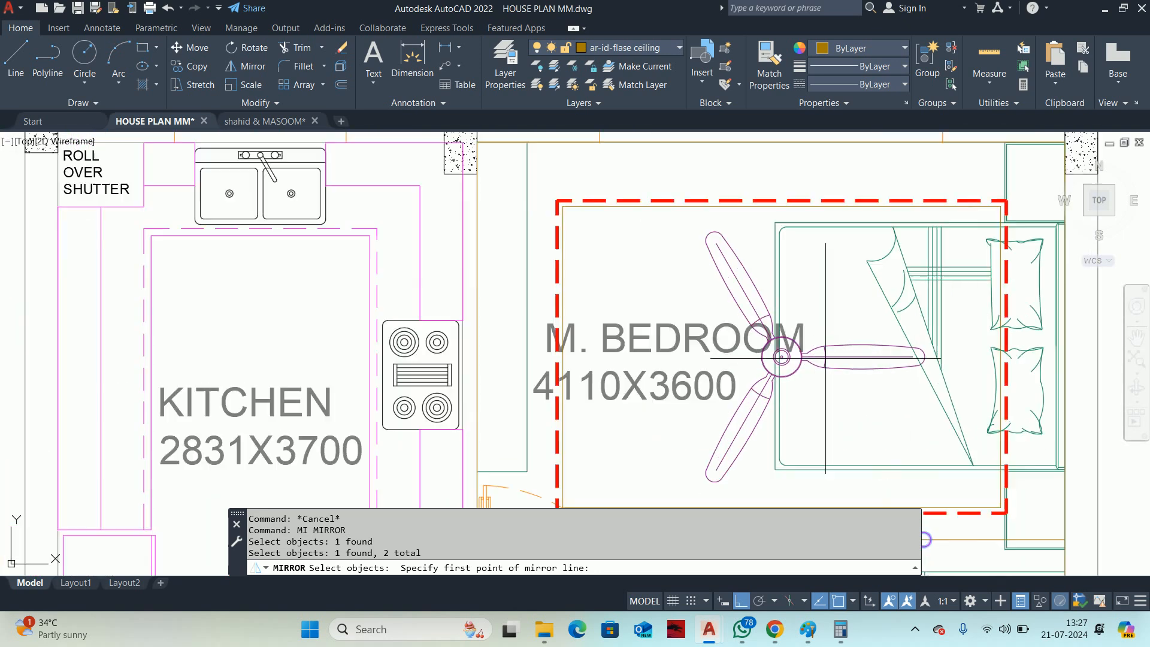
scroll(803, 353, up, 8)
scroll(623, 365, up, 4)
click(630, 364)
scroll(778, 383, down, 3)
scroll(837, 387, down, 7)
middle_drag(824, 385, 758, 385)
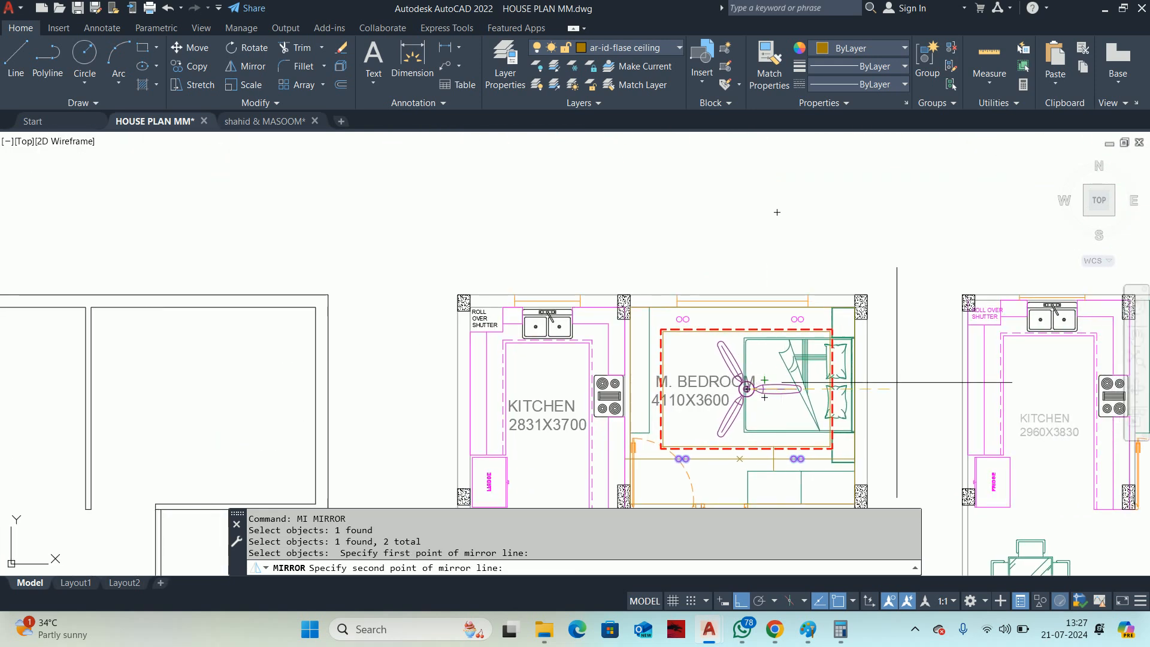
click(920, 379)
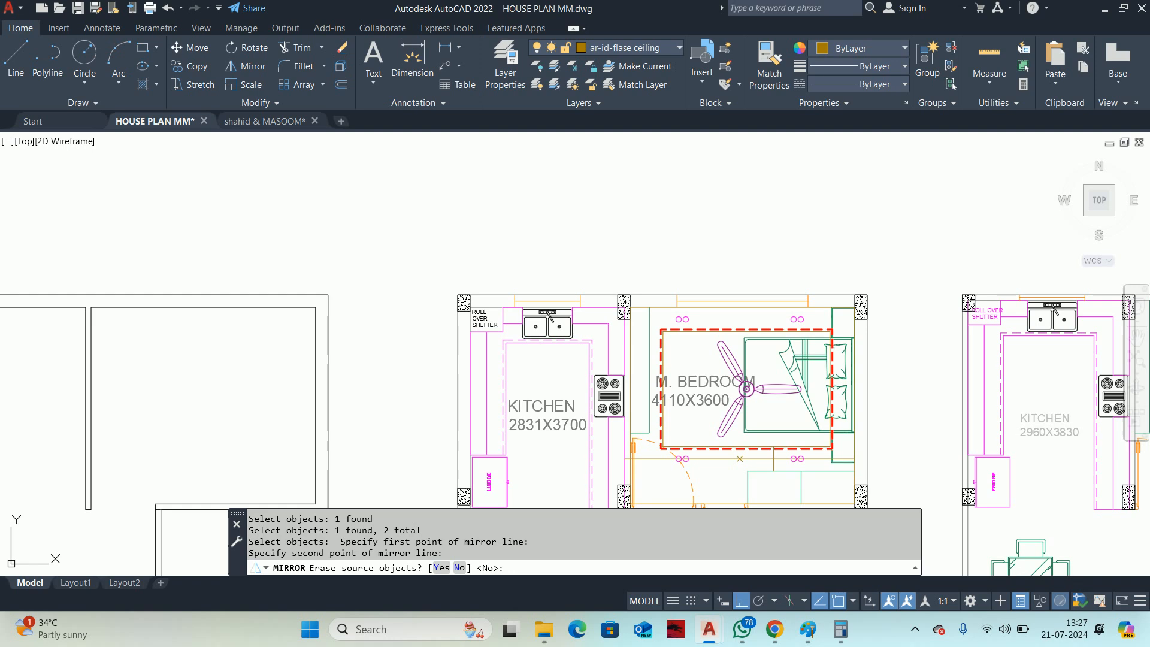
key(Return)
key(Escape)
key(Escape)
key(Escape)
key(Escape)
Review the M. Bedroom's ceiling layout and compare it with the front Bedroom's finished ceiling.
scroll(670, 257, up, 5)
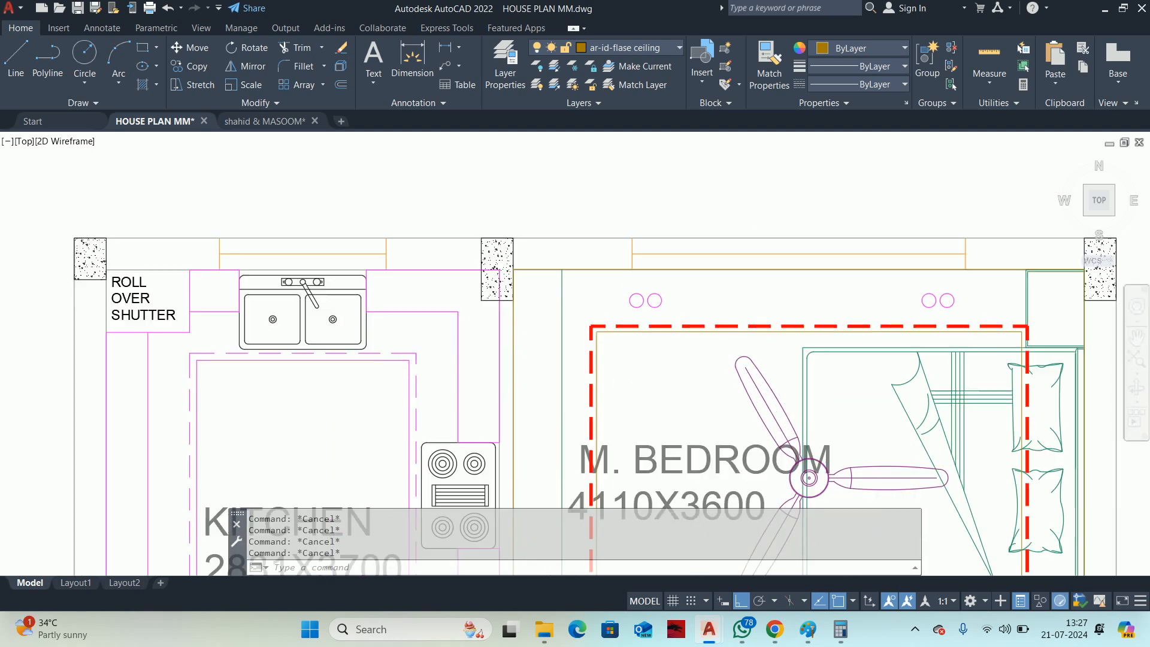
scroll(581, 229, down, 2)
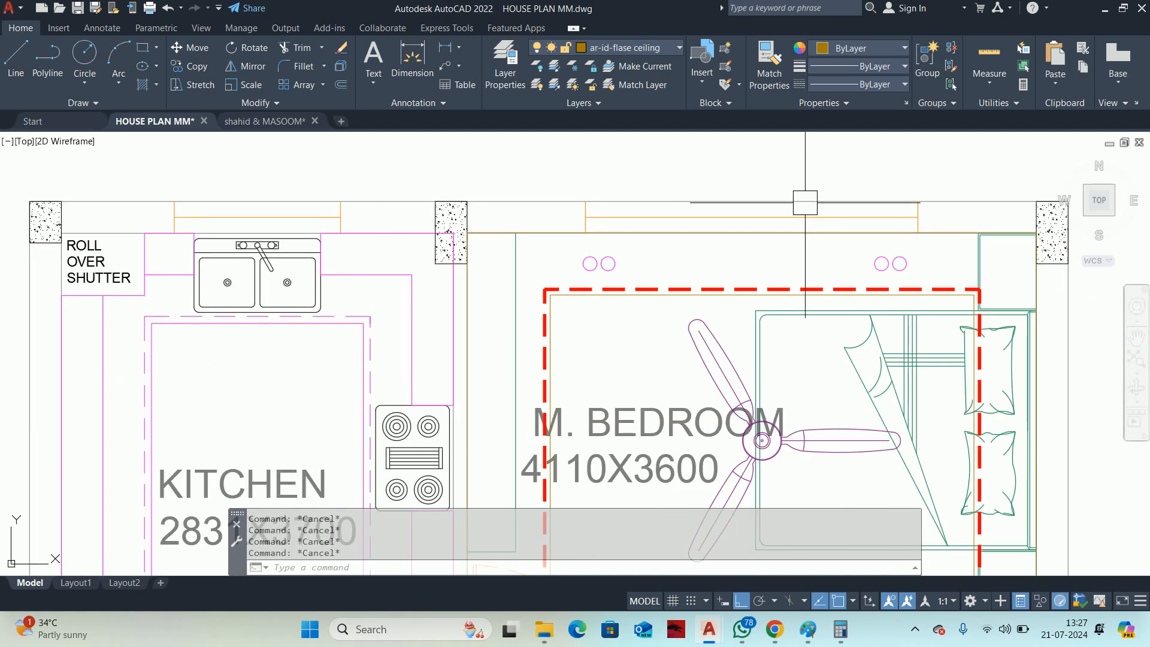
scroll(784, 235, down, 2)
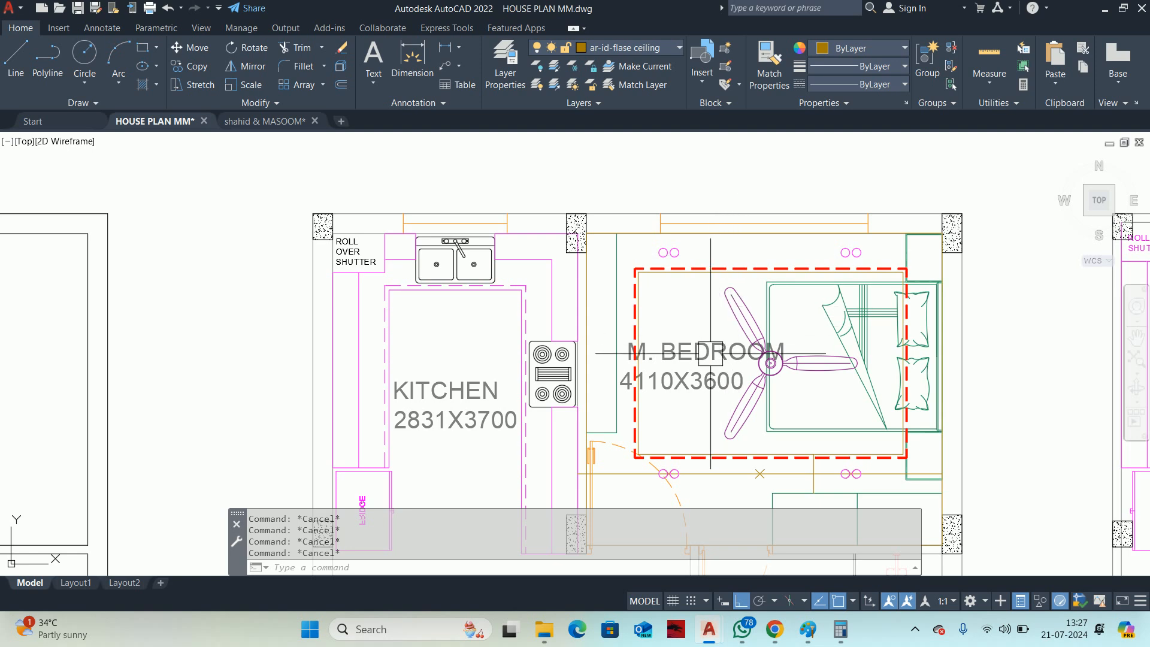
scroll(637, 456, down, 3)
middle_drag(641, 461, 657, 298)
scroll(649, 436, up, 2)
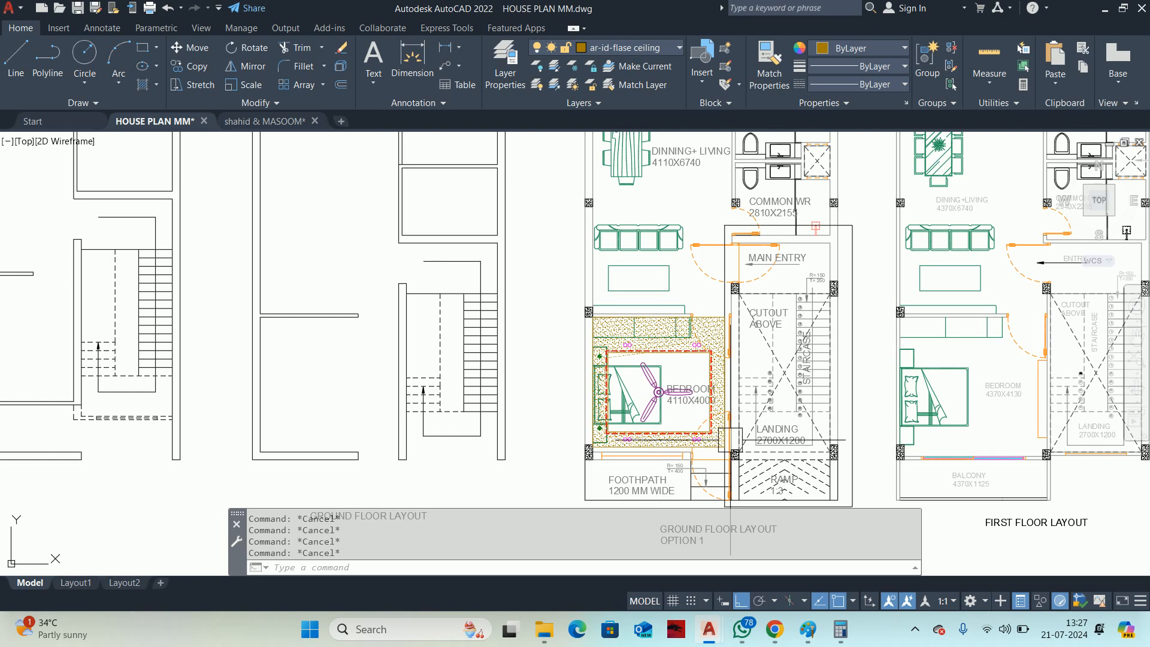
middle_drag(801, 188, 758, 372)
mouse_move(720, 259)
middle_down()
mouse_move(722, 305)
mouse_move(699, 367)
middle_up()
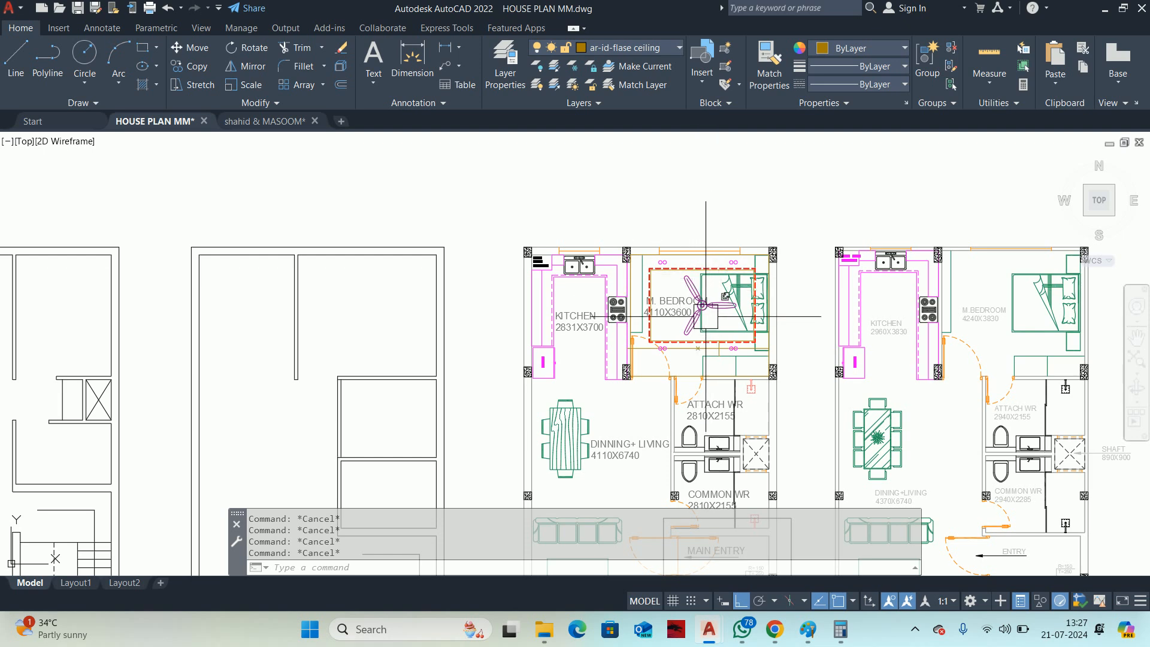
middle_drag(704, 312, 741, 239)
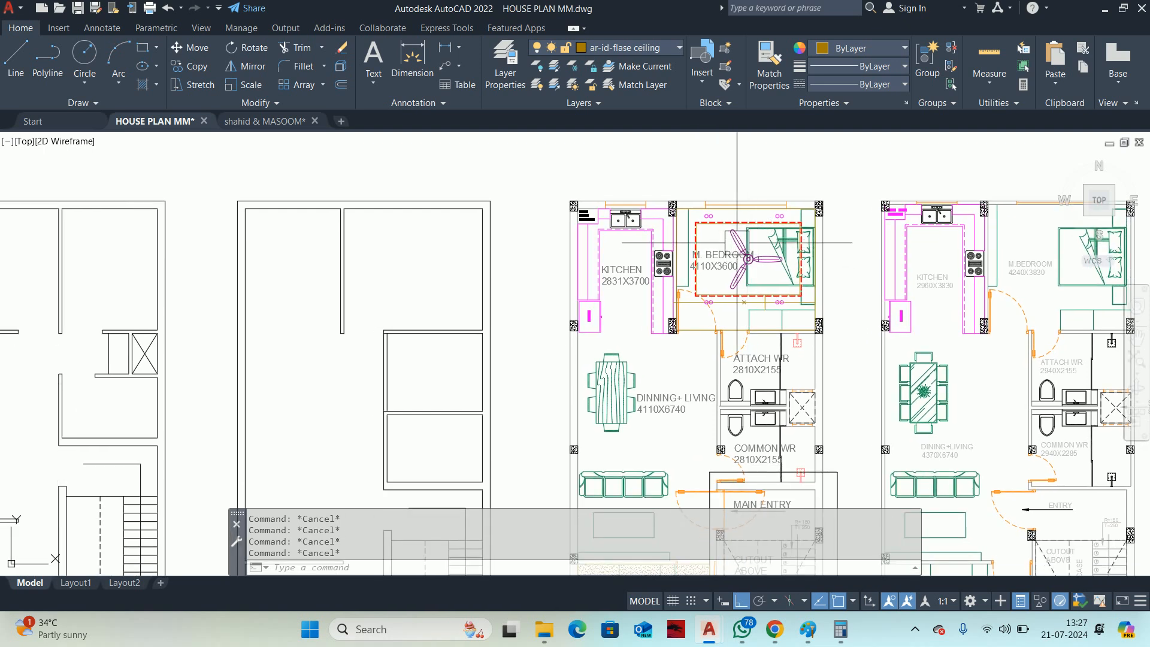
scroll(740, 289, up, 2)
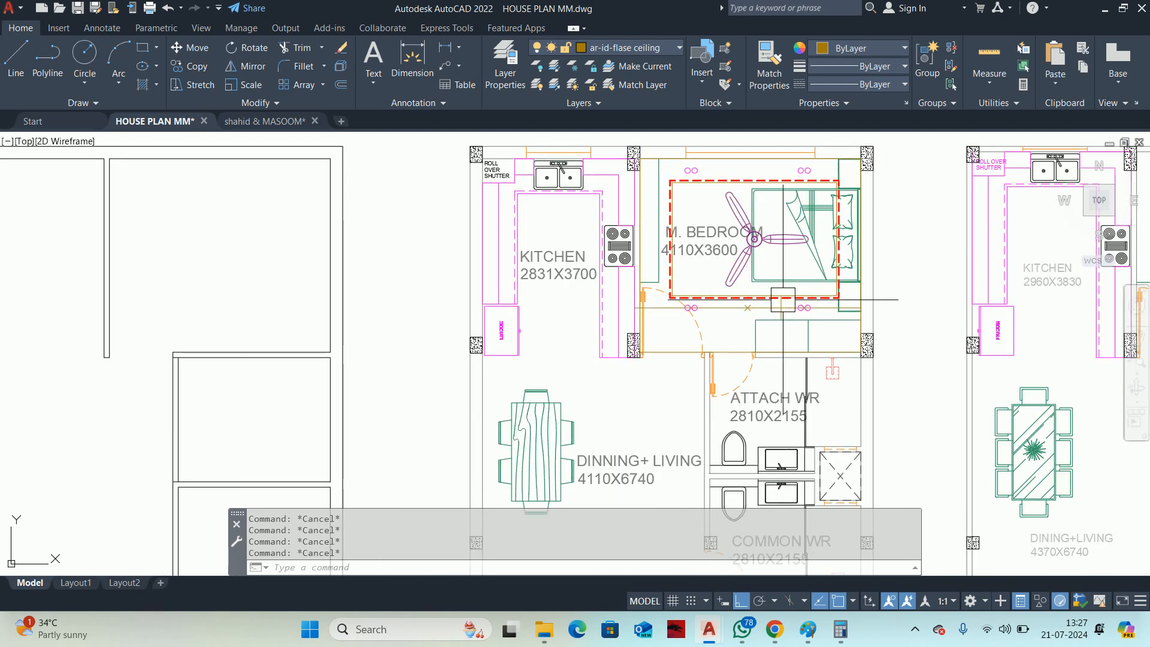
Erase the M. Bedroom's guide line, short vertical line, middle division point and the division point inside the door-side twin spotlight.
scroll(778, 333, up, 3)
click(801, 270)
click(623, 254)
click(625, 274)
click(571, 254)
scroll(574, 263, down, 2)
key(Delete)
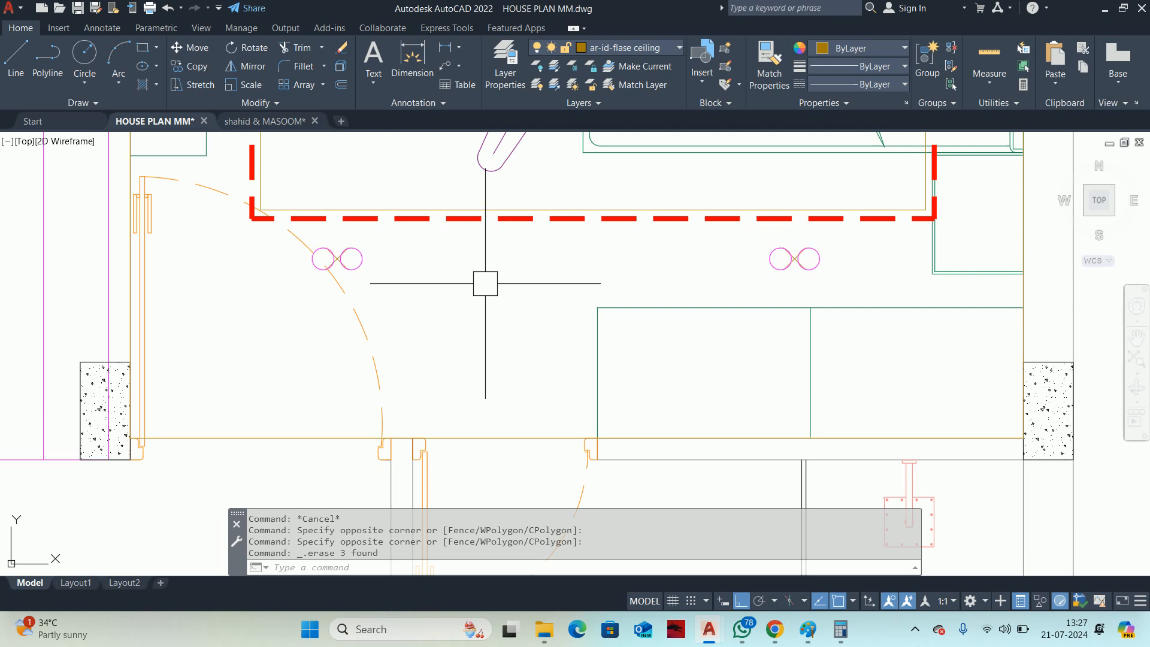
middle_drag(483, 278, 584, 300)
scroll(473, 273, up, 8)
click(480, 405)
key(Delete)
scroll(734, 318, down, 8)
mouse_move(790, 355)
middle_down()
mouse_move(802, 385)
mouse_move(790, 424)
middle_up()
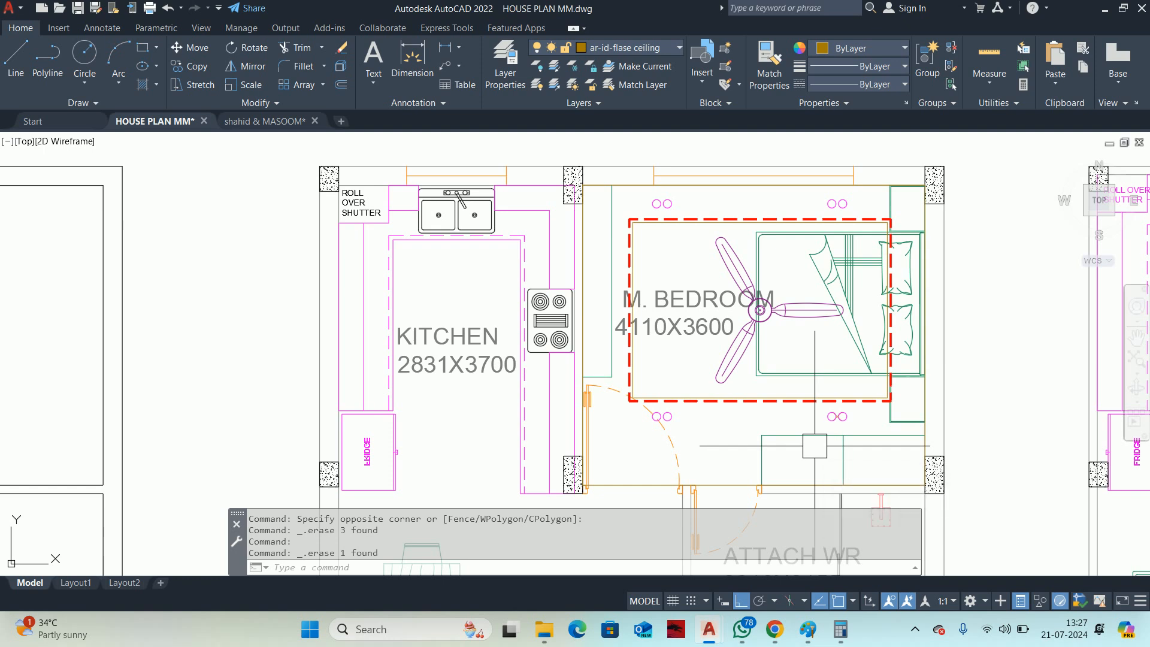
Start copying the front Bedroom's bedside lamp symbol, with the base point at the midpoint of the bedside table's inner edge.
middle_drag(666, 383, 699, 369)
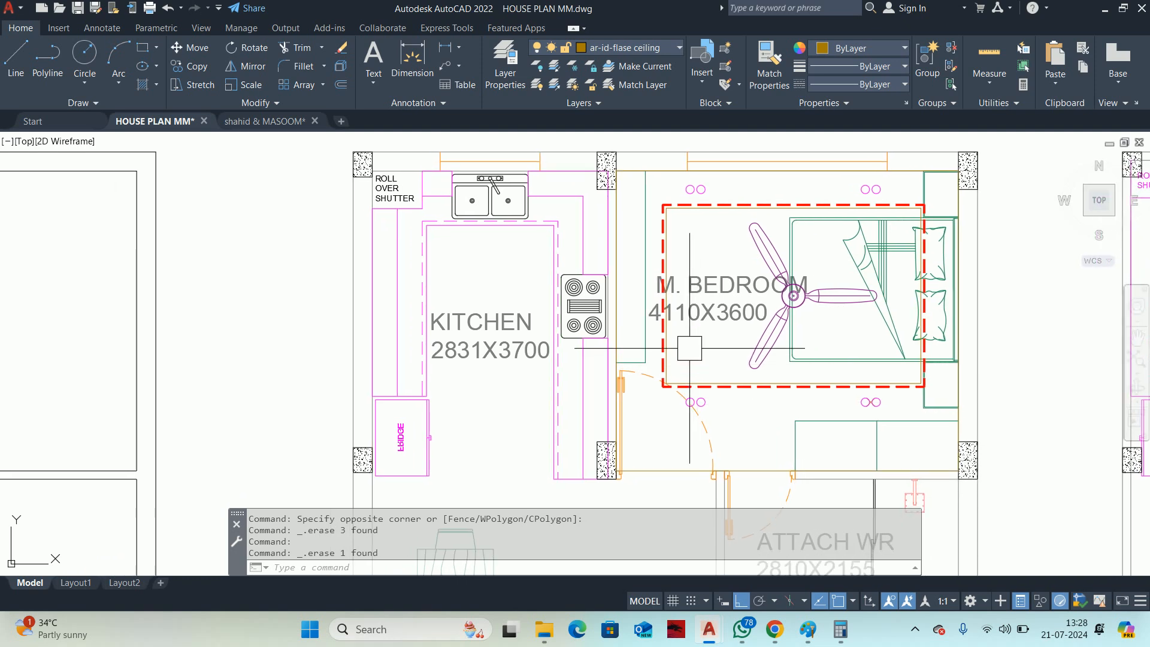
scroll(731, 279, down, 5)
mouse_move(611, 408)
middle_down()
mouse_move(695, 401)
mouse_move(741, 256)
middle_up()
text(cob)
key(Return)
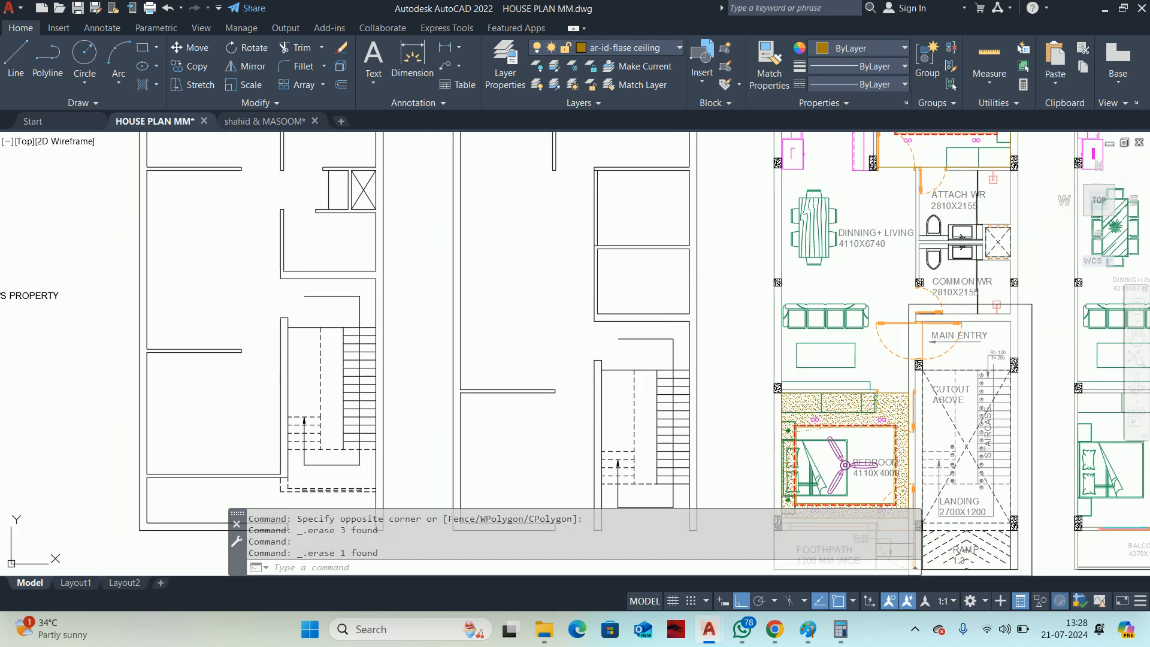
text(co)
key(Return)
scroll(772, 413, up, 10)
click(778, 386)
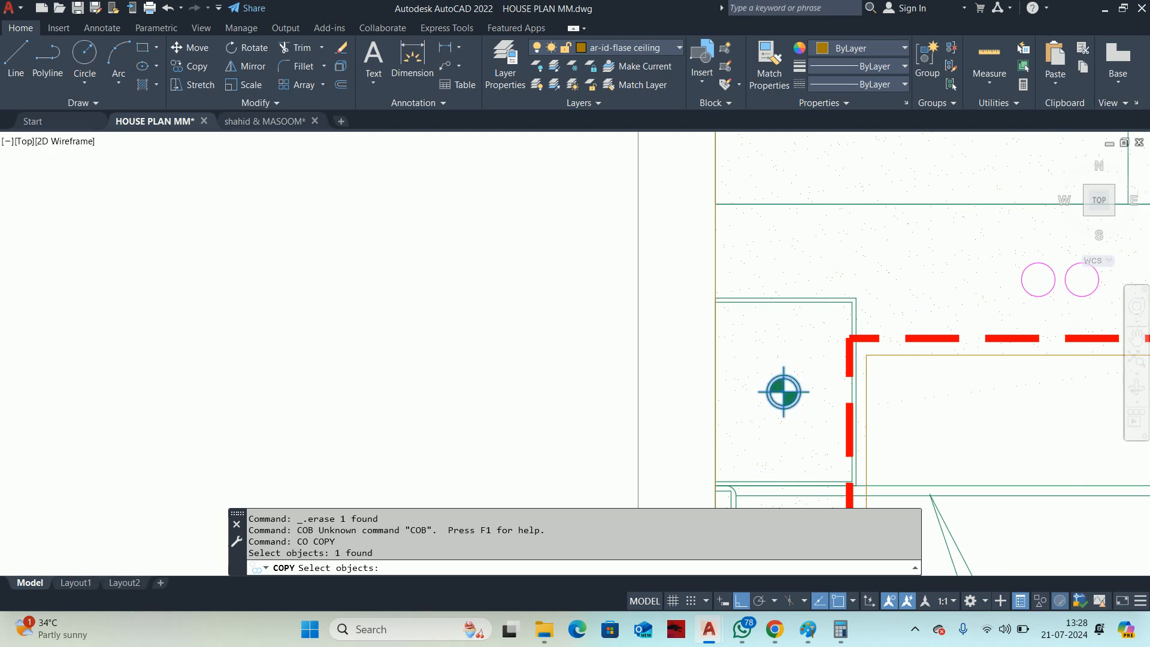
scroll(783, 391, up, 3)
scroll(790, 390, down, 3)
key(Return)
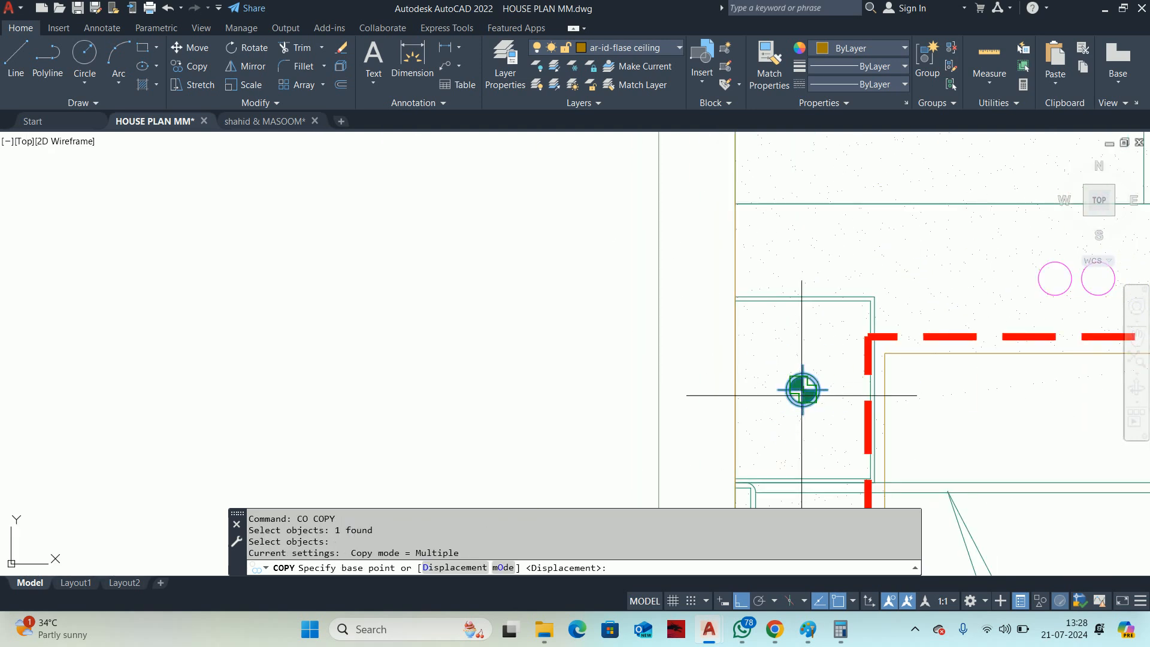
scroll(870, 386, up, 2)
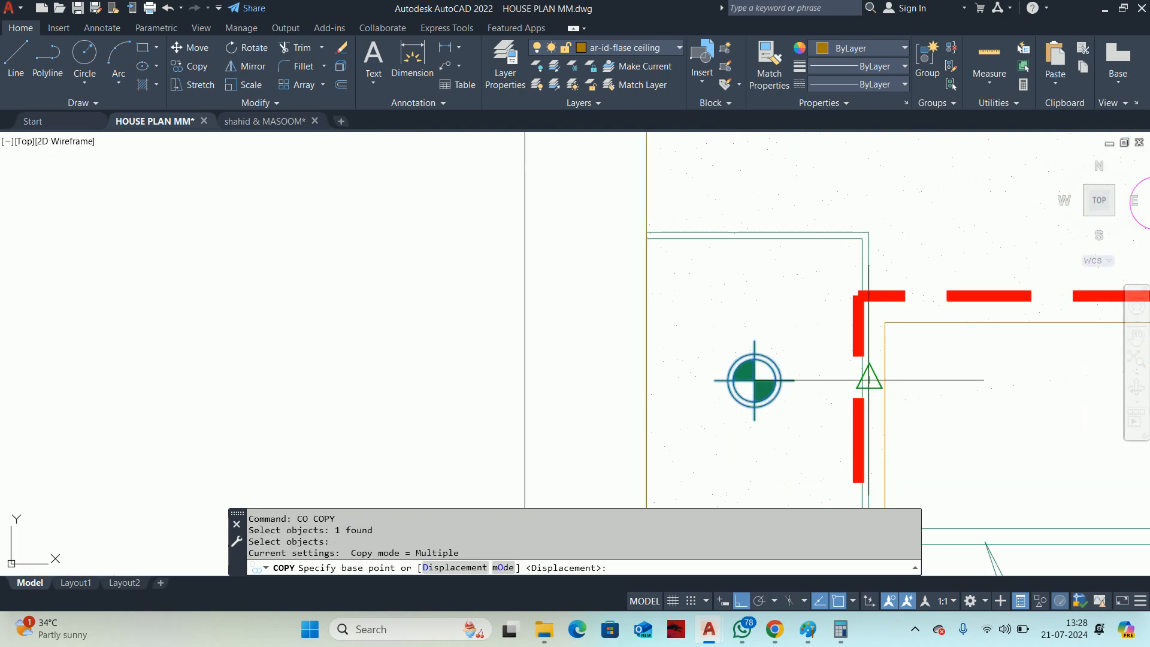
click(868, 379)
Place copies of the lamp symbol on both M. Bedroom bedside tables, using the midpoints of their wall-side edges.
scroll(868, 379, down, 6)
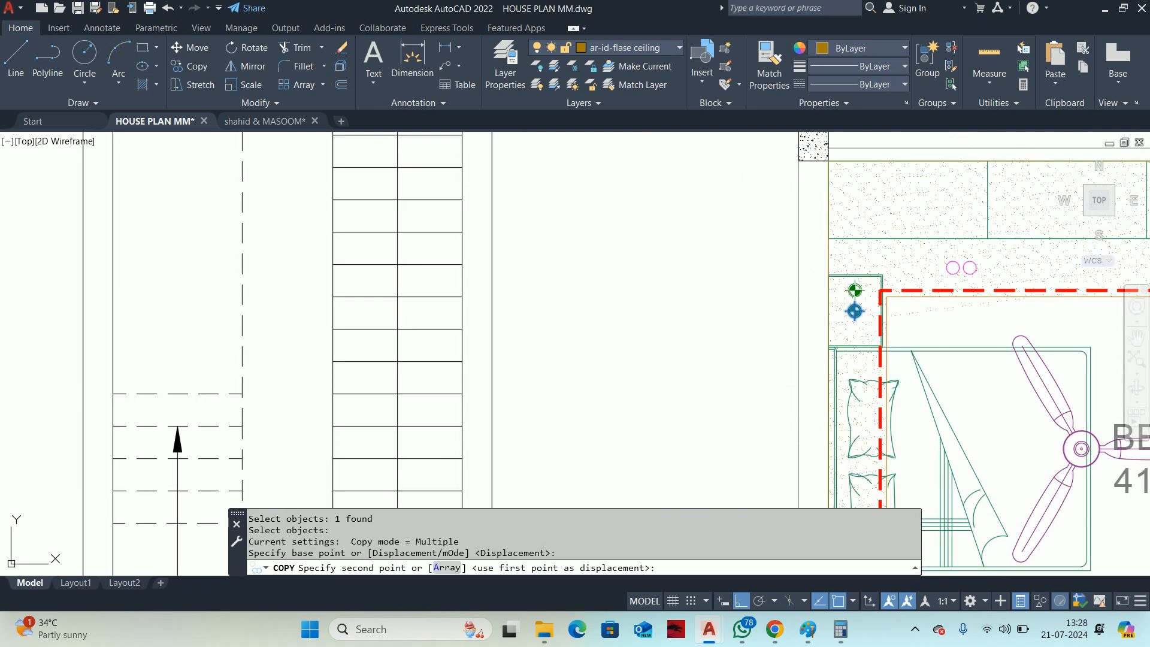
scroll(832, 170, up, 9)
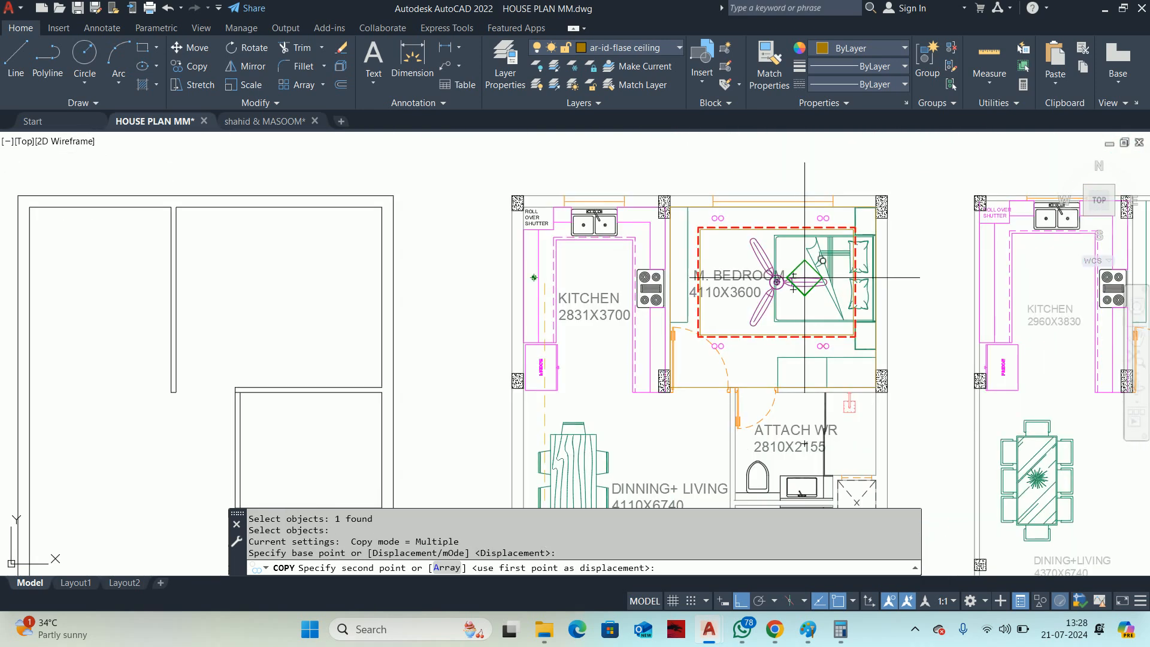
click(850, 225)
scroll(850, 225, down, 4)
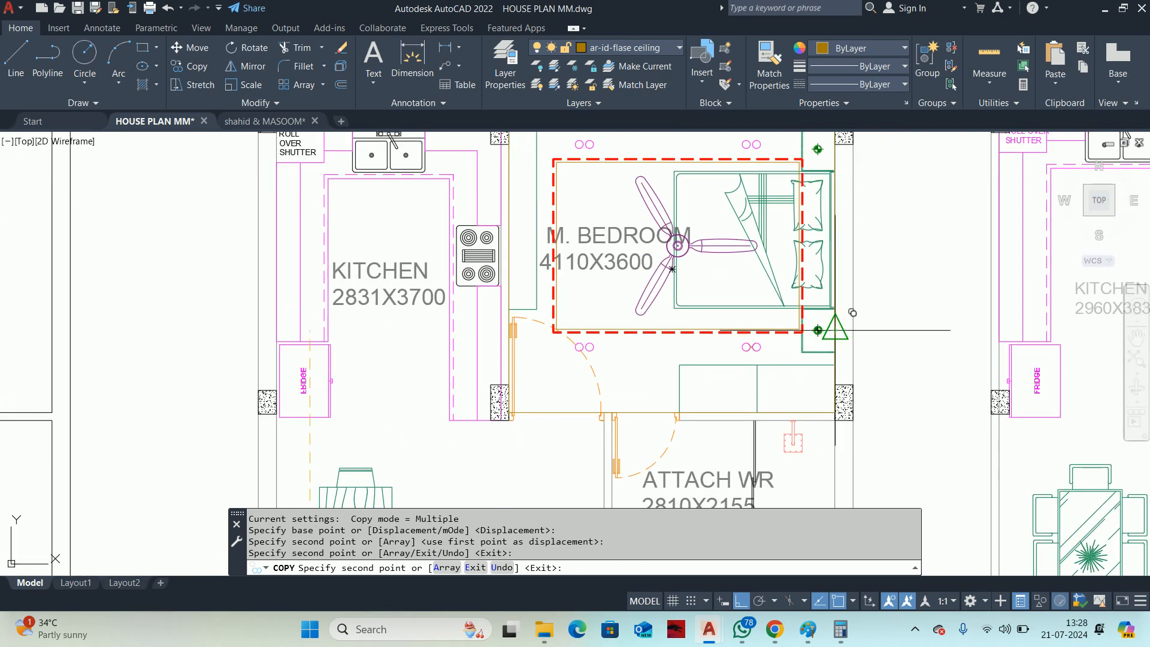
key(Return)
Draw a rectangle over the living area from the wall corner by the front Bedroom to the column beside the Common WR.
scroll(835, 324, down, 6)
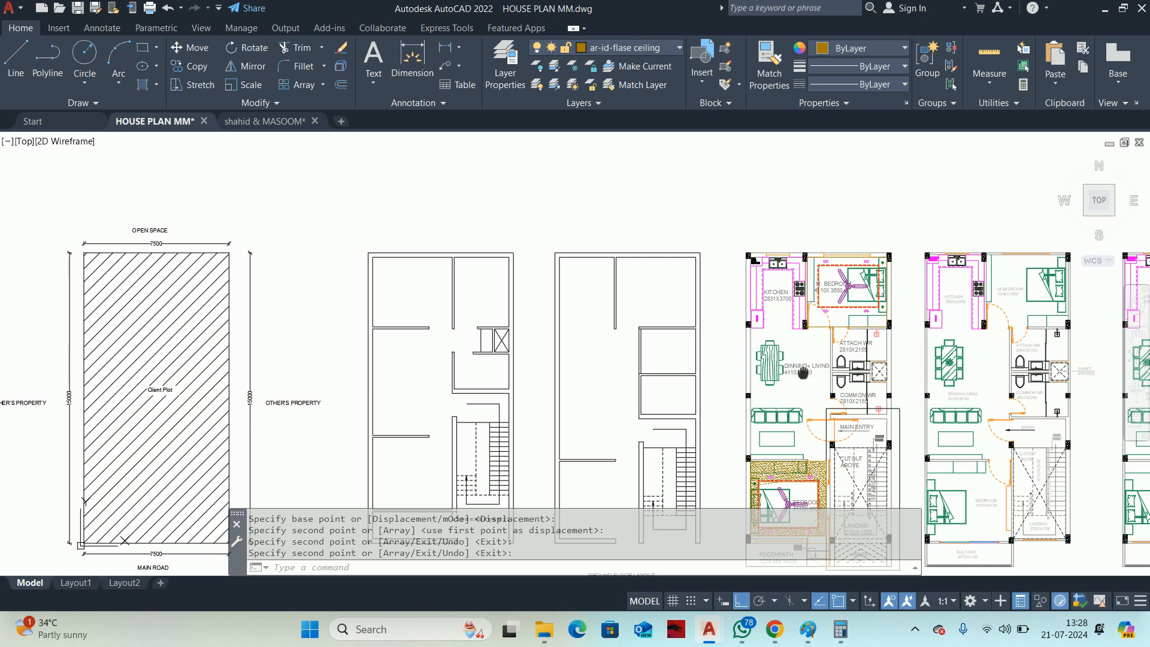
middle_drag(802, 372, 779, 319)
scroll(766, 295, up, 2)
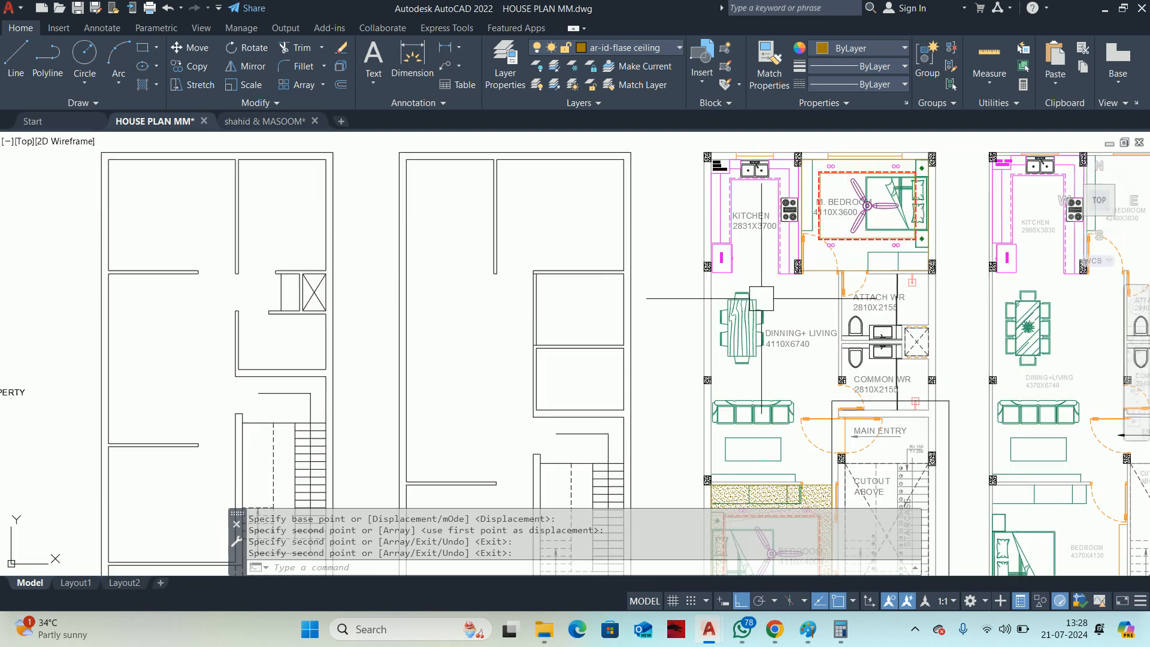
middle_drag(744, 361, 723, 303)
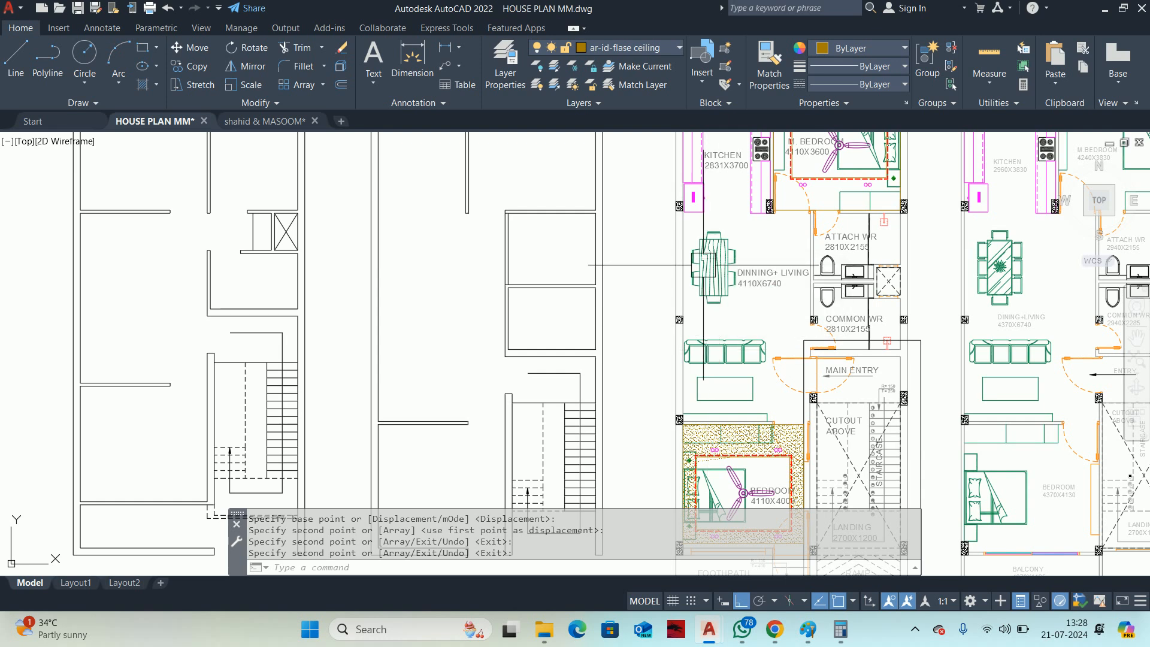
middle_drag(705, 331, 707, 305)
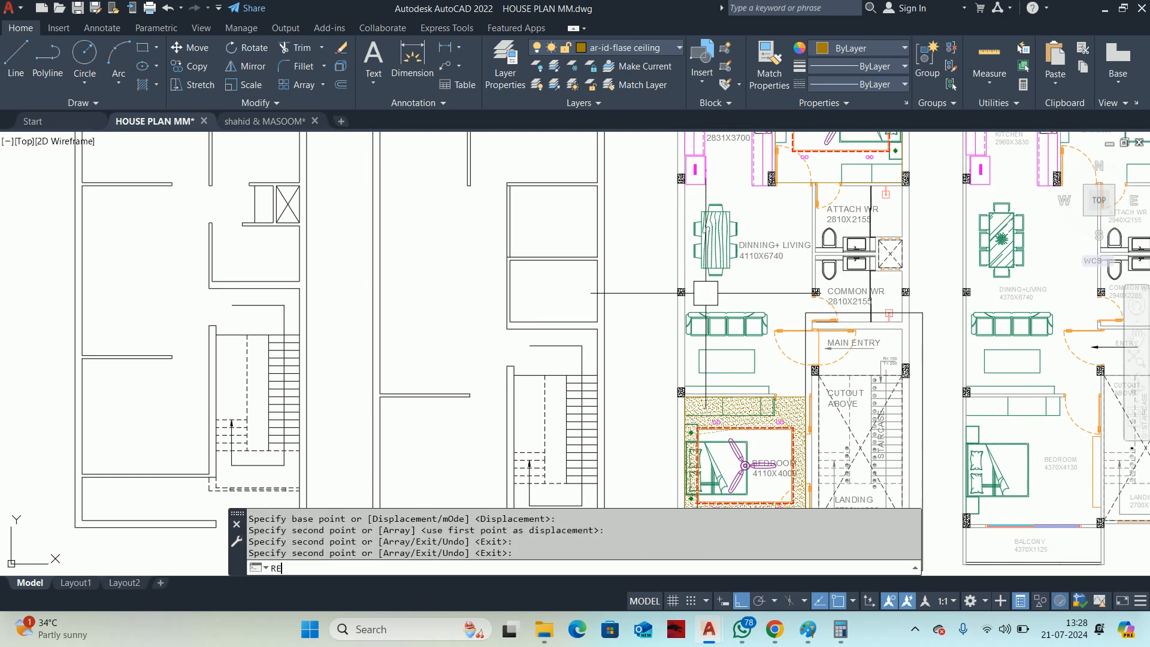
text(E)
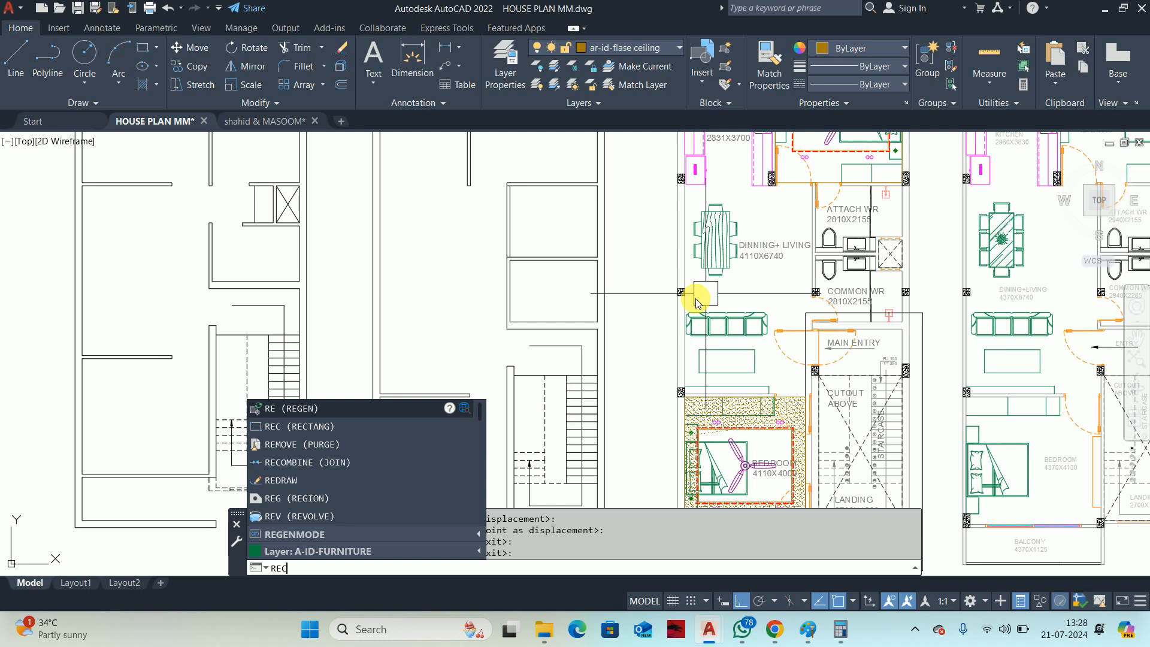
key(Return)
scroll(688, 293, up, 4)
scroll(671, 264, down, 2)
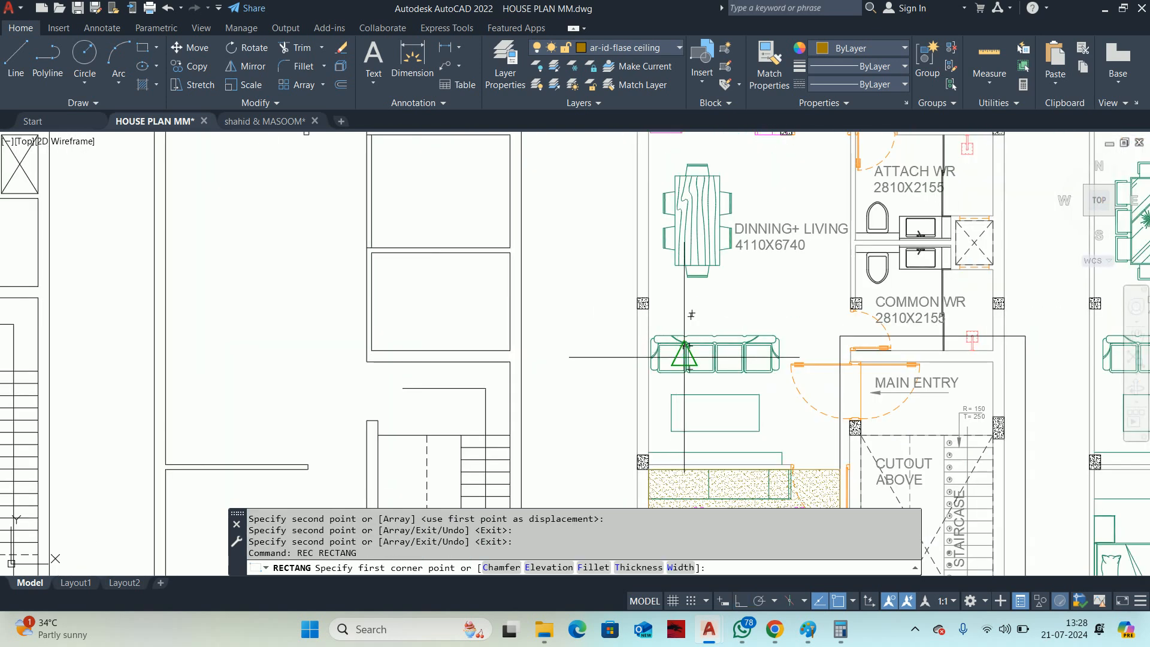
middle_drag(685, 357, 679, 288)
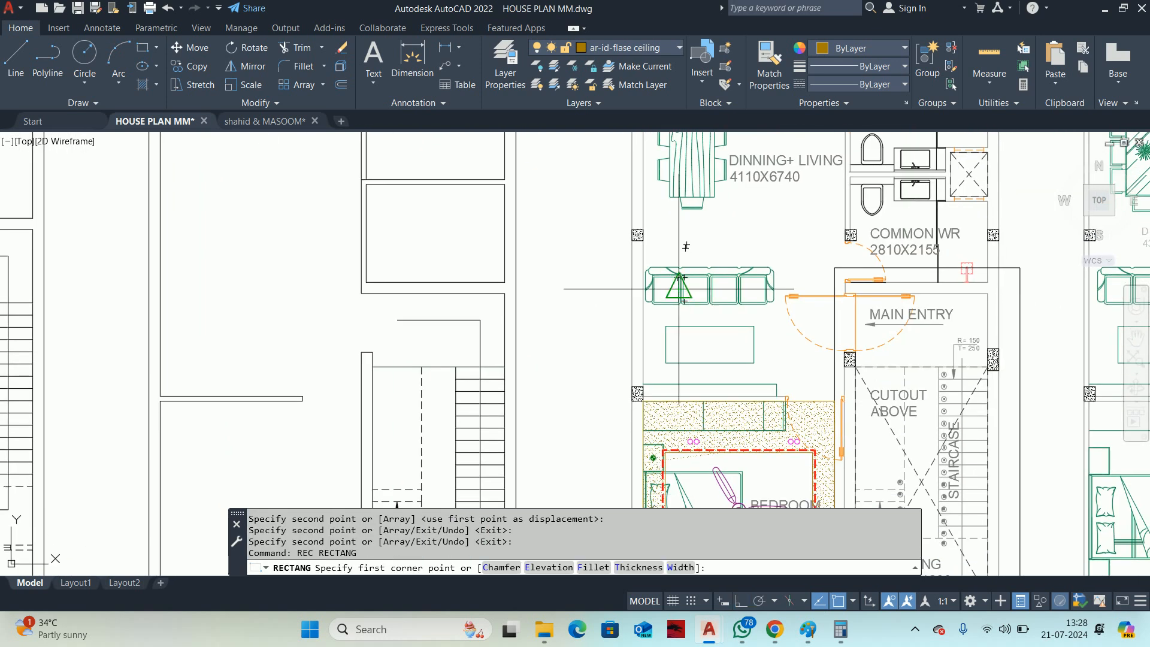
middle_drag(665, 344, 697, 247)
scroll(684, 328, up, 4)
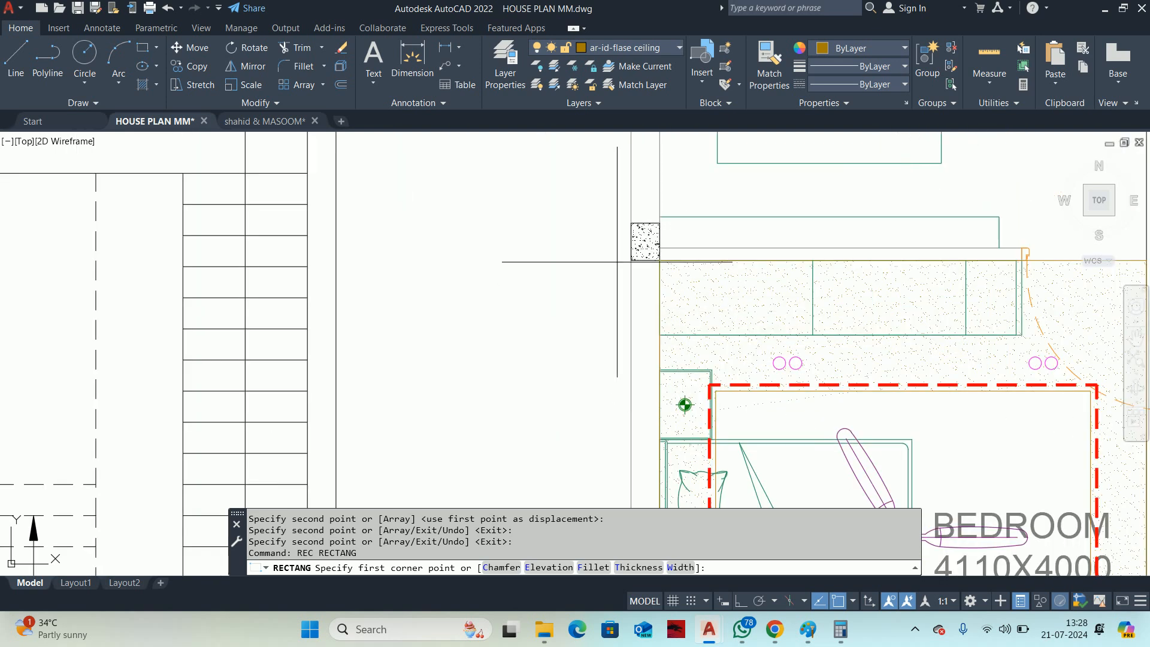
click(659, 247)
scroll(659, 247, down, 5)
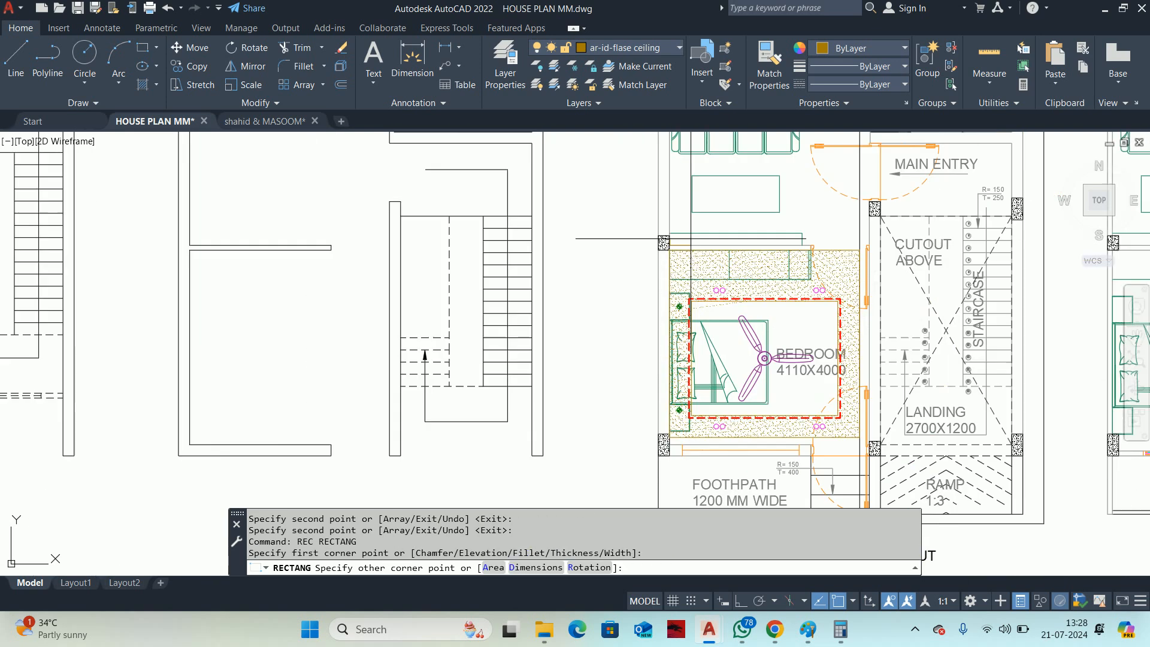
scroll(743, 204, up, 4)
scroll(814, 217, up, 4)
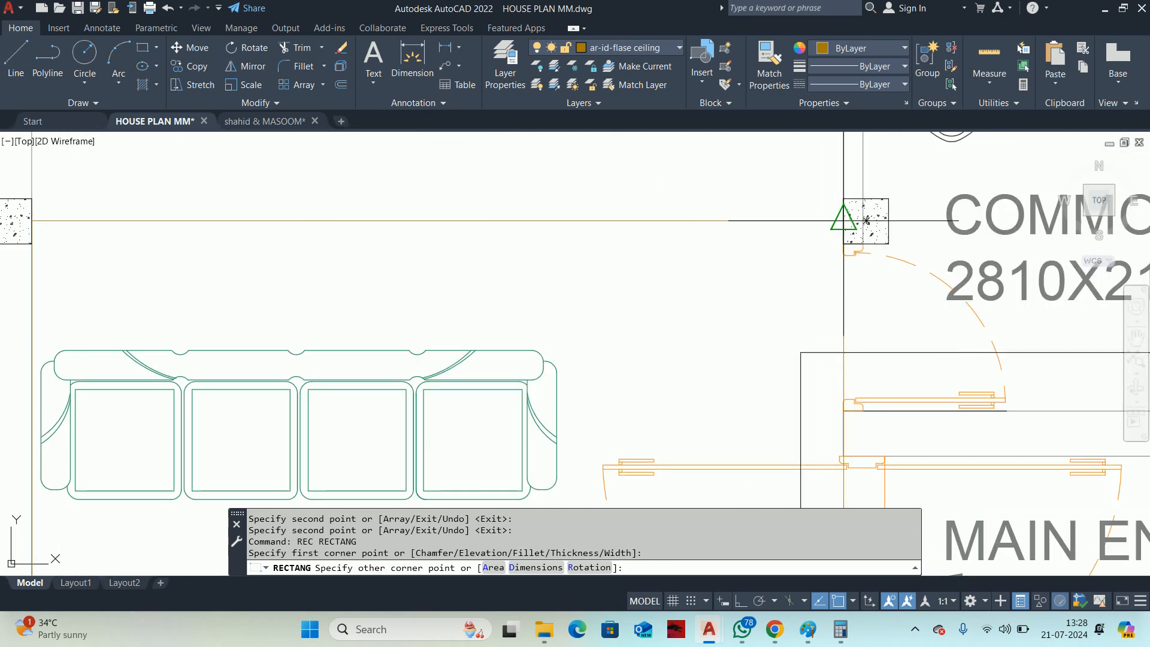
click(847, 218)
scroll(762, 255, down, 4)
scroll(755, 246, down, 2)
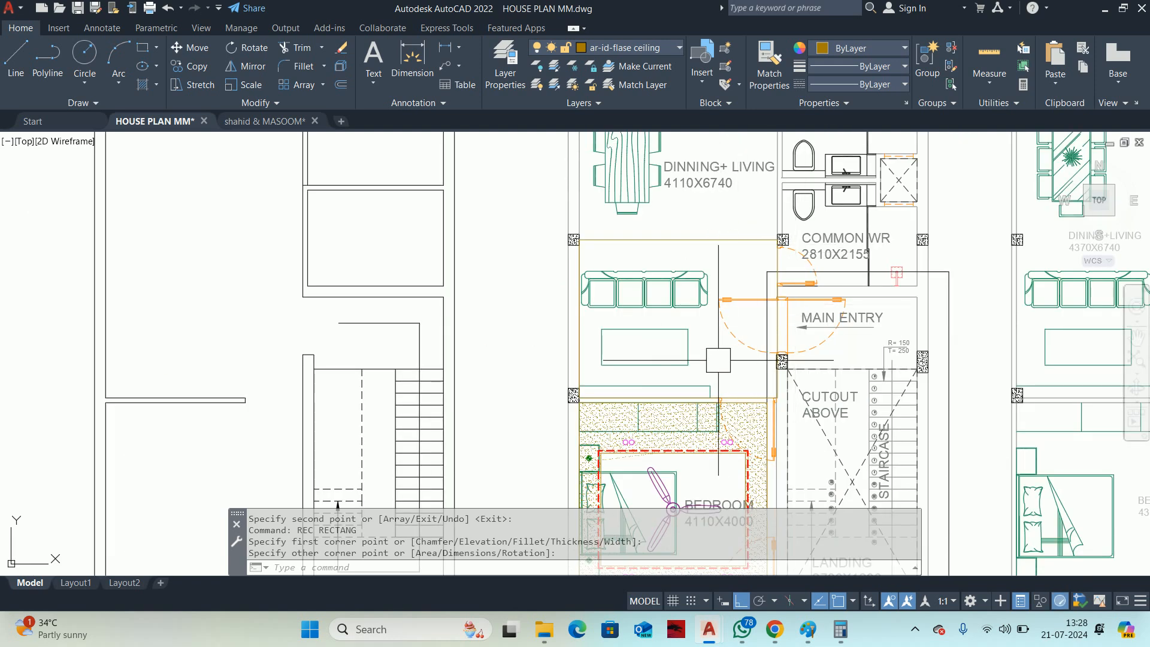
Draw a rectangle over the dining area from the column beside the Common WR to the column by the kitchen fridge.
scroll(763, 221, up, 4)
key(Return)
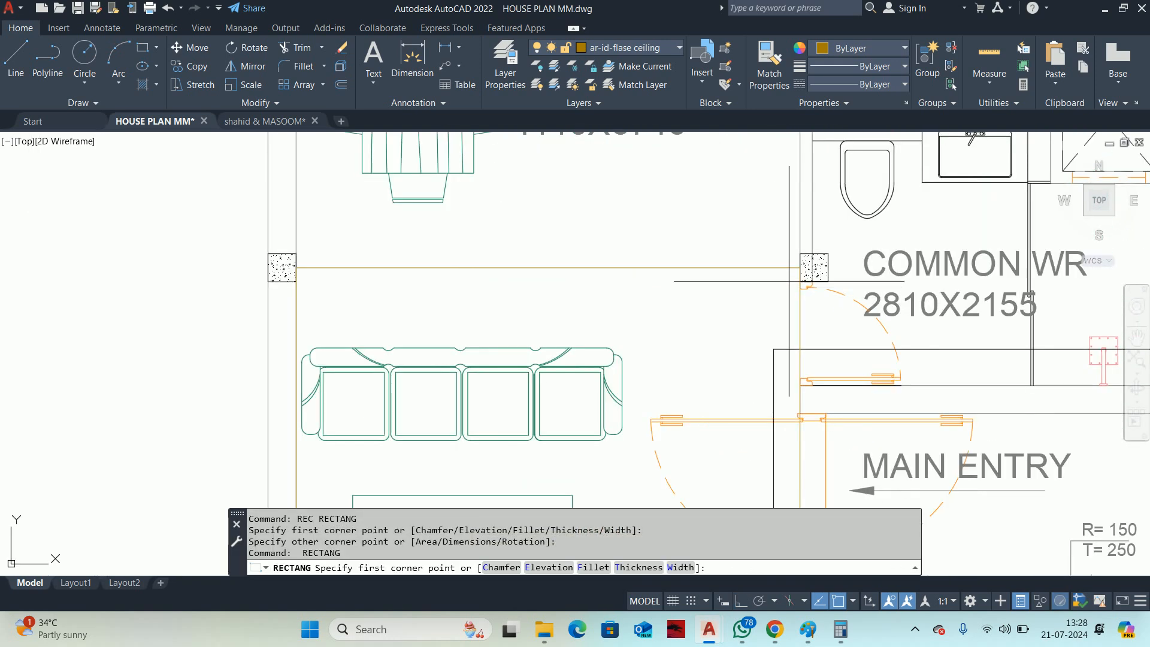
click(802, 286)
mouse_move(561, 199)
middle_down()
mouse_move(607, 289)
mouse_move(590, 285)
middle_up()
scroll(513, 213, up, 2)
scroll(507, 216, up, 4)
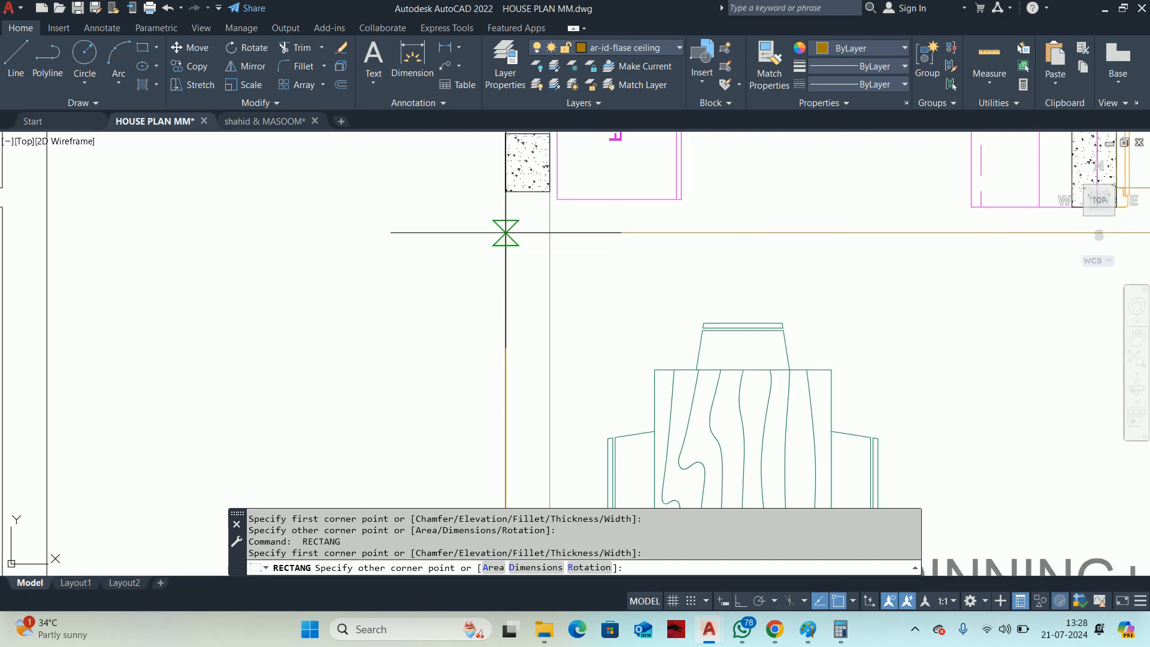
click(548, 190)
scroll(559, 220, down, 4)
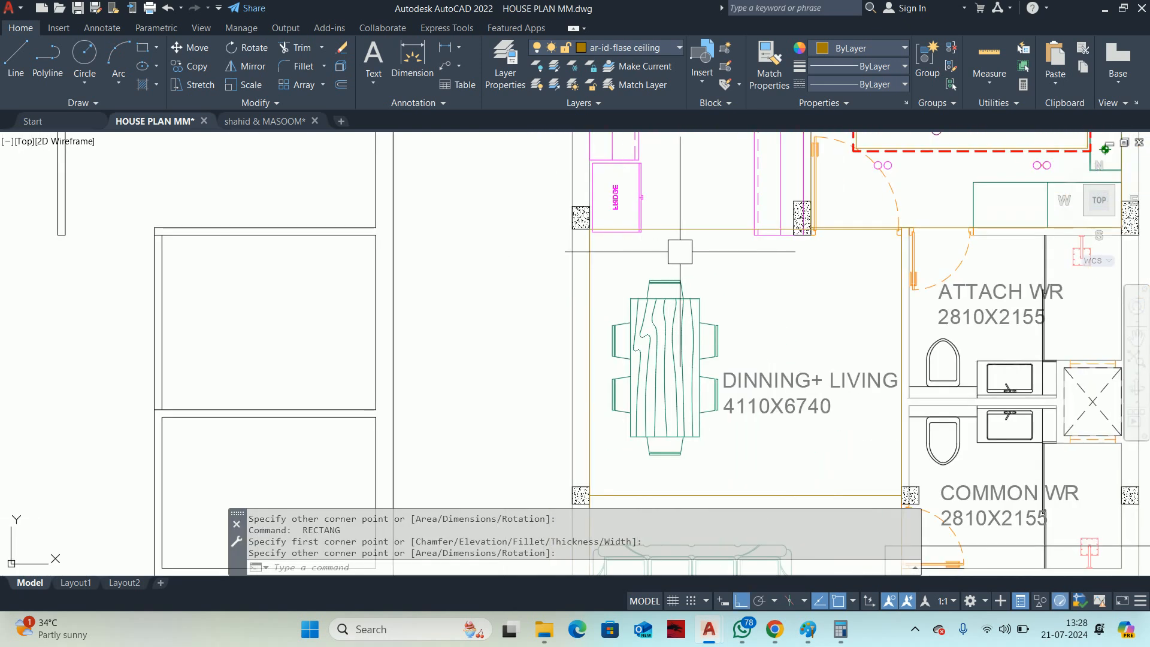
key(Return)
scroll(701, 226, up, 2)
click(702, 227)
key(Escape)
key(Escape)
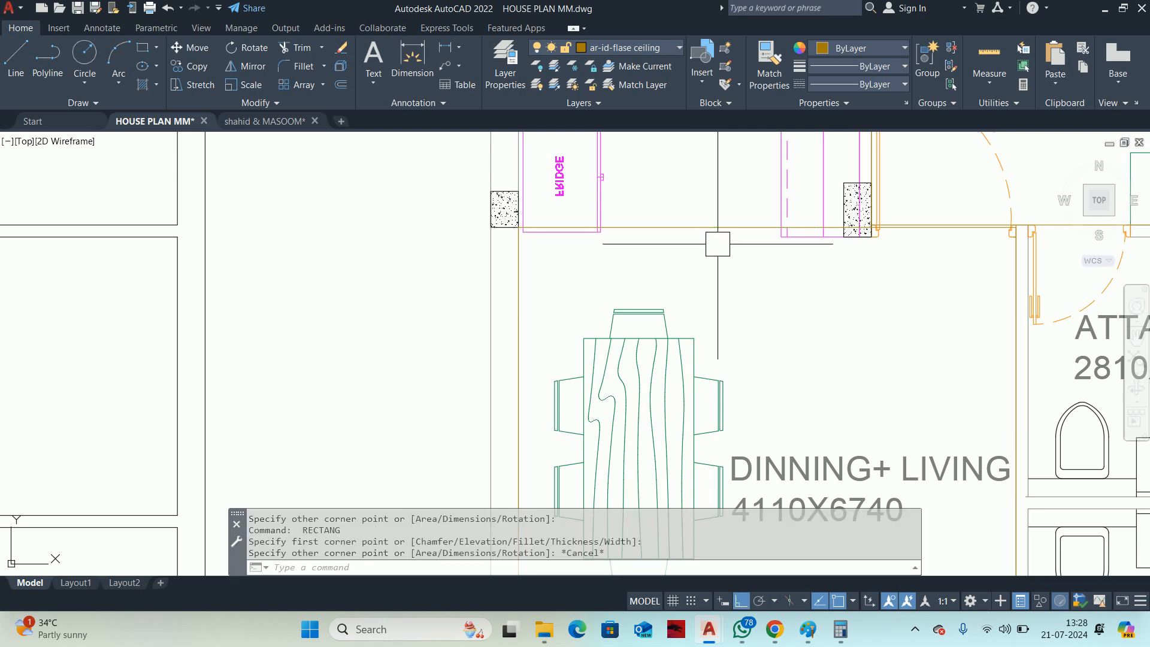
Stretch the dining rectangle's kitchen-side edge to line up with the lower face of the kitchen column.
click(707, 227)
scroll(695, 239, up, 4)
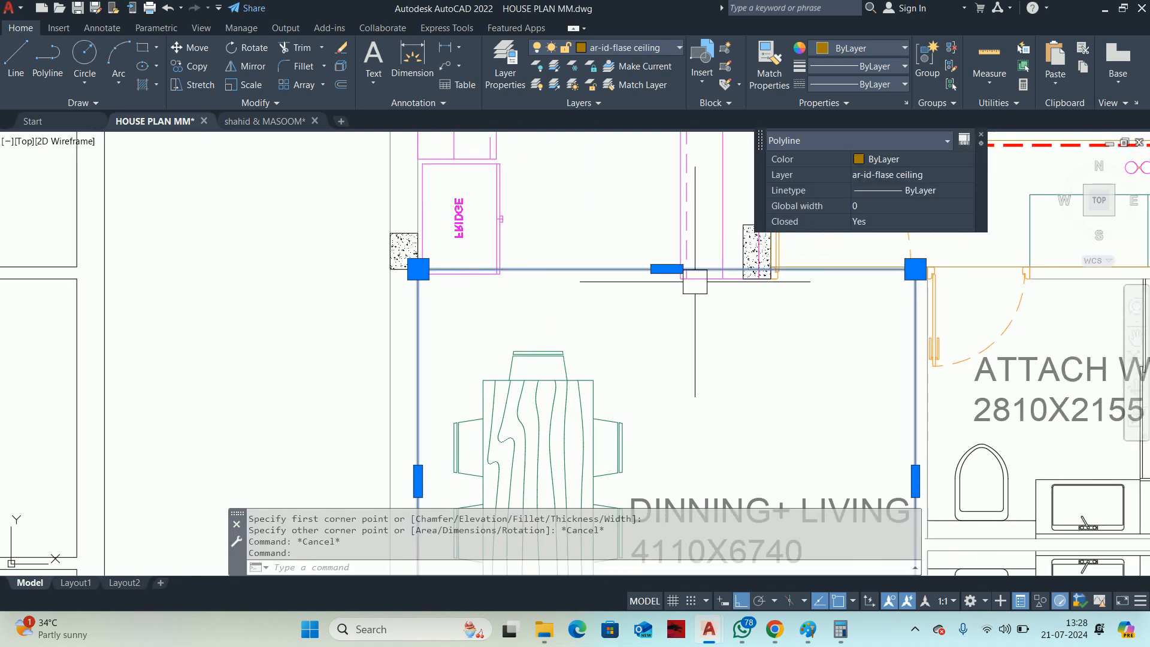
click(633, 269)
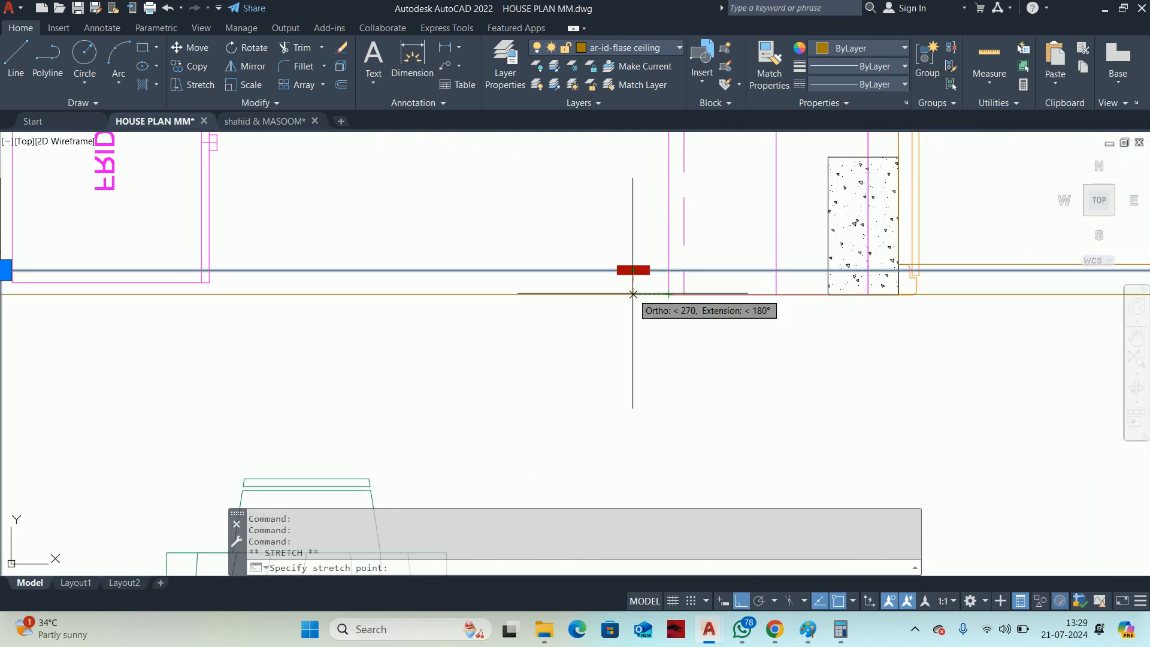
key(Escape)
key(Escape)
key(Escape)
scroll(617, 299, down, 5)
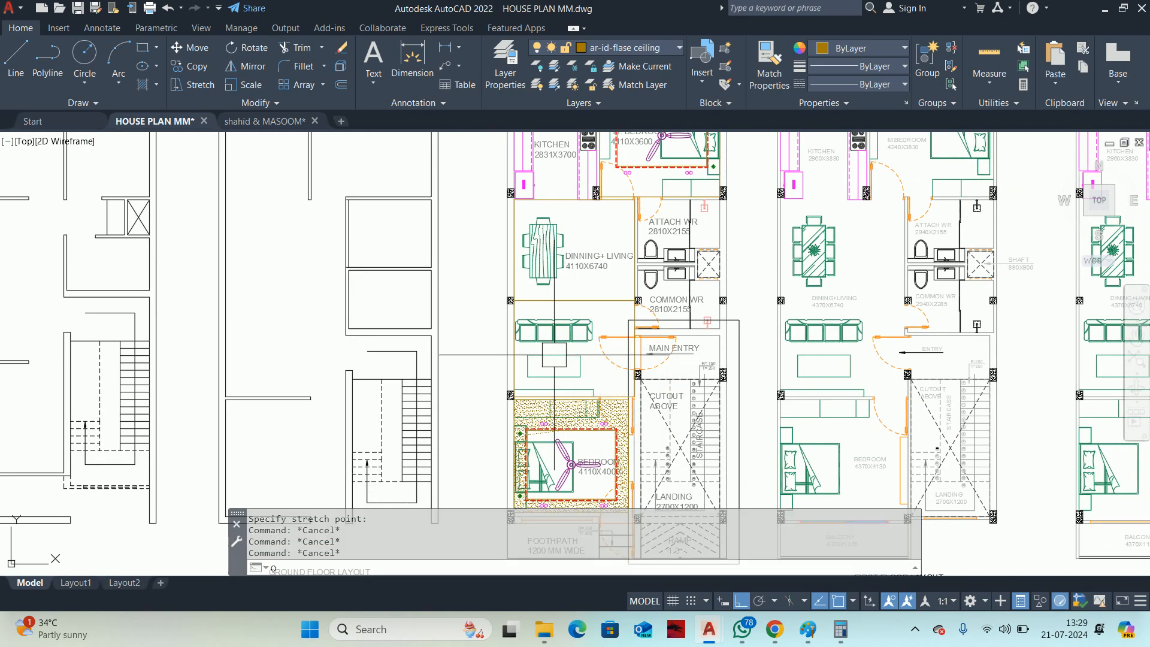
Offset the living and dining outline rectangles 450 inward.
text(o)
key(Return)
text(450)
key(Return)
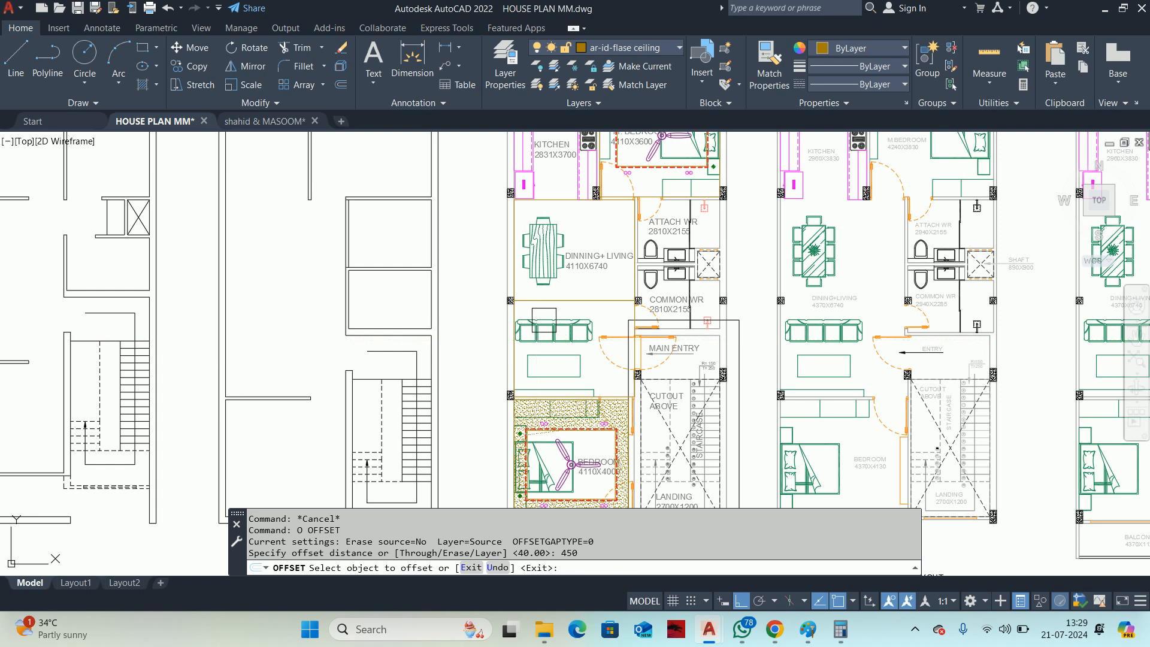
scroll(574, 320, up, 5)
click(816, 294)
click(742, 295)
middle_drag(719, 296, 684, 371)
click(781, 262)
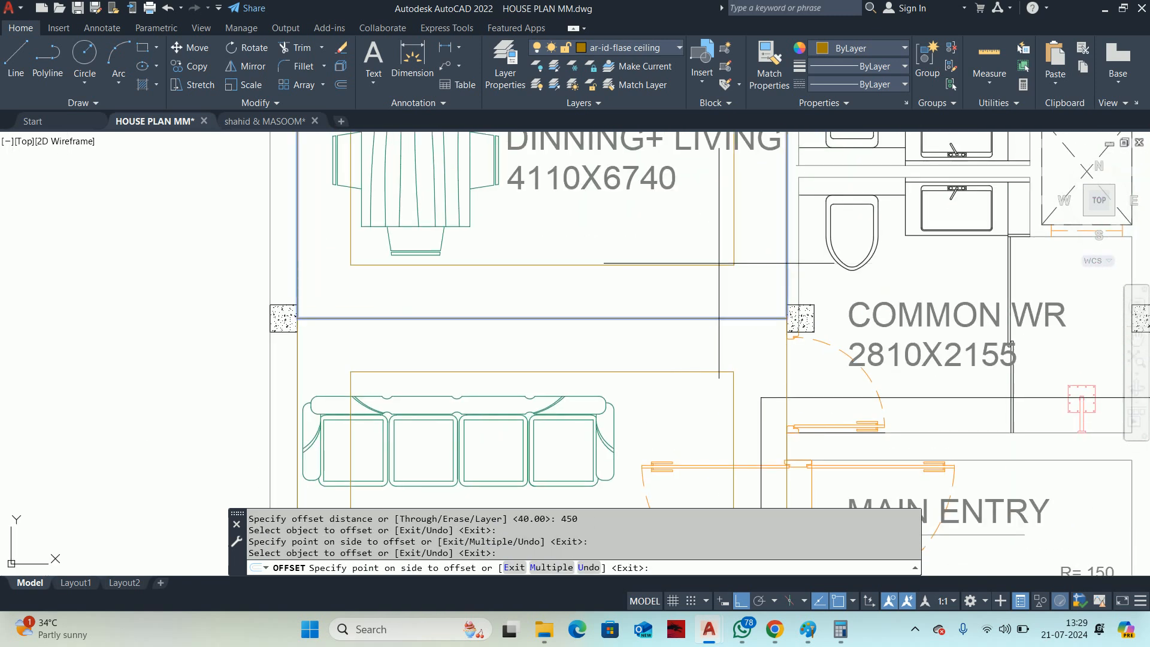
key(Escape)
key(Escape)
scroll(689, 264, down, 5)
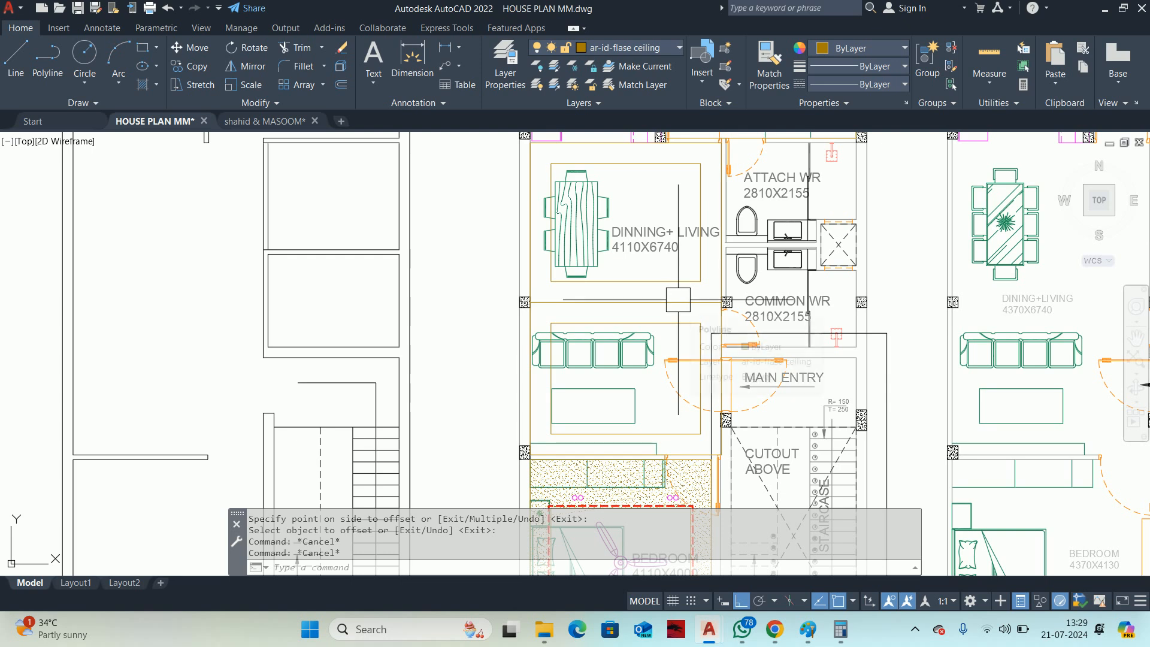
scroll(649, 305, up, 4)
click(648, 315)
click(633, 291)
key(Escape)
key(Escape)
scroll(588, 300, down, 5)
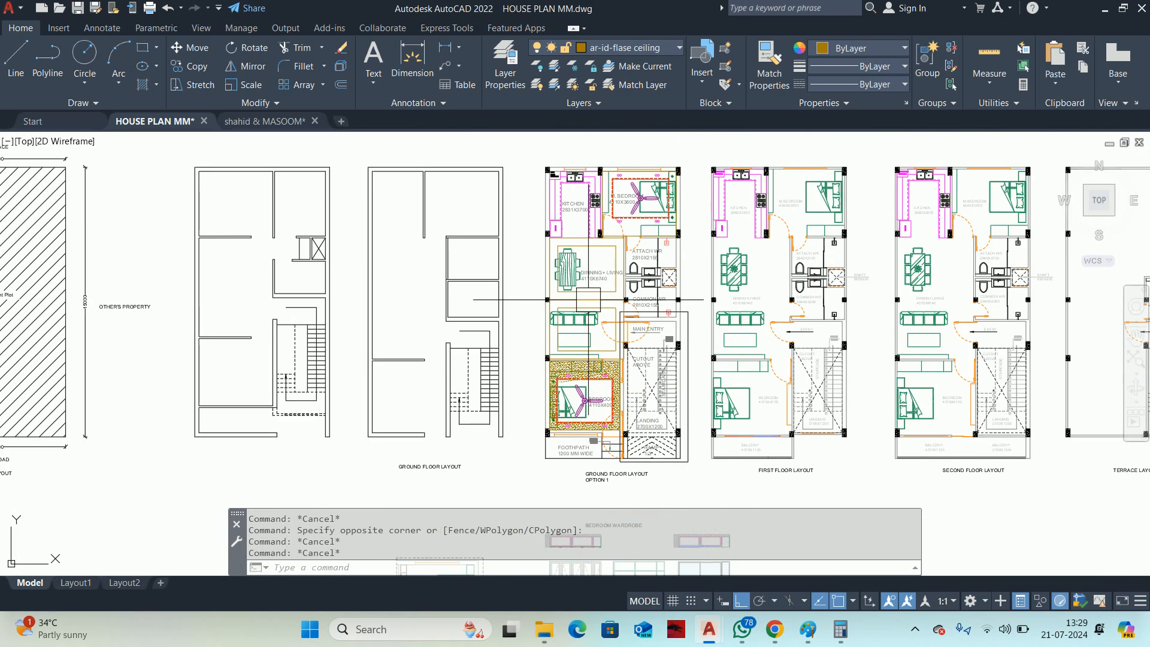
middle_drag(588, 299, 610, 307)
key(Return)
key(Escape)
Start an AR-SAND hatch for the M. Bedroom ceiling border, using the room outline and the inner rectangle as boundaries.
scroll(670, 227, up, 4)
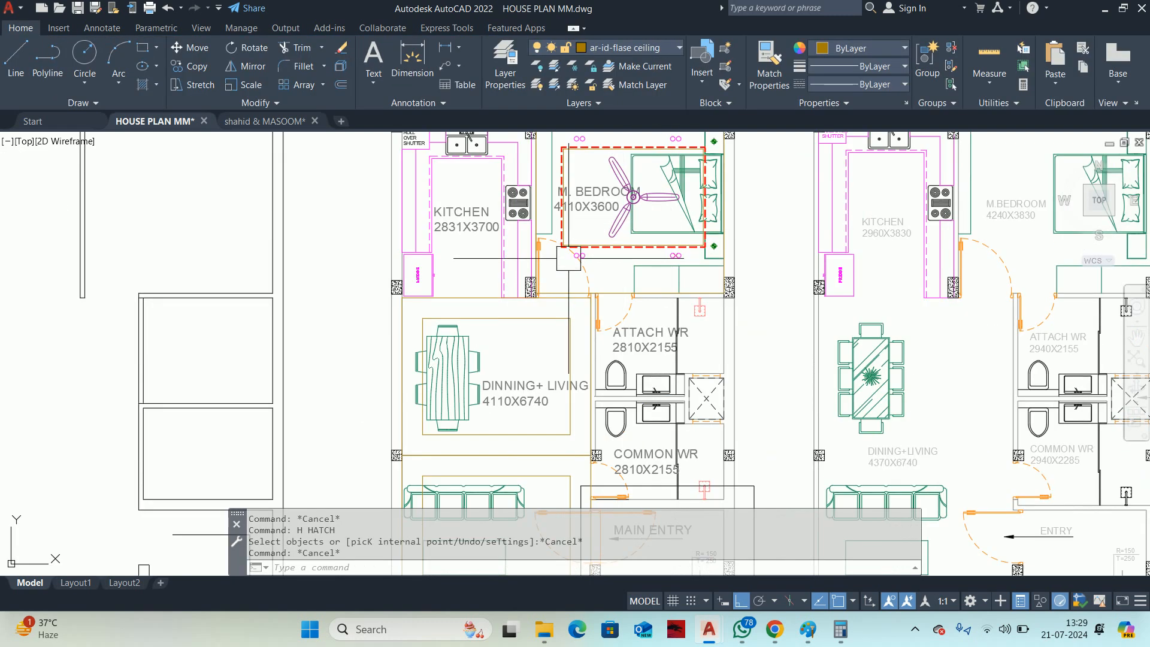
text(H)
key(Return)
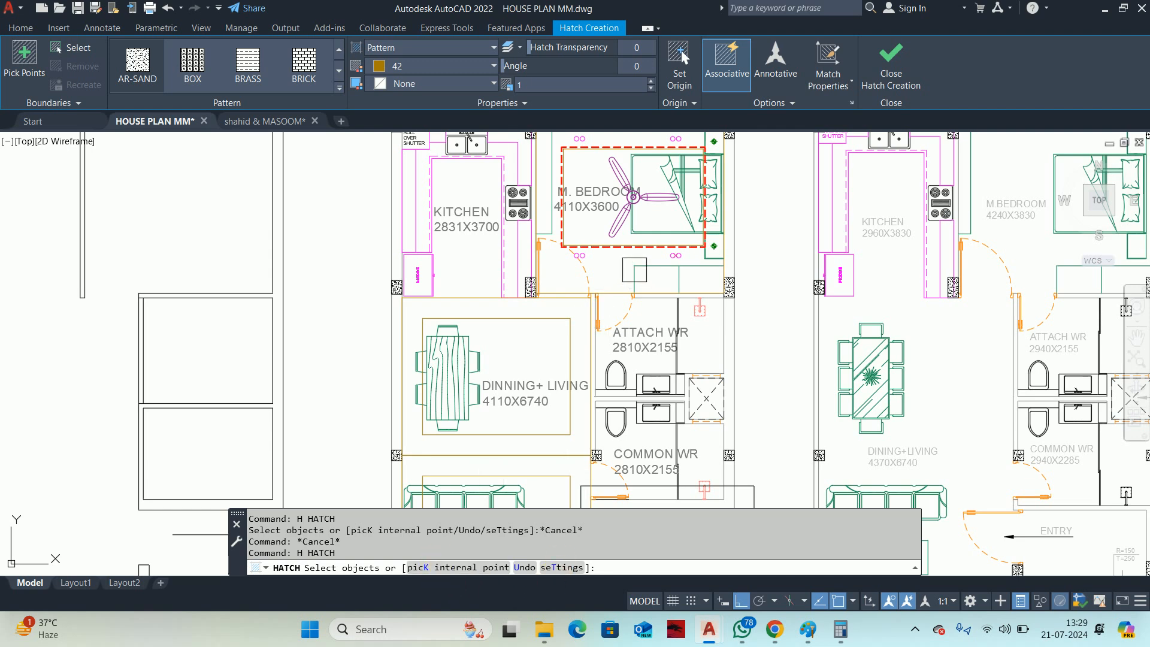
scroll(609, 287, up, 4)
click(612, 289)
scroll(581, 175, up, 4)
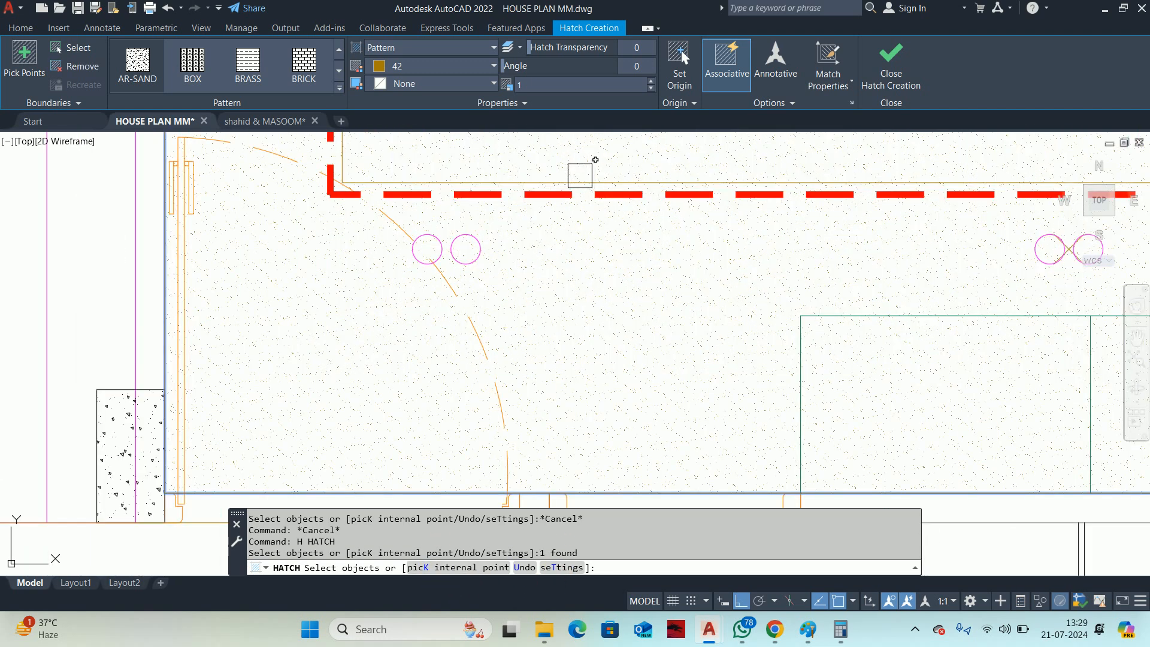
click(579, 175)
Exclude the twin spotlights and both bedside lamps from the M. Bedroom hatch and finish the hatch.
scroll(605, 244, down, 4)
scroll(534, 259, up, 3)
click(533, 259)
scroll(750, 296, down, 2)
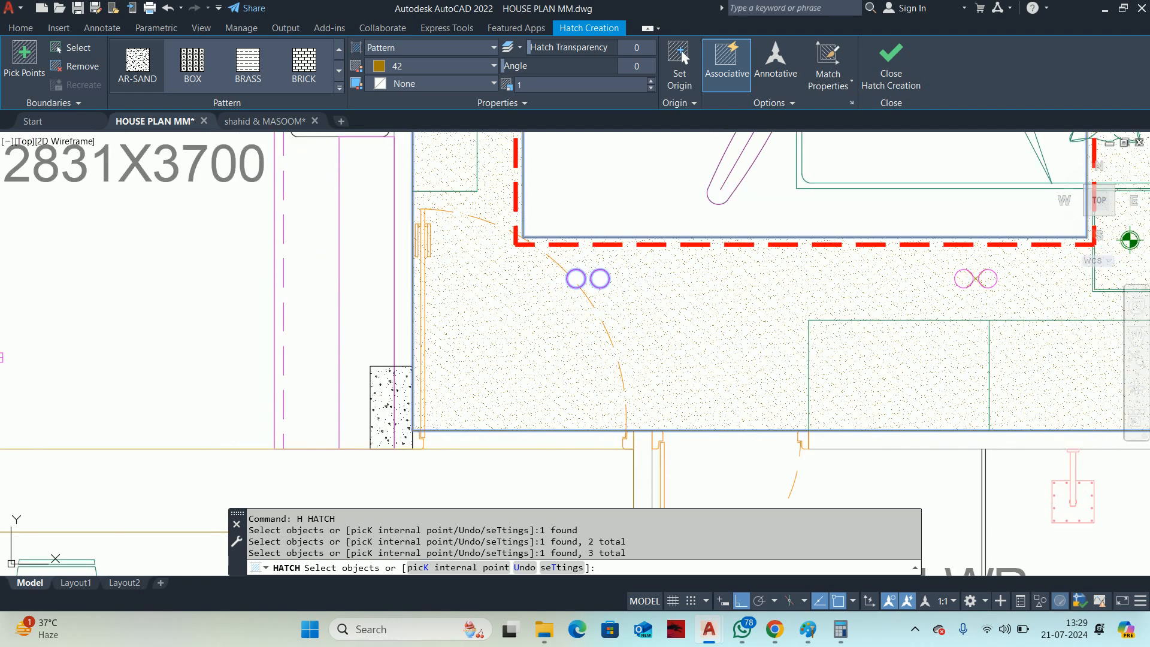
middle_drag(900, 300, 742, 307)
click(791, 289)
middle_drag(958, 180, 819, 505)
click(824, 161)
middle_drag(758, 183, 854, 336)
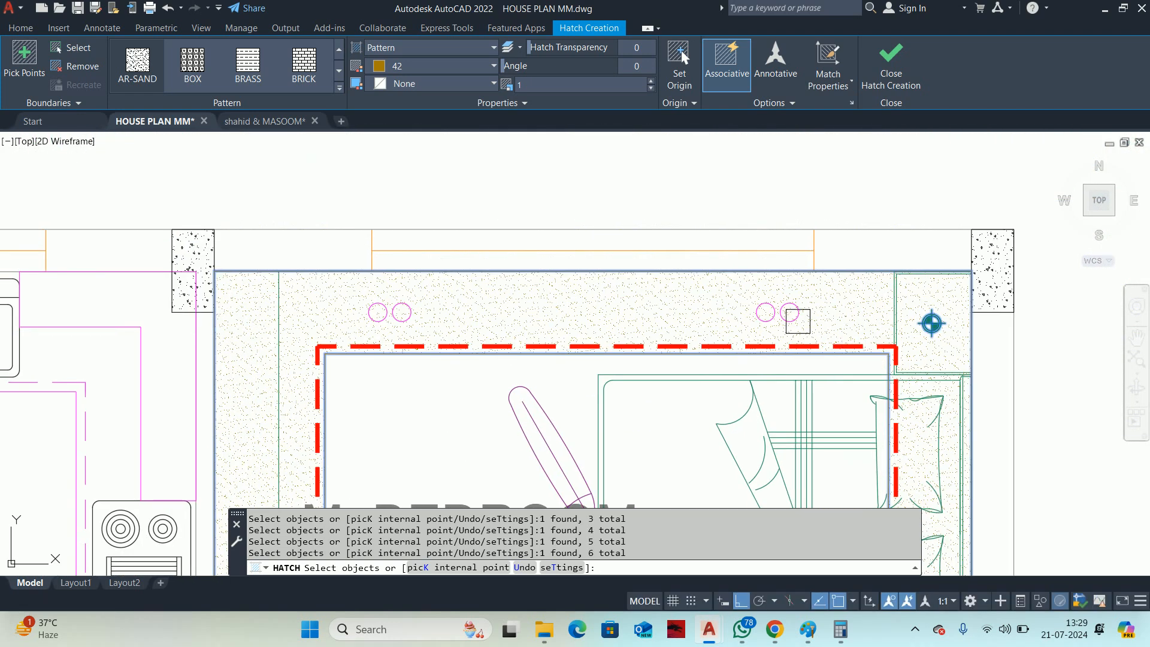
click(383, 297)
scroll(620, 227, down, 5)
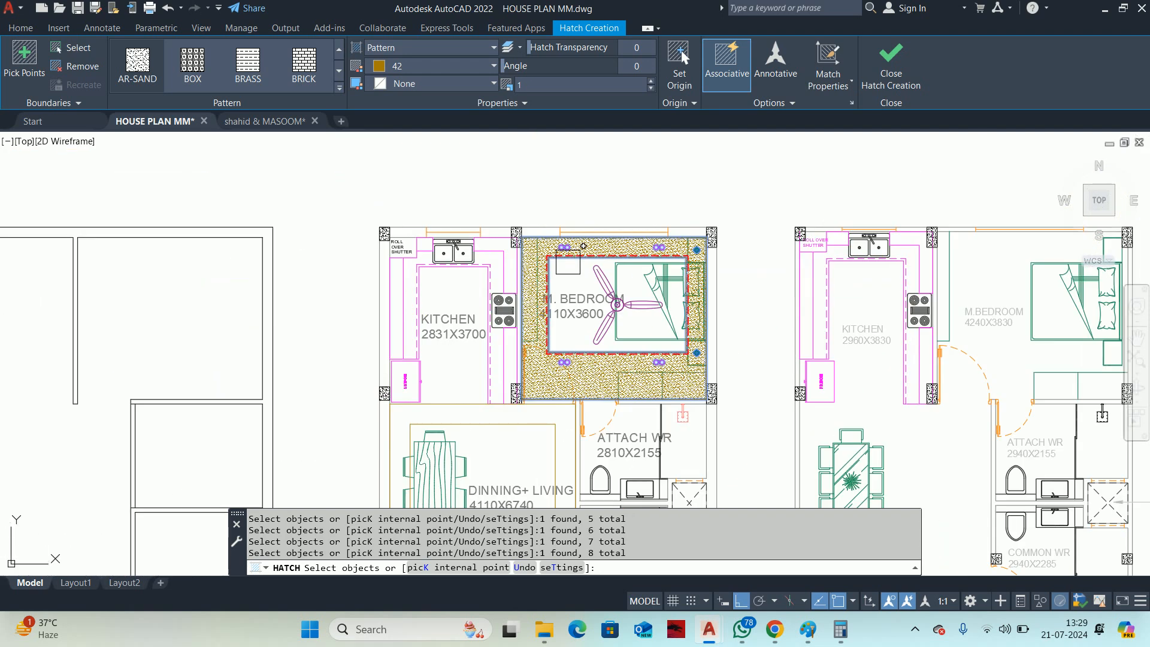
key(Escape)
key(Escape)
middle_drag(570, 350, 627, 198)
key(Escape)
key(Escape)
Stretch the dining-side edge of the living area's inner rectangle 225 toward the dining area.
middle_drag(550, 350, 542, 215)
scroll(566, 245, up, 2)
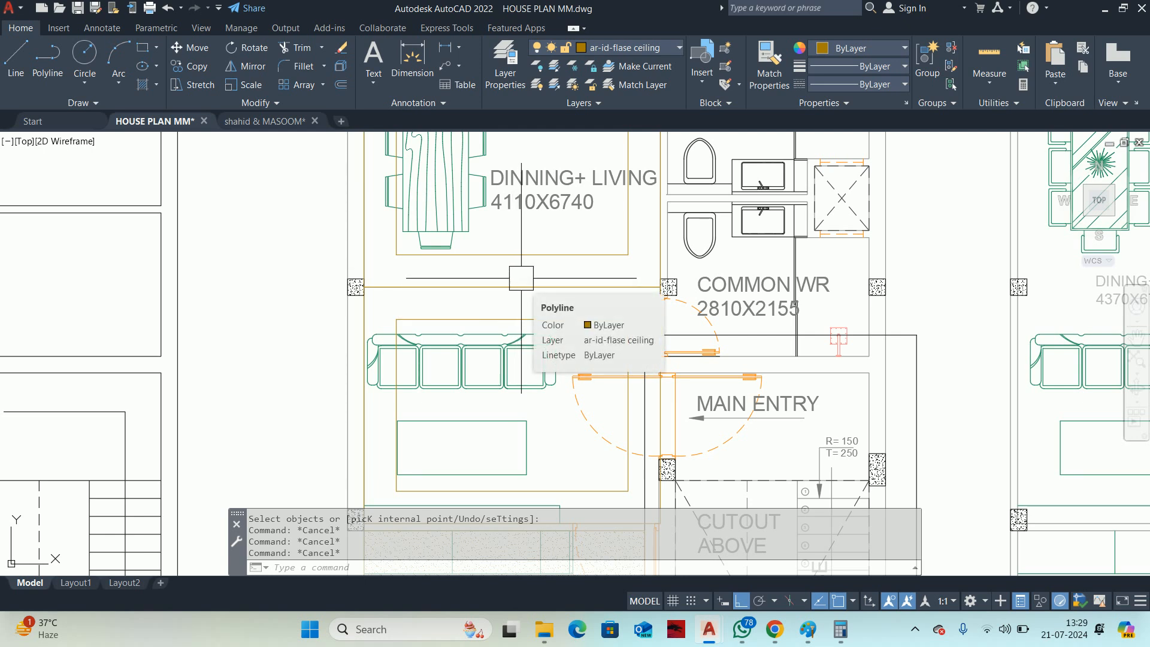
click(525, 318)
scroll(515, 323, up, 6)
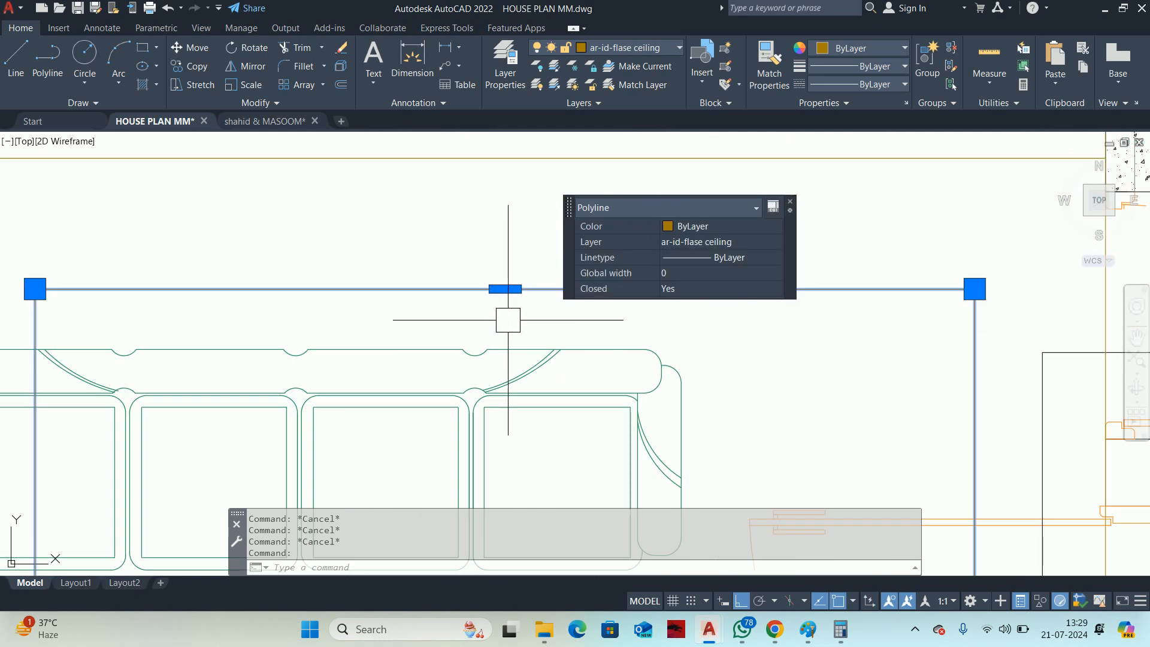
click(505, 289)
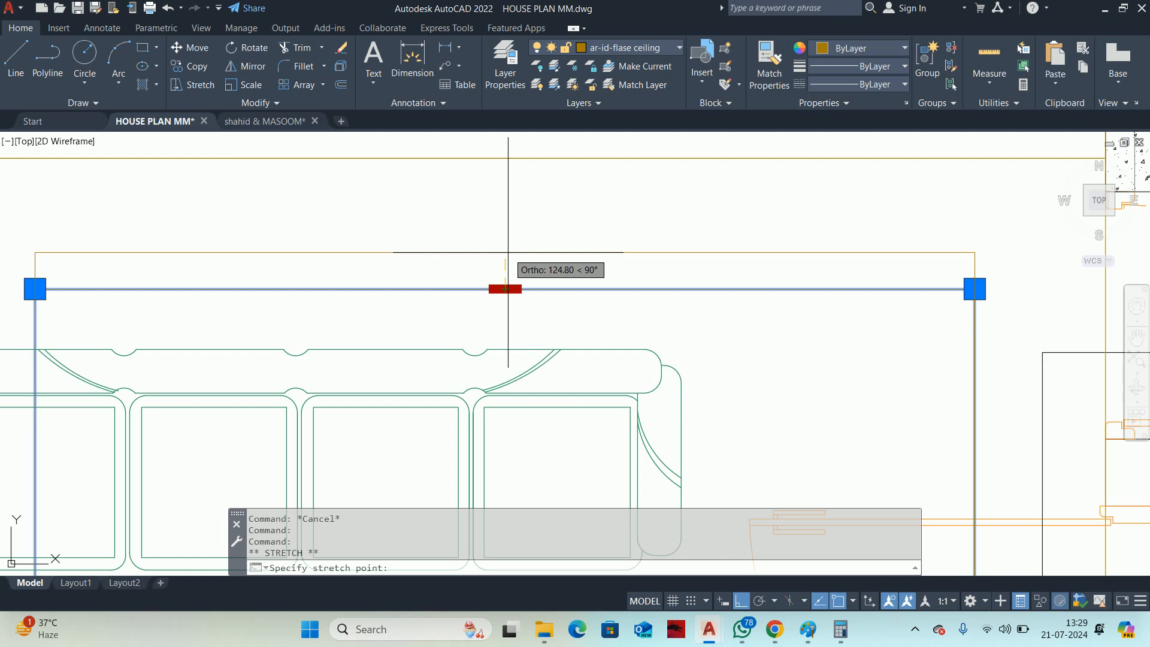
text(225)
key(Return)
scroll(509, 263, down, 2)
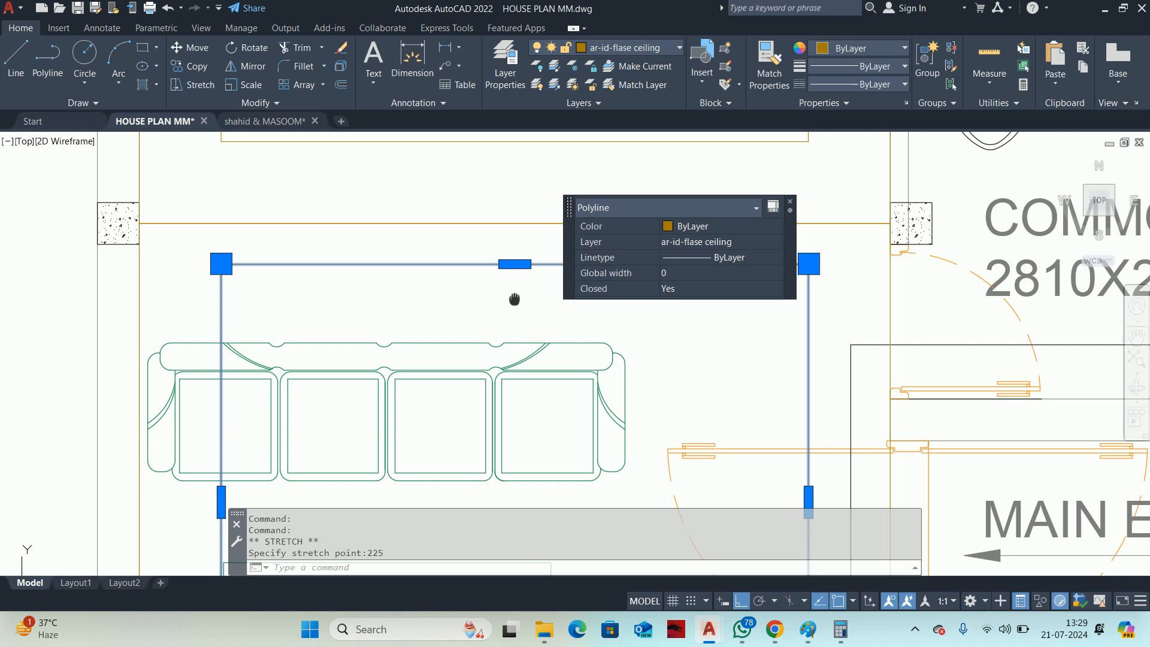
Stretch the living-side edge of the dining area's inner rectangle 225 toward the living area.
click(507, 223)
click(513, 220)
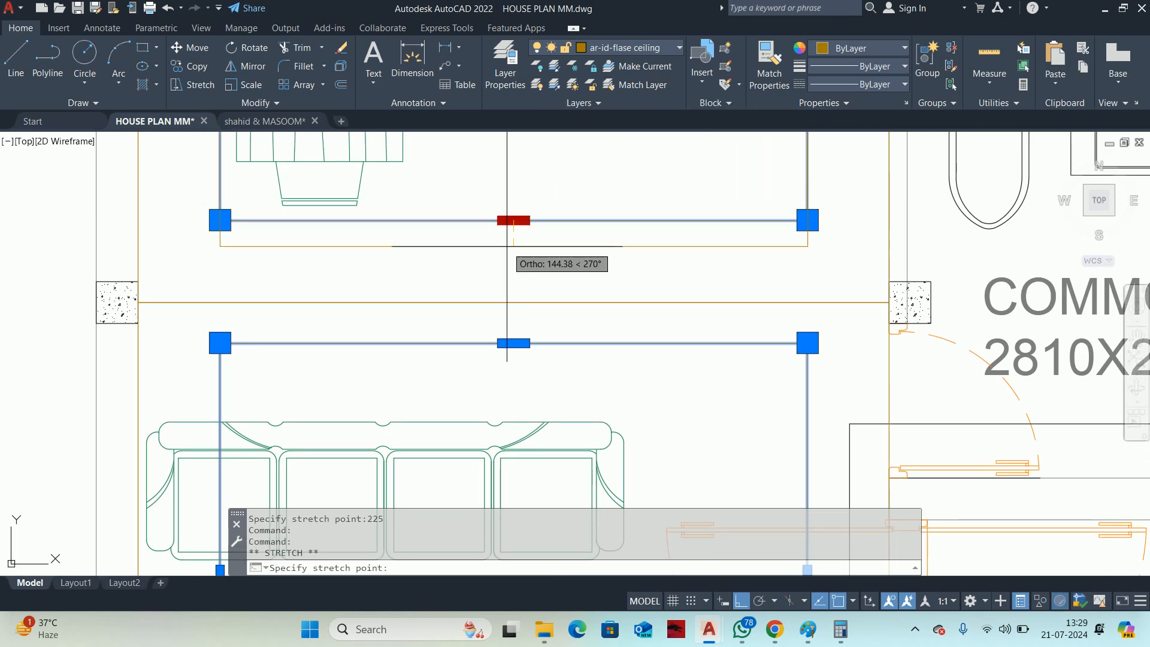
text(225)
key(Return)
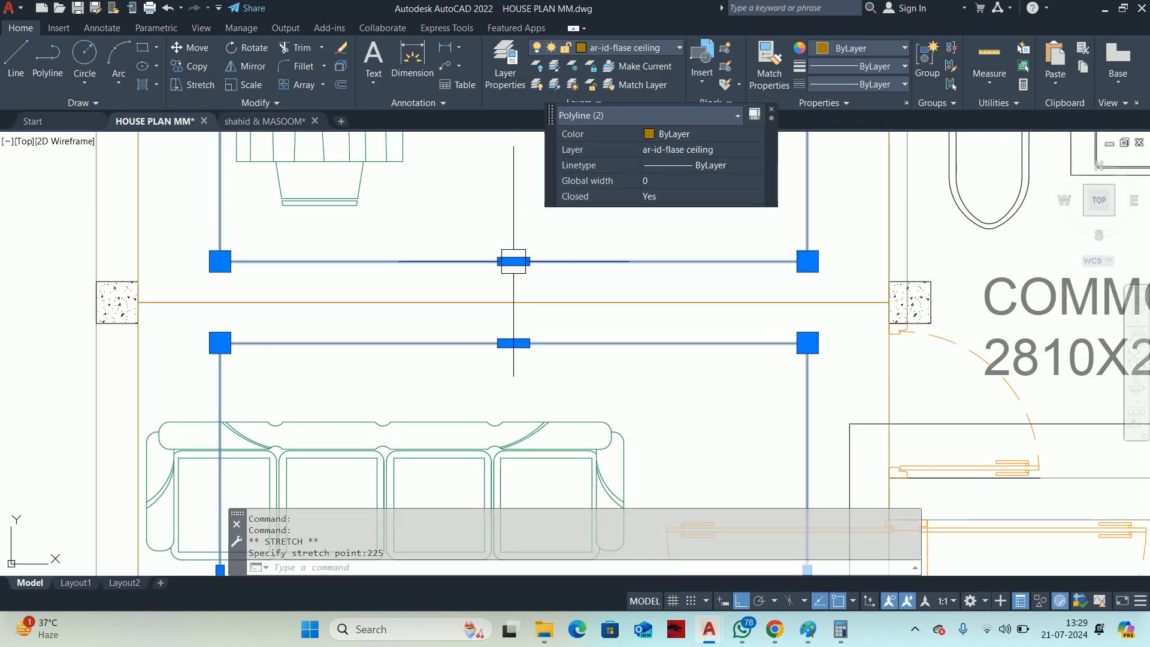
key(Escape)
scroll(471, 295, down, 6)
mouse_move(488, 337)
middle_down()
mouse_move(497, 263)
mouse_move(475, 326)
middle_up()
key(Escape)
key(Escape)
Offset the inner rectangles of the dining and living areas 40 outward.
text(o)
key(Return)
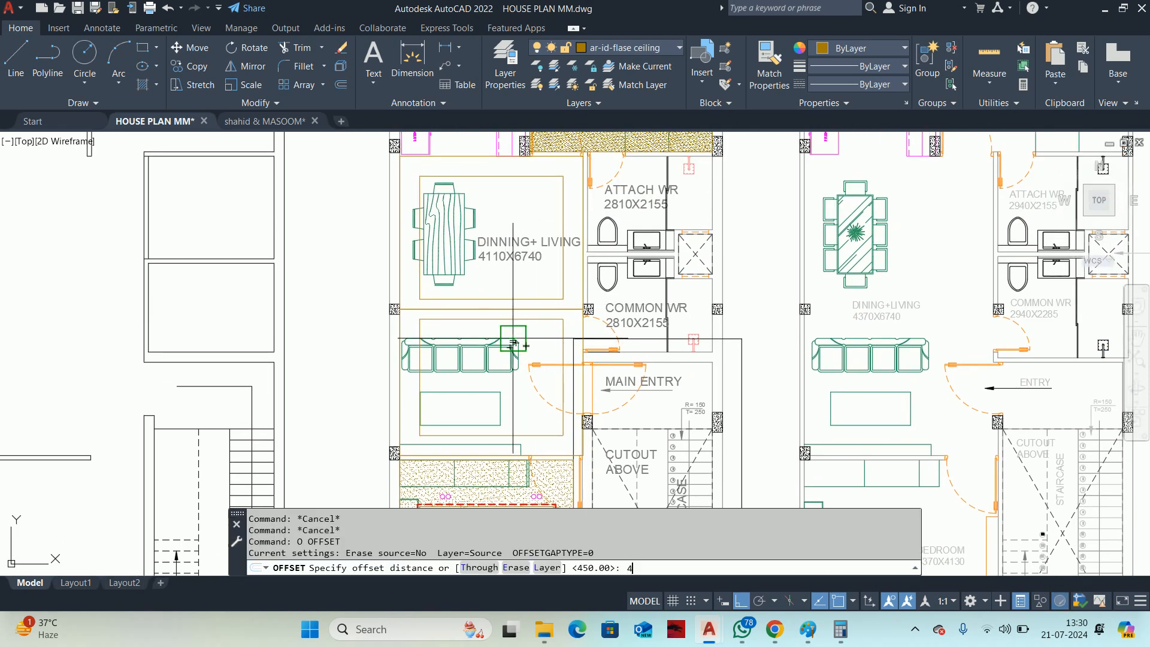
key(Return)
scroll(526, 179, up, 6)
click(527, 249)
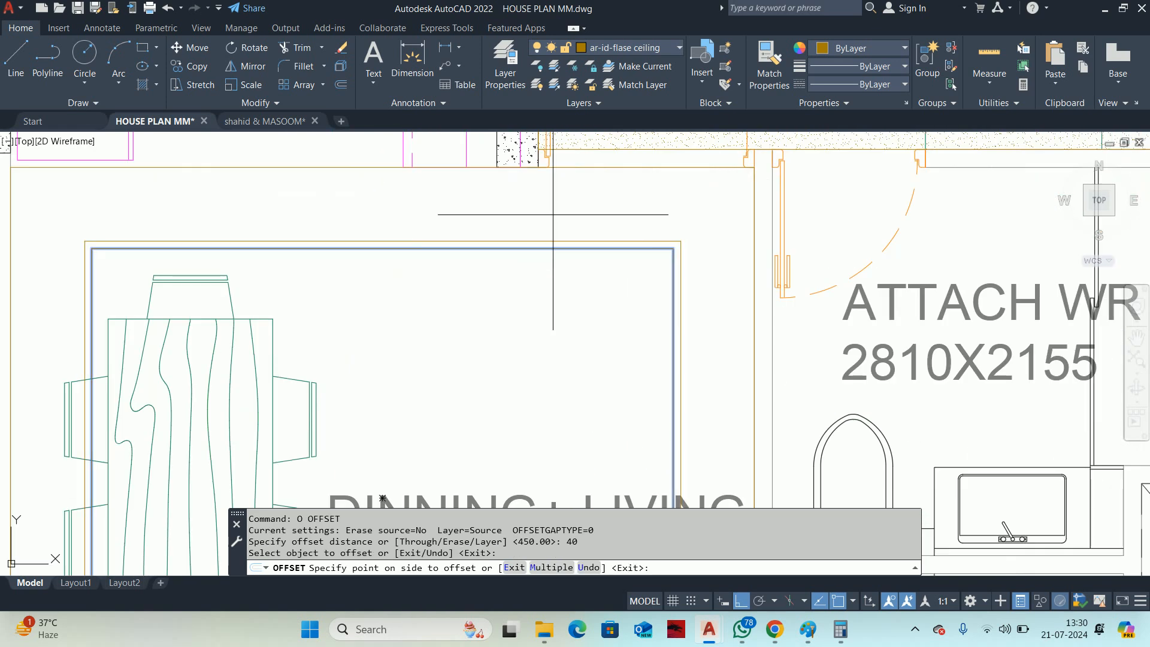
click(538, 253)
scroll(538, 253, down, 5)
scroll(491, 336, up, 5)
click(564, 296)
click(575, 260)
key(Escape)
key(Escape)
key(Escape)
key(Escape)
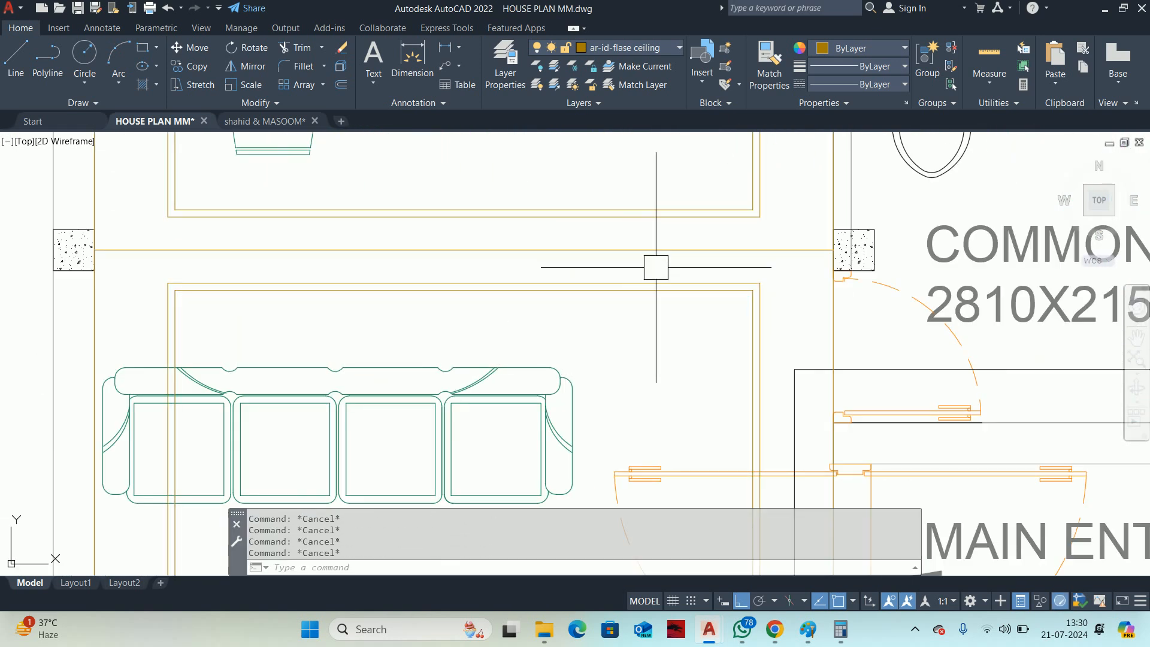
Trim away the overlapping outline edges that separate the dining area from the living area.
text(tr)
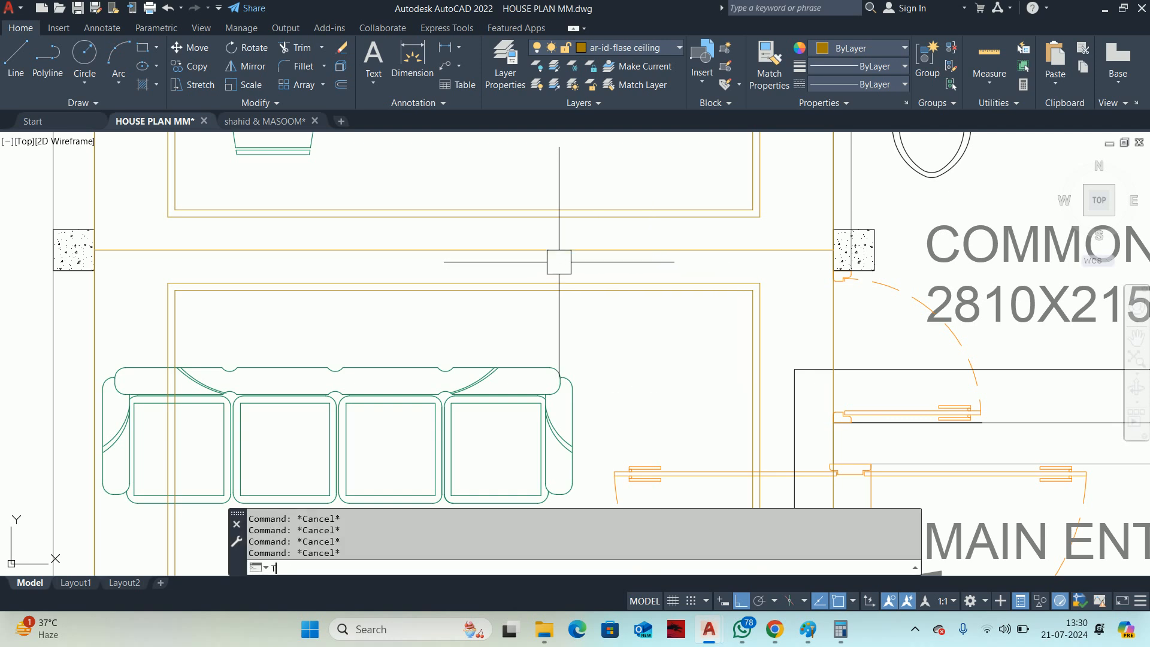
key(Return)
click(549, 246)
click(546, 249)
scroll(566, 255, up, 2)
click(565, 243)
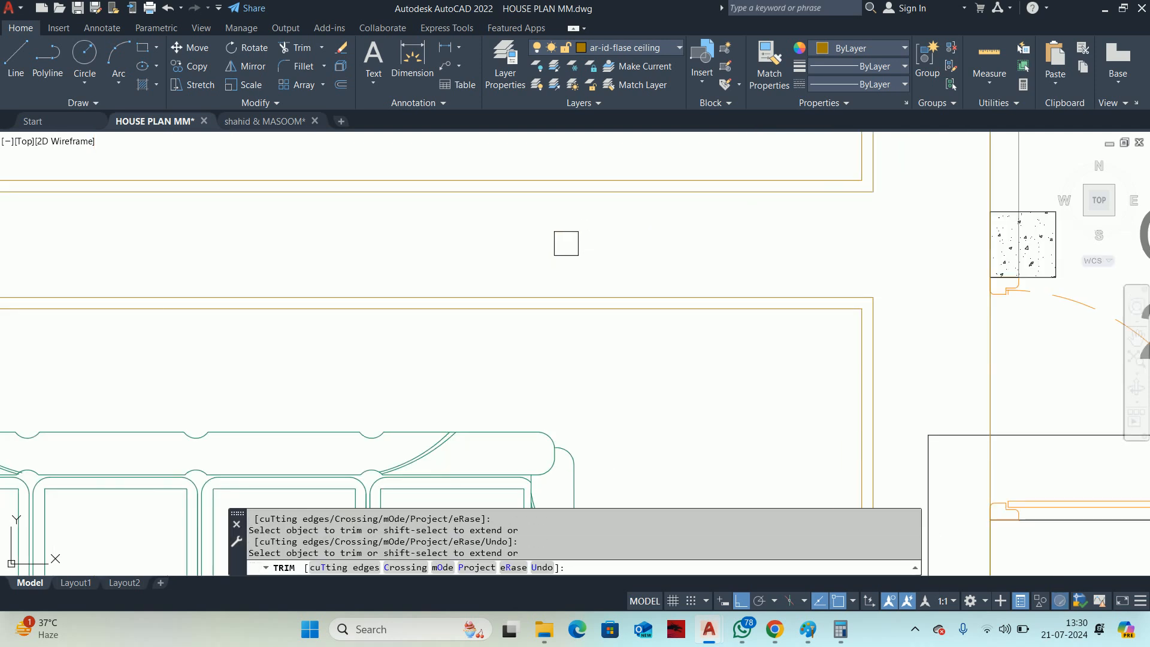
key(Escape)
key(Escape)
key(Escape)
Join the remaining segments of the dining and living outlines into one polyline.
scroll(696, 279, down, 4)
text(j)
key(Return)
click(810, 302)
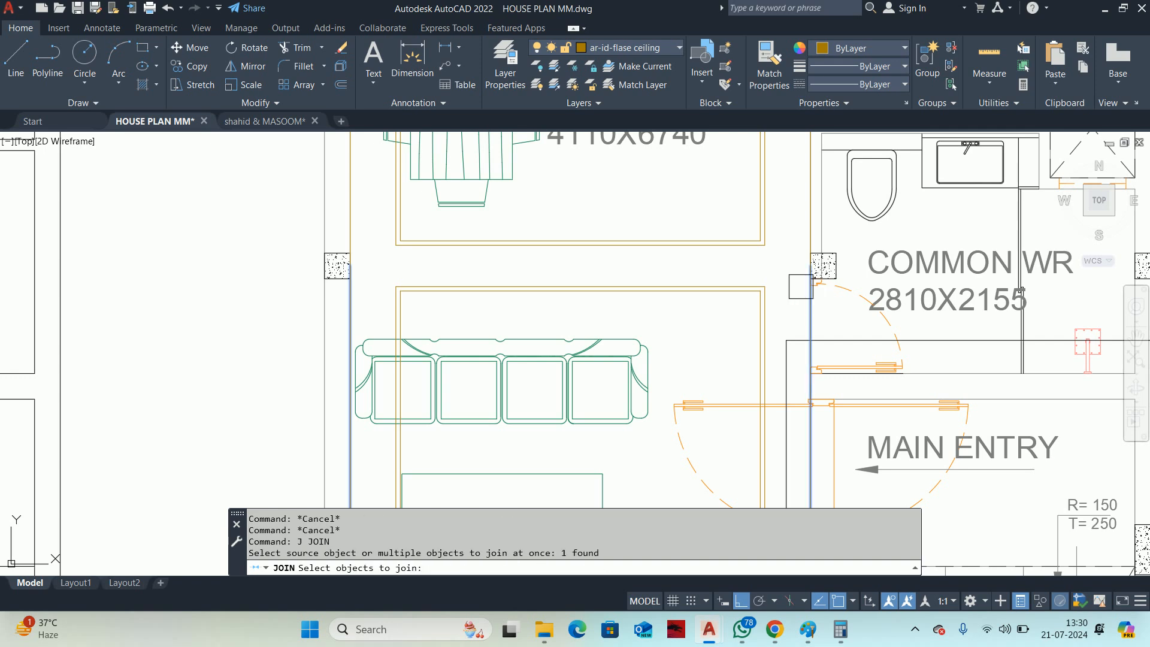
click(806, 220)
key(Return)
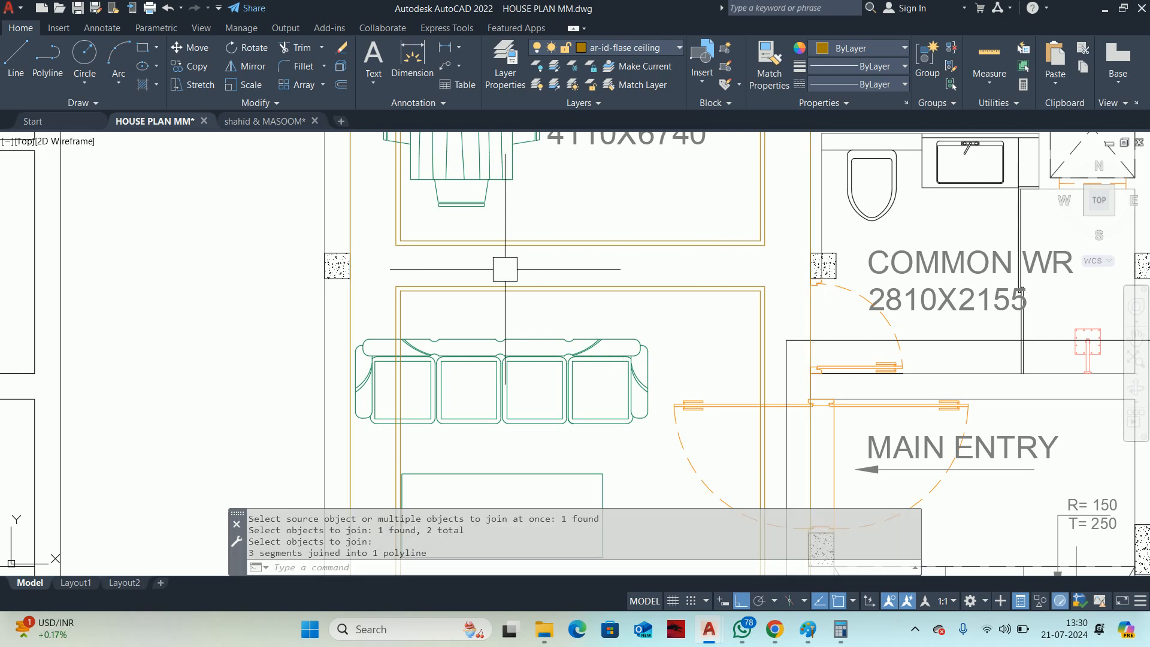
click(358, 224)
click(358, 224)
click(349, 211)
scroll(357, 229, down, 5)
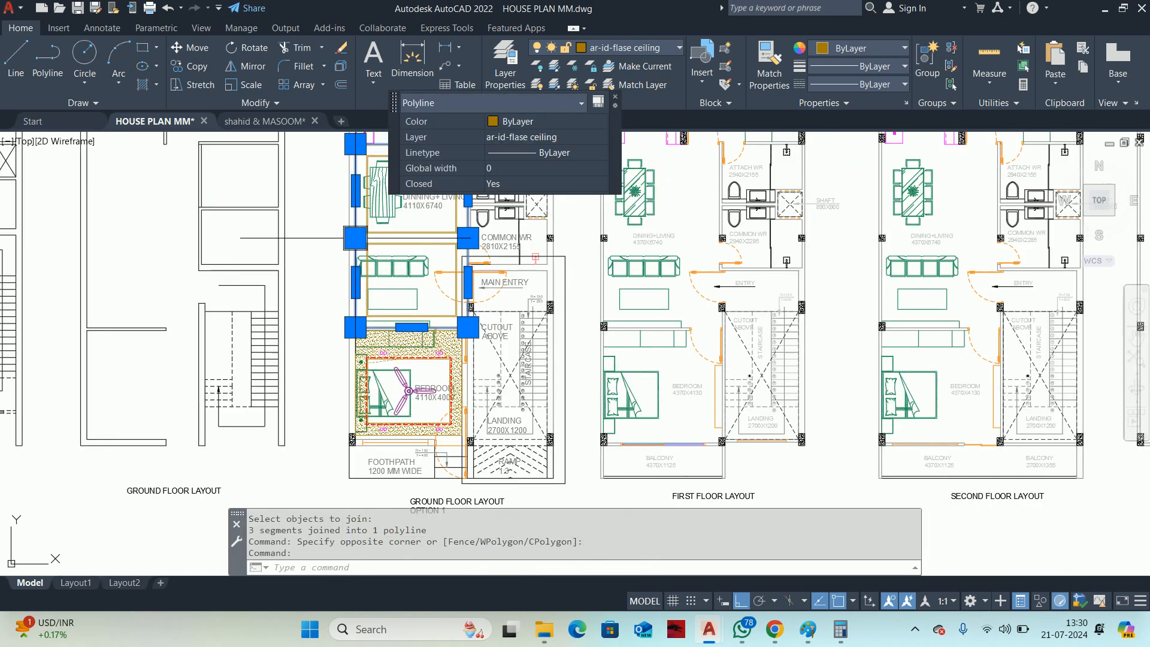
key(Escape)
key(Escape)
key(Escape)
Measure the area of the joined dining-living outline as an object and open the QuickCalc calculator.
scroll(340, 241, up, 2)
middle_drag(374, 263, 419, 287)
scroll(420, 287, down, 1)
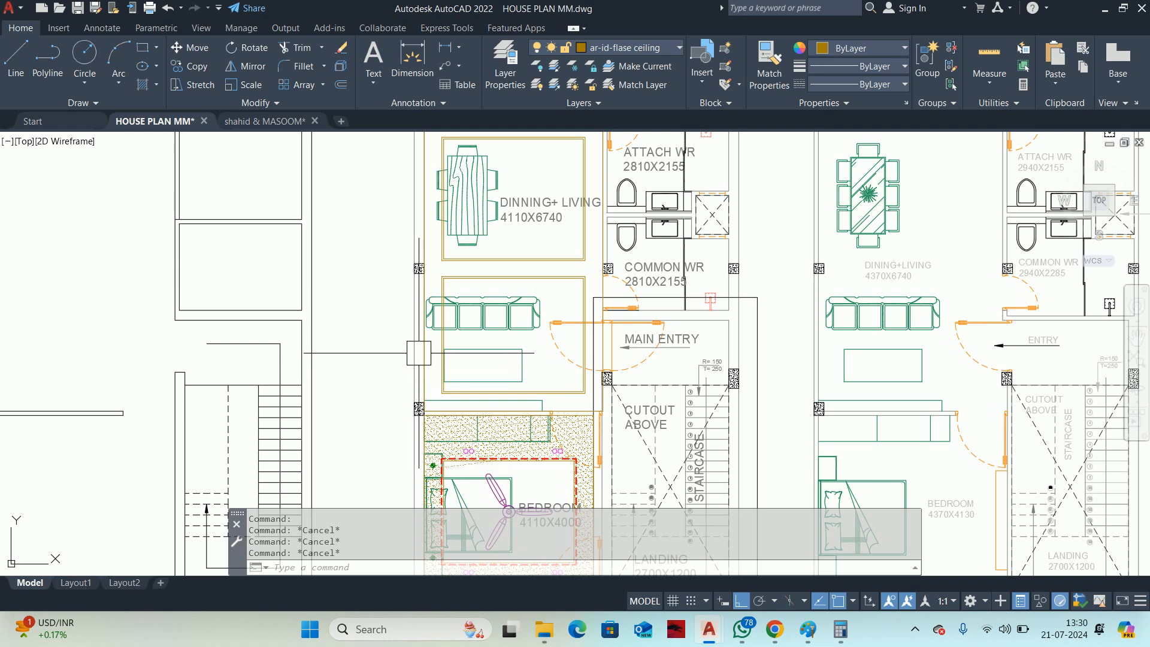
middle_drag(425, 353, 436, 387)
key(Return)
text(O)
key(Return)
scroll(525, 260, up, 3)
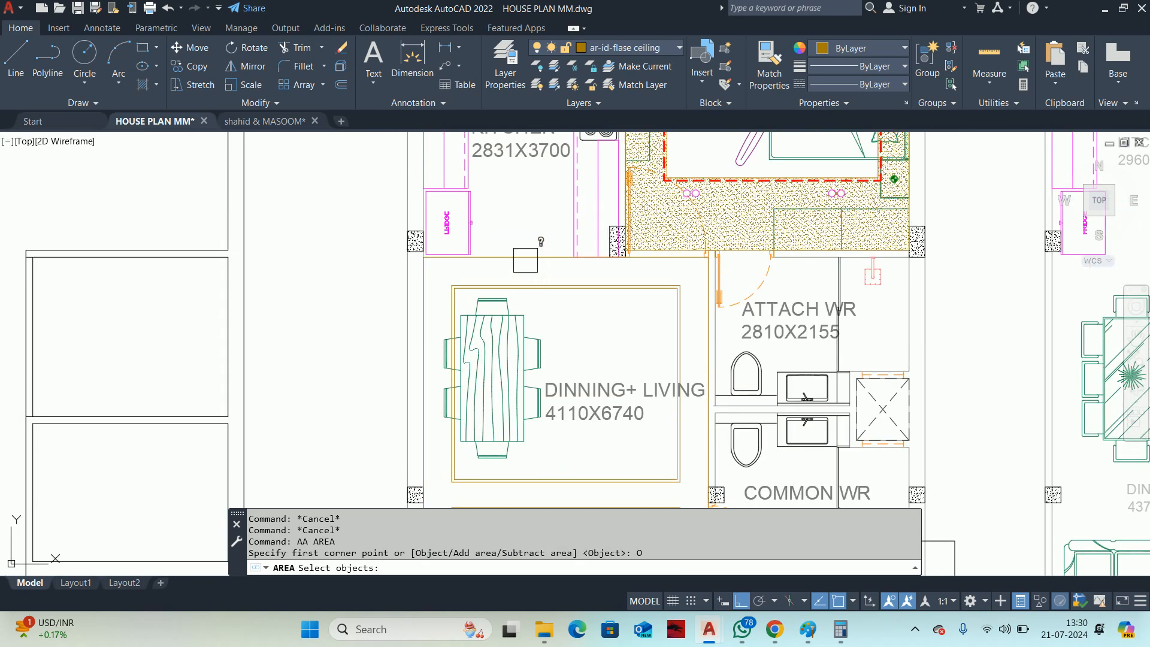
click(525, 260)
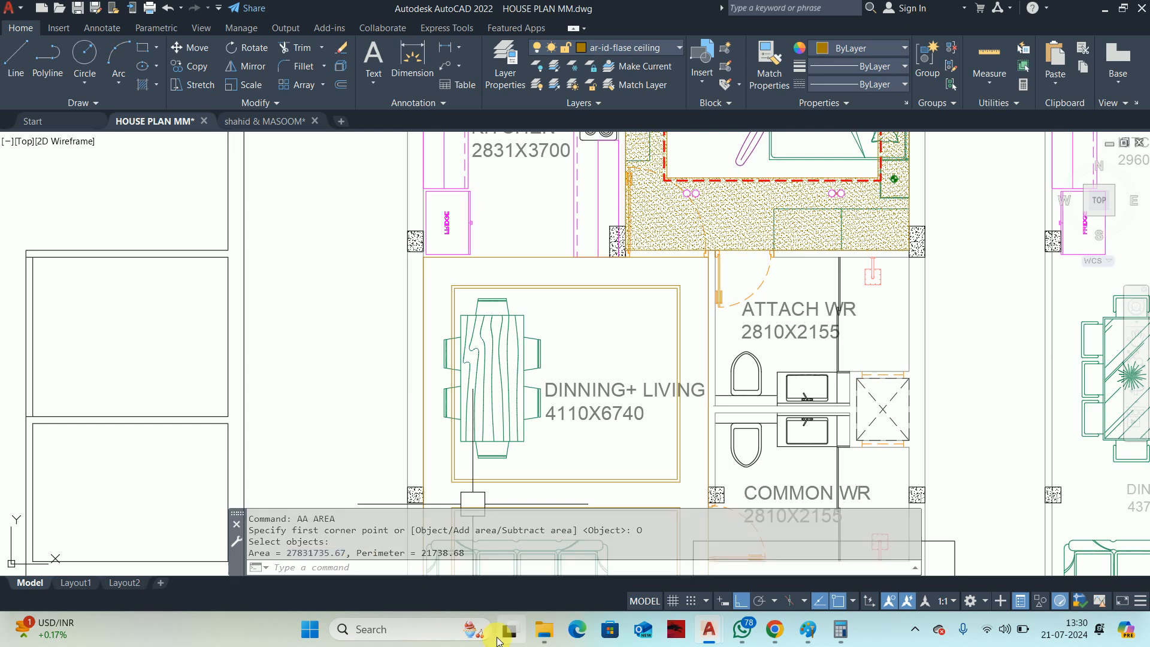
key(Return)
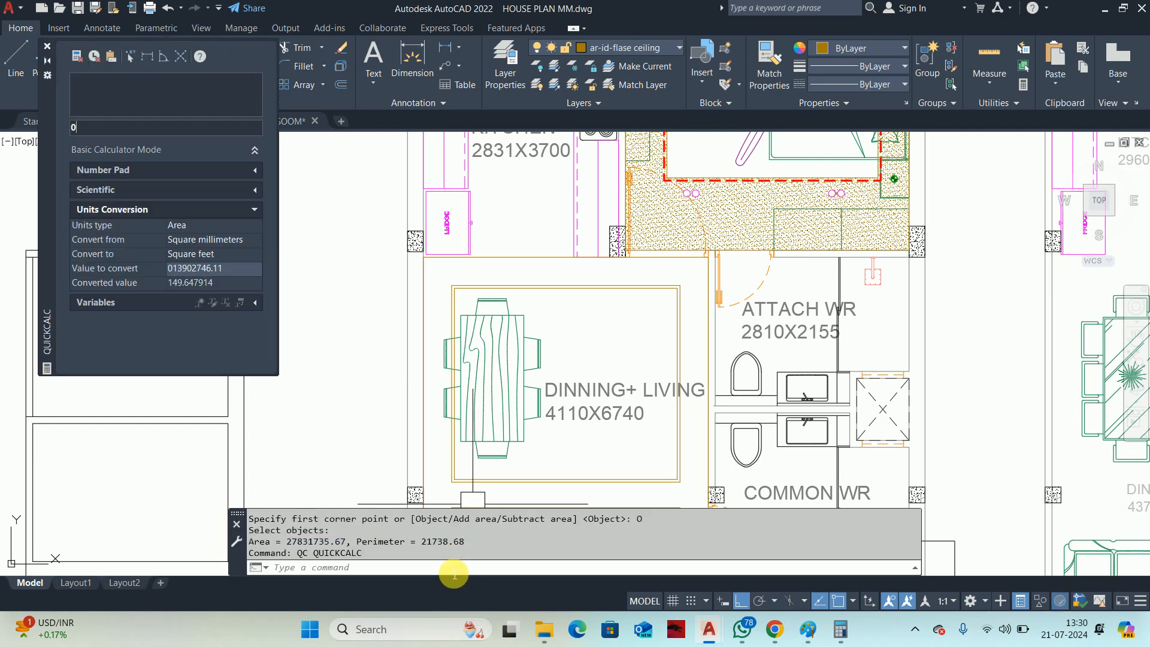
Convert the area 27831735.67 from square millimetres to square feet, then close the QuickCalc calculator.
click(226, 270)
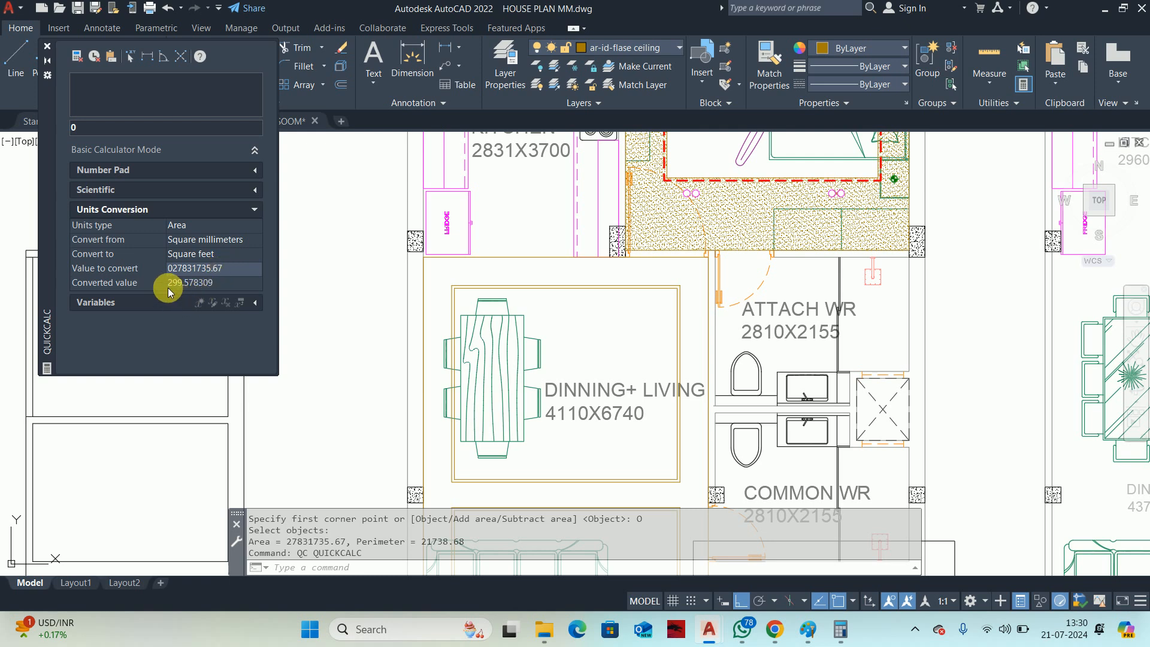
click(48, 46)
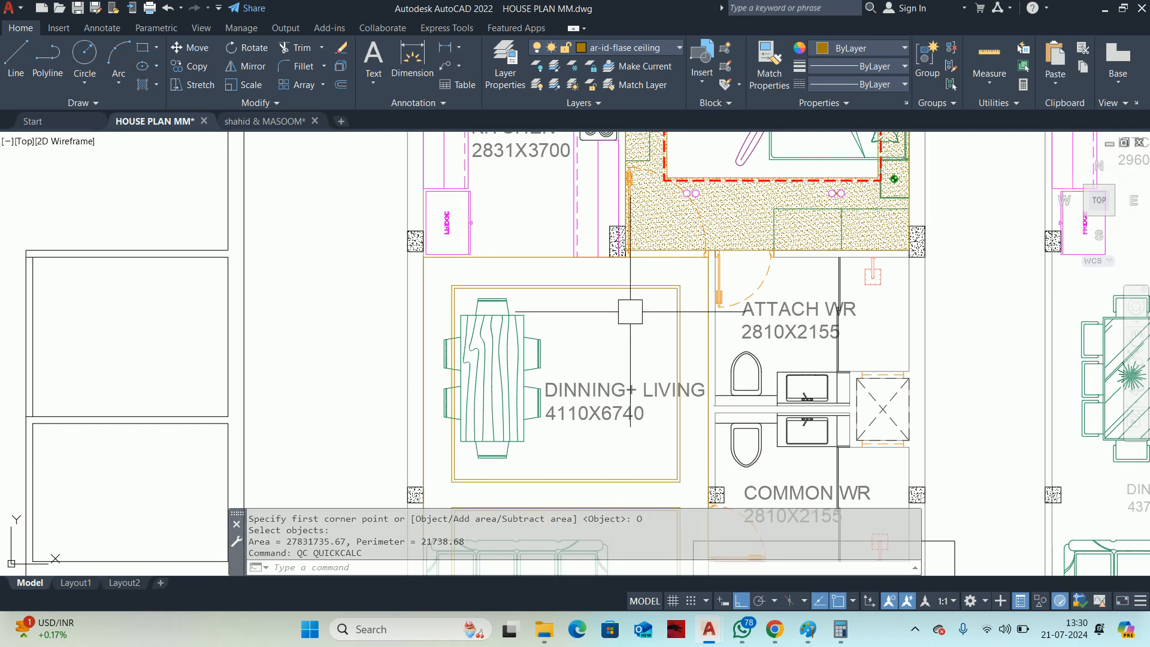
Switch to the Windows Calculator, divide 300 by 9, and minimise it to return to the drawing.
middle_drag(542, 459, 553, 339)
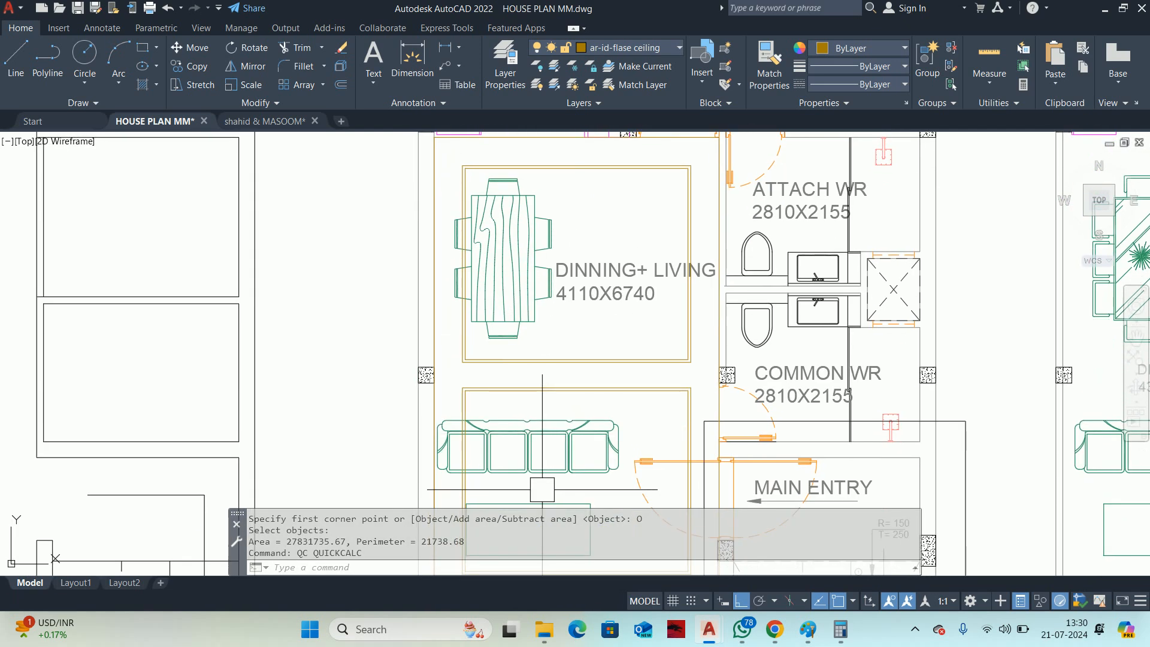
click(839, 628)
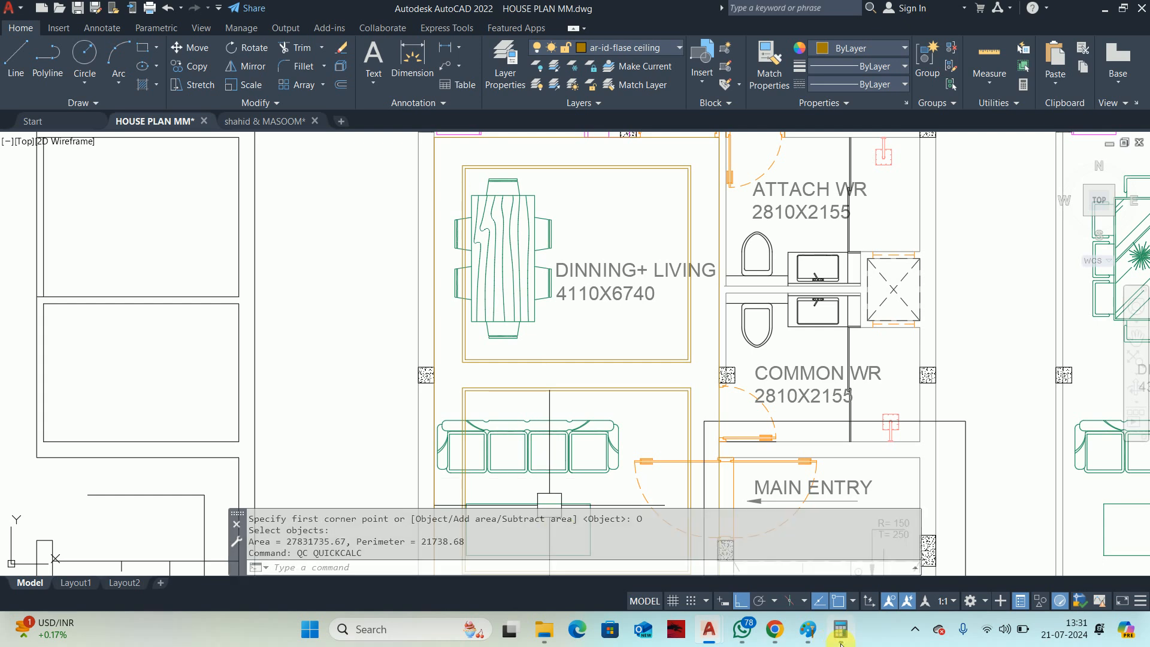
click(852, 449)
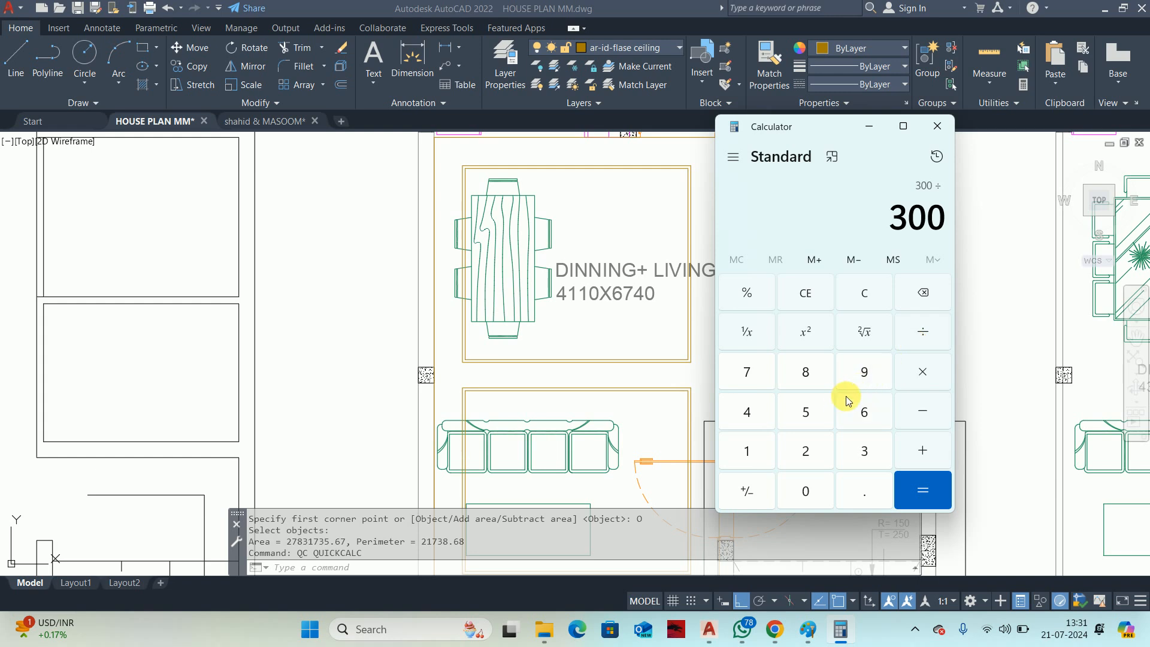
click(864, 376)
click(927, 502)
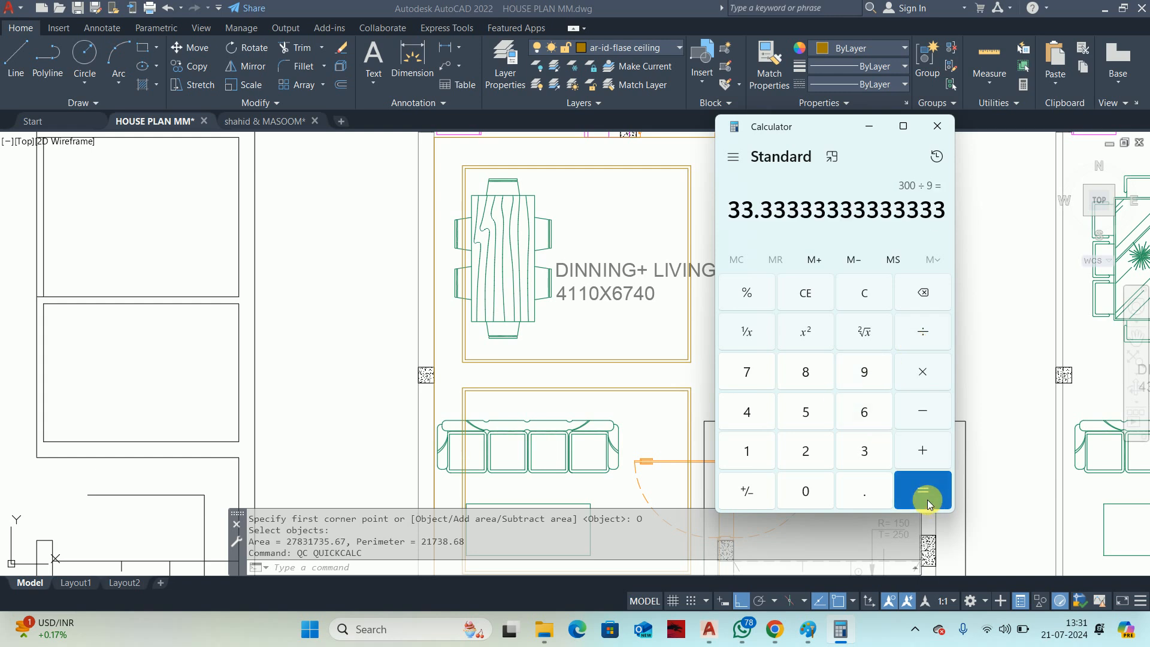
click(871, 126)
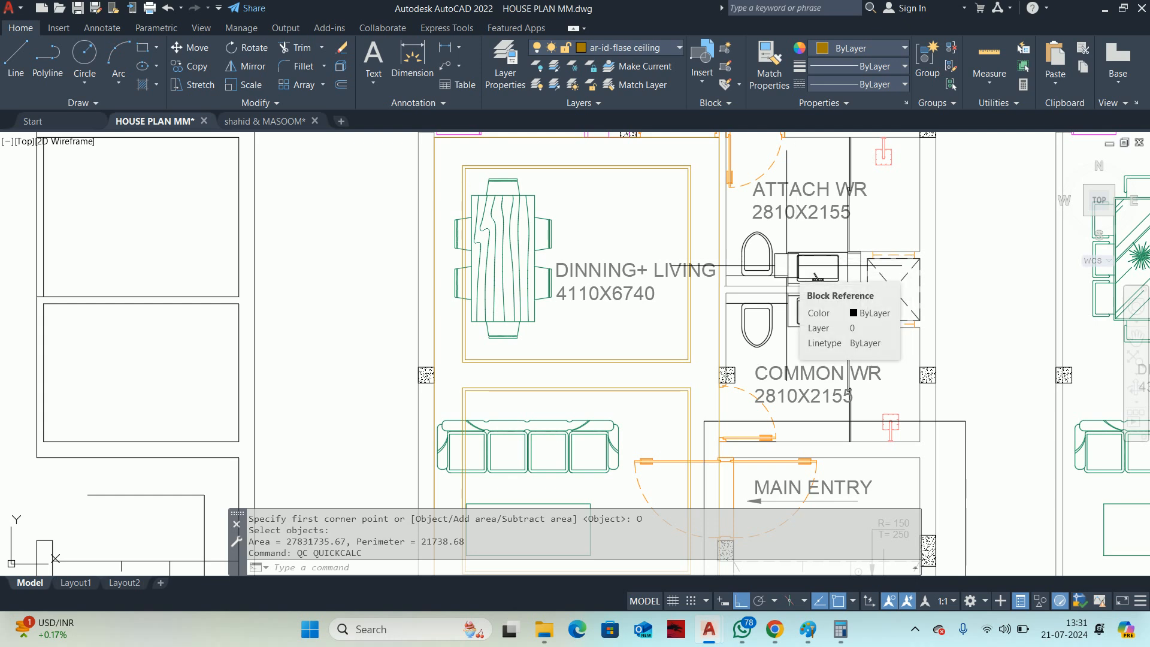
Examine the dining-living false ceiling outlines and the border around them in the ground floor plan.
scroll(638, 359, down, 4)
middle_drag(638, 370, 628, 305)
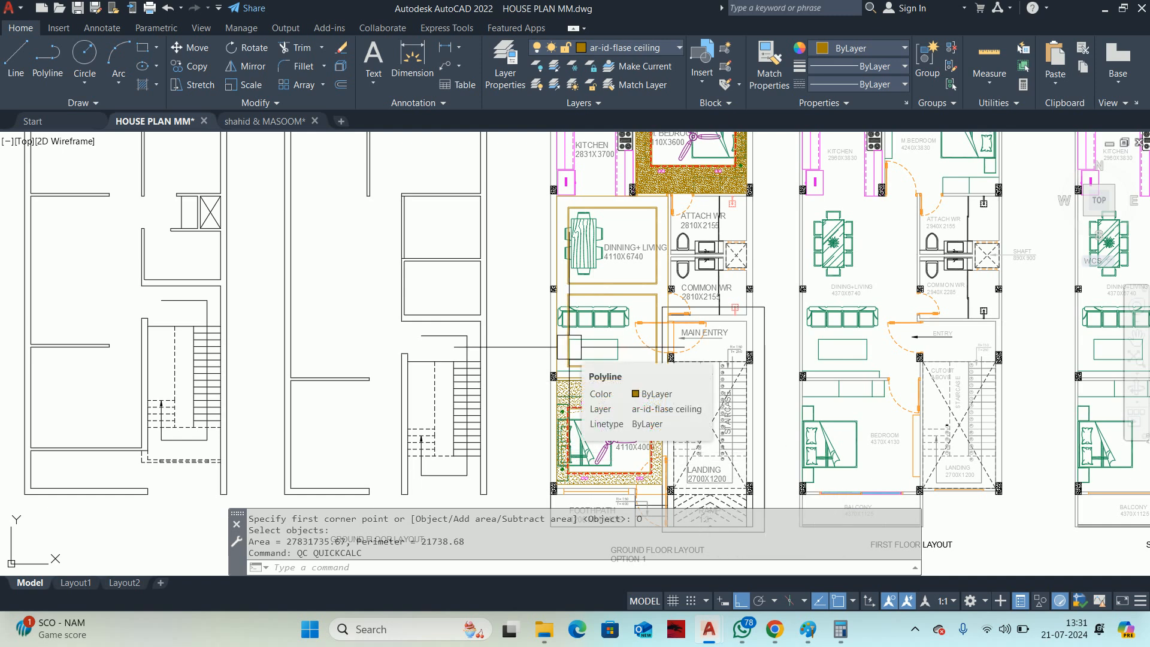
middle_drag(561, 336, 571, 363)
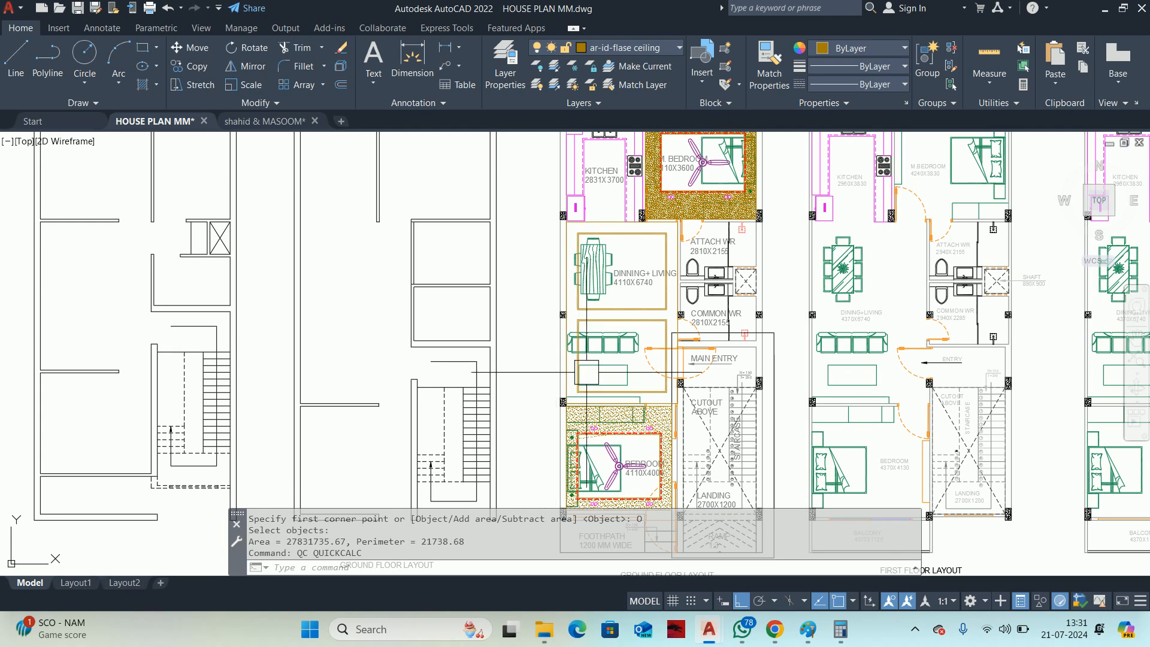
scroll(580, 389, up, 2)
middle_drag(579, 341, 593, 418)
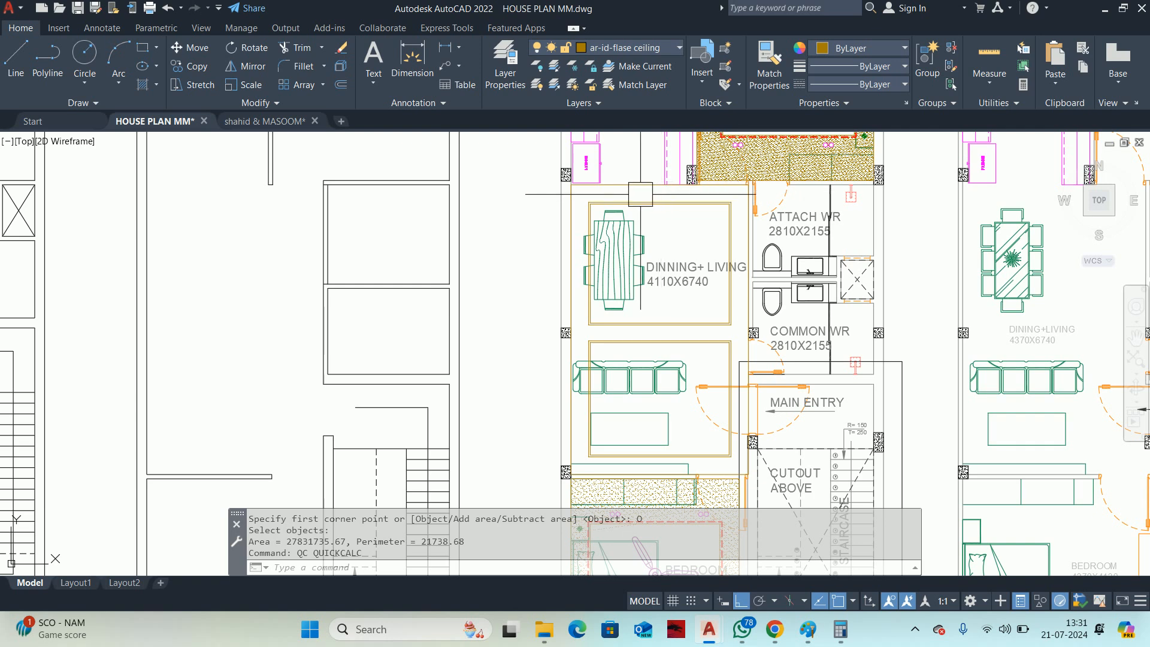
mouse_move(706, 328)
middle_down()
mouse_move(665, 261)
mouse_move(661, 416)
middle_up()
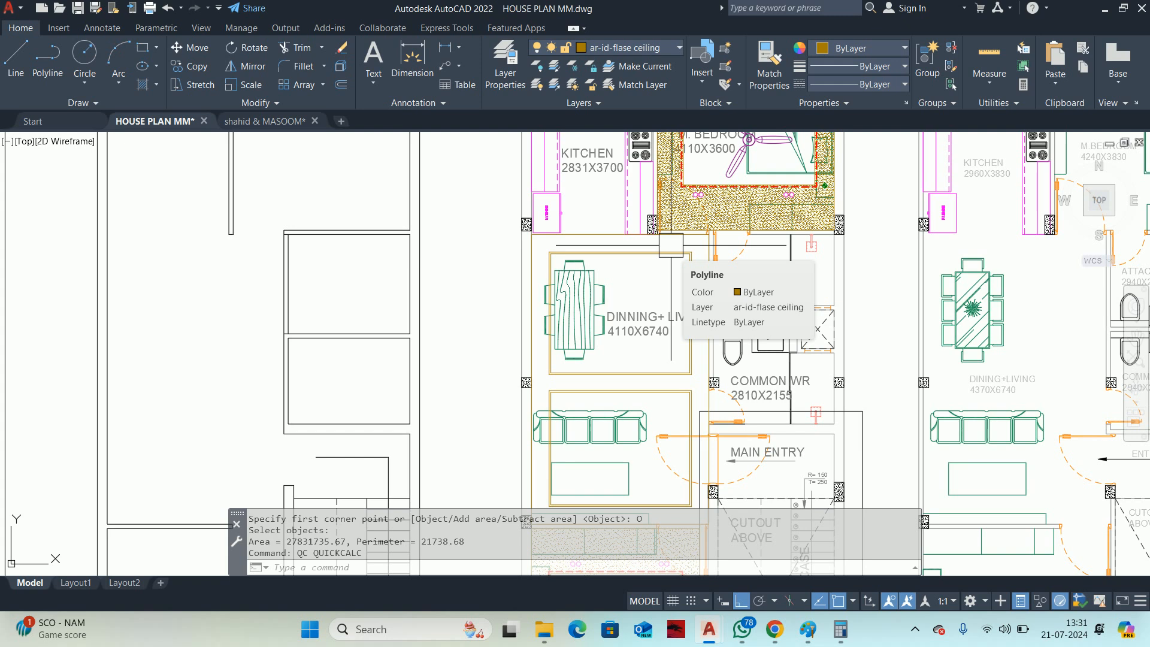
scroll(670, 245, down, 3)
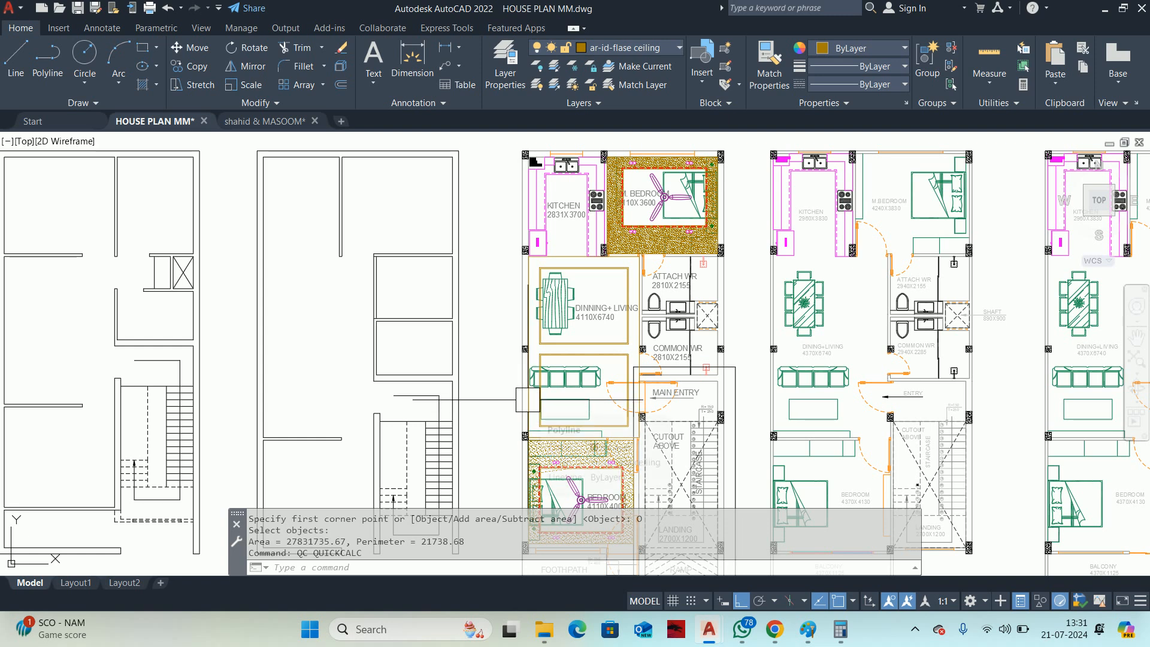
Draw a horizontal line between the dining and living ceiling rectangles, from the column by the common WR to the opposite outer outline.
scroll(570, 371, up, 2)
text(l)
key(Return)
scroll(623, 356, up, 3)
click(722, 315)
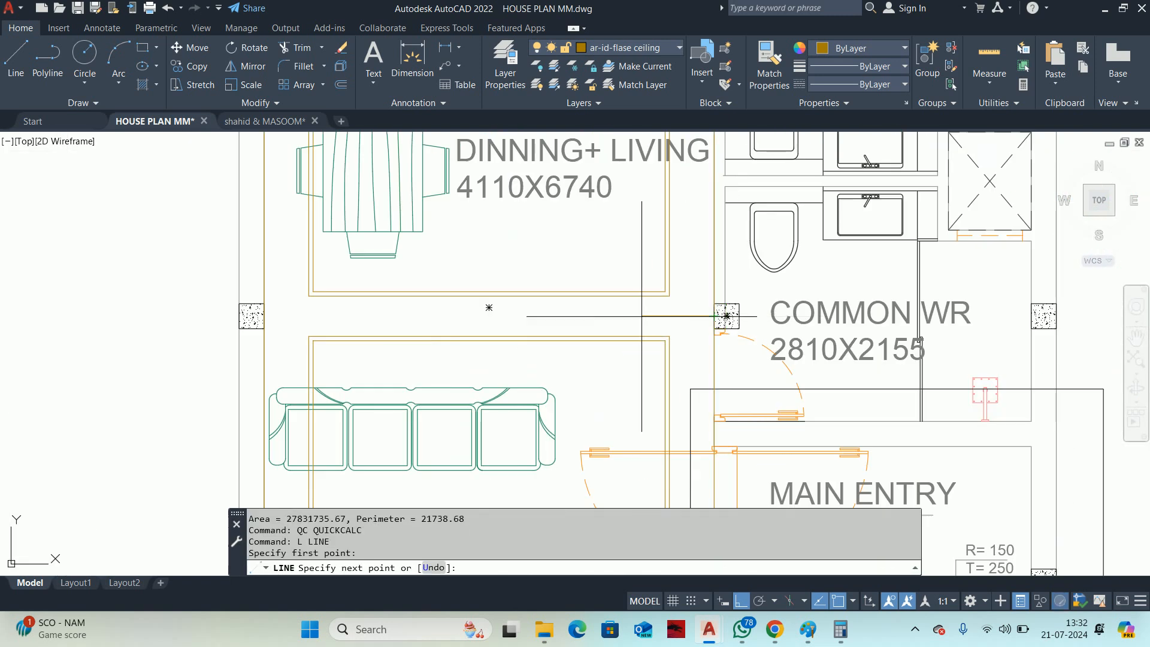
click(264, 315)
key(Escape)
key(Escape)
scroll(239, 359, down, 2)
middle_drag(239, 359, 638, 304)
key(Escape)
key(Escape)
Copy a spotlight pair from the master bedroom by its circle centre to the outer-wall end of the horizontal dividing line.
scroll(643, 305, up, 2)
scroll(650, 254, down, 2)
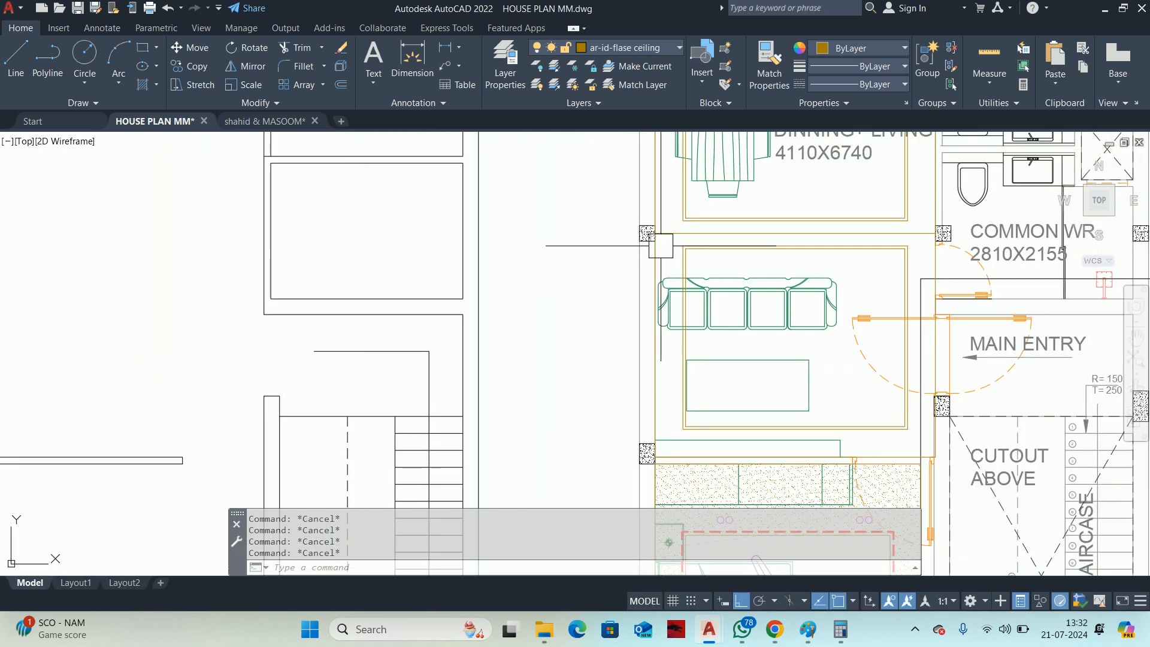
scroll(670, 318, down, 3)
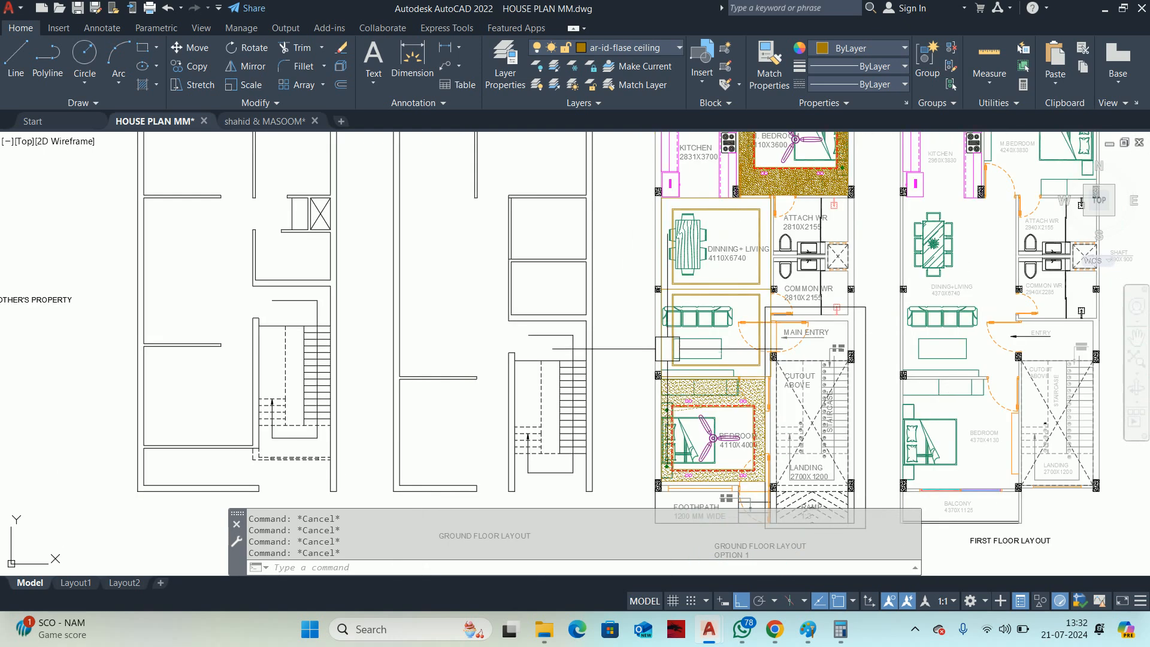
text(o)
key(Return)
scroll(678, 349, down, 3)
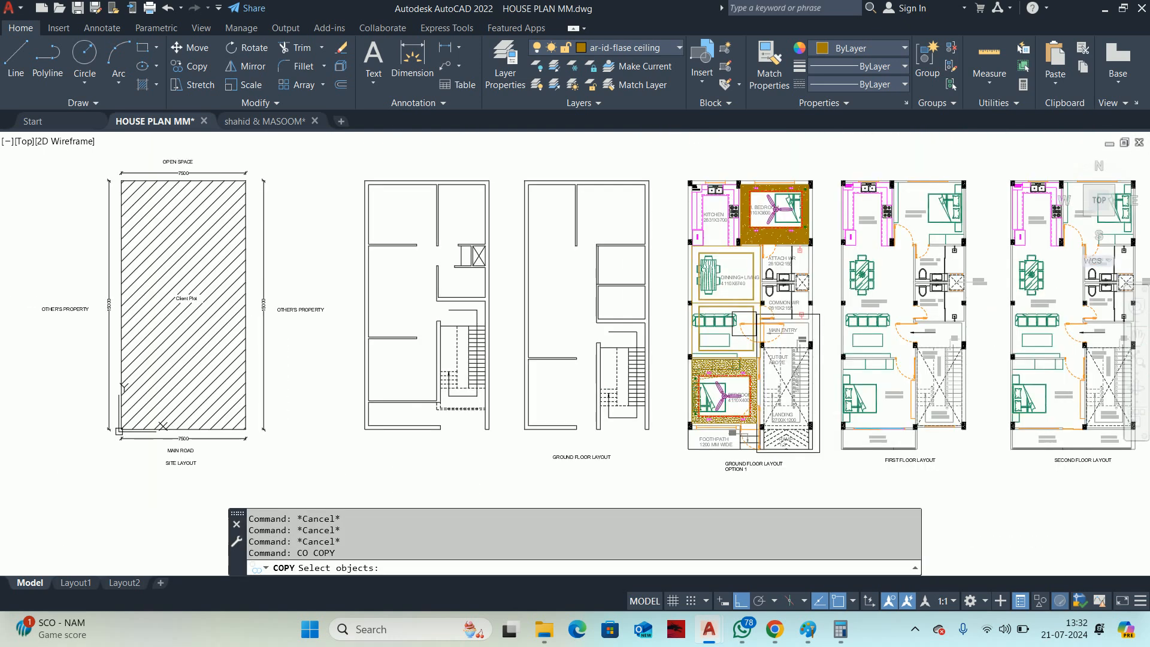
scroll(794, 328, up, 10)
click(794, 329)
key(Return)
scroll(784, 331, up, 6)
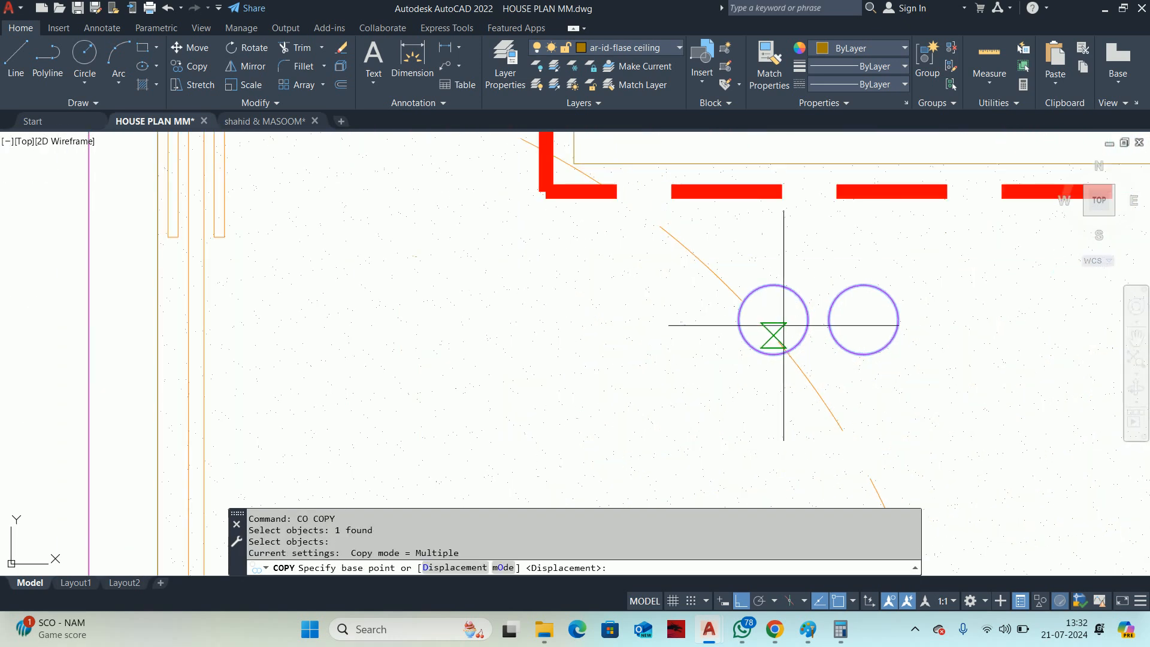
click(773, 319)
scroll(616, 413, down, 6)
middle_drag(585, 425, 1013, 278)
scroll(845, 413, down, 2)
middle_drag(844, 413, 1101, 284)
scroll(966, 348, down, 2)
middle_drag(962, 349, 906, 244)
scroll(863, 275, down, 4)
scroll(837, 365, up, 4)
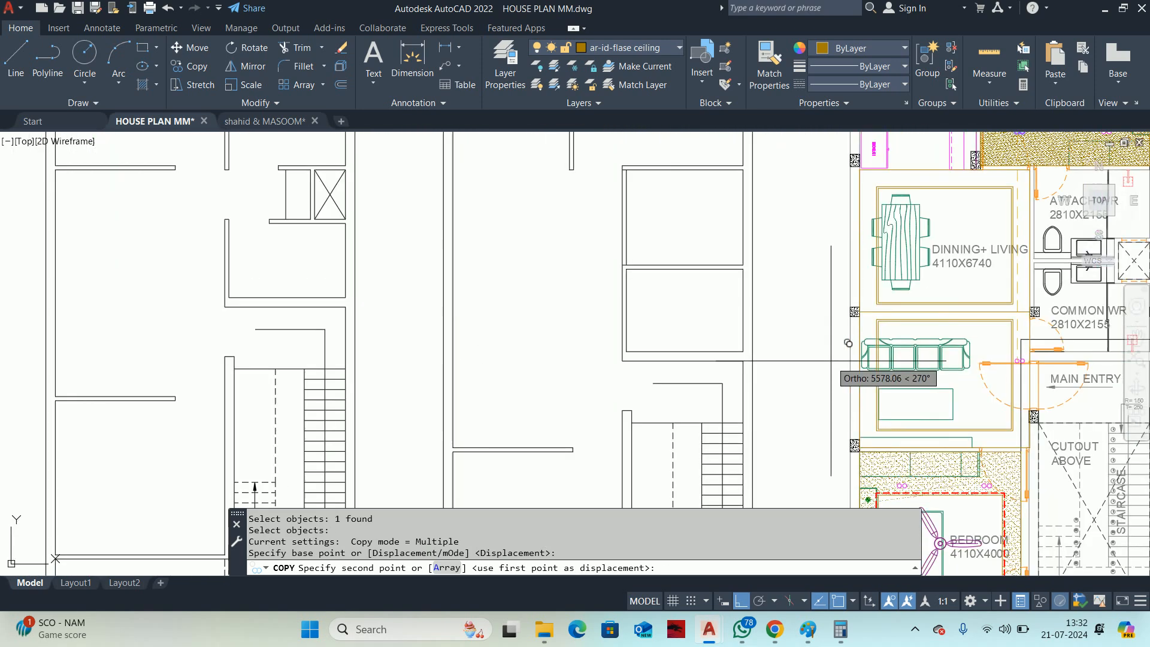
scroll(901, 251, up, 4)
click(834, 342)
key(Escape)
key(Escape)
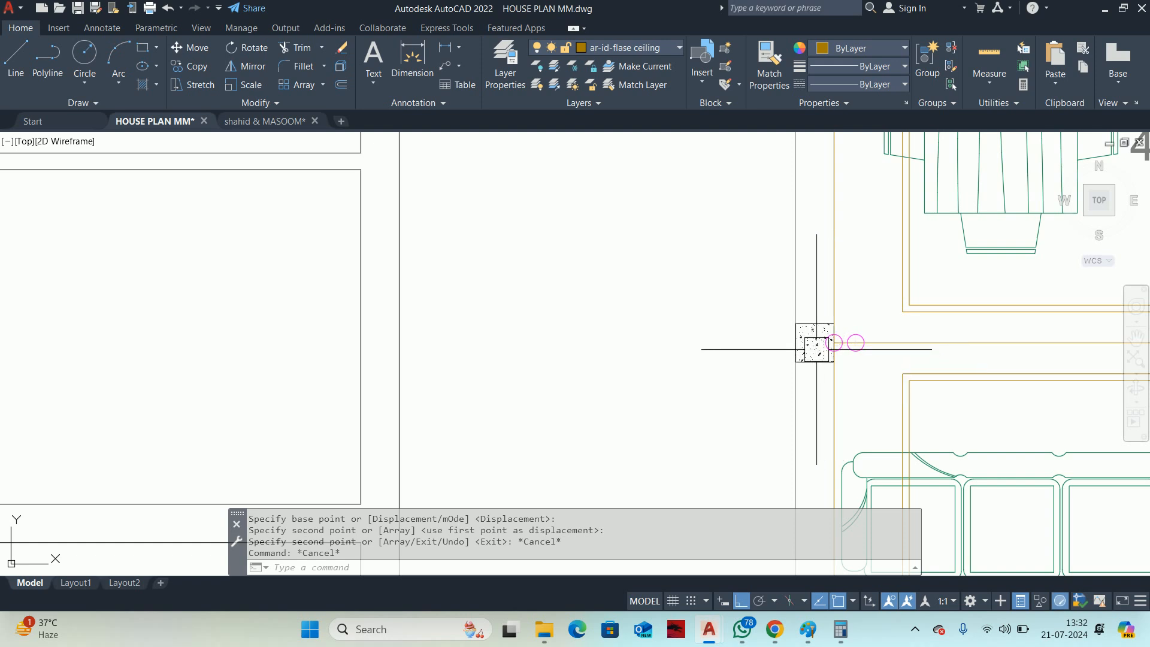
Rotate the copied spotlight pair about its circle centre so the two circles stand vertically above each other.
key(Return)
click(839, 334)
key(Return)
scroll(839, 344, up, 5)
click(814, 337)
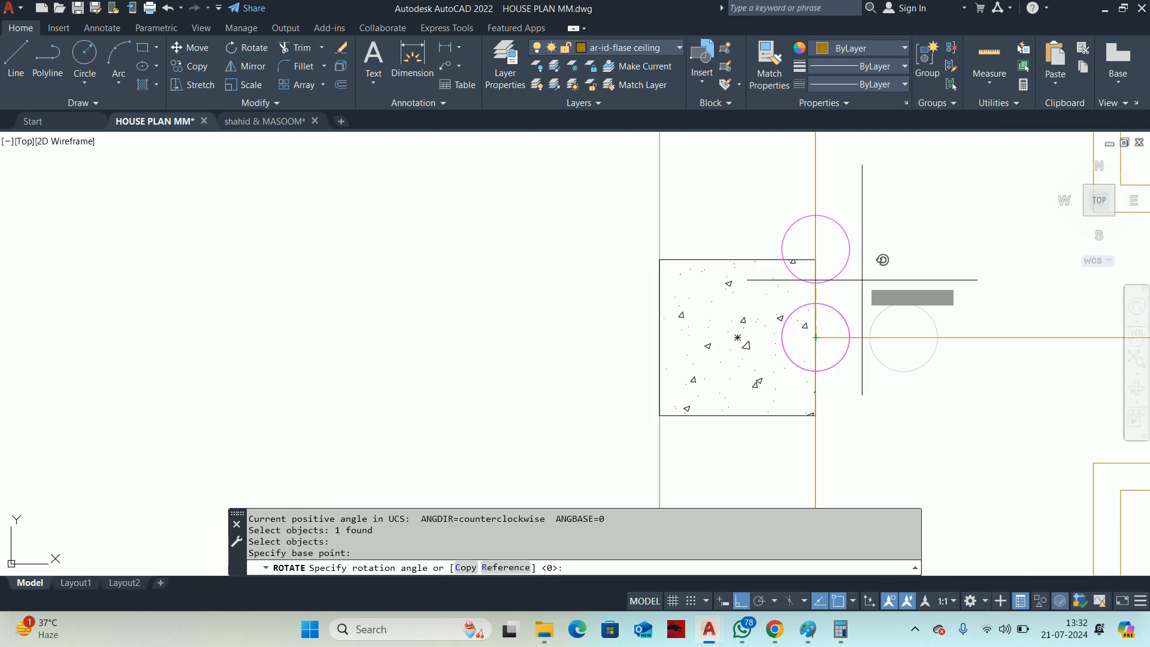
key(Escape)
key(Escape)
scroll(847, 277, down, 6)
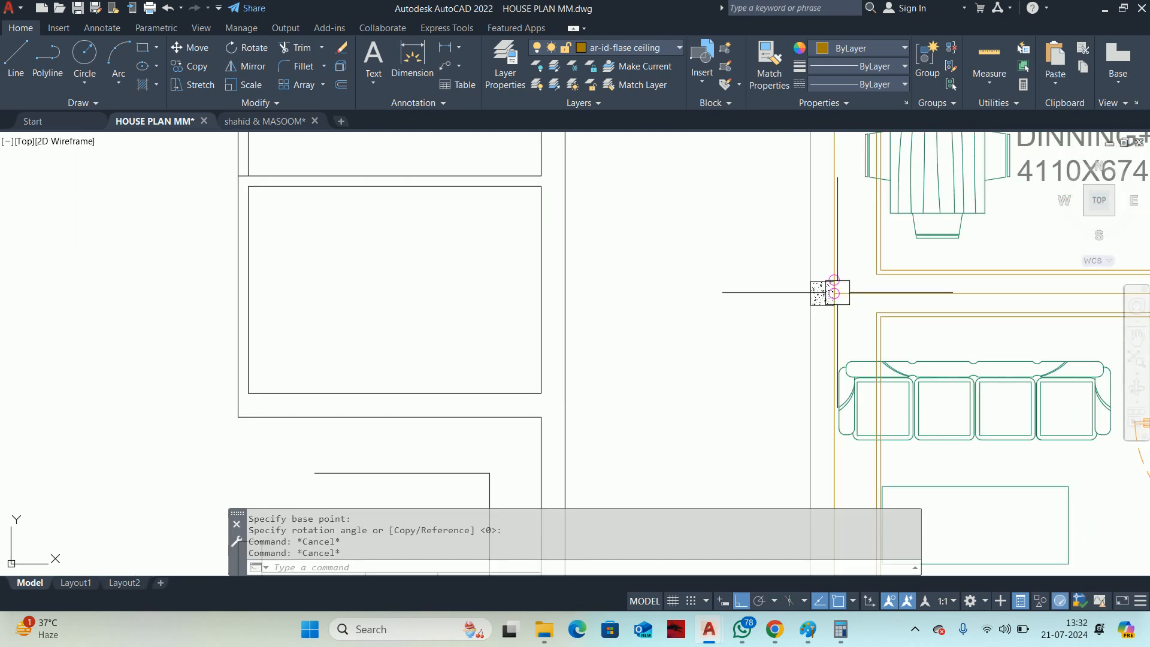
Move the spotlight pair by the midpoint between its two circles onto the end of the dividing line.
key(Return)
scroll(840, 294, up, 4)
click(835, 275)
key(Return)
scroll(834, 278, up, 5)
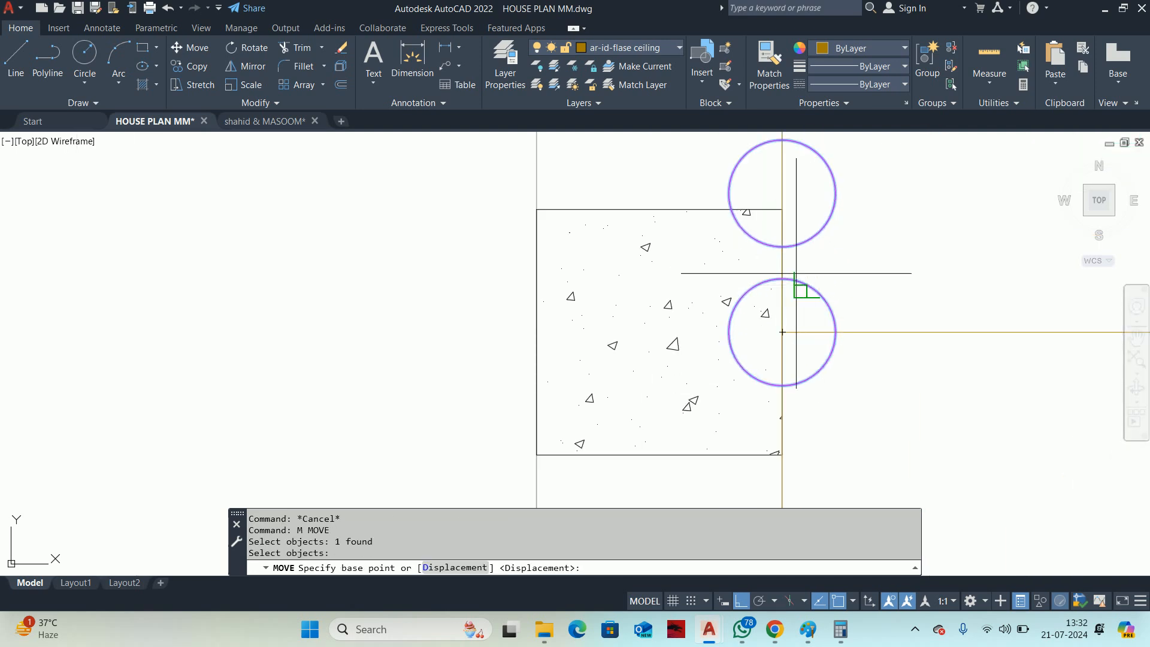
text(MTP)
key(Return)
scroll(758, 237, up, 2)
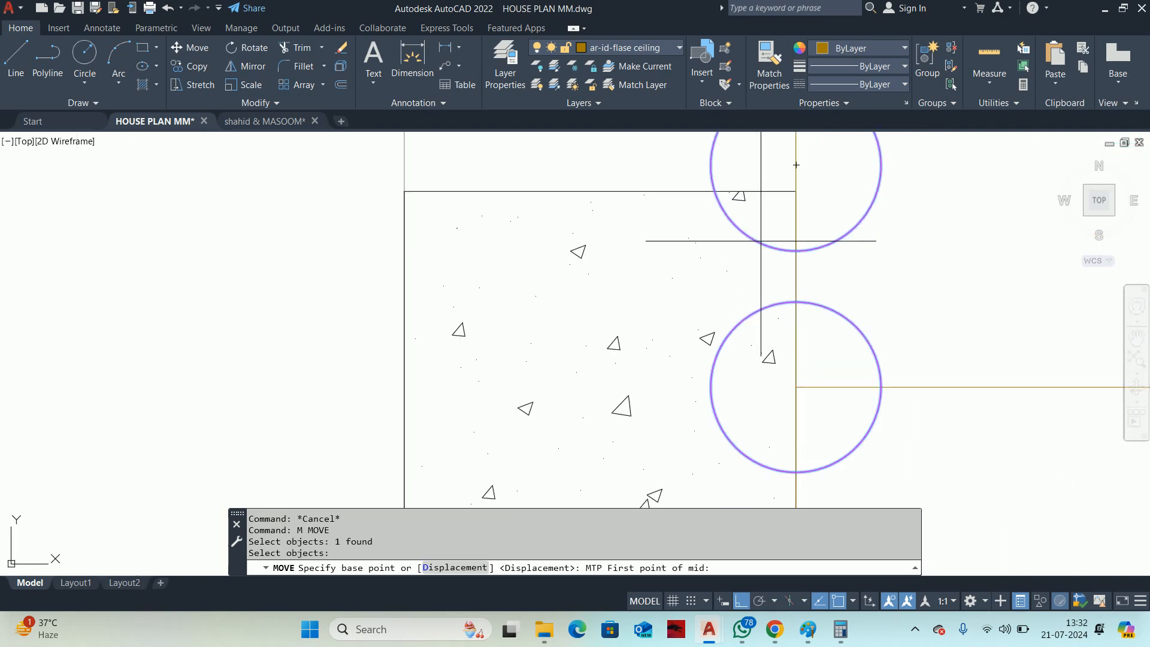
click(796, 251)
click(796, 386)
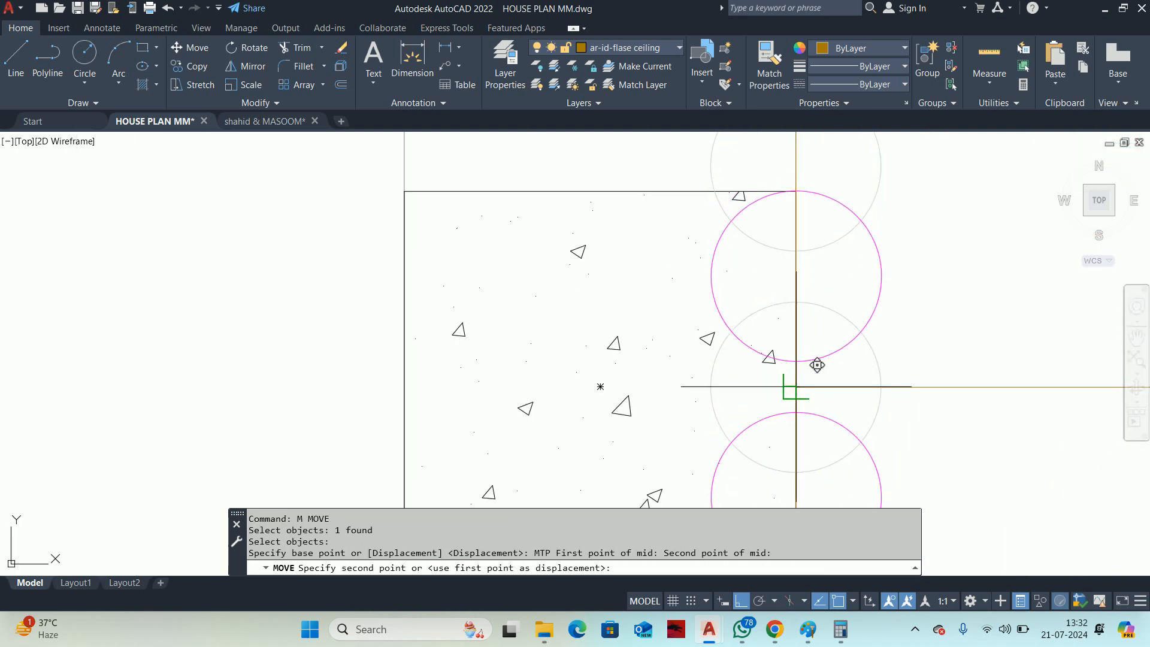
key(Escape)
scroll(796, 377, down, 5)
middle_drag(774, 301, 724, 287)
Move the spotlight pair 225 horizontally inward from the outer wall along the dividing line.
key(Escape)
text(M)
key(Return)
click(748, 280)
key(Return)
click(806, 246)
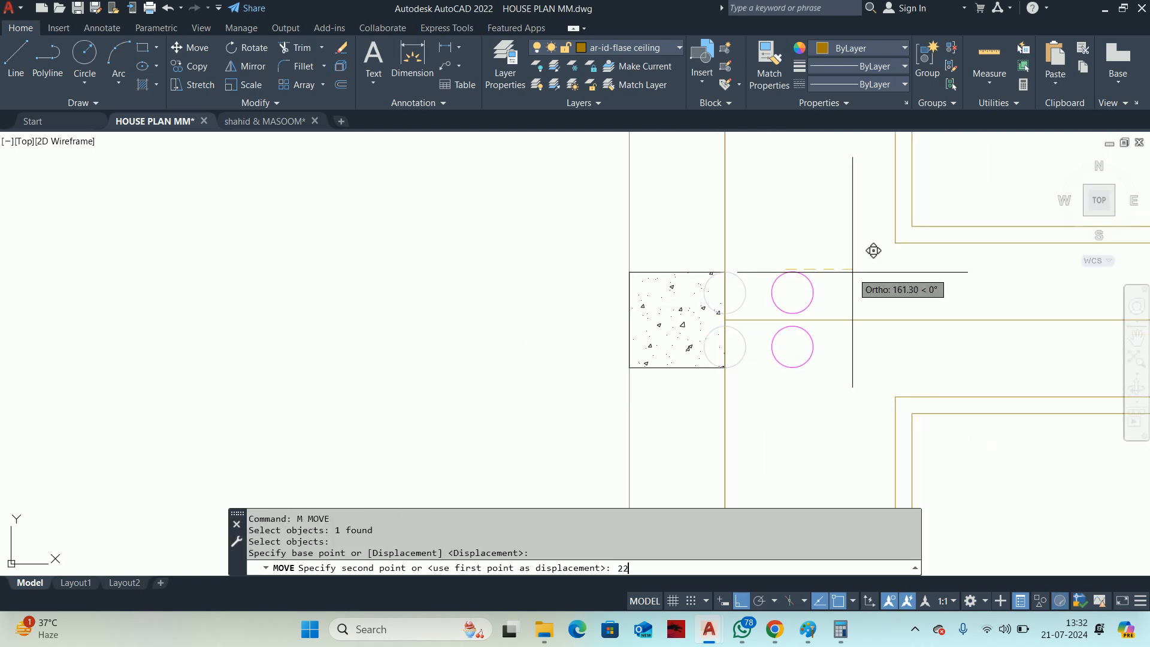
text(225)
key(Return)
key(Escape)
key(Escape)
scroll(830, 305, down, 6)
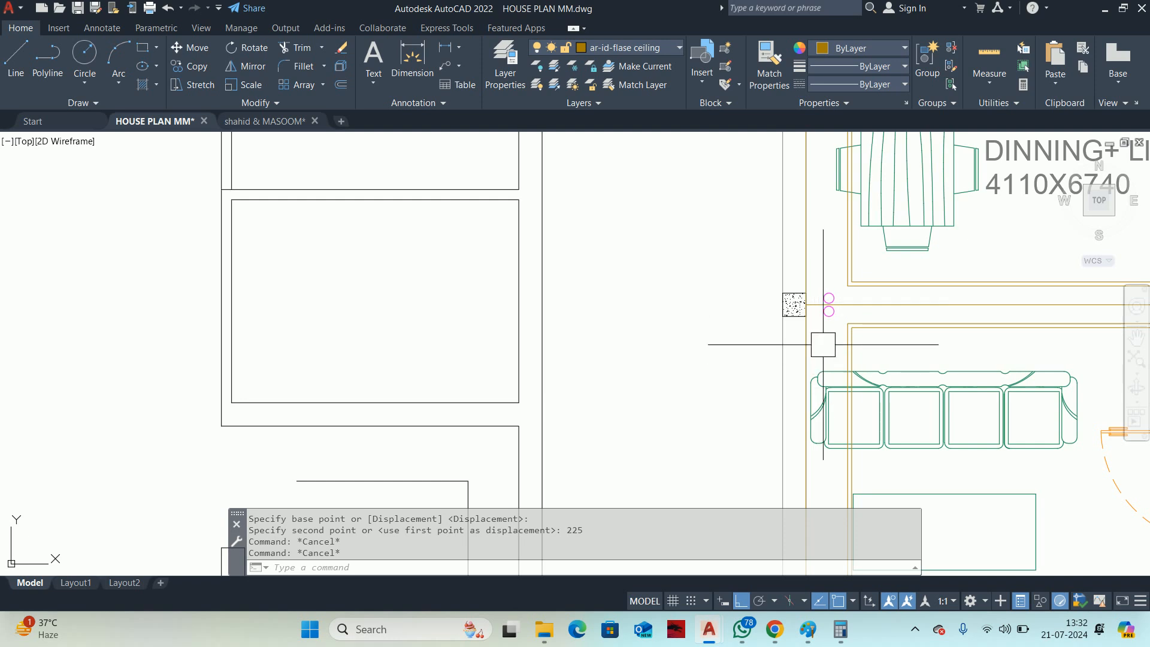
Draw a vertical line from the lower spotlight circle's centre down to the living area's edge by the bedroom.
scroll(822, 344, down, 4)
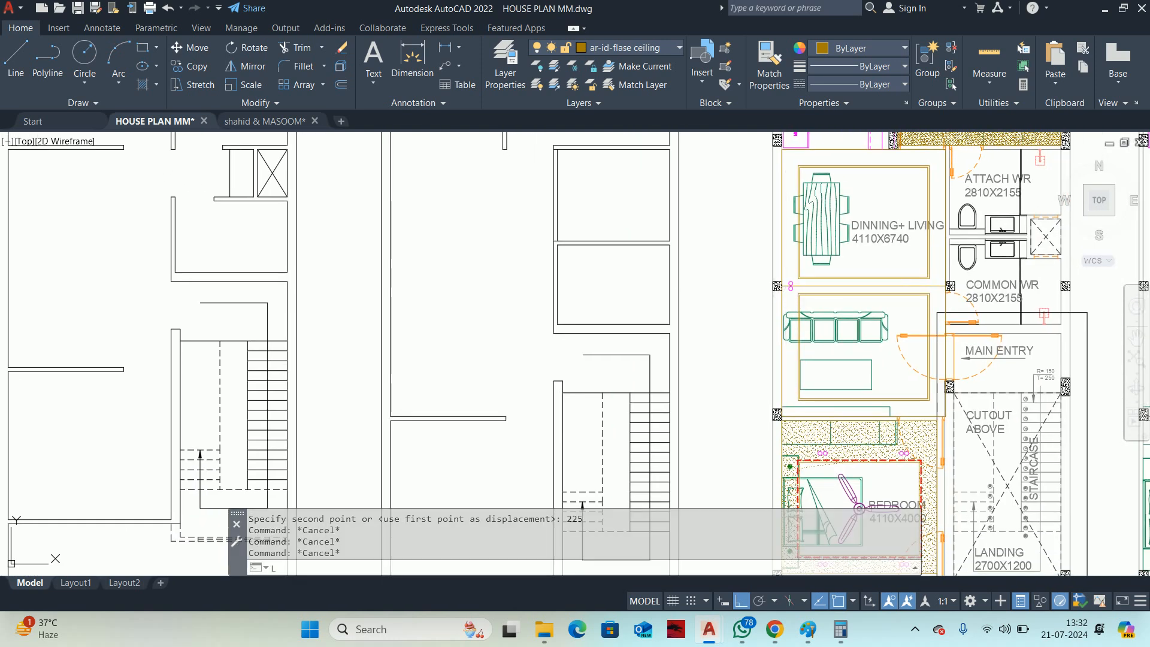
text(L)
key(Return)
scroll(820, 271, up, 12)
click(761, 388)
scroll(760, 326, down, 3)
scroll(744, 380, up, 8)
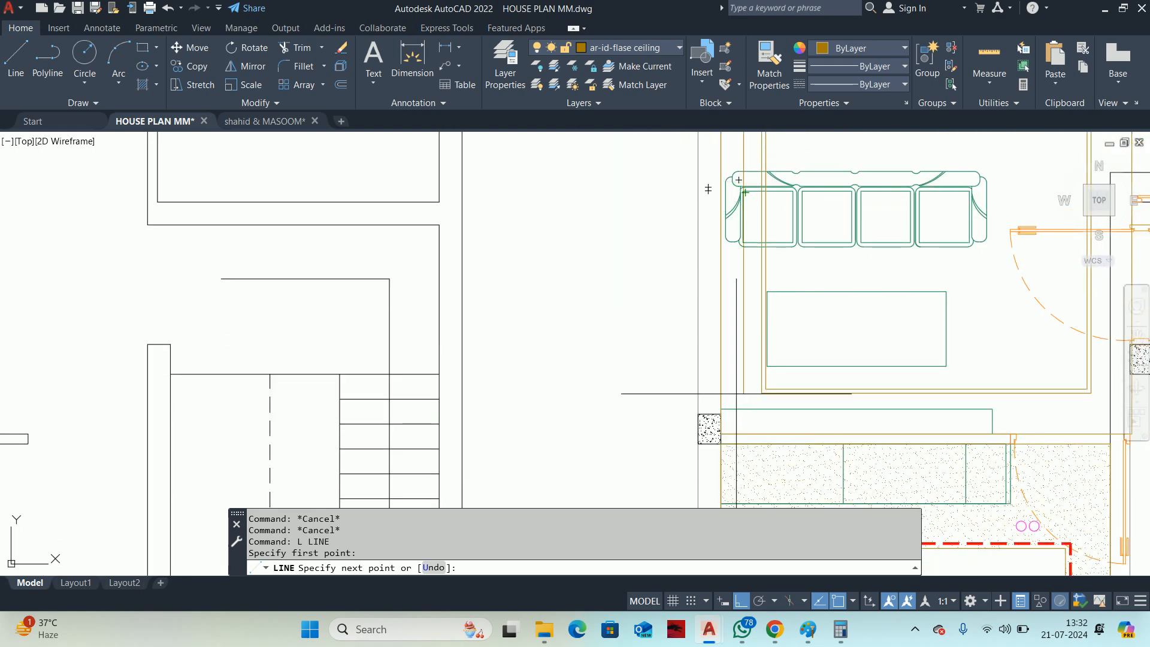
scroll(738, 428, up, 5)
click(749, 436)
key(Escape)
key(Escape)
Stretch the upper end of the vertical line up to the horizontal dividing line.
scroll(758, 409, down, 5)
scroll(760, 384, down, 2)
middle_drag(762, 385, 771, 466)
scroll(780, 313, up, 5)
click(721, 306)
middle_drag(732, 290, 722, 344)
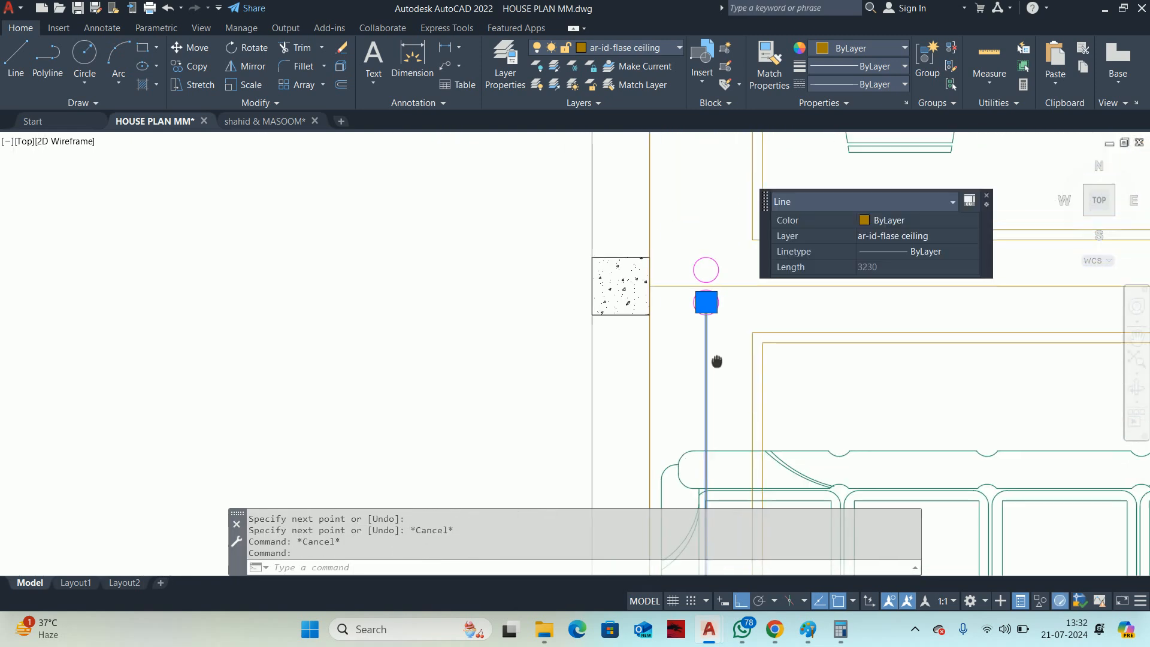
scroll(717, 274, up, 6)
click(710, 284)
key(Escape)
key(Escape)
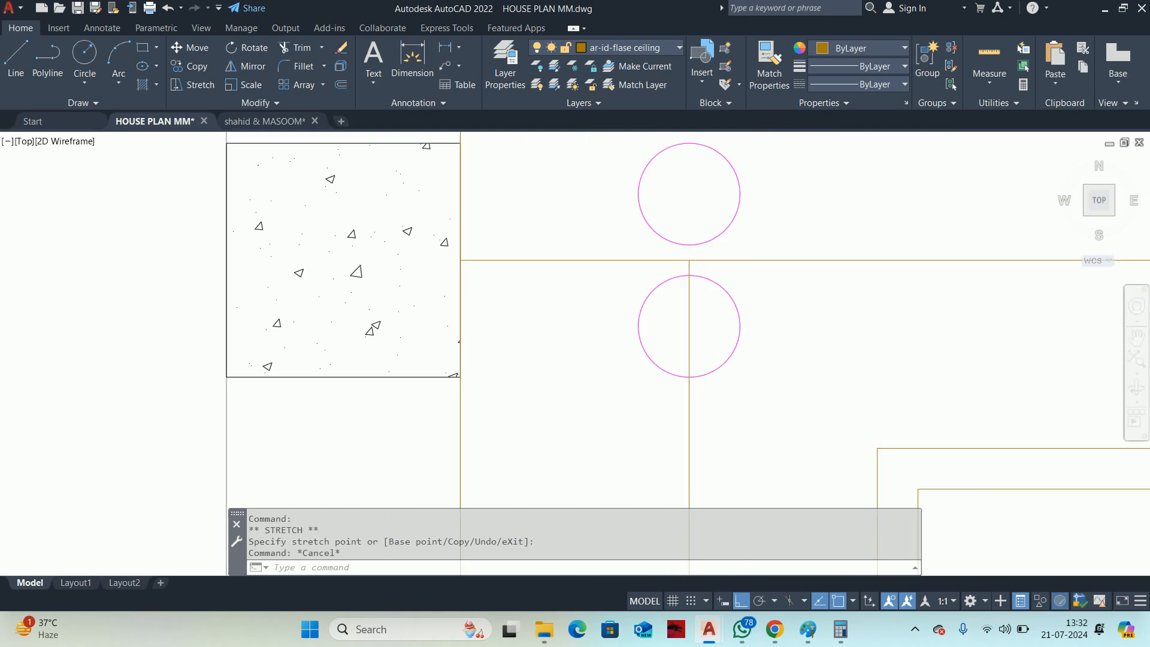
scroll(697, 250, down, 10)
scroll(702, 332, up, 3)
key(Escape)
key(Escape)
key(Escape)
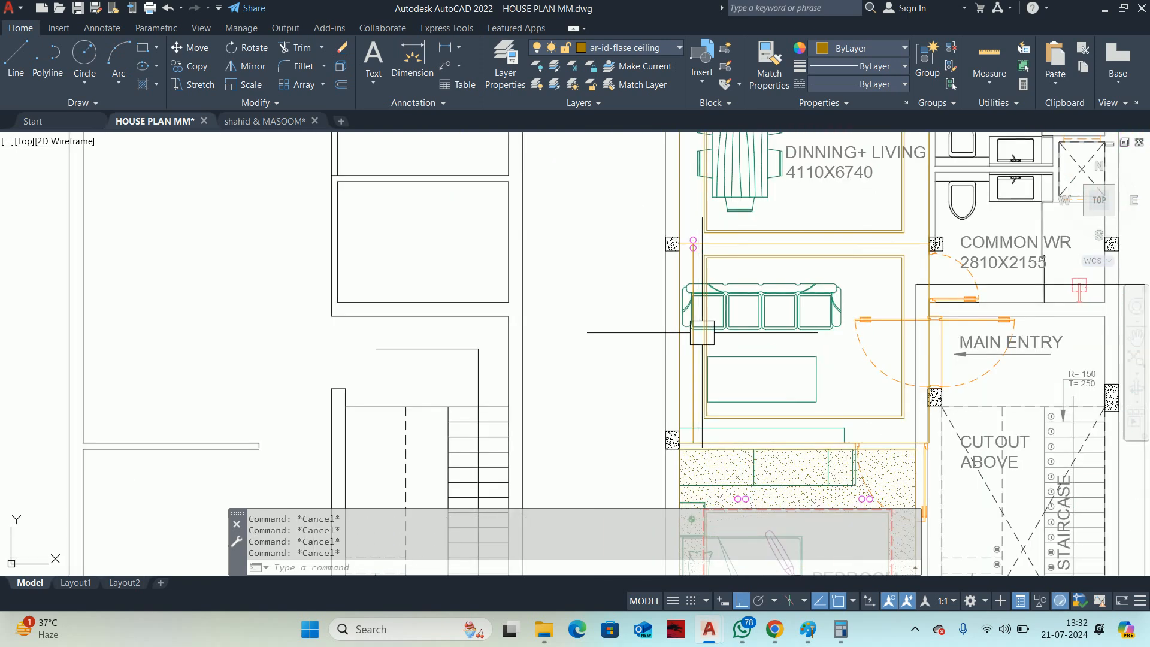
text(DIV)
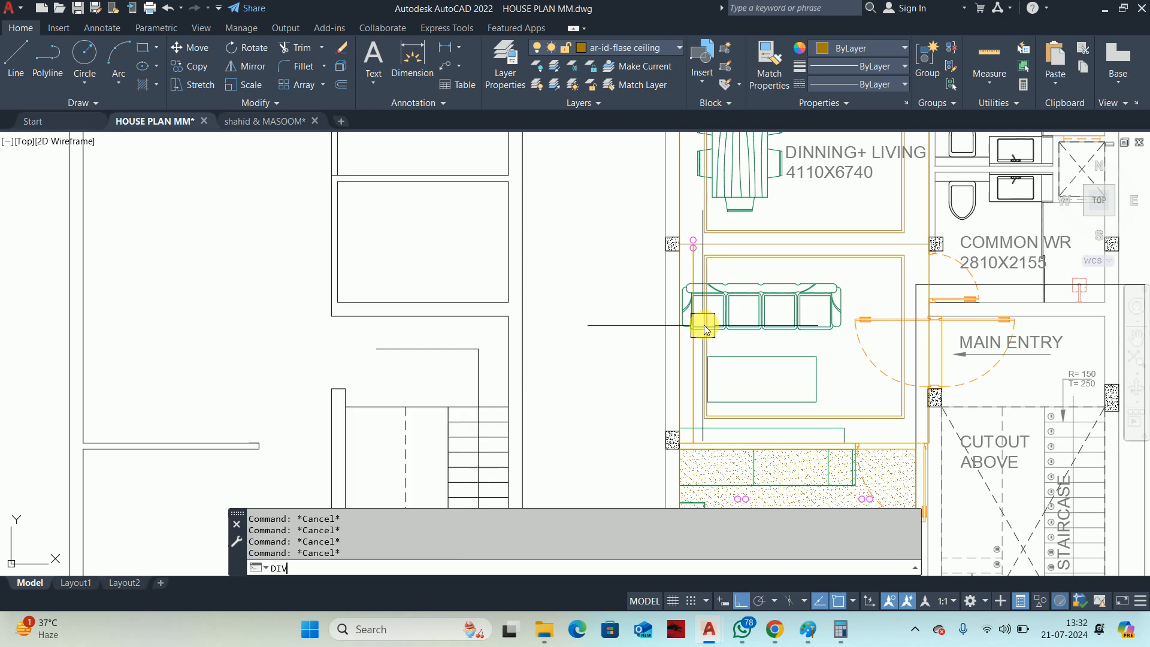
key(Return)
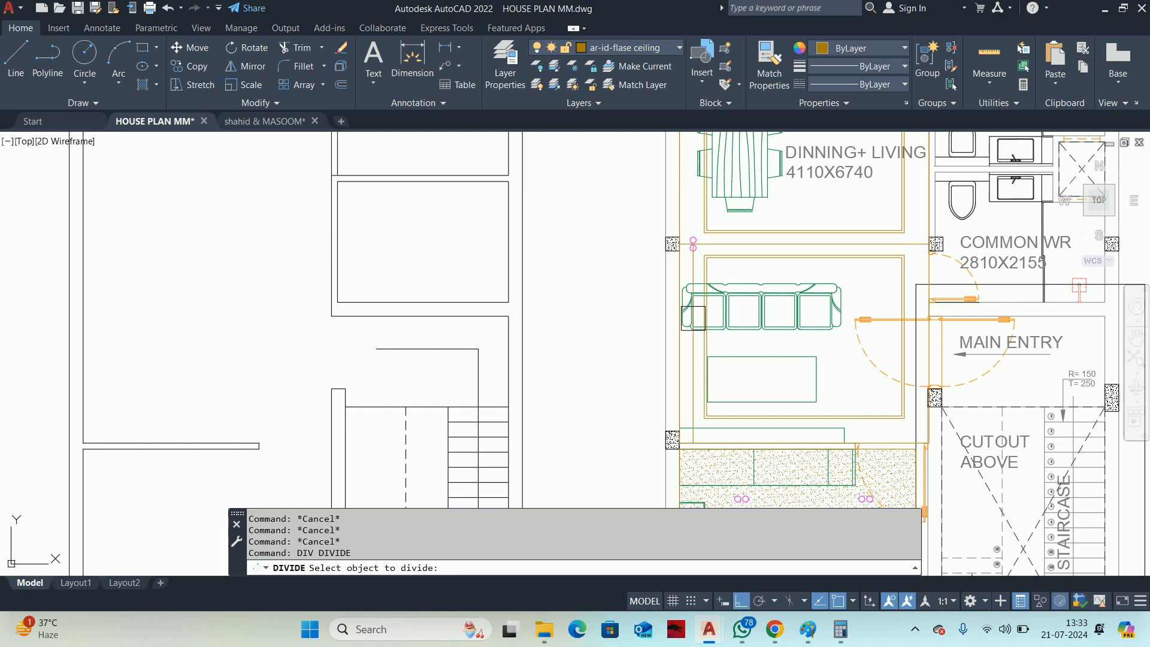
scroll(694, 316, down, 2)
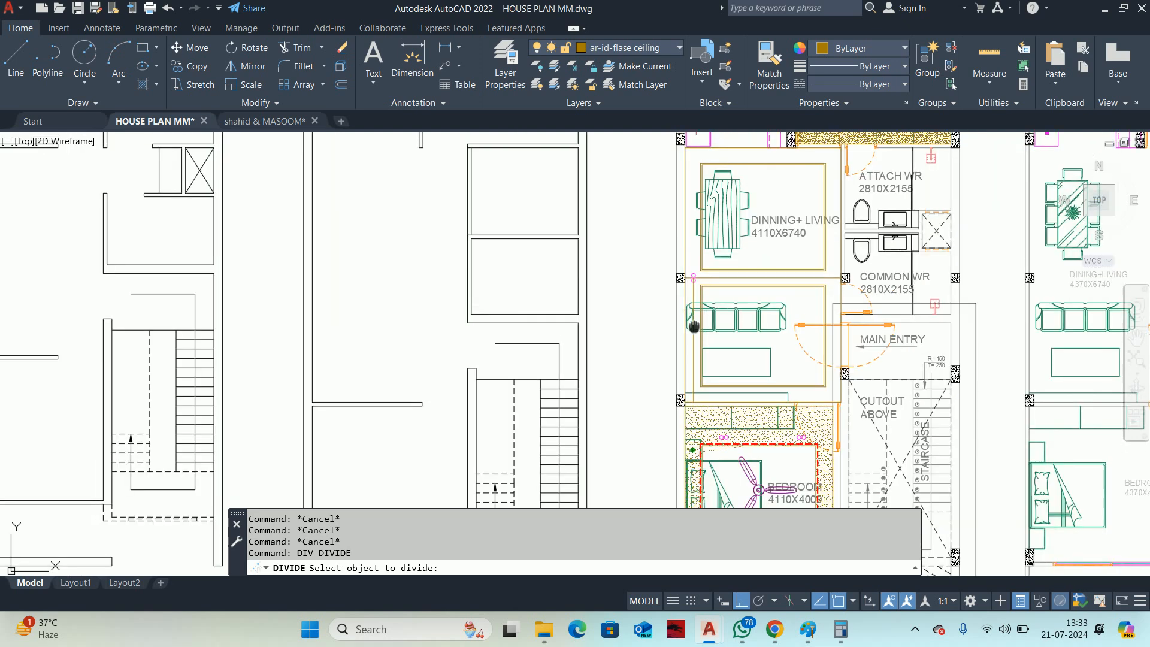
key(Escape)
Stretch the upper end of the vertical guide line from the dividing line up to the dining area's far edge.
scroll(689, 322, up, 4)
click(696, 311)
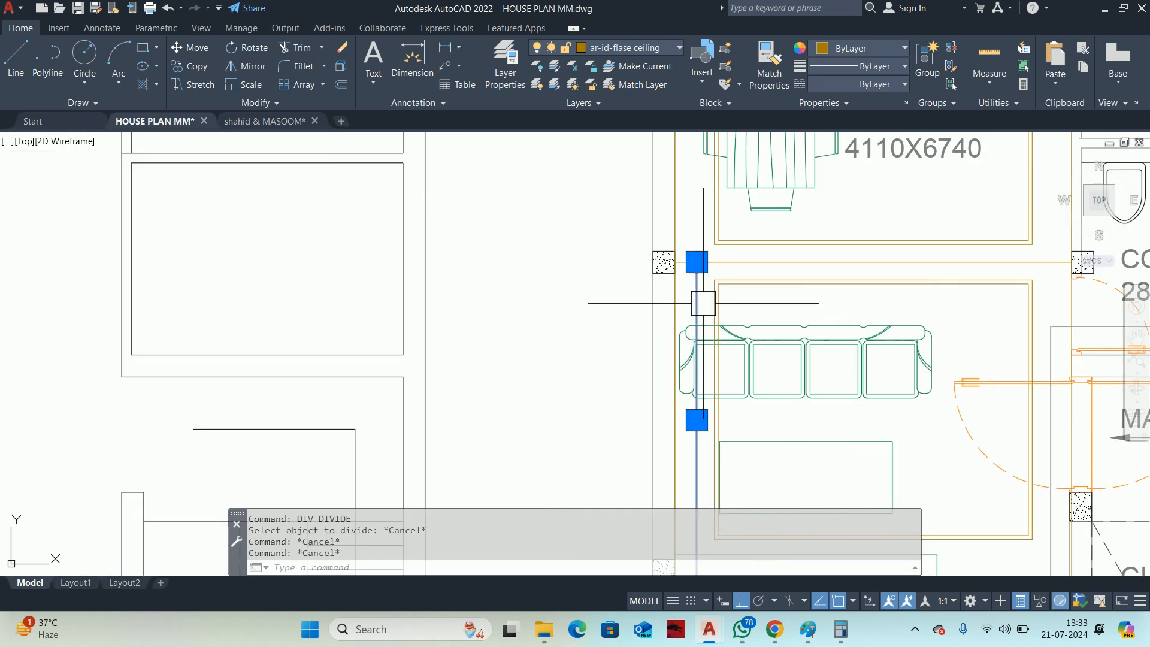
click(696, 262)
middle_drag(697, 262, 698, 549)
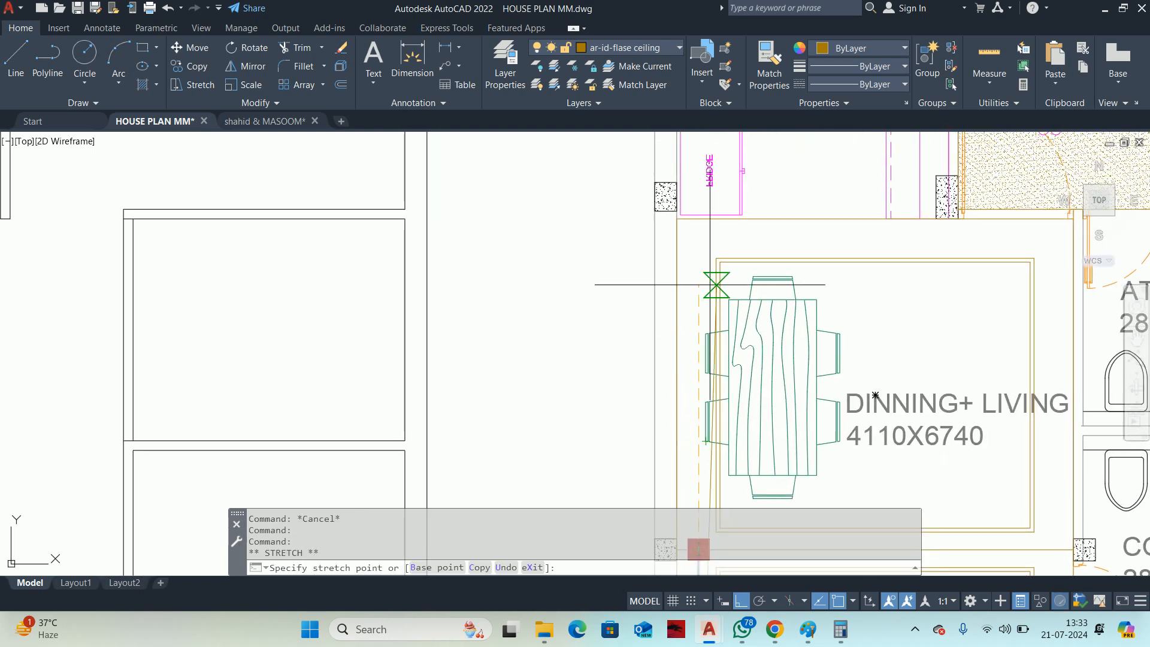
scroll(698, 219, up, 2)
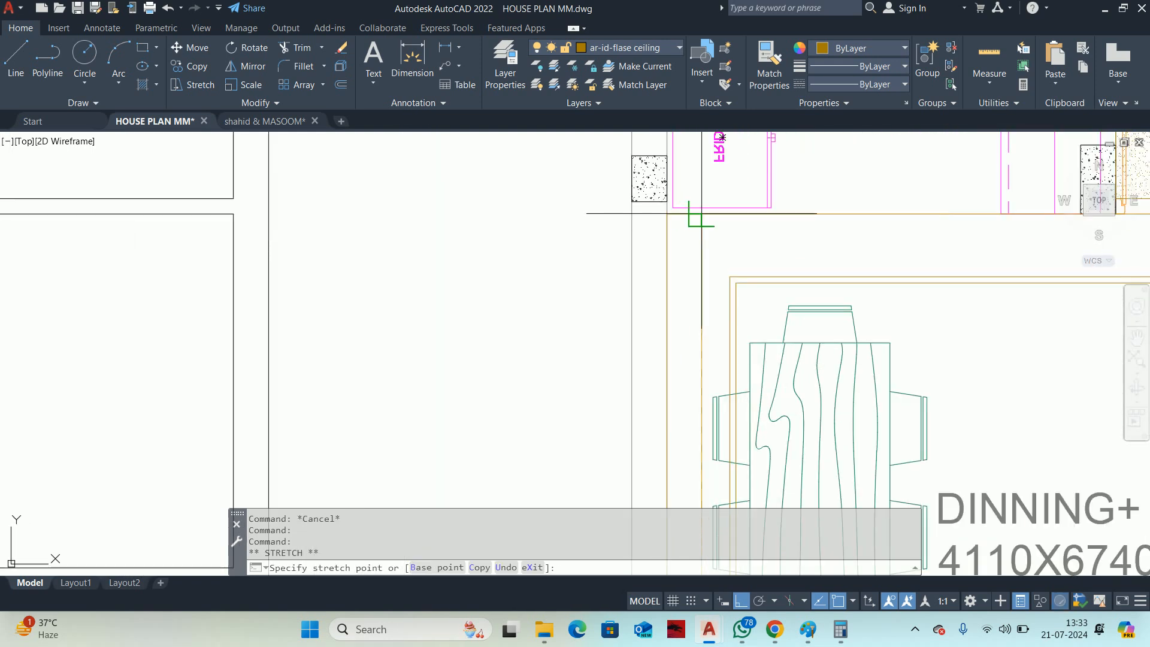
click(699, 215)
key(Escape)
key(Escape)
scroll(700, 218, down, 6)
middle_drag(692, 319, 670, 244)
key(Escape)
scroll(669, 336, up, 2)
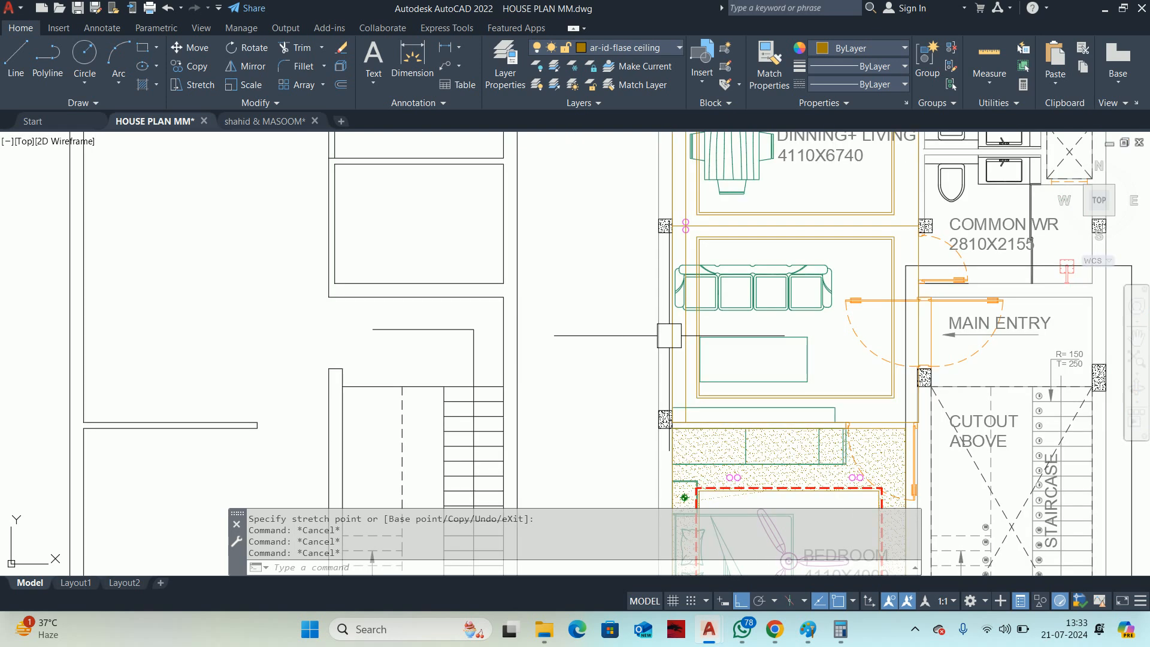
Divide the full-height vertical guide line into 6 equal segments.
text(div)
key(Return)
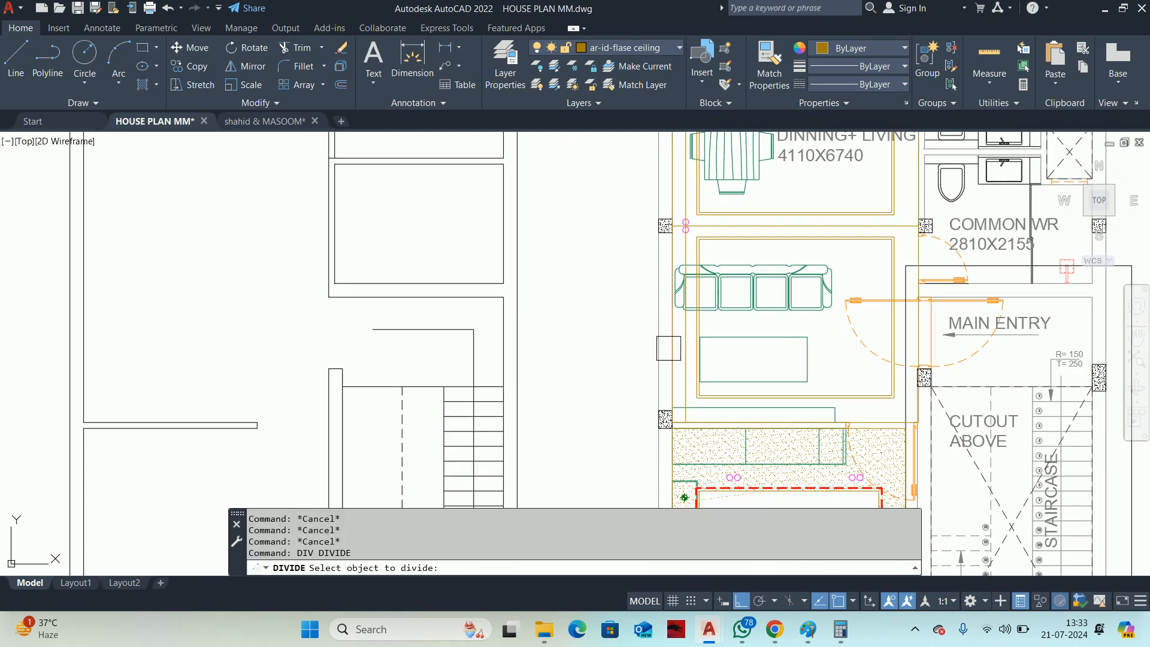
scroll(694, 404, up, 4)
click(694, 404)
scroll(694, 404, down, 4)
middle_drag(599, 258, 598, 351)
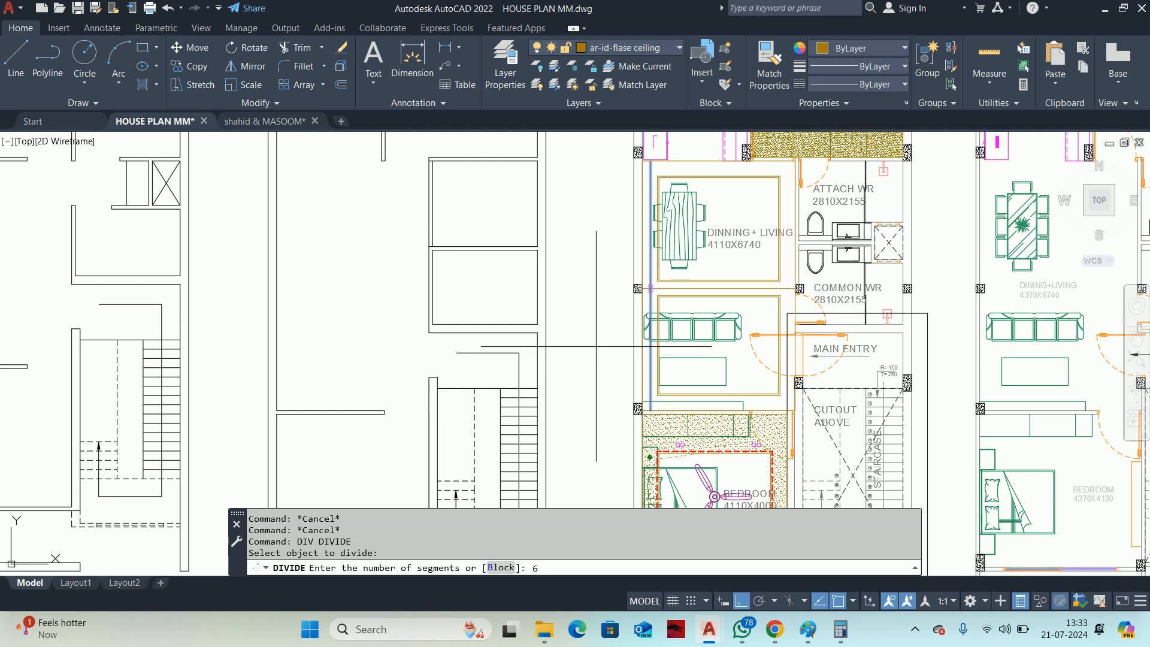
key(Return)
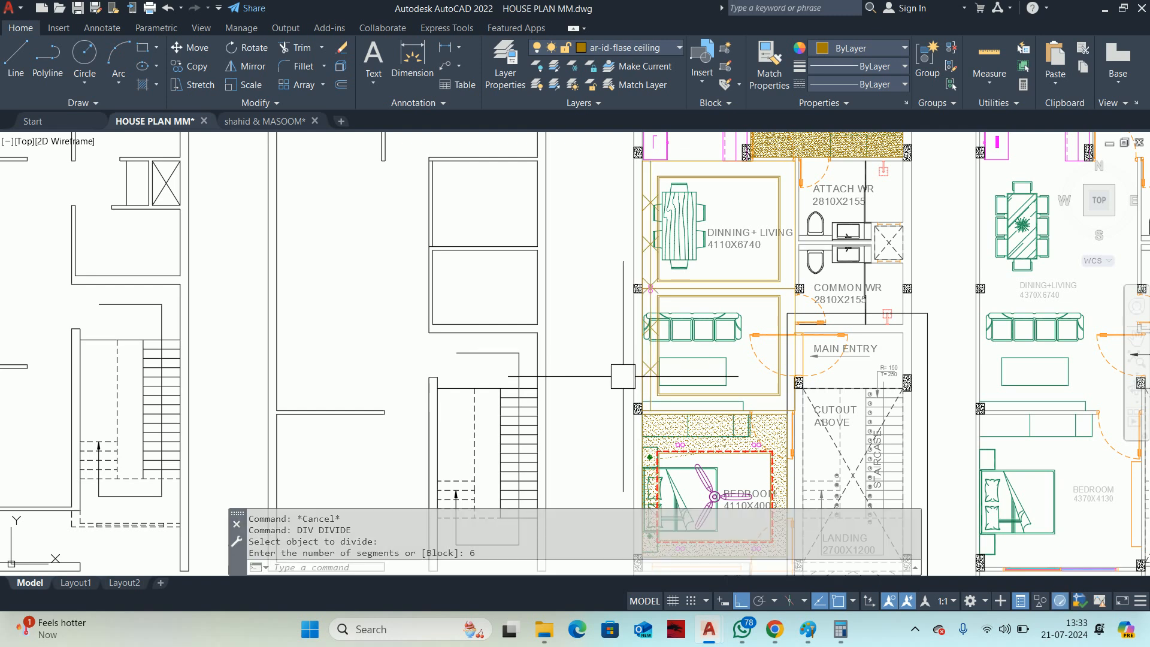
Copy the spotlight pair from the dividing line, by the midpoint between its circles, onto the division point at the sofa.
scroll(662, 378, up, 2)
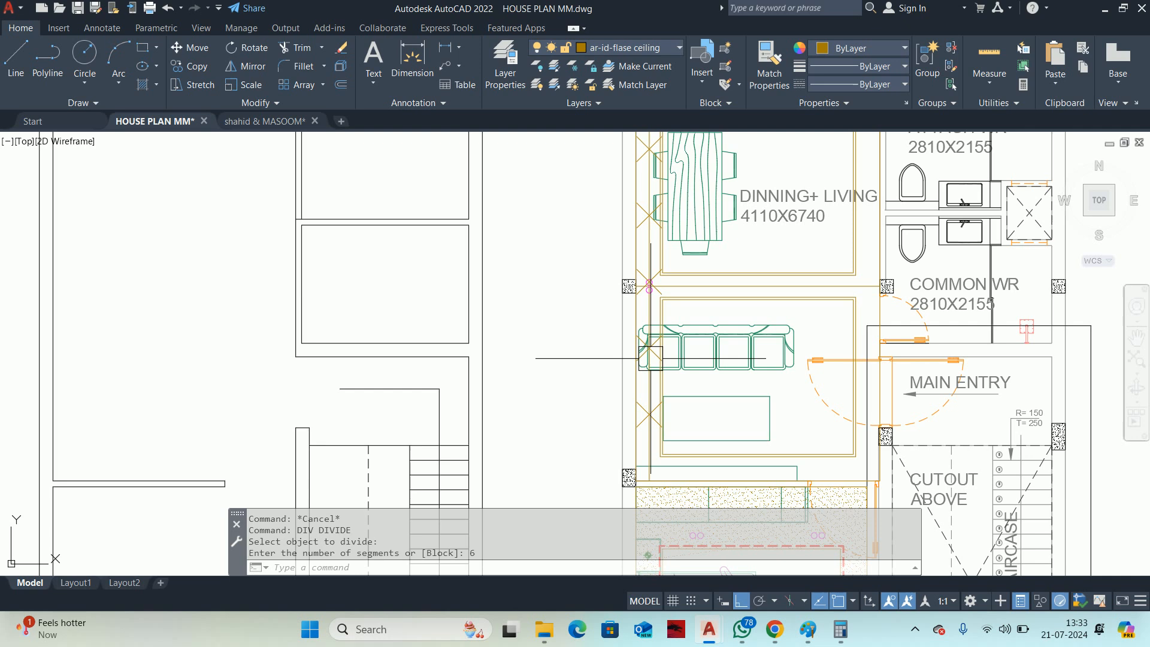
middle_drag(650, 360, 660, 438)
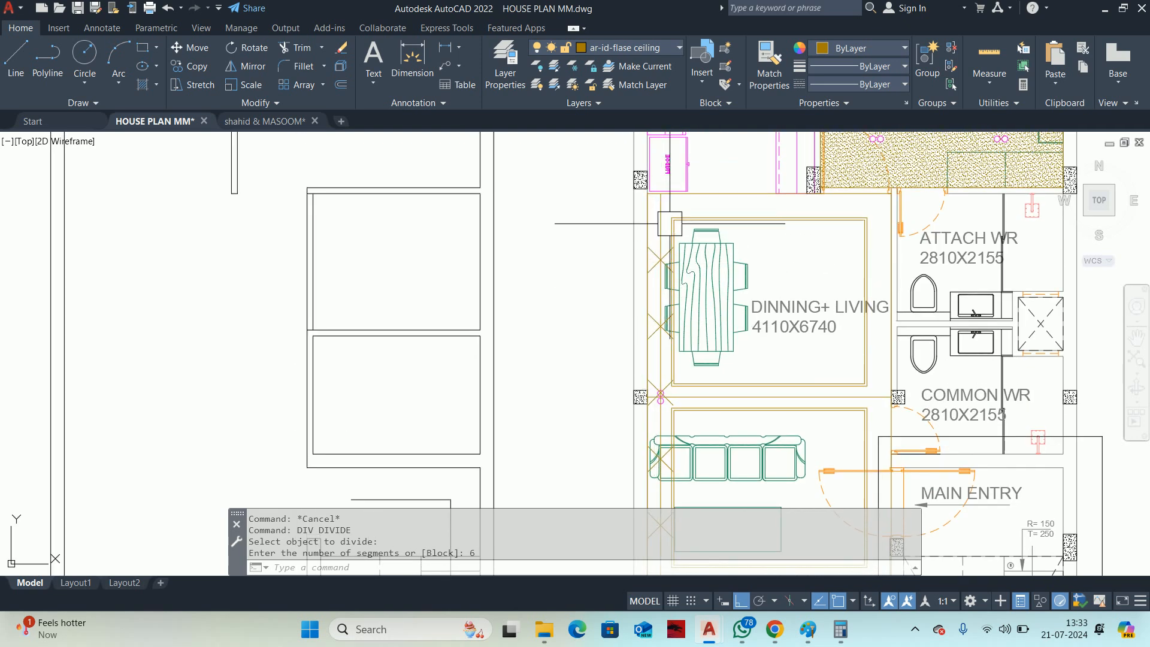
scroll(658, 371, down, 2)
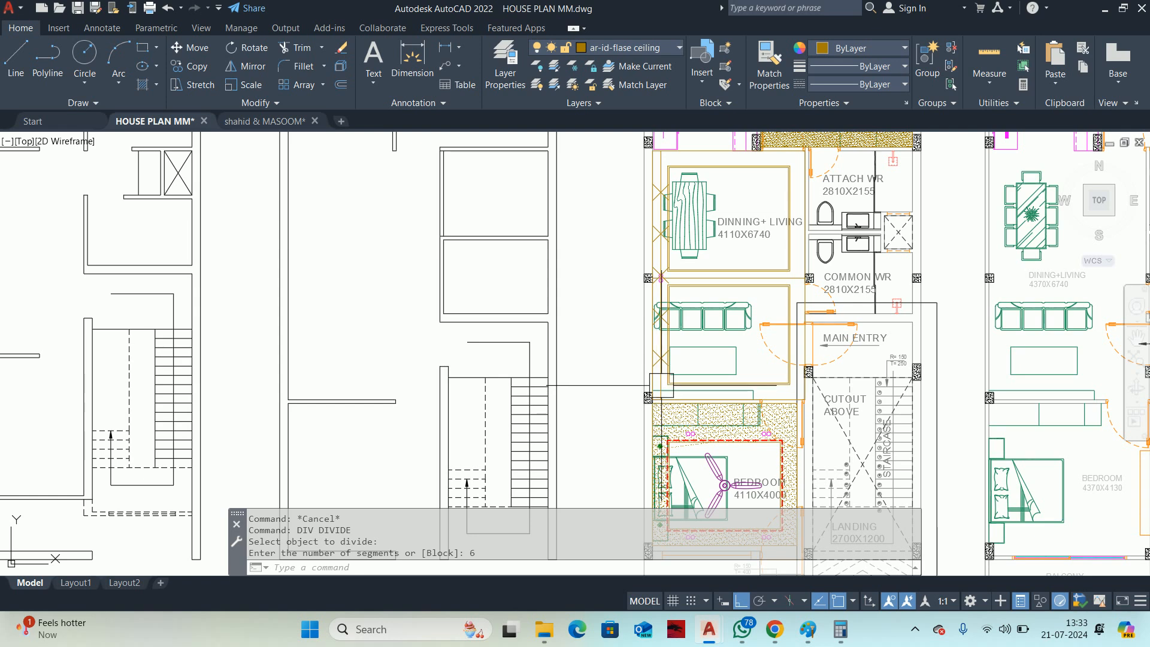
scroll(661, 387, up, 4)
middle_drag(662, 347, 701, 437)
text(co)
key(Return)
scroll(673, 207, up, 4)
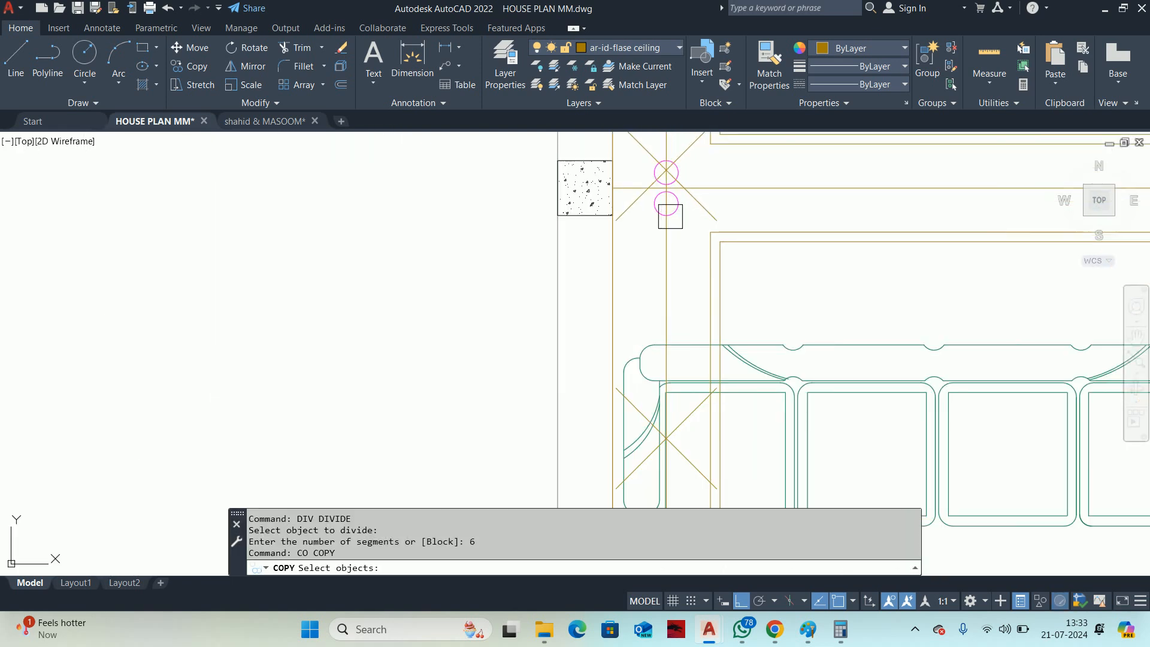
click(681, 211)
middle_drag(684, 217, 687, 306)
scroll(670, 290, up, 6)
key(Return)
click(662, 274)
scroll(662, 273, down, 5)
middle_drag(631, 419, 666, 203)
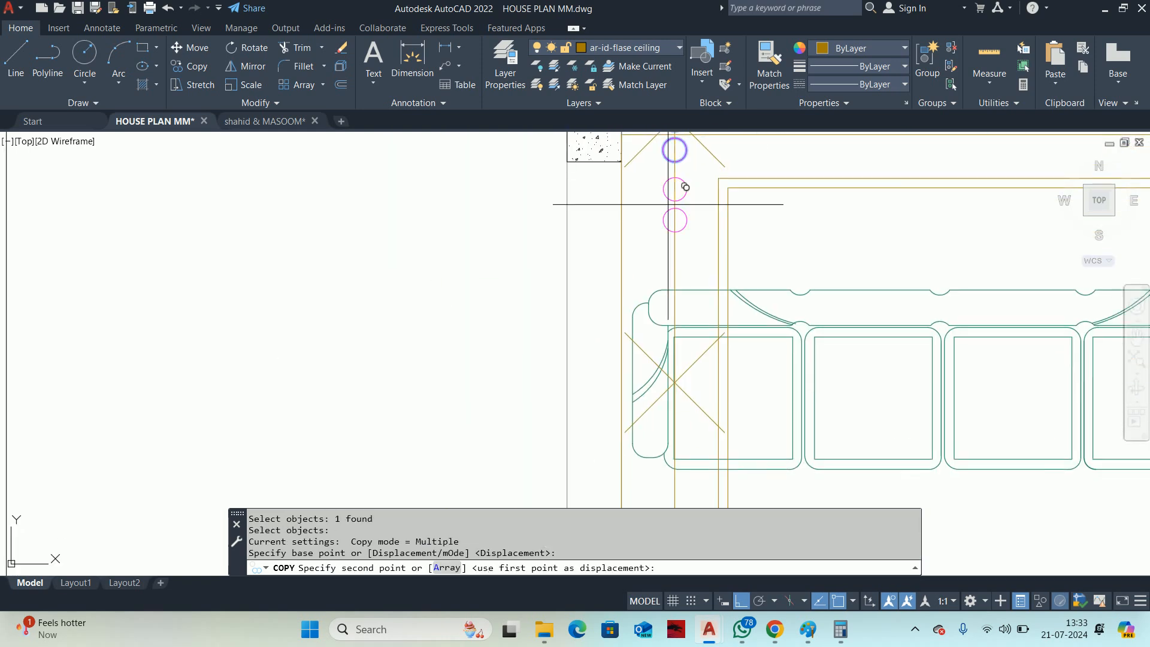
scroll(659, 359, up, 4)
scroll(697, 423, up, 8)
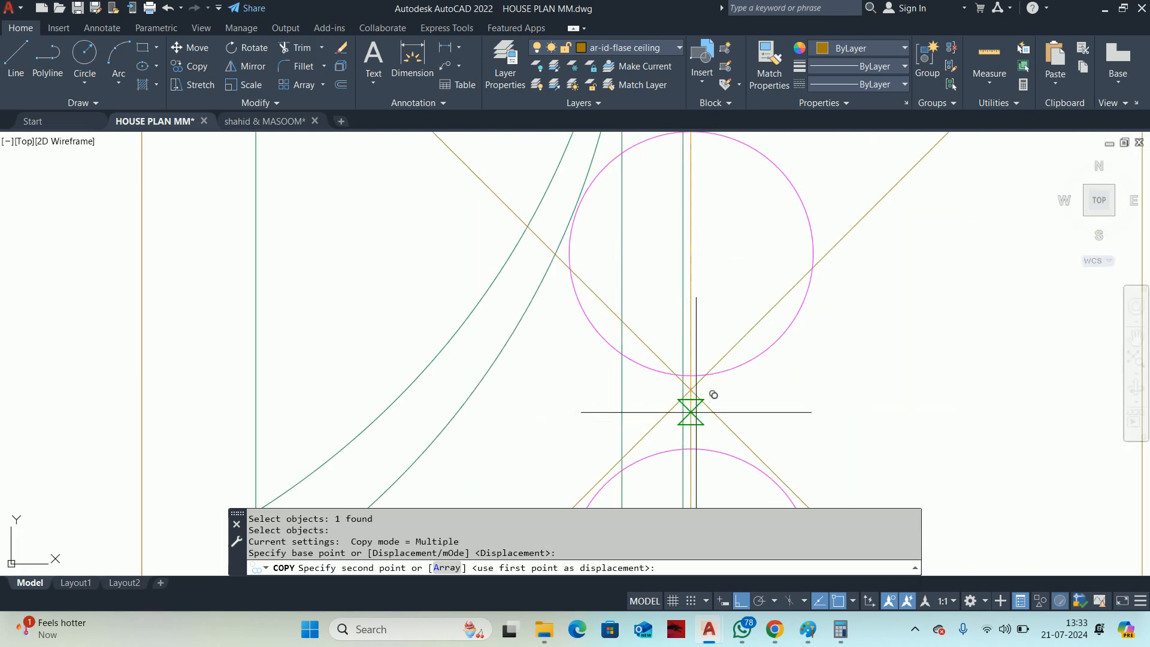
click(664, 325)
Place another copy of the spotlight pair on the division point beside the coffee table.
scroll(665, 345, down, 8)
middle_drag(664, 367, 664, 213)
scroll(651, 299, down, 4)
middle_drag(646, 435, 670, 257)
scroll(670, 257, down, 2)
scroll(674, 454, down, 2)
middle_drag(667, 389, 633, 123)
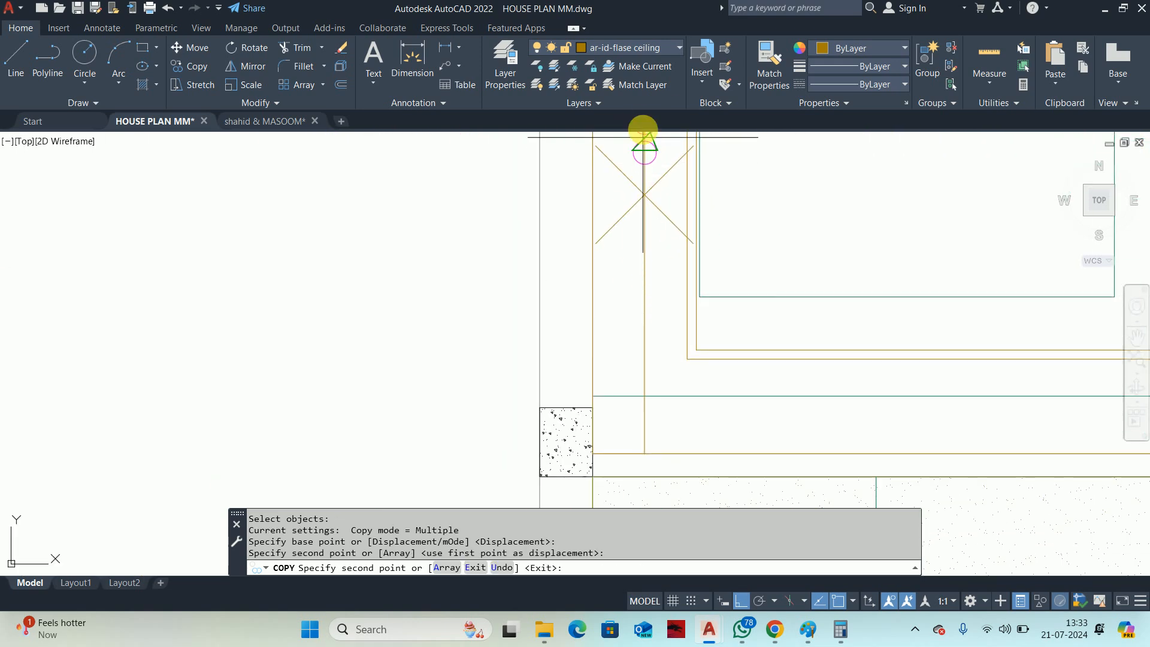
scroll(662, 176, up, 5)
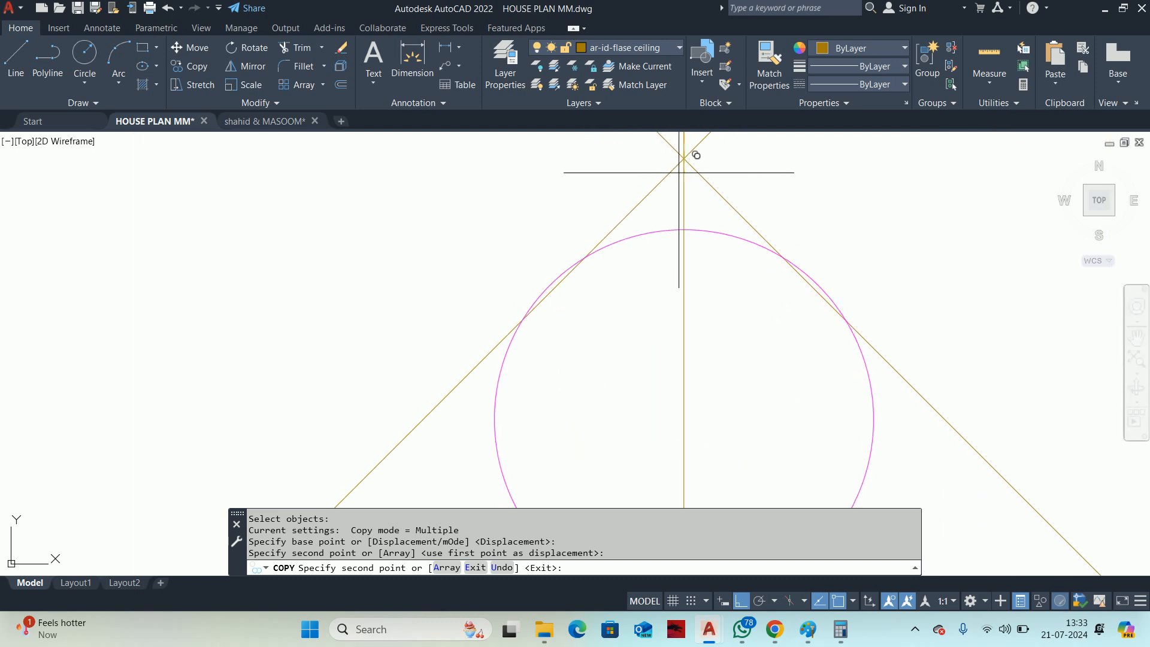
click(685, 154)
scroll(678, 219, down, 8)
scroll(678, 359, down, 5)
Place two more copies of the spotlight pair on the division points beside the dining table and finish copying.
scroll(685, 383, up, 8)
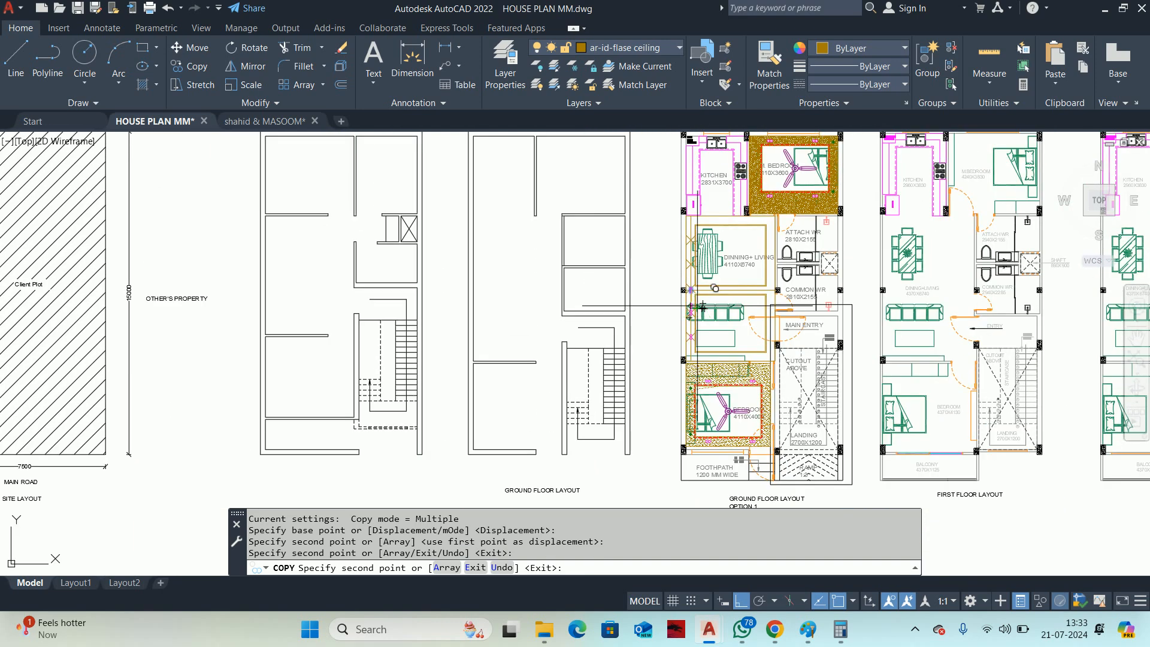
scroll(672, 304, up, 4)
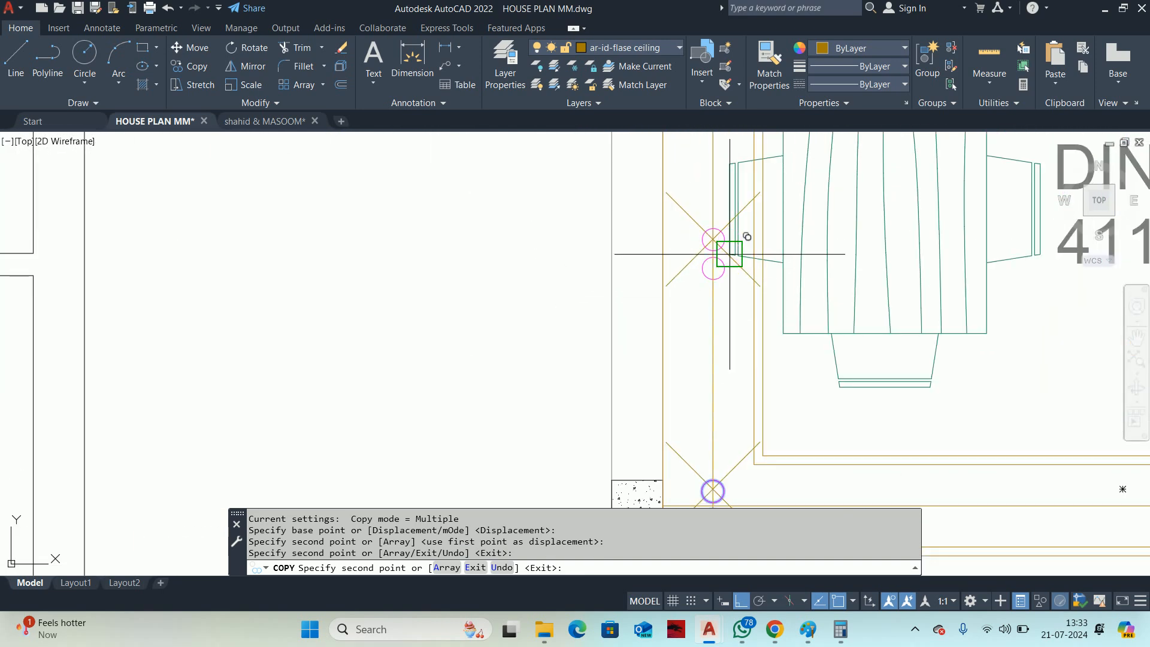
click(712, 238)
scroll(711, 227, down, 2)
middle_drag(708, 213, 661, 462)
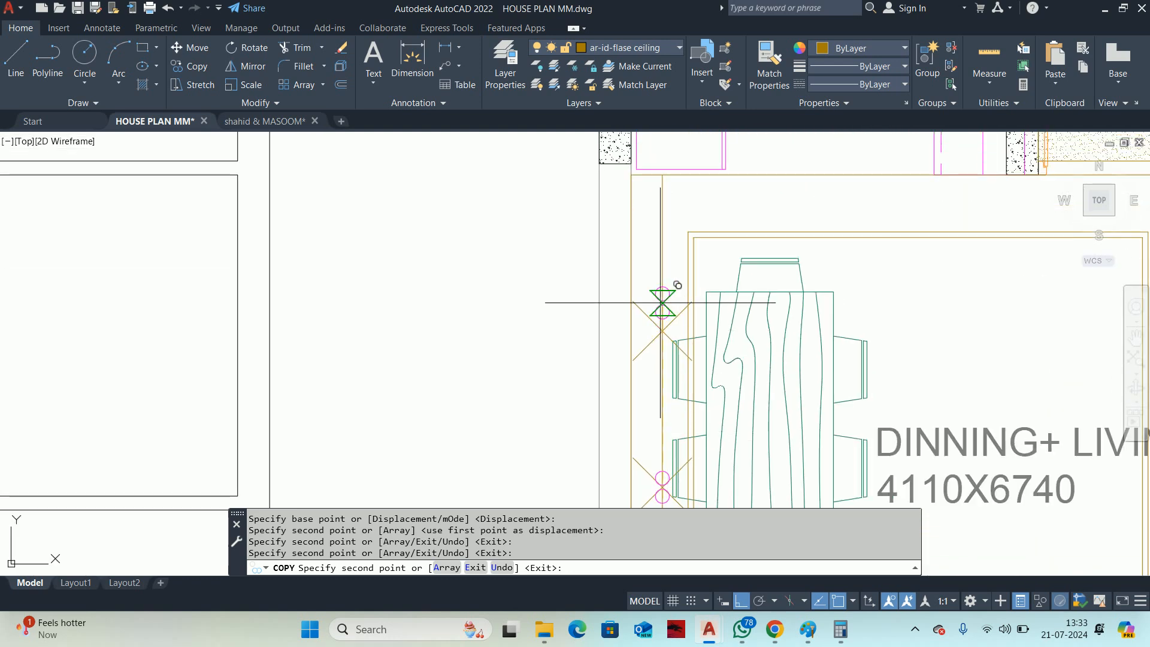
click(663, 330)
scroll(664, 268, down, 5)
key(Escape)
key(Escape)
scroll(669, 269, up, 5)
key(Escape)
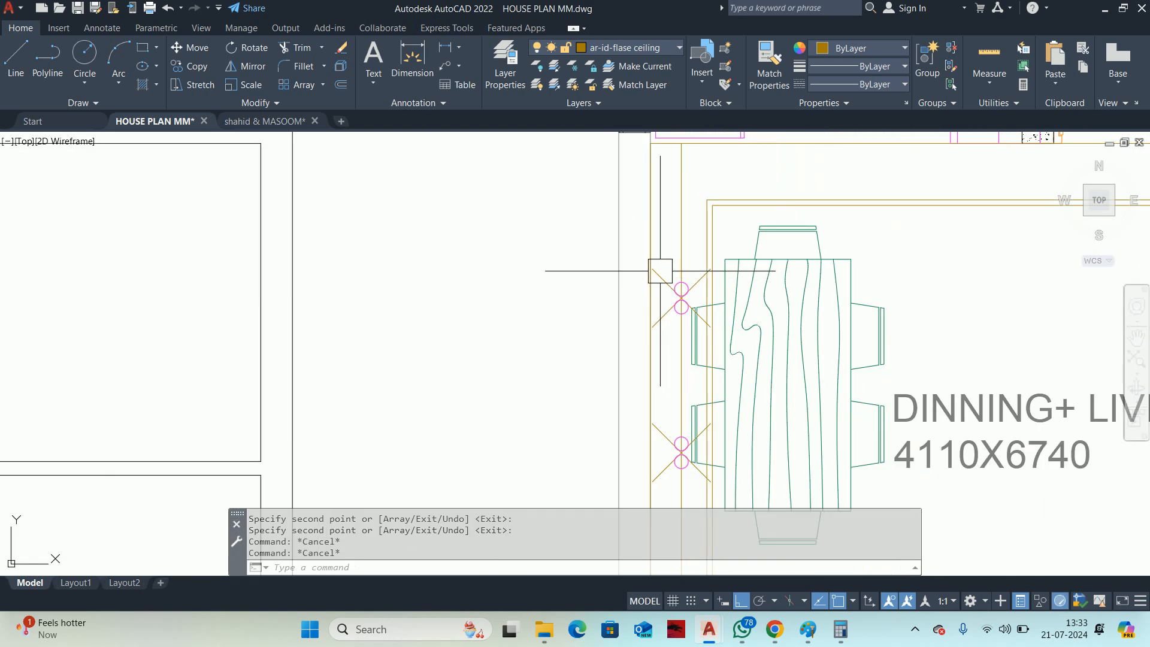
Erase all the similar division point markers and the vertical guide line.
click(662, 271)
right_click(471, 276)
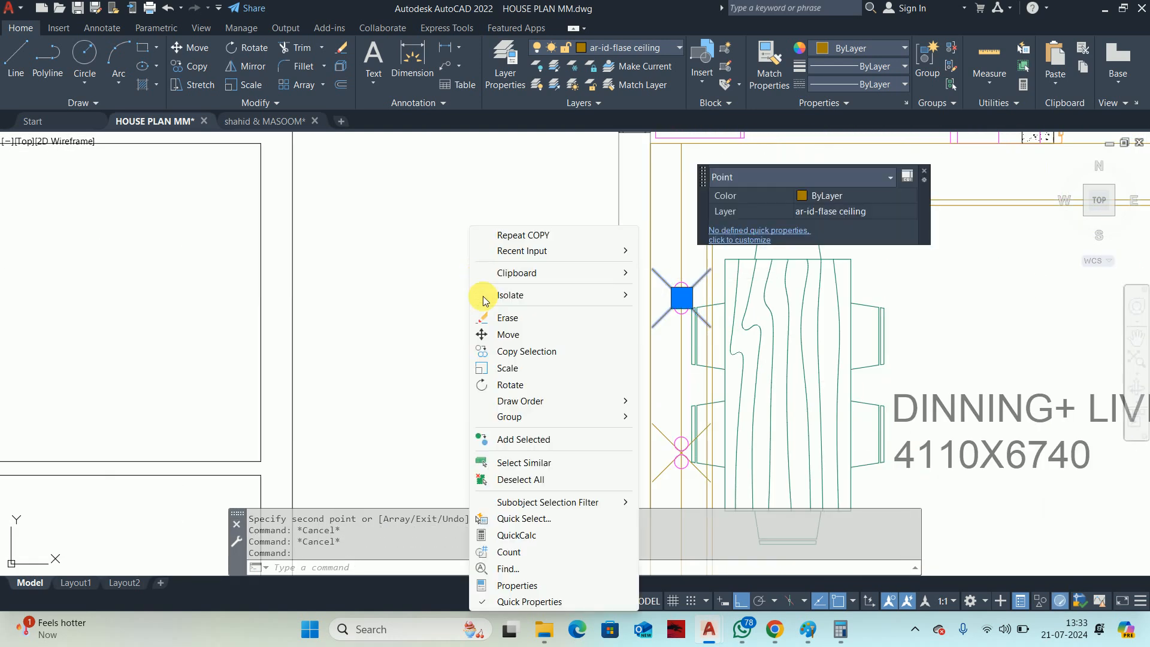
click(527, 462)
key(Delete)
click(679, 227)
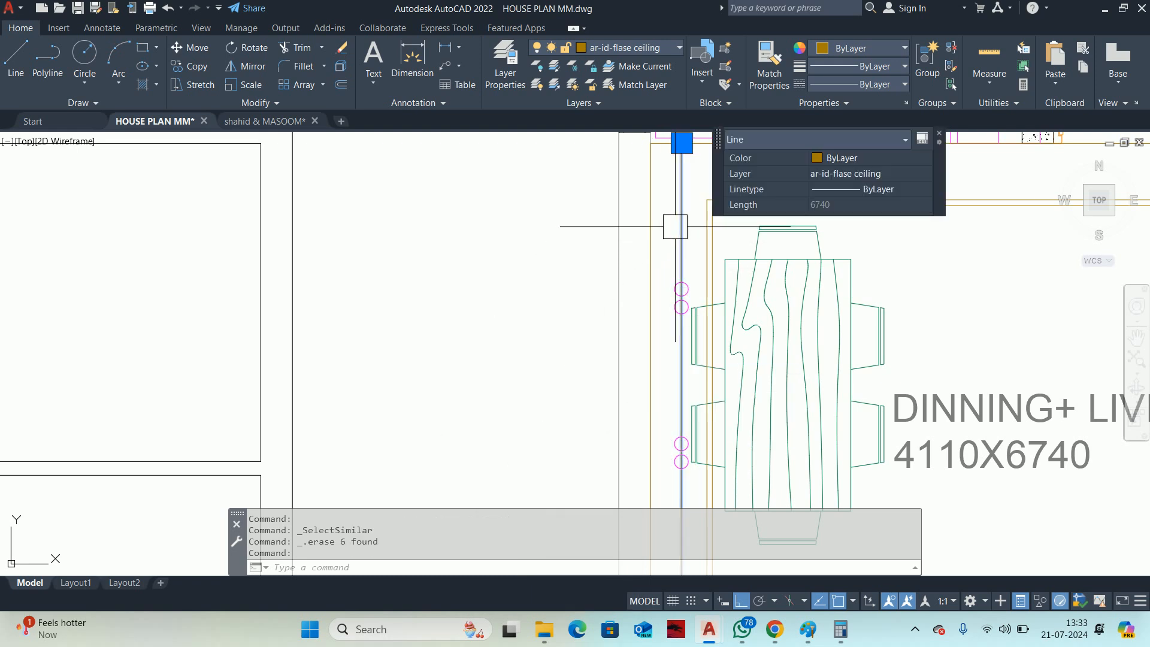
key(Delete)
scroll(623, 299, down, 5)
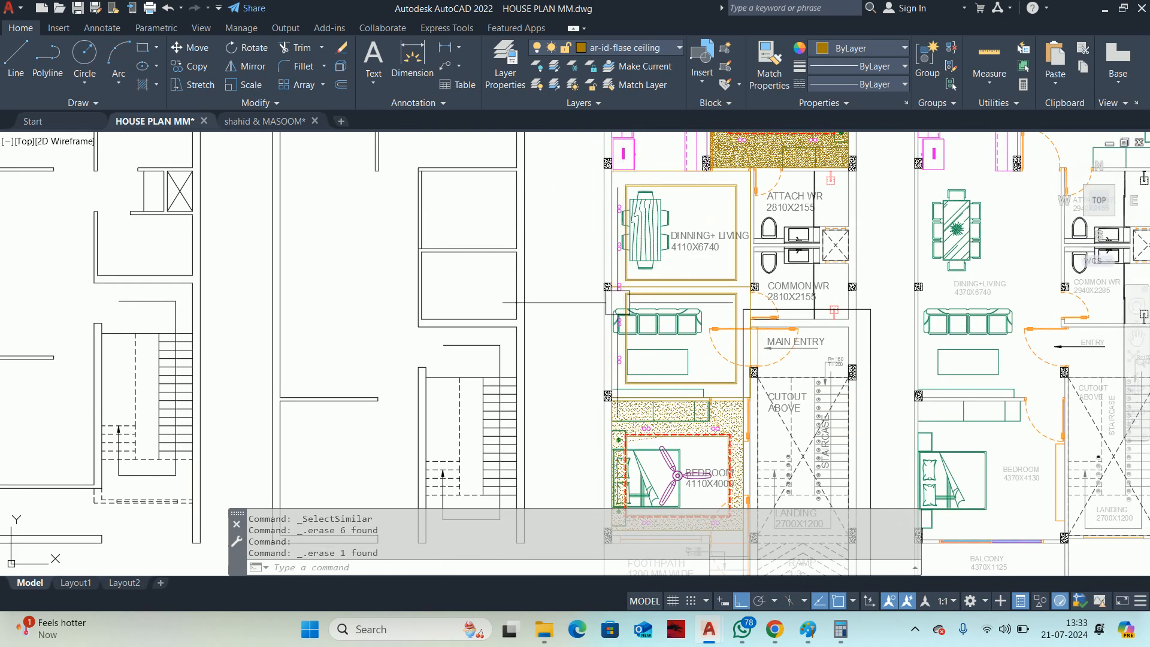
middle_drag(633, 253, 617, 221)
key(Escape)
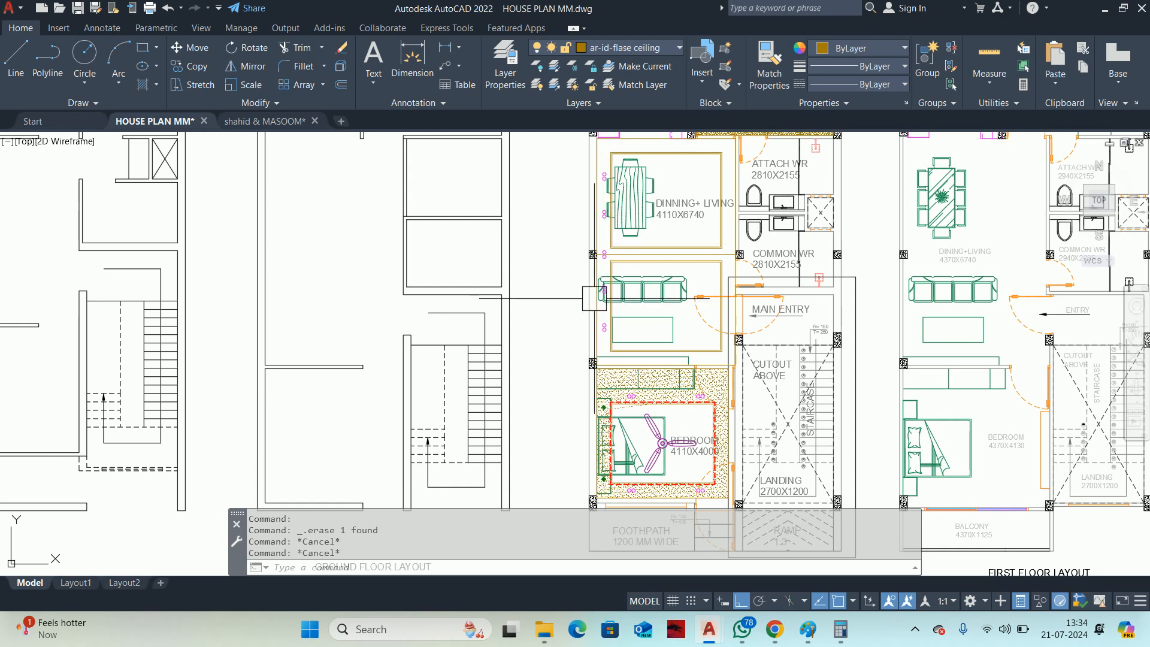
Mirror the four copied spotlight pairs across the vertical centre axis of the dining ceiling outline, keeping the originals.
text(MI)
key(Return)
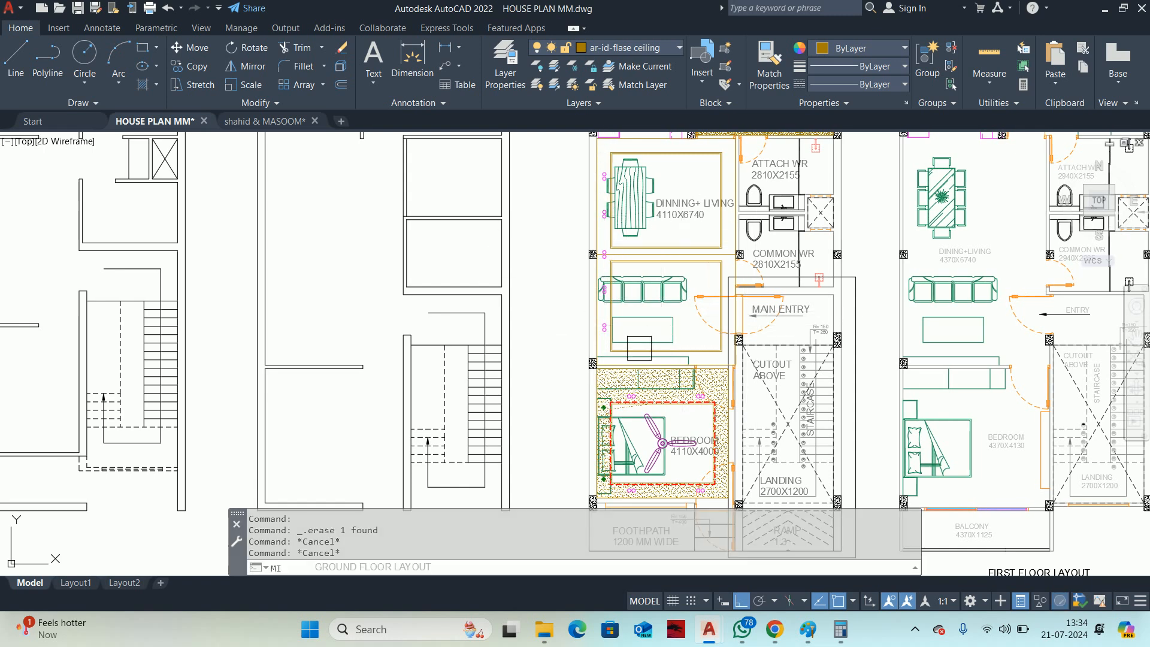
scroll(624, 354, up, 4)
middle_drag(577, 198, 605, 478)
middle_drag(603, 345, 610, 383)
scroll(596, 330, up, 2)
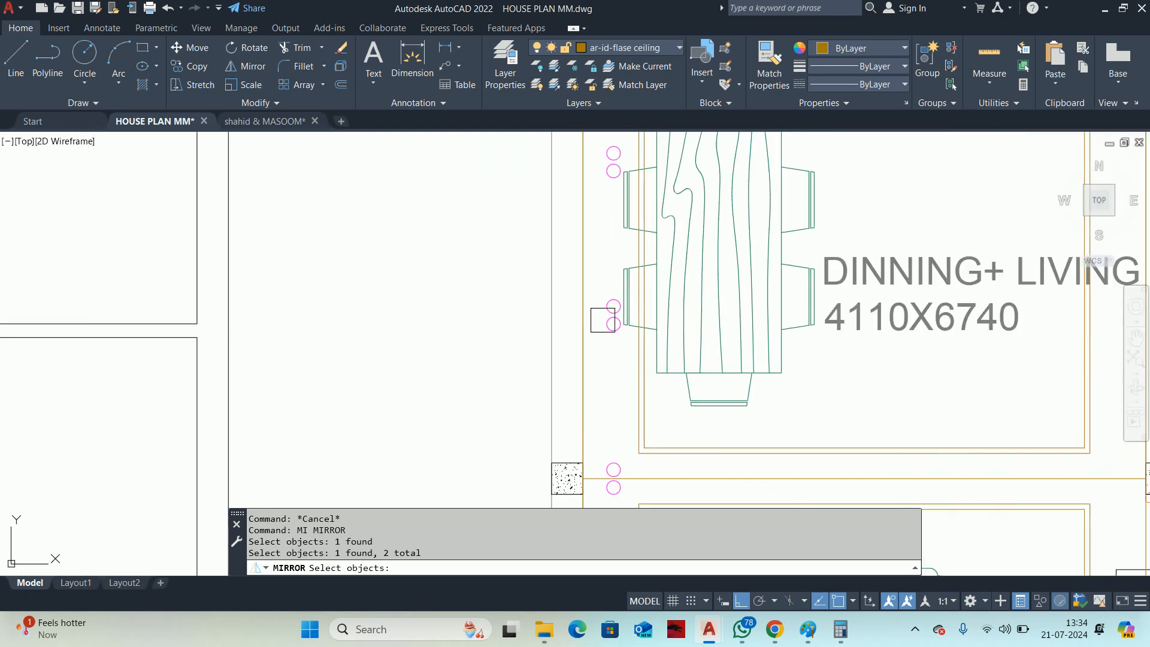
middle_drag(615, 301, 607, 419)
scroll(596, 283, down, 6)
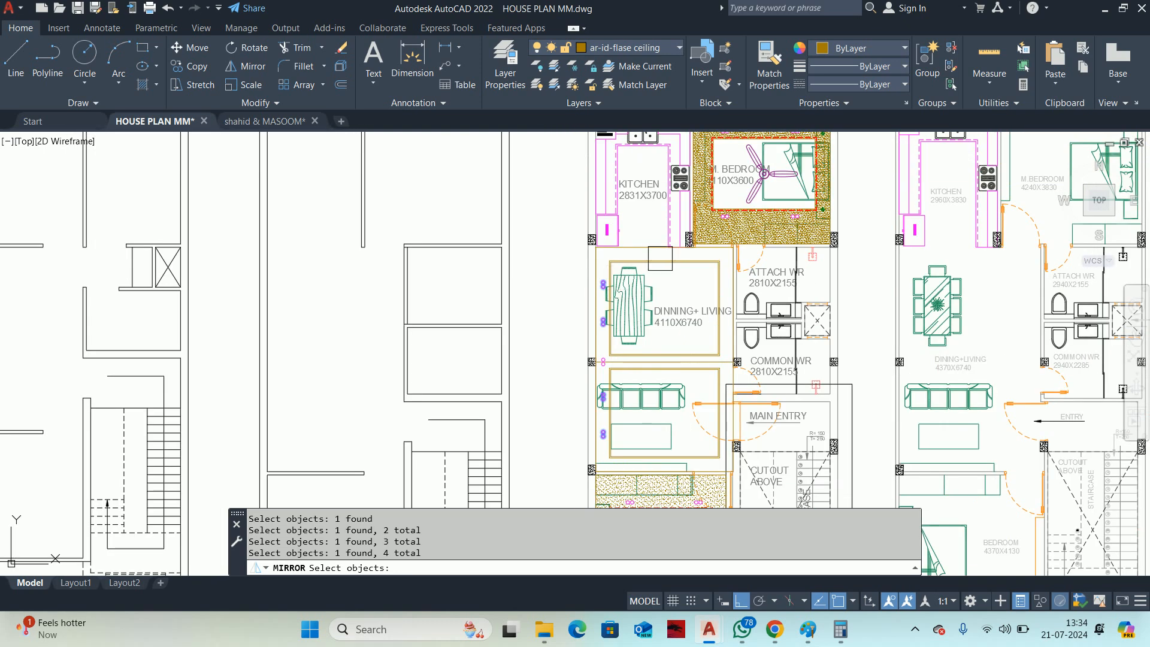
key(Return)
scroll(676, 250, up, 4)
click(631, 392)
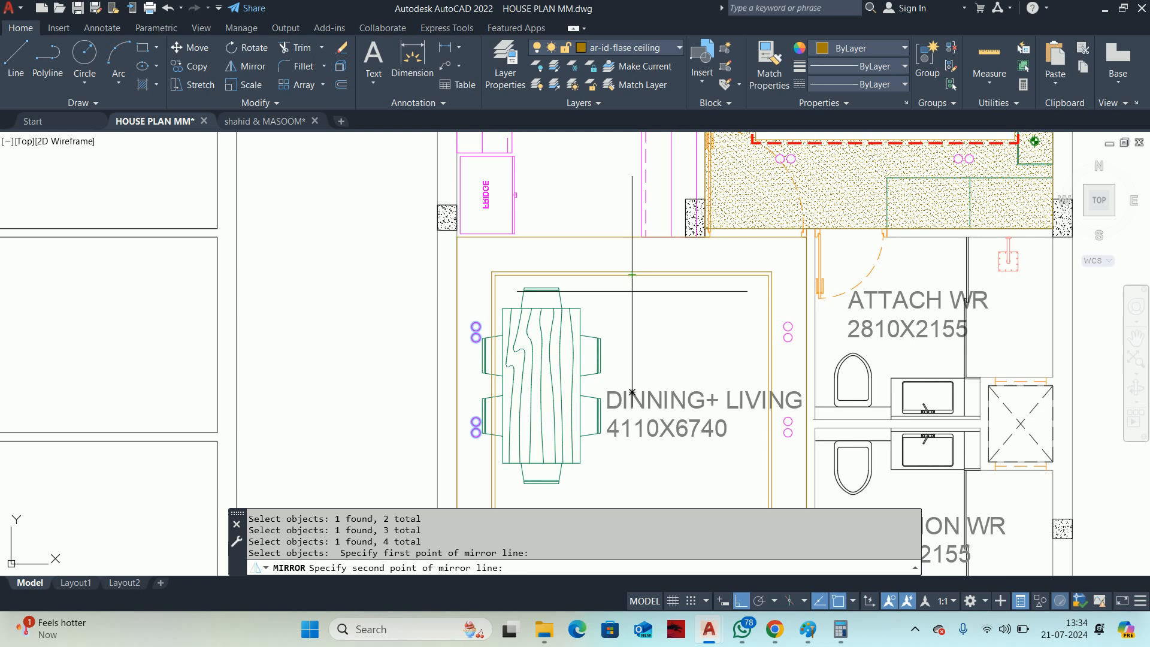
click(629, 324)
key(Return)
Mirror the spotlight pair on the dividing line across the same vertical centre axis to the opposite side of the room.
key(Return)
scroll(598, 323, down, 4)
scroll(546, 319, up, 4)
click(546, 319)
click(688, 316)
click(702, 258)
key(Escape)
scroll(706, 279, down, 5)
key(Escape)
key(Escape)
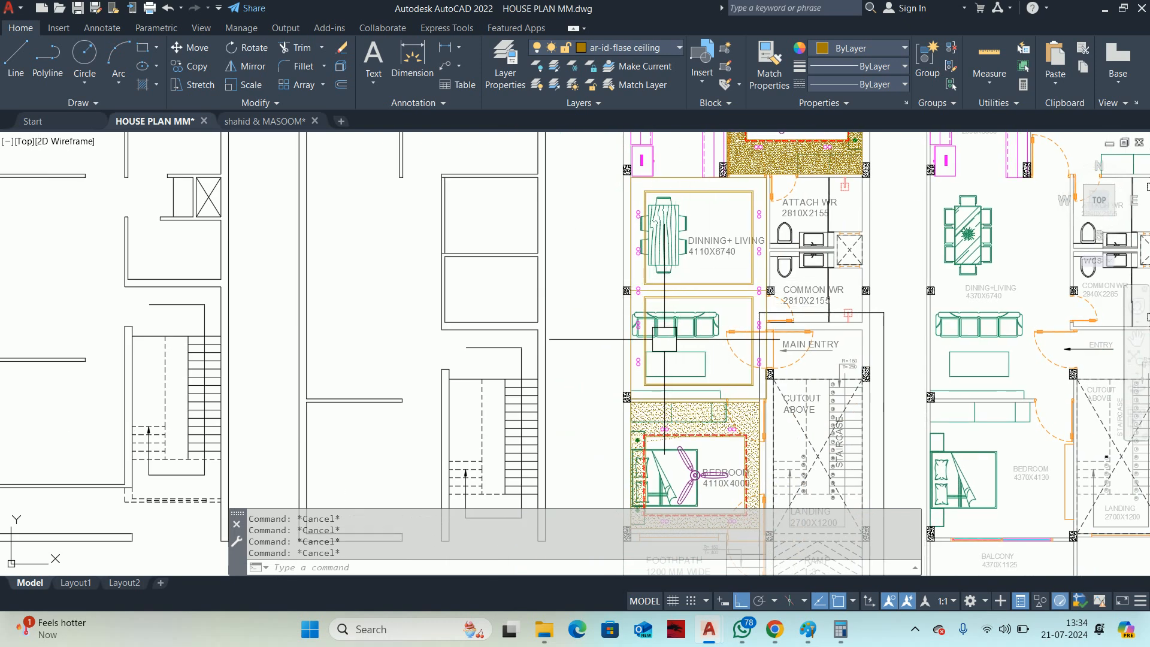
middle_drag(663, 339, 653, 285)
text(CO)
key(Return)
scroll(636, 314, up, 4)
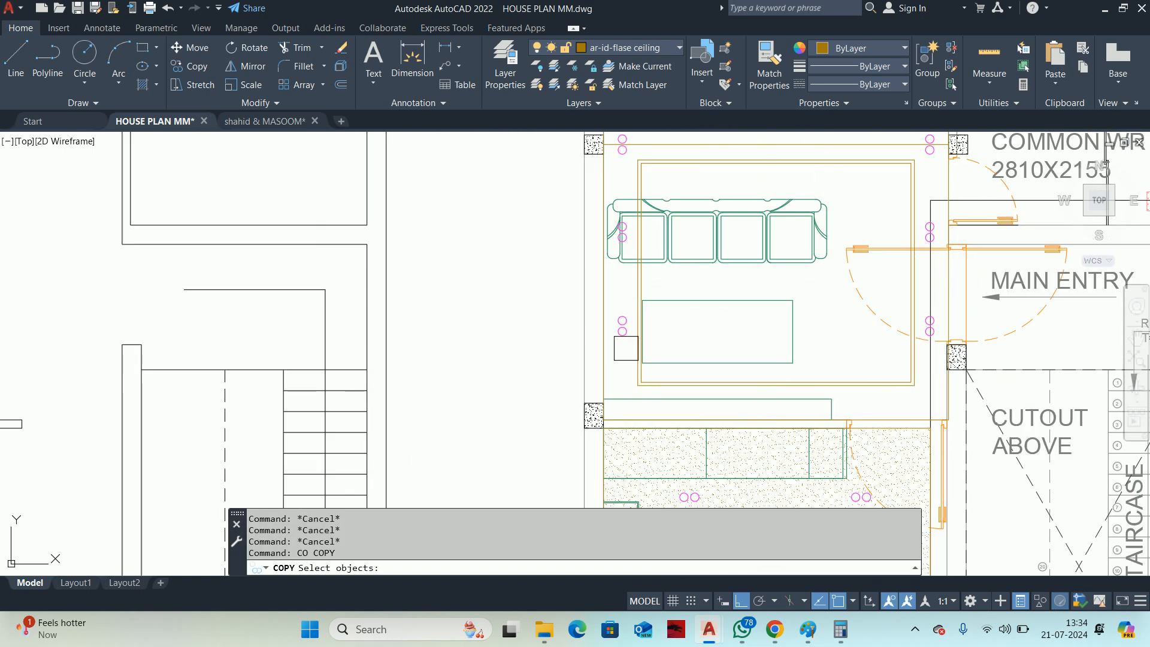
key(Return)
scroll(622, 330, up, 5)
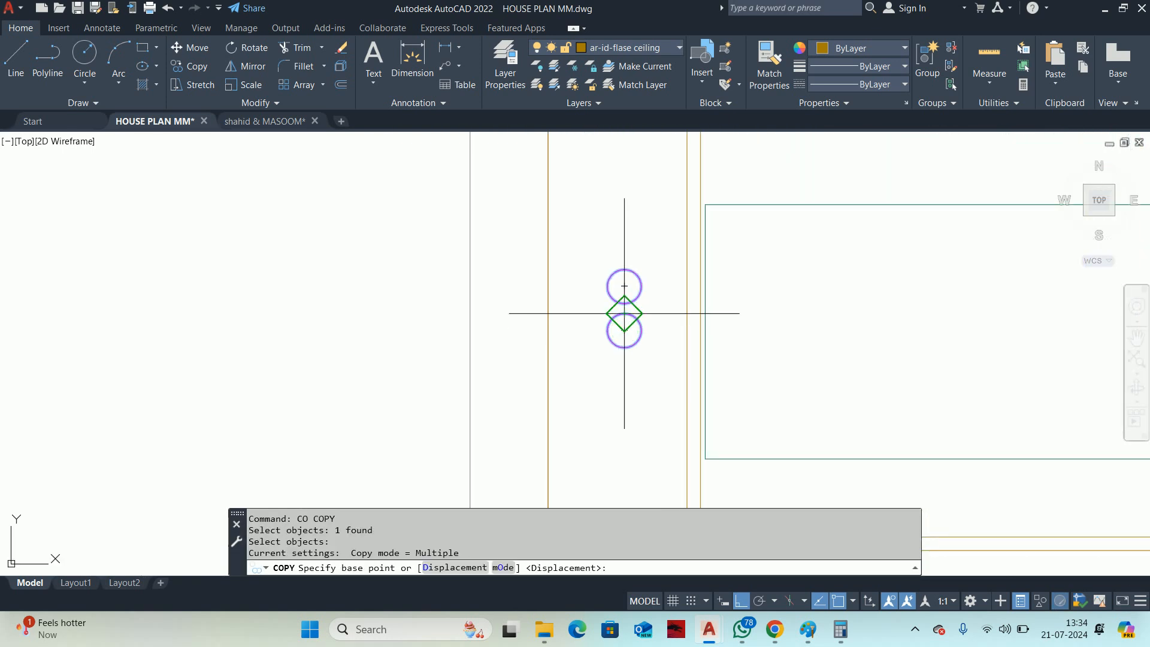
scroll(624, 313, down, 4)
key(Escape)
key(Escape)
Copy the spotlight pair near the outer wall, by the midpoint between its circles, onto the dividing line's midpoint.
middle_drag(637, 242, 647, 349)
middle_drag(632, 215, 643, 367)
key(Return)
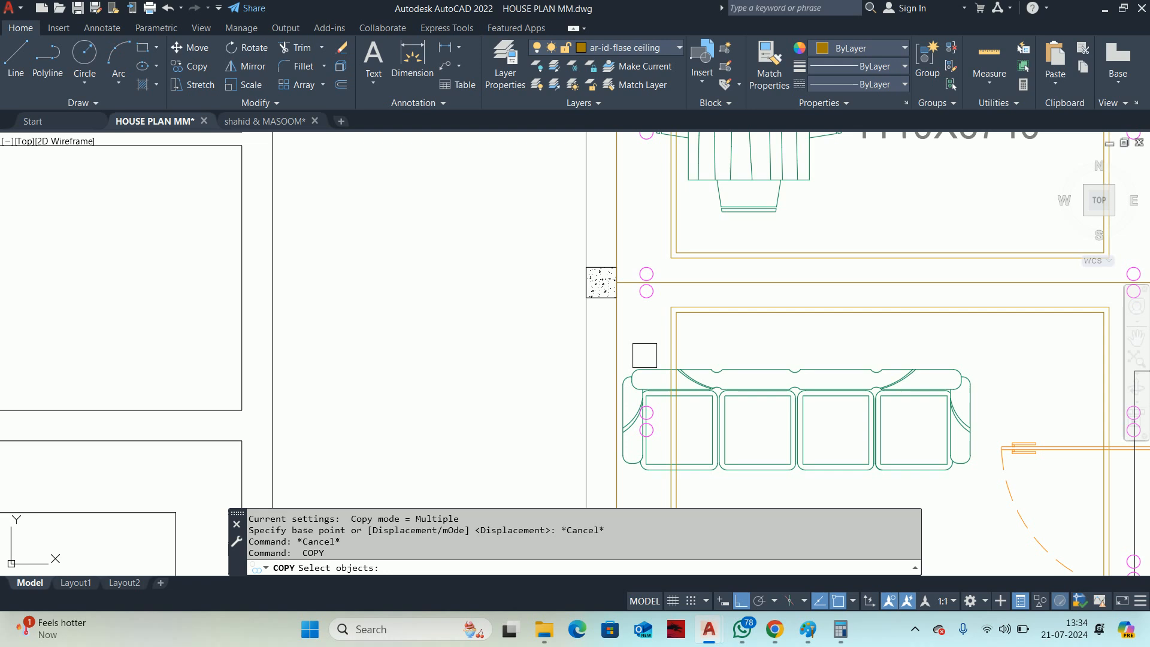
scroll(642, 296, up, 2)
click(642, 297)
key(Return)
scroll(647, 272, up, 4)
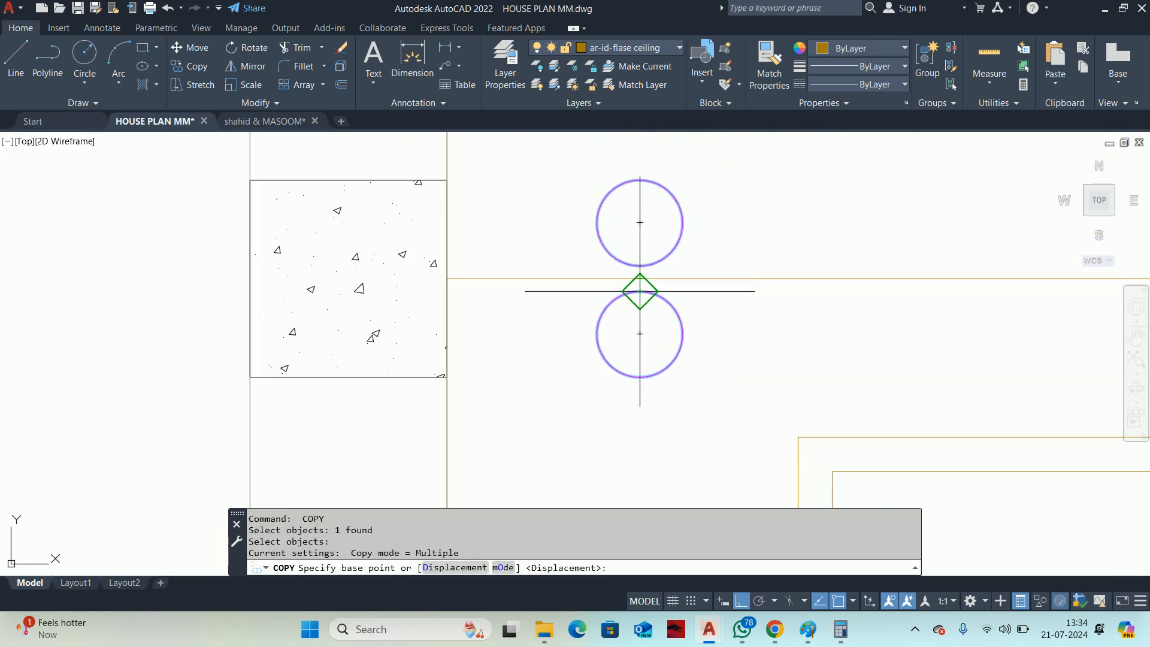
click(639, 277)
scroll(868, 305, down, 6)
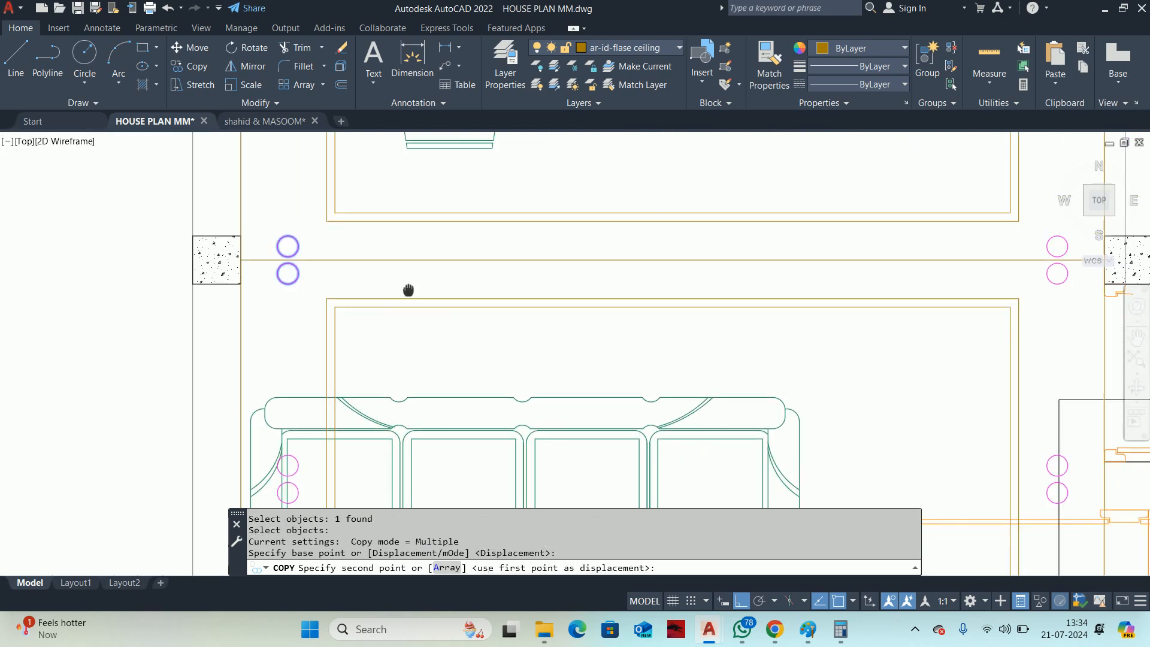
click(605, 272)
key(Escape)
key(Escape)
key(Escape)
scroll(592, 283, up, 4)
key(Escape)
scroll(599, 280, down, 4)
middle_drag(605, 295, 664, 298)
key(Escape)
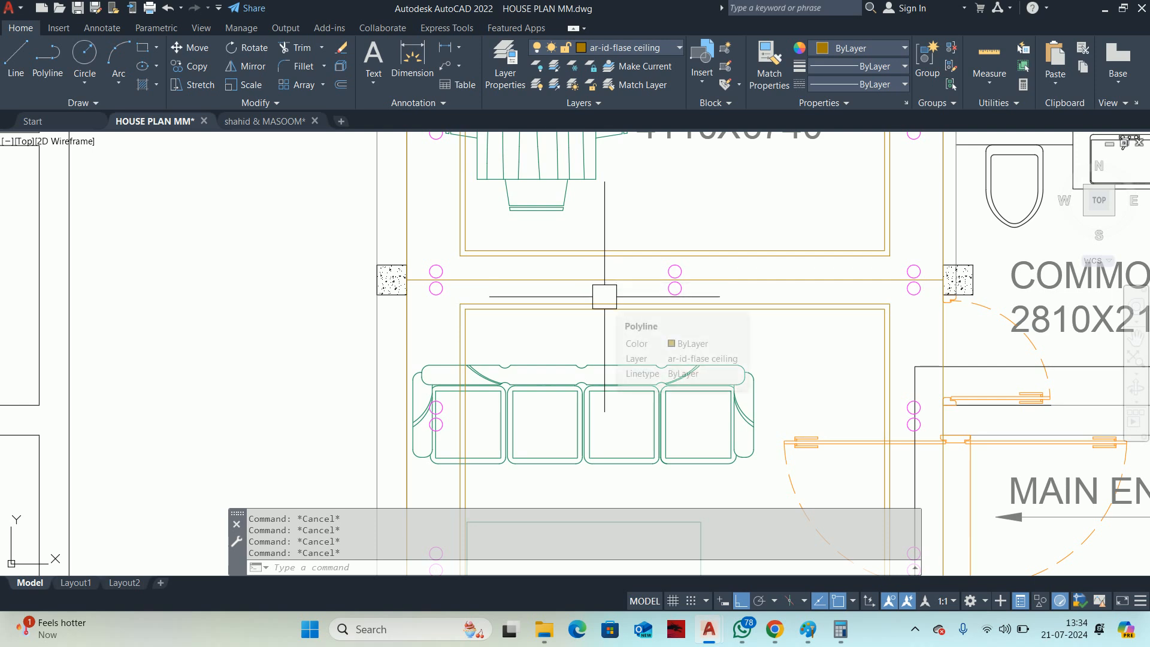
Rotate the spotlight pair at the dividing line's midpoint by 90° about the midpoint between its circles.
text(RO)
key(Return)
click(673, 277)
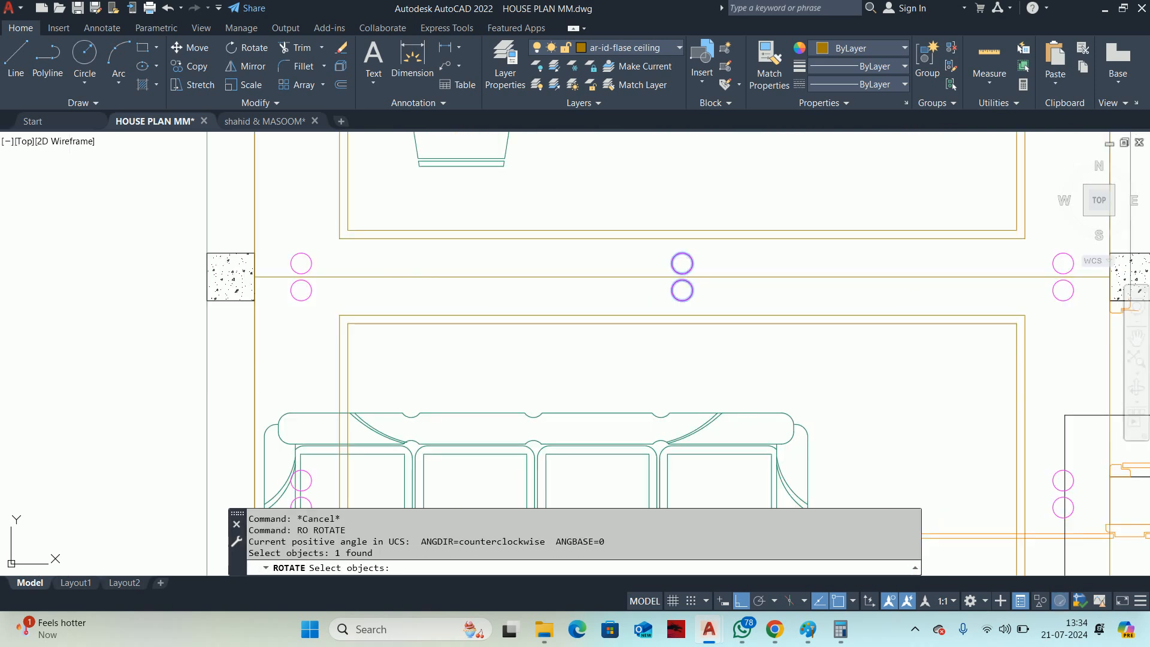
key(Return)
scroll(670, 279, up, 5)
scroll(685, 289, up, 4)
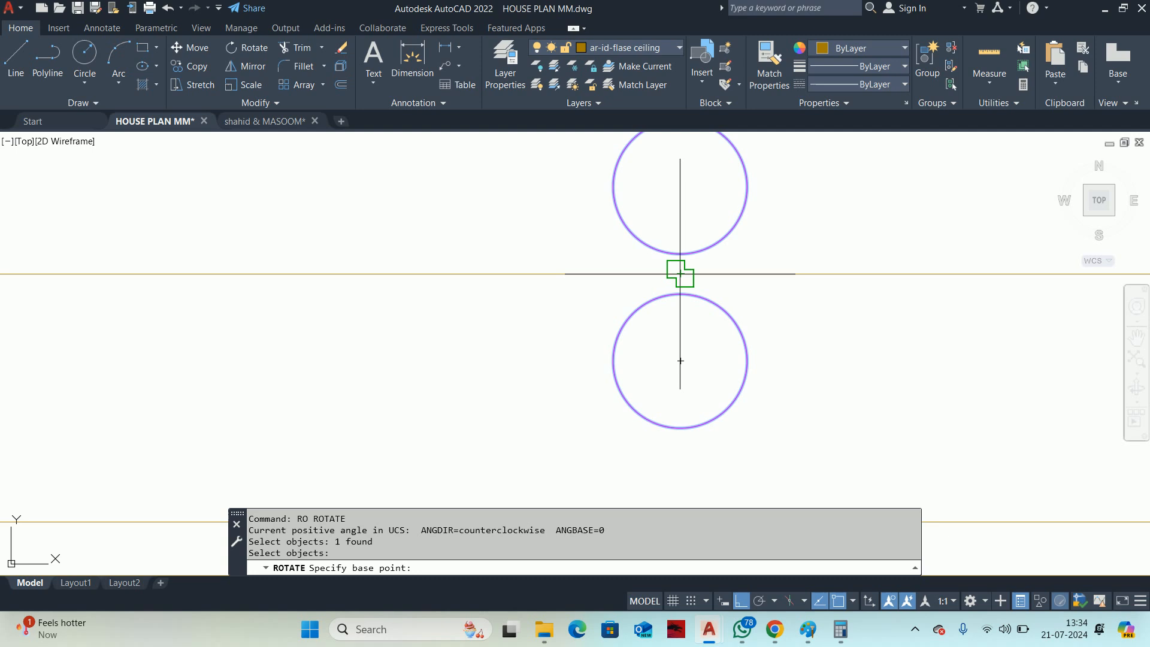
click(680, 274)
scroll(760, 236, down, 4)
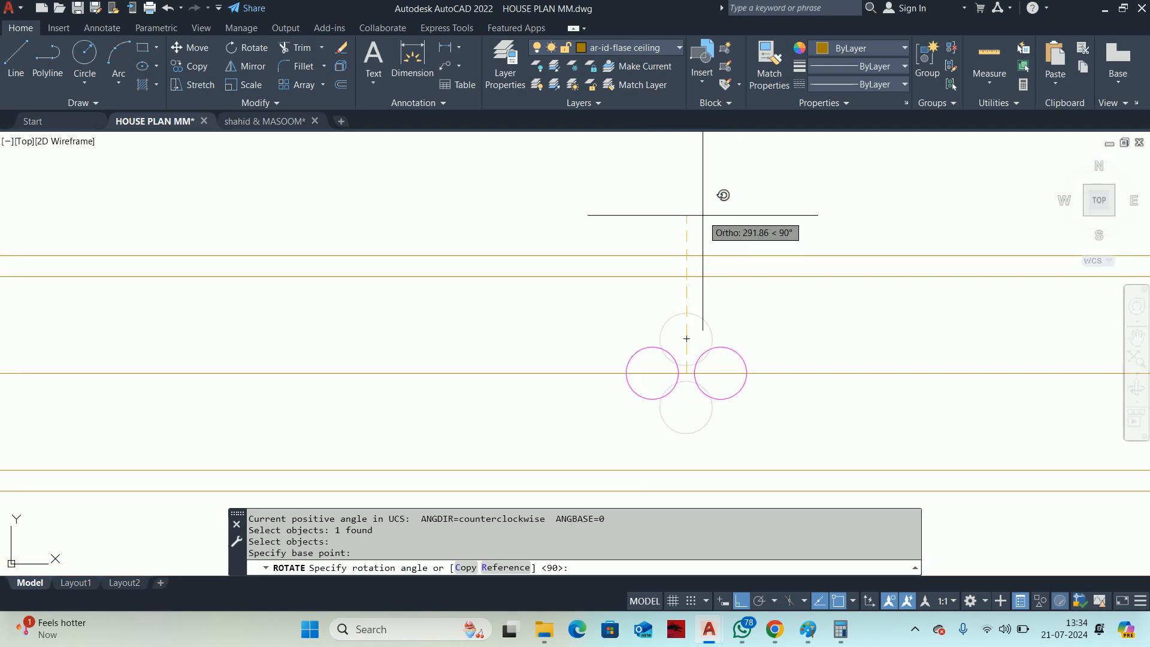
key(Escape)
key(Escape)
scroll(702, 215, down, 5)
scroll(706, 287, up, 3)
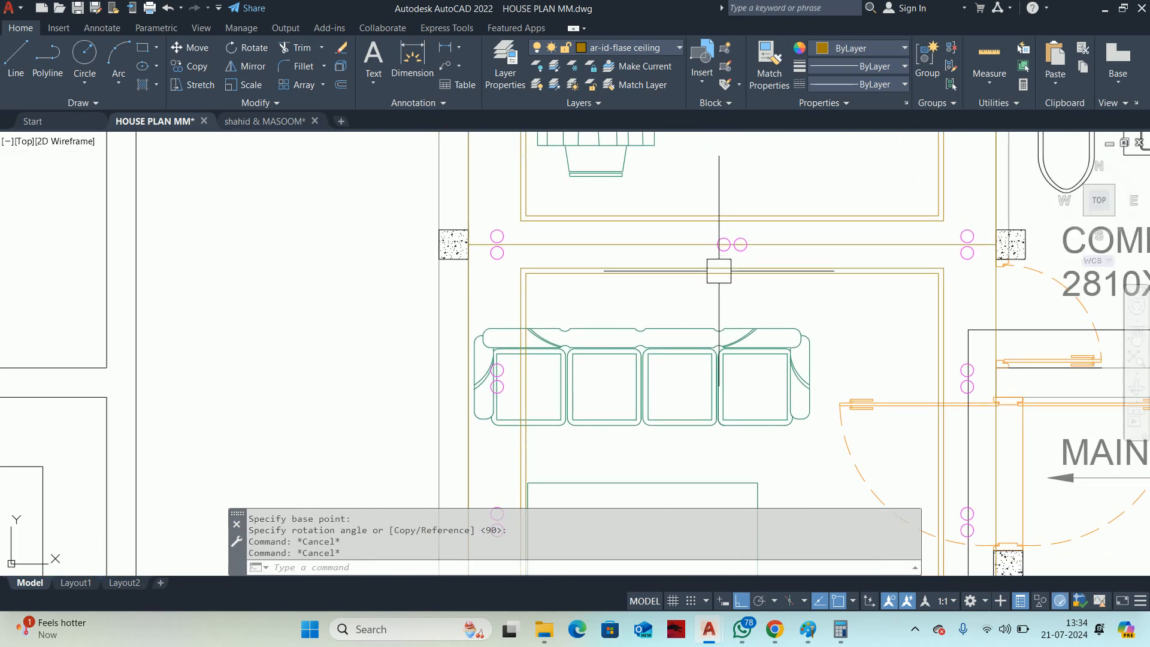
key(Escape)
scroll(730, 315, down, 4)
scroll(730, 309, up, 3)
key(Escape)
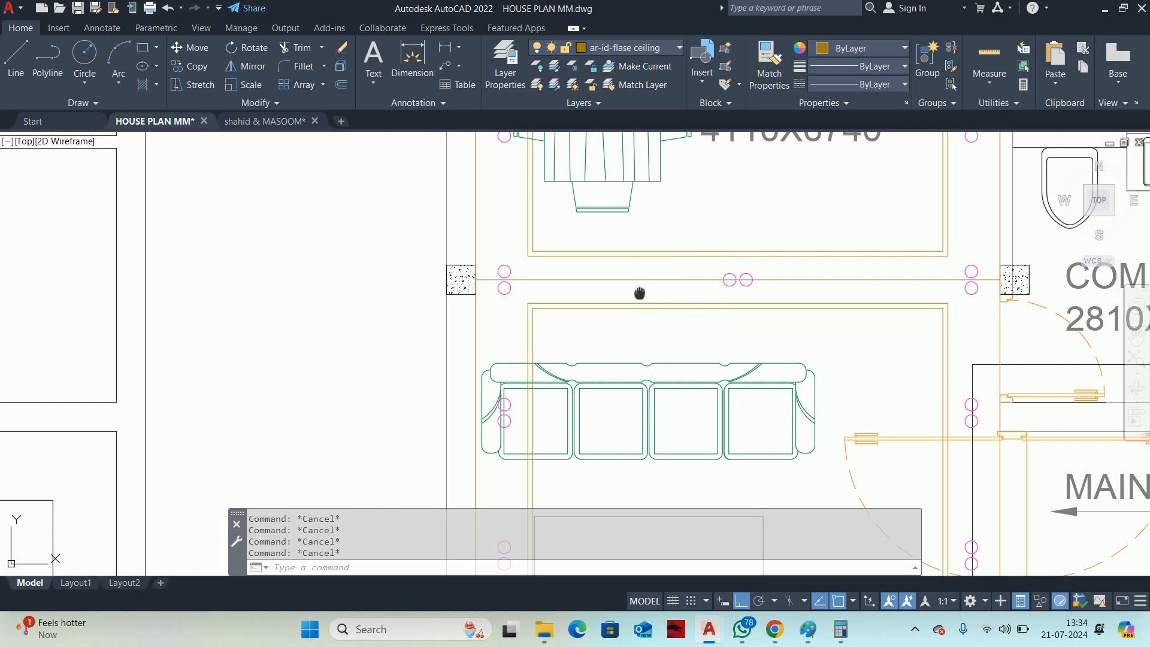
scroll(653, 320, up, 2)
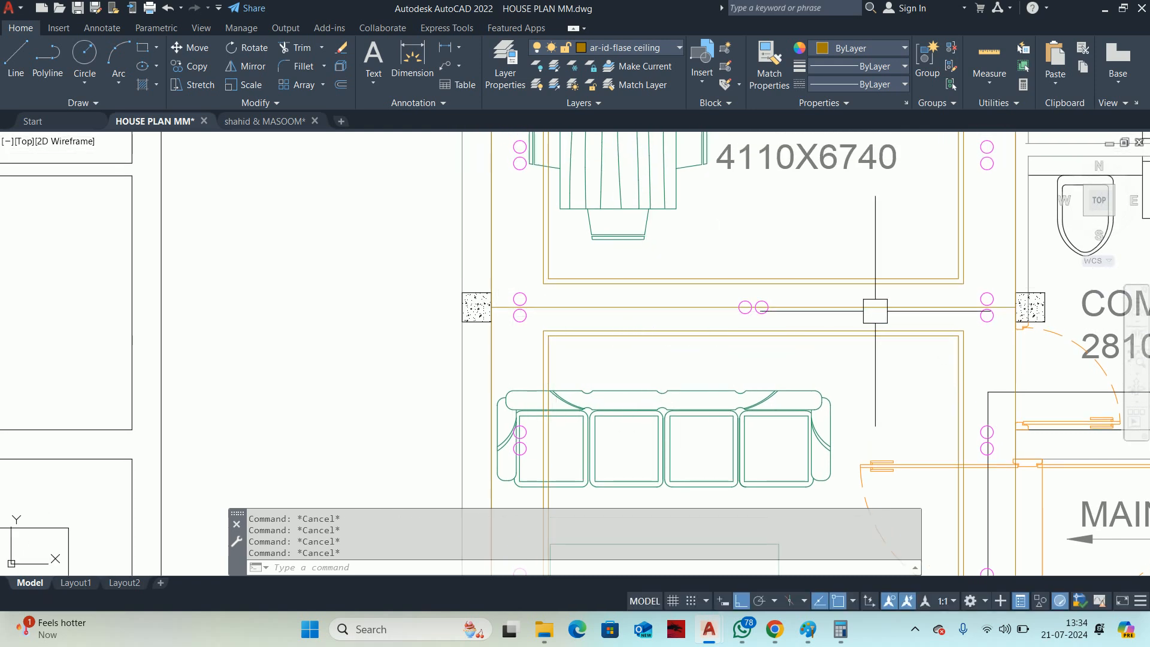
Divide the horizontal line between the dining and living ceilings into 3 equal segments.
text(div)
key(Return)
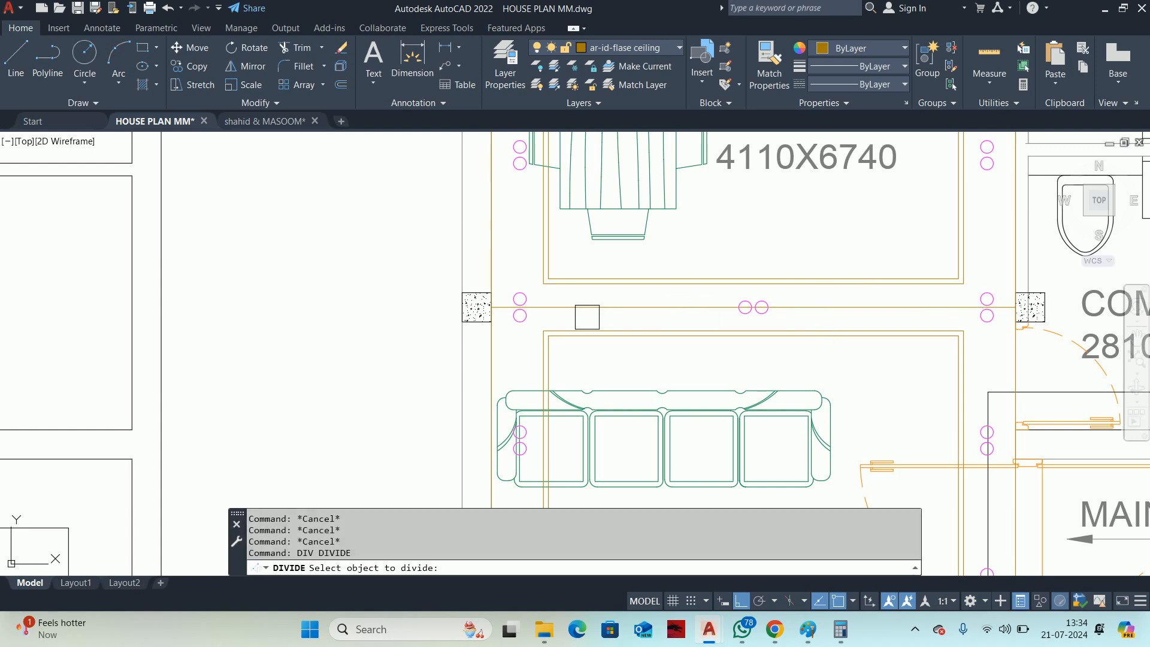
click(557, 307)
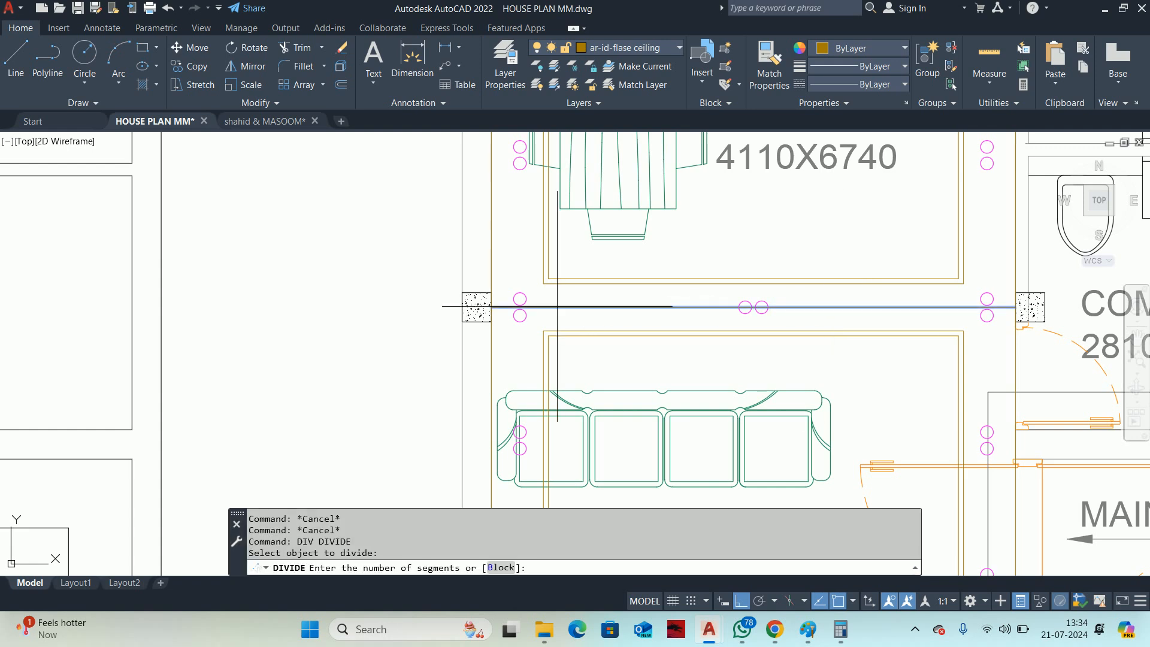
key(Return)
key(Escape)
key(Escape)
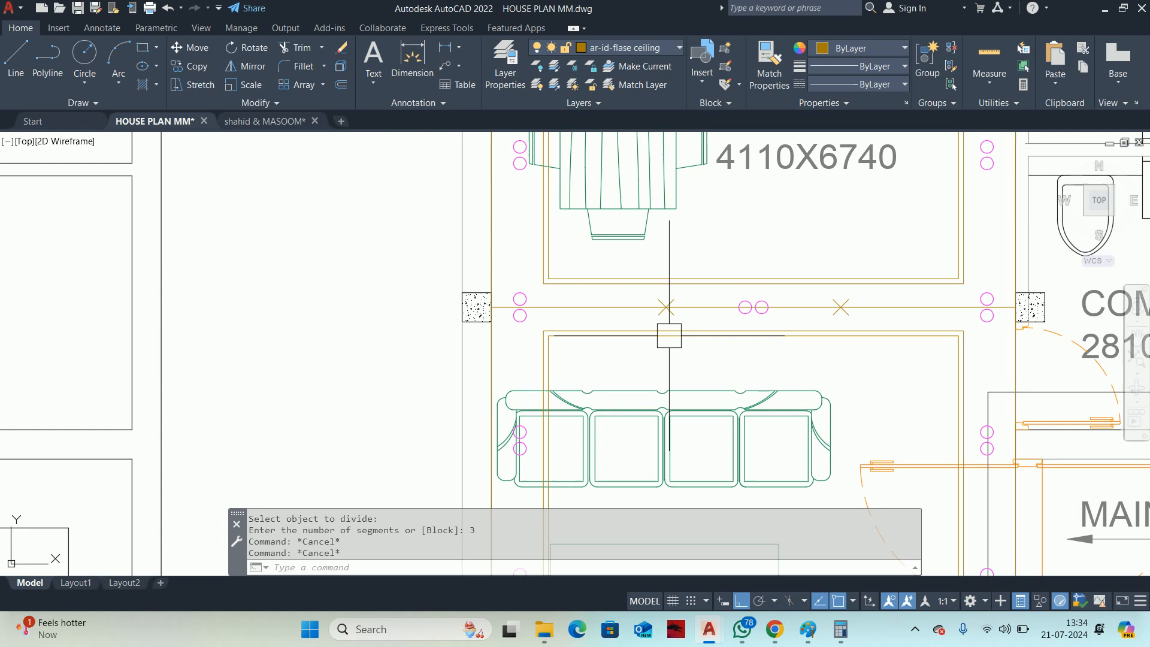
Copy the rotated spotlight pair, by the midpoint between its circles, onto both division points of the dividing line.
text(co)
key(Return)
scroll(734, 314, up, 3)
click(759, 302)
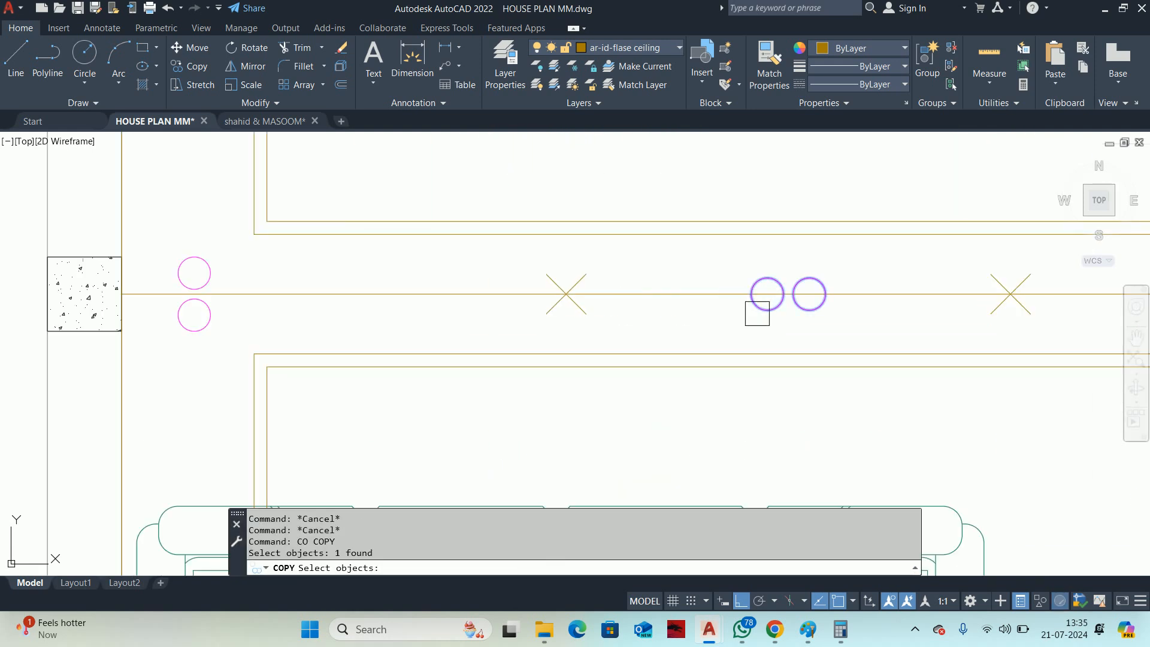
key(Return)
scroll(788, 305, up, 3)
click(783, 269)
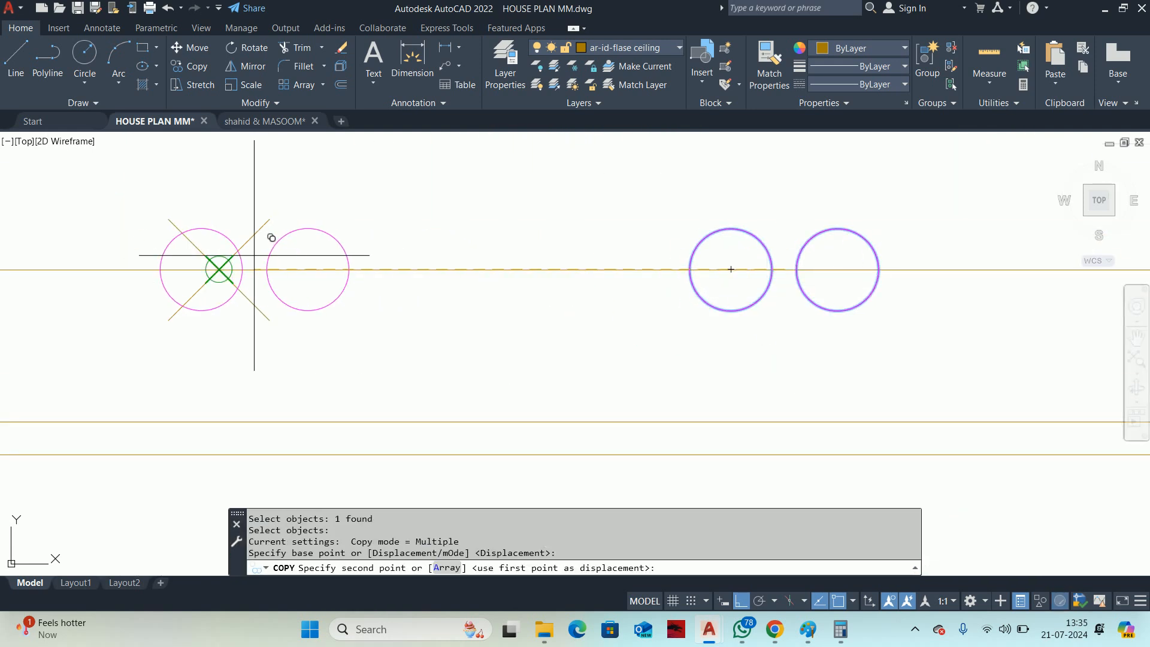
click(219, 269)
scroll(631, 291, down, 4)
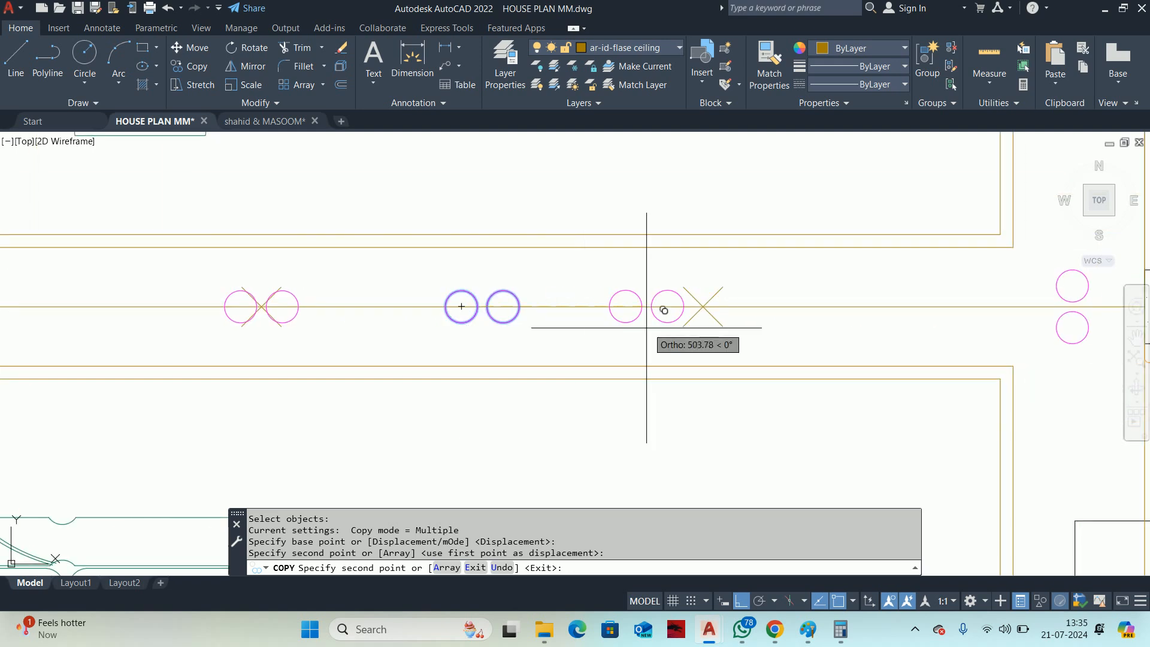
key(Escape)
key(Escape)
Erase the original spotlight pair at the dividing line's midpoint and all similar division point markers.
click(477, 305)
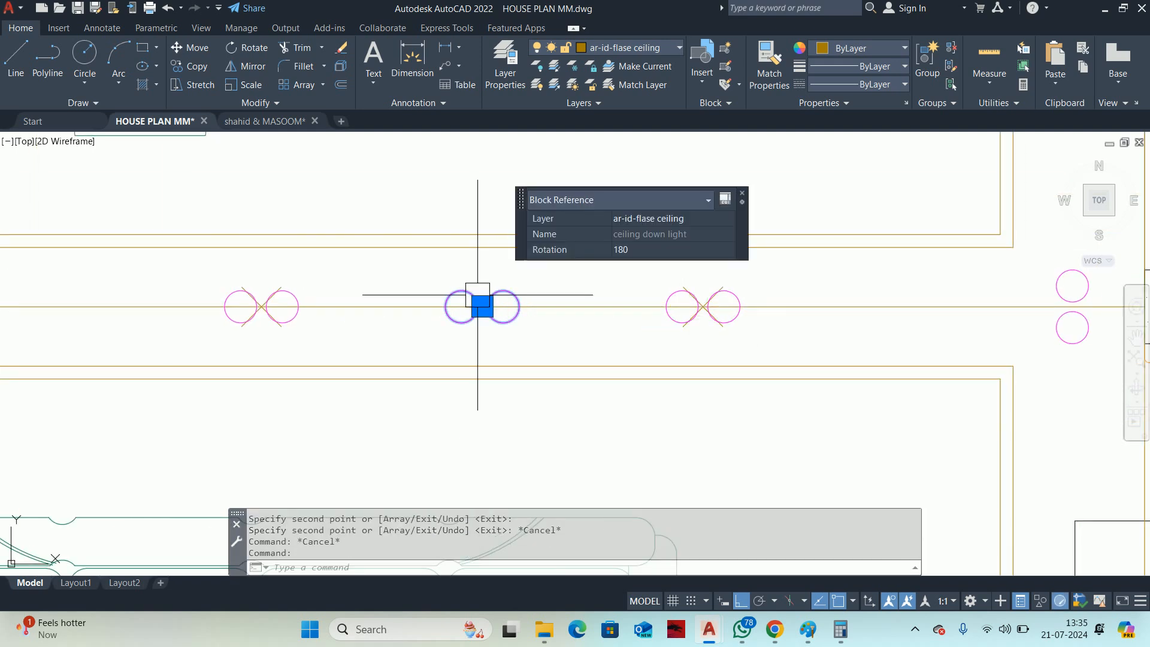
key(Delete)
scroll(697, 320, up, 6)
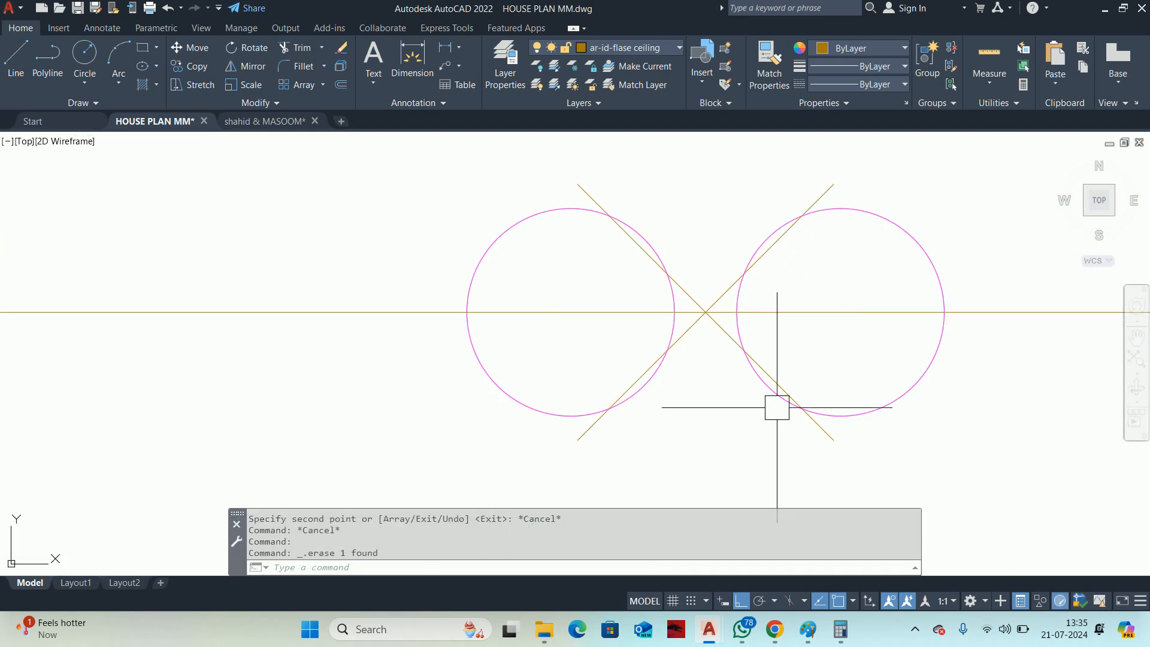
click(701, 307)
scroll(743, 403, down, 5)
right_click(567, 279)
click(622, 462)
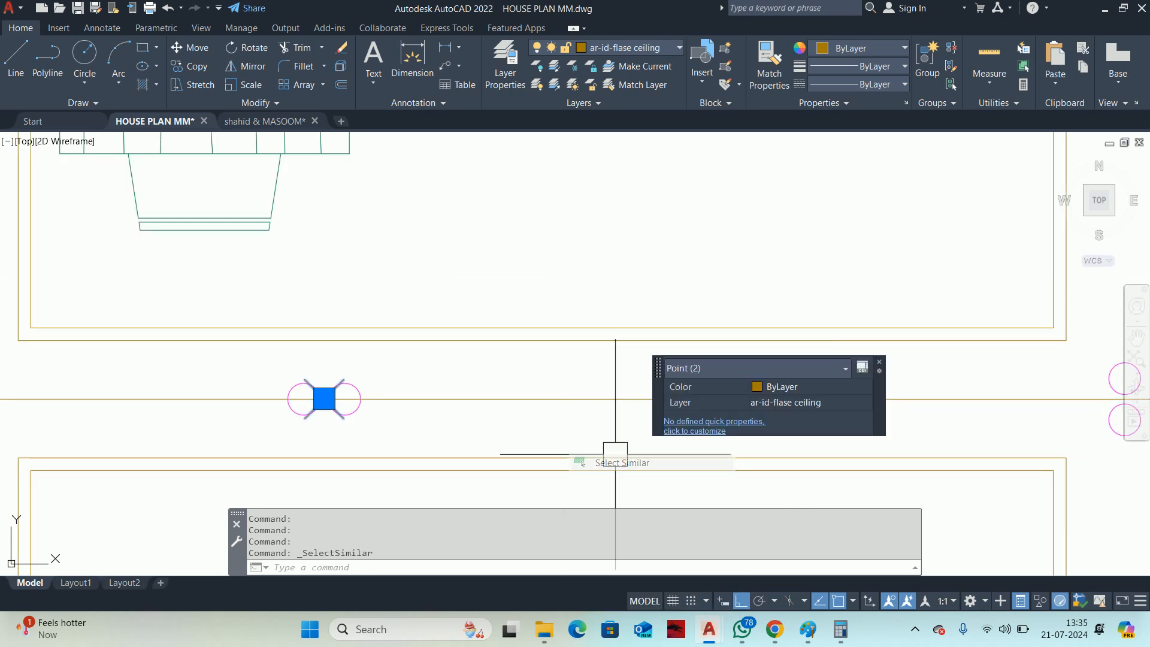
key(Delete)
Copy the two horizontal spotlight pairs from the dividing line into the ceiling border between the living area and the bedroom.
scroll(569, 277, down, 5)
text(co)
key(Return)
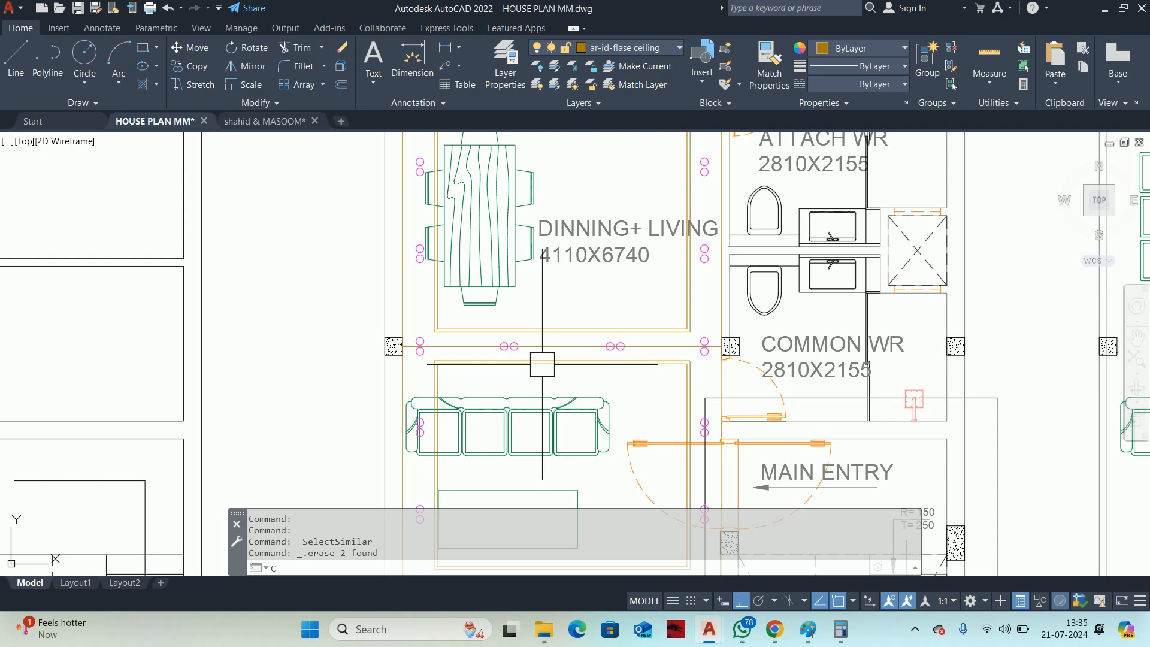
scroll(506, 352, up, 5)
click(509, 341)
click(757, 339)
scroll(740, 337, down, 5)
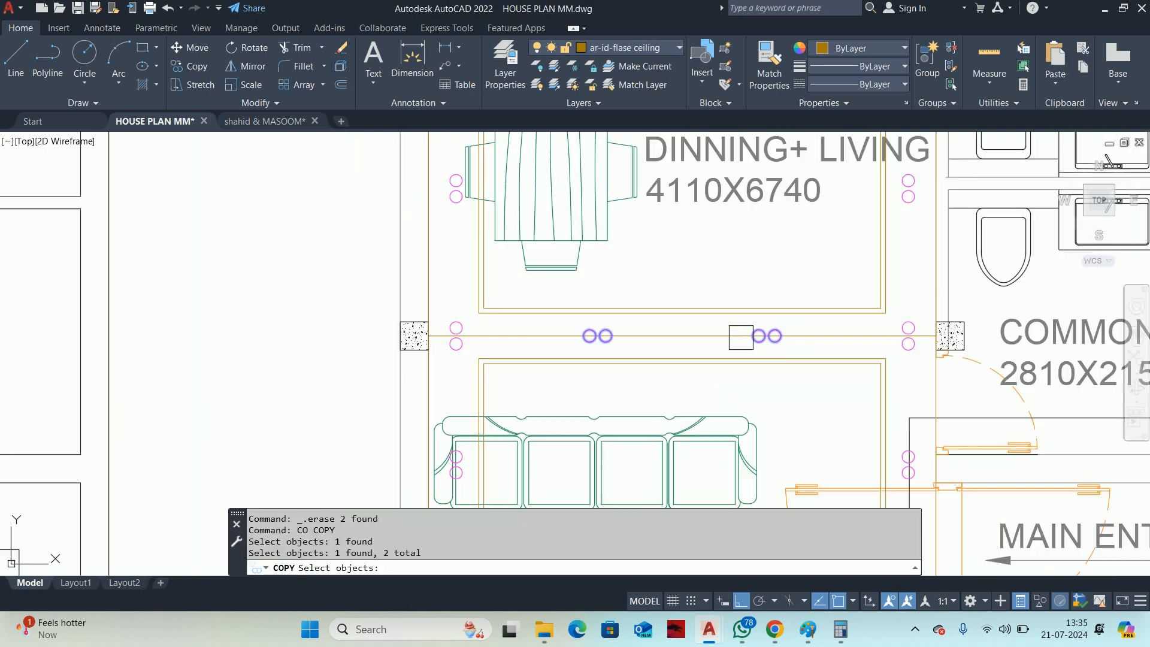
scroll(745, 361, up, 3)
scroll(747, 362, down, 2)
middle_drag(746, 362, 730, 265)
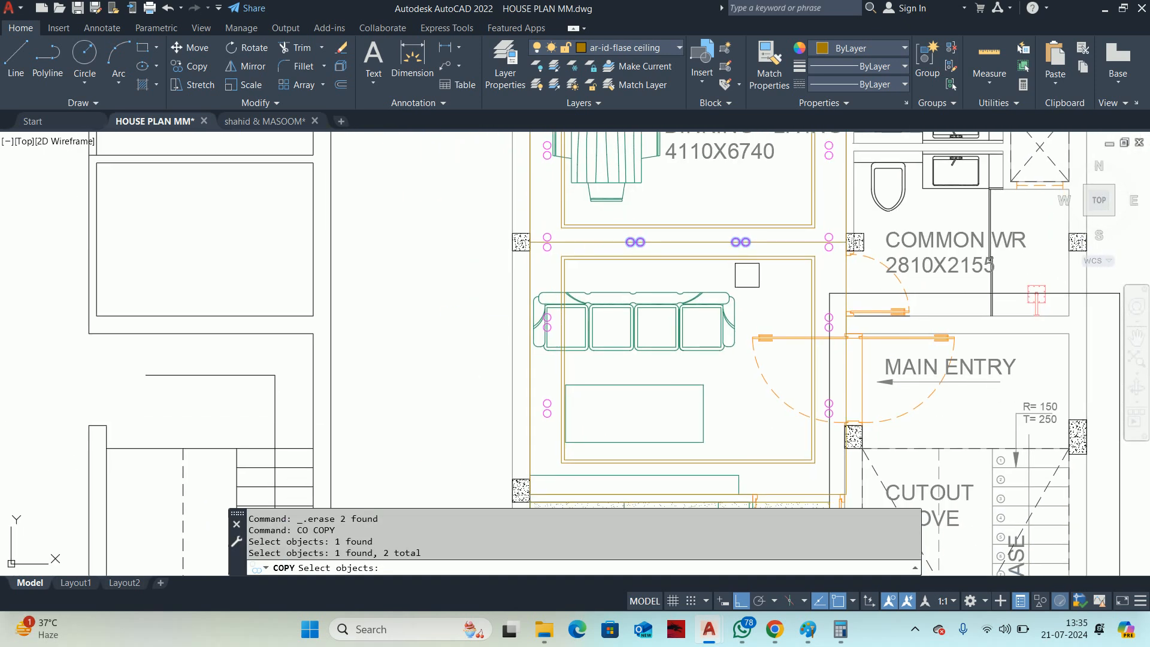
key(Return)
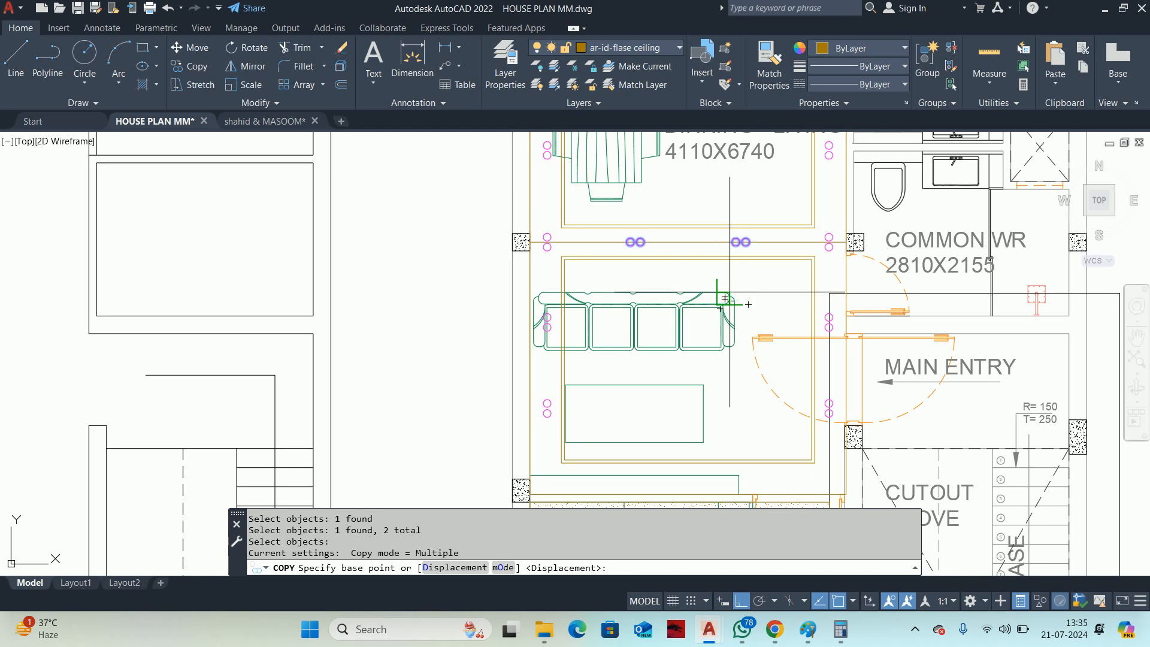
scroll(754, 264, up, 4)
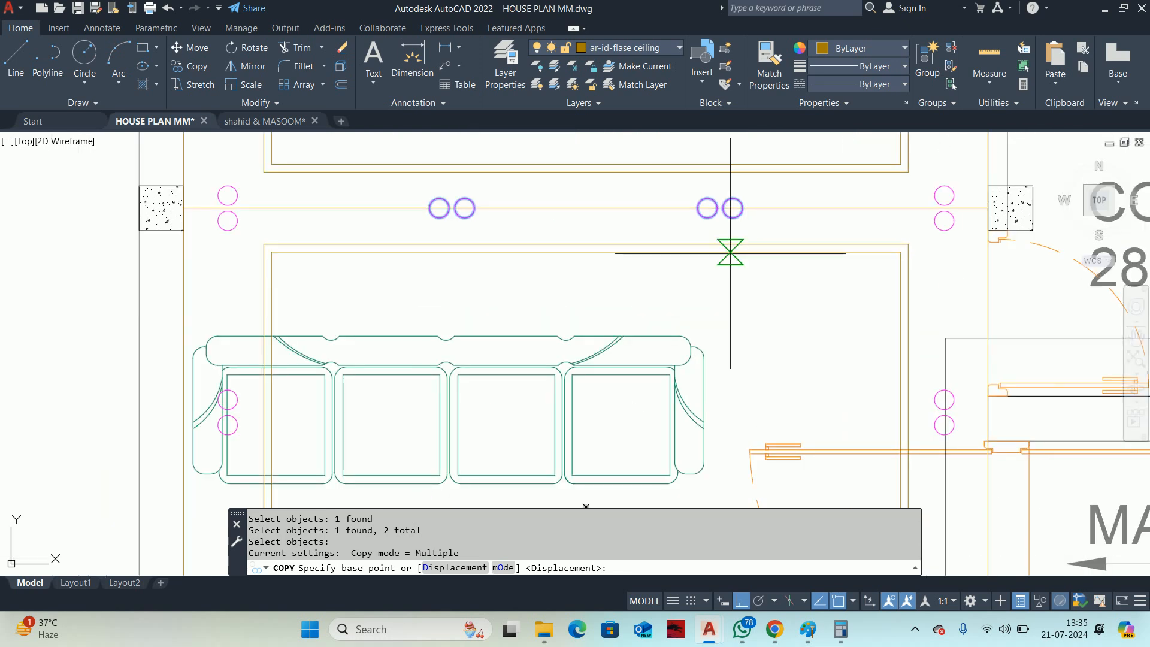
click(826, 249)
scroll(828, 346, down, 2)
middle_drag(829, 346, 842, 193)
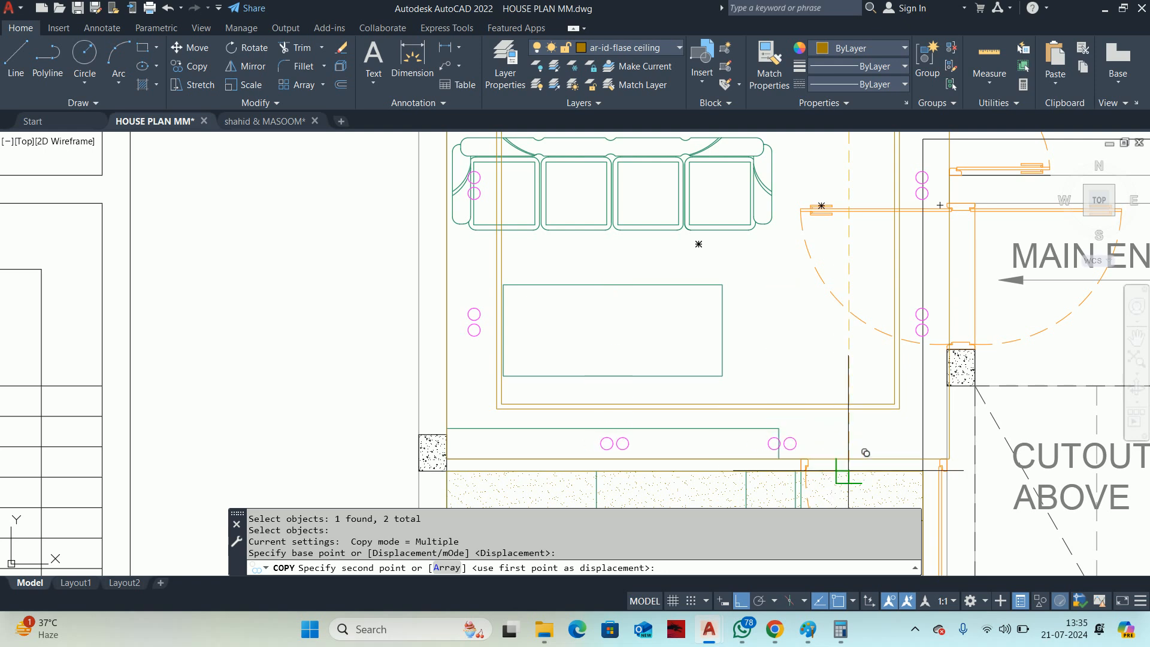
click(841, 458)
Place another copy of the two spotlight pairs in the dining ceiling border beside the kitchen and finish copying.
scroll(847, 386, down, 6)
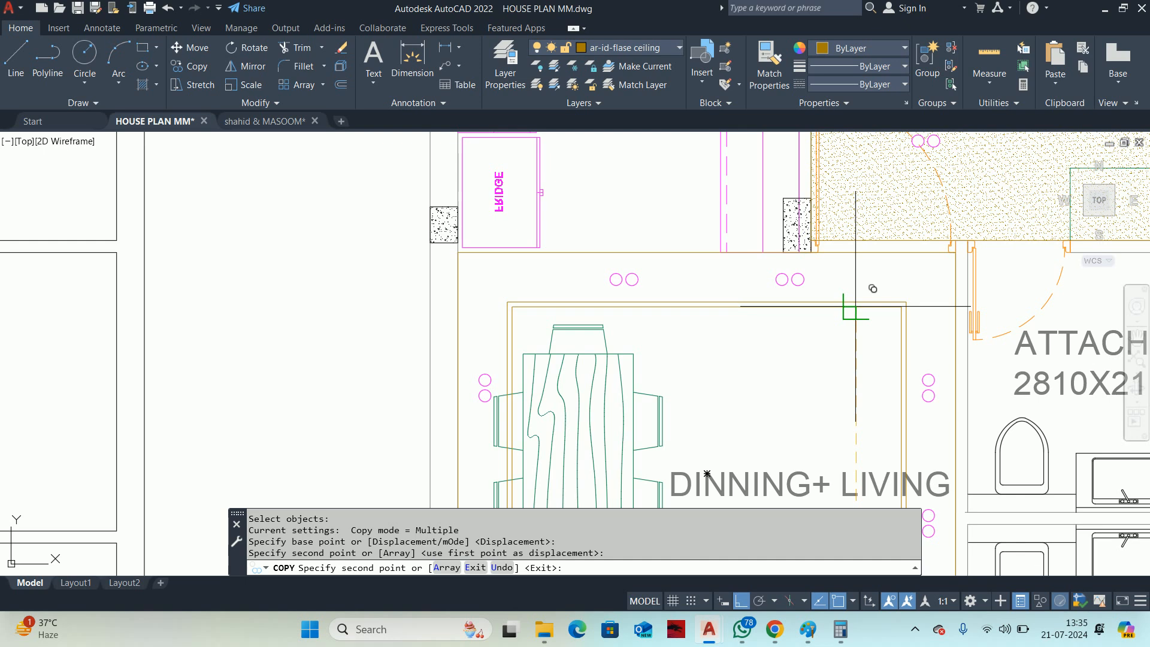
key(Escape)
scroll(855, 306, down, 8)
key(Escape)
key(Escape)
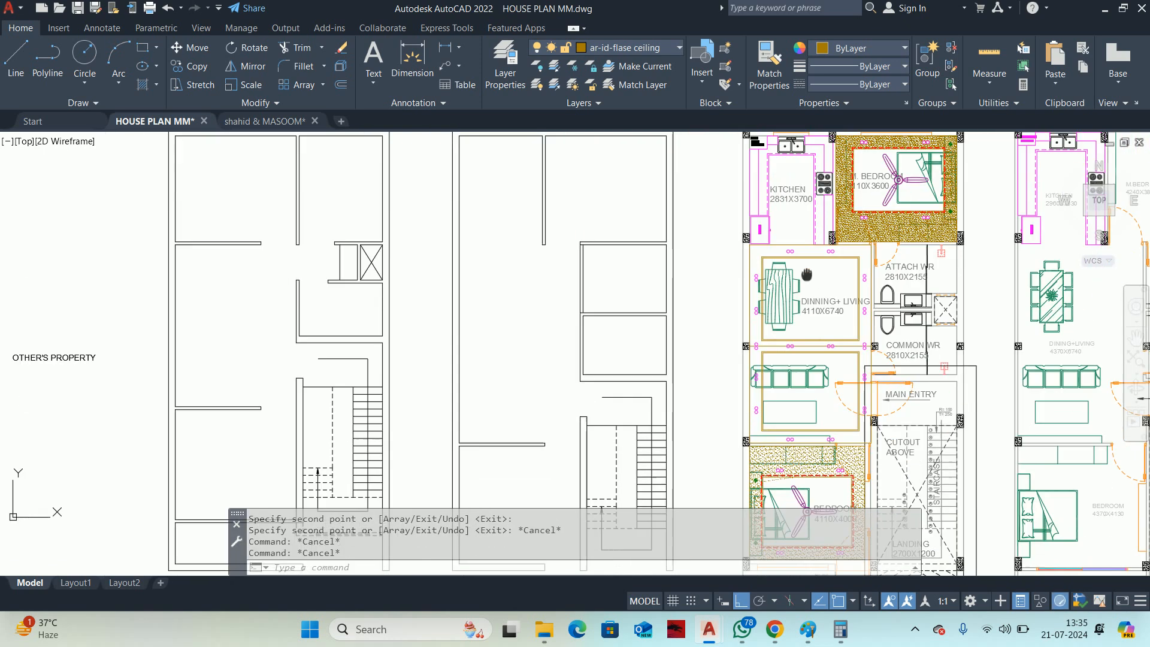
Erase the horizontal dividing line between the dining and living ceiling outlines.
scroll(814, 342, up, 5)
click(809, 270)
scroll(808, 273, down, 3)
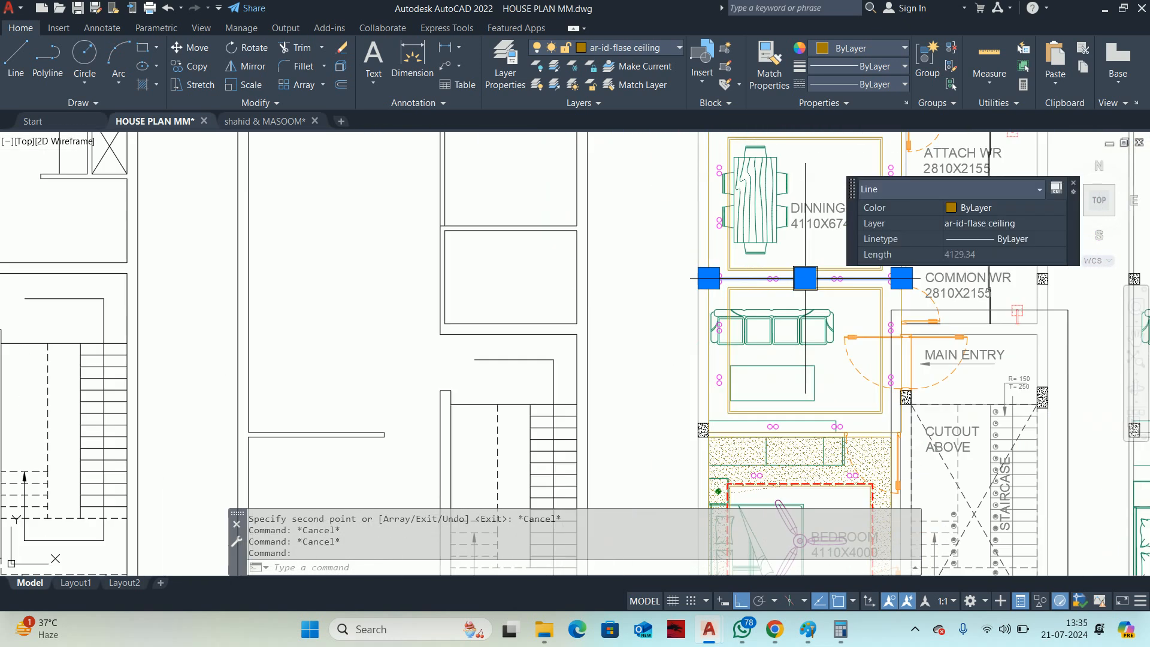
key(Delete)
scroll(784, 299, up, 2)
middle_drag(800, 335, 796, 282)
key(Escape)
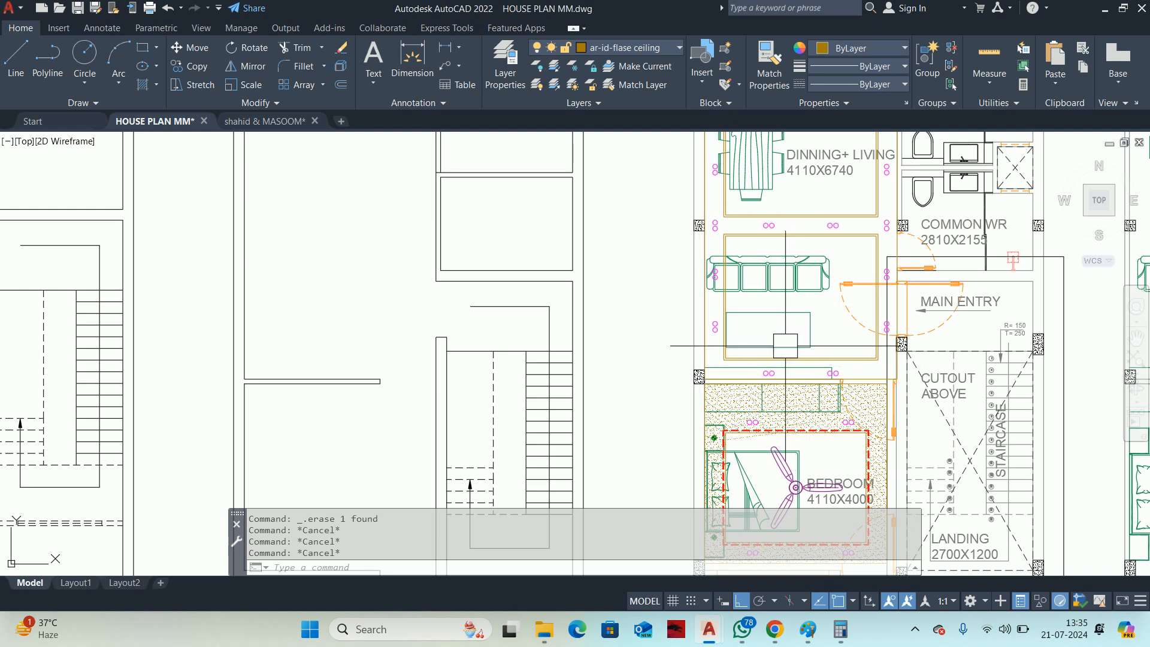
Copy the bedroom's ceiling fan, by its hub centre, to the centre of the living area's ceiling outline.
scroll(784, 346, down, 4)
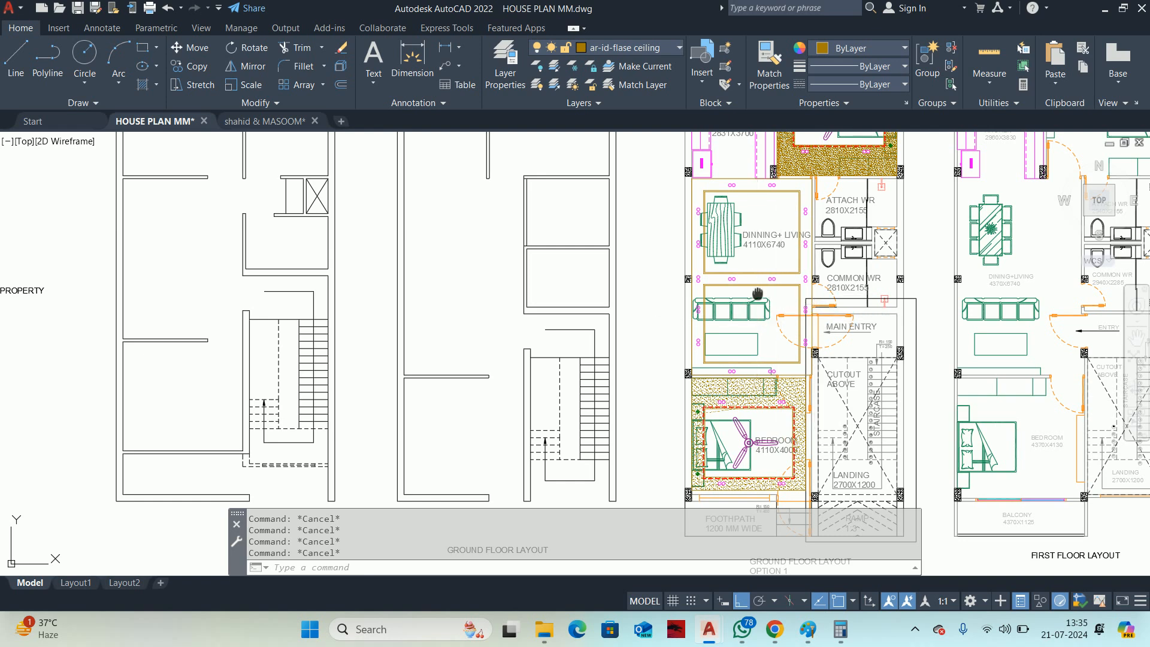
middle_drag(756, 293, 755, 313)
text(co)
key(space)
middle_drag(739, 465, 739, 414)
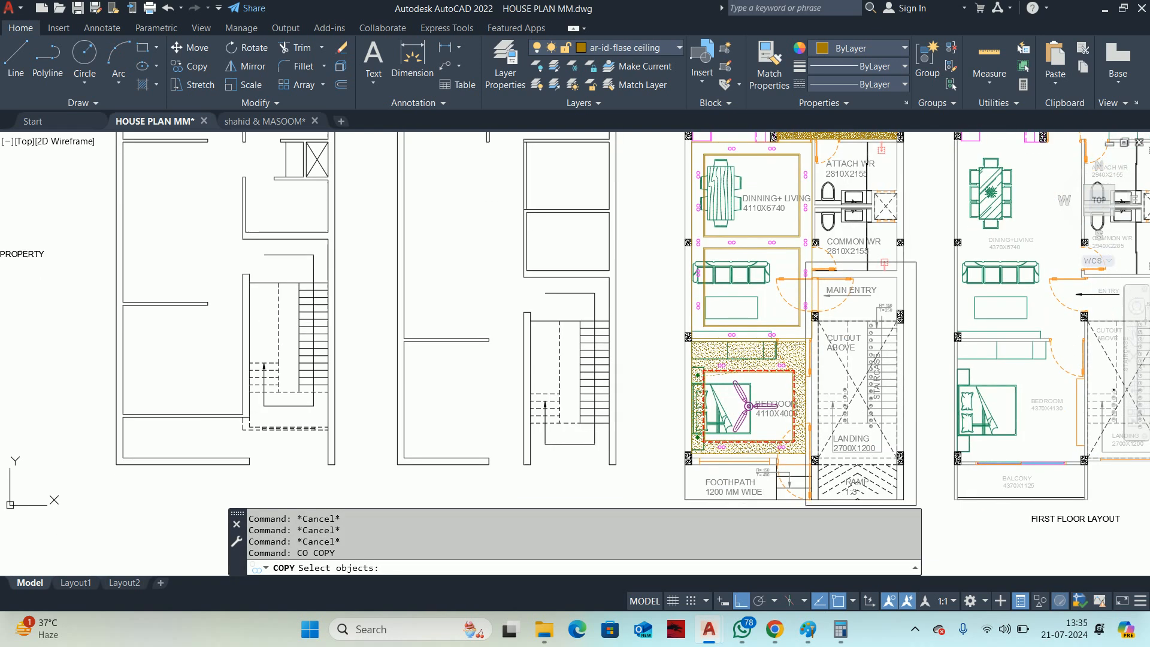
scroll(739, 414, up, 4)
click(743, 403)
scroll(741, 415, up, 2)
key(space)
scroll(773, 419, up, 8)
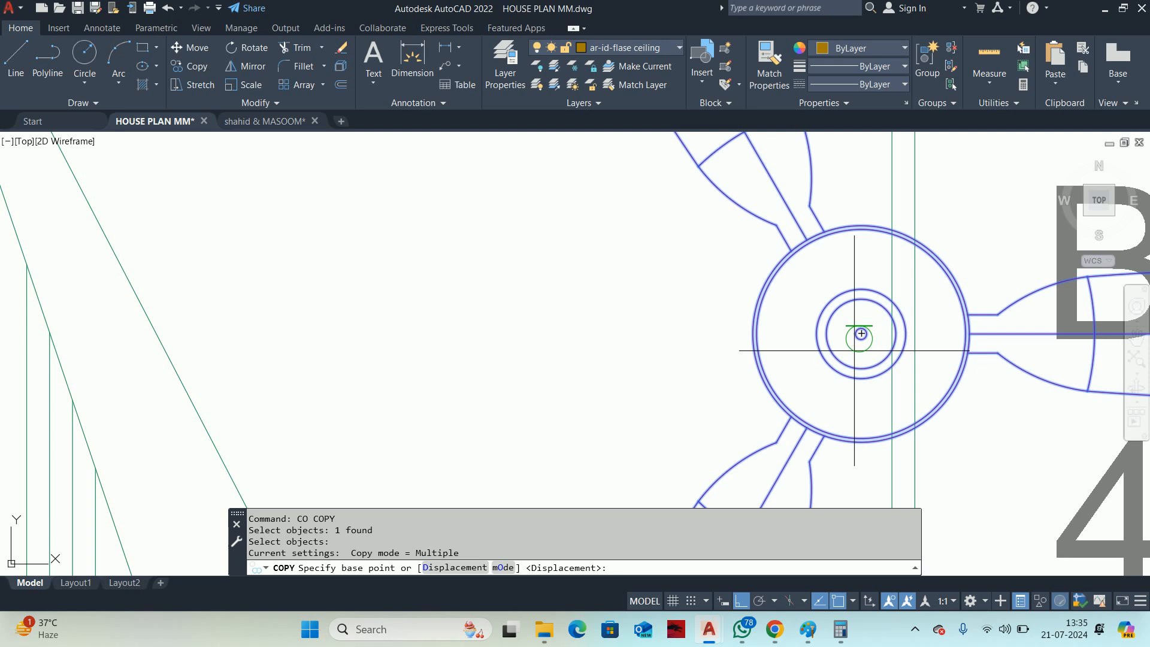
scroll(854, 350, up, 5)
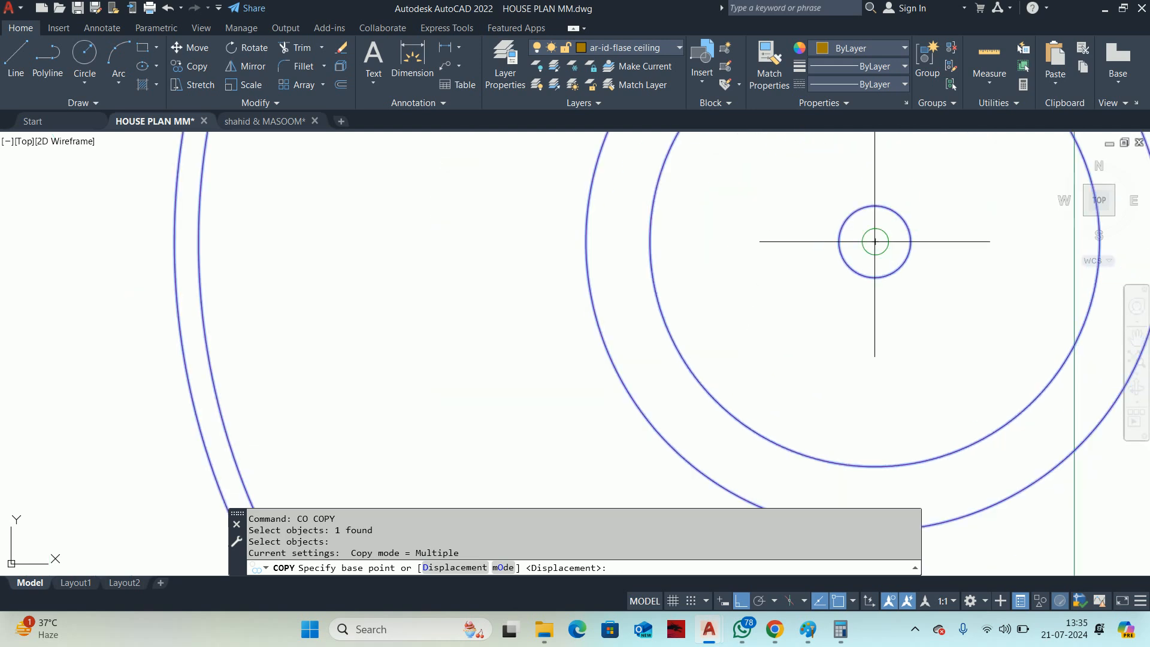
click(875, 241)
scroll(810, 276, down, 15)
middle_drag(772, 284, 741, 526)
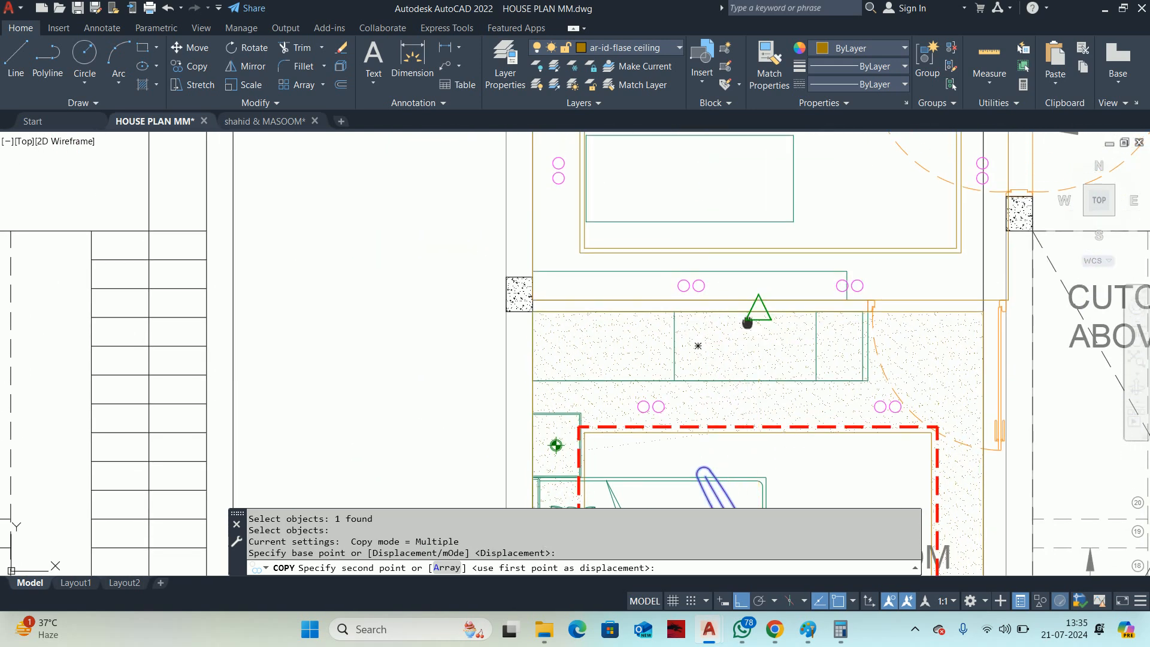
middle_drag(747, 317, 742, 459)
scroll(785, 392, down, 2)
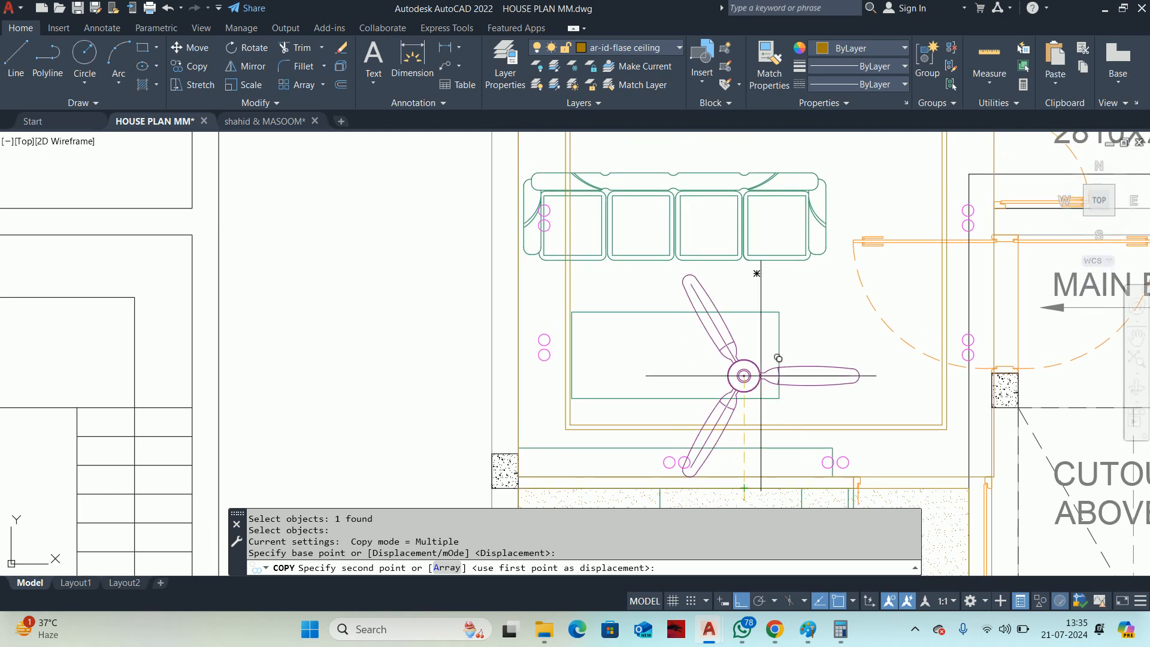
click(753, 276)
scroll(755, 282, down, 1)
Place another copy of the fan at the centre of the dining ceiling outline and finish copying.
middle_drag(751, 292, 755, 498)
scroll(756, 499, down, 2)
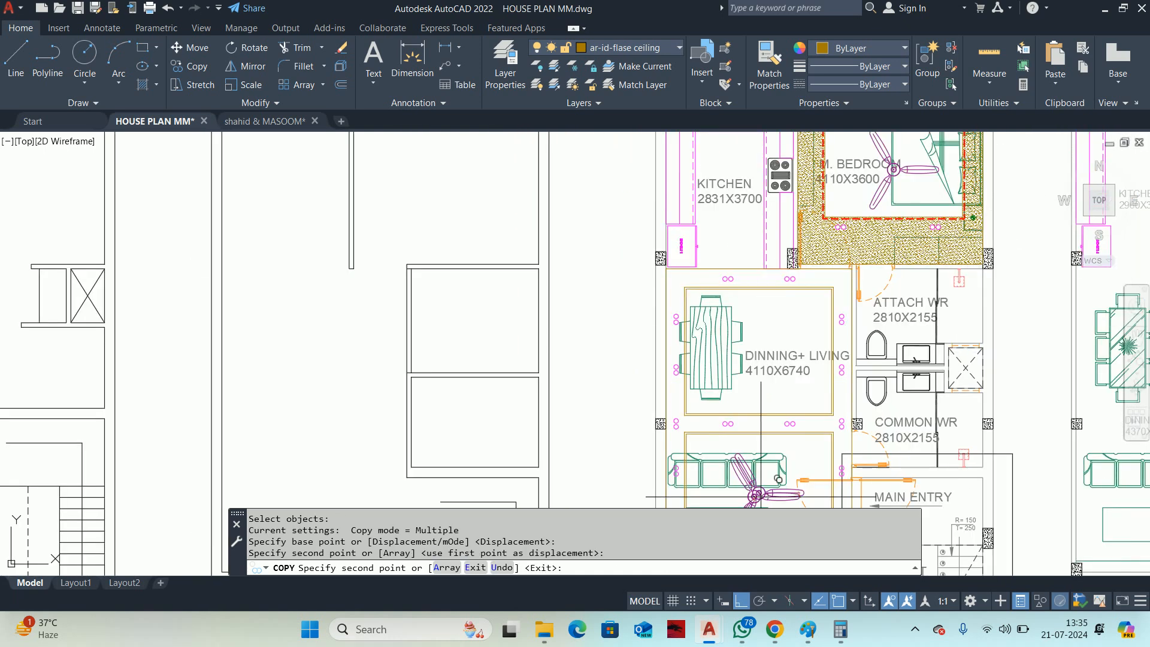
key(Escape)
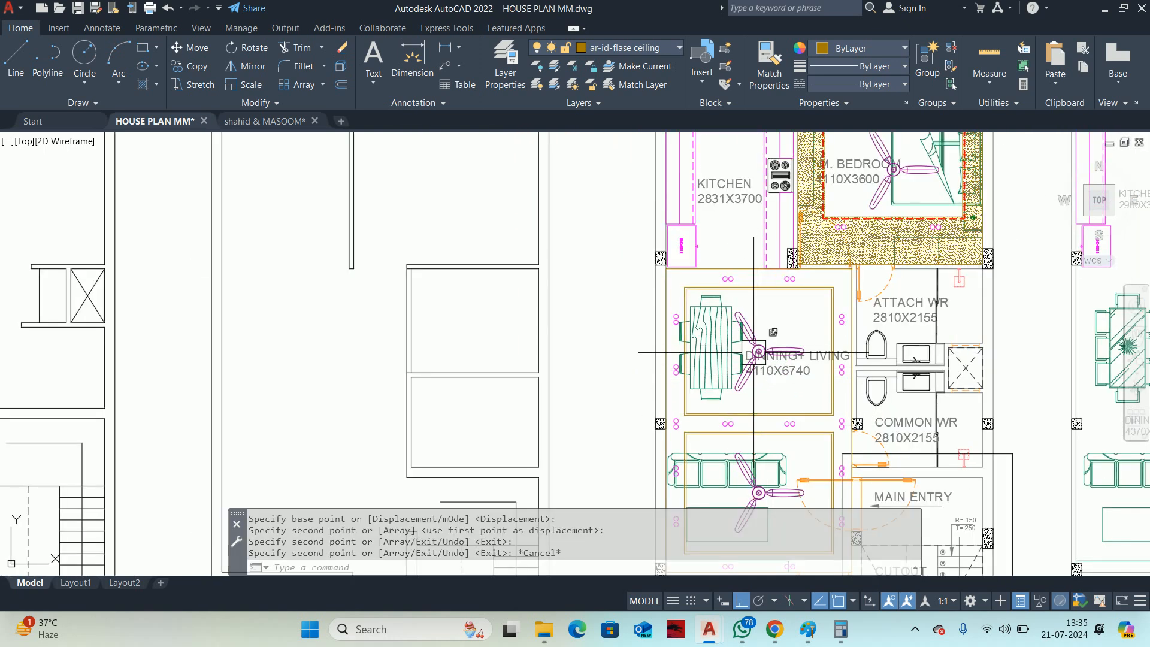
scroll(756, 347, down, 3)
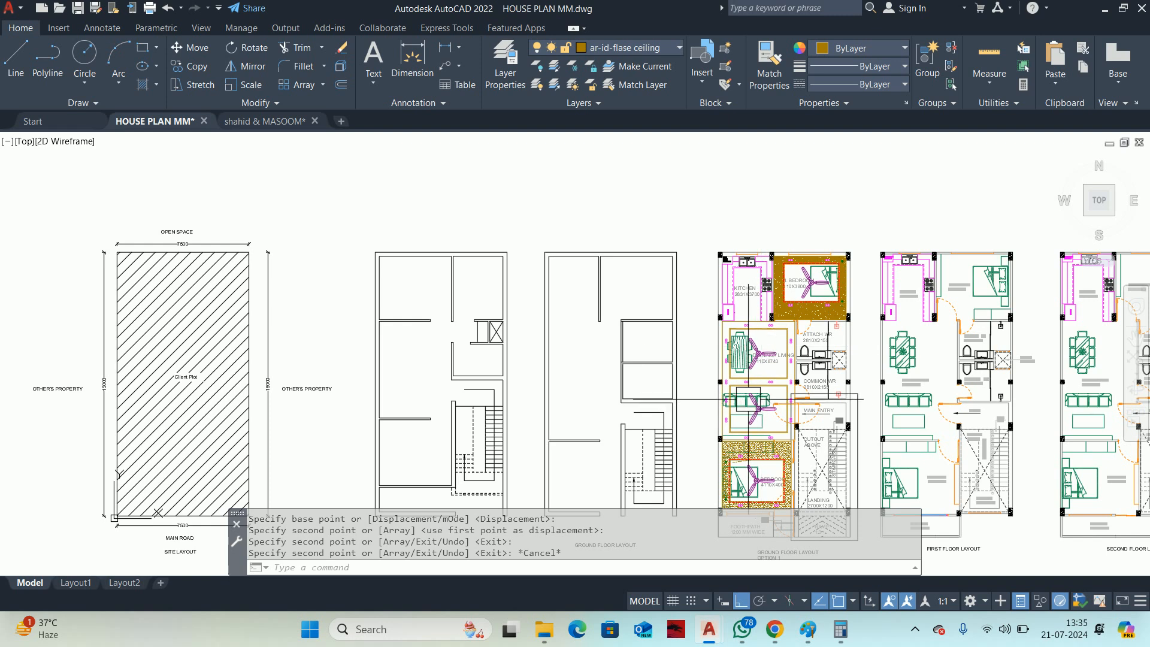
scroll(748, 399, up, 3)
key(Escape)
middle_drag(740, 397, 755, 266)
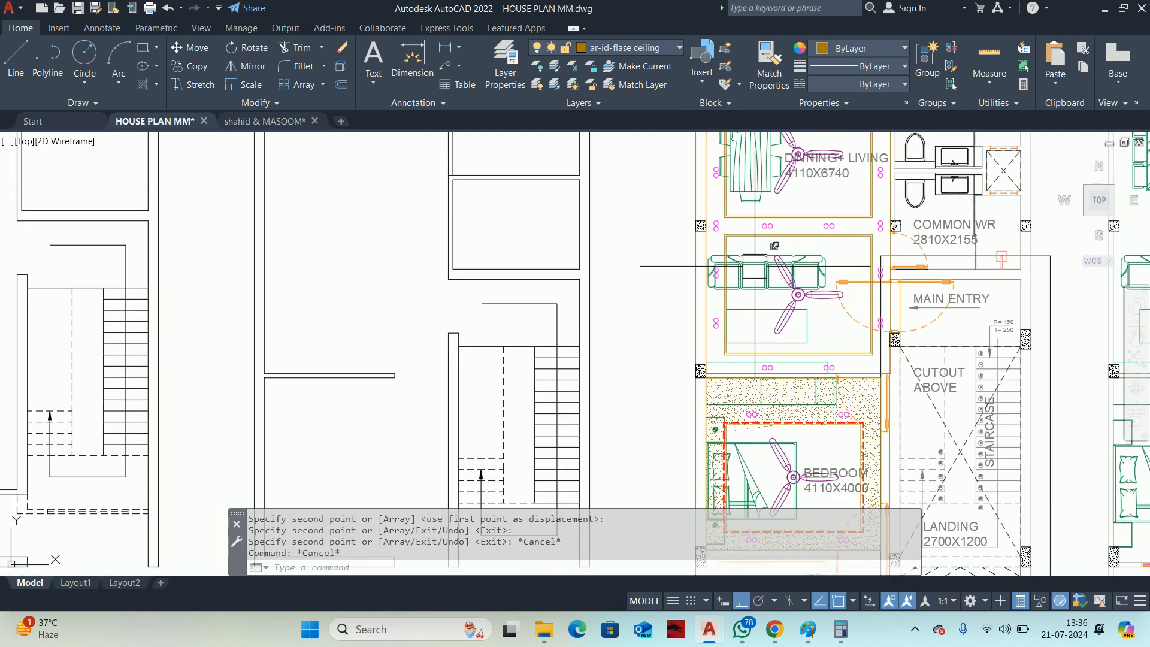
Move the two spotlight pairs between the living ceiling outline and the bedroom wall straight up by 100 mm.
scroll(744, 285, down, 4)
scroll(734, 351, up, 2)
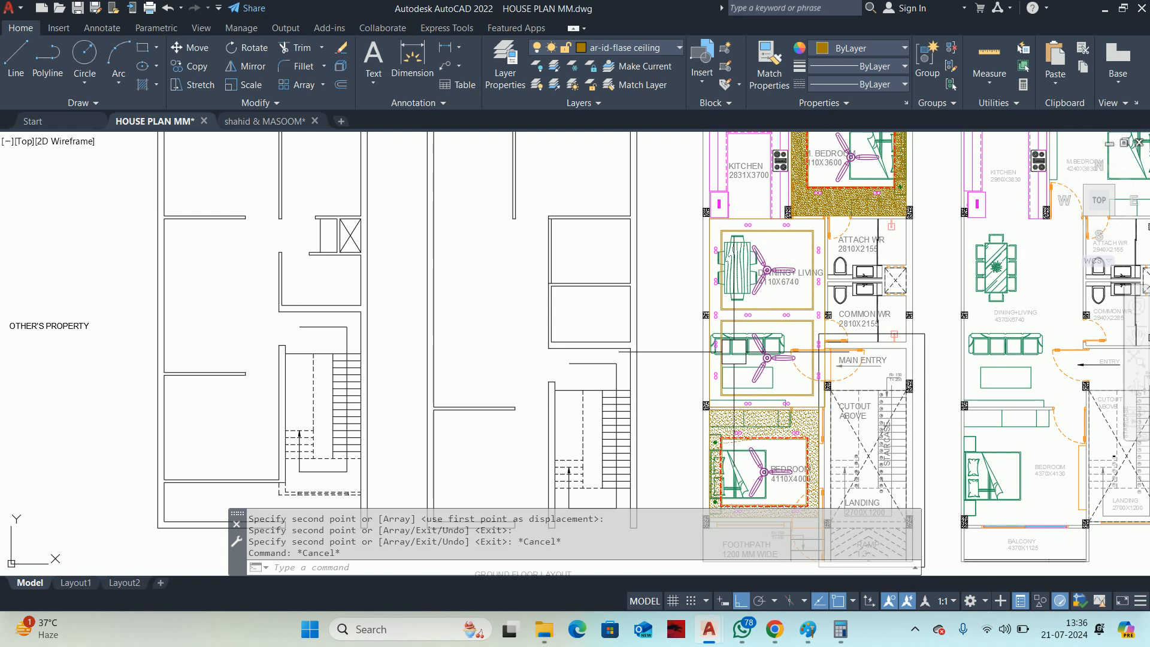
scroll(738, 282, up, 2)
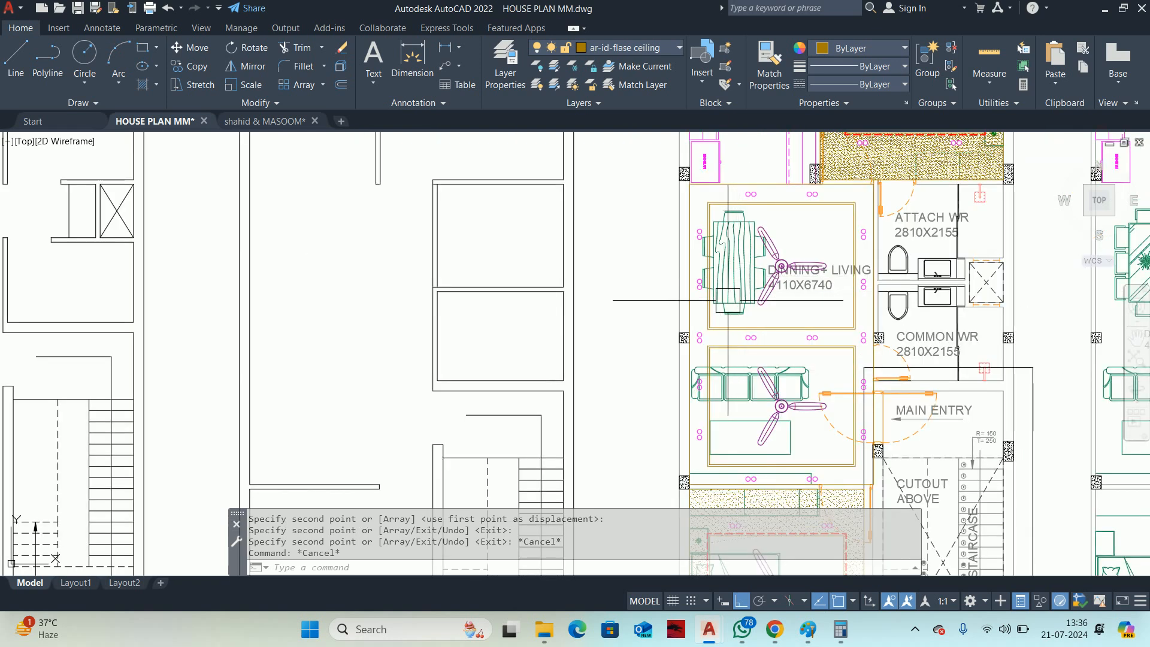
middle_drag(747, 349, 718, 289)
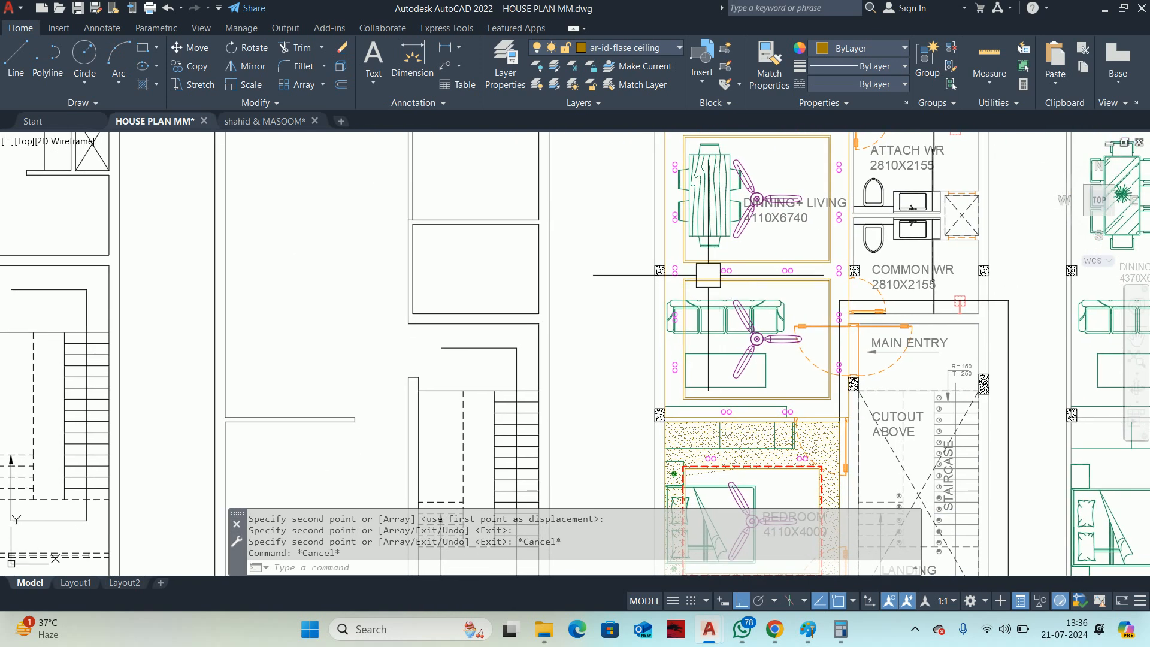
scroll(735, 413, up, 4)
text(m)
key(Return)
scroll(724, 397, up, 4)
click(723, 395)
middle_drag(1010, 434, 848, 439)
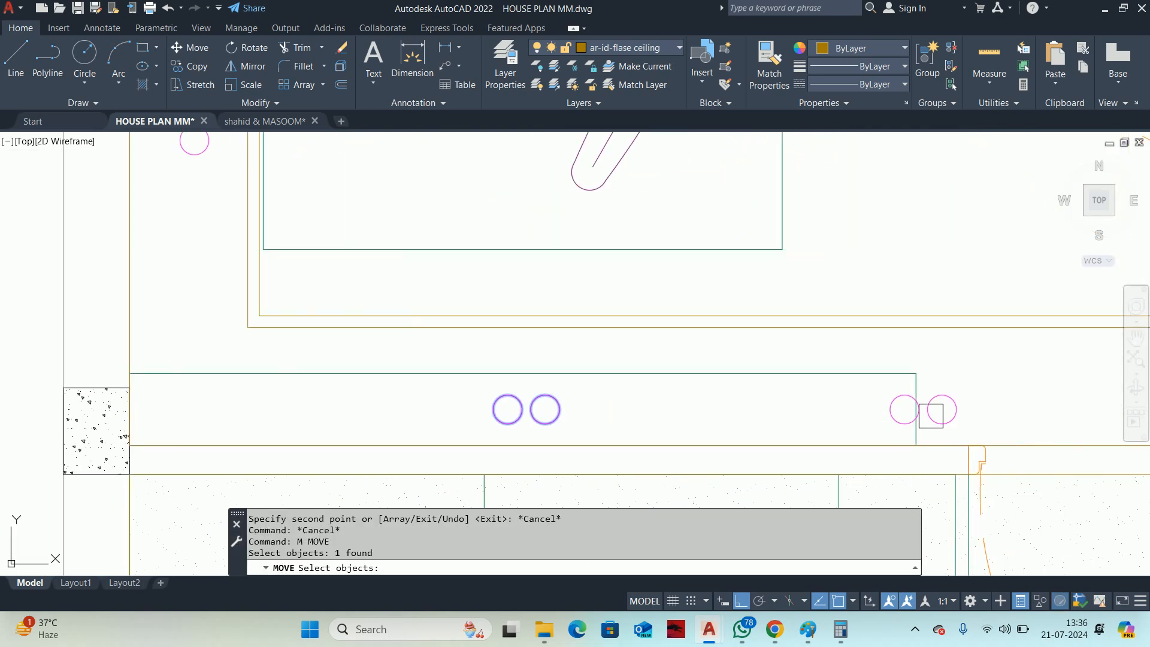
click(954, 408)
key(Return)
click(1010, 426)
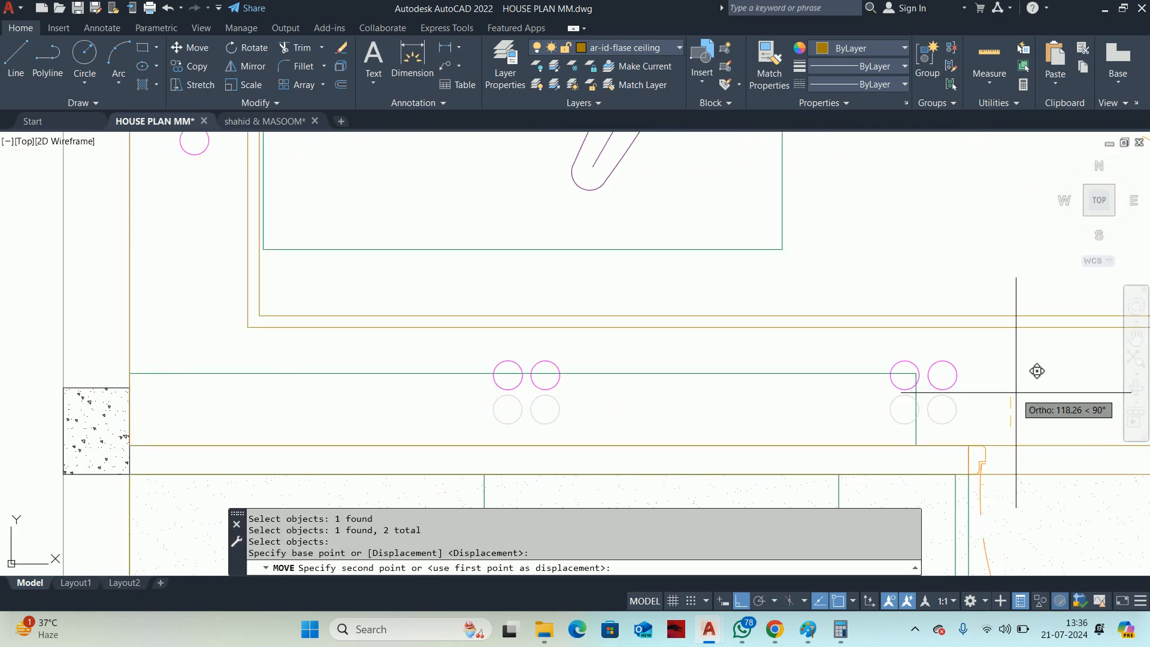
text(100)
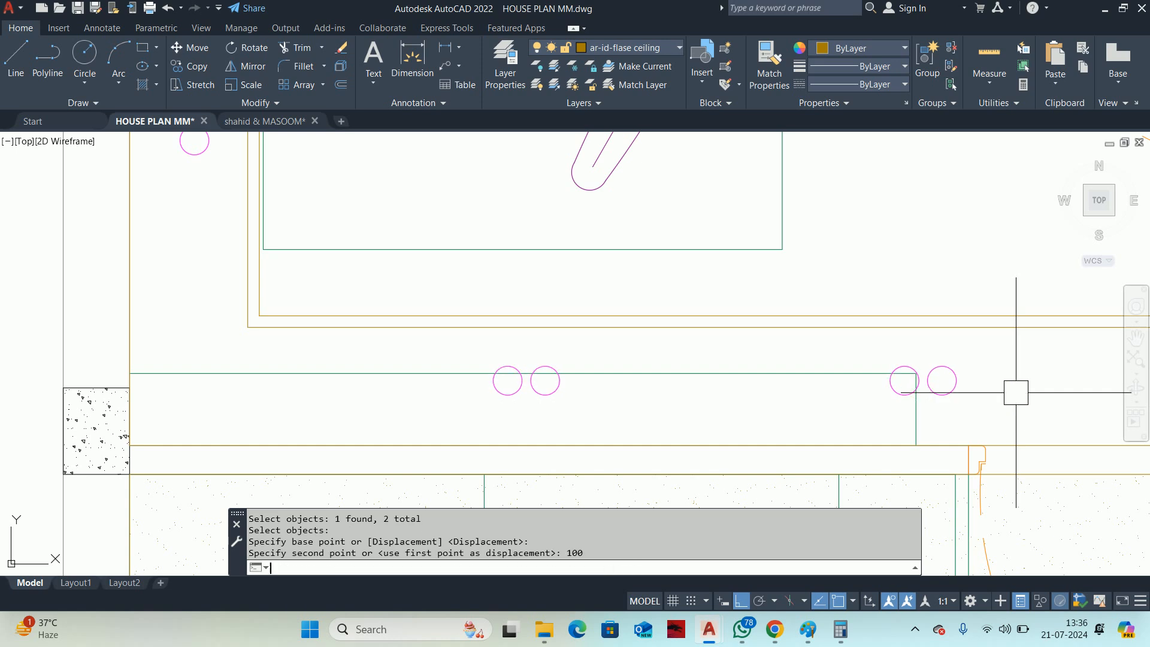
key(Return)
key(Escape)
key(Escape)
scroll(958, 359, down, 8)
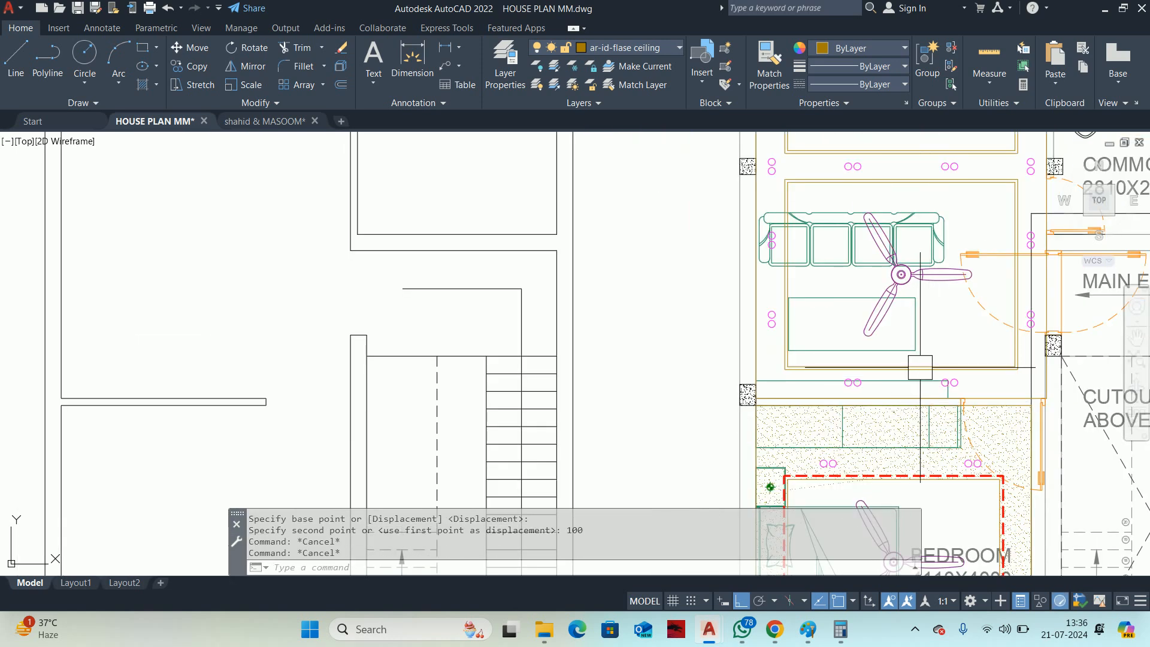
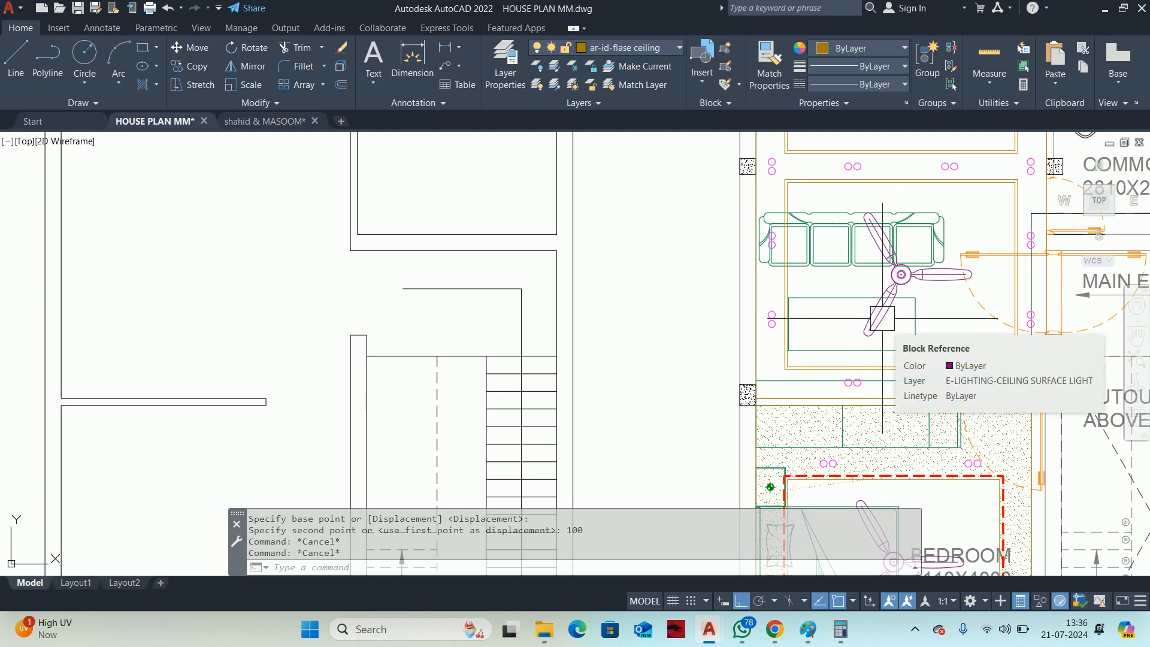
scroll(833, 302, down, 4)
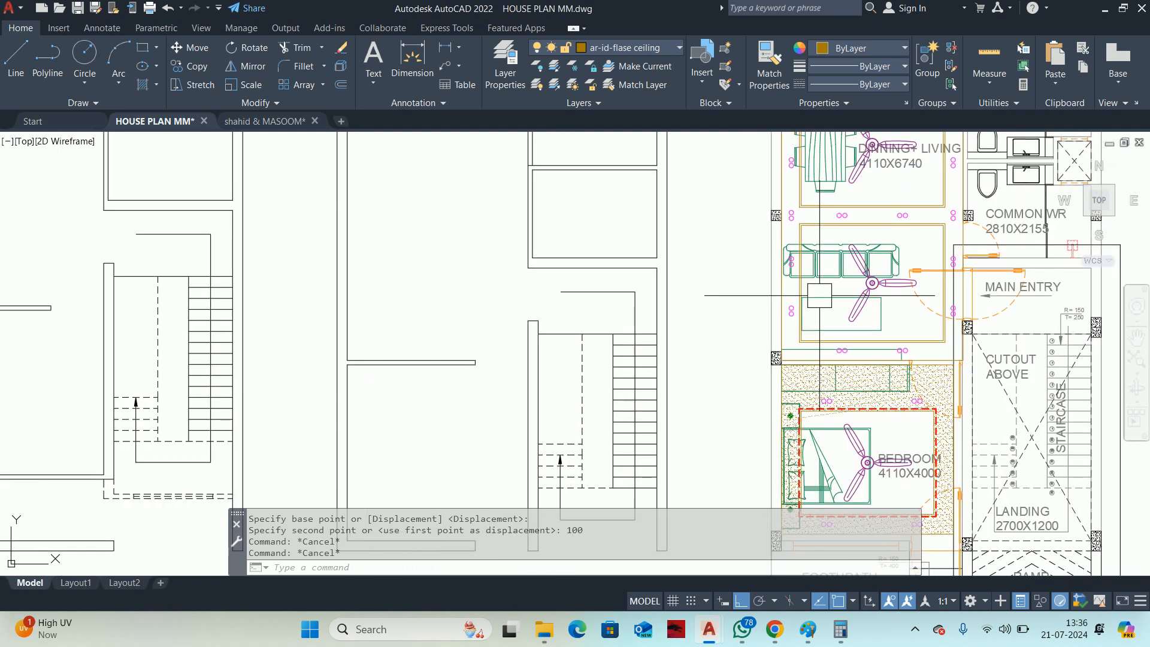
middle_drag(829, 301, 759, 362)
middle_drag(780, 201, 776, 293)
scroll(776, 293, up, 4)
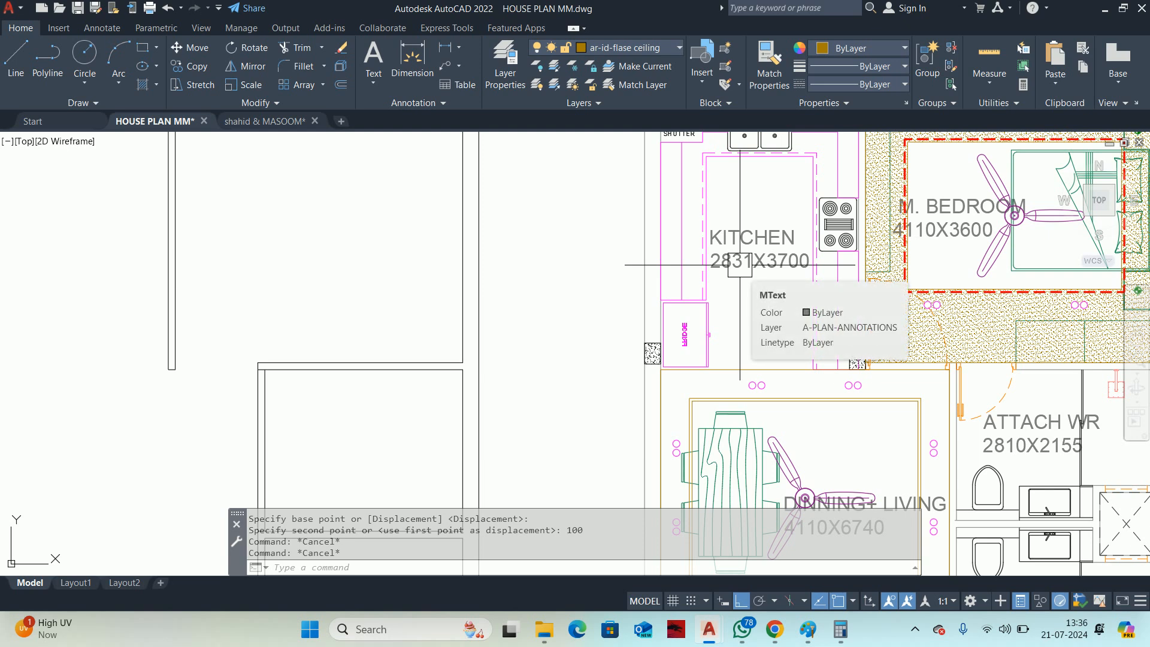
middle_drag(740, 259, 744, 280)
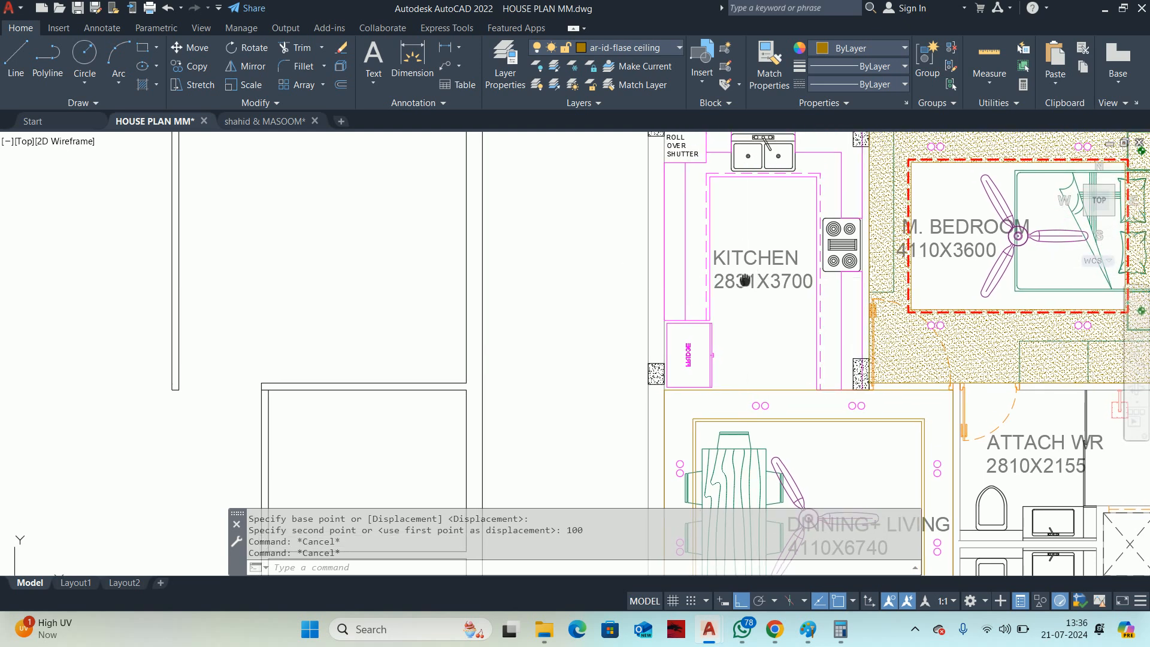
key(Return)
scroll(753, 391, up, 4)
click(759, 405)
key(Escape)
scroll(766, 398, down, 4)
key(Escape)
Draw a vertical line from the centre of the spotlight pair below the kitchen up to the counter edge in front of the sink.
text(L)
key(Return)
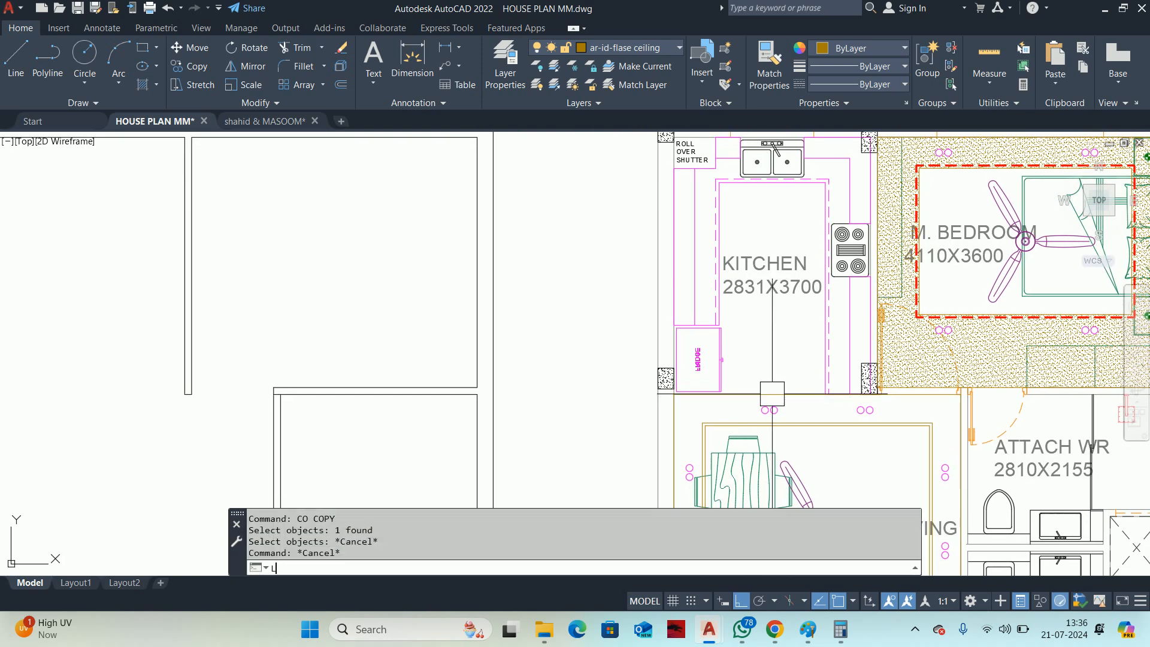
scroll(766, 402, up, 8)
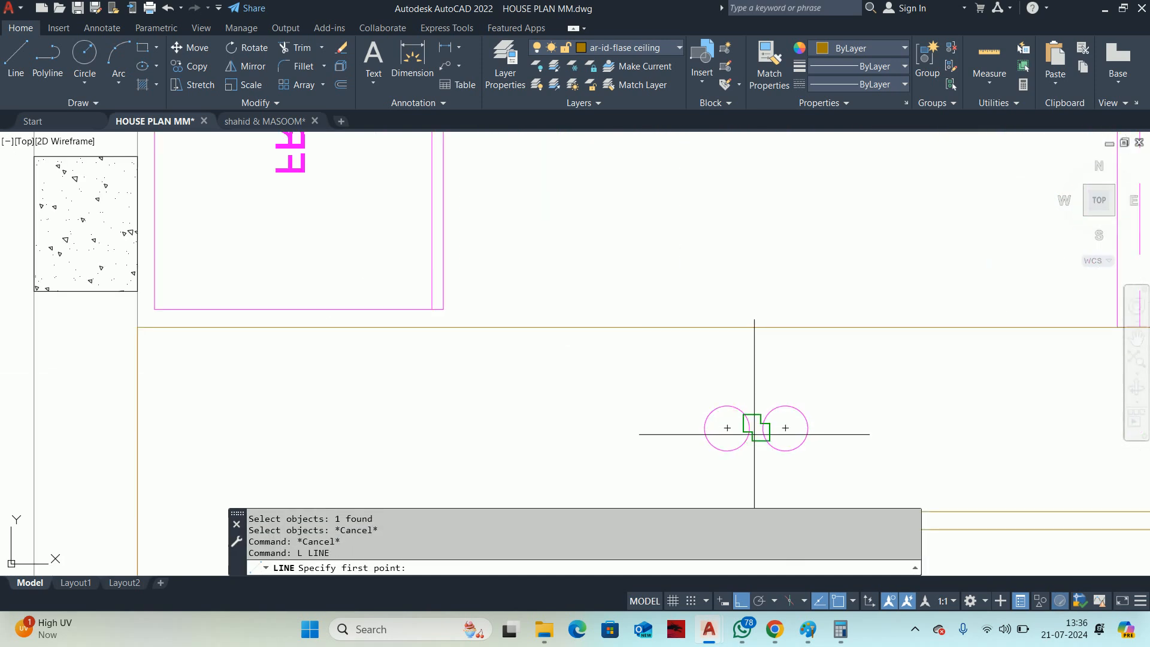
click(754, 432)
scroll(768, 268, down, 6)
middle_drag(768, 268, 773, 343)
scroll(780, 251, up, 4)
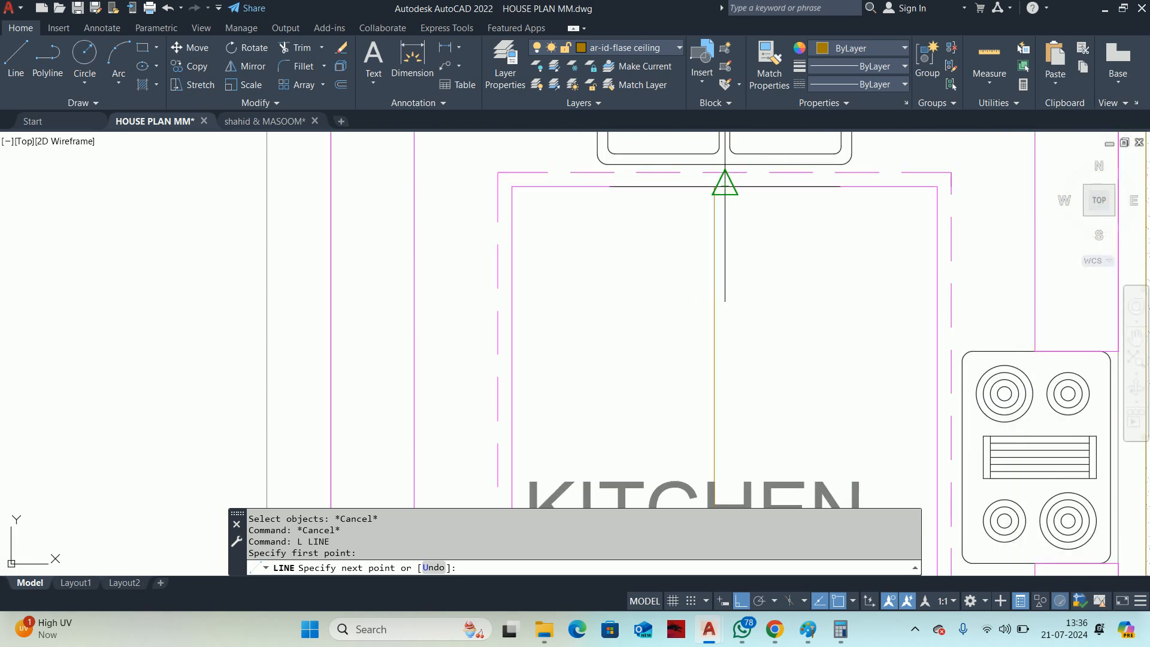
scroll(727, 200, up, 4)
middle_drag(731, 179, 718, 287)
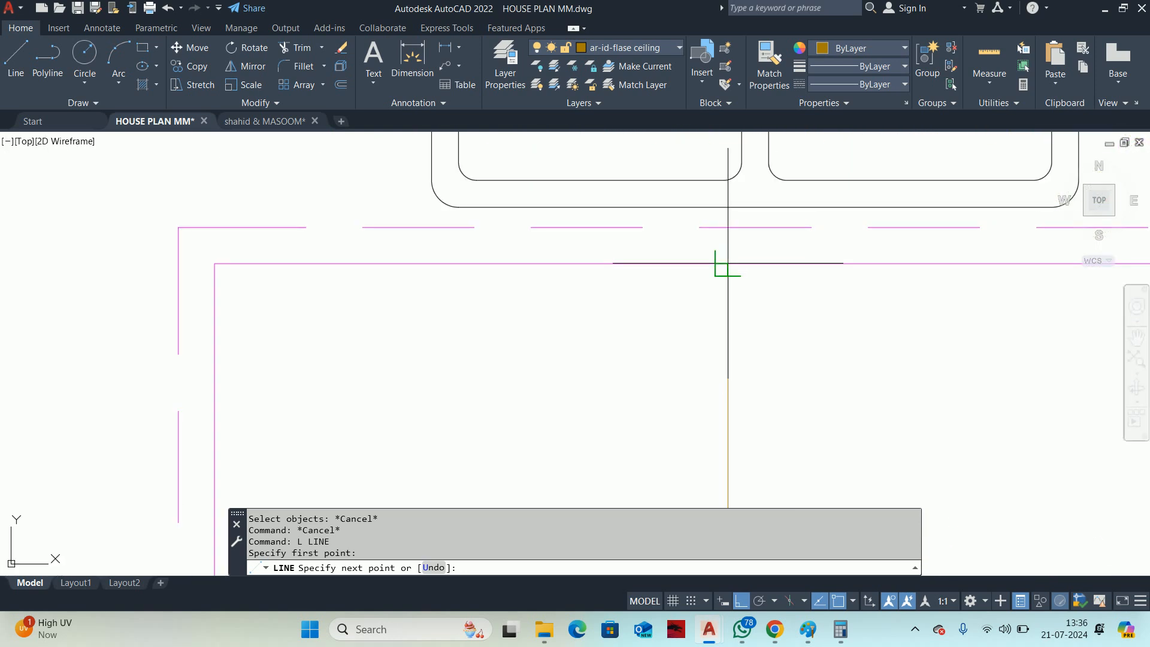
click(728, 264)
key(Escape)
scroll(723, 315, down, 4)
key(Escape)
Stretch the kitchen line's upper end to the wall behind the sink and pull it back down by 300 mm.
click(724, 348)
click(723, 296)
middle_drag(729, 213, 709, 356)
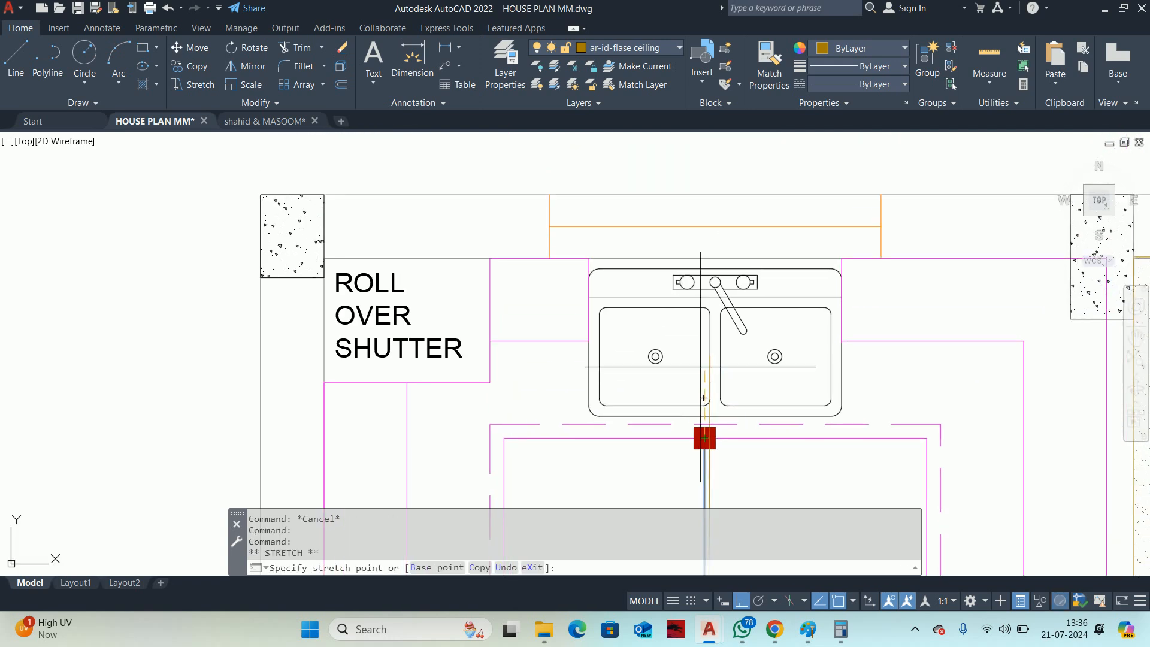
click(704, 258)
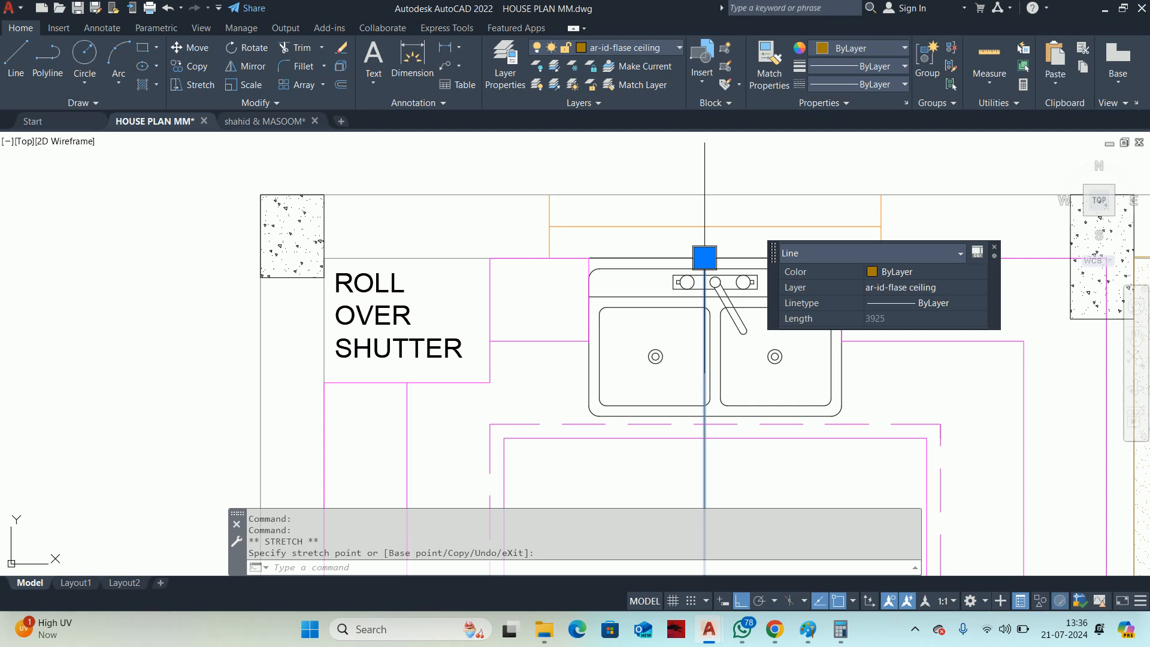
scroll(704, 251, up, 4)
click(710, 232)
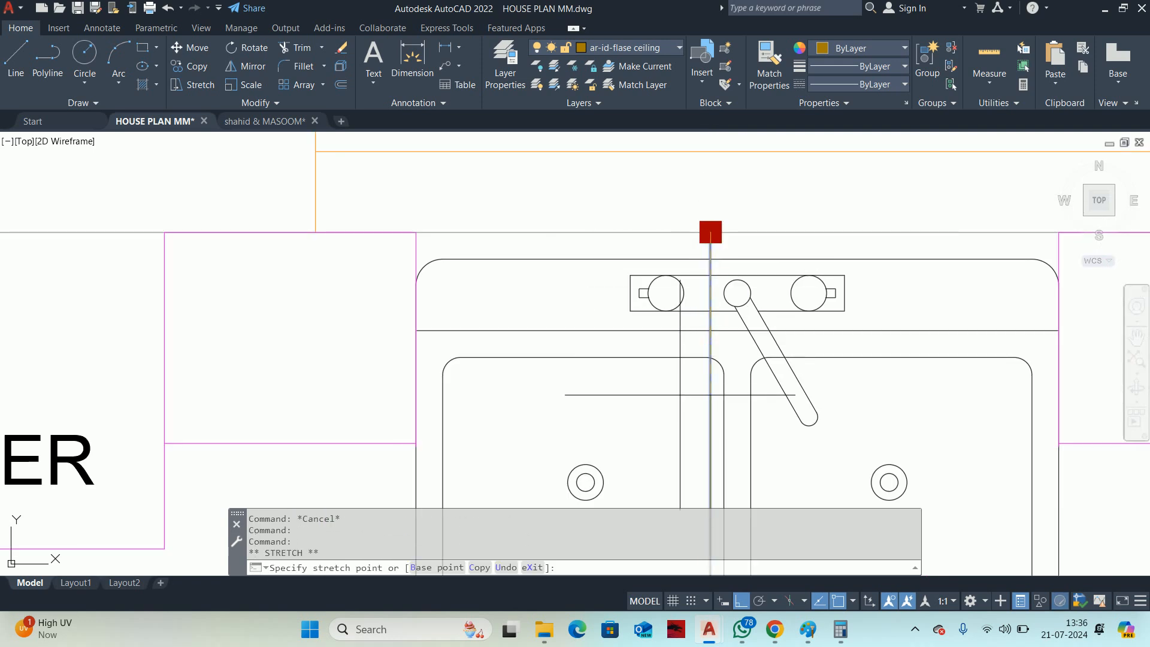
text(300)
key(Return)
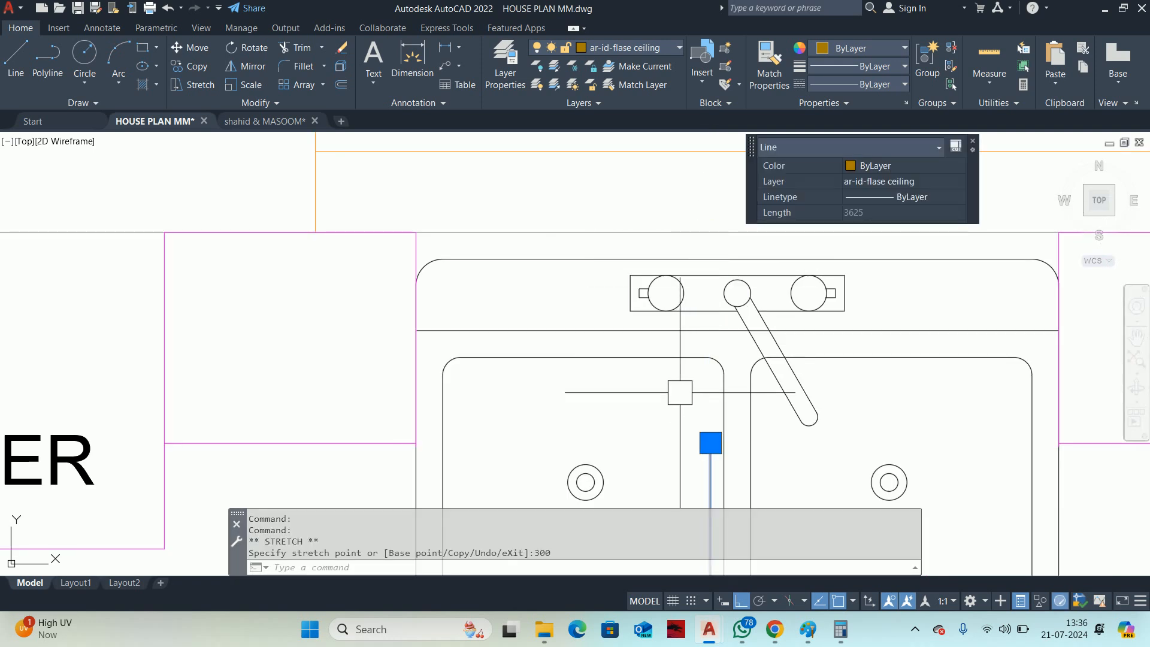
Shorten the kitchen line's lower end to the boundary line between the kitchen and the dining ceiling.
scroll(675, 406, down, 5)
scroll(688, 334, up, 6)
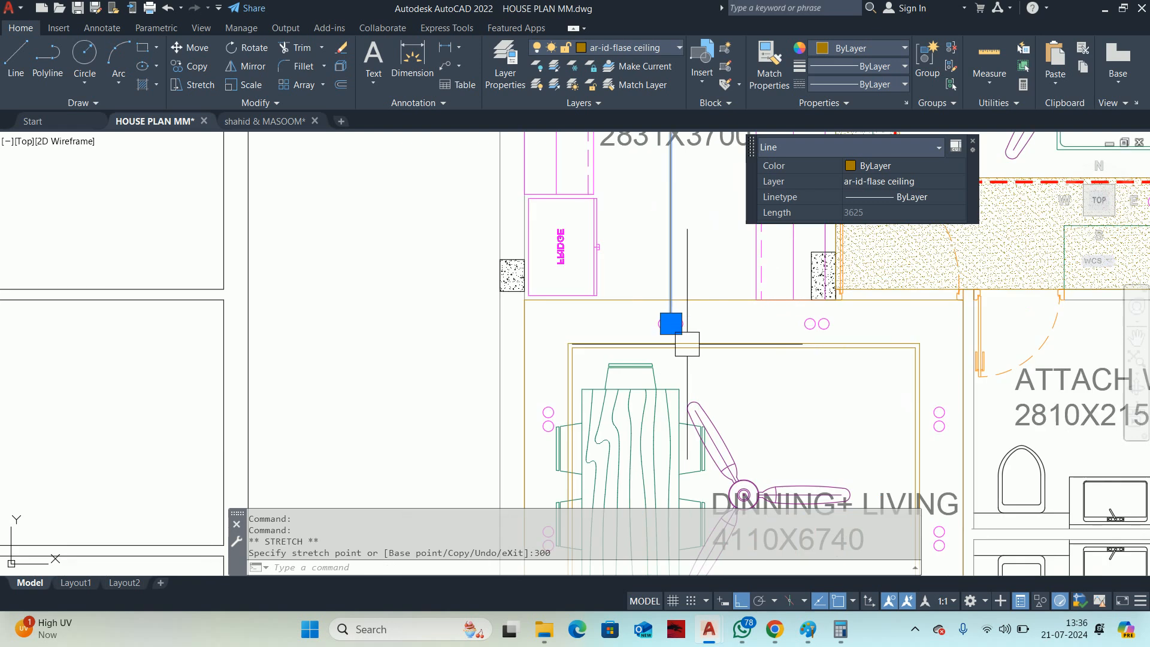
click(672, 327)
key(Escape)
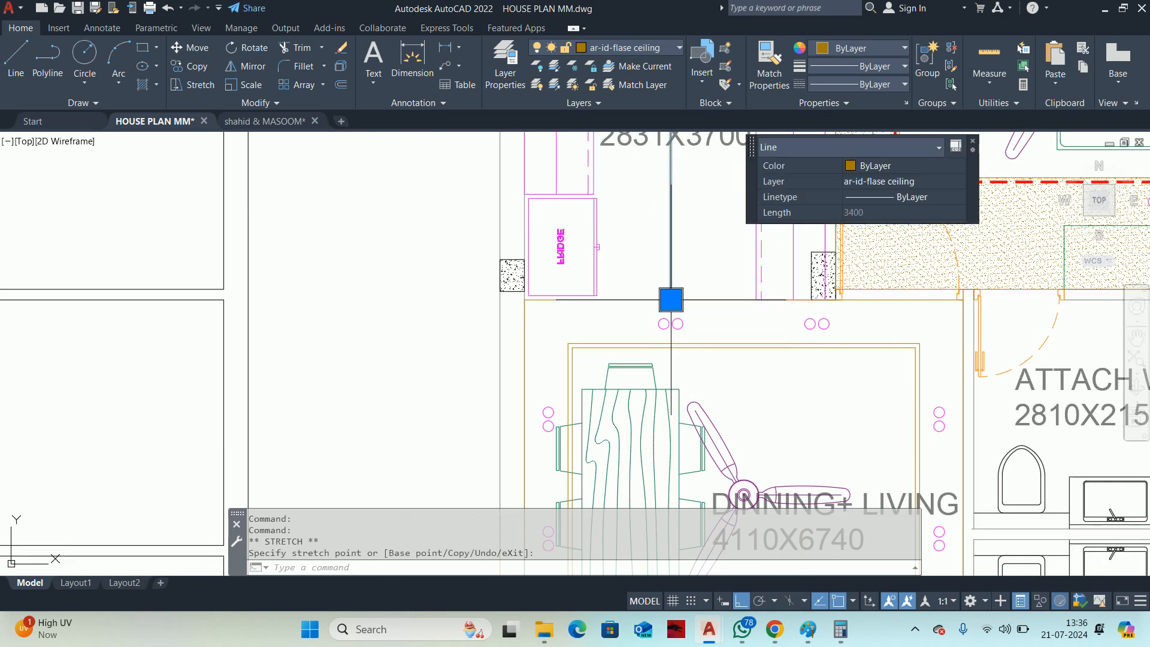
key(Escape)
Divide the vertical kitchen line into 3 equal segments.
scroll(672, 281, down, 5)
scroll(682, 323, up, 4)
key(Escape)
key(Escape)
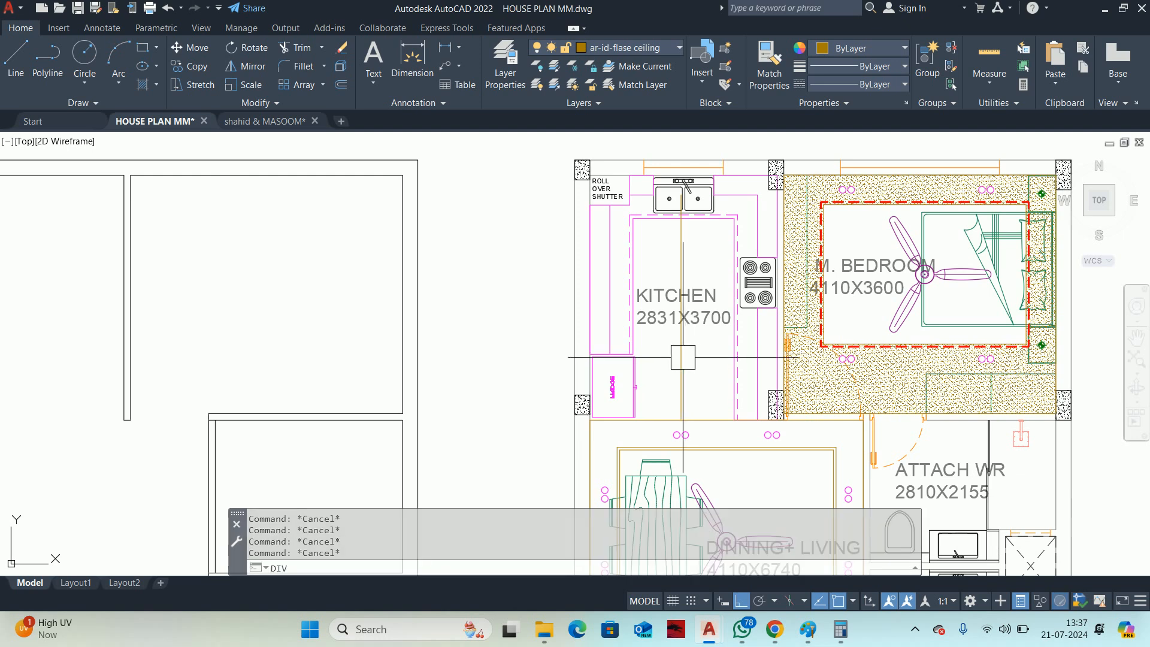
key(Return)
click(680, 377)
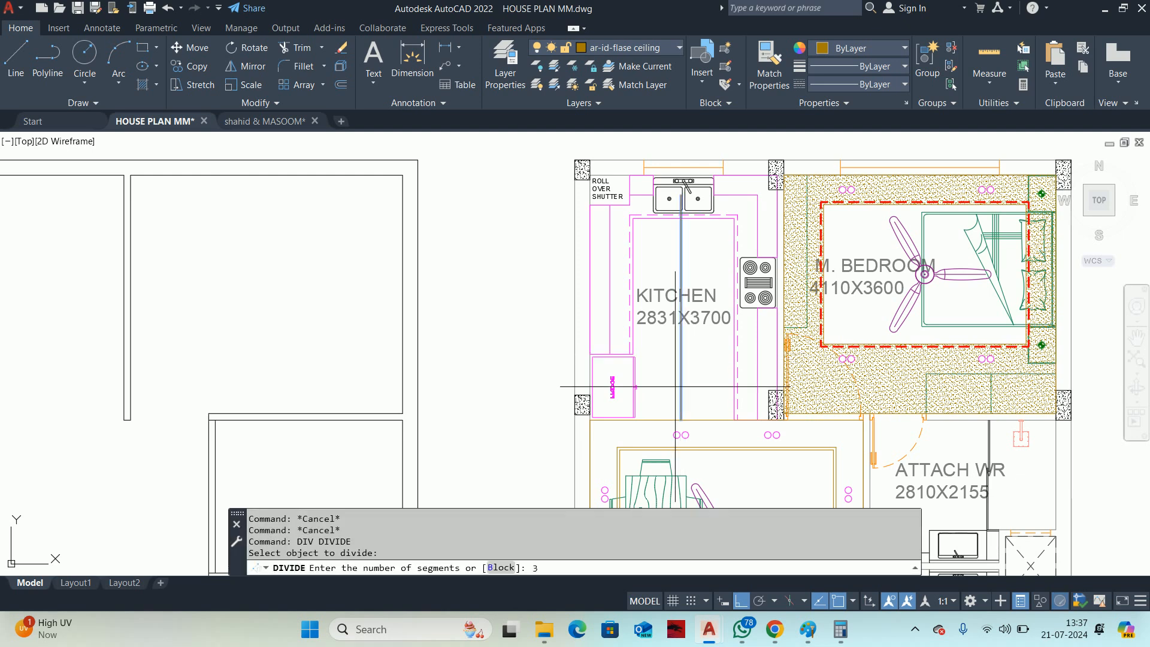
key(Return)
key(Escape)
key(Escape)
key(Escape)
key(Escape)
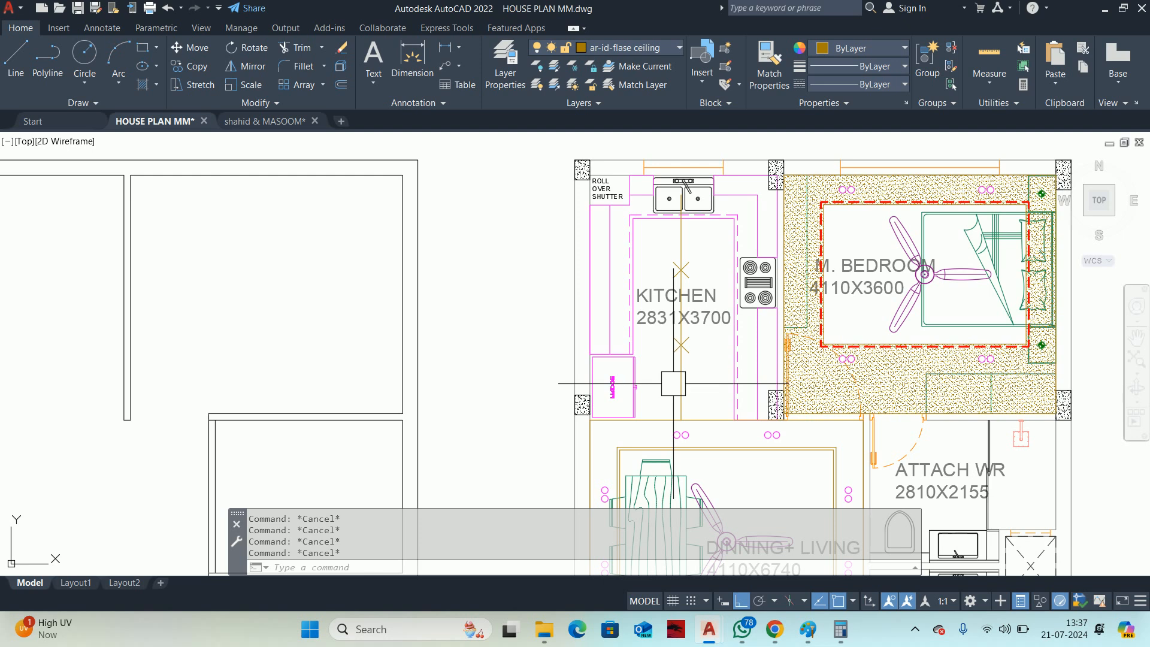
Erase the two division points on the kitchen line.
text(CO)
key(Return)
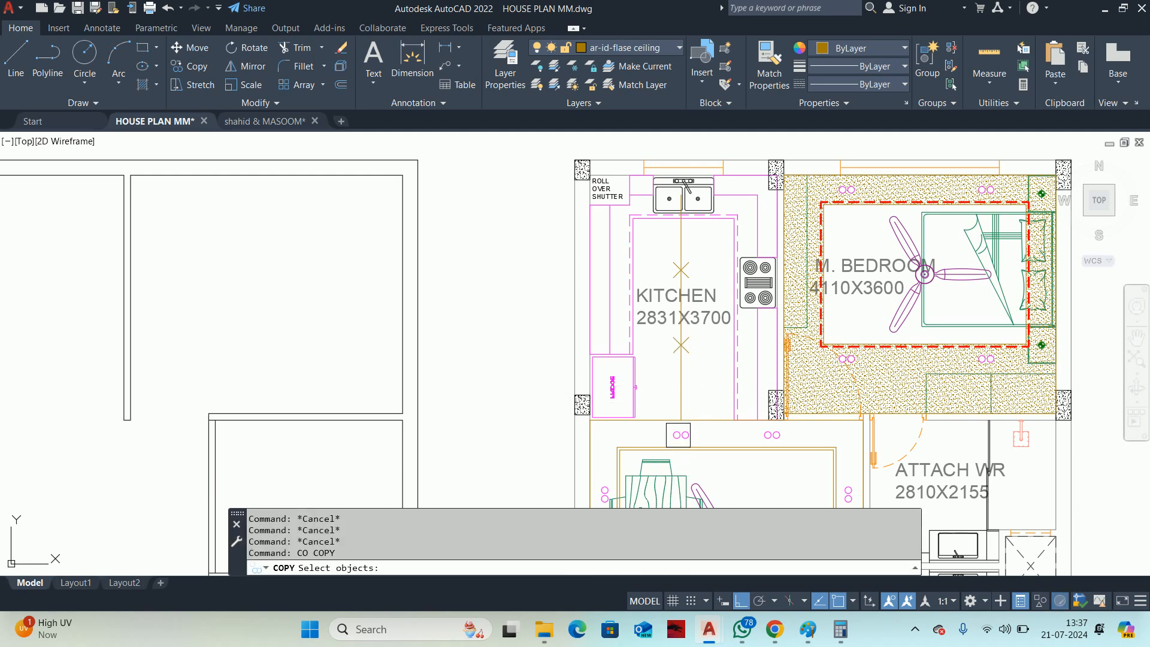
key(Escape)
scroll(683, 349, up, 4)
click(680, 345)
key(Delete)
scroll(680, 363, down, 2)
click(688, 270)
key(Delete)
scroll(644, 312, down, 3)
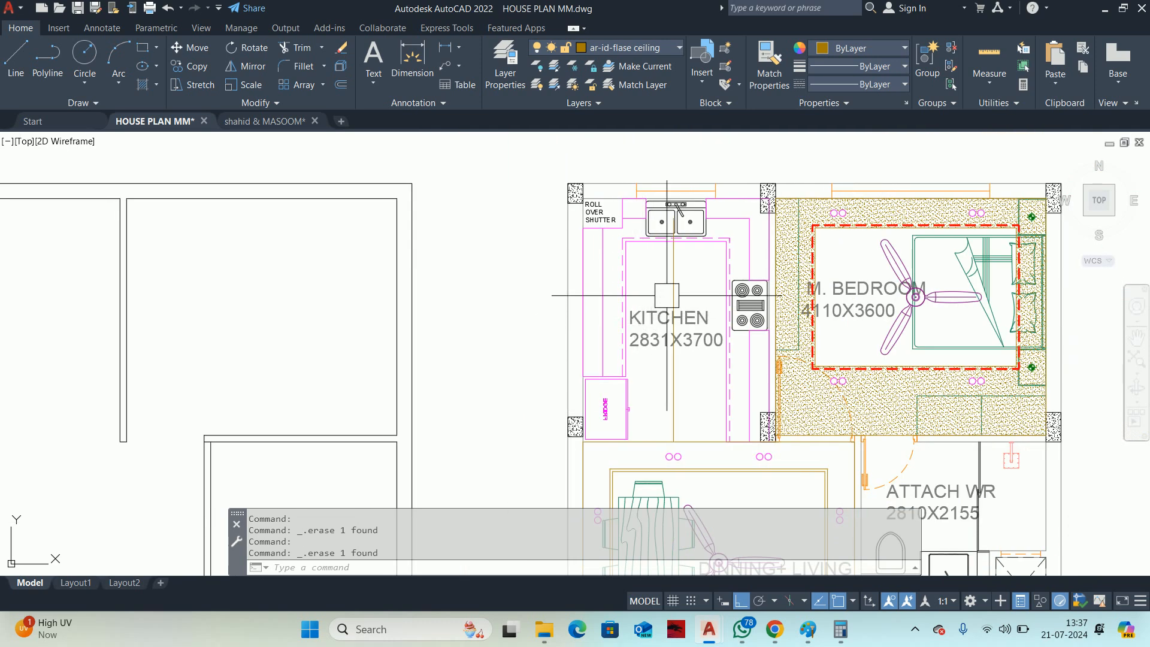
Divide the vertical kitchen line into 6 equal segments.
click(671, 266)
middle_drag(671, 267, 654, 346)
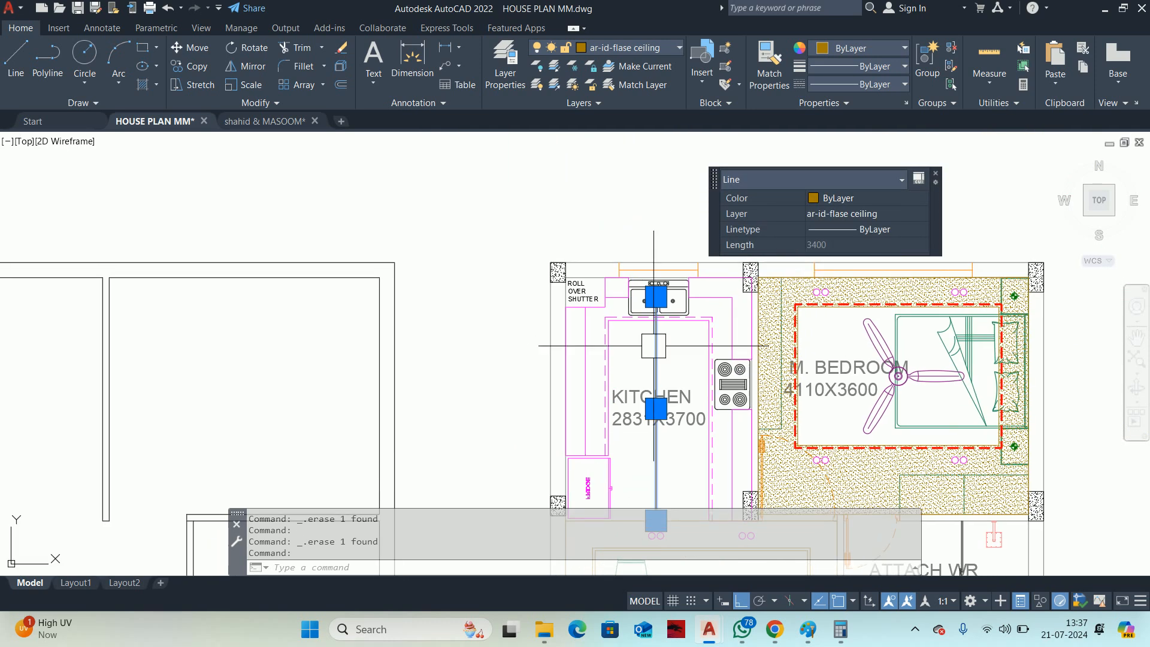
key(Escape)
key(Escape)
middle_drag(661, 286, 677, 245)
text(D)
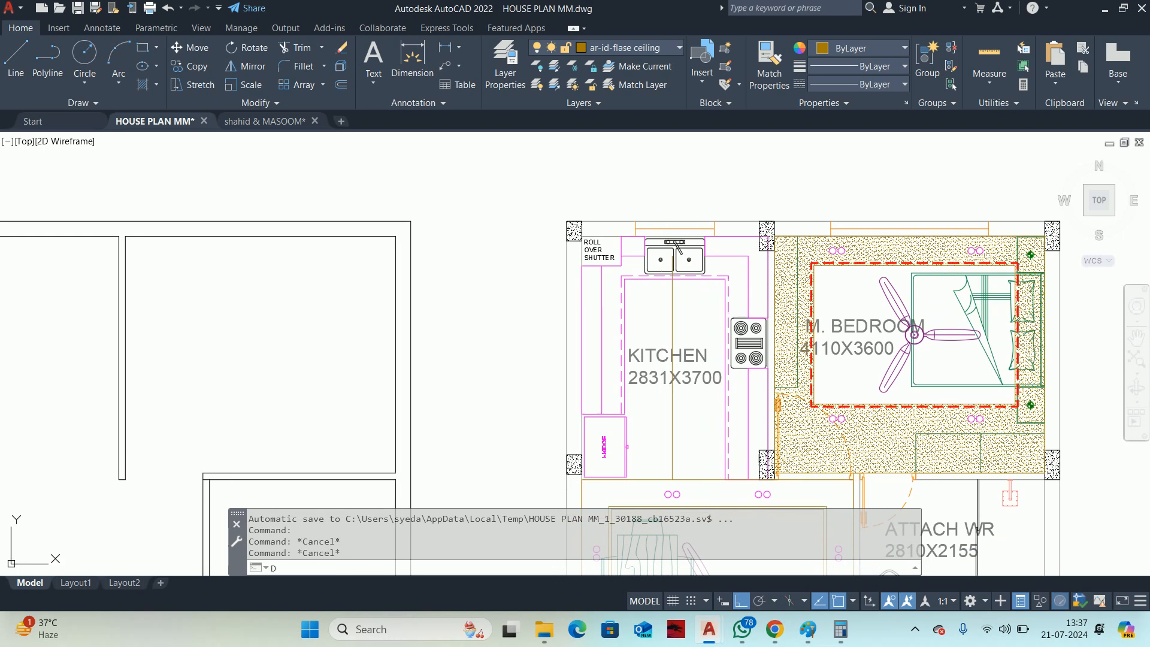
text(IV)
key(Return)
click(673, 301)
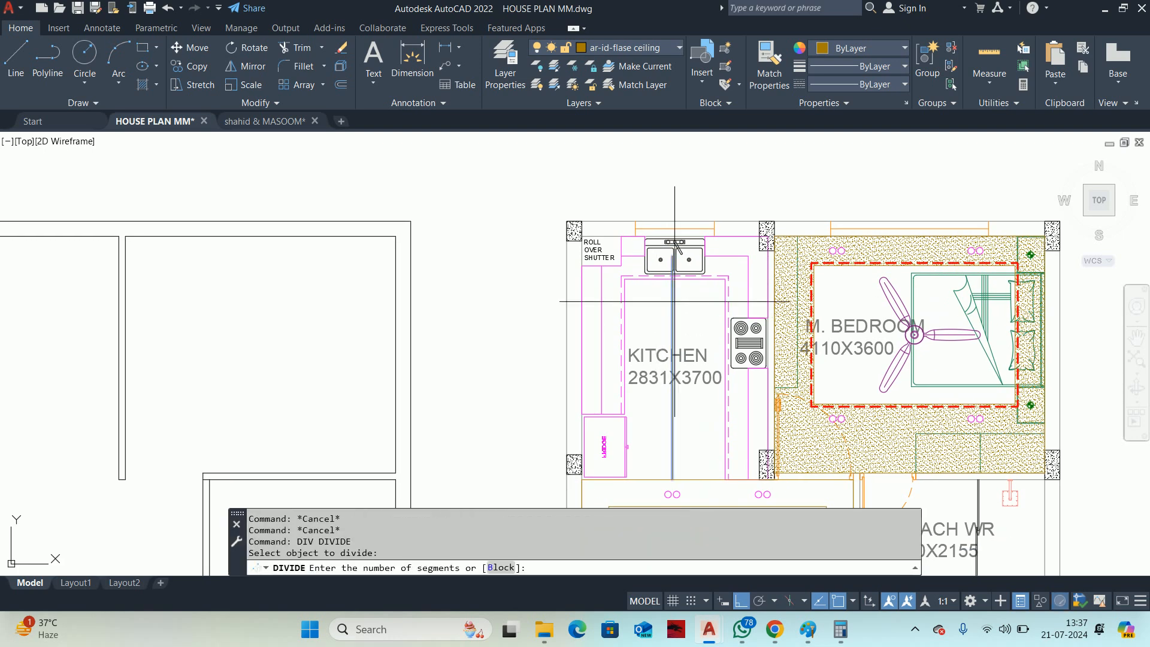
key(Return)
key(Escape)
key(Escape)
Copy the spotlight pair below the kitchen, by its centre, to the uppermost and lowest division points of the kitchen line.
text(C)
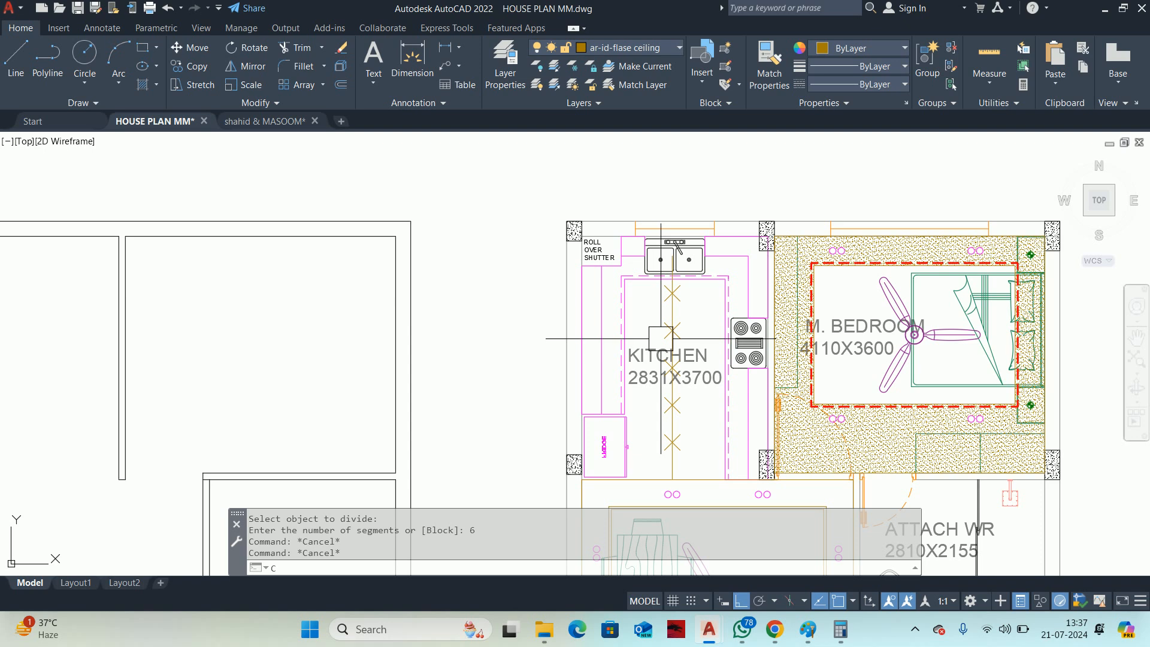
text(O)
key(Return)
middle_drag(661, 338, 646, 292)
click(659, 449)
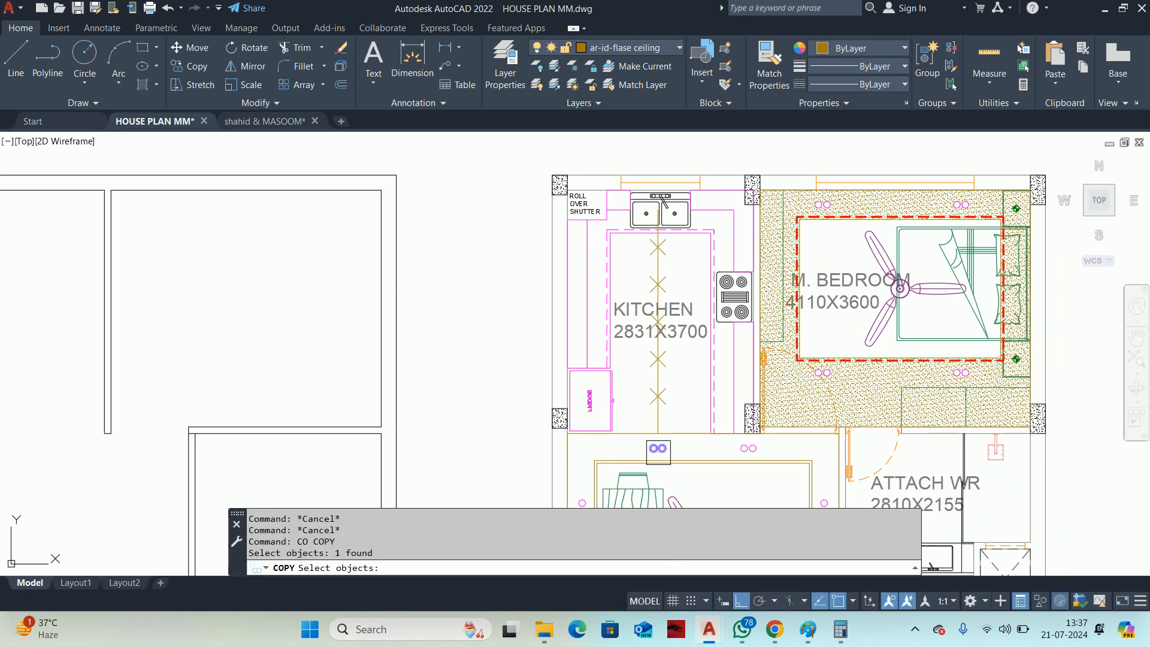
key(Return)
scroll(660, 450, up, 10)
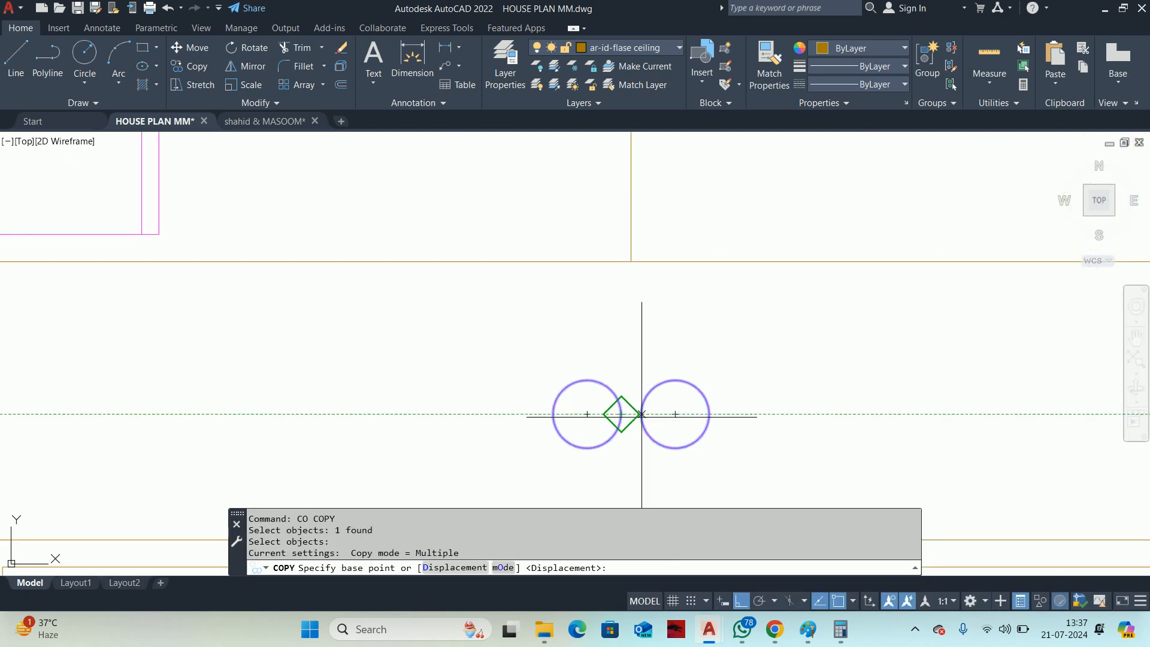
scroll(621, 414, up, 2)
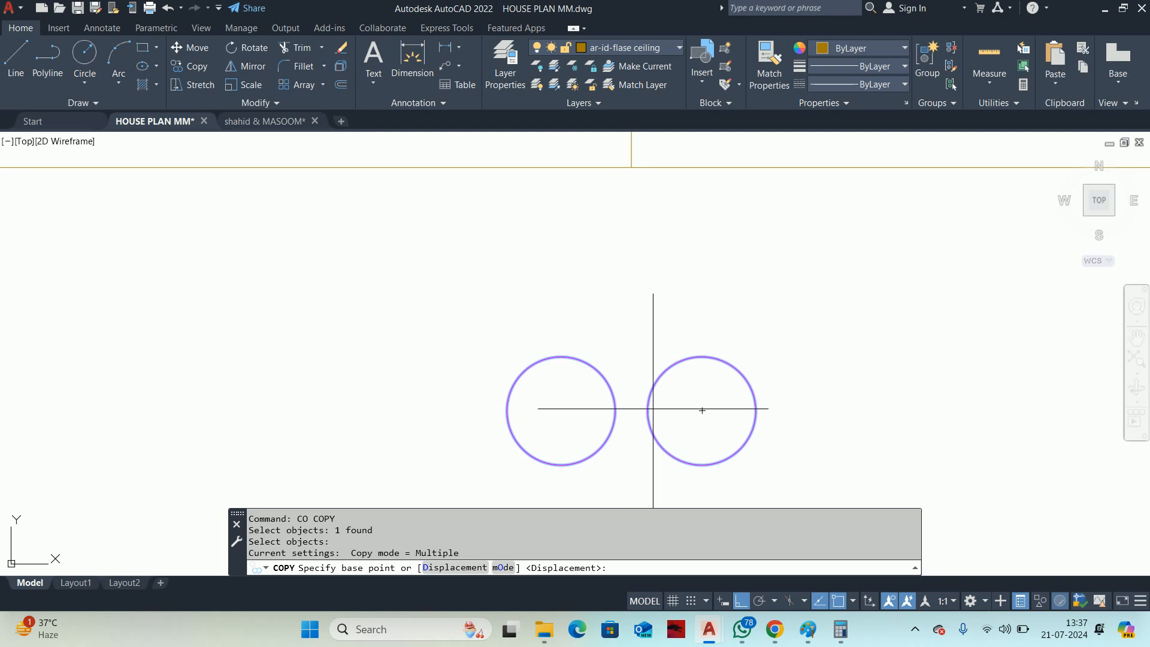
click(648, 410)
scroll(647, 407, down, 5)
middle_drag(630, 307, 623, 471)
scroll(651, 359, down, 2)
mouse_move(651, 300)
middle_down()
mouse_move(661, 388)
mouse_move(658, 315)
middle_up()
click(652, 212)
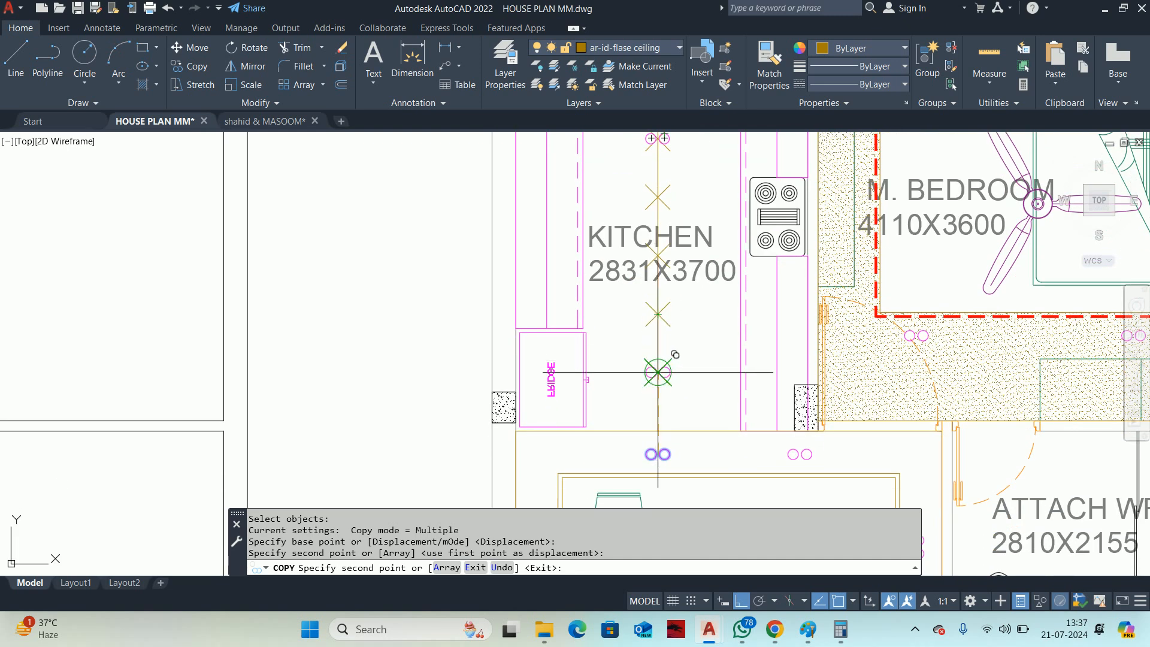
click(657, 372)
key(Return)
key(Escape)
Erase all the division points on the kitchen line, selecting one and then every similar object.
scroll(664, 401, up, 2)
key(Escape)
click(663, 401)
click(630, 377)
scroll(631, 375, down, 1)
key(Escape)
scroll(627, 337, up, 2)
click(617, 327)
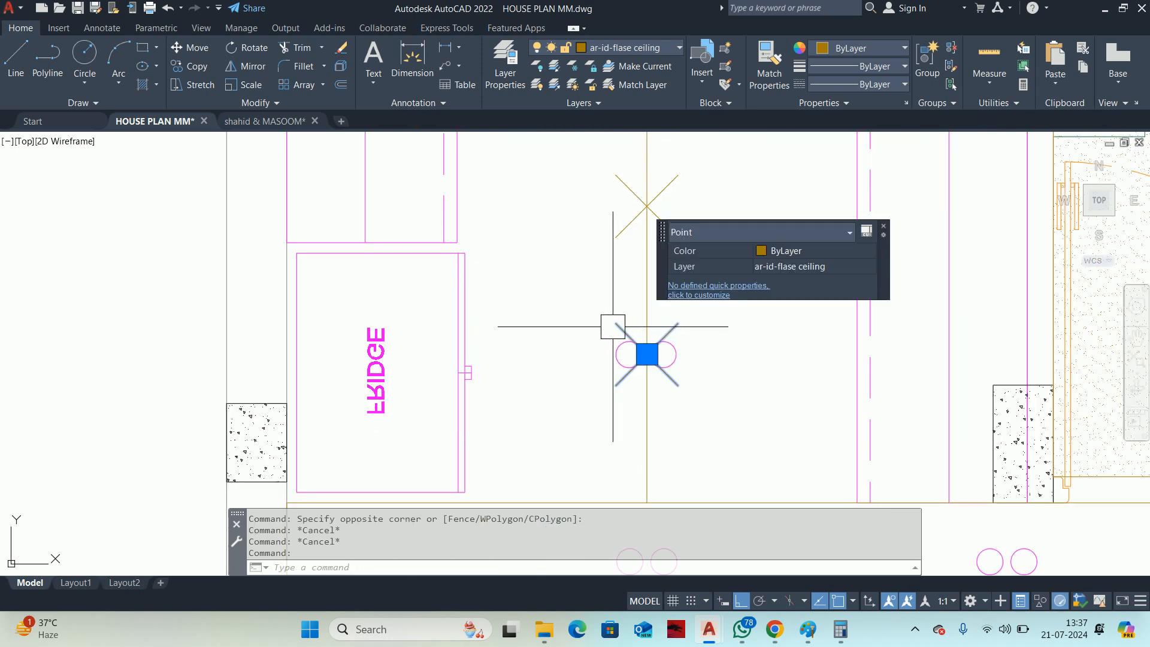
right_click(538, 290)
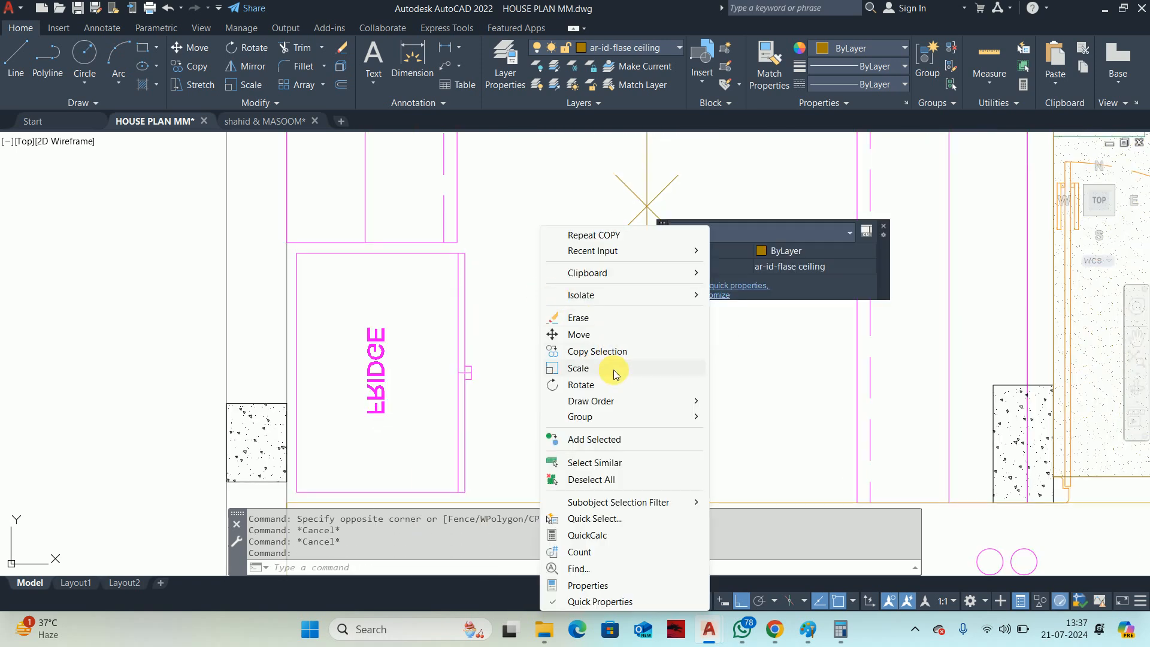
click(610, 463)
key(Delete)
Erase the vertical guide line through the centre of the kitchen.
scroll(607, 422, down, 5)
scroll(615, 347, up, 2)
click(614, 288)
key(Delete)
scroll(575, 304, down, 2)
middle_drag(575, 304, 675, 287)
key(Escape)
key(Escape)
key(Escape)
key(Escape)
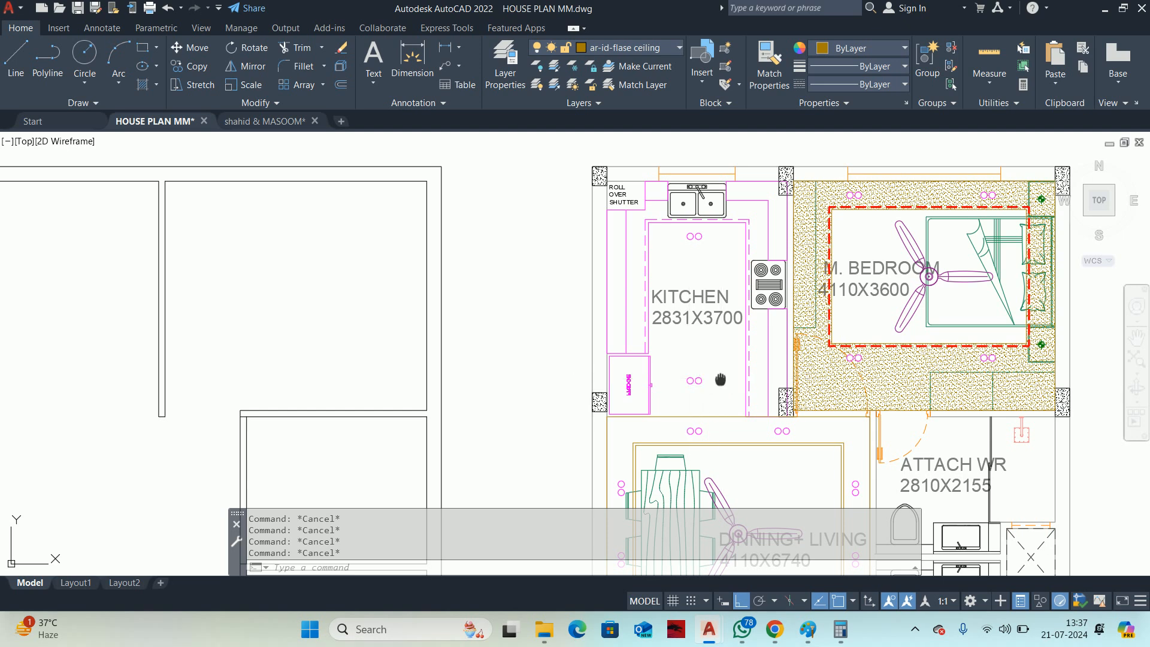
middle_drag(721, 378, 778, 372)
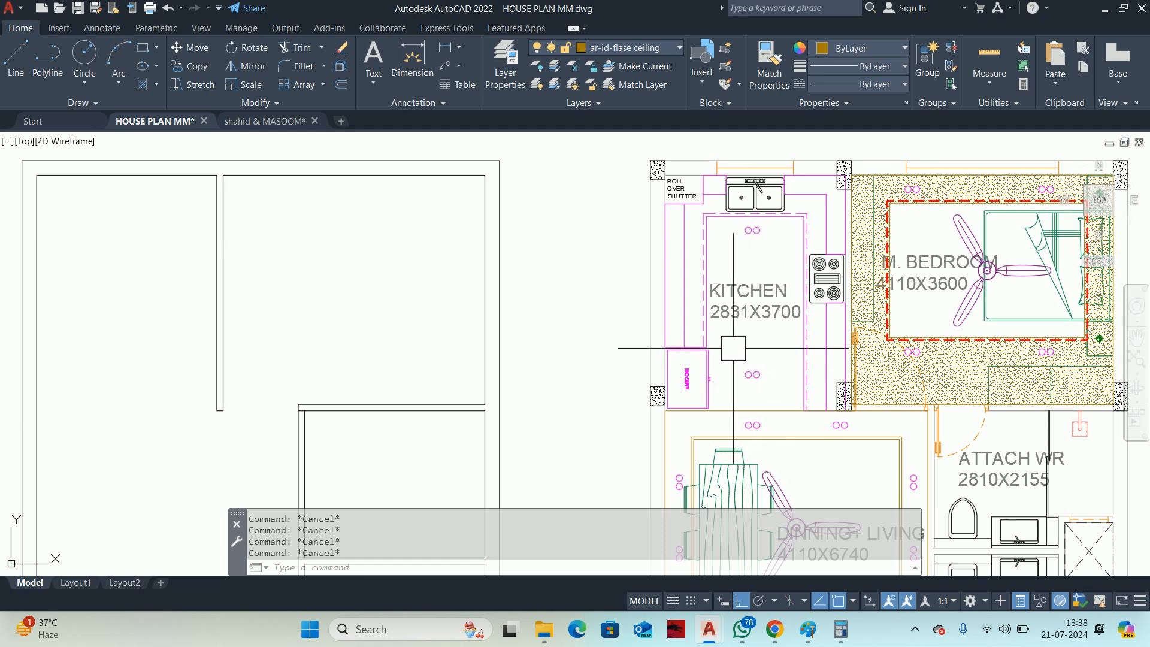
Draw a rectangle outlining the kitchen ceiling from the corner below the fridge to the diagonally opposite corner beside the column.
scroll(725, 356, down, 4)
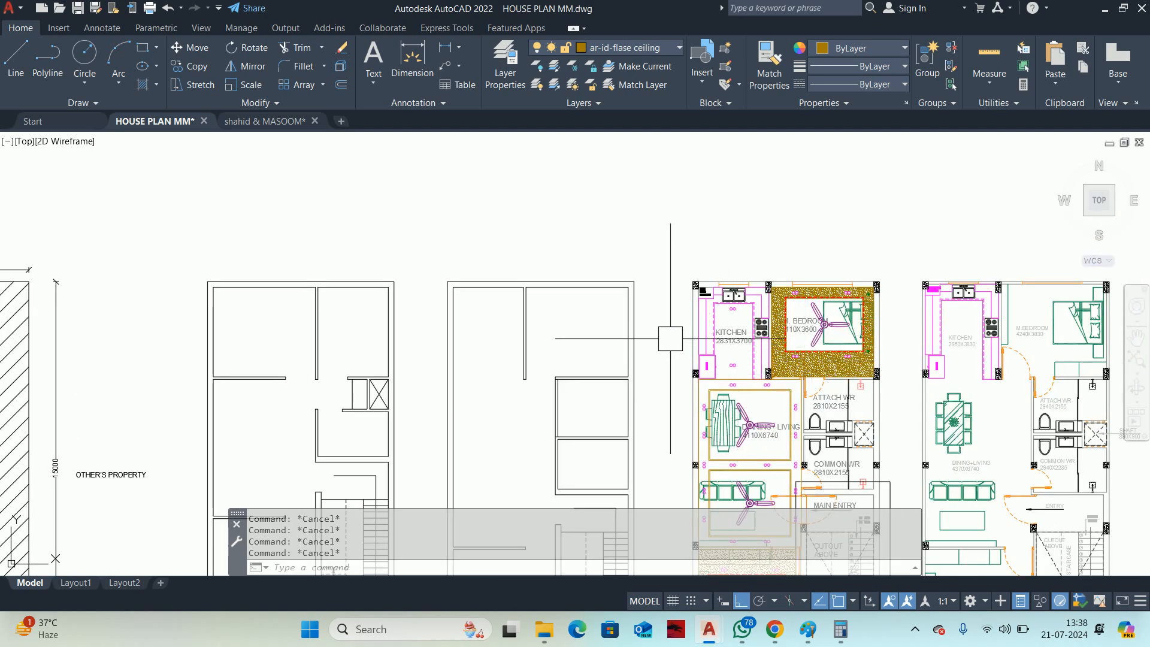
text(REVREC)
key(Return)
scroll(688, 389, up, 8)
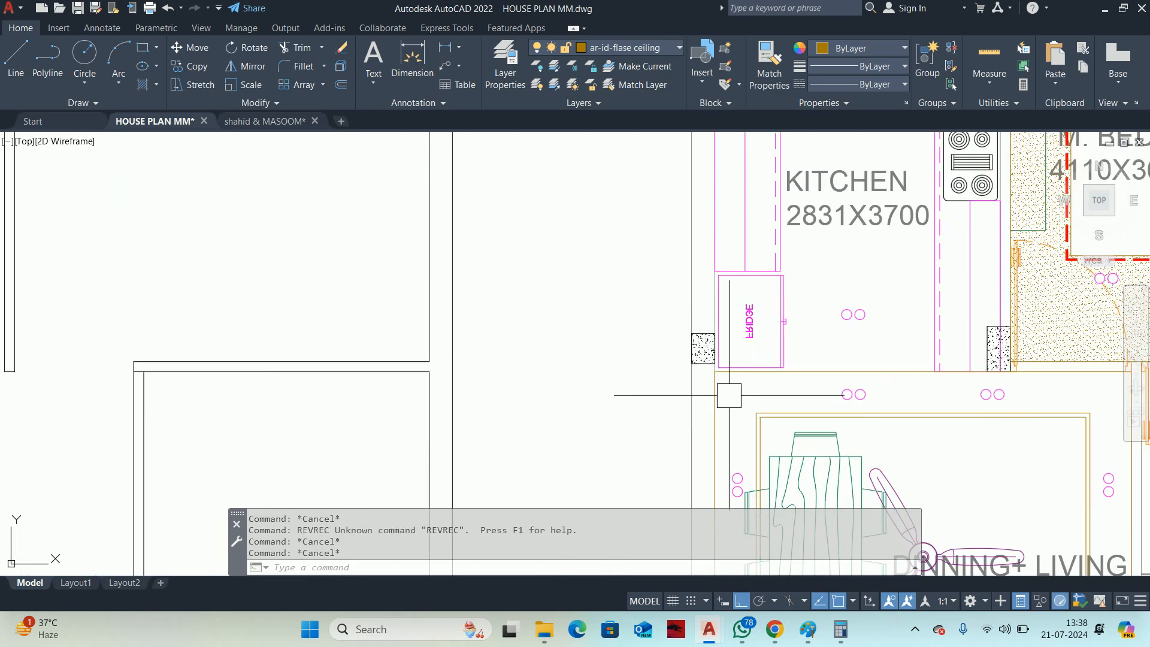
text(REC)
key(Return)
click(702, 343)
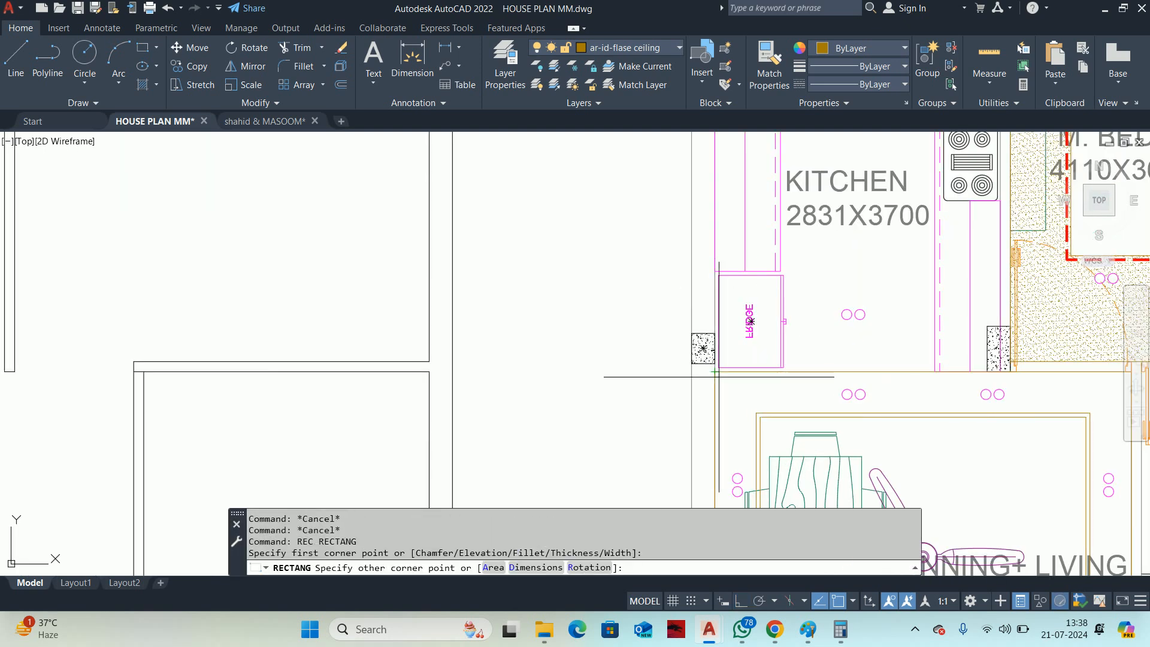
scroll(851, 368, down, 5)
scroll(929, 279, up, 6)
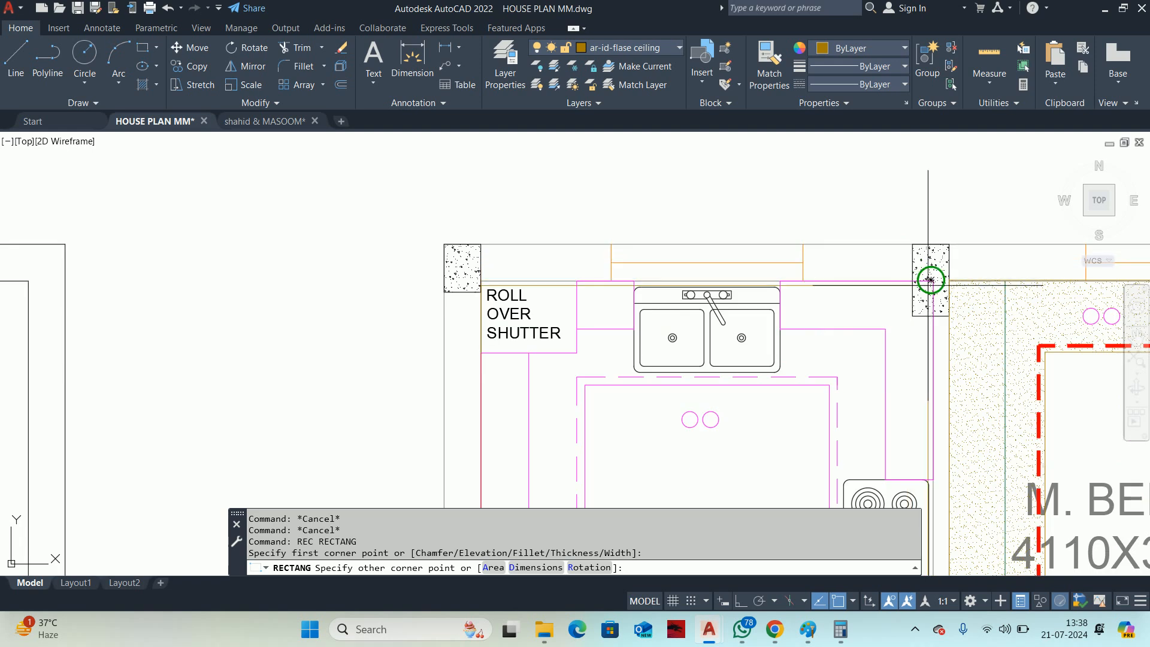
scroll(929, 280, down, 6)
key(Escape)
key(Escape)
key(Escape)
middle_drag(733, 306, 703, 266)
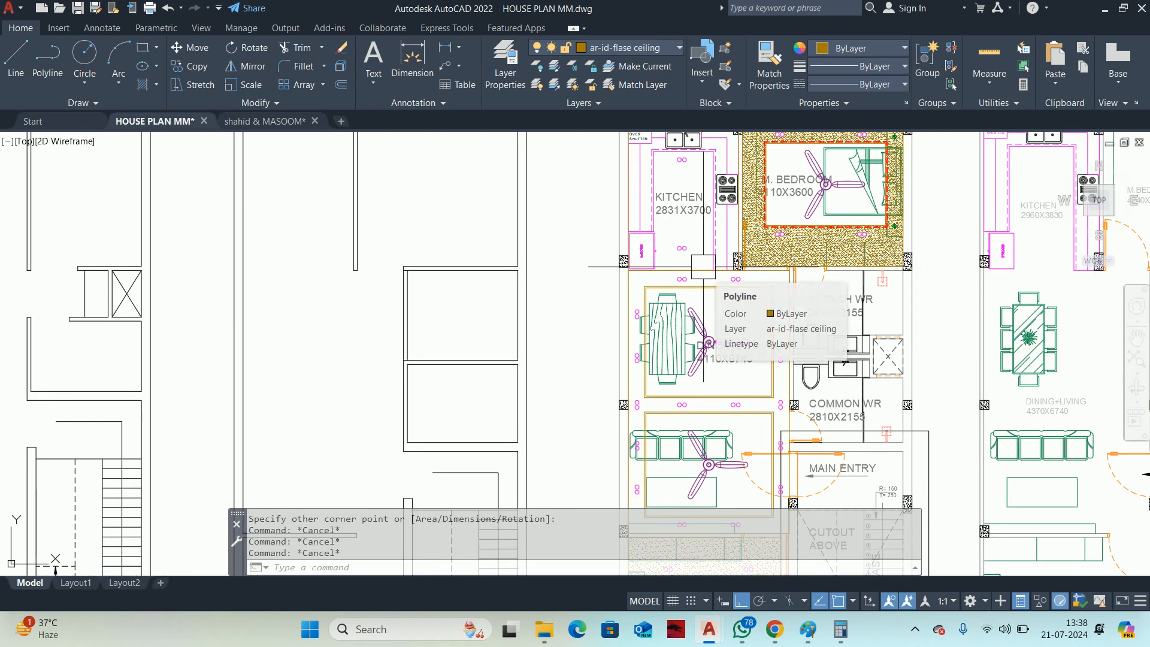
Begin hatching the dining-living ceiling, using its outer outline and the living area's inner rectangle as boundaries.
text(h)
key(Return)
middle_drag(687, 425, 694, 298)
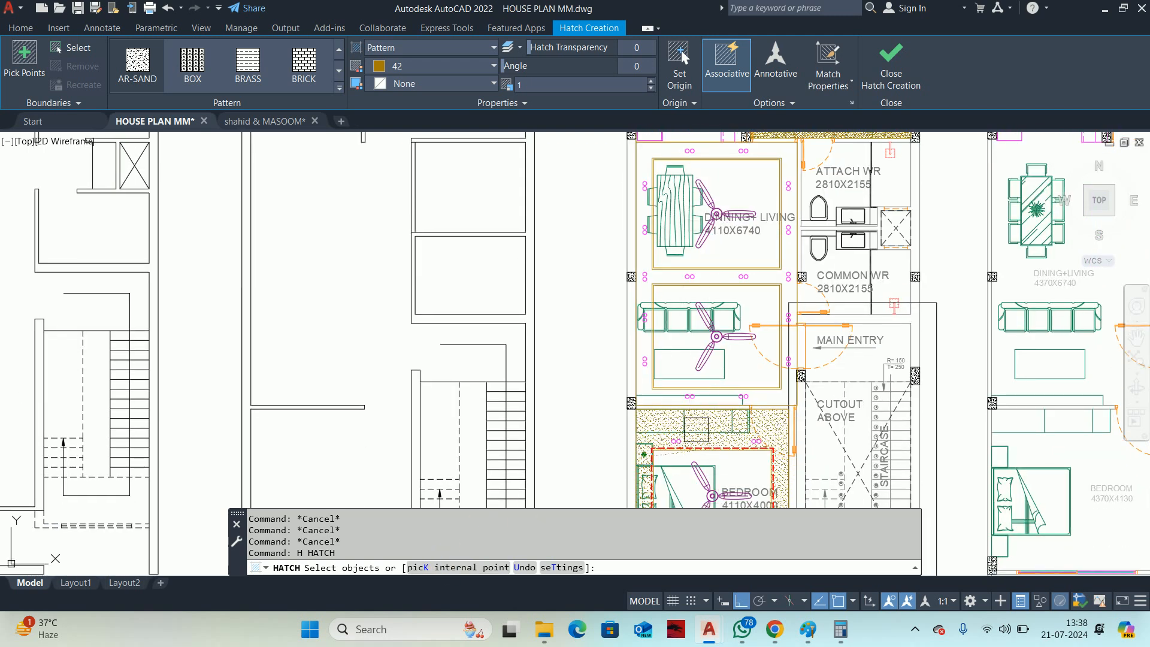
scroll(697, 423, up, 4)
click(895, 375)
scroll(819, 323, up, 2)
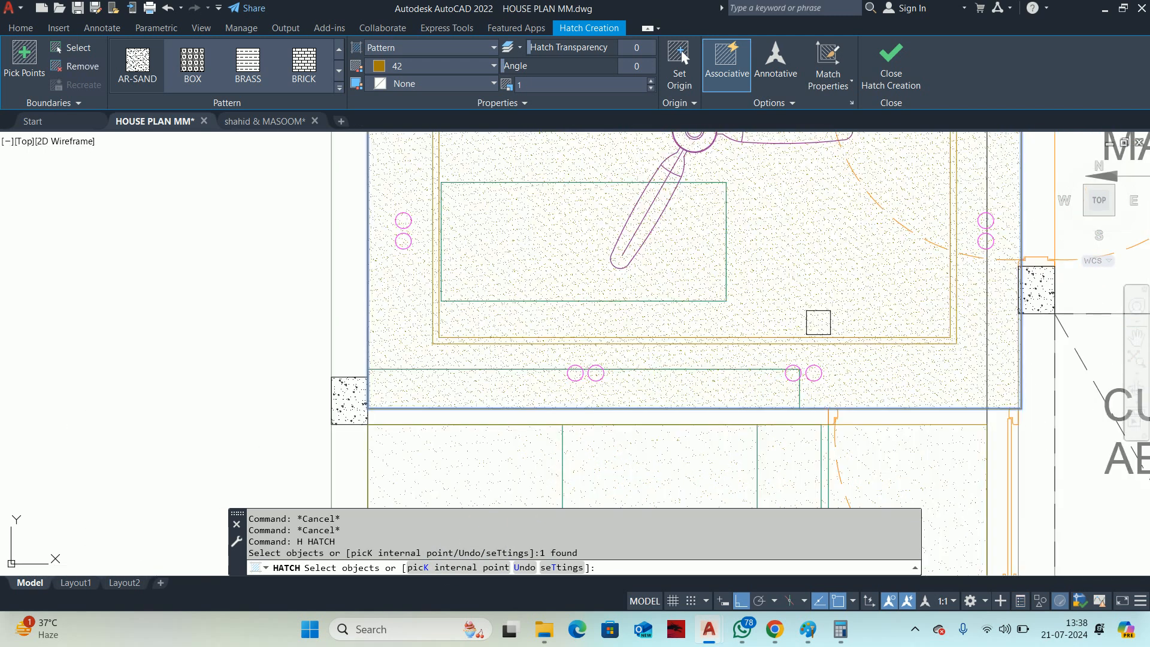
click(827, 330)
scroll(776, 383, up, 2)
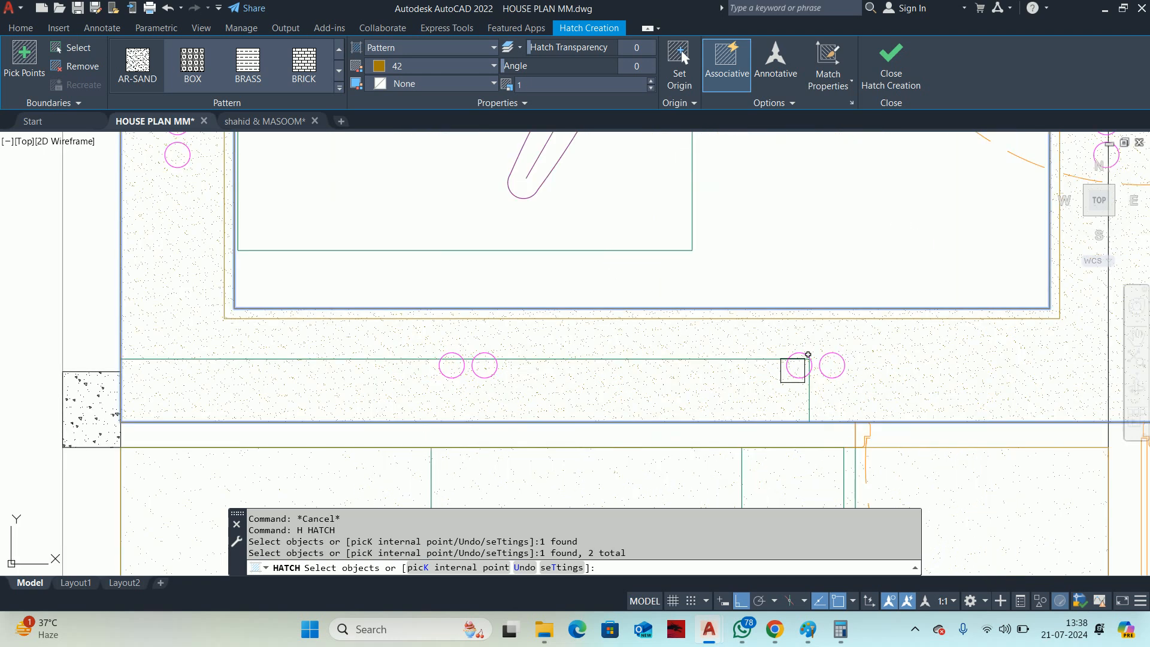
Add the spotlights along the living area's lower and main-entry sides to the hatch boundaries.
click(786, 372)
click(496, 368)
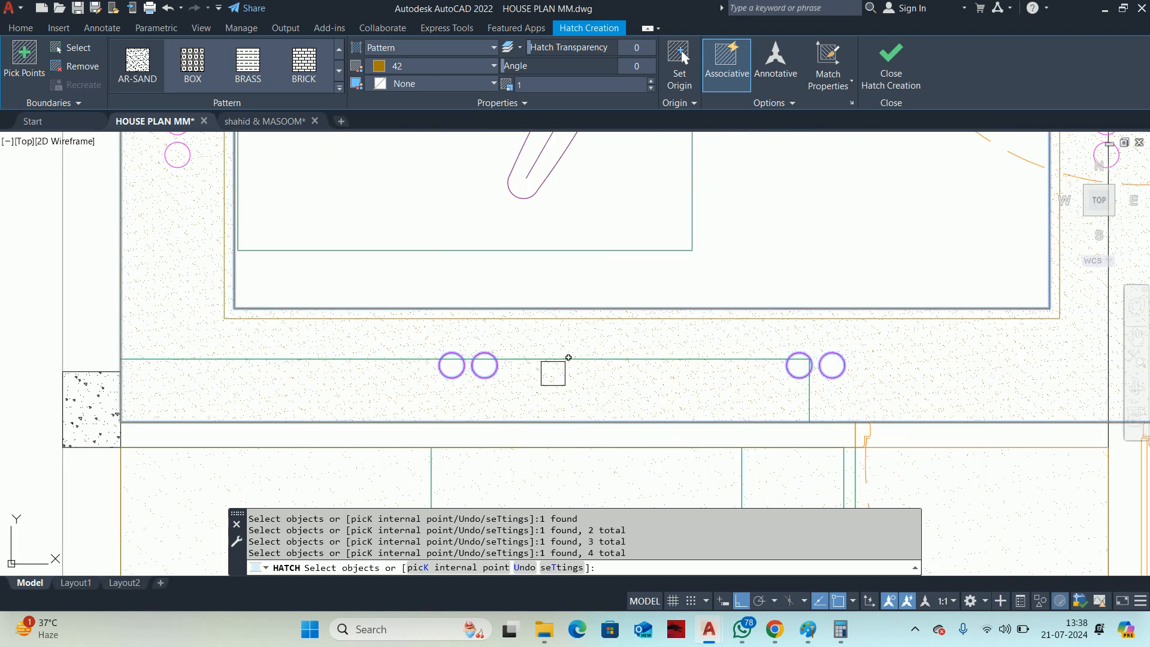
scroll(729, 378, down, 4)
scroll(869, 296, up, 4)
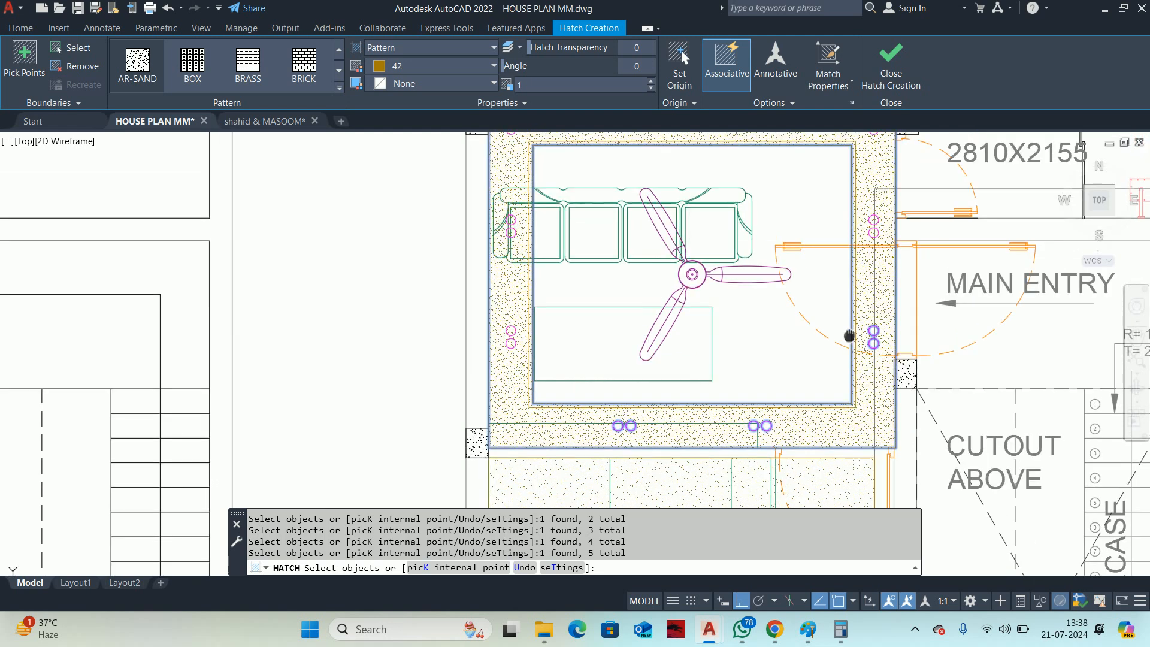
scroll(817, 288, down, 3)
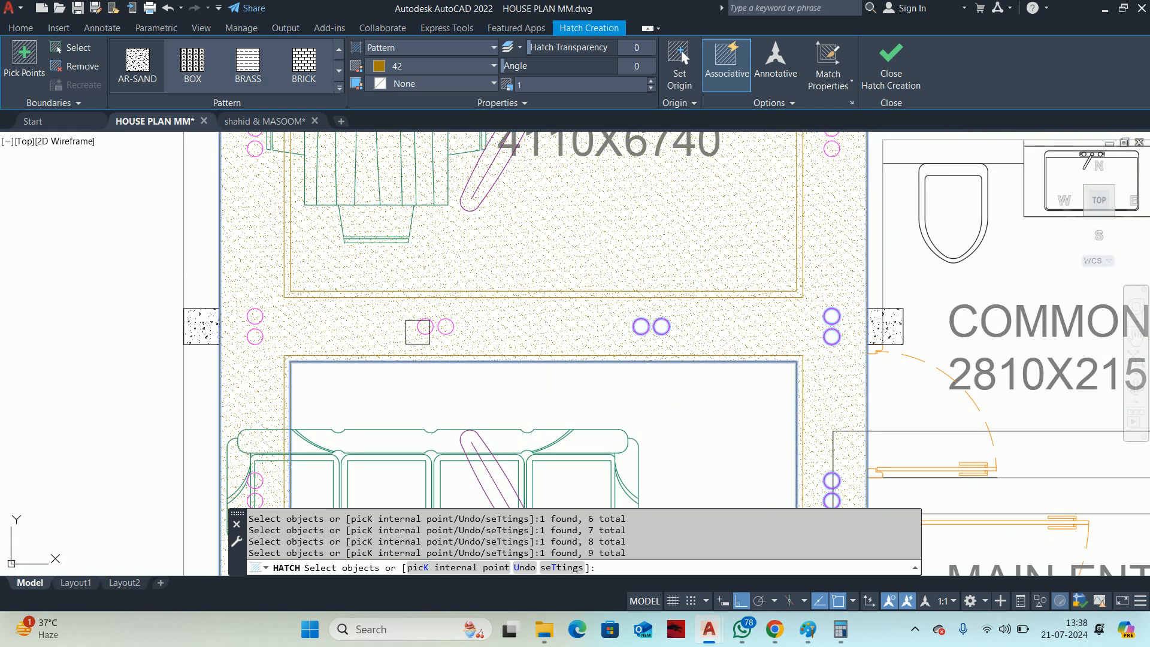
Add the remaining spotlights of the middle band and those beside the dining table's outer wall to the hatch boundaries.
click(268, 326)
middle_drag(275, 301, 334, 487)
scroll(295, 352, up, 4)
click(331, 330)
scroll(333, 331, down, 4)
middle_drag(333, 351, 332, 481)
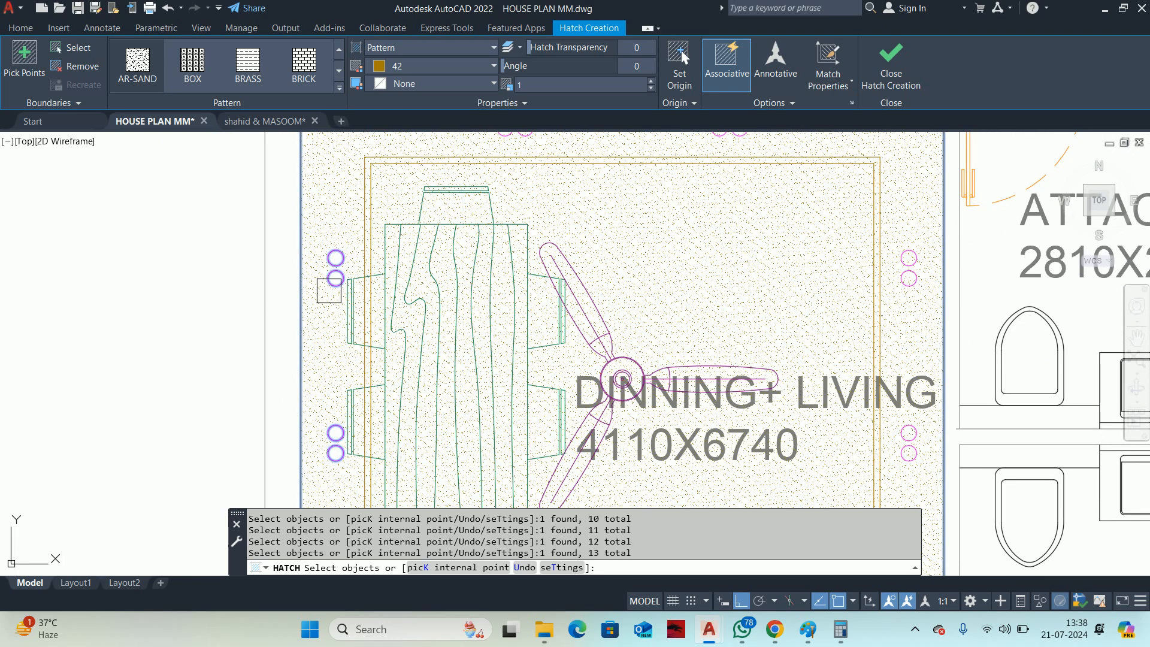
Add the spotlights along the kitchen side of the dining ceiling and the dining area's inner rectangle to the hatch boundaries.
scroll(329, 291, down, 4)
scroll(474, 346, up, 2)
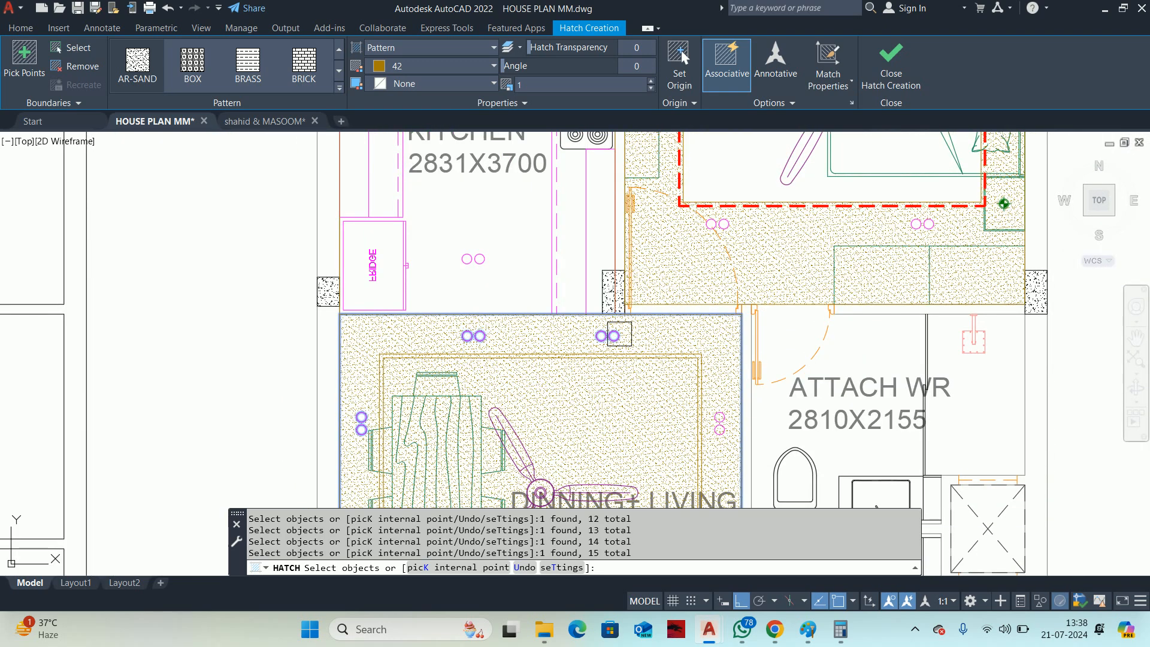
scroll(669, 366, up, 4)
click(668, 350)
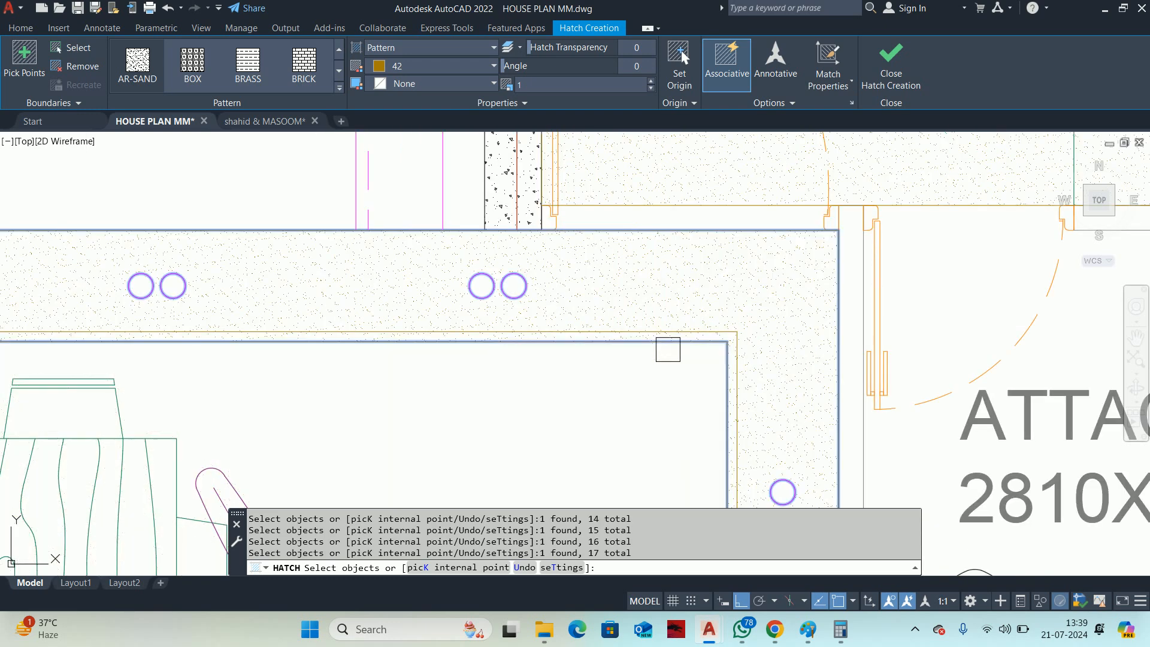
Include the kitchen ceiling outline in the hatch and exclude both kitchen spotlight pairs.
scroll(668, 349, down, 4)
middle_drag(579, 329, 652, 490)
mouse_move(552, 256)
middle_down()
mouse_move(566, 372)
mouse_move(600, 237)
mouse_move(661, 402)
middle_up()
scroll(668, 247, up, 2)
click(714, 261)
scroll(640, 262, down, 5)
scroll(605, 240, up, 5)
click(605, 240)
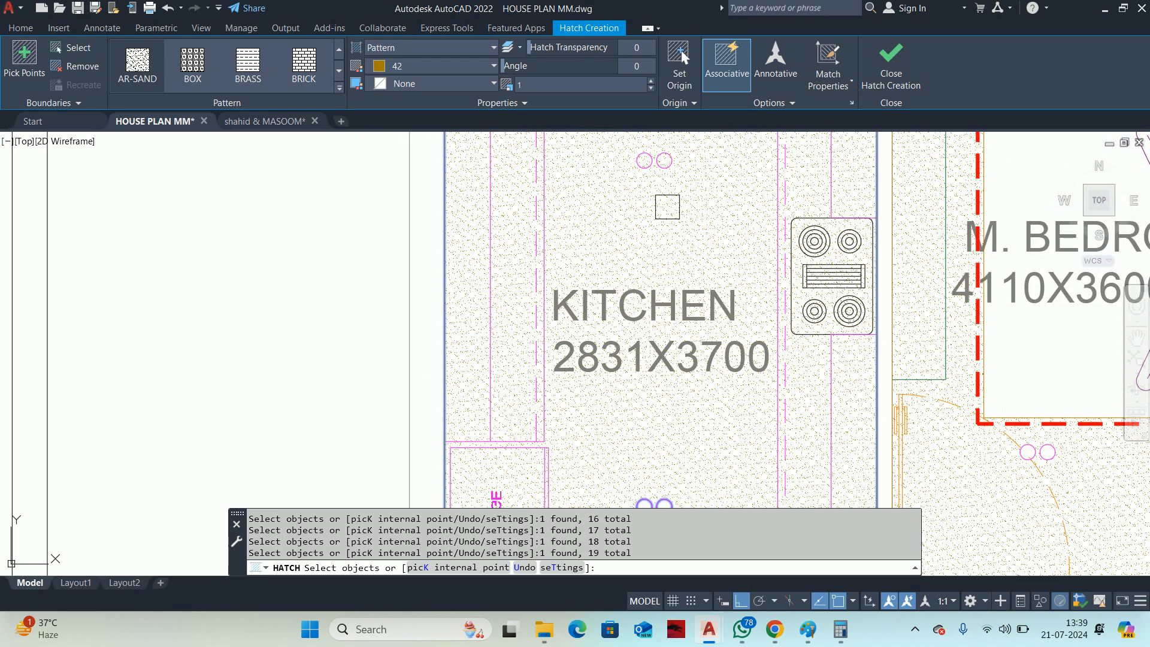
click(665, 171)
scroll(674, 186, down, 4)
Exclude the two spotlight pairs on the sofa side of the living area from the hatch.
middle_drag(661, 299, 678, 198)
middle_drag(680, 372, 692, 221)
middle_drag(663, 397, 698, 311)
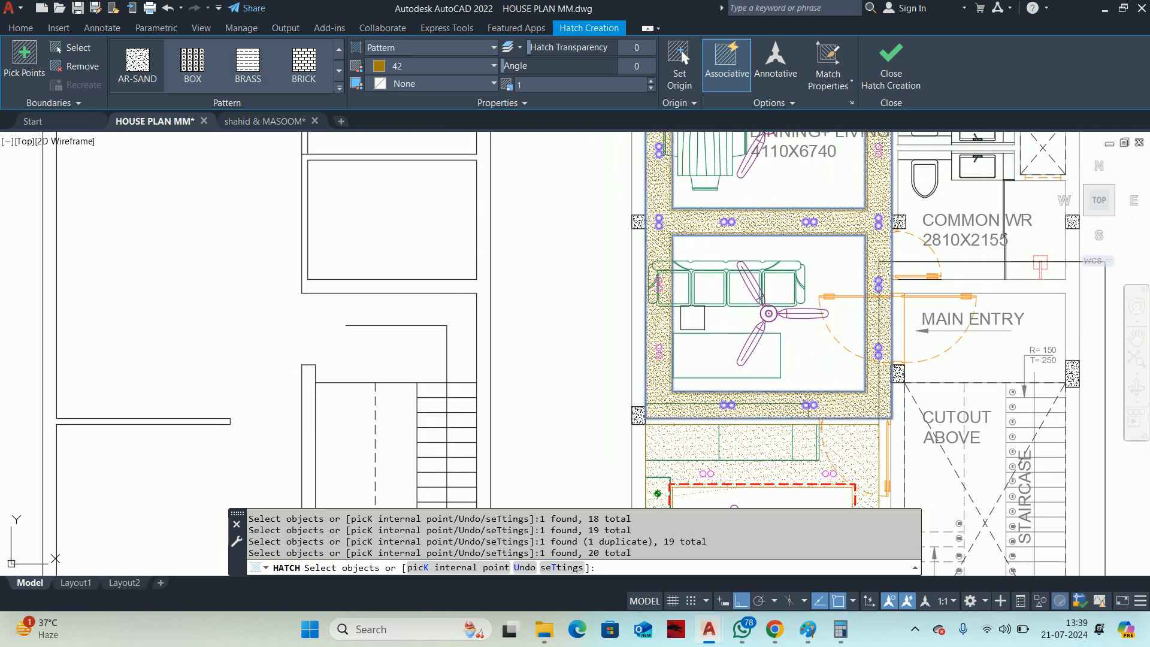
scroll(652, 348, up, 2)
scroll(654, 239, up, 4)
click(647, 282)
scroll(650, 281, down, 6)
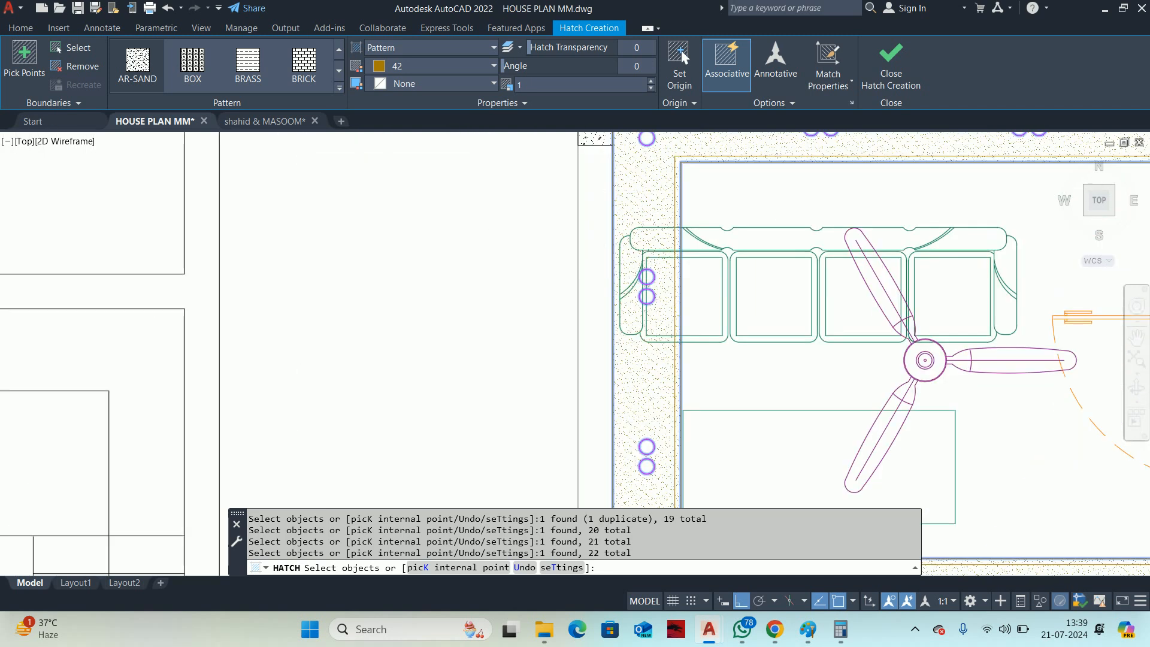
Exclude the last dining spotlight pair beside the washrooms and finish the hatch.
middle_drag(672, 278, 631, 315)
scroll(631, 315, down, 2)
scroll(752, 282, up, 4)
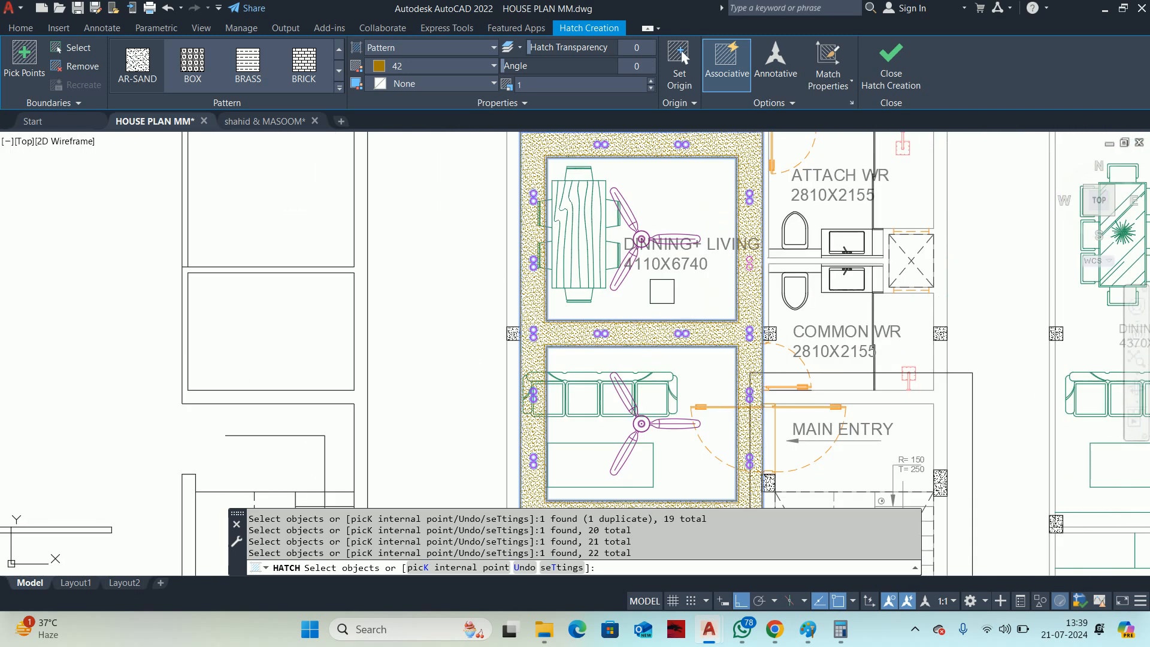
scroll(751, 272, up, 4)
click(742, 257)
scroll(737, 257, down, 8)
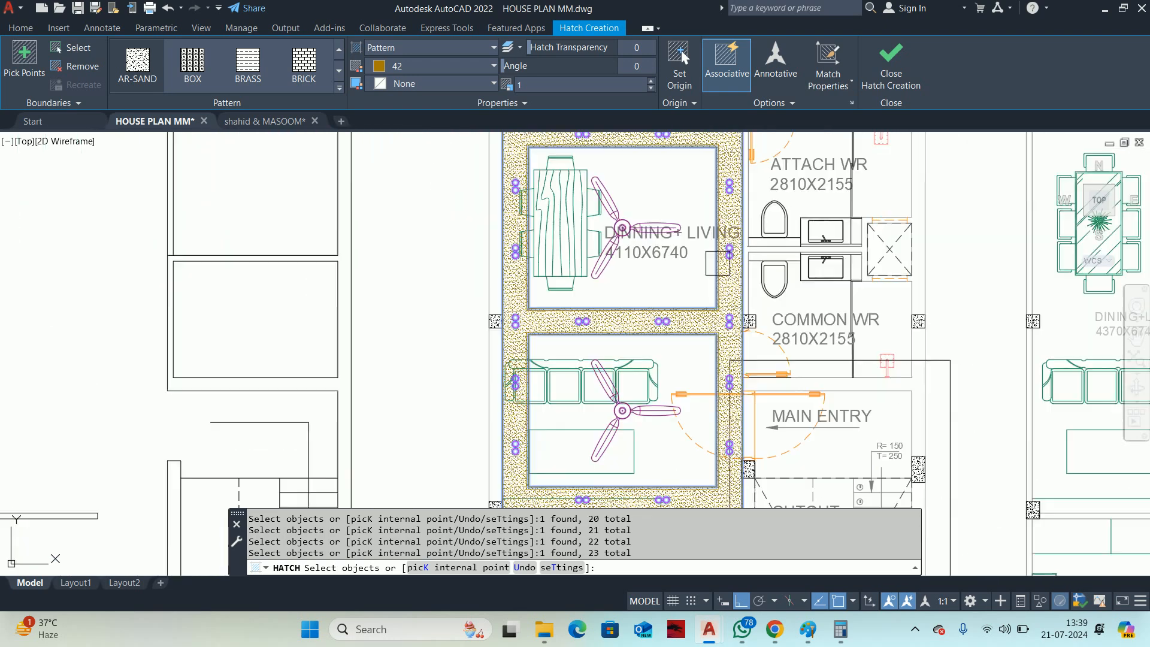
key(Return)
key(Escape)
key(Escape)
Examine the ceiling hatching across the kitchen, dining-living area and whole ground floor plan.
scroll(626, 316, down, 7)
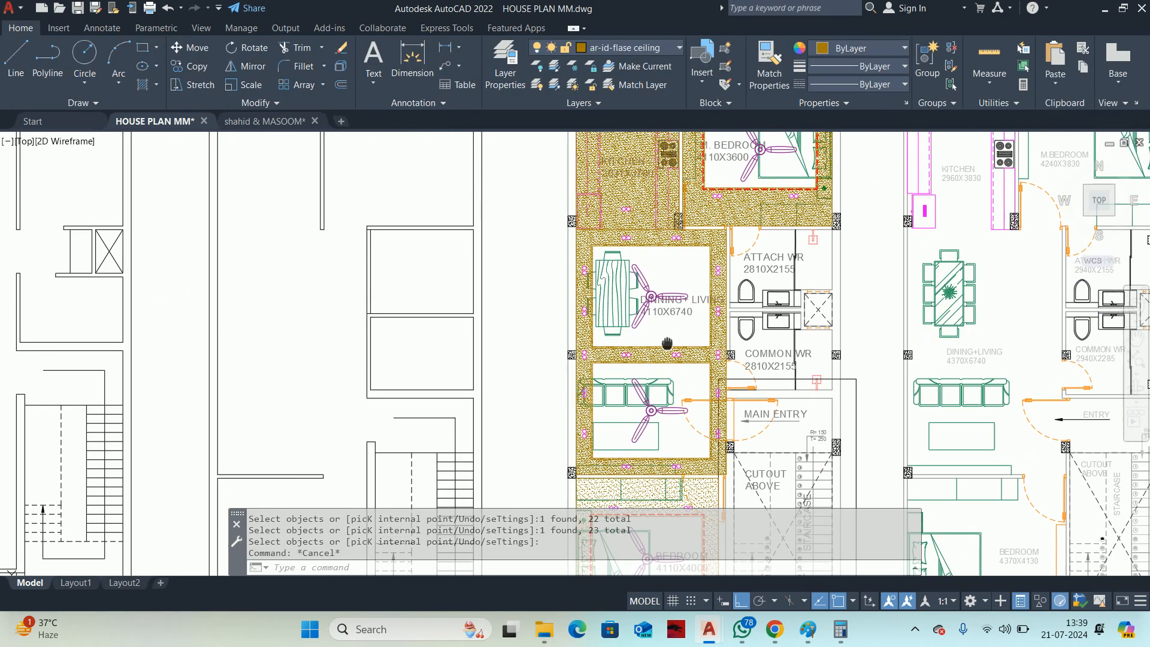
scroll(625, 287, up, 4)
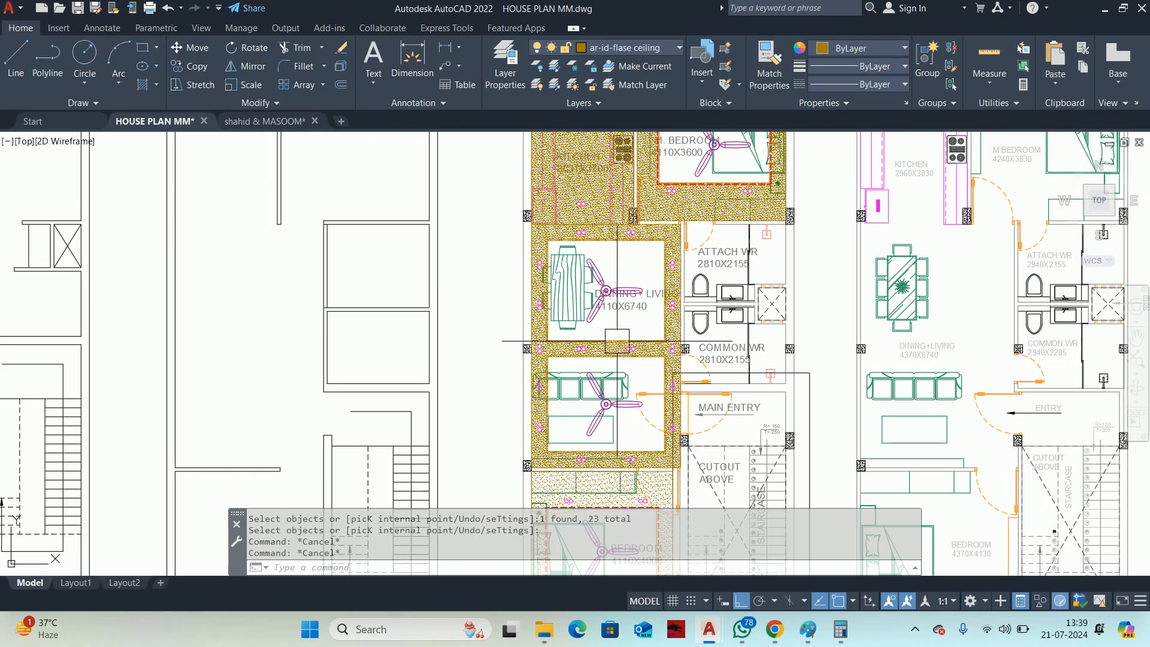
scroll(610, 235, down, 2)
key(Escape)
scroll(610, 234, up, 5)
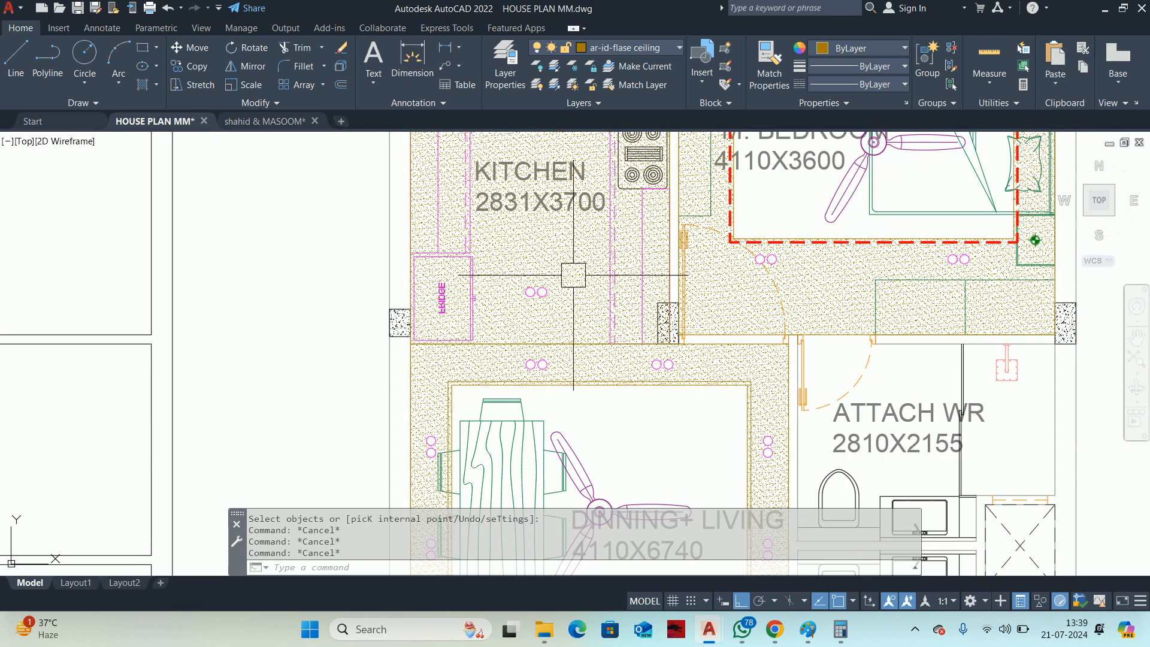
scroll(573, 275, down, 2)
middle_drag(573, 275, 468, 94)
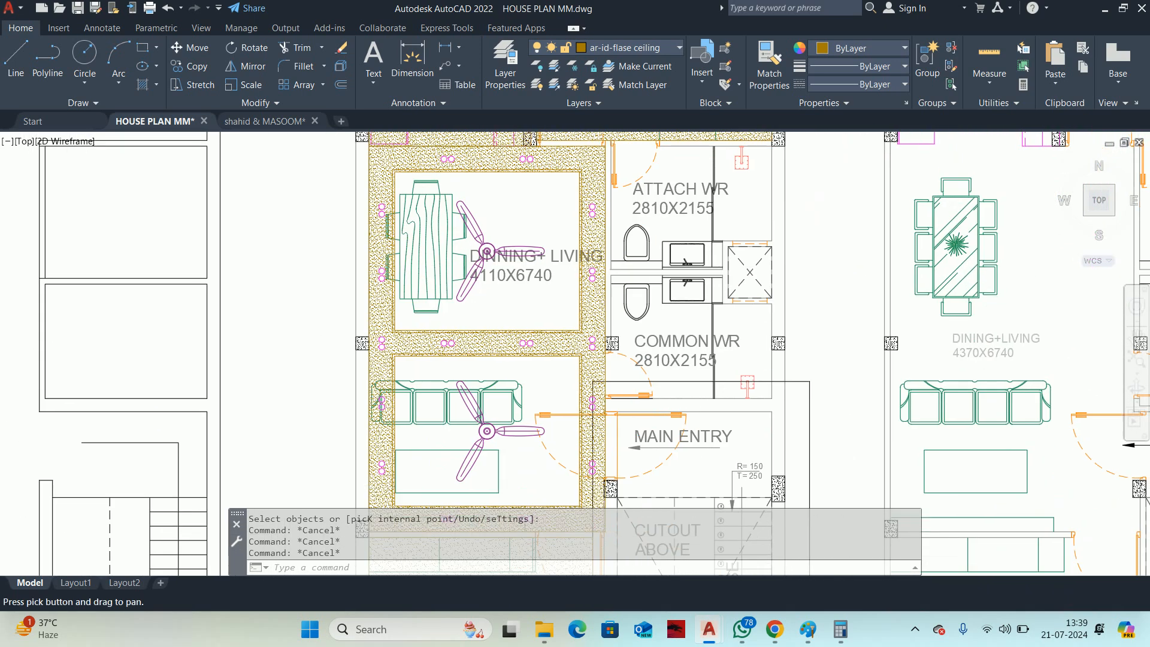
scroll(567, 265, down, 3)
scroll(567, 266, down, 2)
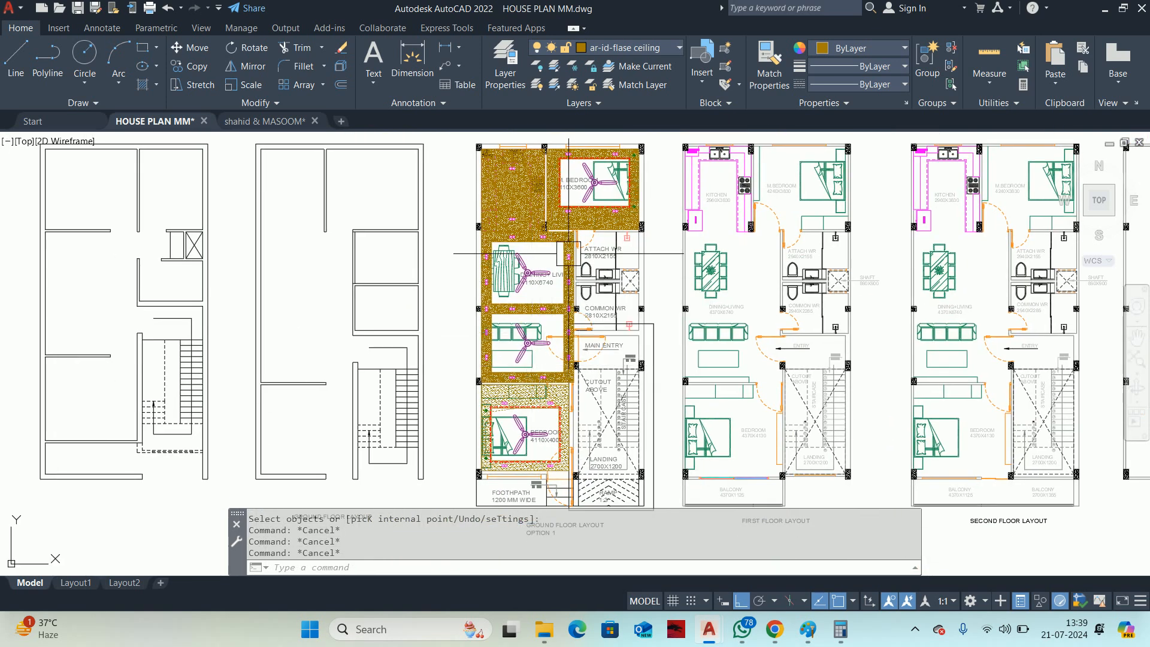
Create a layer named AR-ID-POP CEILING and make it the current layer.
text(LA)
key(Return)
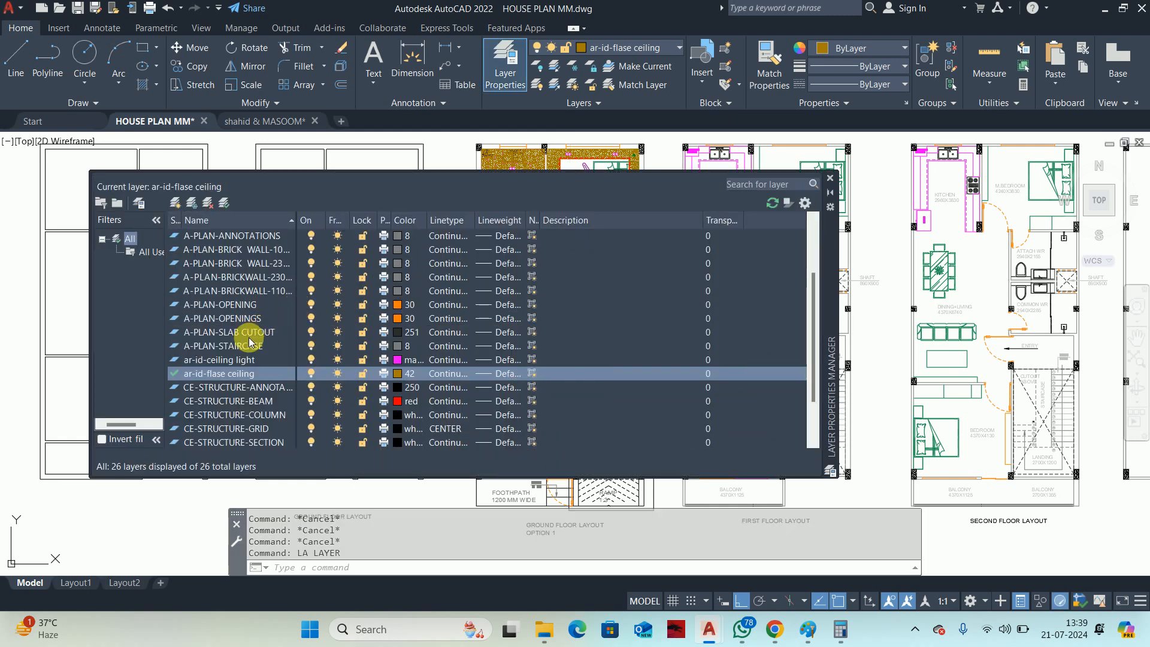
click(174, 204)
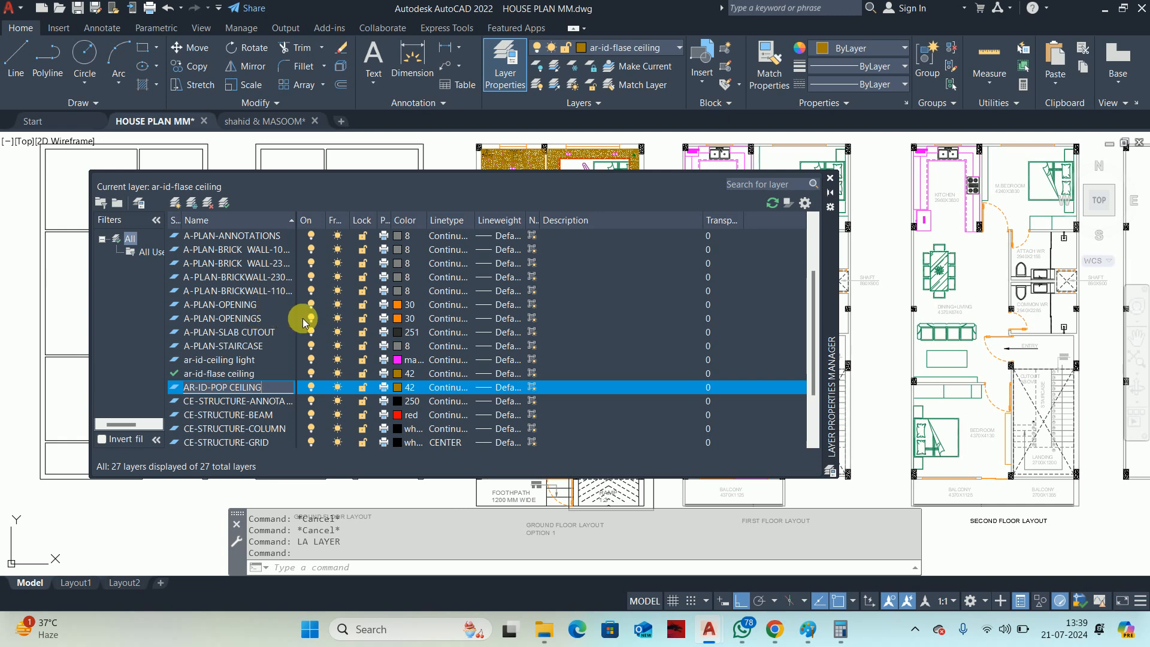
click(235, 401)
double_click(184, 386)
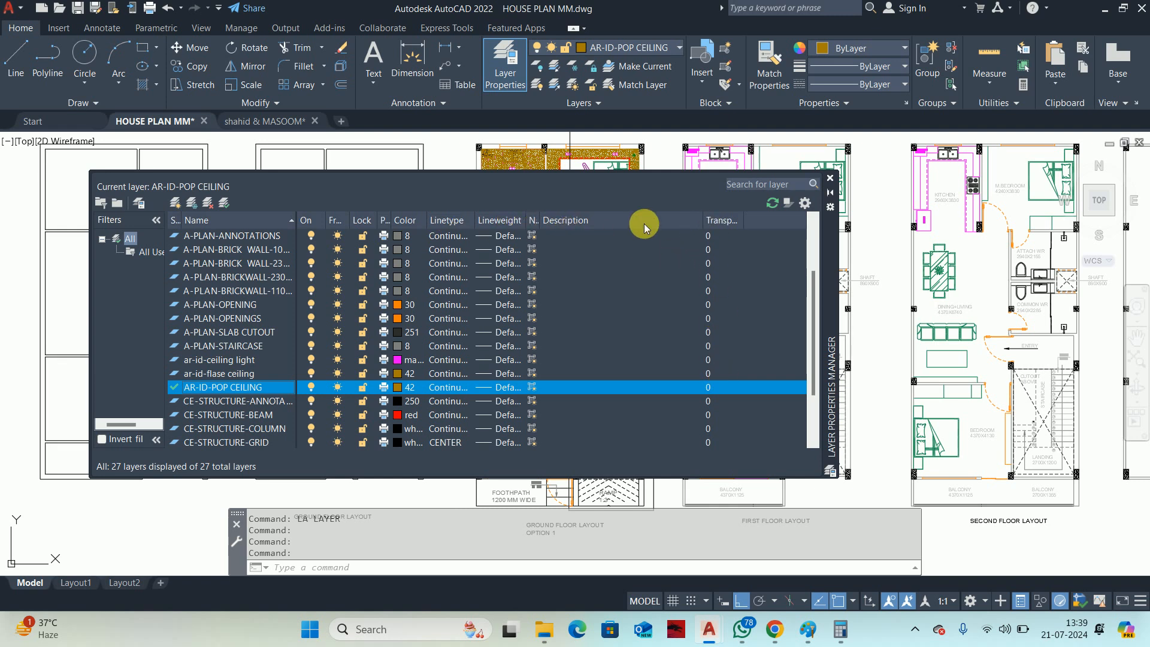
Set the AR-ID-POP CEILING layer's transparency to 50 and close the layer manager.
drag(702, 220, 595, 223)
click(597, 387)
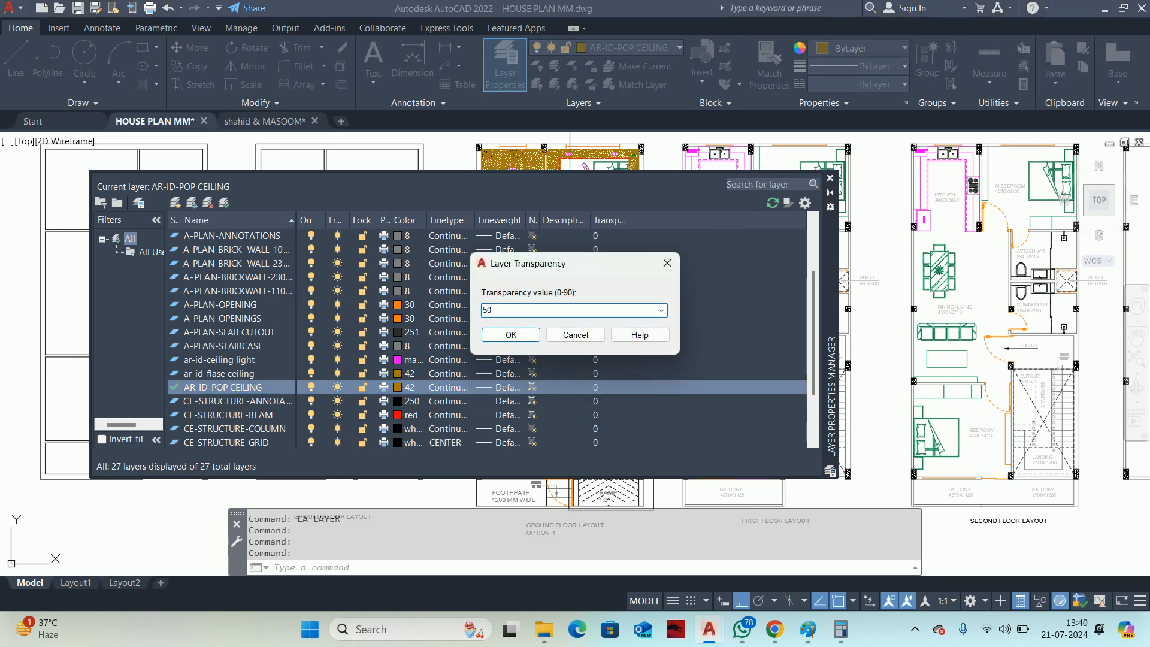
key(Return)
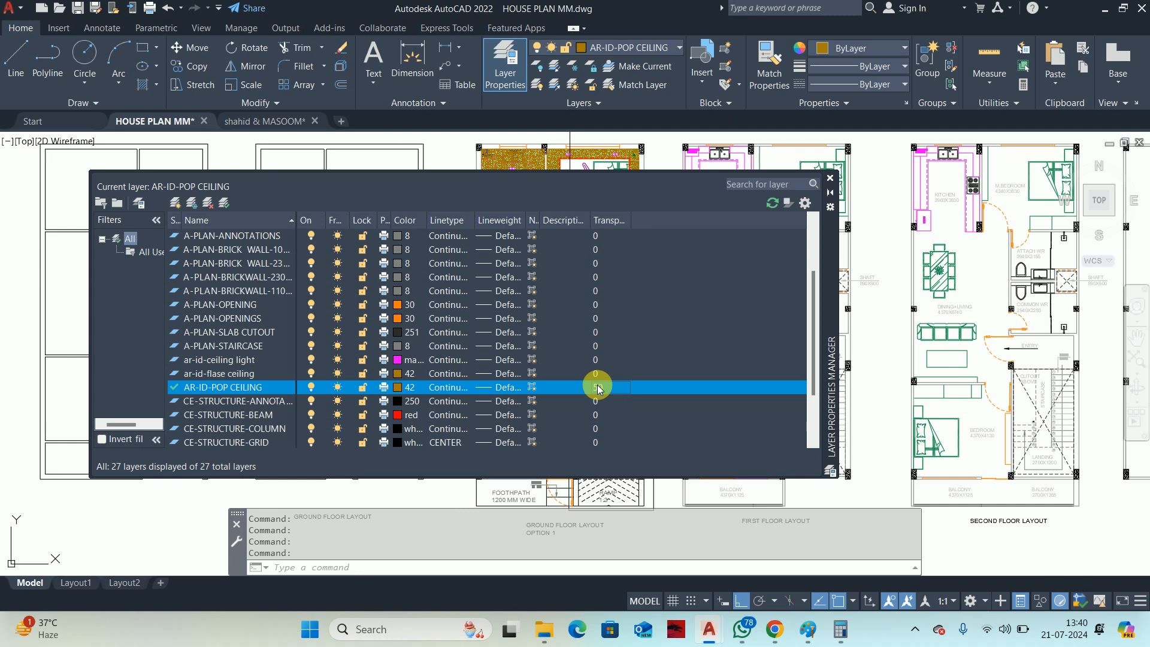
click(830, 179)
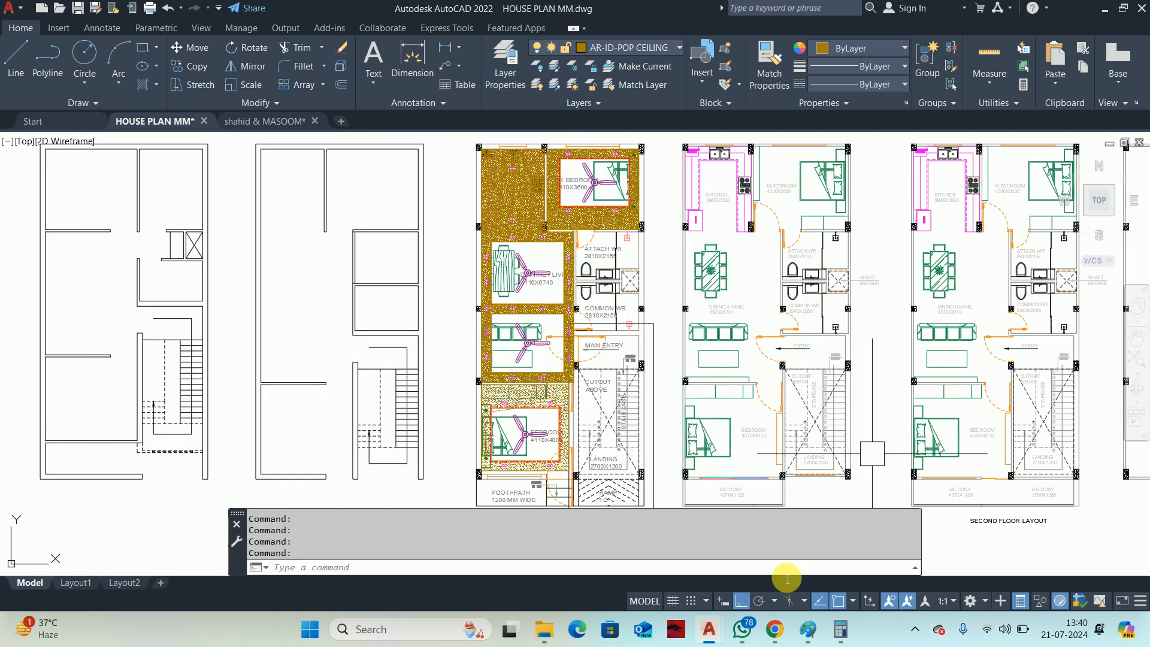
Move the three ground floor ceiling hatches to the AR-ID-POP CEILING layer and regenerate the drawing.
scroll(569, 391, up, 5)
click(566, 394)
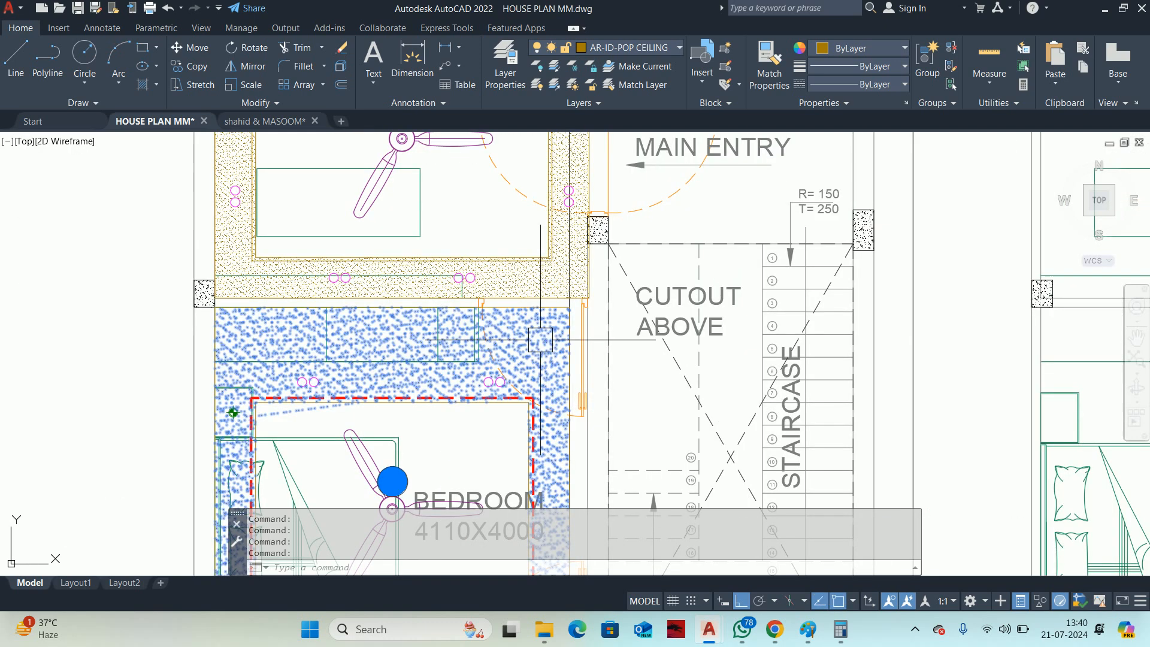
scroll(529, 367, up, 2)
click(526, 334)
scroll(524, 334, down, 6)
middle_drag(499, 330, 377, 485)
scroll(374, 183, up, 2)
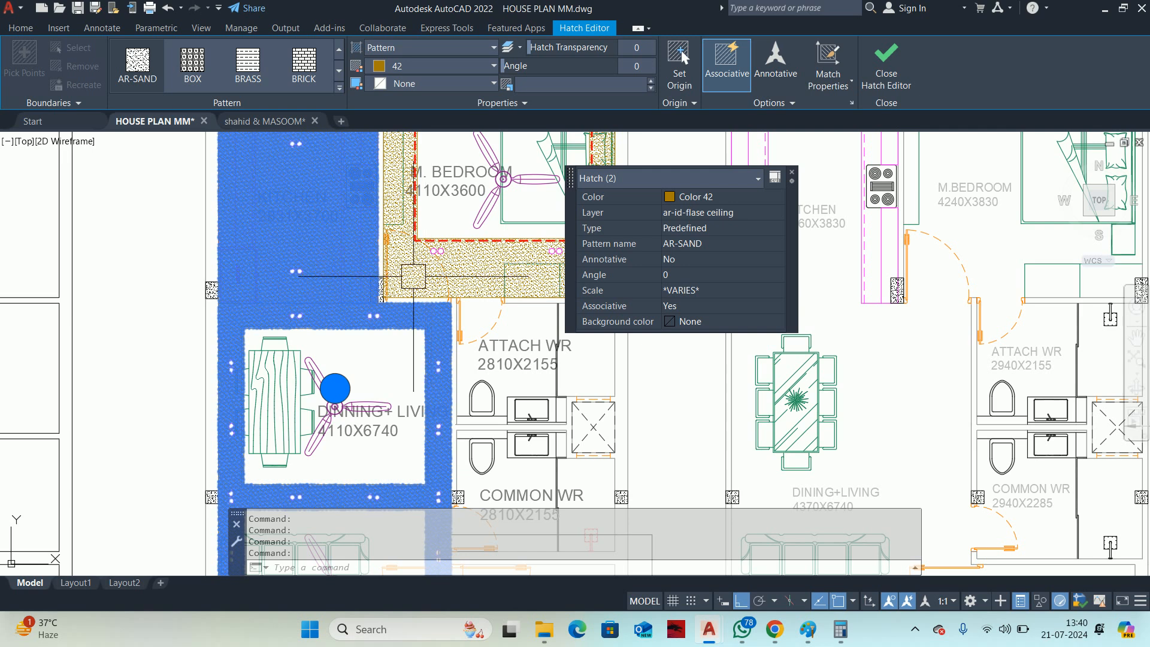
click(414, 275)
scroll(410, 279, down, 4)
middle_drag(395, 290, 311, 272)
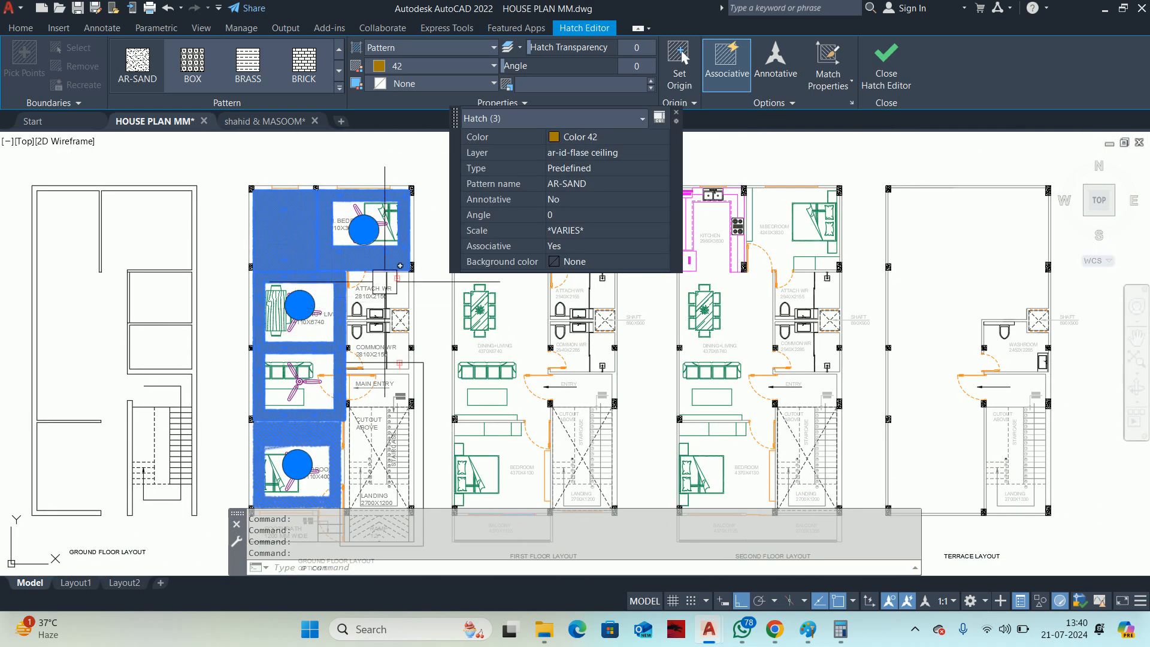
click(593, 154)
click(593, 154)
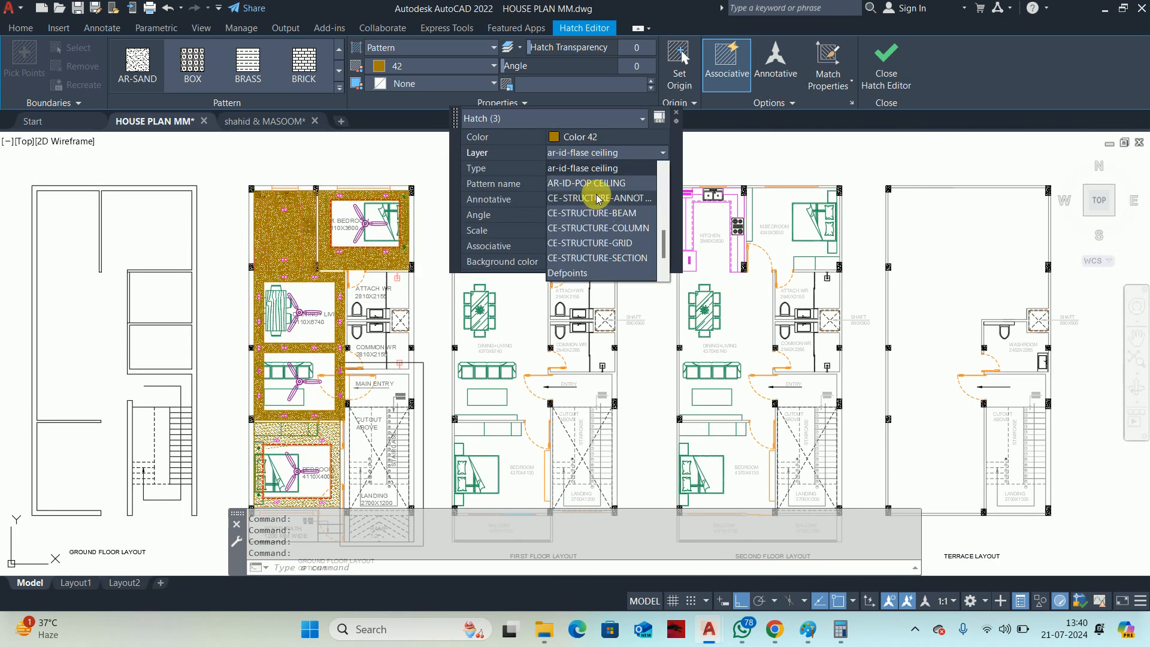
click(593, 184)
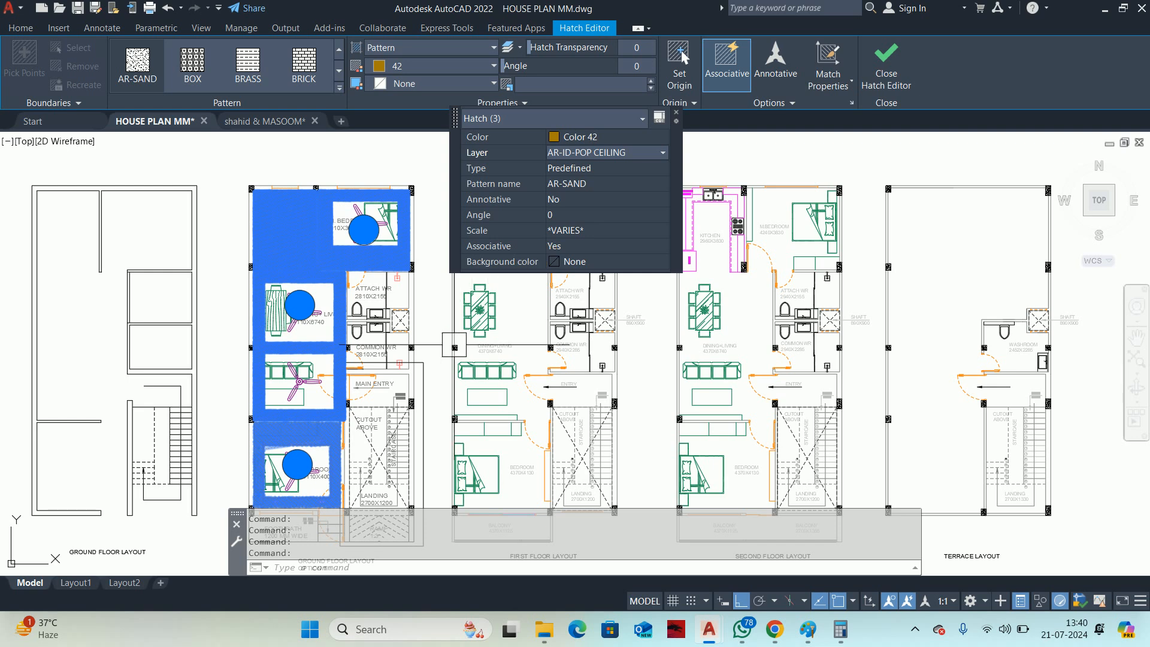
key(Escape)
middle_drag(418, 366, 622, 321)
key(Escape)
key(Escape)
key(Escape)
text(RE)
key(Return)
Match the front bedroom ceiling hatch's properties onto the kitchen-dining-living hatch and the master bedroom hatch.
scroll(500, 386, up, 4)
scroll(497, 381, up, 4)
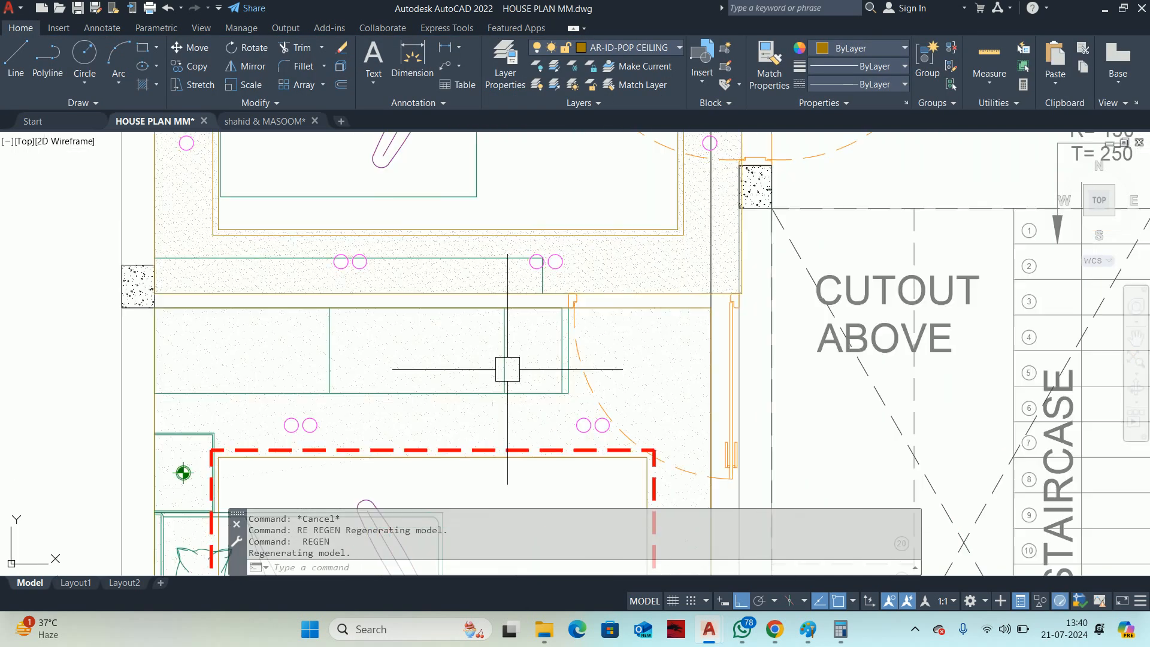
middle_drag(628, 359, 624, 362)
key(Escape)
key(Escape)
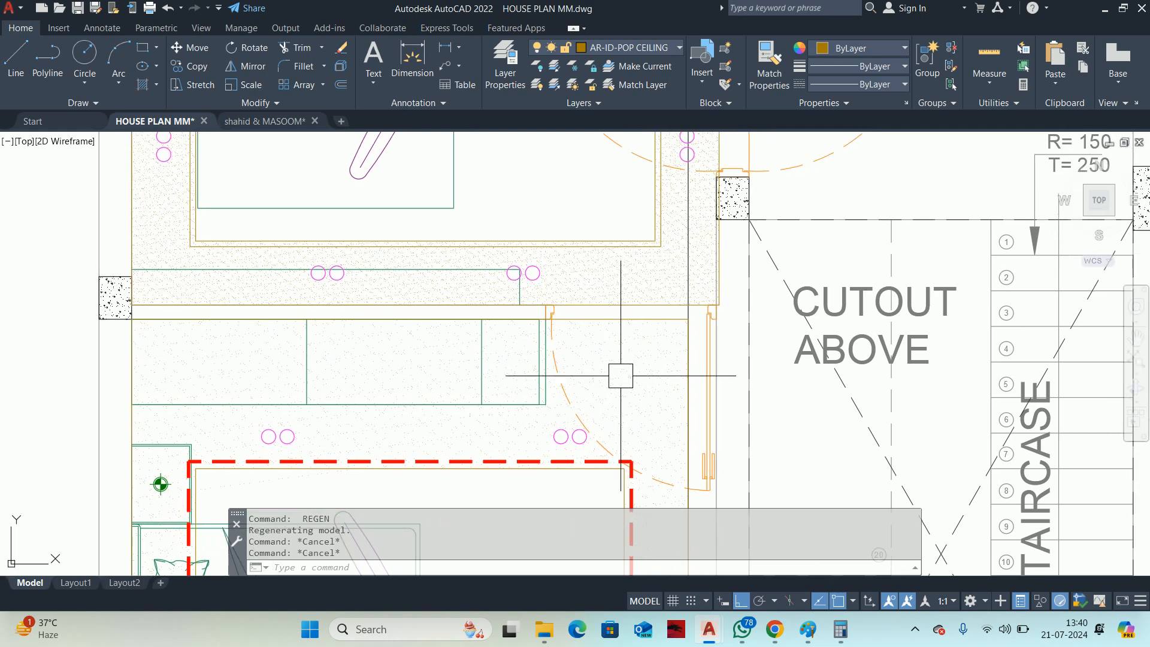
text(ma)
key(Return)
click(613, 372)
scroll(626, 280, down, 4)
middle_drag(626, 280, 586, 397)
scroll(609, 269, down, 4)
scroll(587, 293, up, 6)
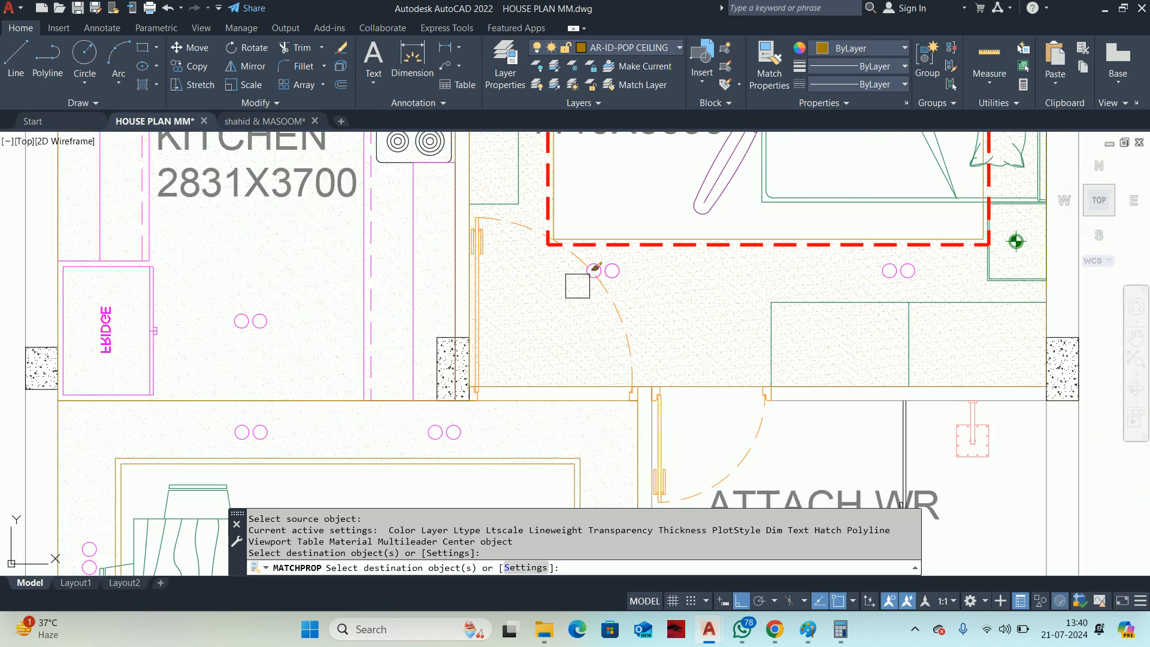
scroll(582, 292, up, 2)
click(572, 311)
scroll(573, 308, down, 6)
key(Escape)
key(Return)
middle_drag(557, 313, 563, 135)
scroll(549, 275, down, 2)
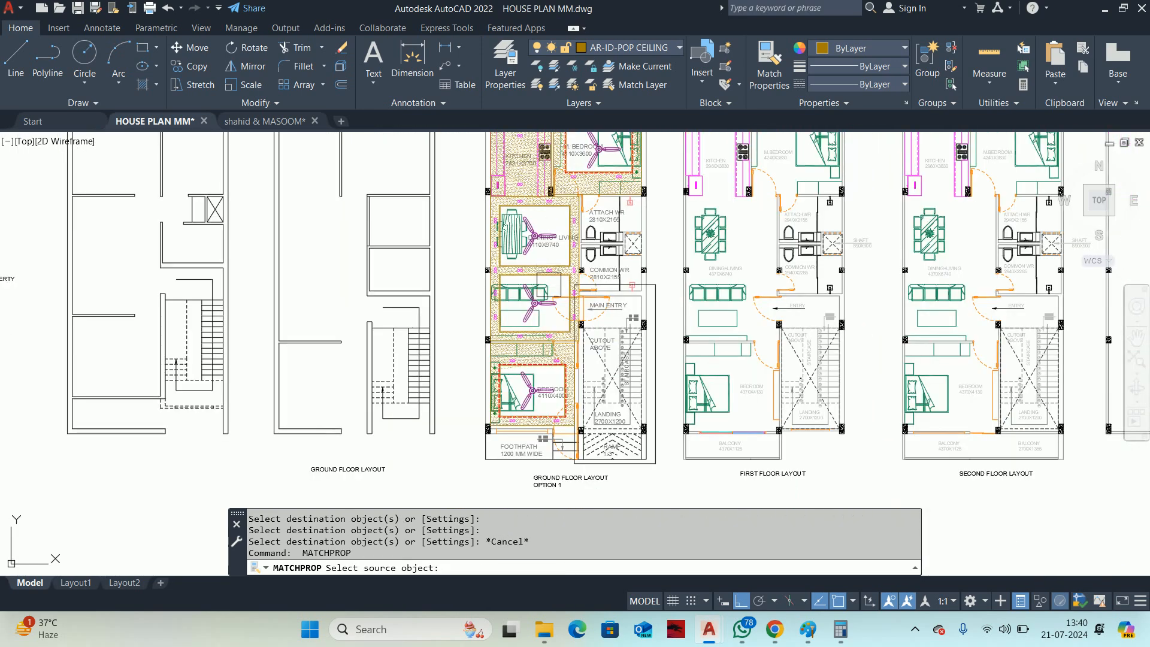
key(Escape)
Add the Transparency toggle to the status bar and switch the transparency display to compare the hatching.
scroll(548, 276, up, 3)
scroll(549, 276, down, 3)
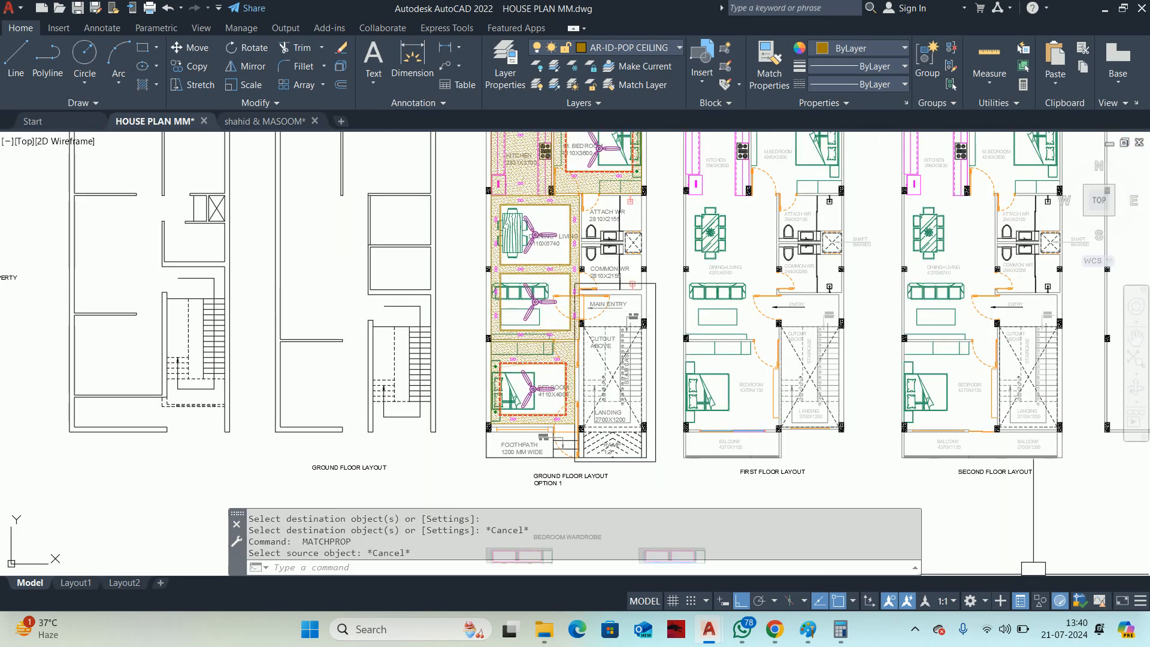
click(1139, 601)
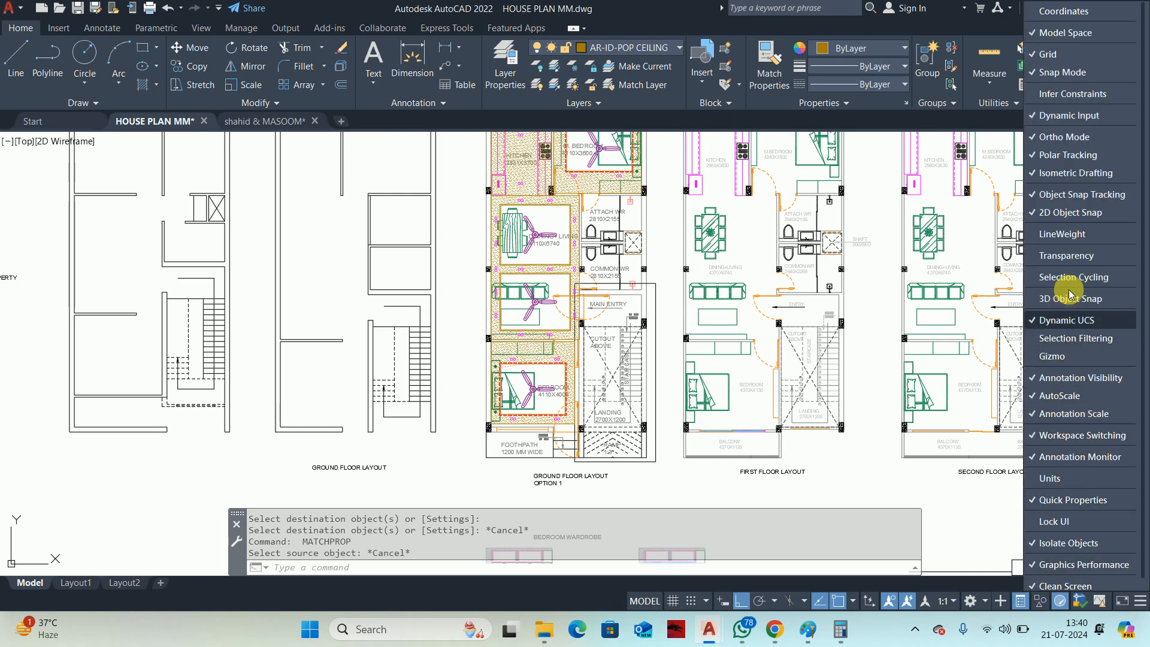
click(1071, 257)
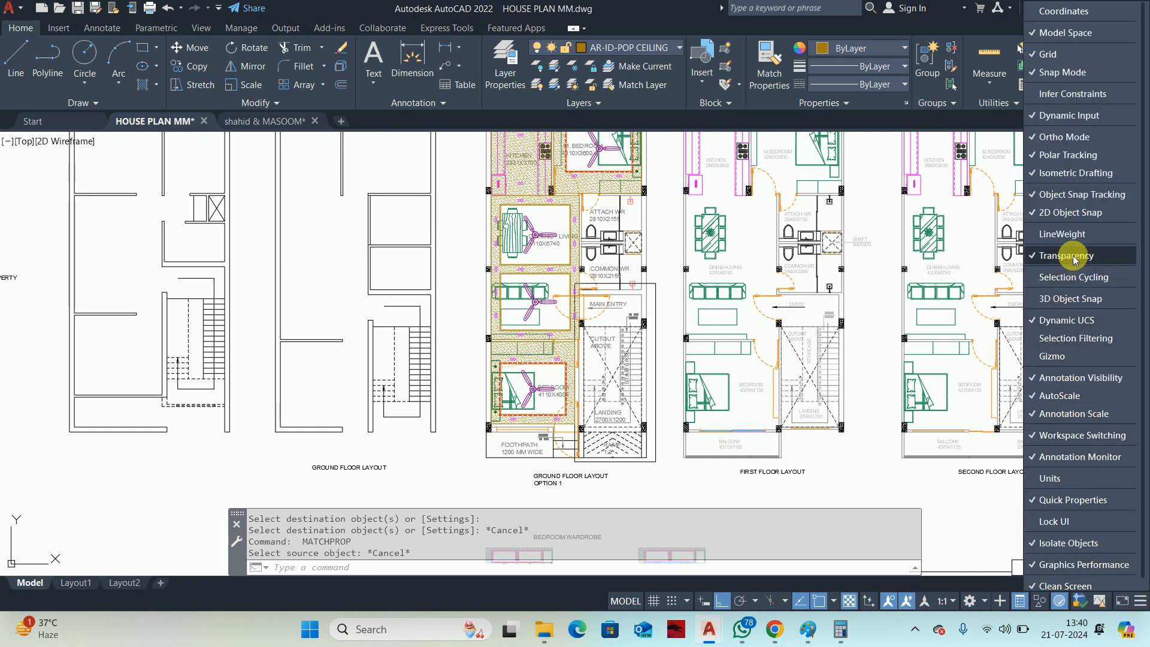
click(849, 601)
click(849, 602)
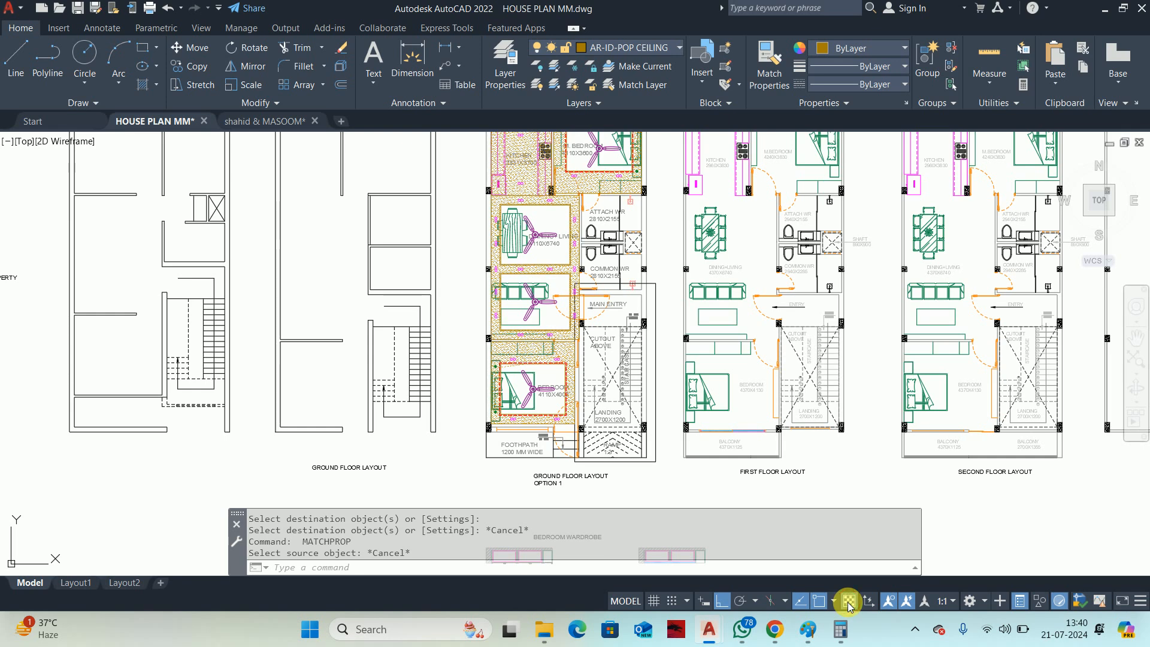
Check the AR-ID-POP CEILING layer's transparency in the layer manager and close it.
key(Escape)
key(Escape)
text(l)
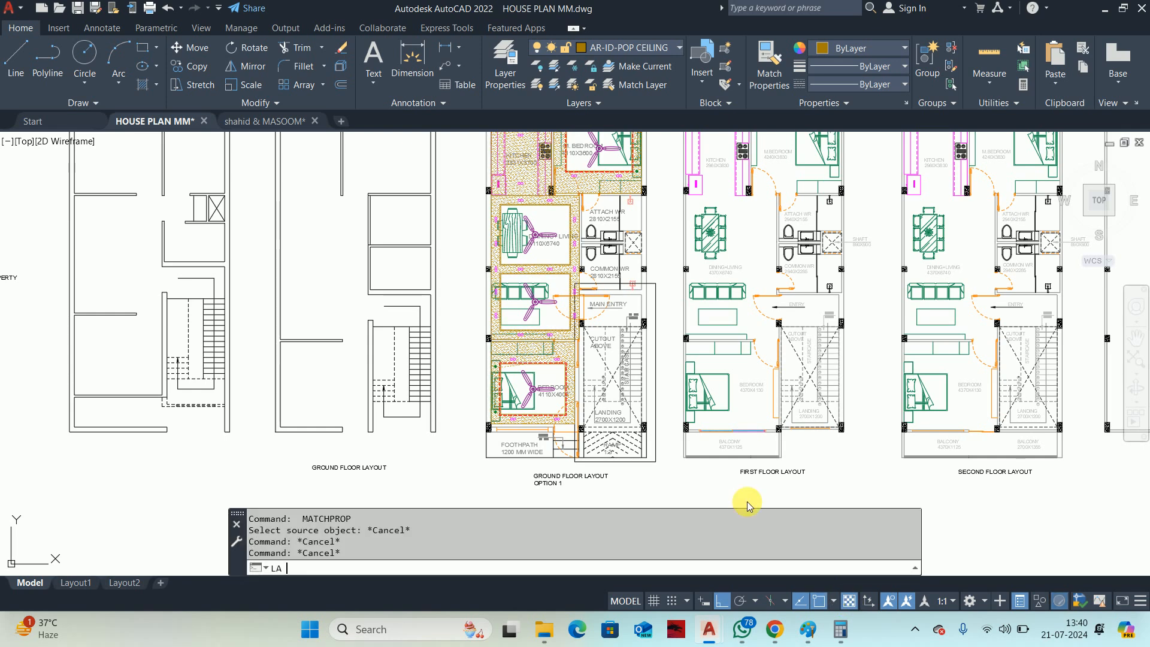
text(a)
key(Return)
click(600, 387)
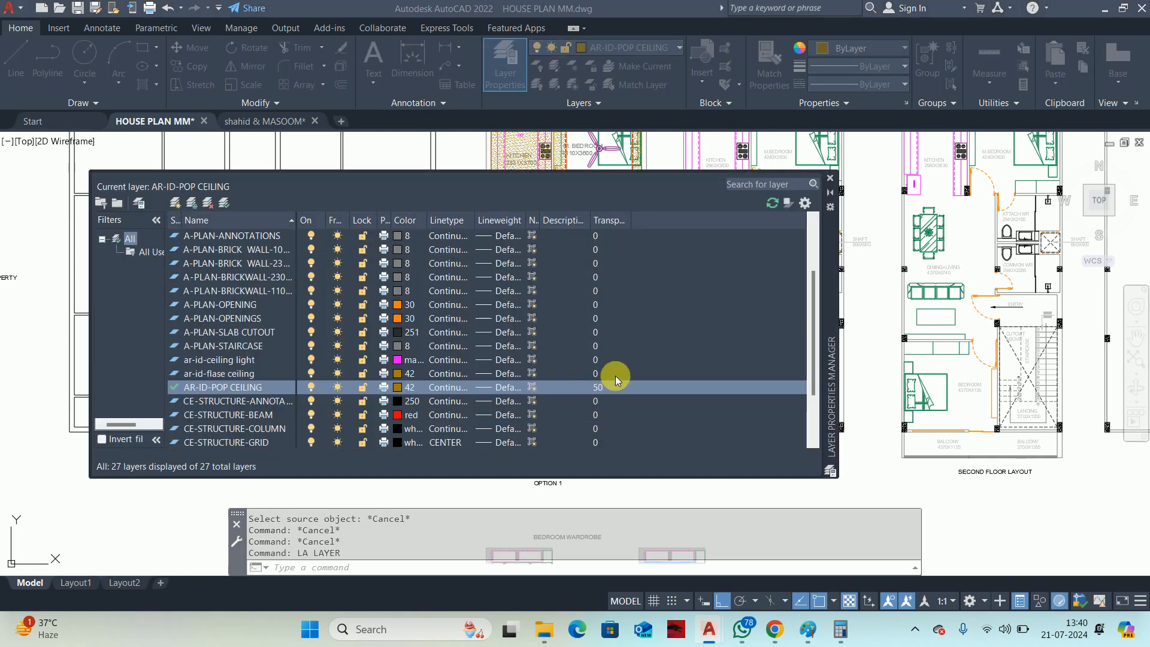
key(Return)
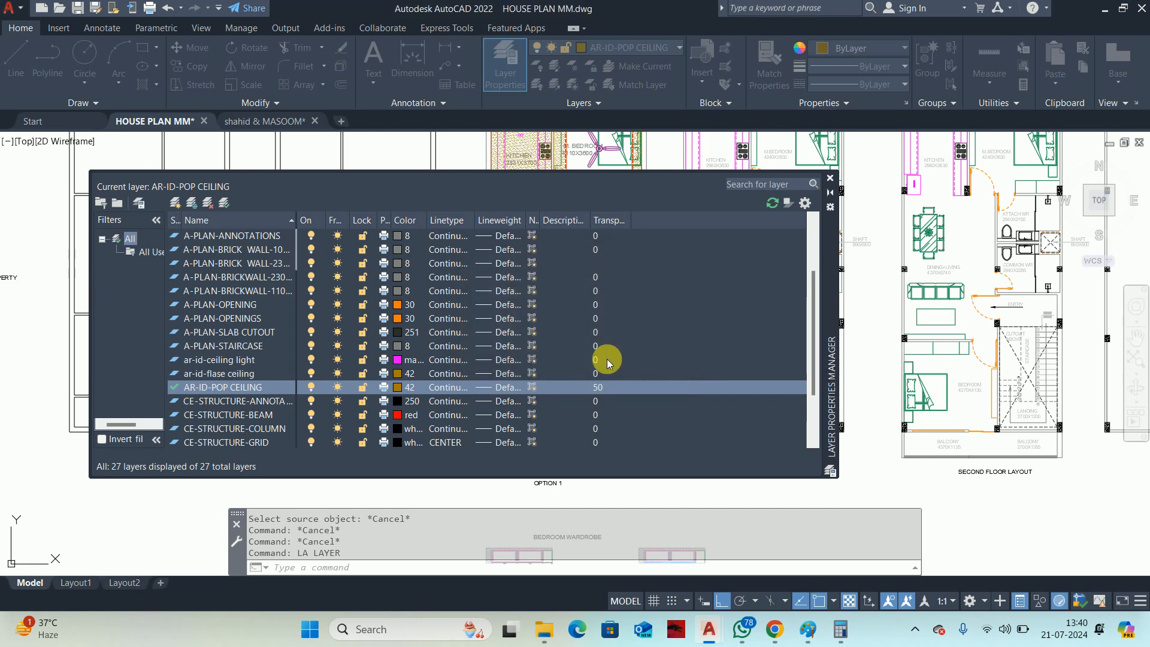
click(831, 178)
Match the bedroom's red dashed ceiling outline onto the outer outlines of the living and dining ceiling recesses.
scroll(475, 357, up, 5)
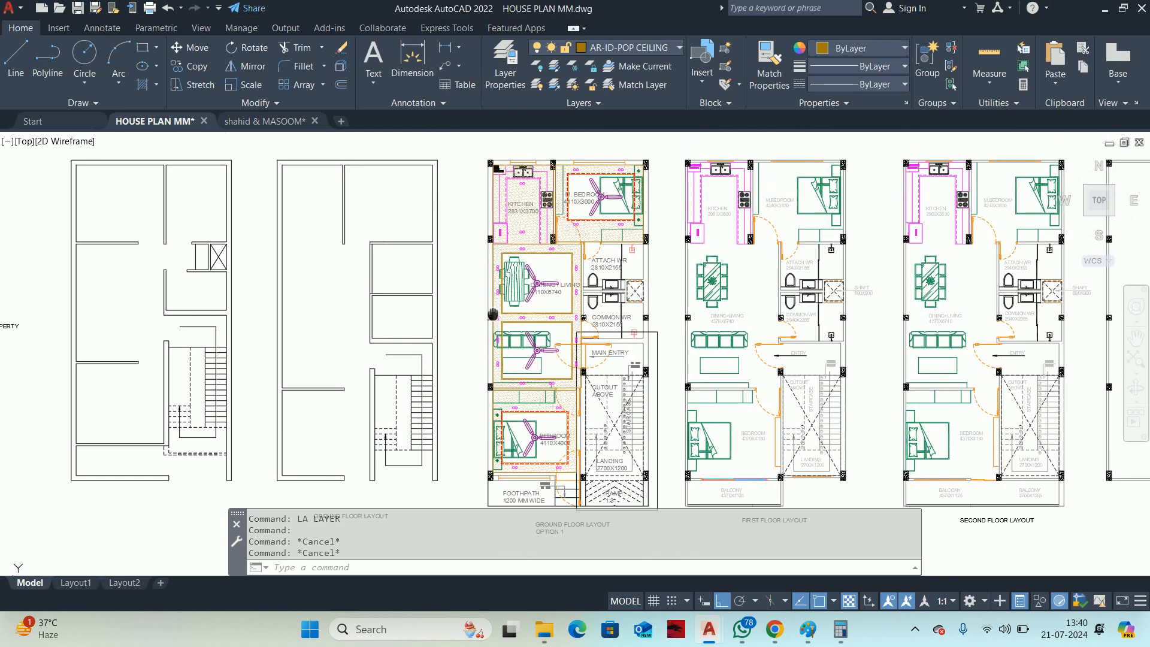
middle_drag(465, 367, 583, 245)
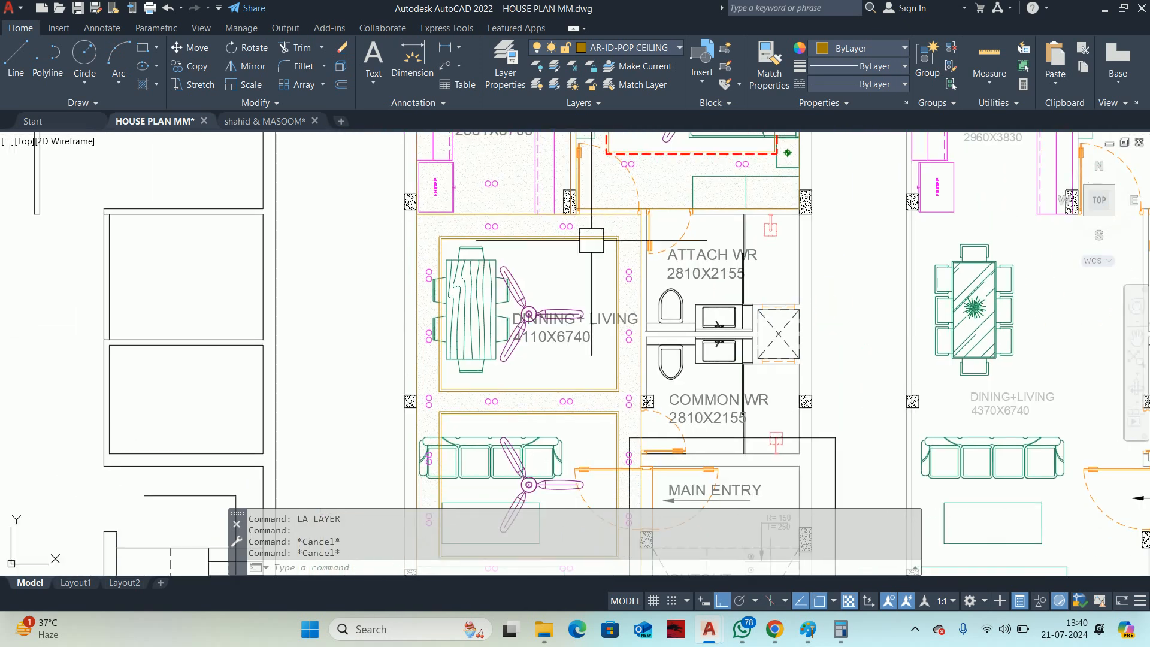
scroll(587, 297, down, 5)
mouse_move(554, 393)
middle_down()
mouse_move(565, 388)
mouse_move(567, 299)
middle_up()
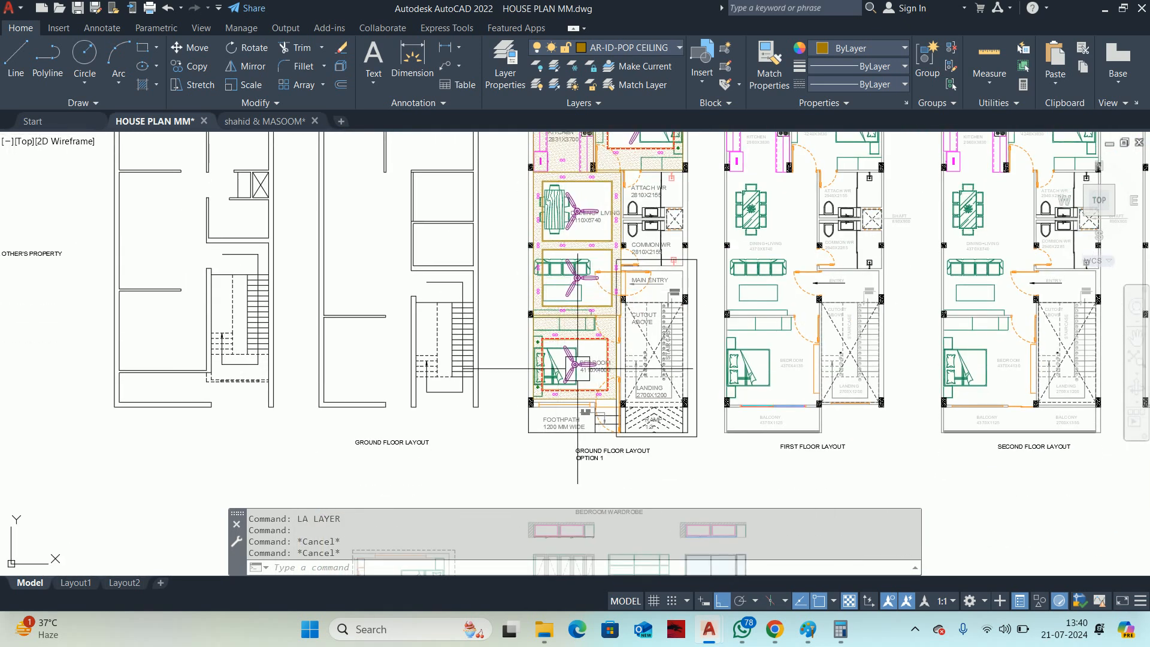
scroll(573, 356, up, 4)
middle_drag(566, 373, 554, 439)
text(ma)
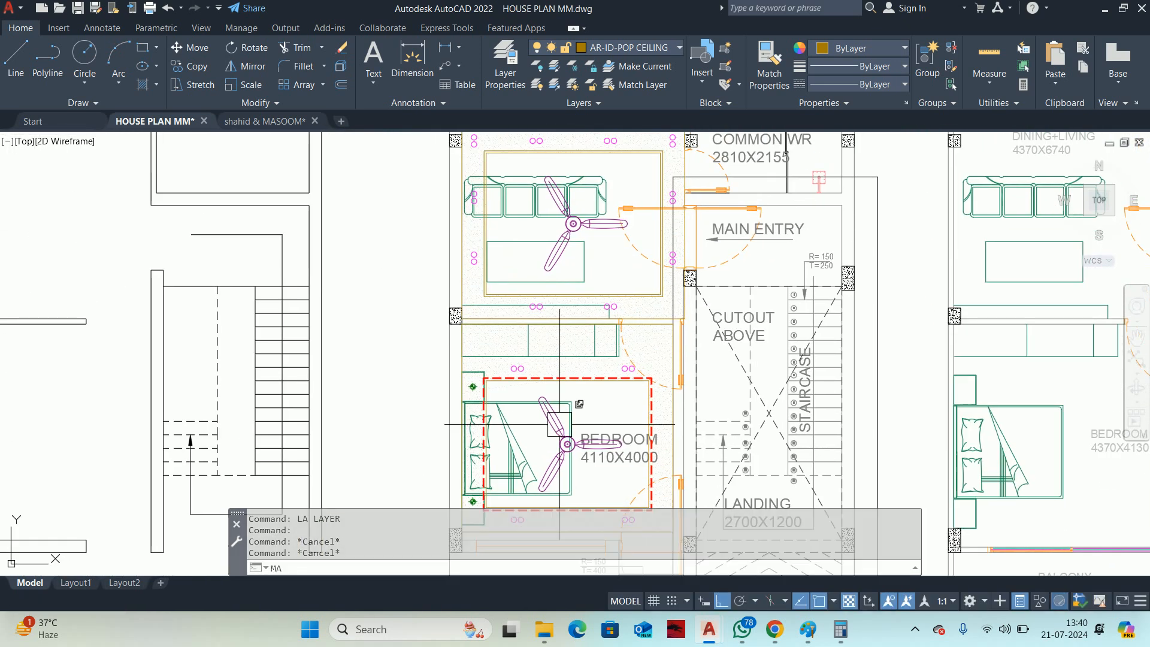
key(Return)
scroll(578, 378, up, 6)
click(603, 348)
scroll(653, 383, down, 4)
click(672, 416)
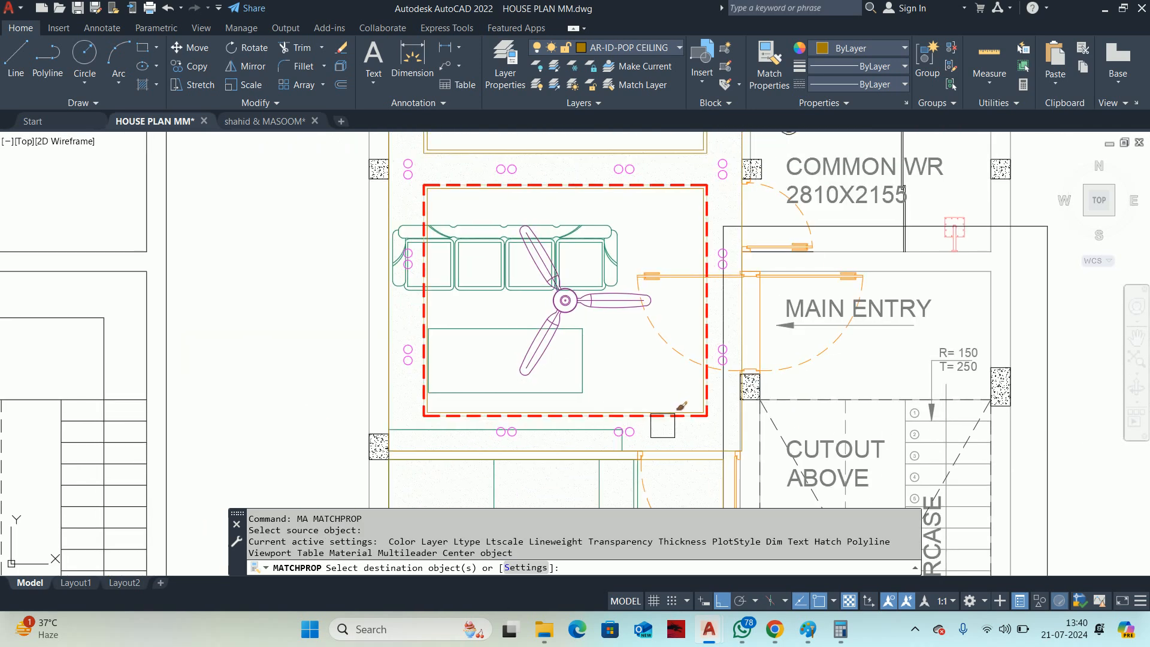
scroll(672, 408, up, 4)
scroll(659, 469, down, 4)
scroll(664, 365, up, 4)
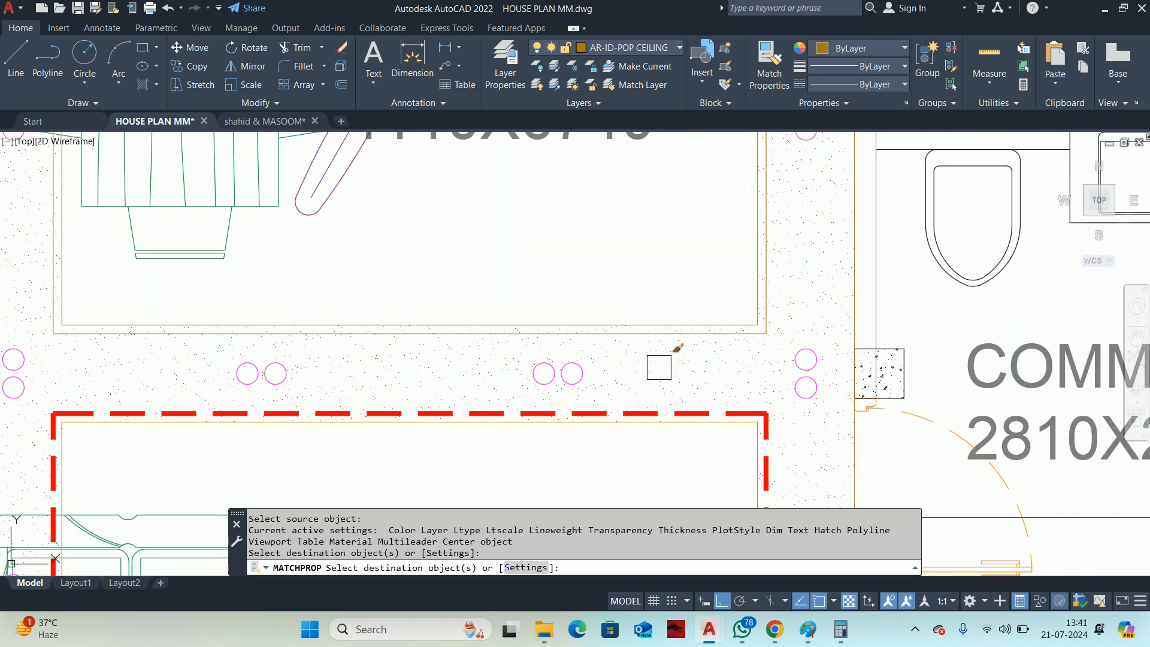
click(672, 339)
scroll(673, 338, down, 3)
middle_drag(689, 191, 662, 399)
scroll(663, 363, down, 3)
mouse_move(662, 360)
middle_down()
mouse_move(633, 400)
mouse_move(607, 330)
middle_up()
key(Escape)
key(space)
key(Escape)
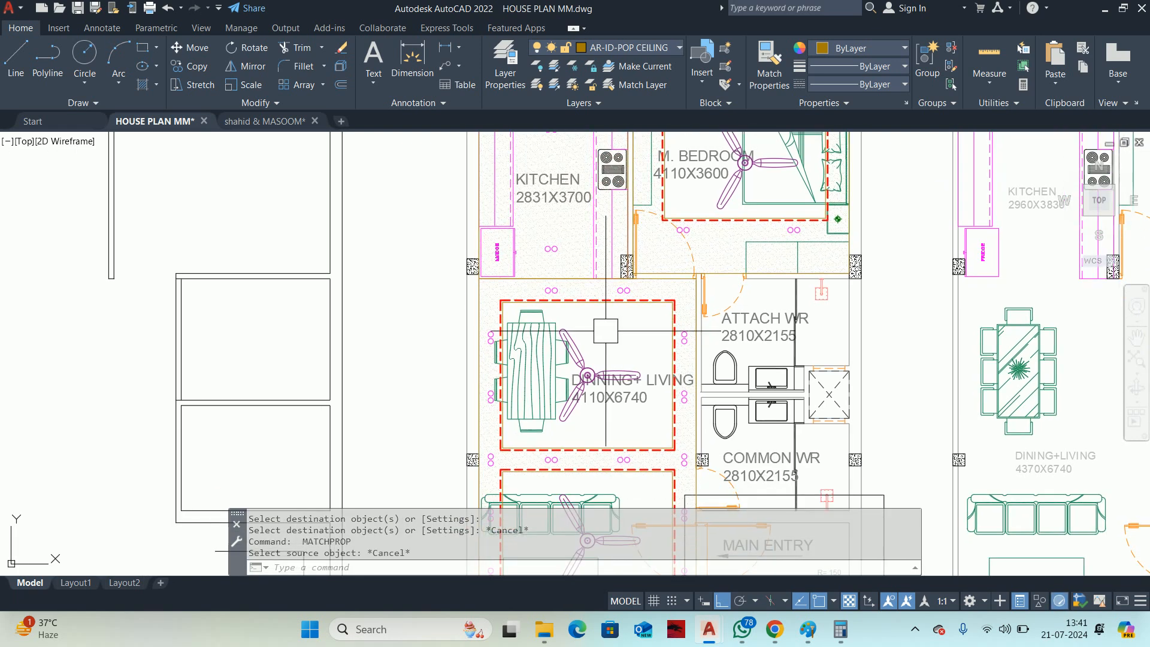
scroll(586, 343, down, 2)
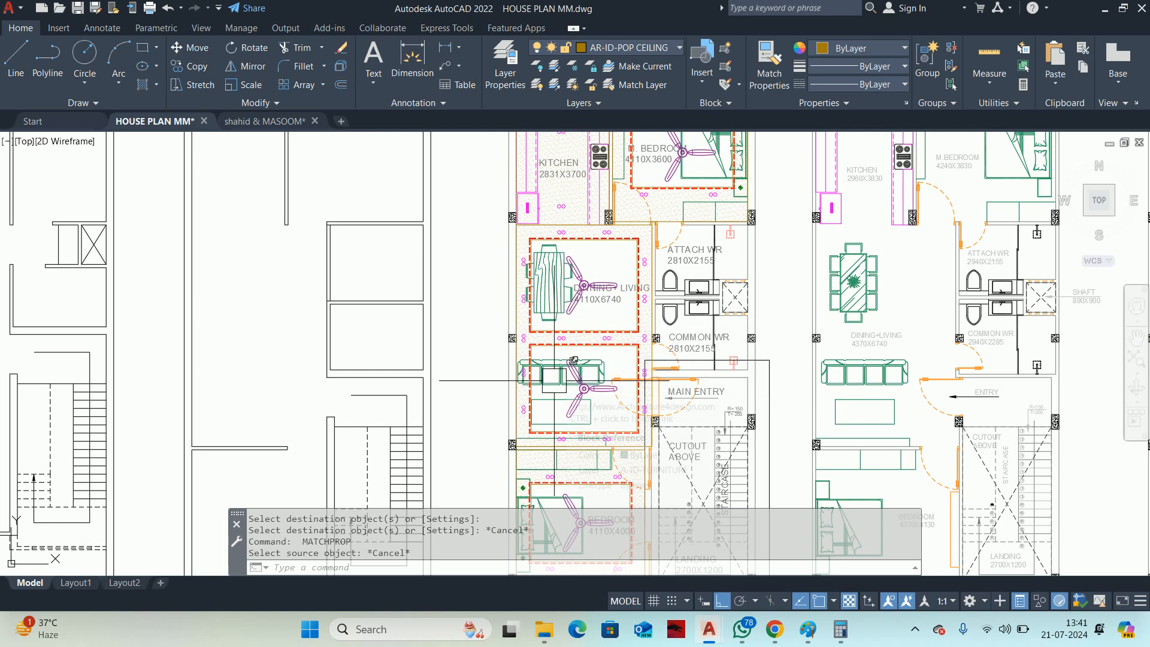
scroll(591, 306, down, 3)
scroll(578, 412, up, 2)
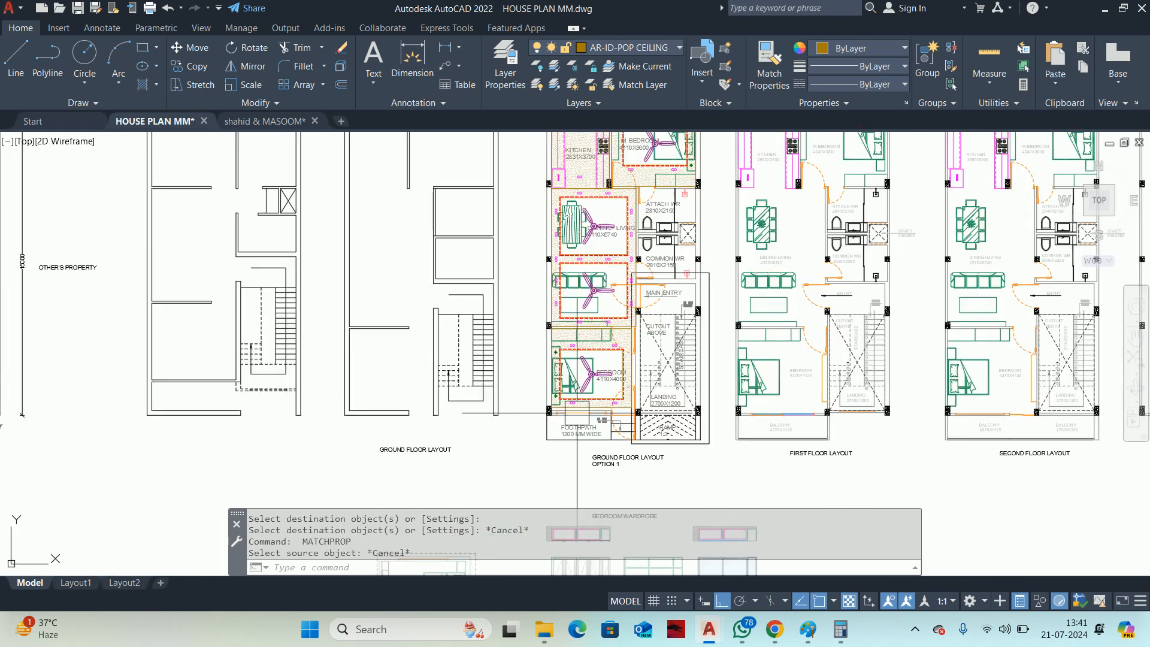
middle_drag(576, 392, 569, 426)
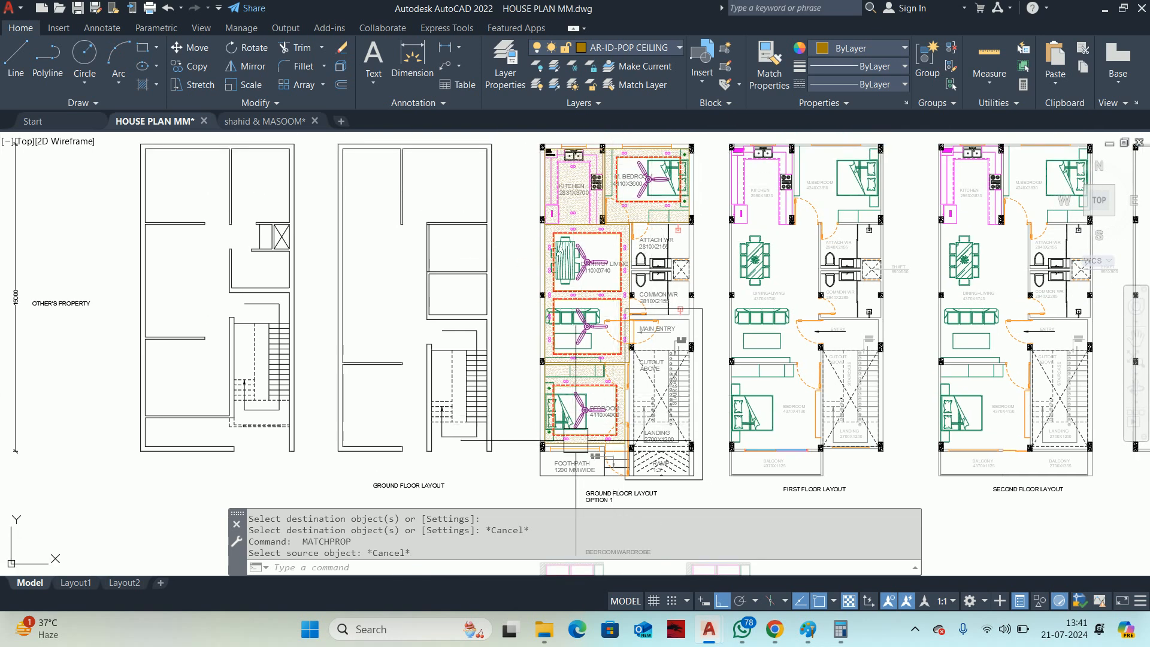
mouse_move(576, 441)
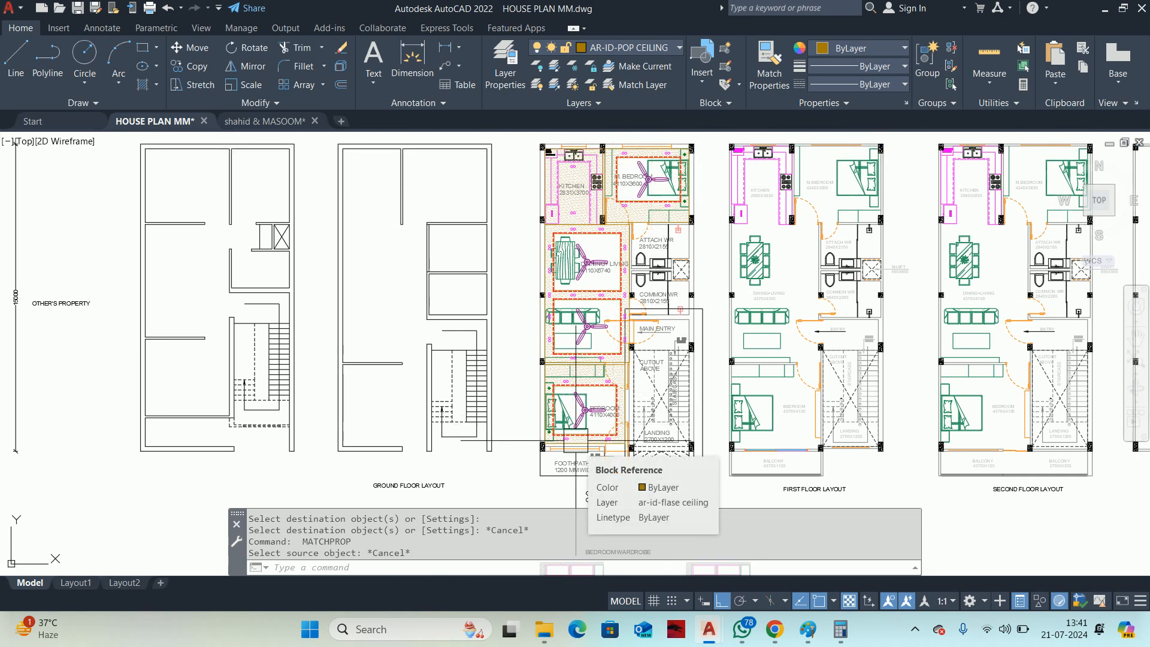